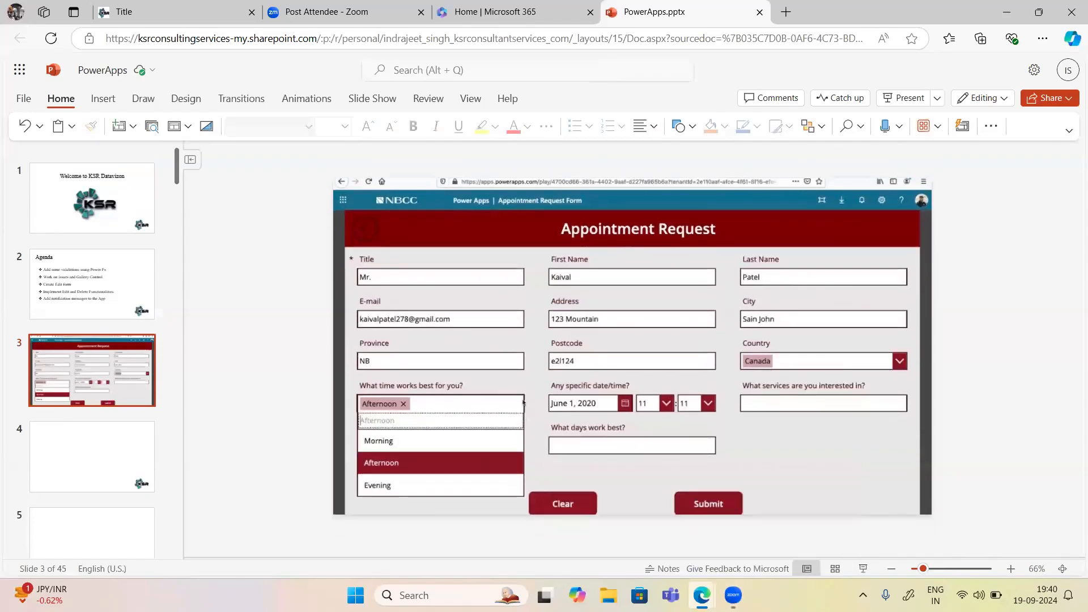
Switch from the PowerPoint slides to the running Appointment Manager app window in Edge.
click(736, 554)
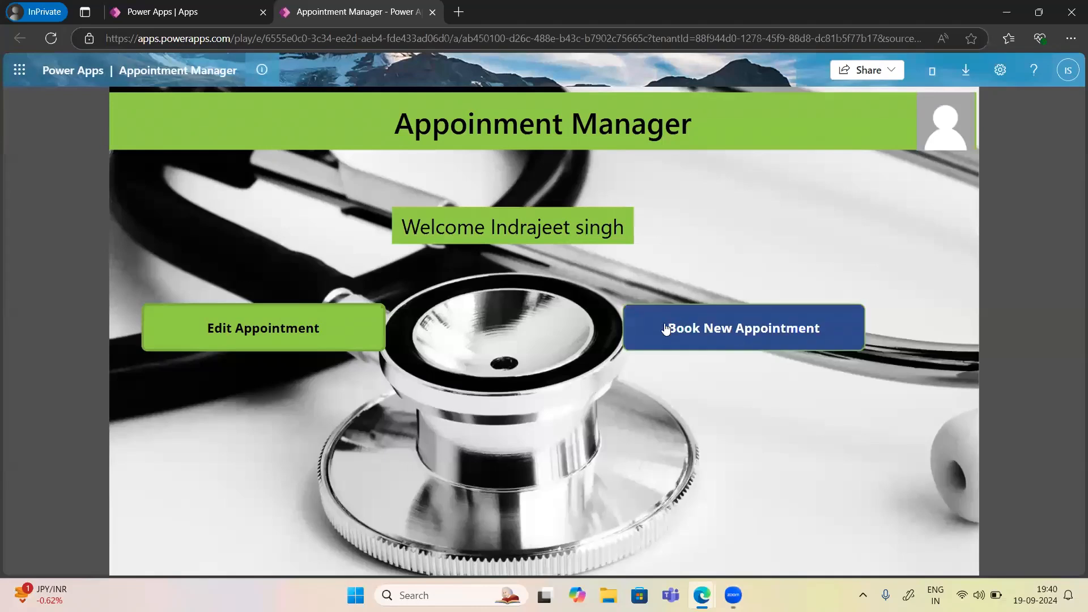
Go to the Appointment Details screen through Book New Appointment, then minimize the app's browser window.
click(678, 348)
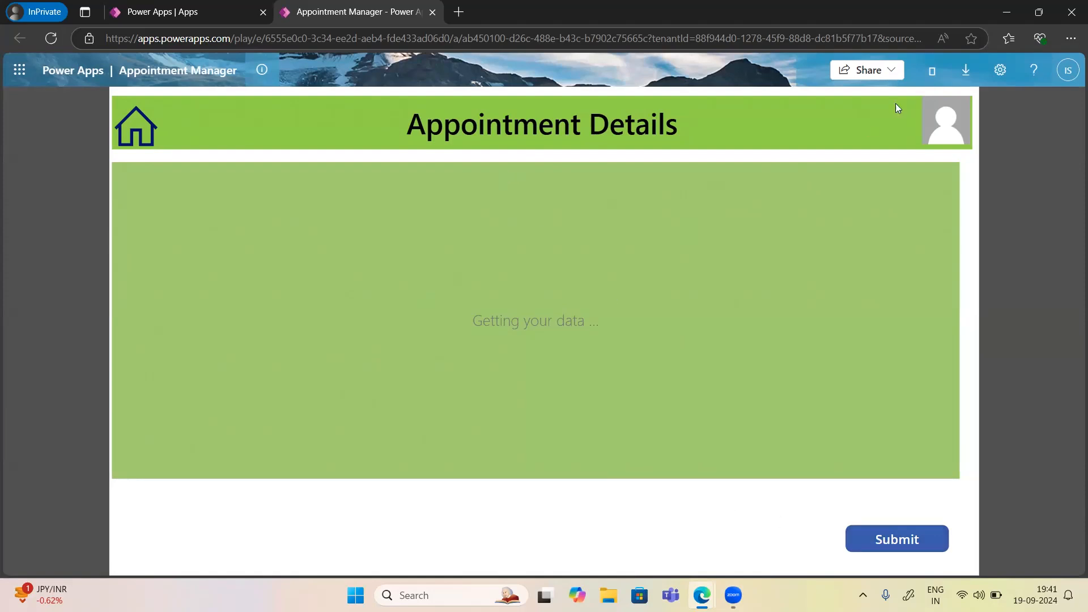
click(1007, 16)
Search 'Sharepoint list' in a new tab and open the team site's Appointment Details list.
click(784, 12)
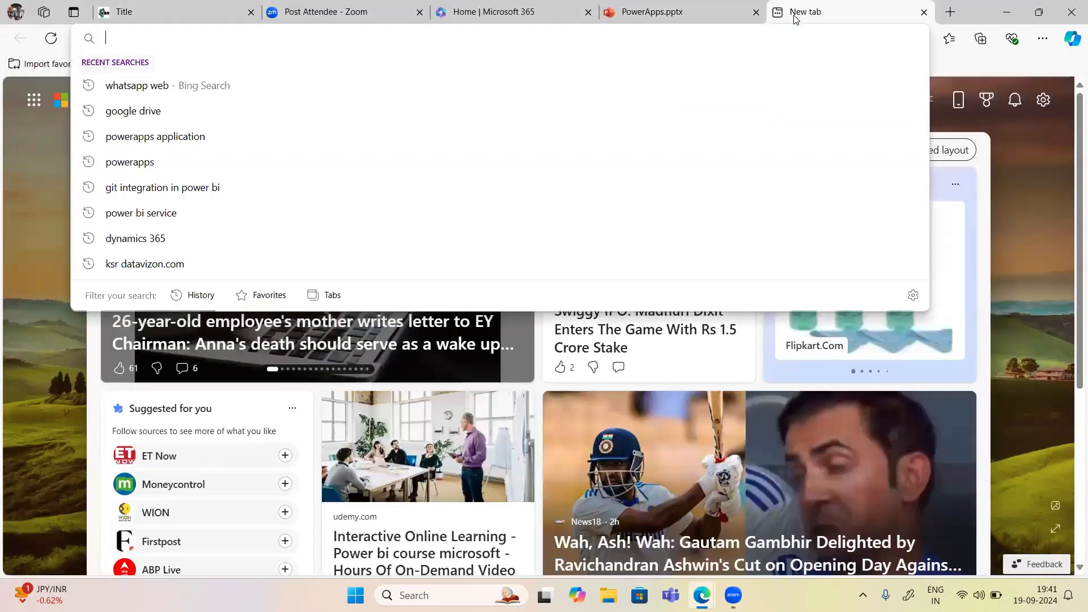
text(Sharepoint li)
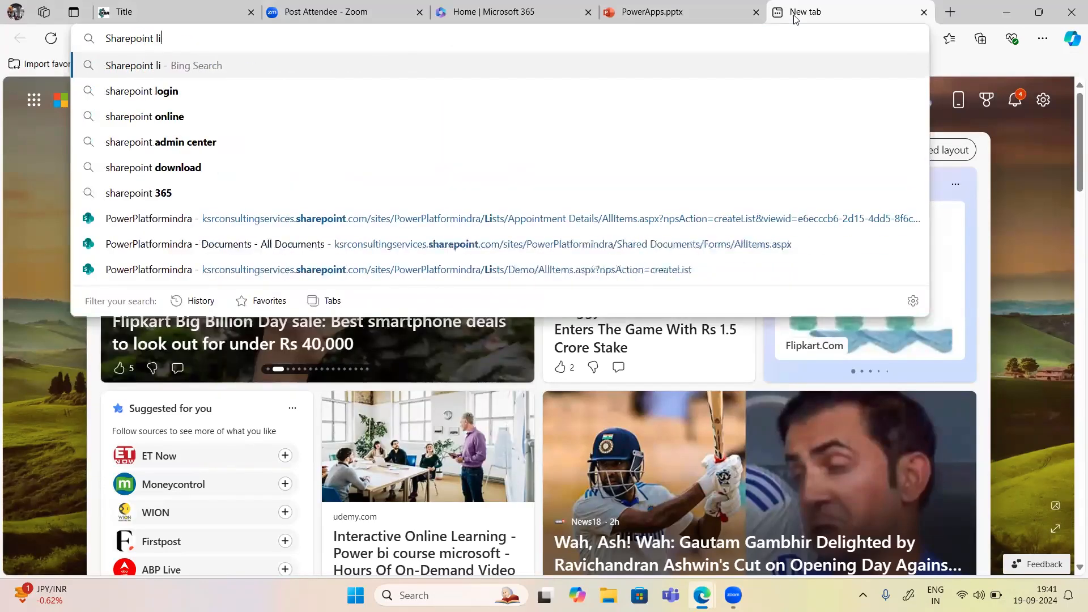
text(st)
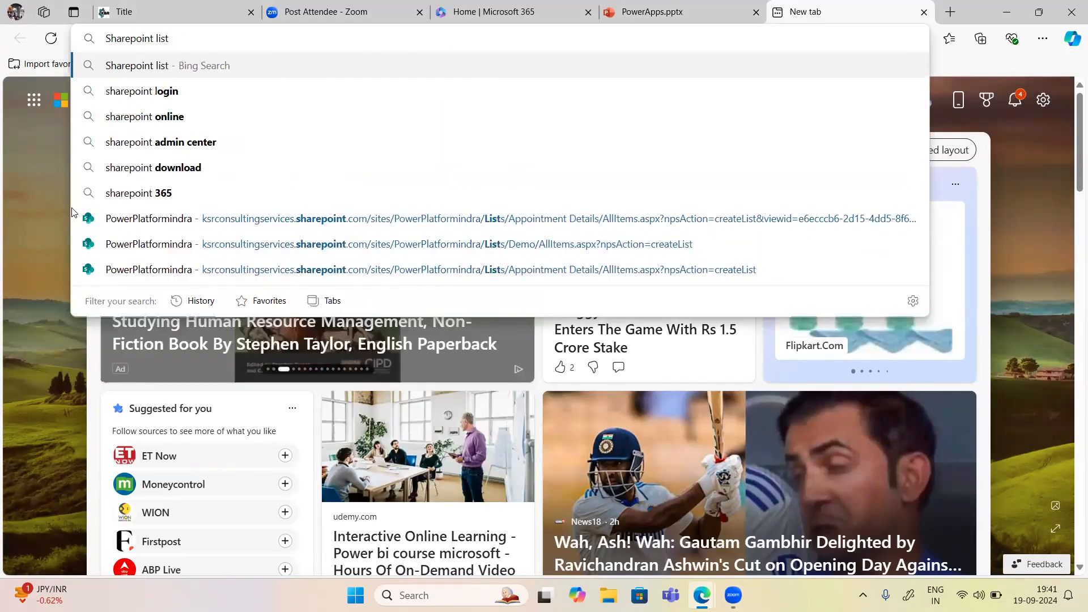
click(151, 220)
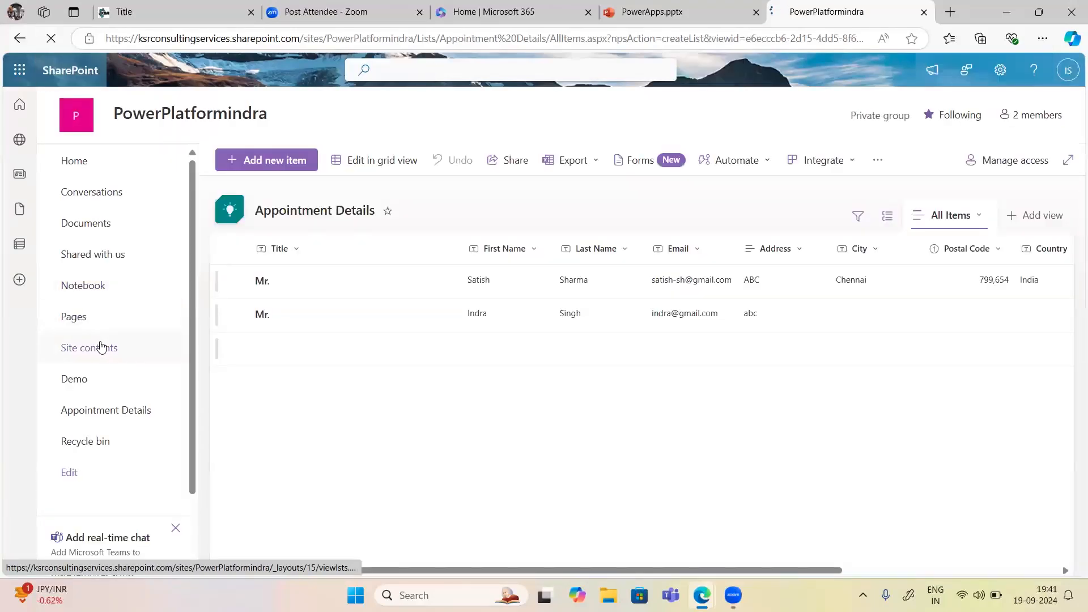
click(101, 347)
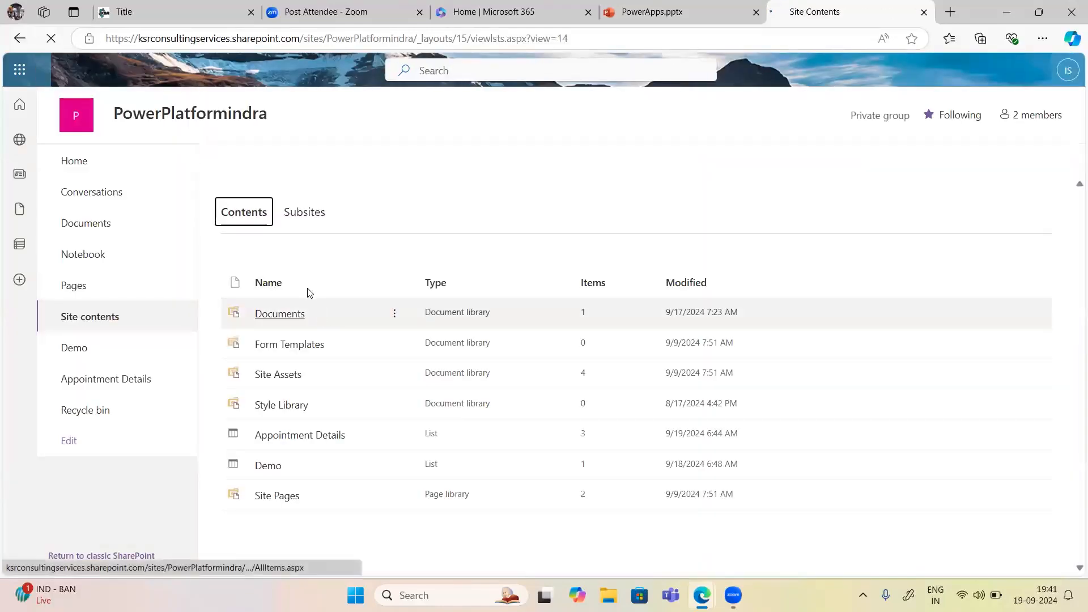
click(278, 435)
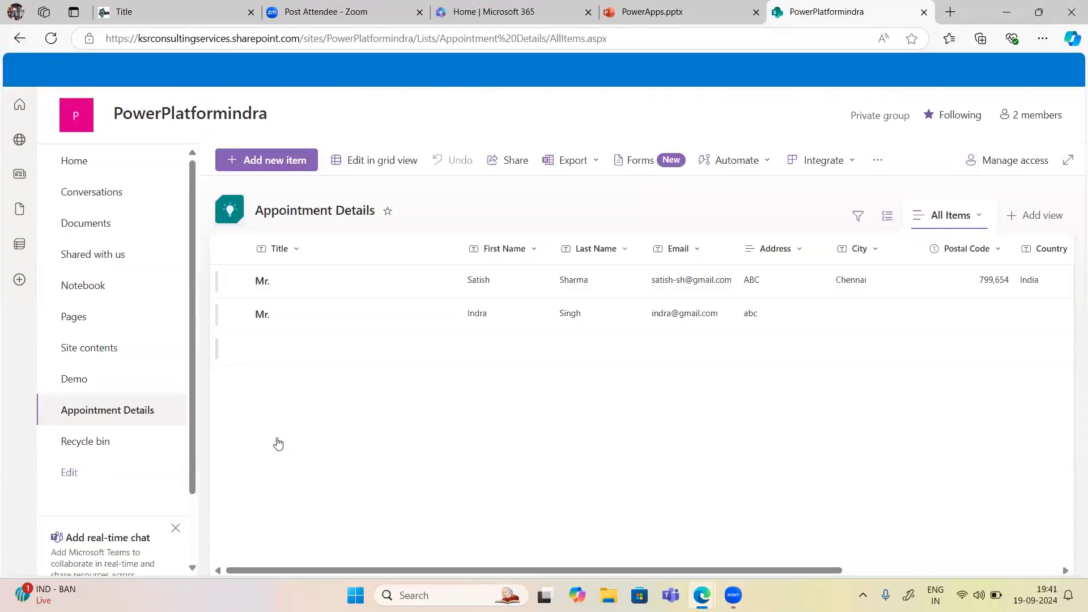
Delete the empty third item from the Appointment Details list.
click(237, 349)
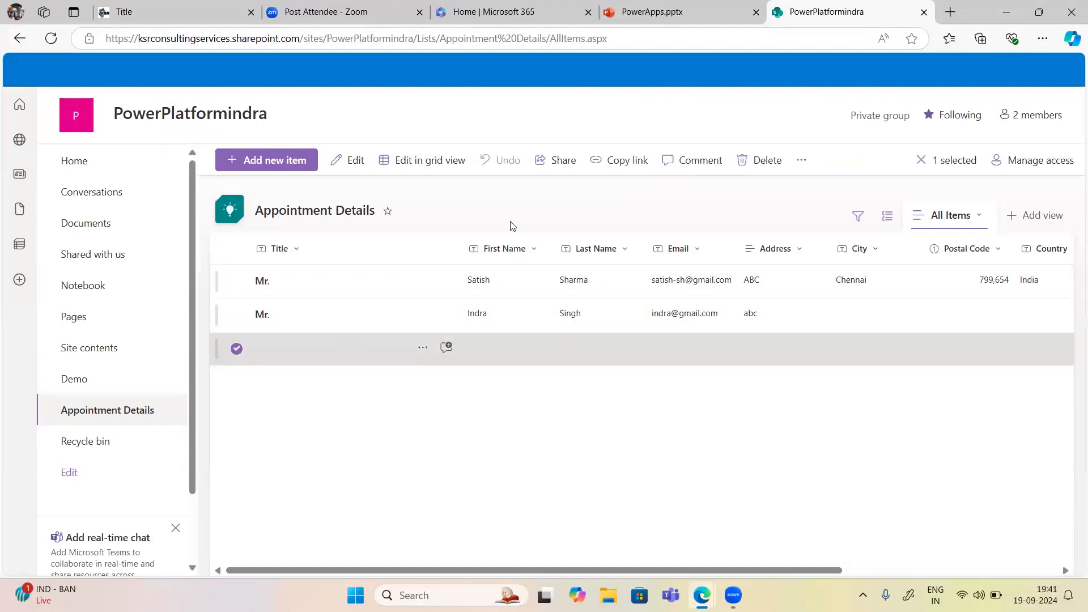
click(767, 160)
click(550, 358)
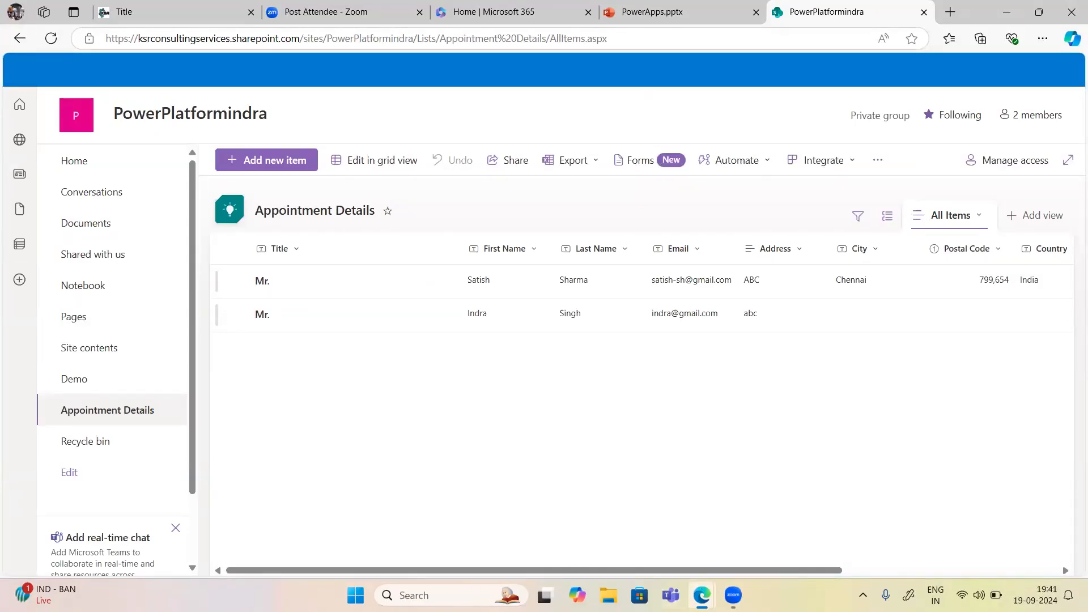
Open Appointment Manager for editing from the Power Apps apps list and close its play tab.
mouse_move(703, 593)
click(770, 517)
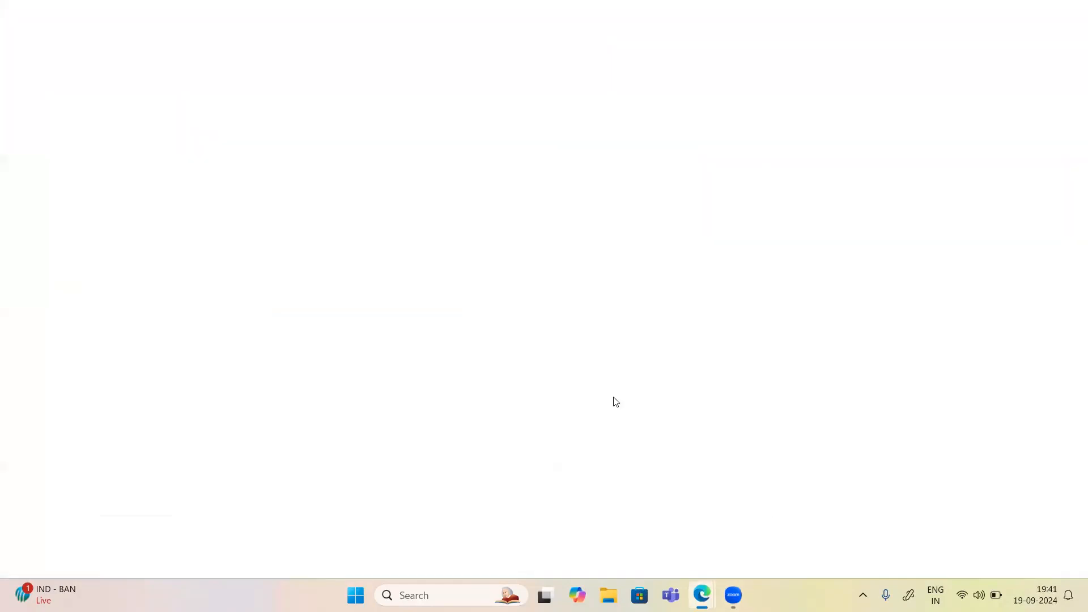
click(145, 17)
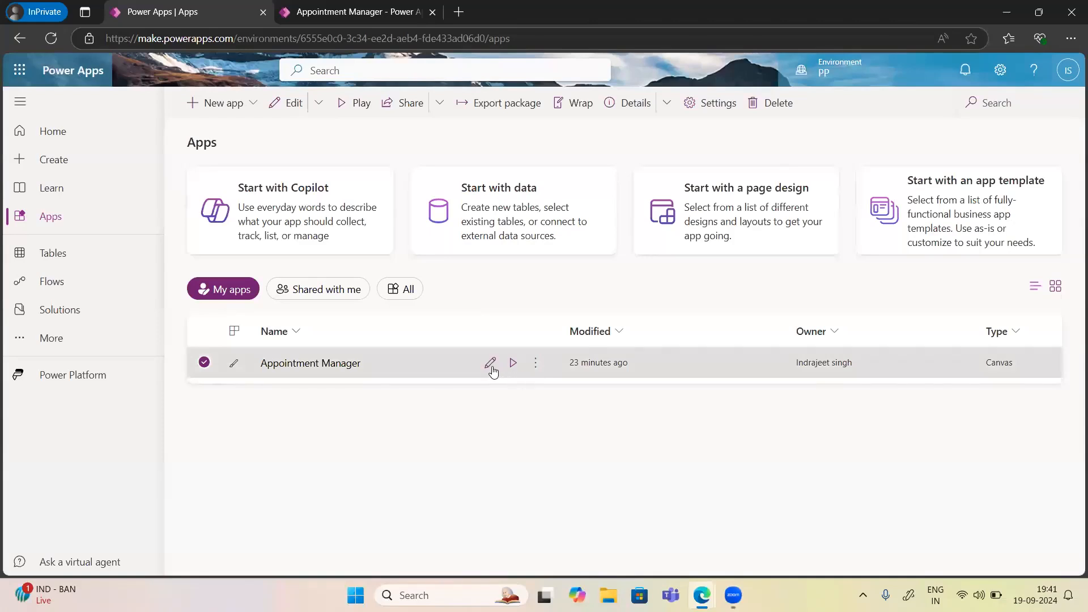
click(490, 363)
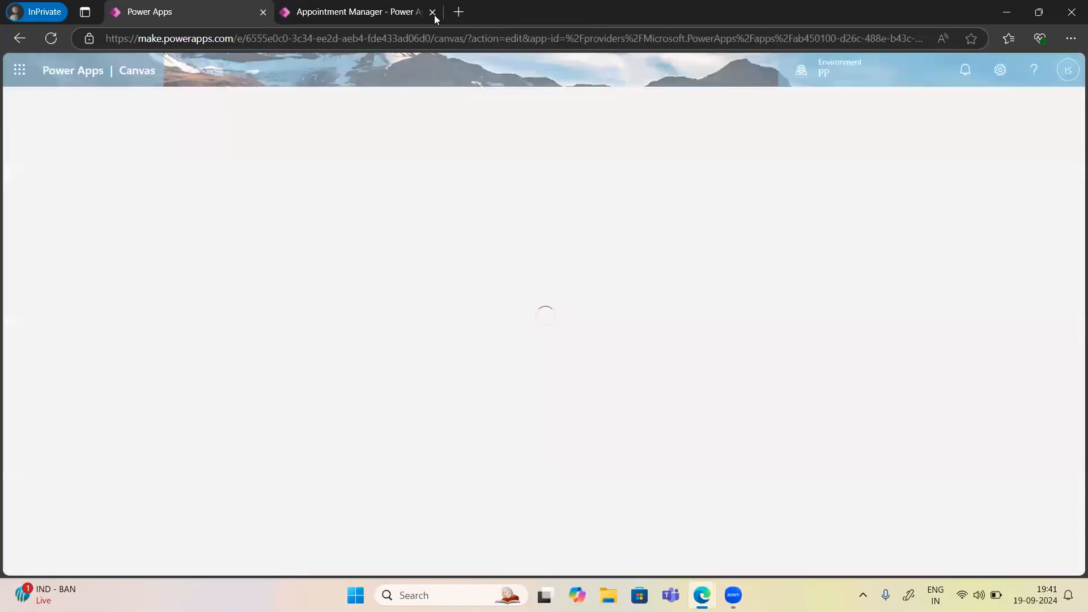
click(432, 11)
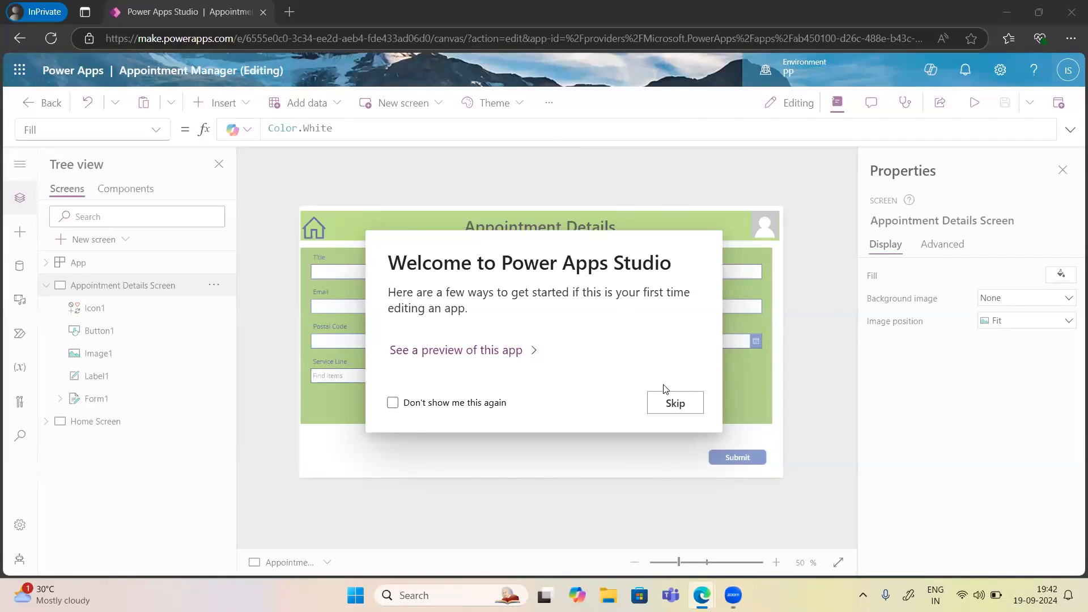
Skip the studio welcome message and collapse the Appointment Details Screen in Tree view.
click(675, 404)
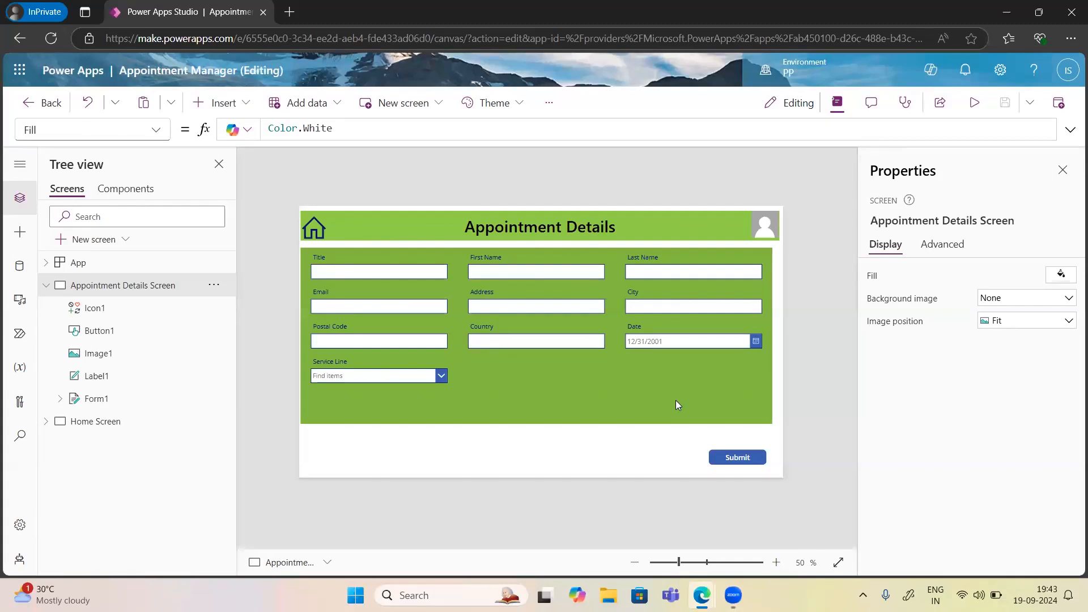
click(47, 289)
click(47, 286)
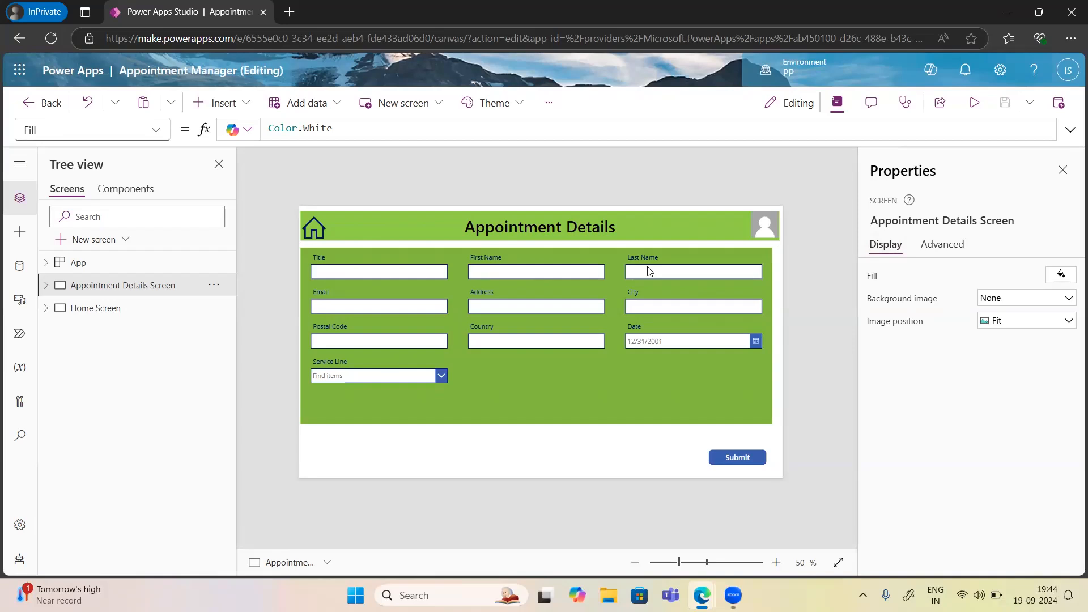
click(289, 12)
Search Bing for 'powerfx micorsoft docx' to find the Power Fx documentation.
text(pow)
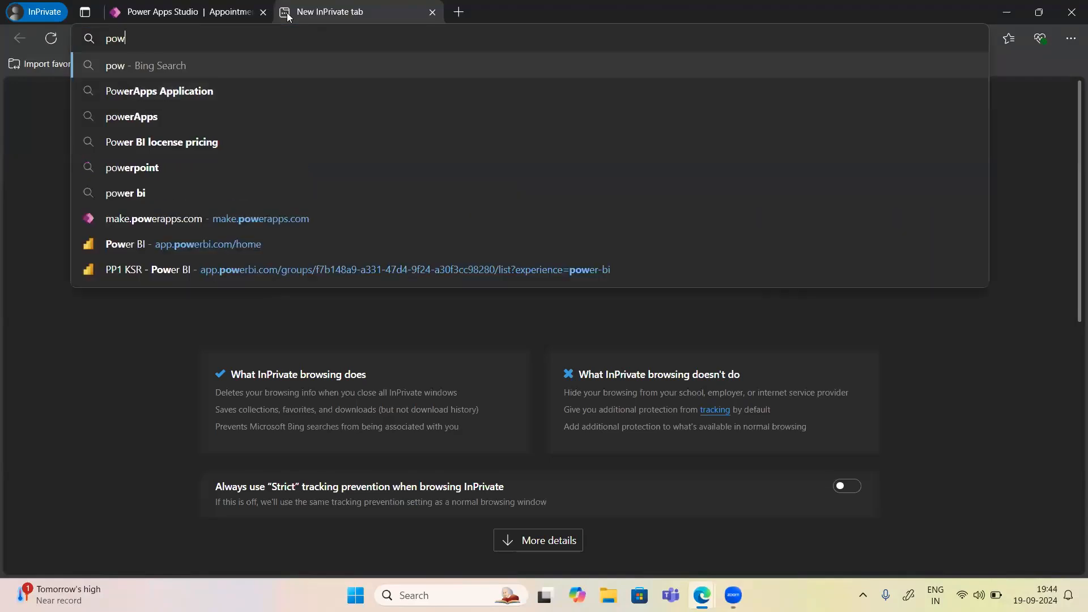
text(erfx)
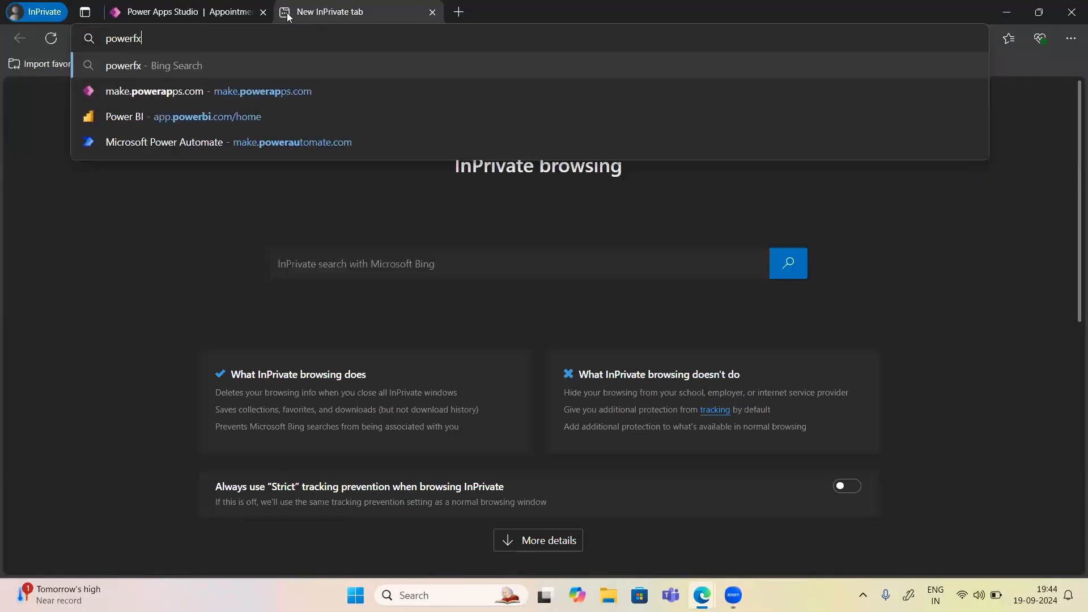
text( mi)
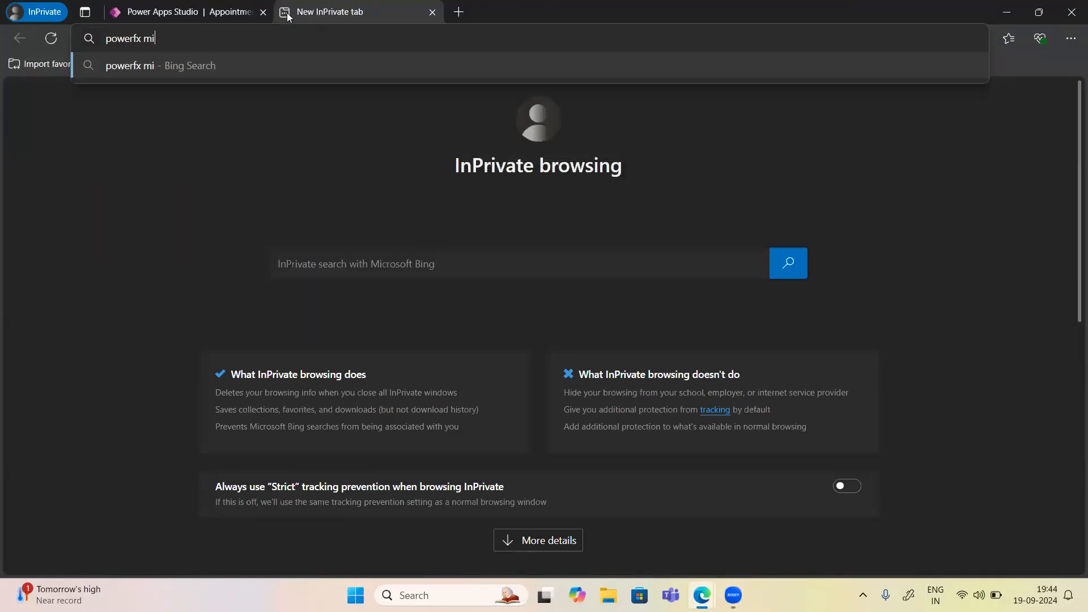
text(corsoft docs)
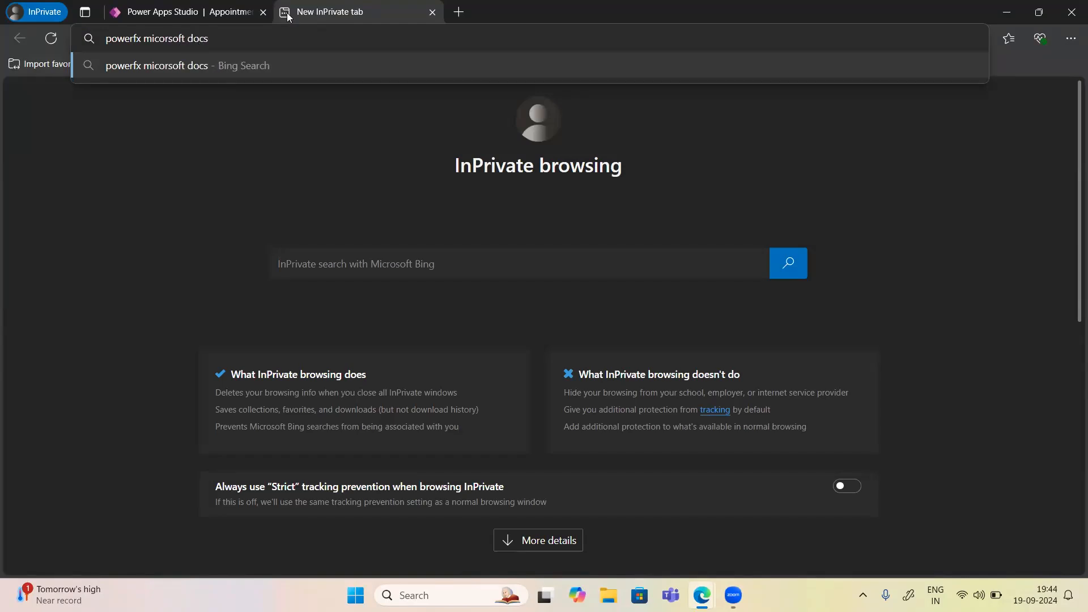
key(BackSpace)
text(x)
key(Return)
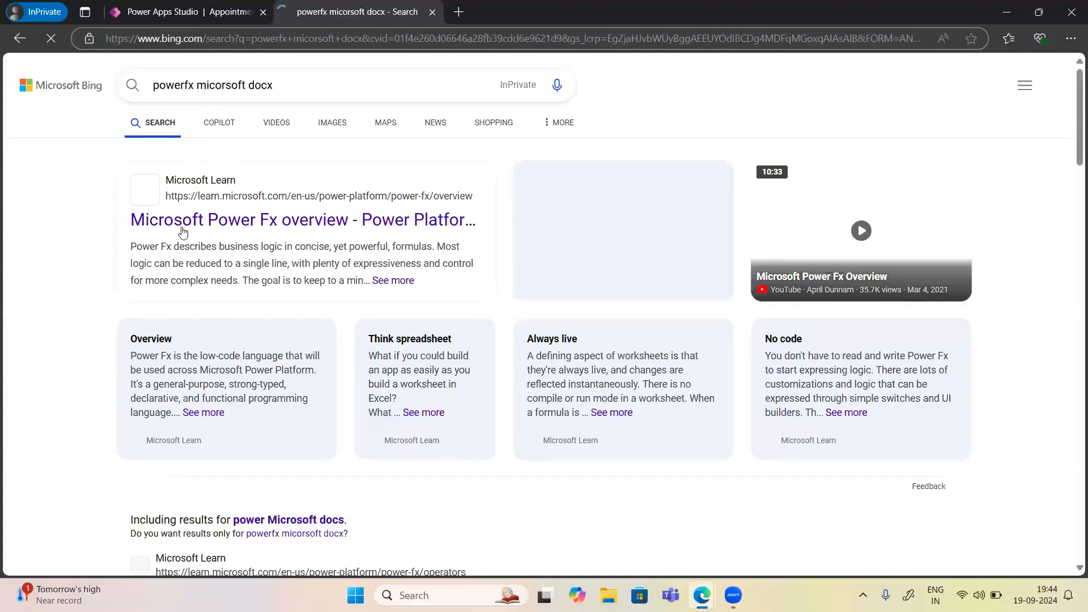
Open the Microsoft Power Fx overview and skim the Data types and Error handling articles.
click(205, 227)
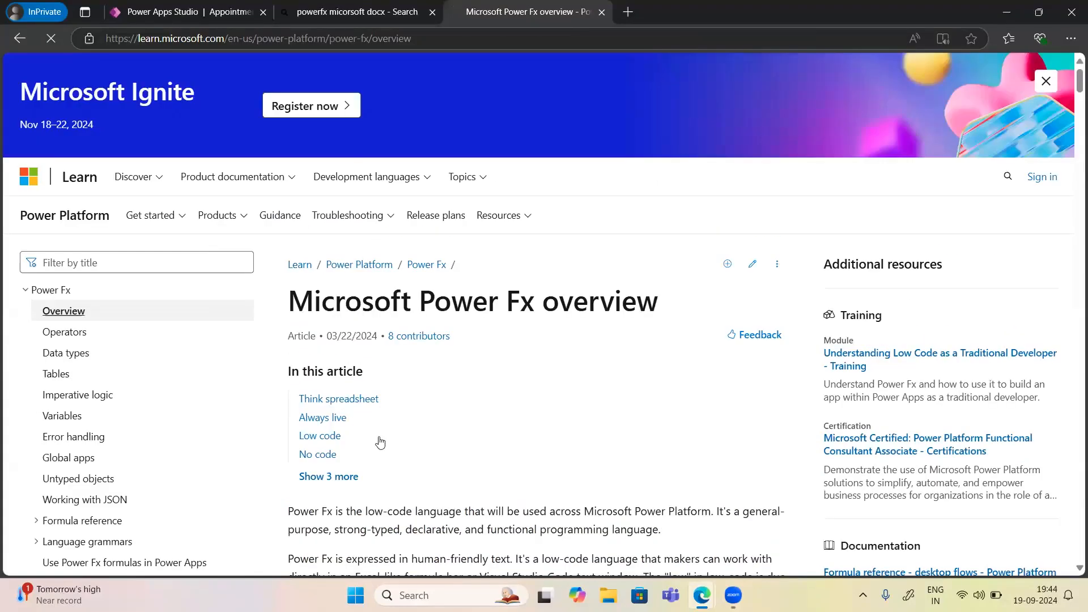
scroll(407, 451, down, 4)
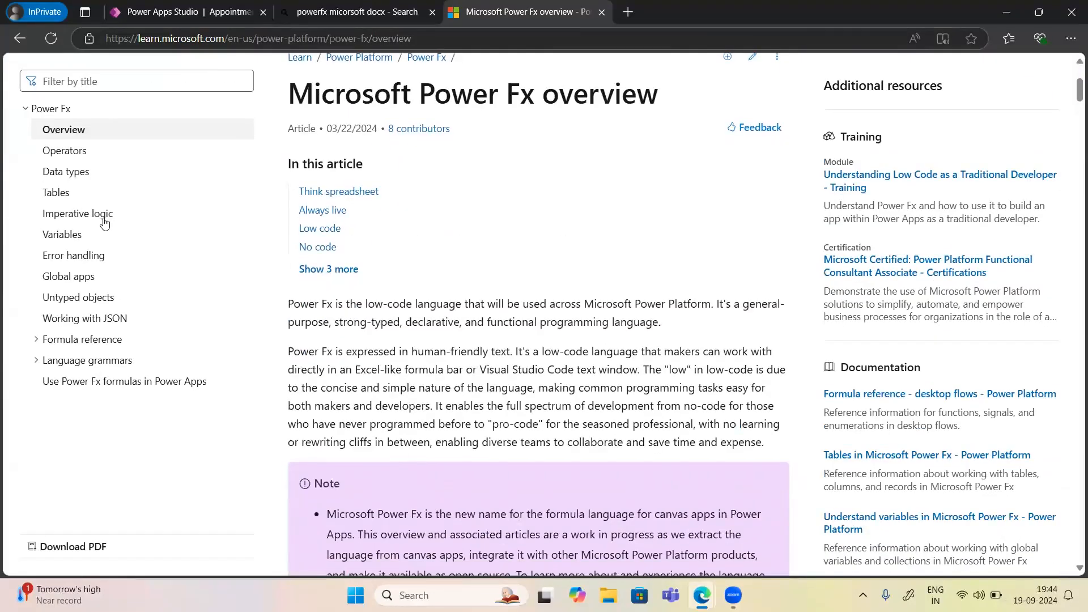
scroll(103, 223, up, 1)
scroll(71, 255, up, 2)
click(69, 295)
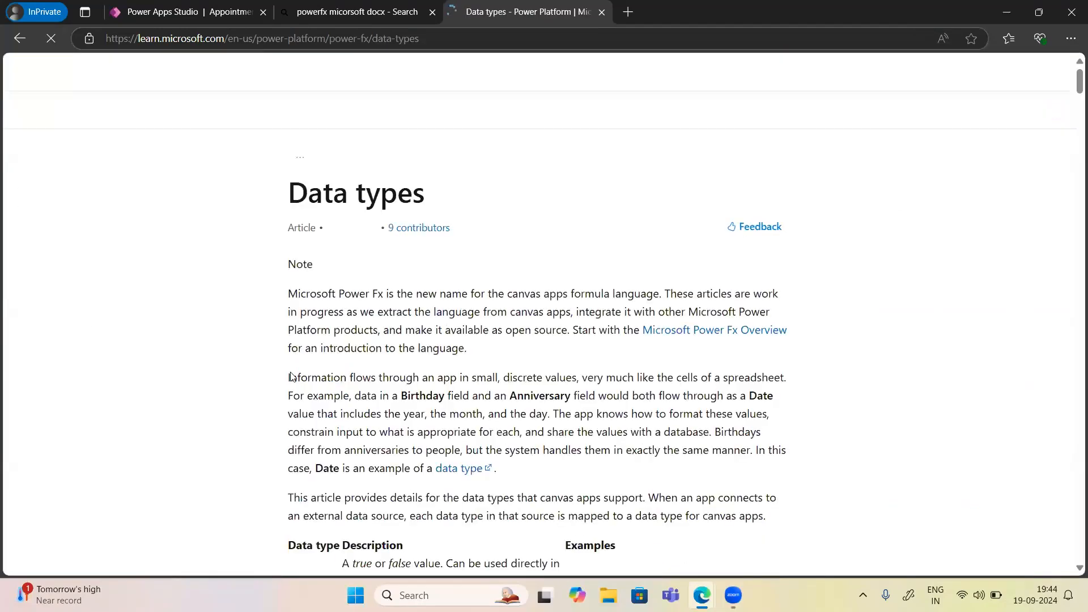
scroll(418, 435, down, 10)
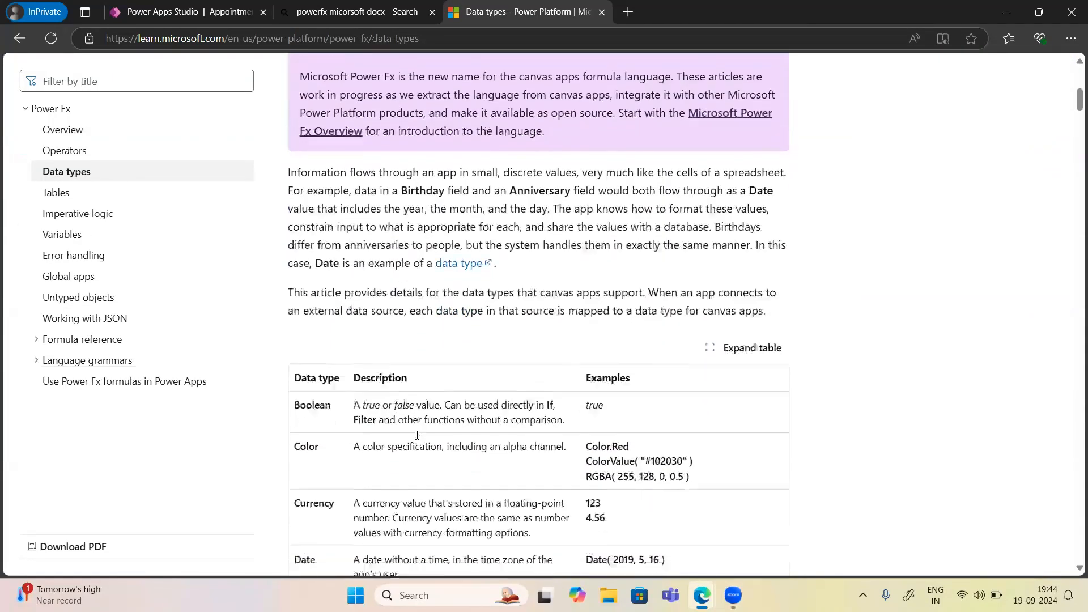
click(79, 258)
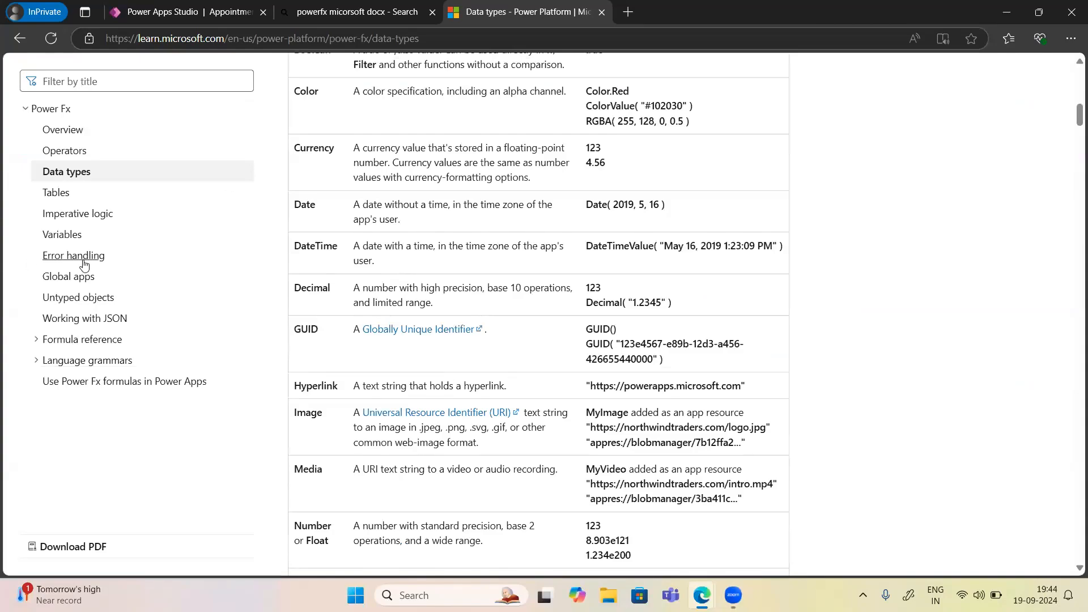
scroll(451, 475, down, 20)
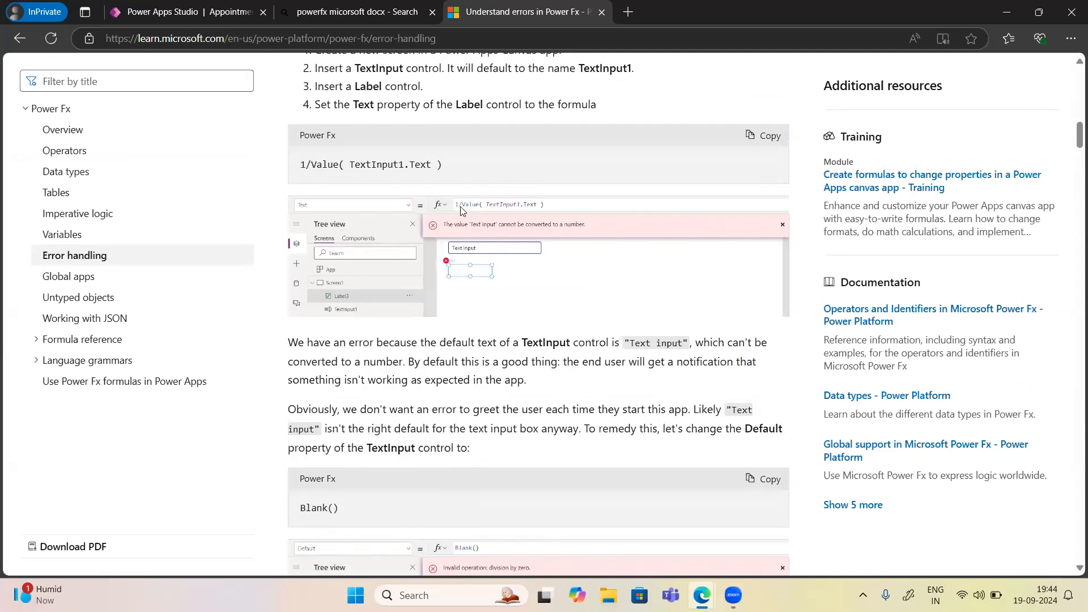
scroll(440, 312, down, 5)
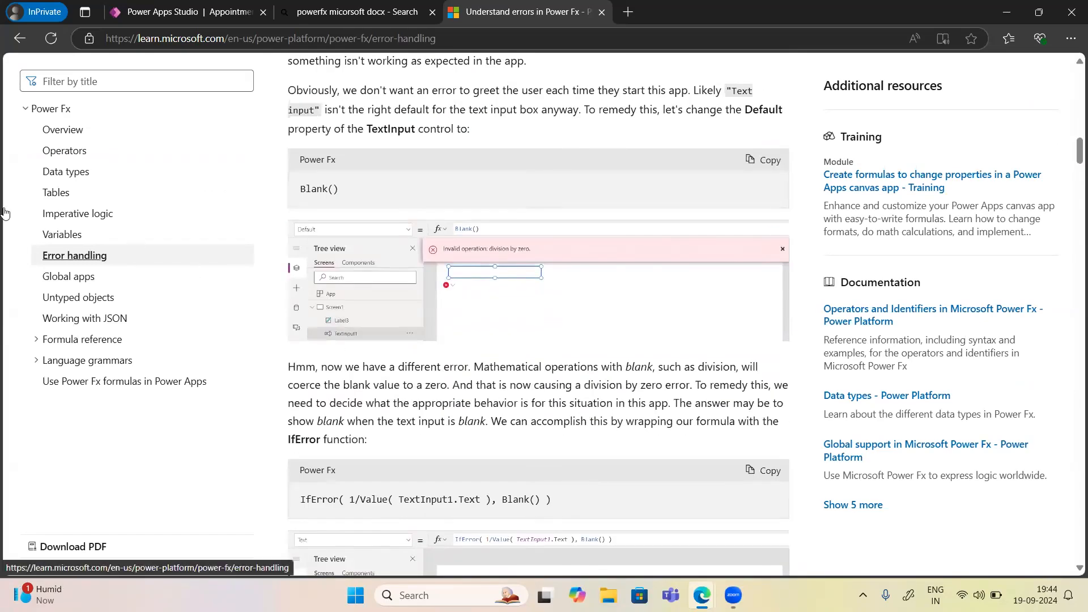
Read the Variables article down to the running-total Add and Clear example.
click(70, 244)
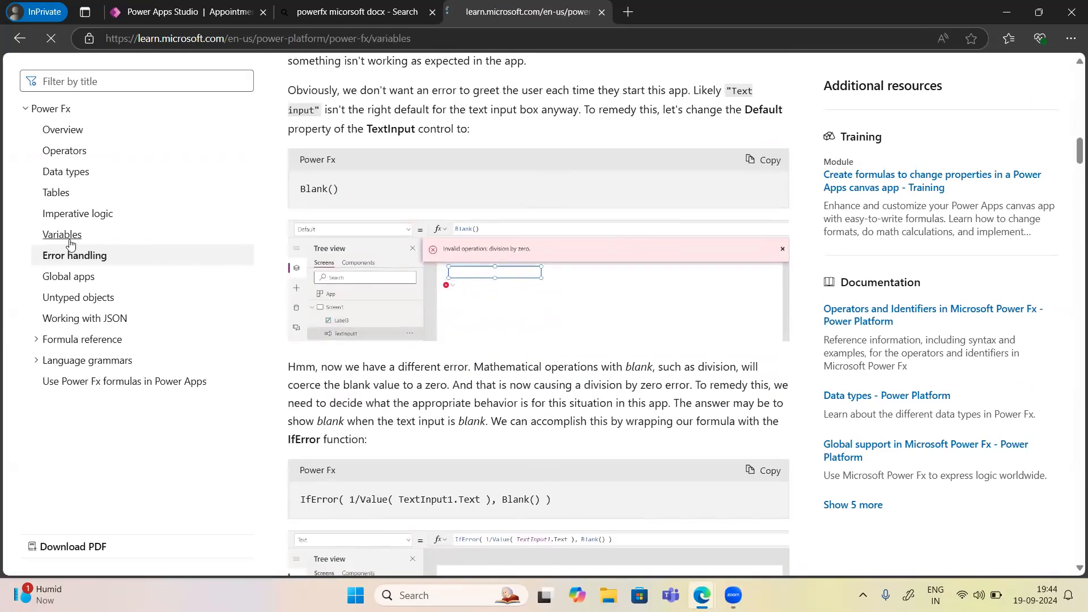
scroll(431, 384, down, 15)
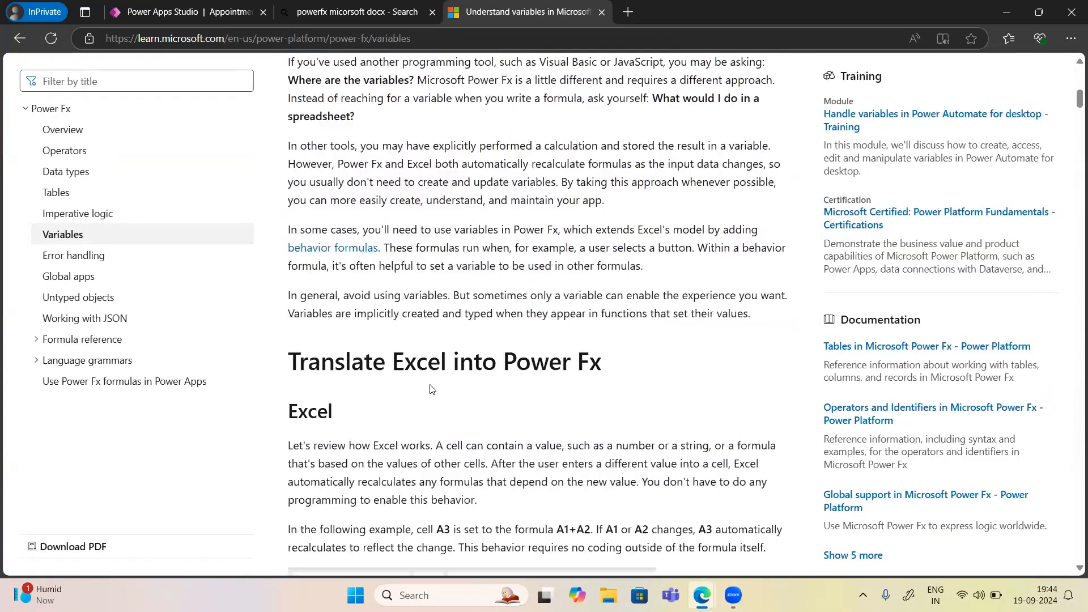
scroll(431, 389, down, 8)
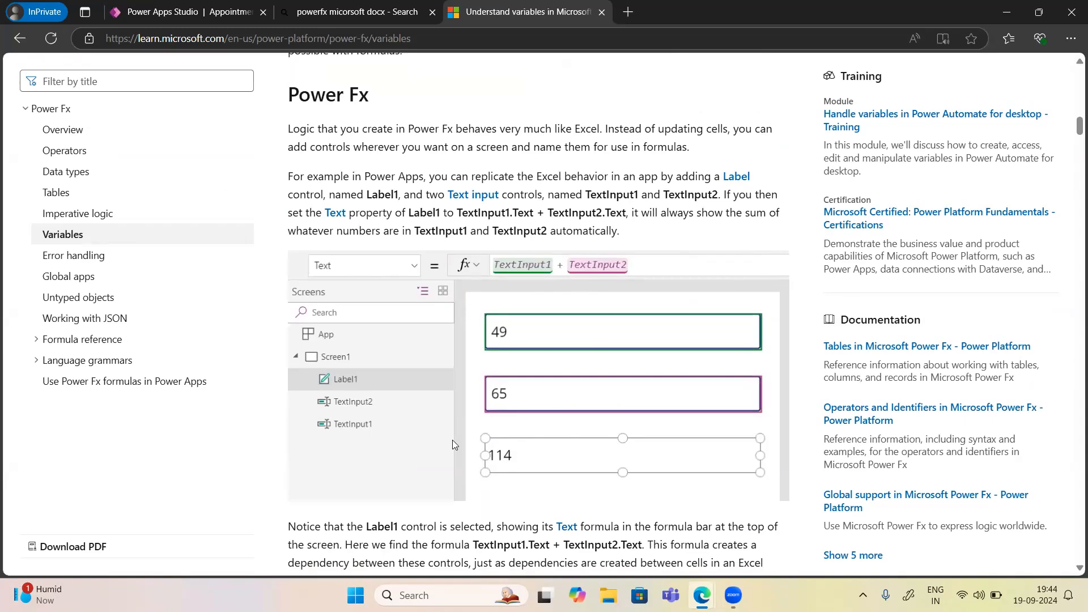
scroll(452, 441, down, 10)
scroll(453, 440, down, 5)
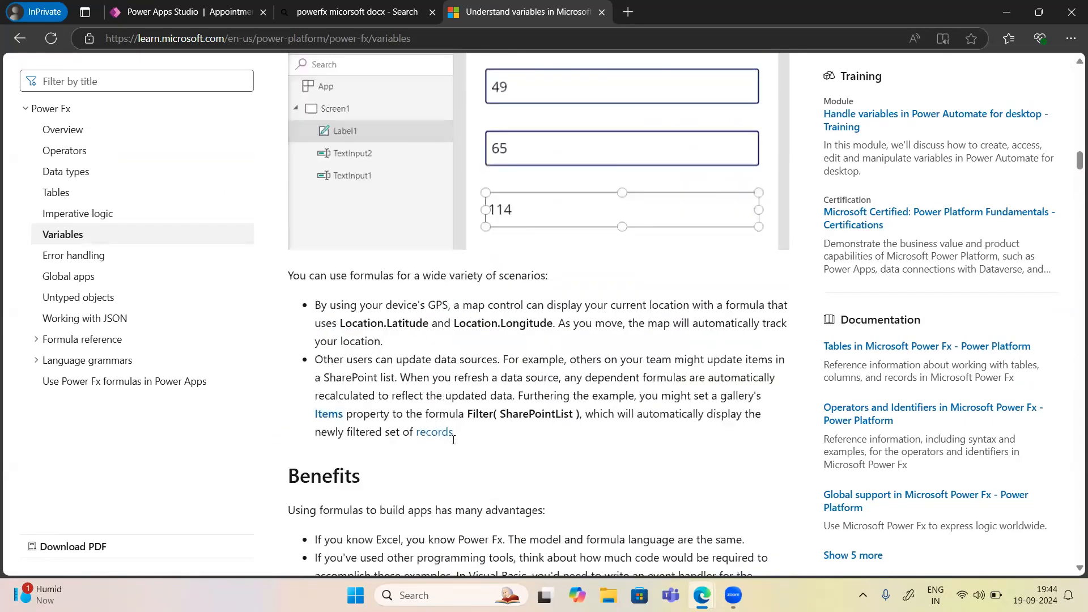
scroll(454, 440, up, 3)
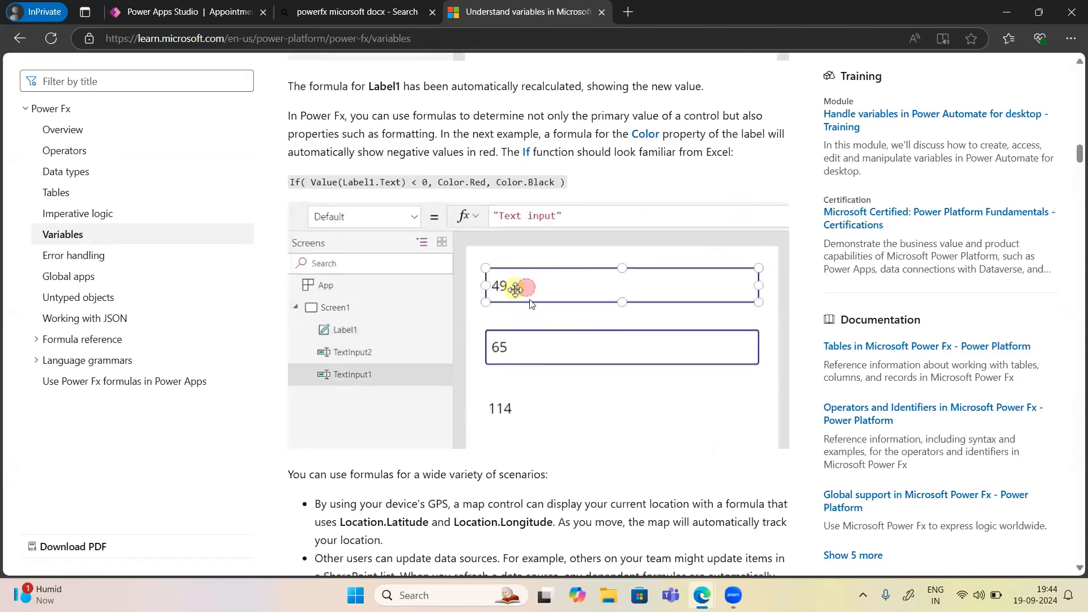
scroll(531, 304, down, 10)
scroll(531, 305, down, 5)
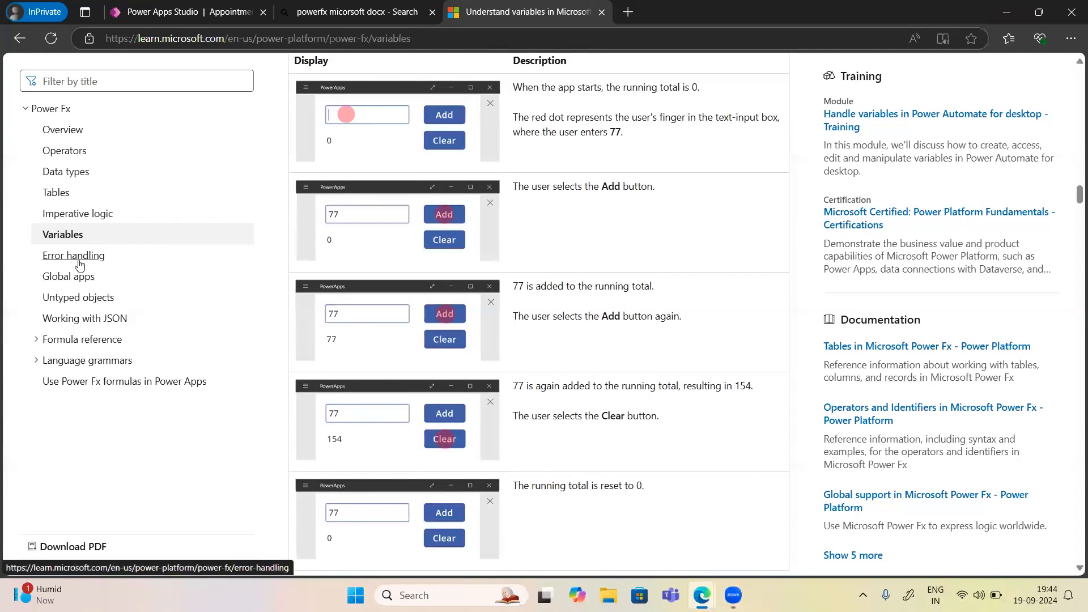
Scroll through the Power Fx Error handling article.
click(79, 264)
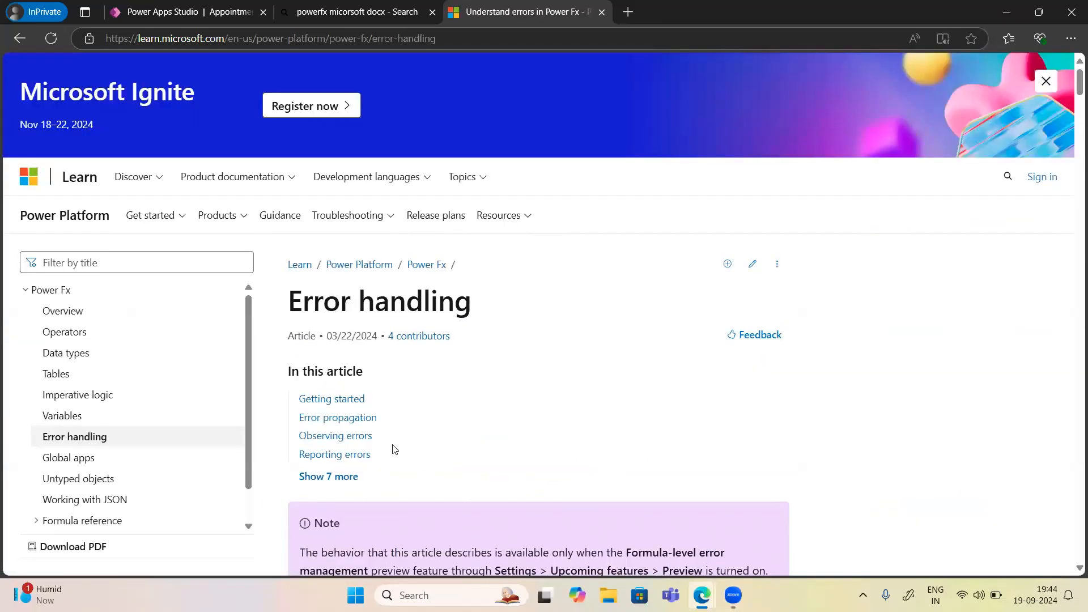
scroll(395, 450, down, 10)
scroll(395, 450, up, 2)
scroll(360, 477, down, 6)
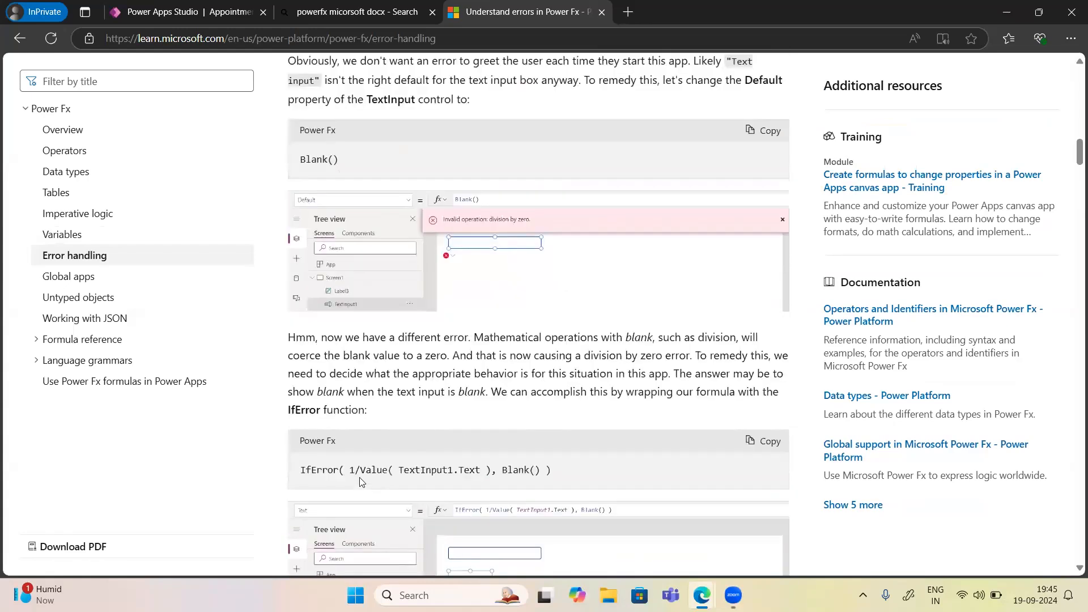
scroll(361, 482, down, 5)
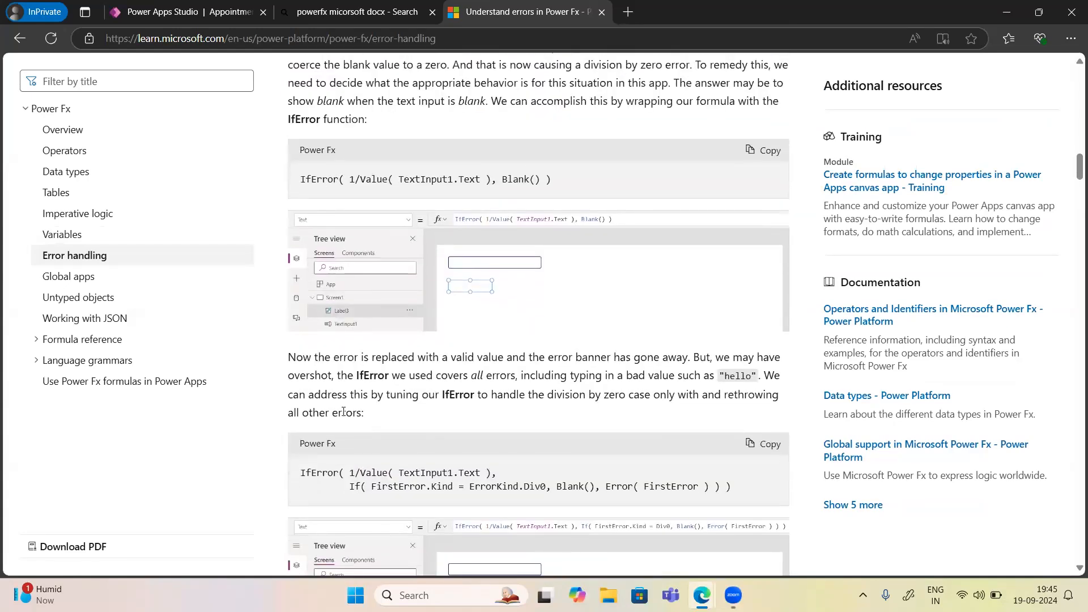
scroll(350, 468, down, 2)
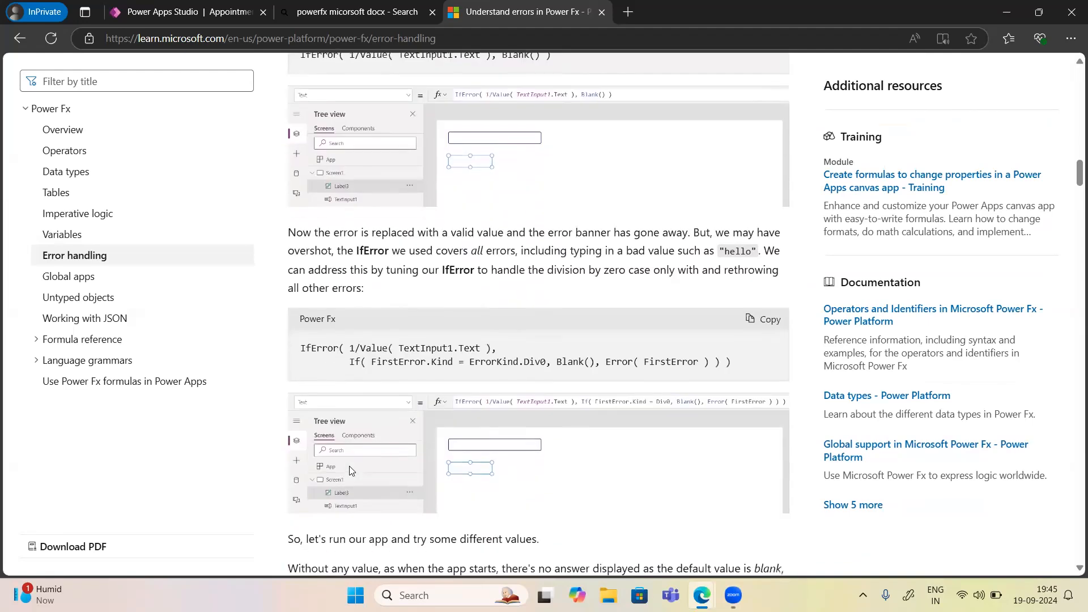
Expand Formula reference in the contents and open the Notify function page.
click(37, 342)
scroll(68, 385, down, 3)
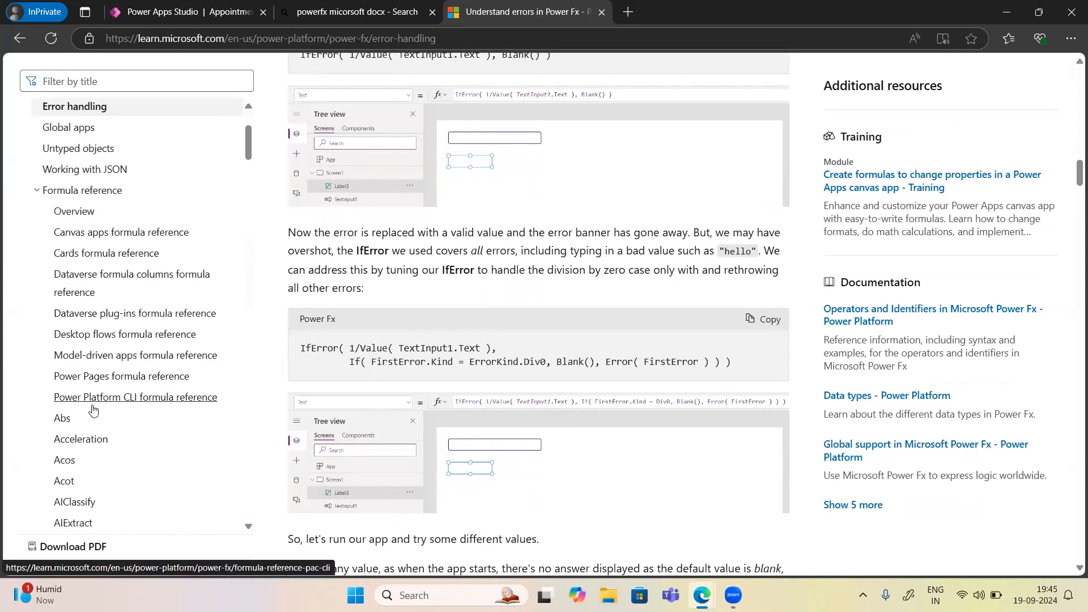
scroll(85, 397, down, 6)
scroll(94, 409, down, 16)
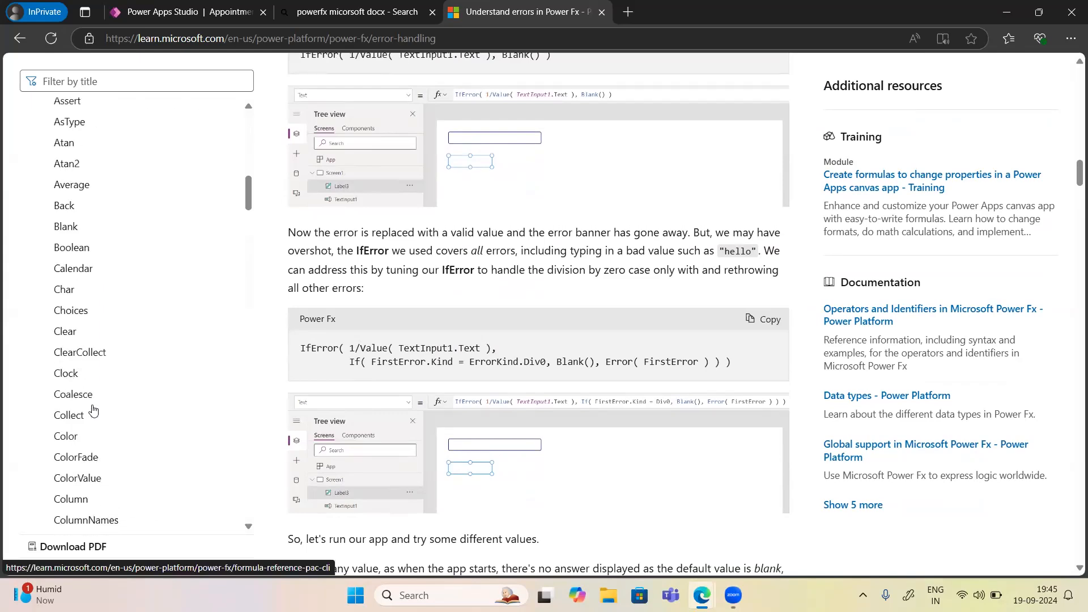
scroll(94, 409, down, 10)
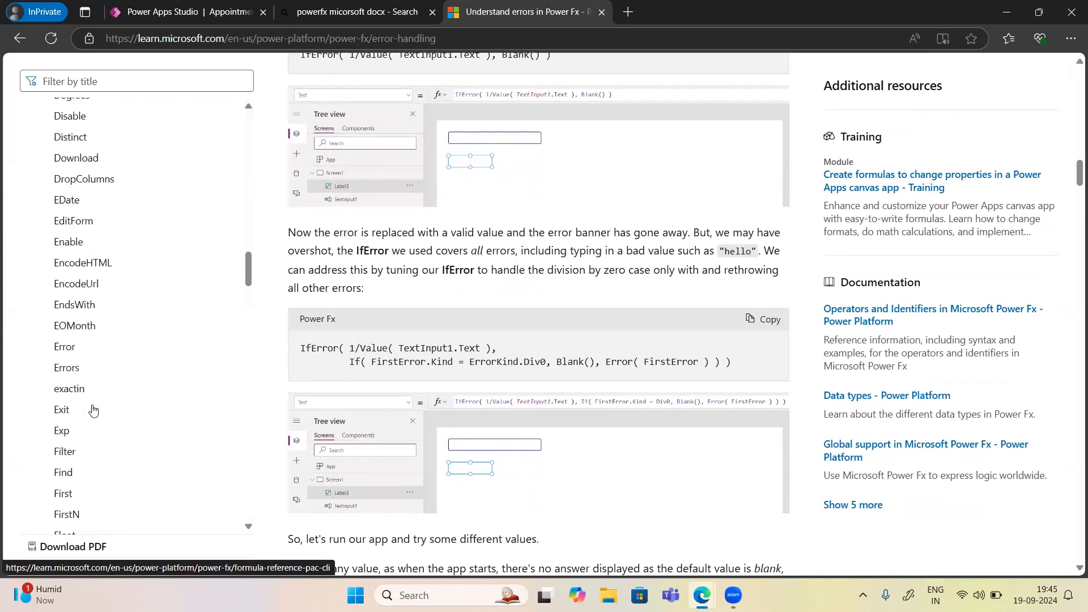
scroll(93, 409, down, 9)
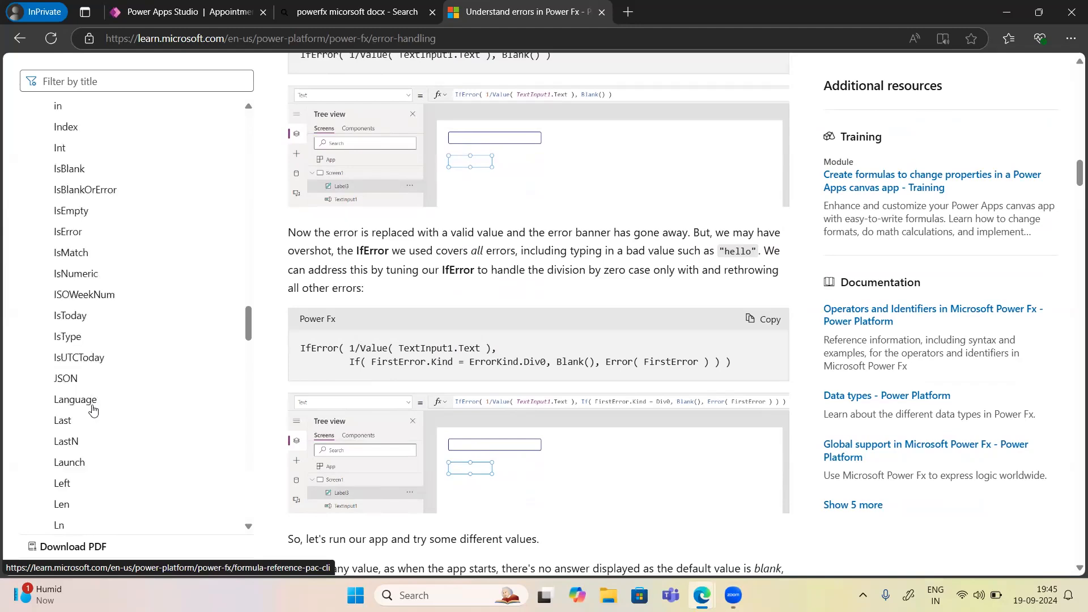
scroll(94, 410, down, 10)
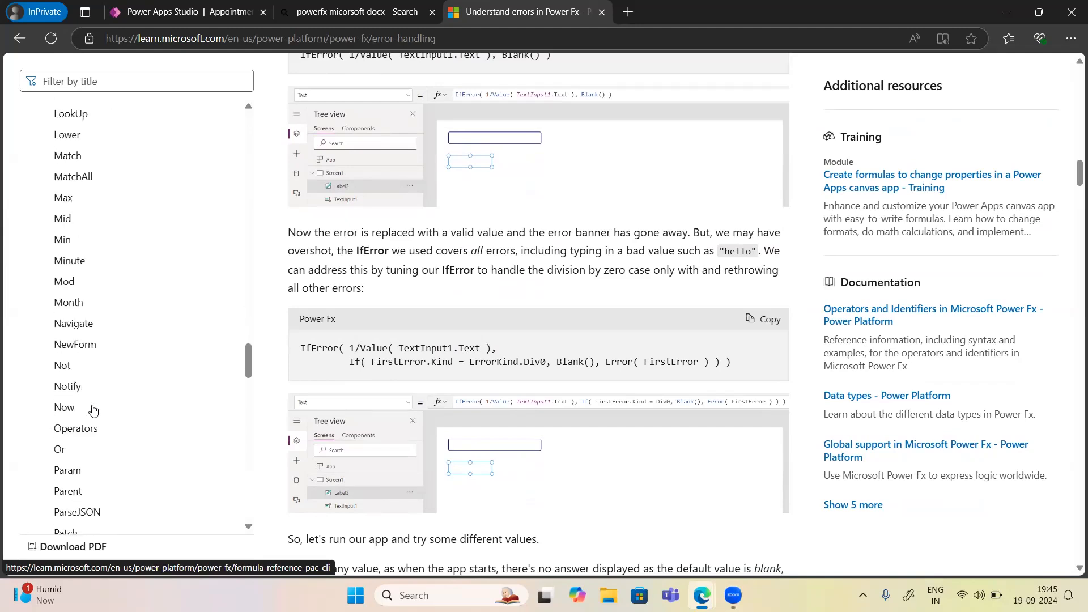
scroll(94, 410, down, 6)
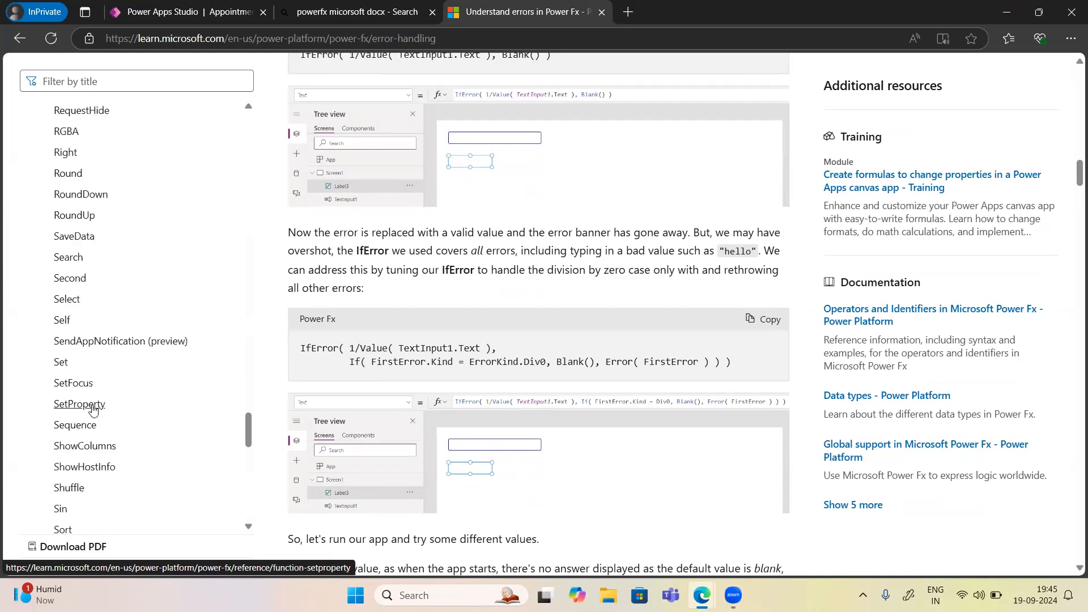
scroll(94, 409, down, 4)
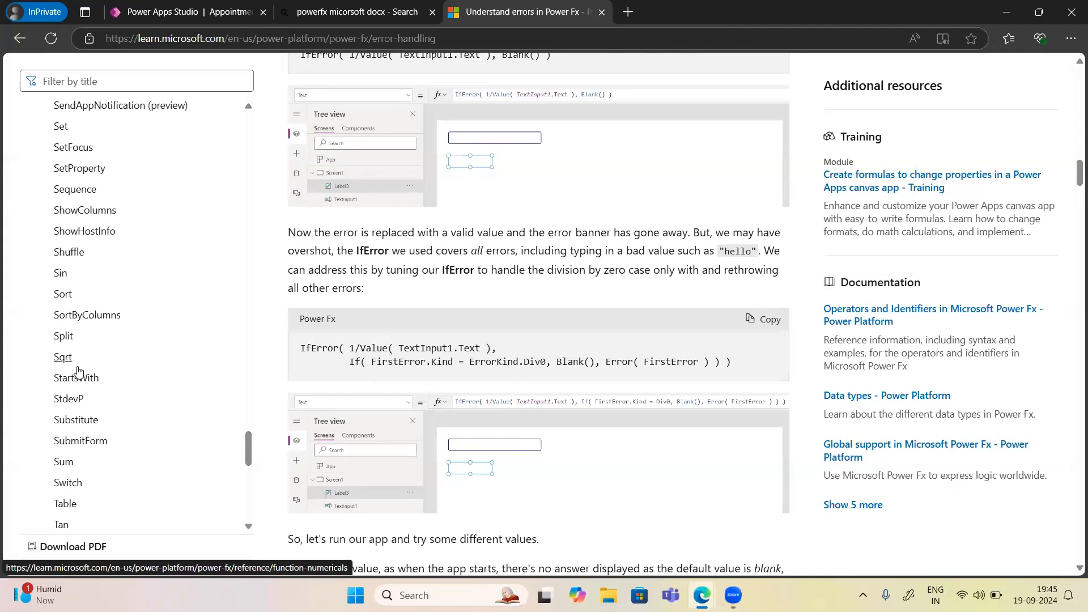
scroll(79, 372, up, 10)
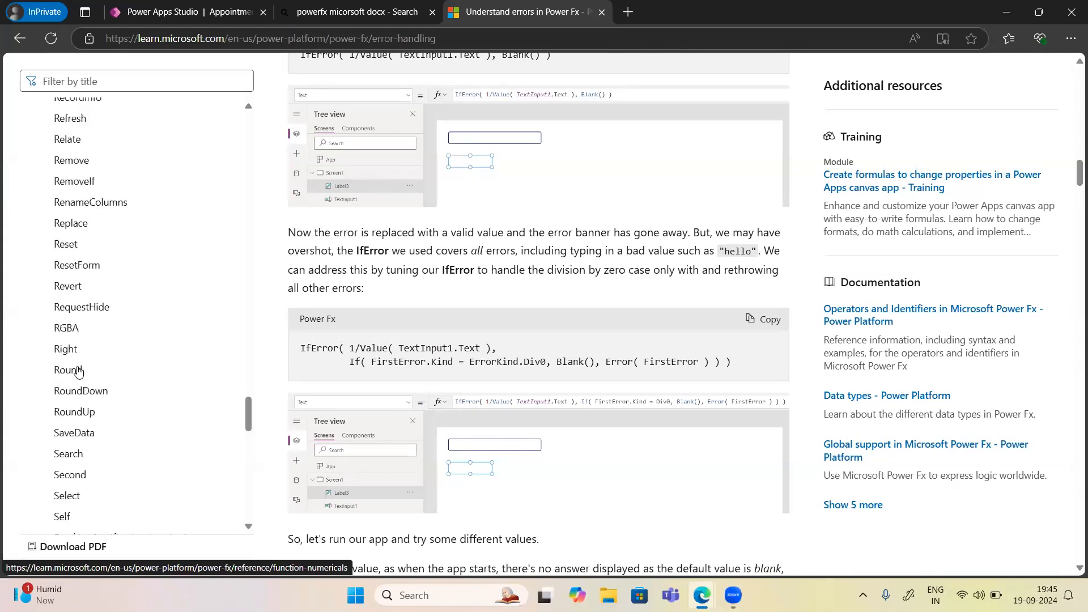
scroll(78, 372, up, 9)
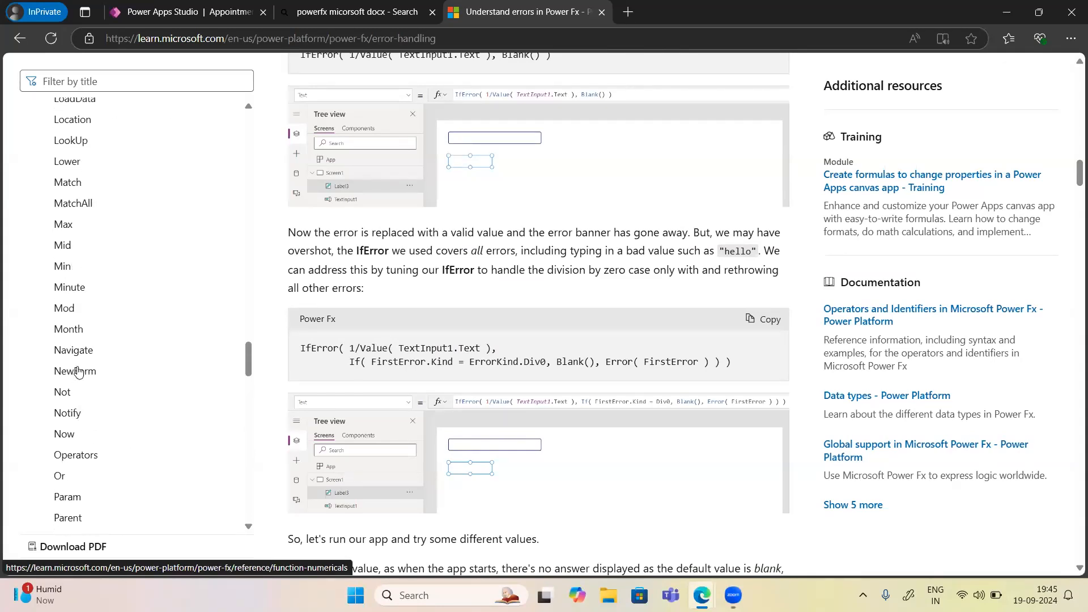
click(62, 418)
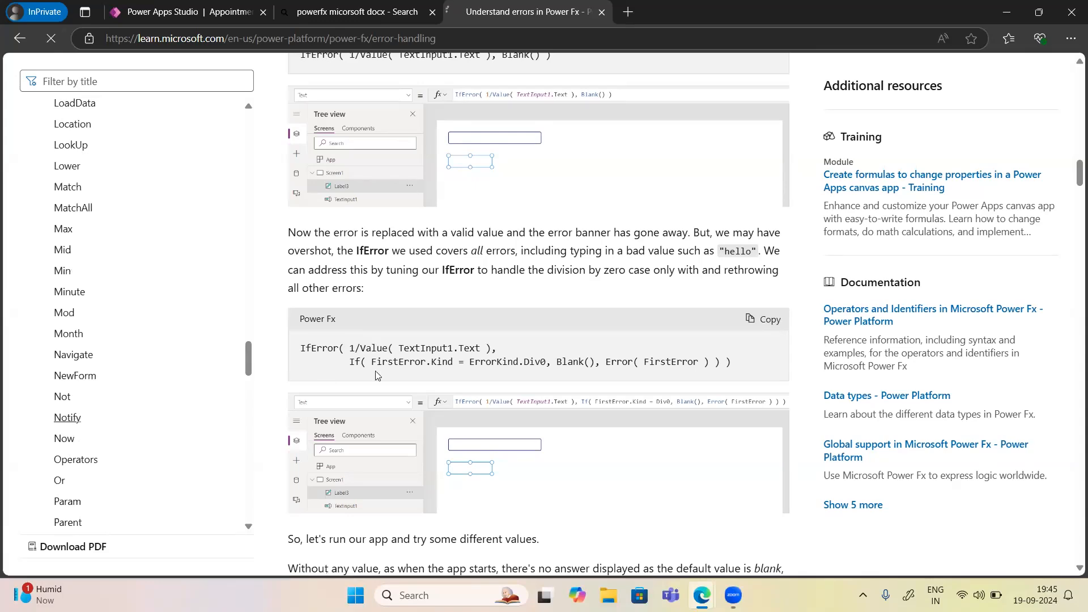
Read the Notify syntax and select the arguments of the Error-type Notify example.
scroll(409, 421, down, 15)
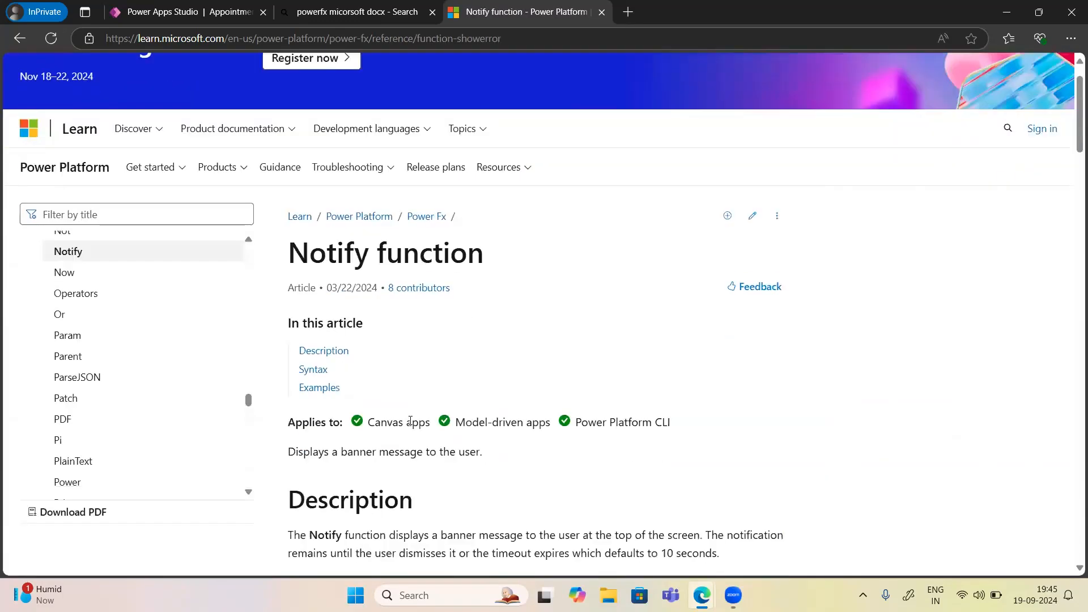
scroll(412, 424, down, 5)
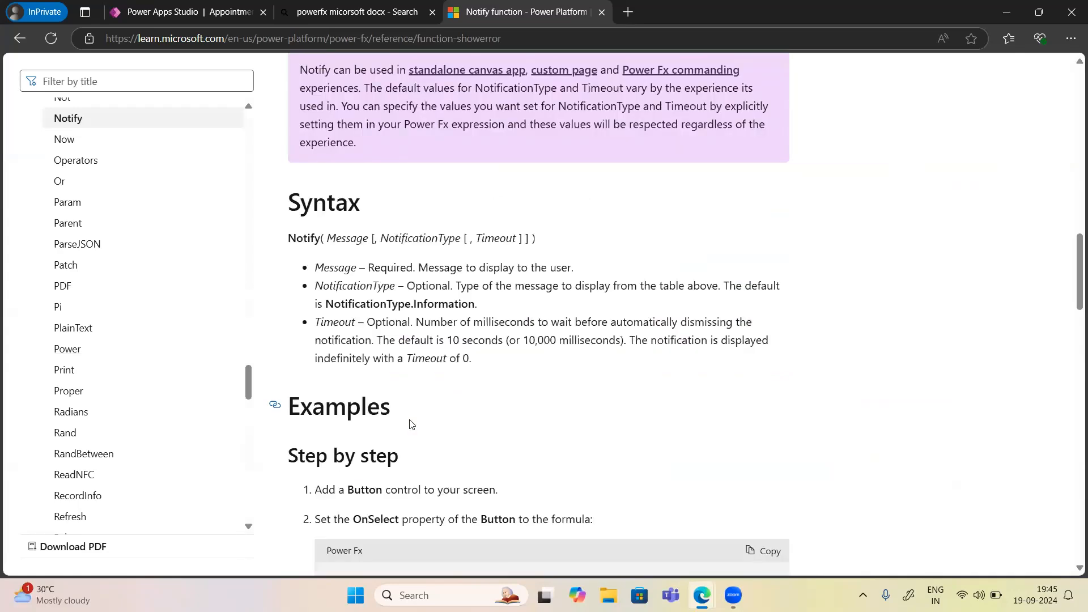
scroll(411, 424, down, 4)
scroll(411, 420, down, 2)
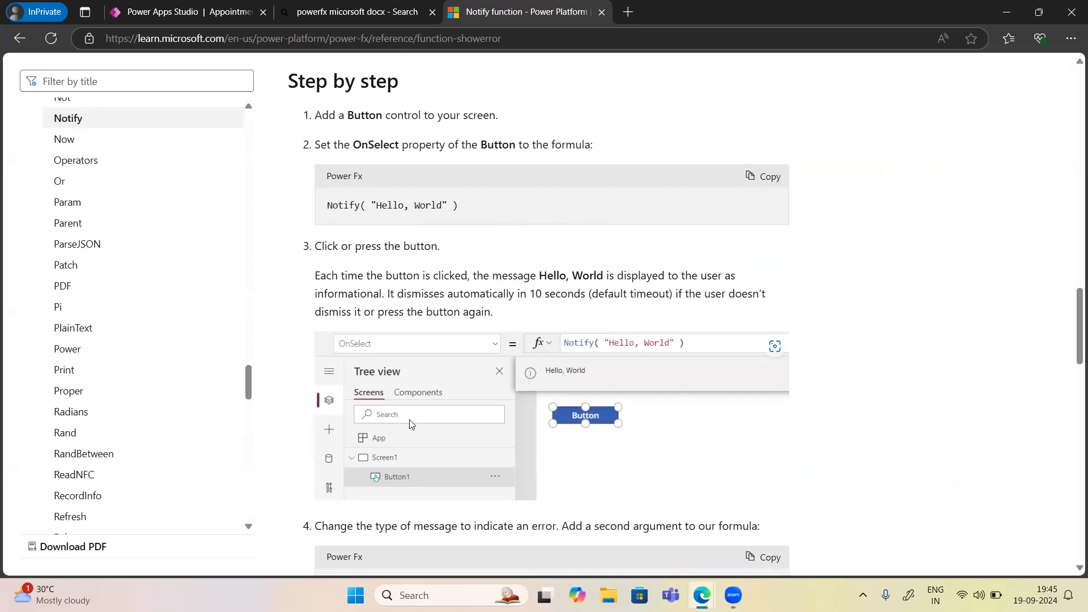
scroll(451, 436, down, 5)
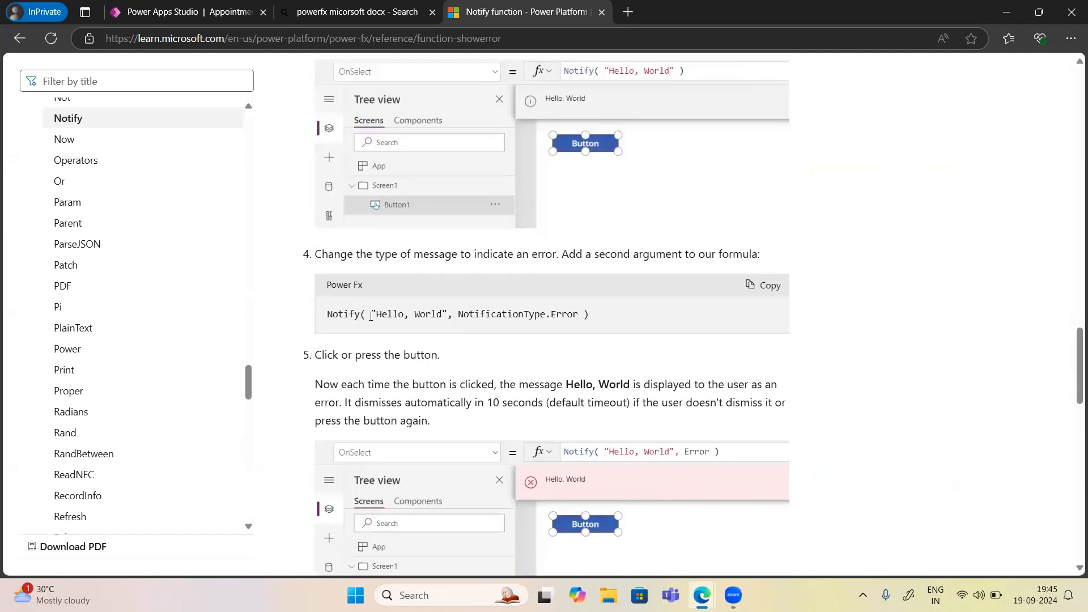
drag(371, 316, 589, 320)
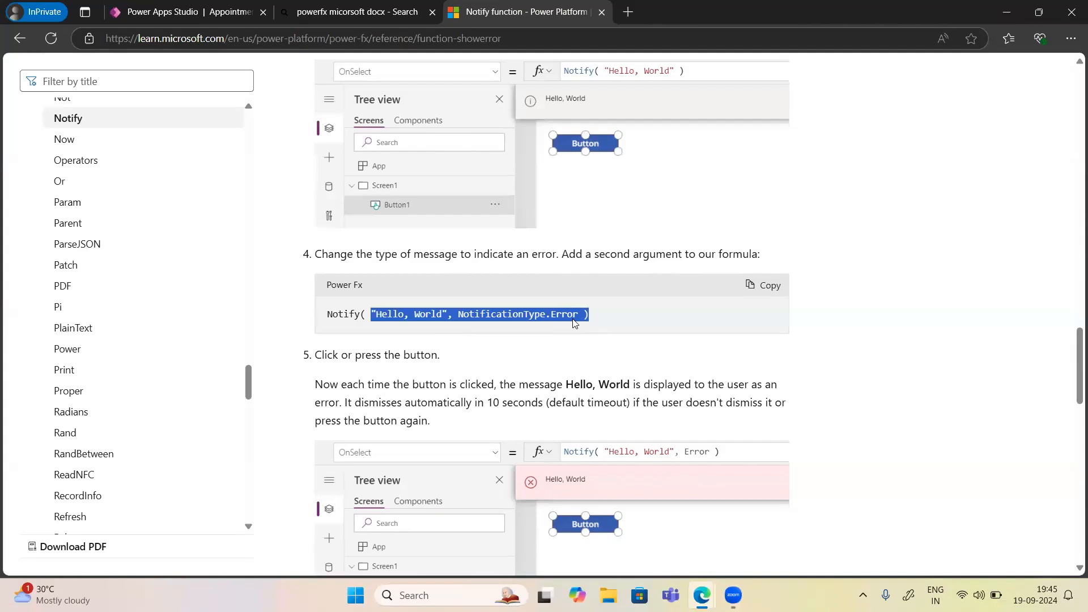
scroll(574, 322, down, 8)
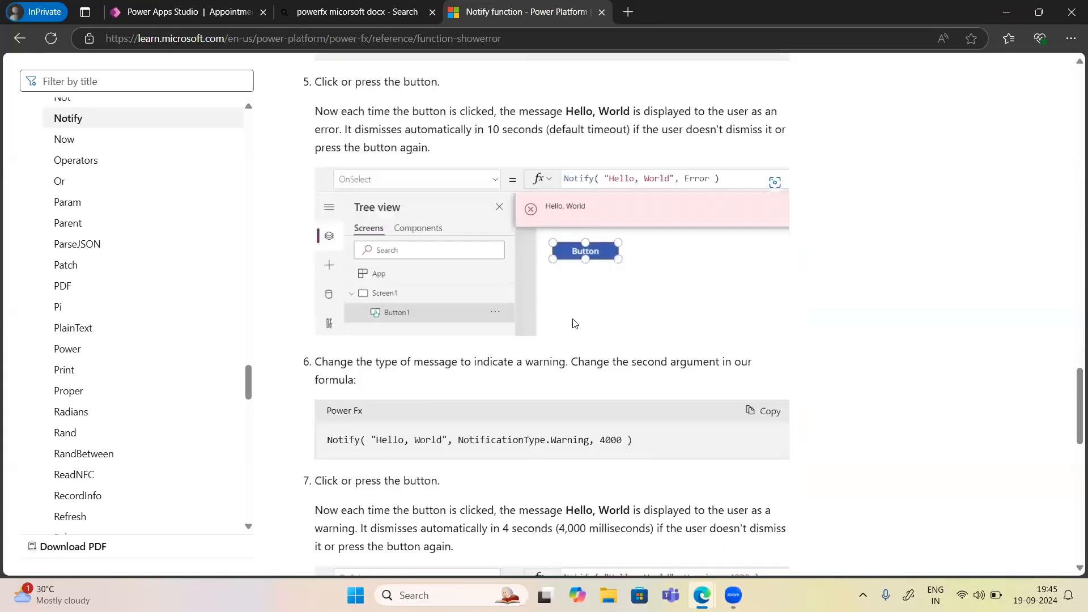
scroll(575, 323, down, 2)
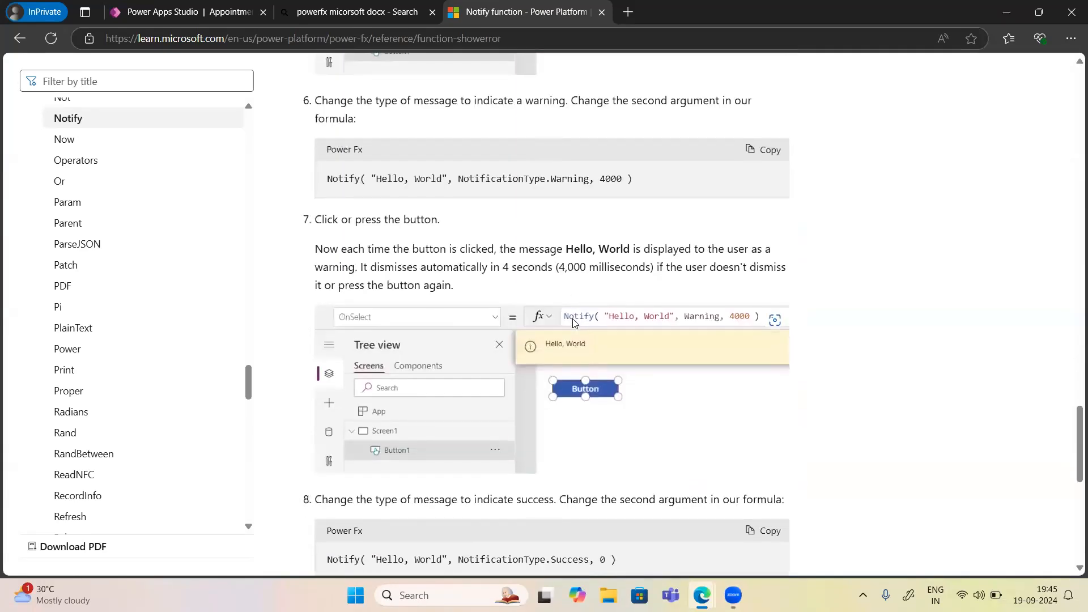
scroll(574, 322, down, 2)
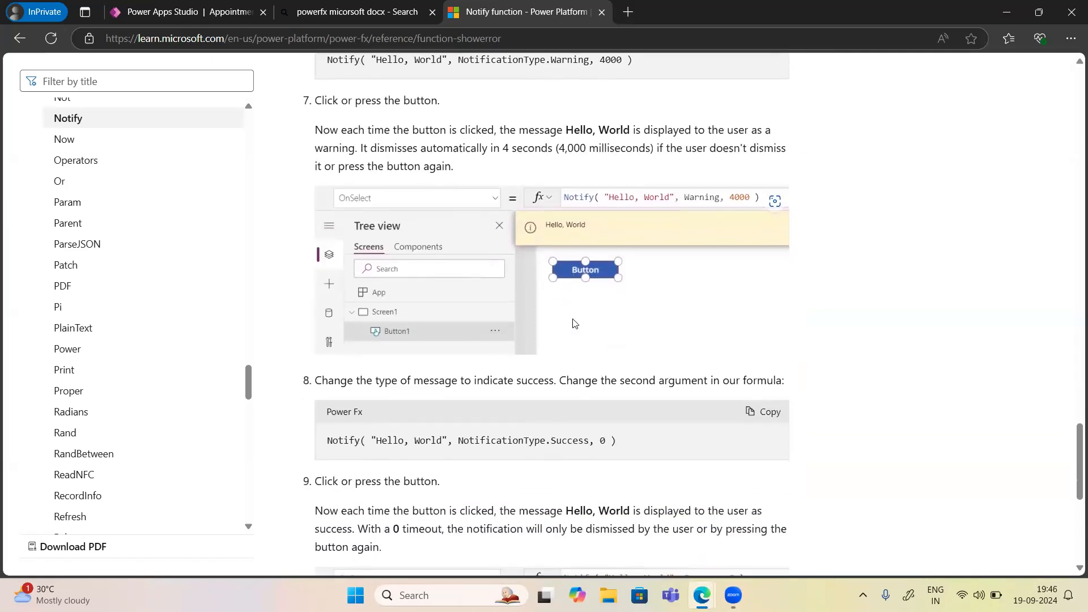
scroll(575, 323, down, 4)
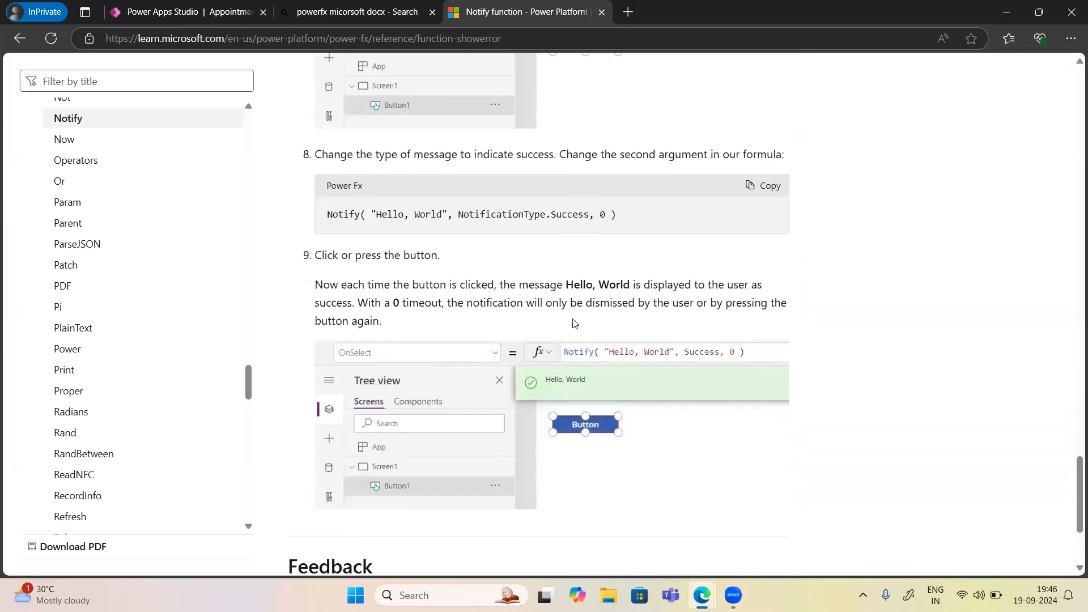
scroll(575, 323, down, 3)
scroll(574, 321, up, 10)
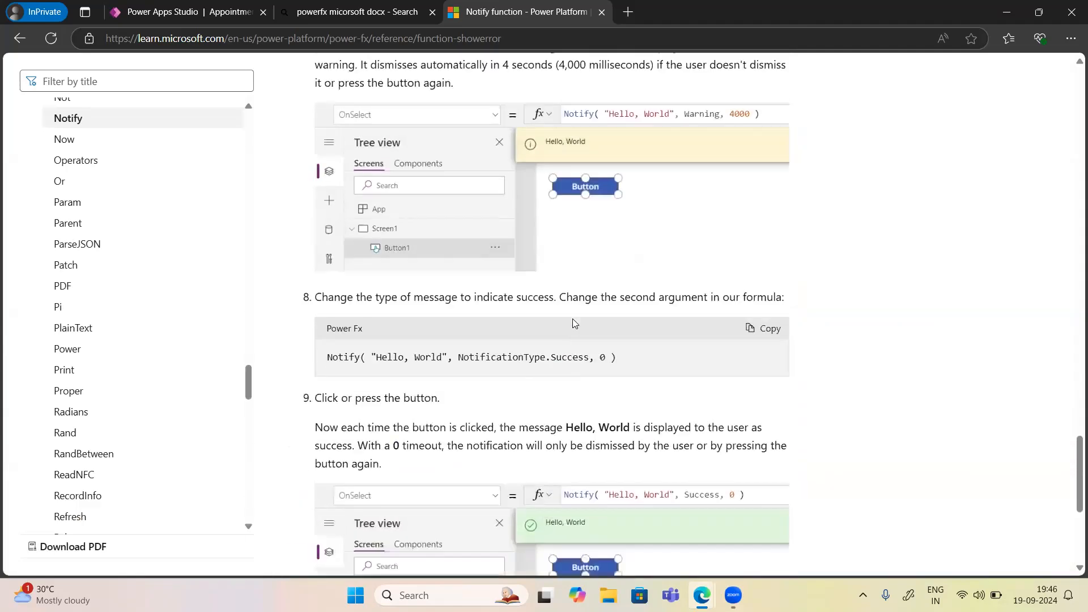
scroll(574, 320, up, 12)
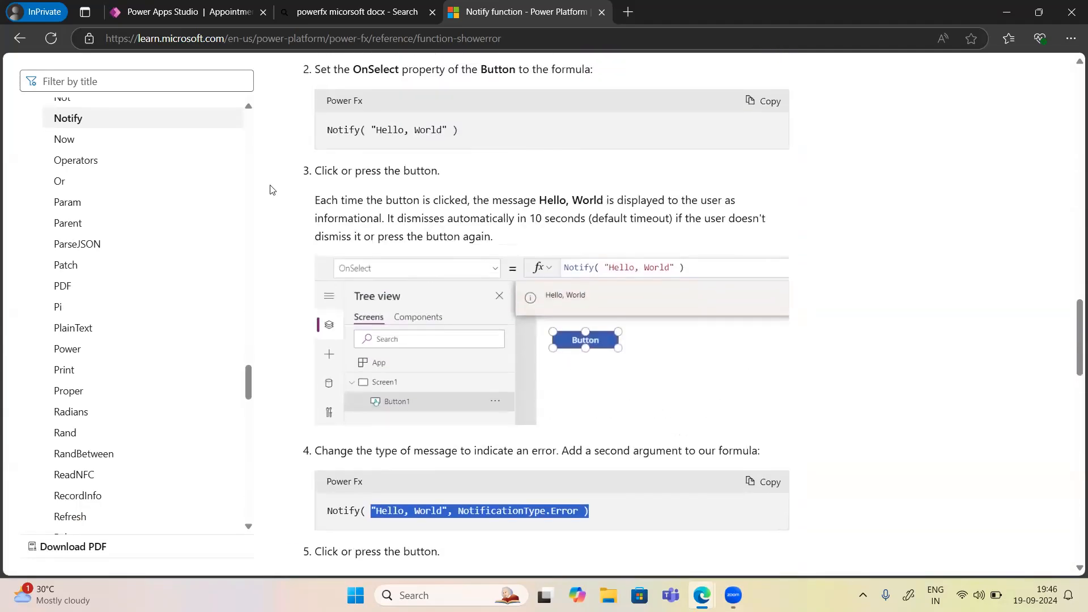
scroll(399, 232, up, 7)
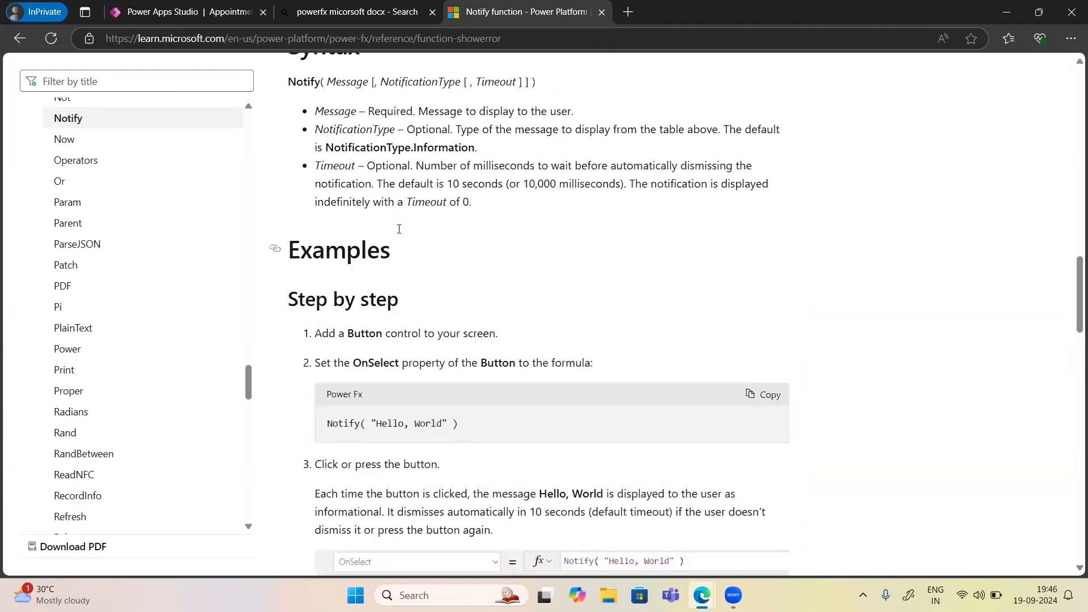
scroll(35, 420, down, 8)
scroll(35, 420, down, 2)
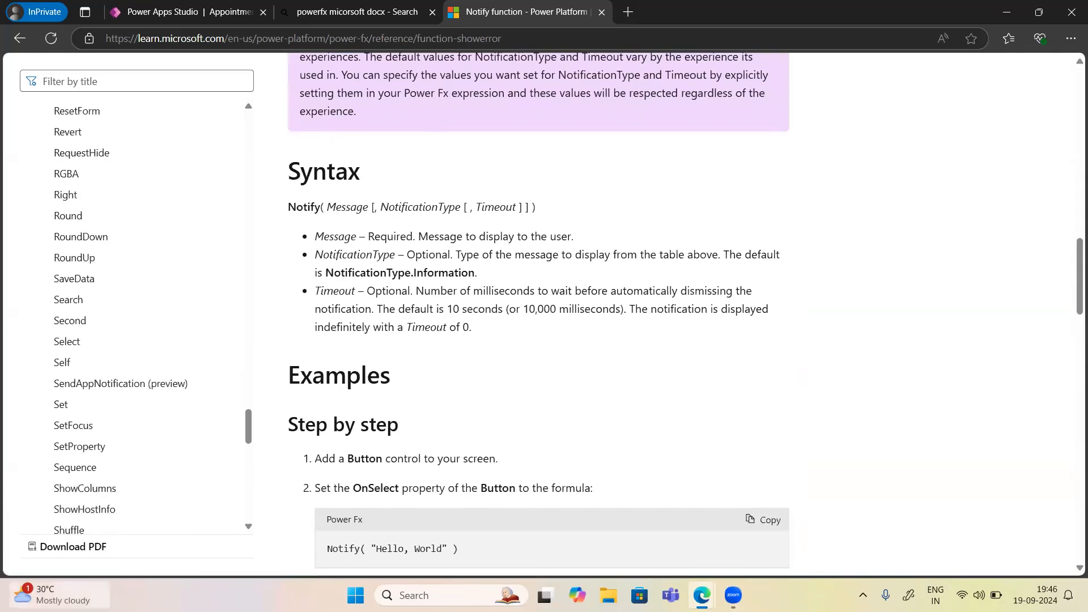
scroll(78, 445, down, 15)
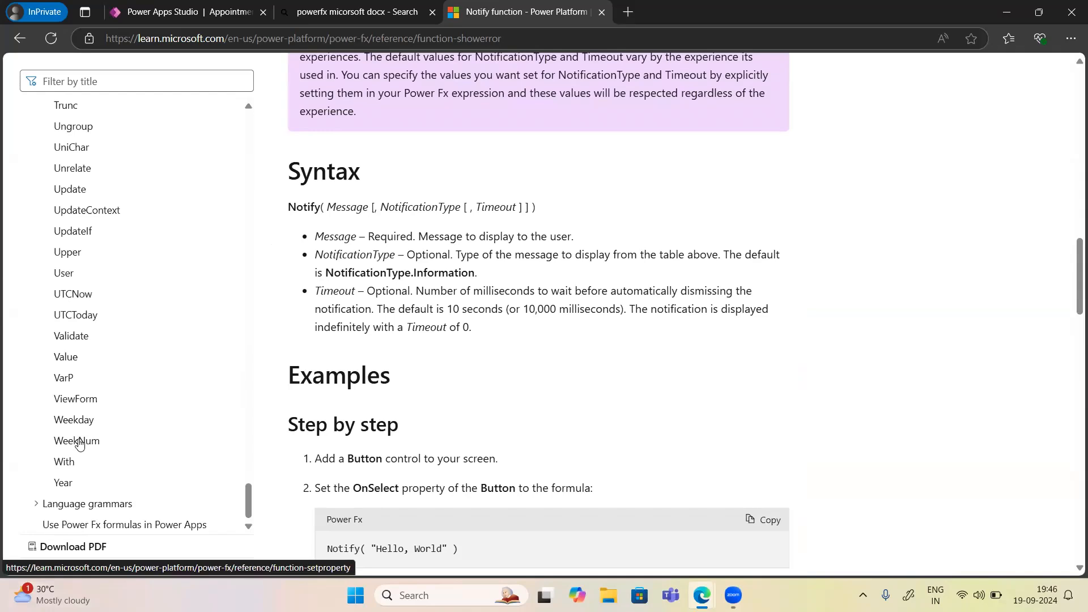
Expand Language grammars in the reference list and return to the Power Apps Studio tab.
click(36, 504)
scroll(135, 462, down, 1)
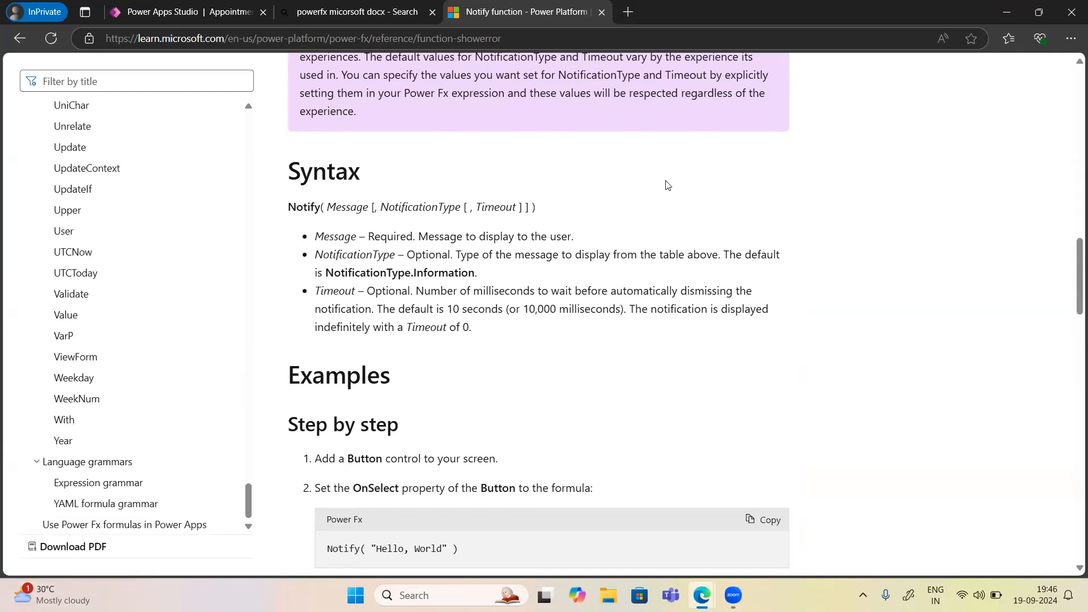
click(180, 12)
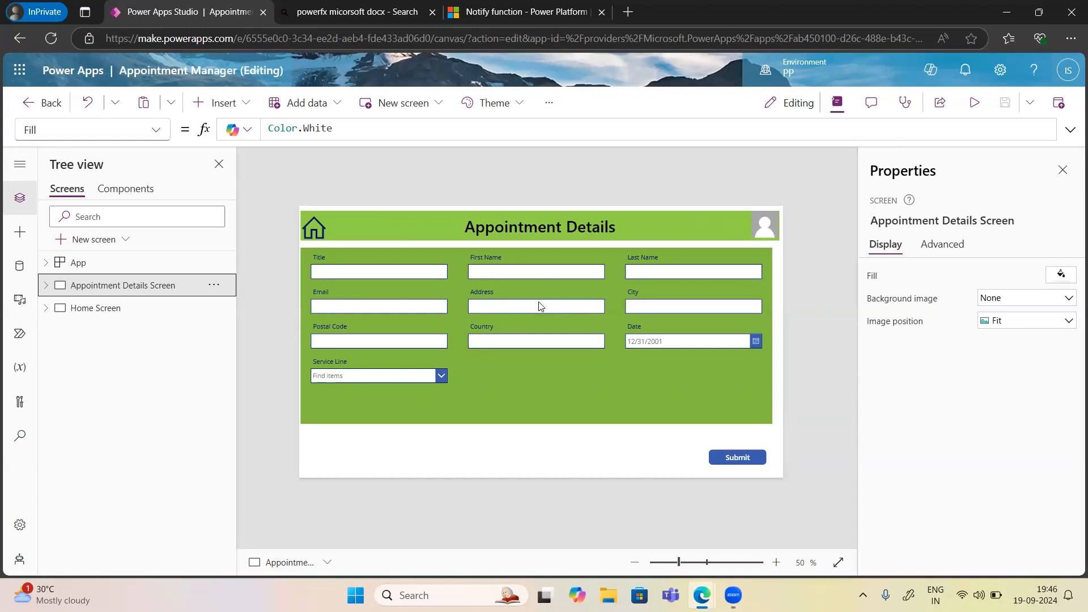
click(973, 105)
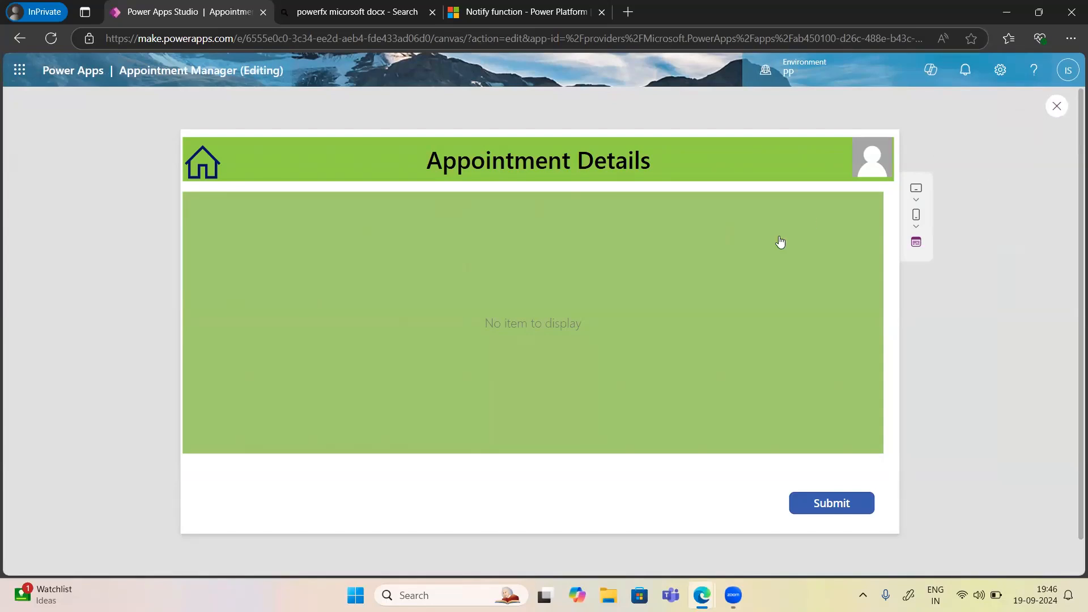
key(Escape)
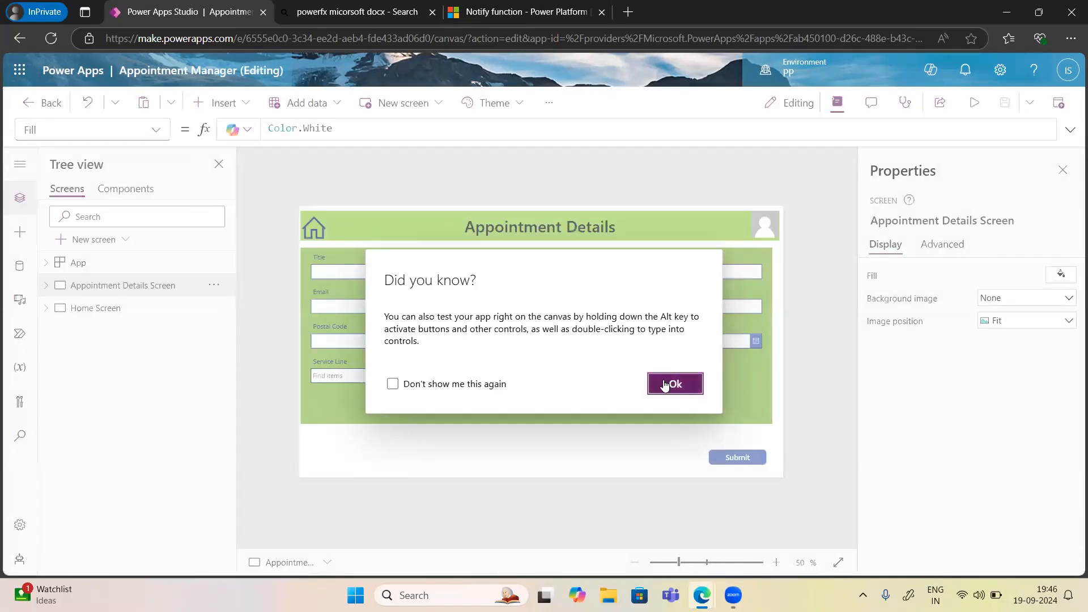
click(692, 383)
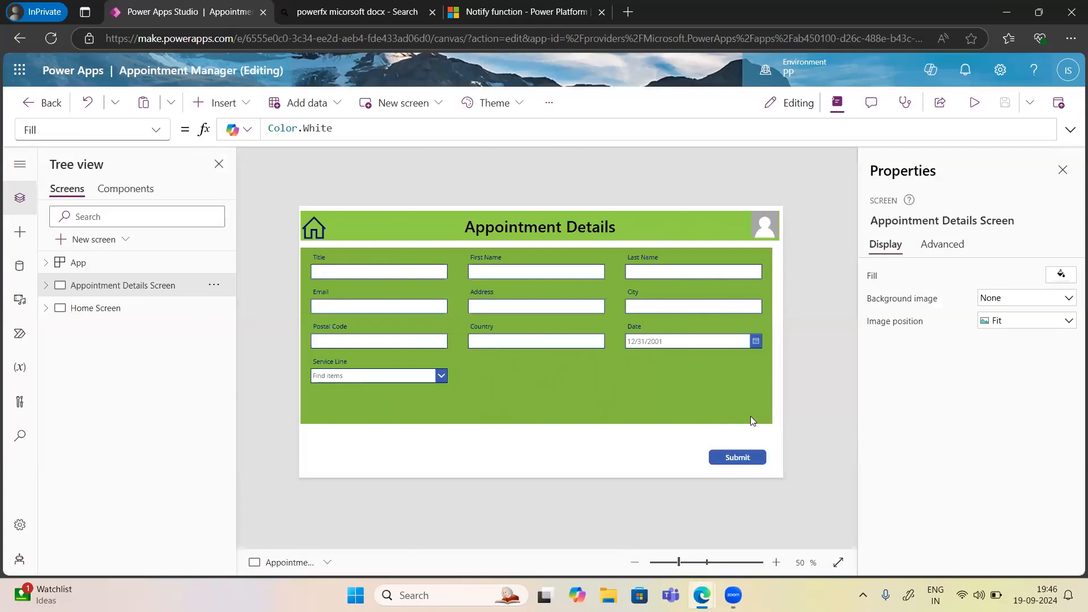
Change Form1's DefaultMode from FormMode.Edit to FormMode.New and preview the blank entry form.
click(510, 325)
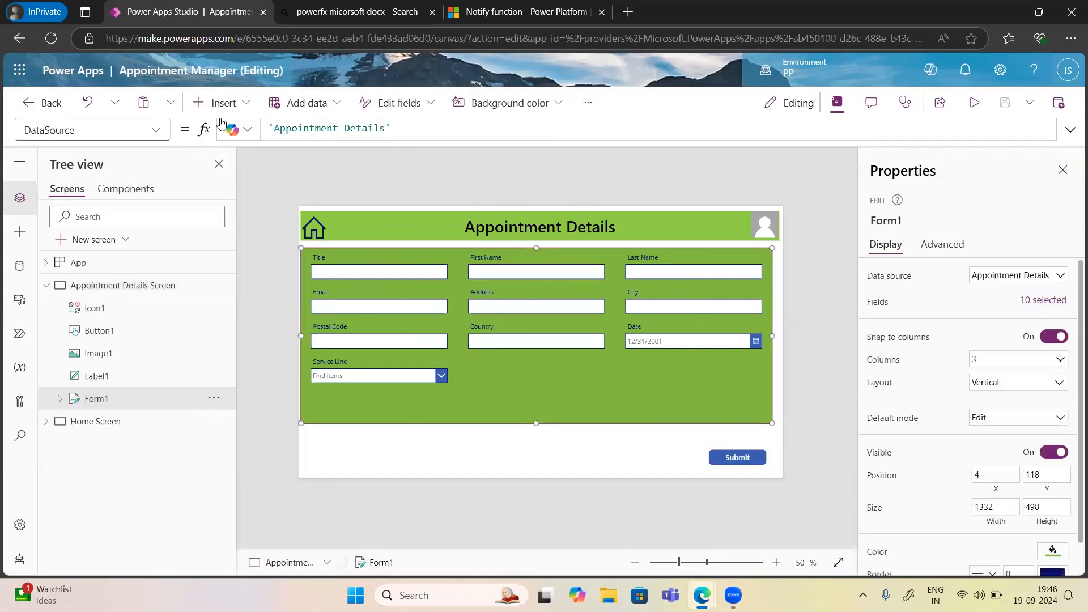
click(160, 133)
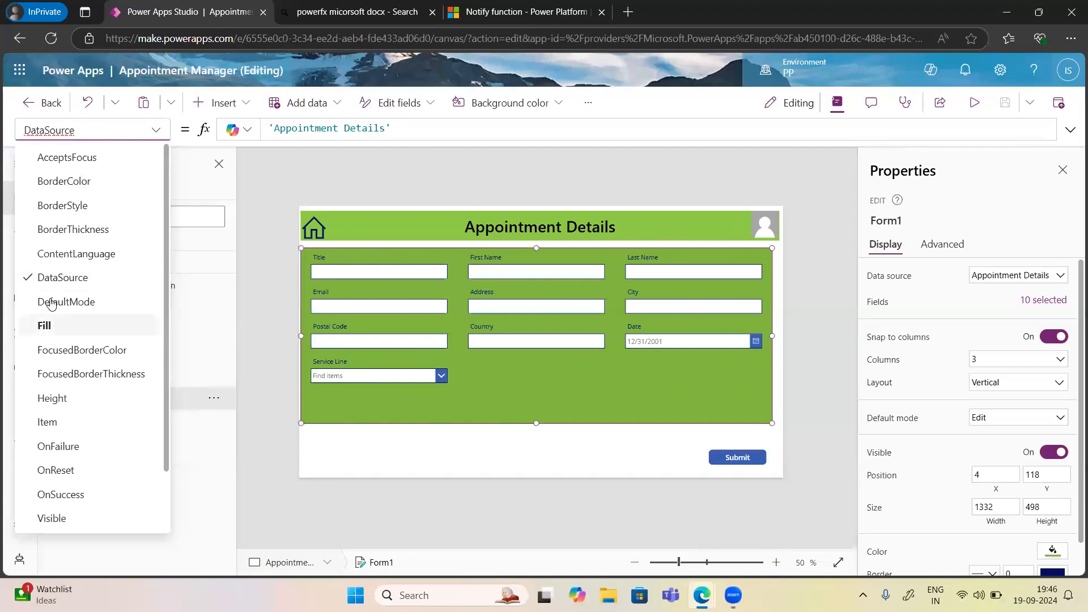
key(Return)
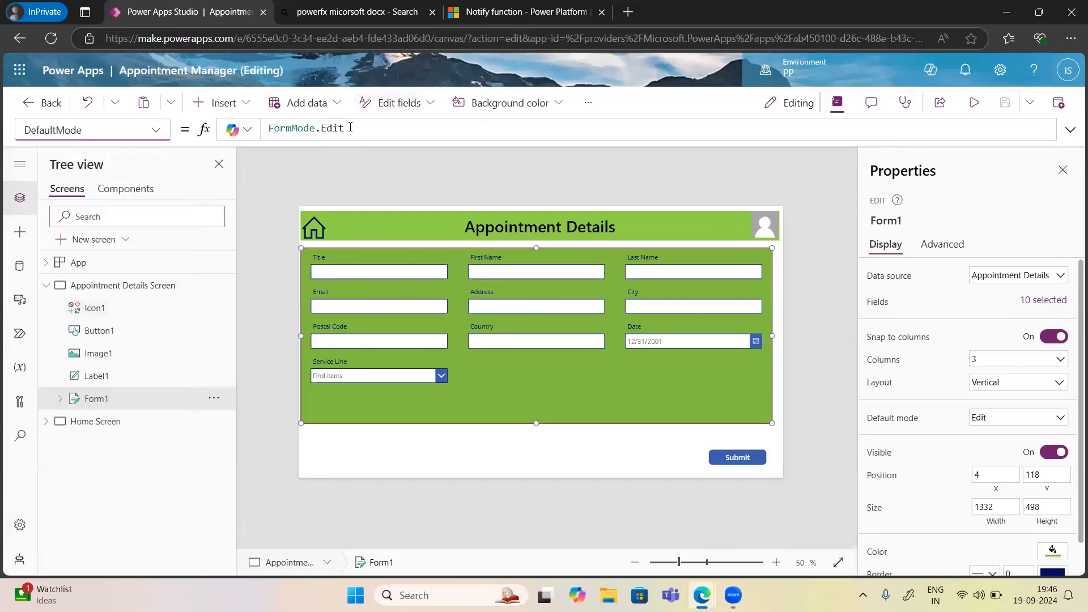
key(BackSpace)
key(BackSpace)
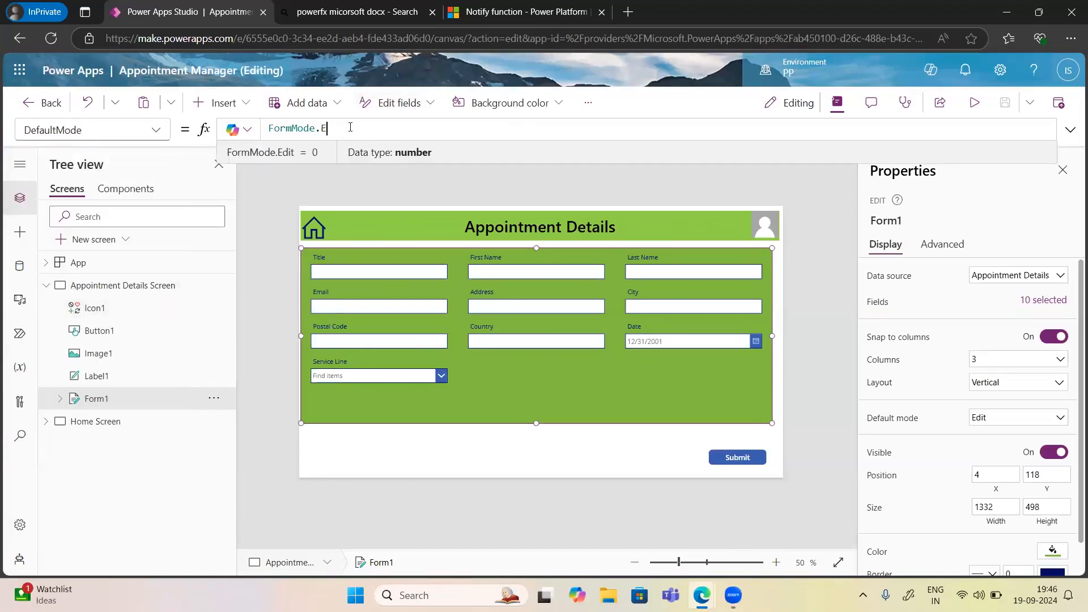
key(BackSpace)
text(New)
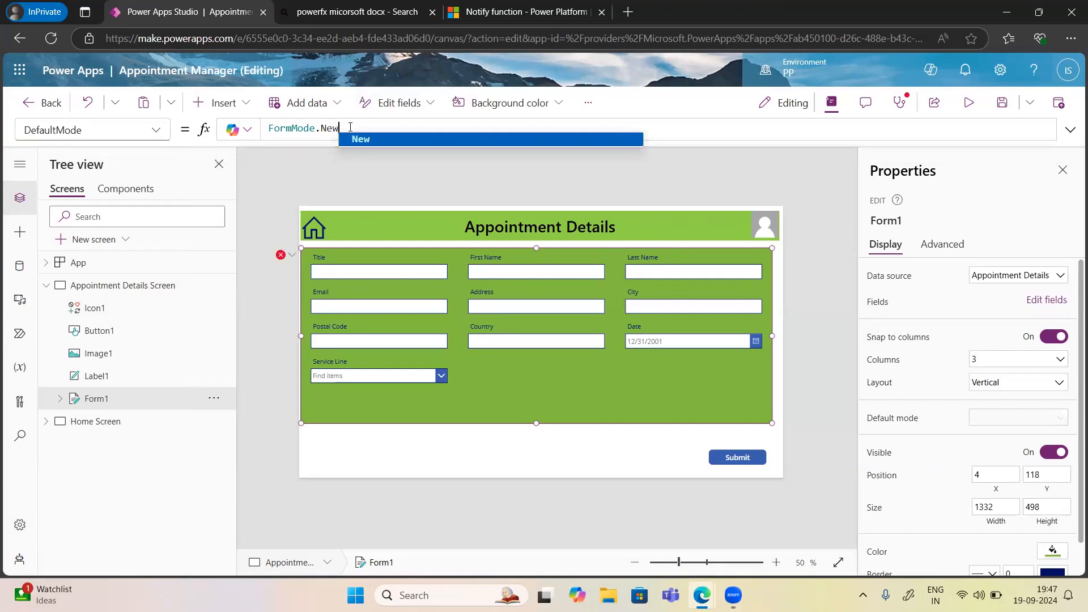
click(364, 141)
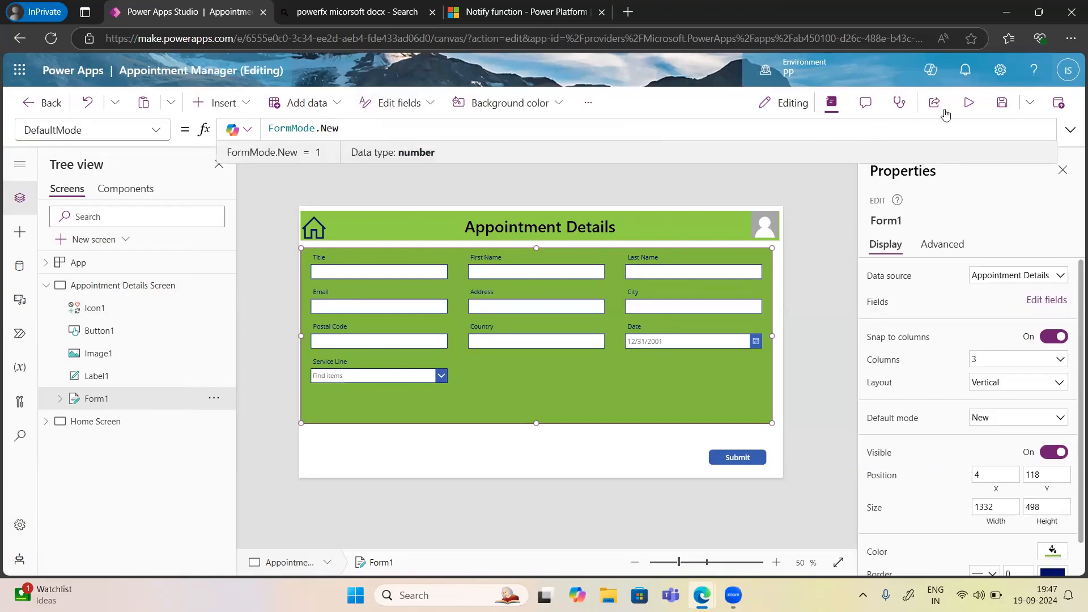
click(969, 102)
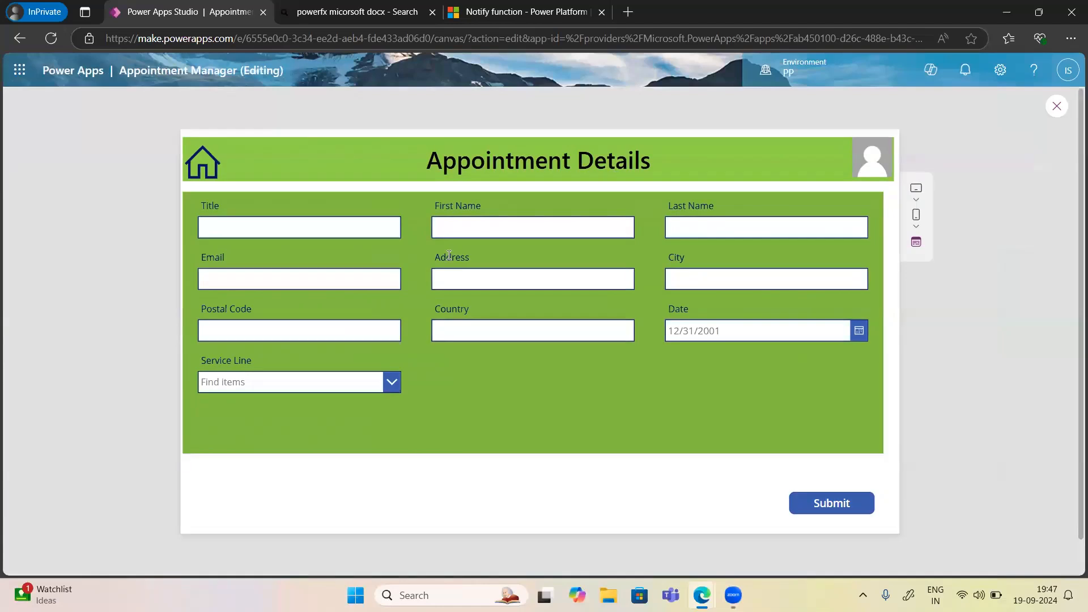
Fill in the title, the person's first and last name, their e-mail and the street address.
click(276, 228)
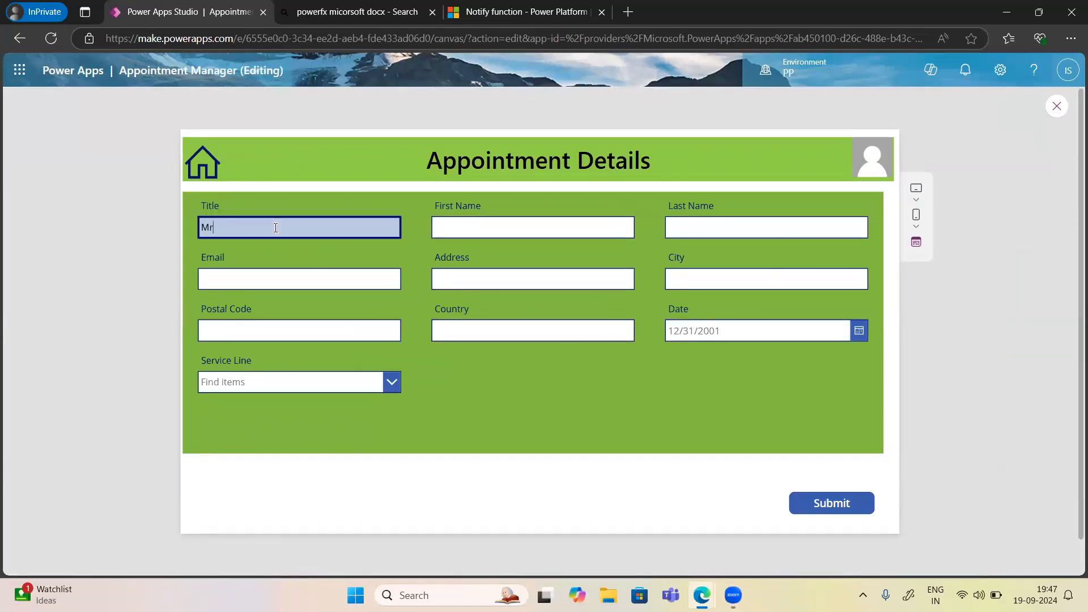
key(Tab)
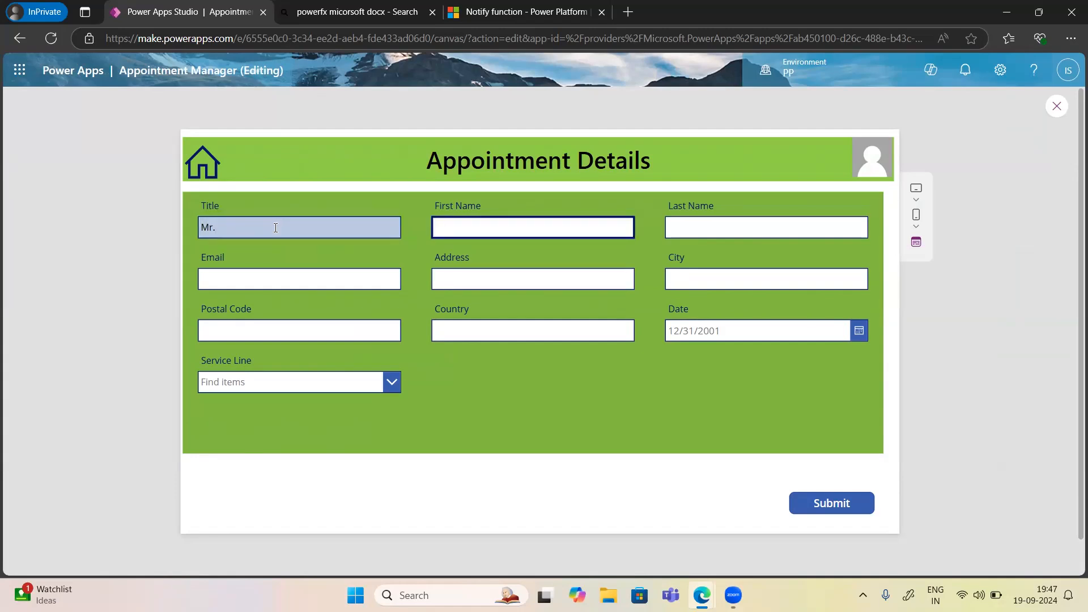
text(Indrajeet)
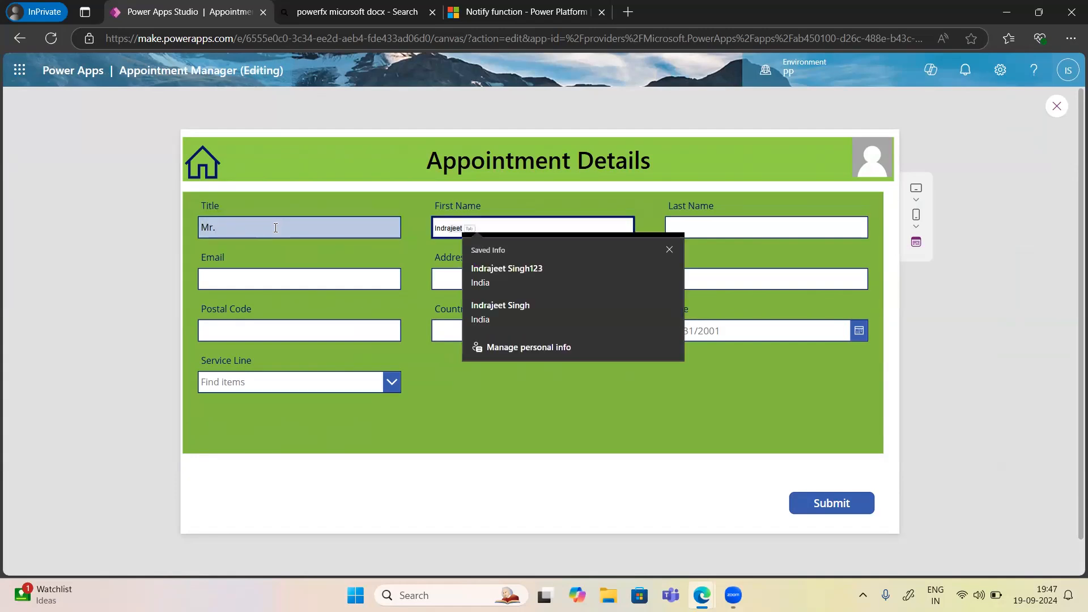
click(521, 268)
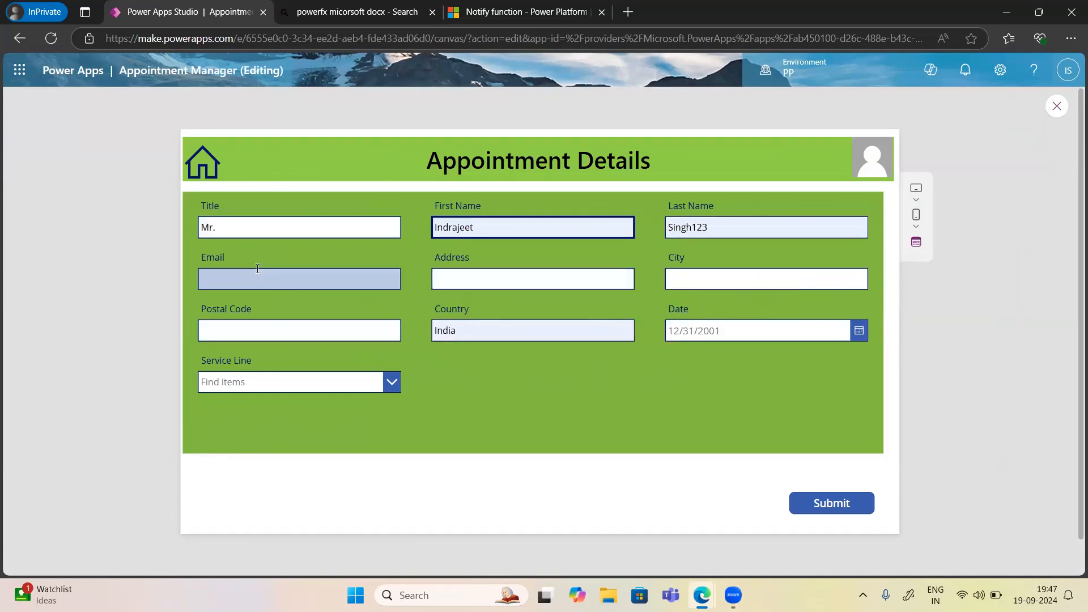
click(240, 278)
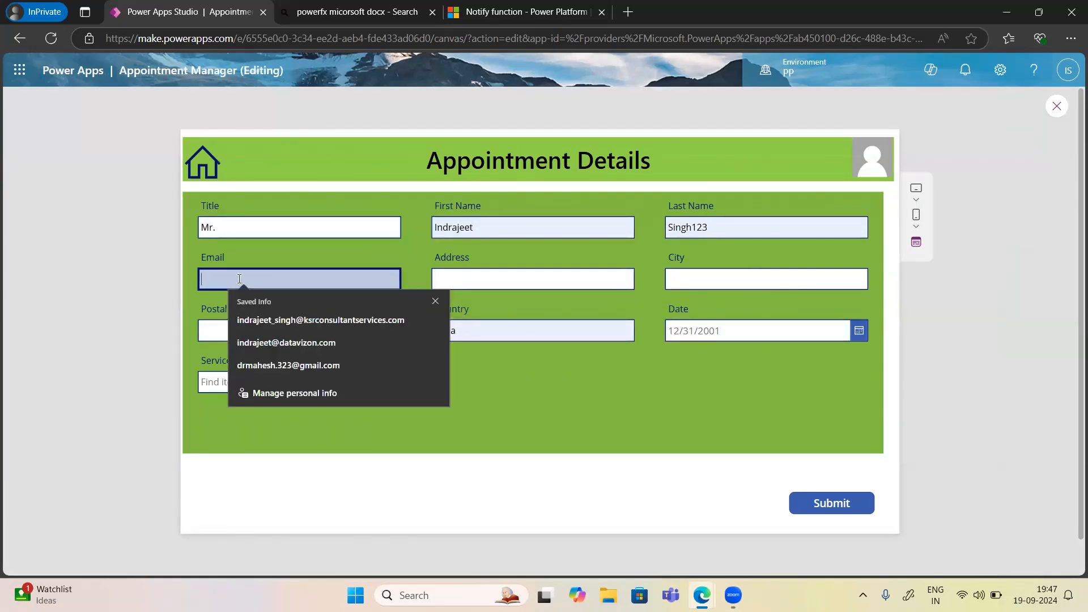
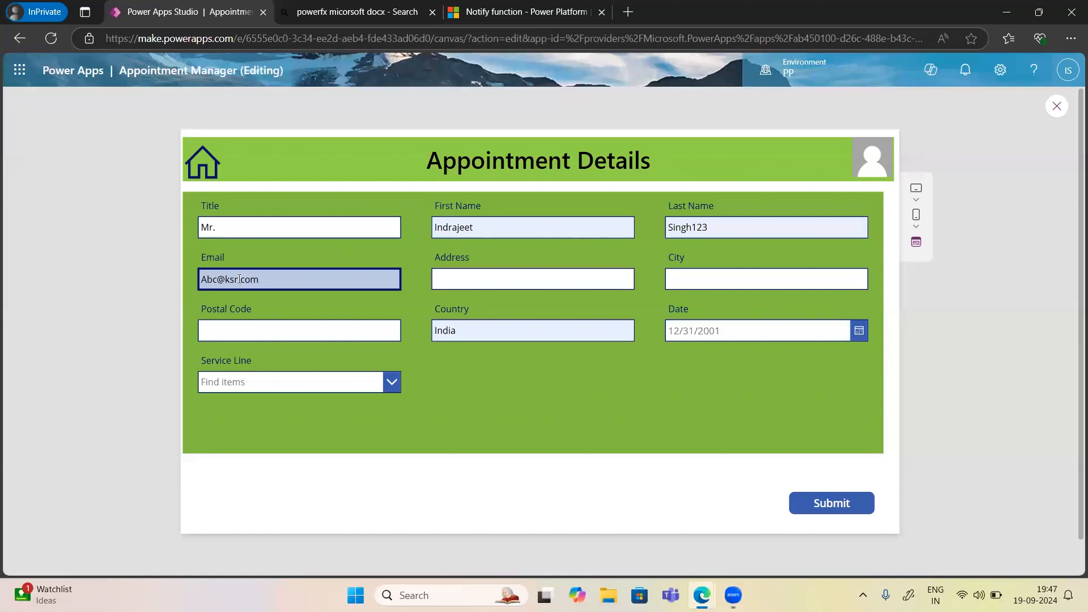
click(477, 285)
text(Hyderabd)
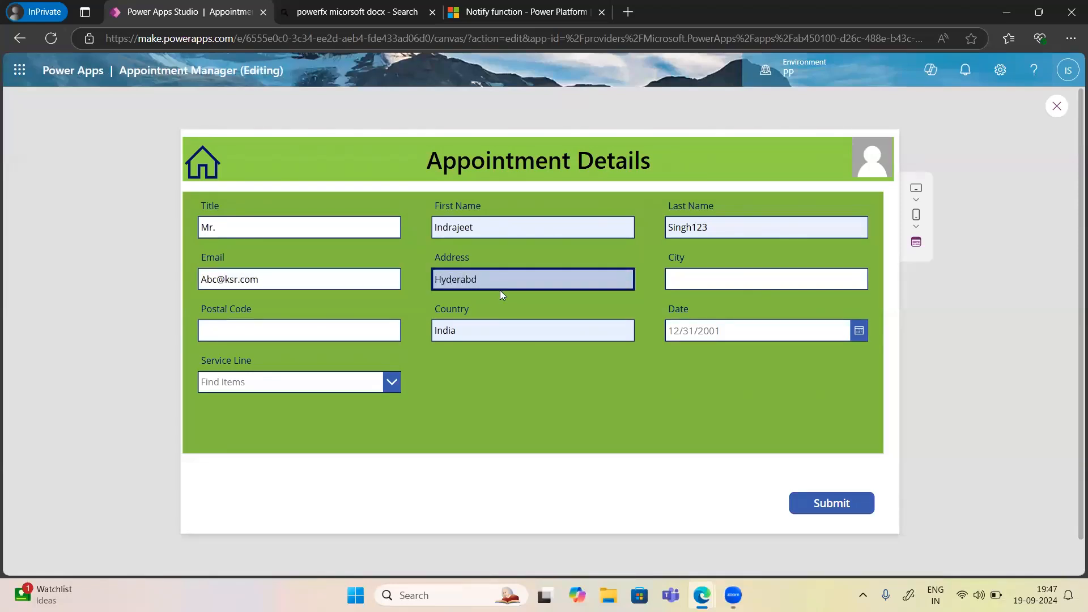
key(Left)
text(a)
Enter the city and postal code, and set the appointment date to 9/19/2024.
click(717, 271)
text(Kondapur)
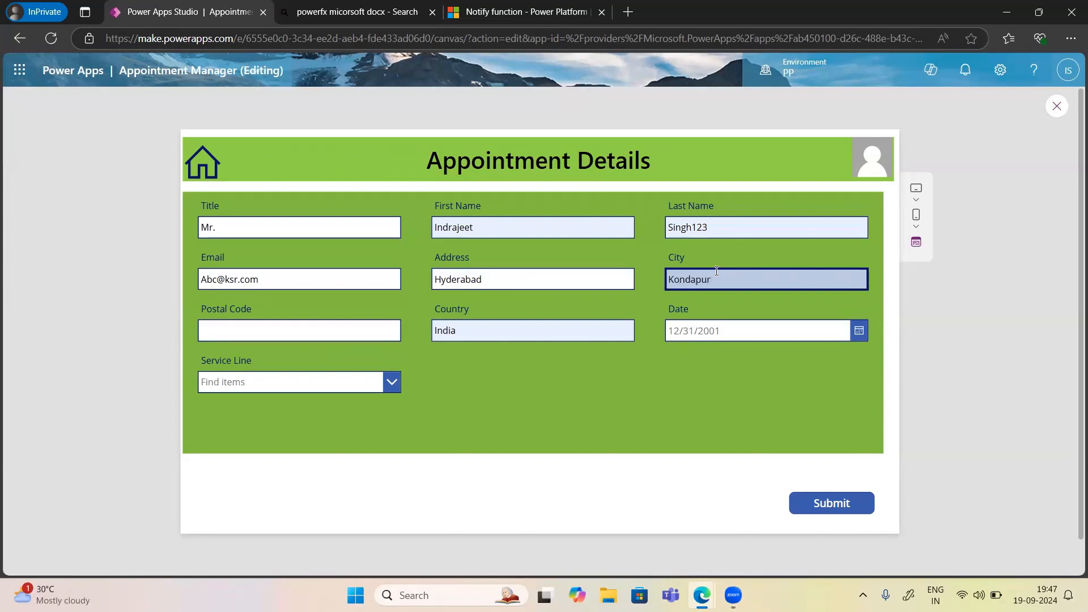
click(261, 332)
text(500084)
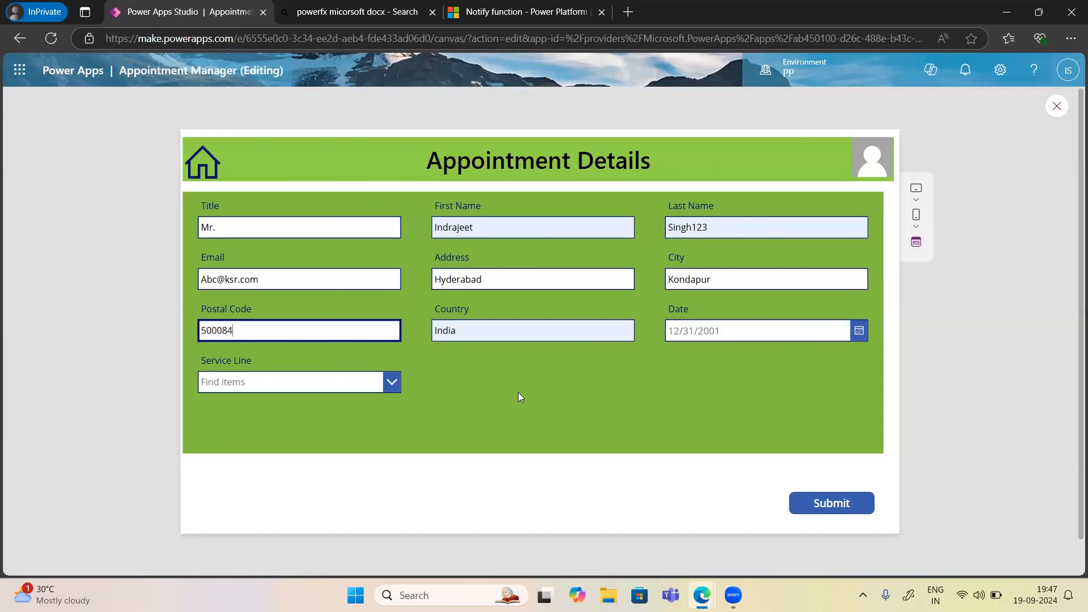
click(751, 334)
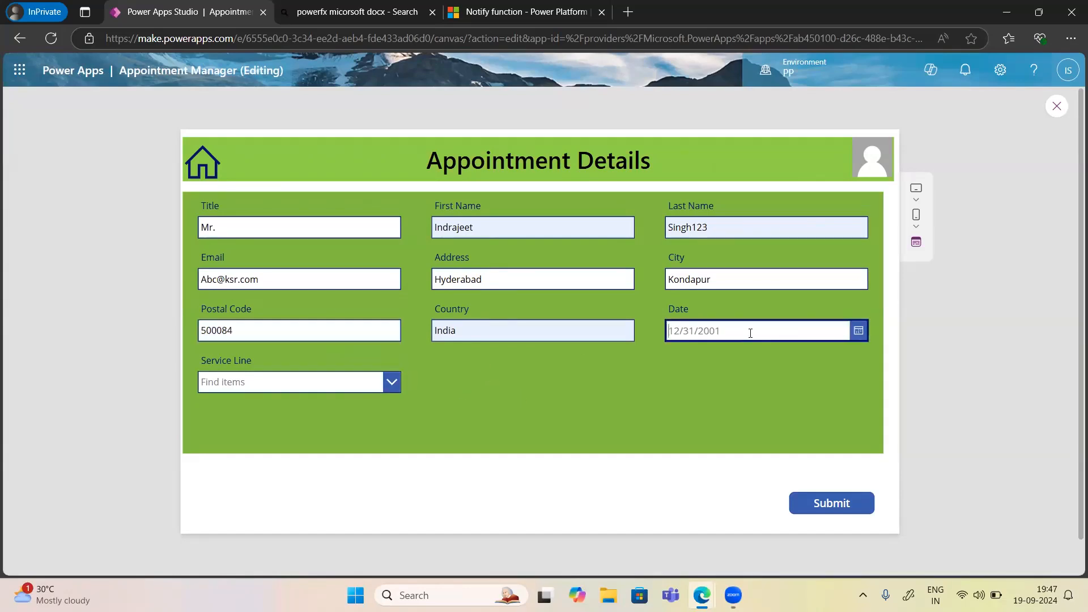
click(859, 331)
click(785, 447)
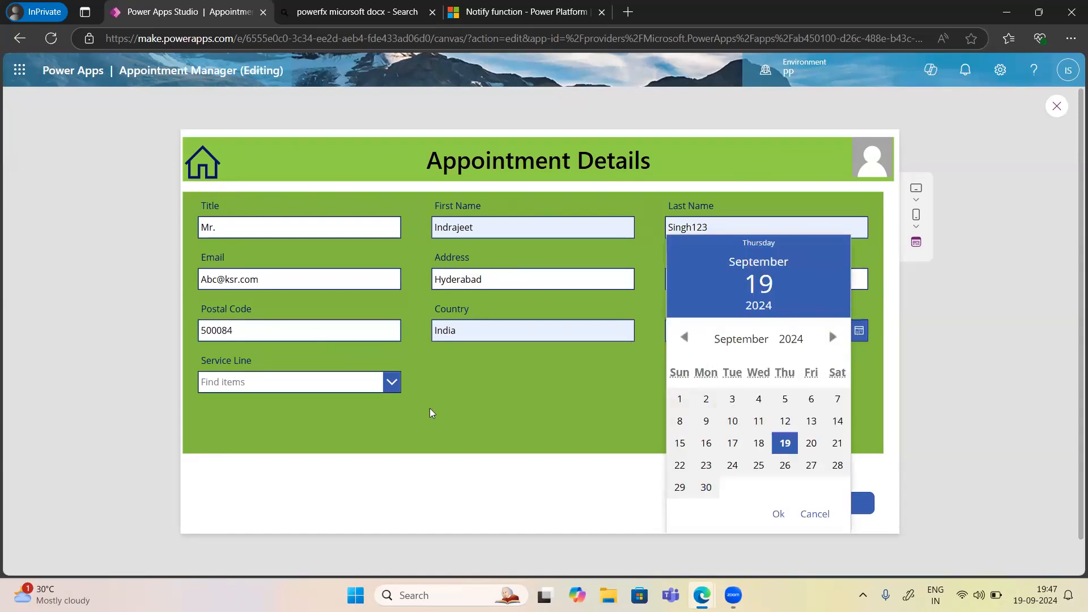
click(778, 516)
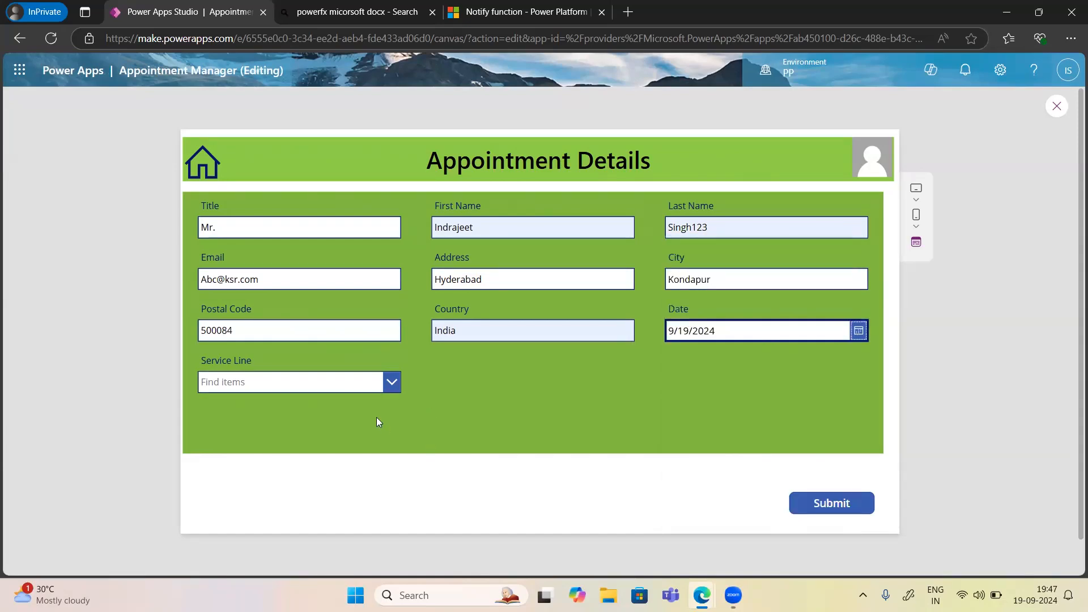
Choose Physician as the service line, submit the appointment, and bring up the SharePoint list.
click(391, 382)
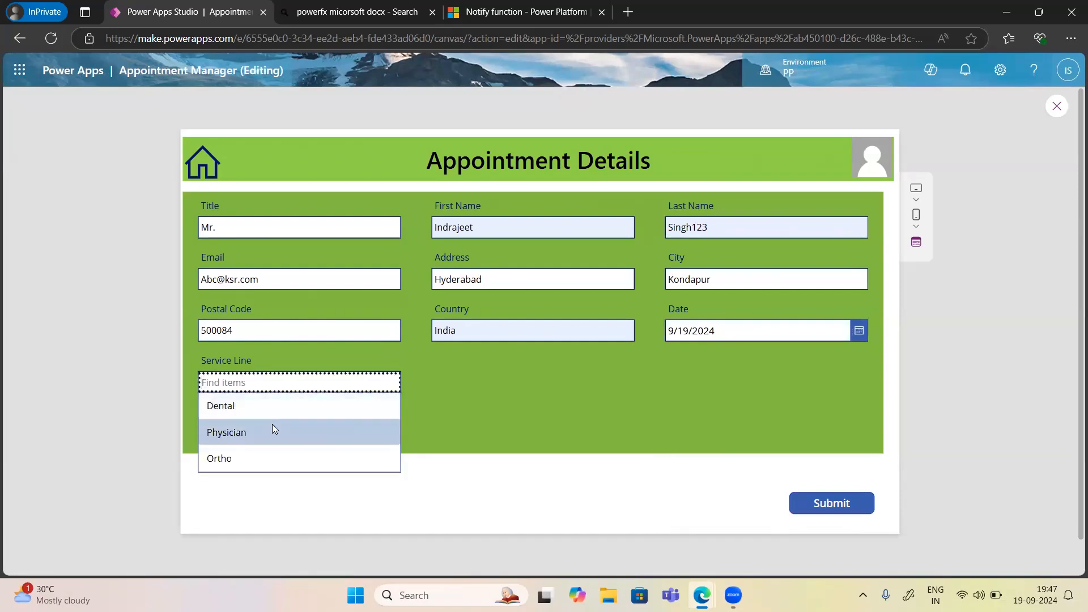
click(272, 424)
click(823, 503)
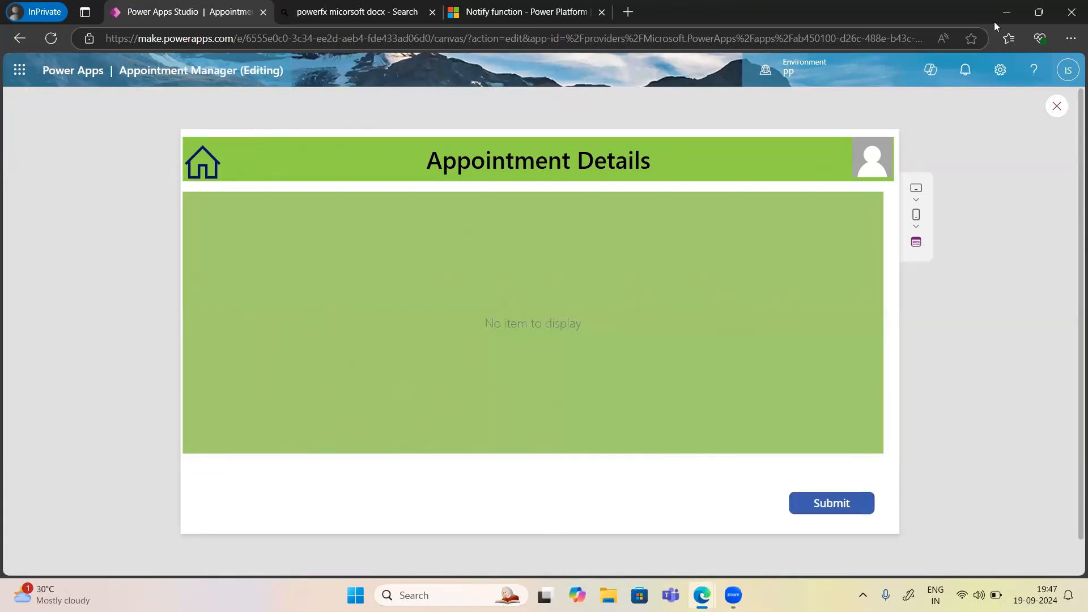
click(1007, 13)
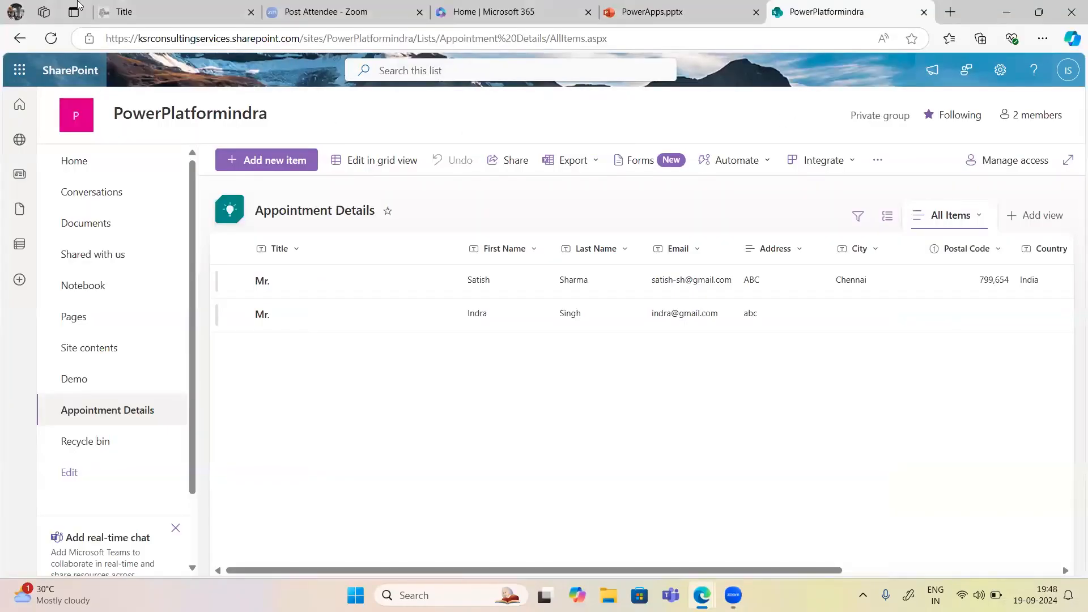
Refresh the Appointment Details list to show the third record, then return to Power Apps Studio.
click(51, 39)
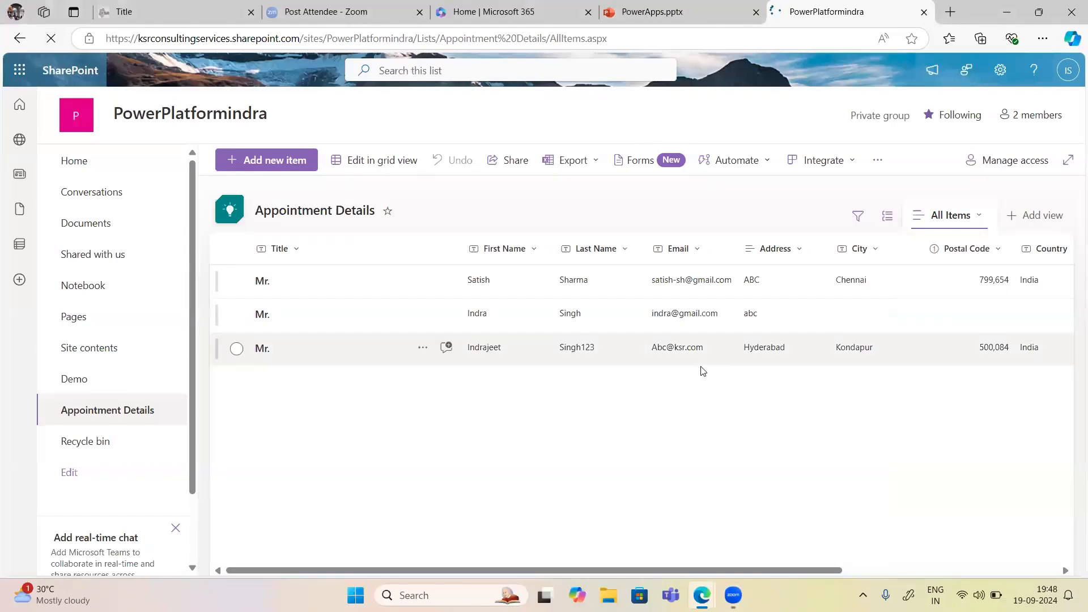
mouse_move(702, 596)
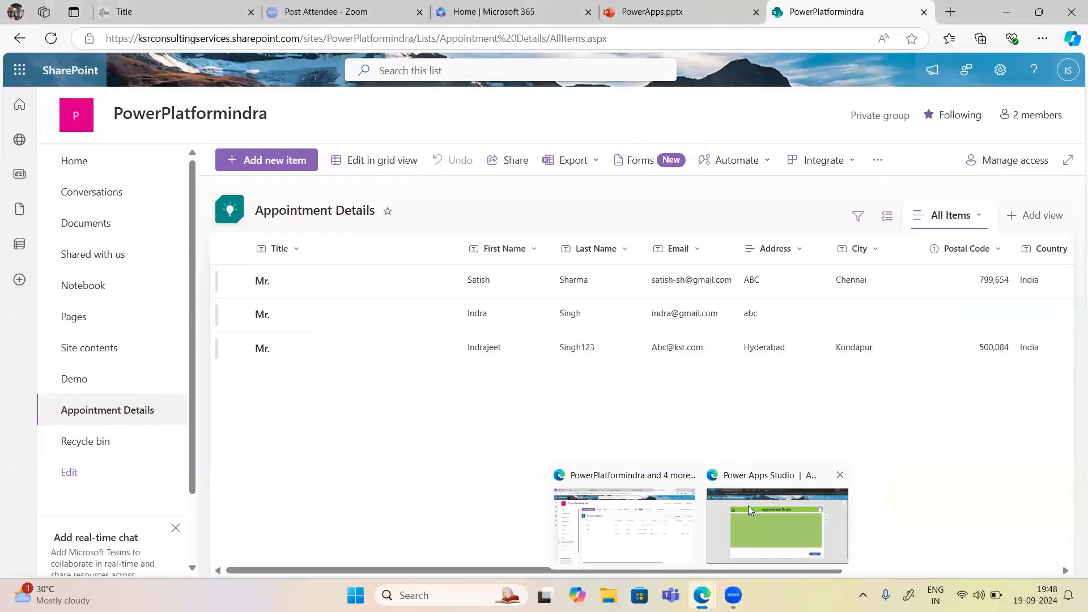
click(749, 506)
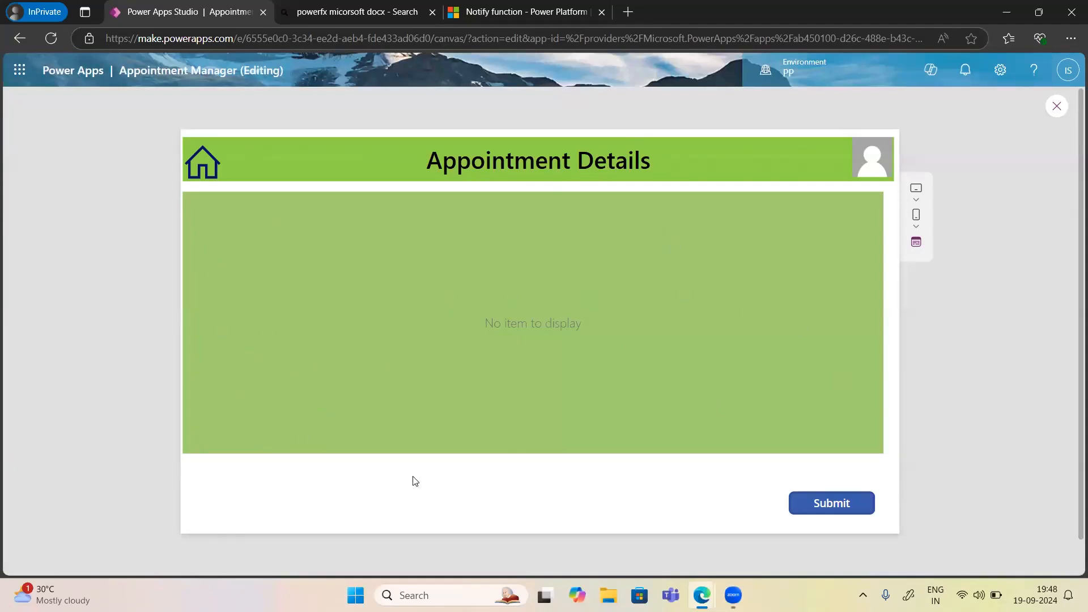
Run the Appointment Details screen in preview and try Submit; the form shows No item to display.
click(828, 502)
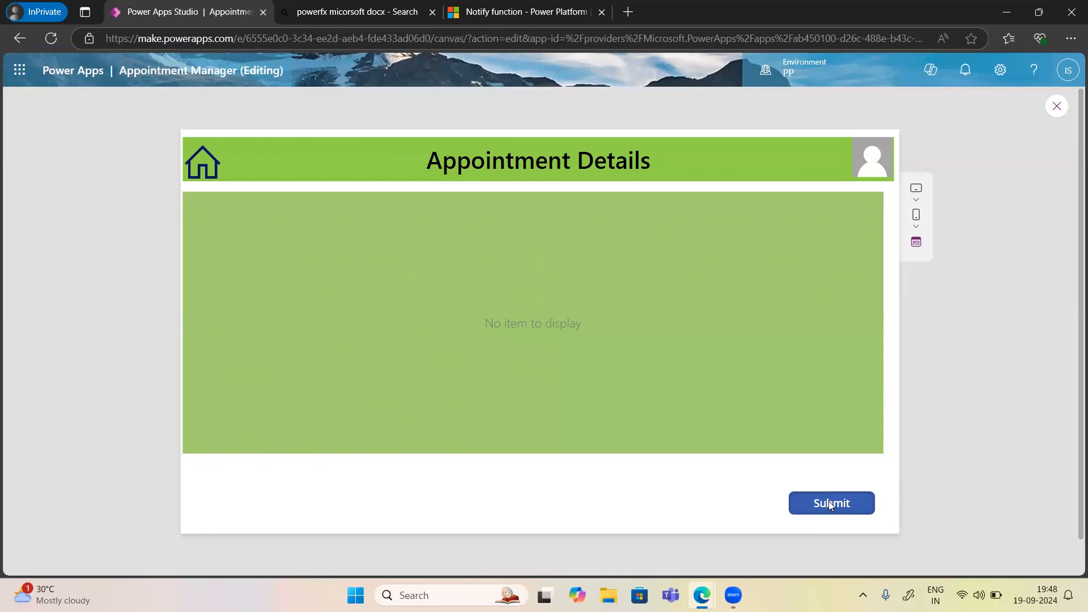
click(829, 503)
Change the Submit button's OnSelect to SubmitForm(Form1);NewForm(Form1).
click(1058, 108)
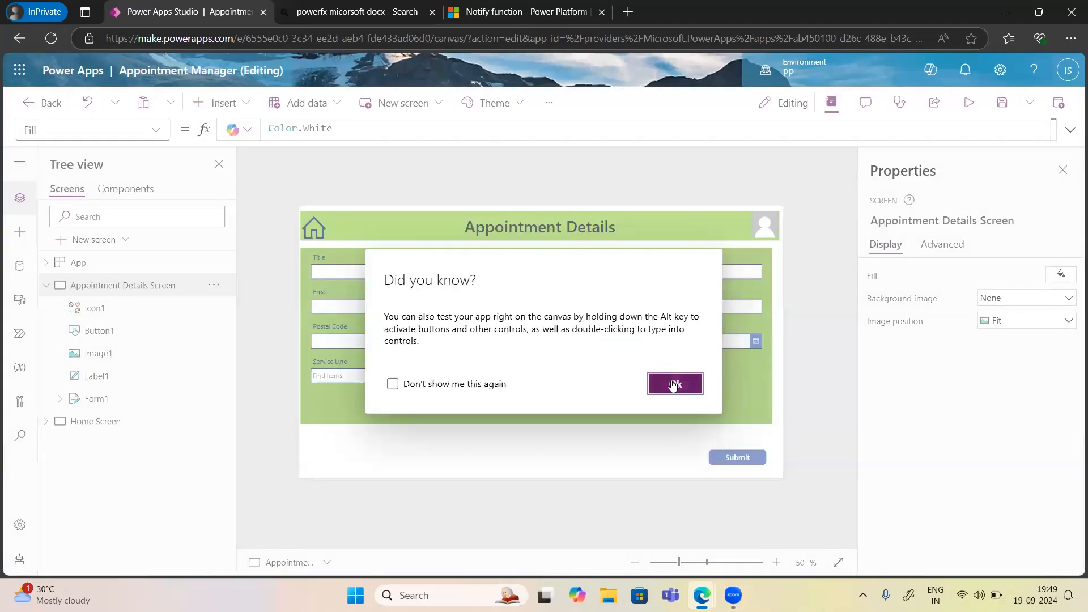
click(673, 385)
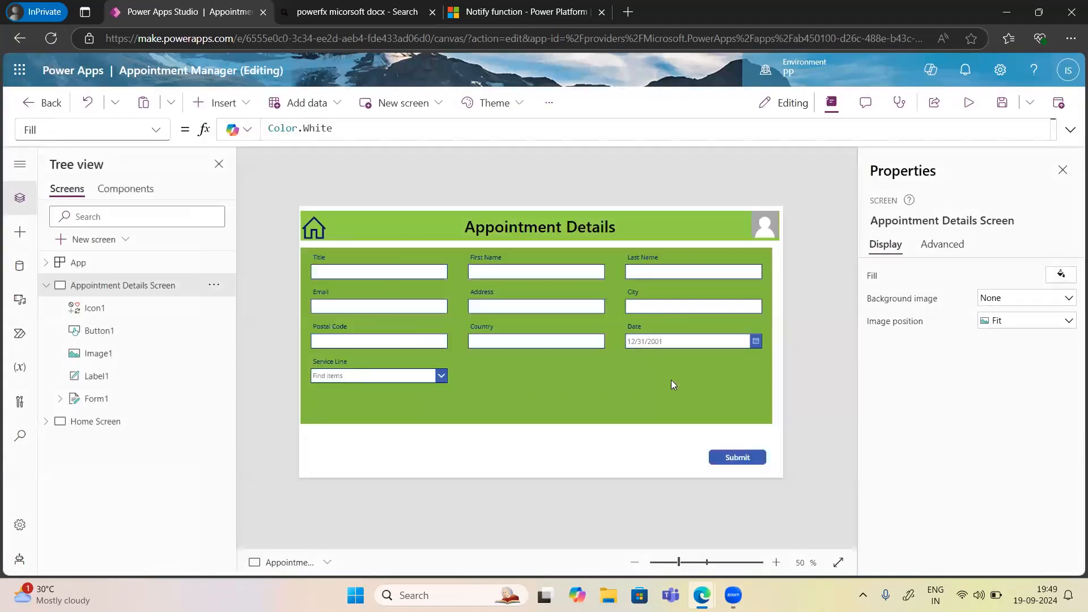
click(745, 462)
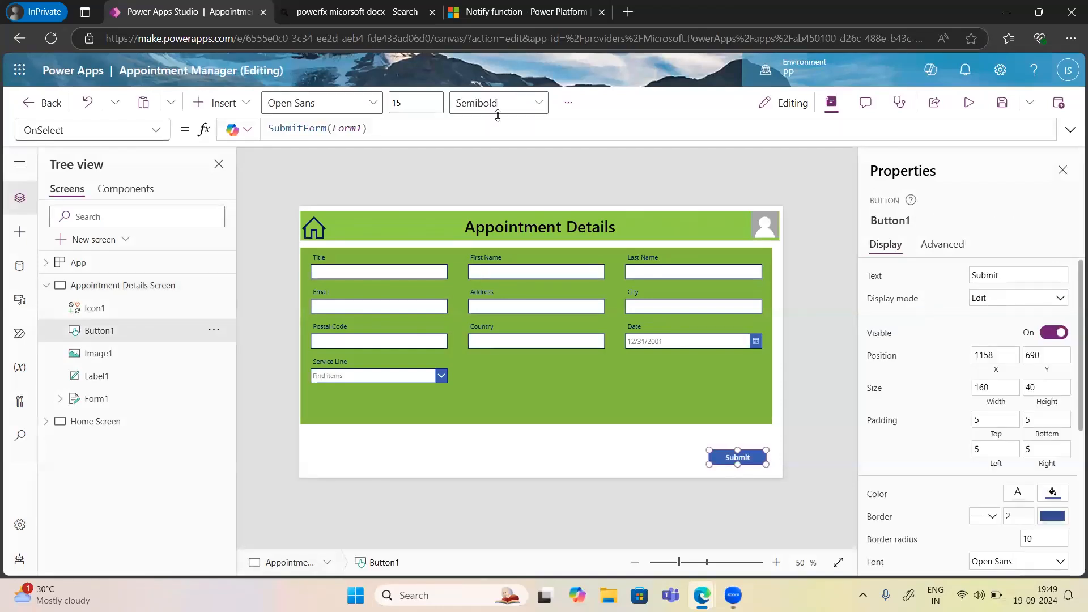
text(;)
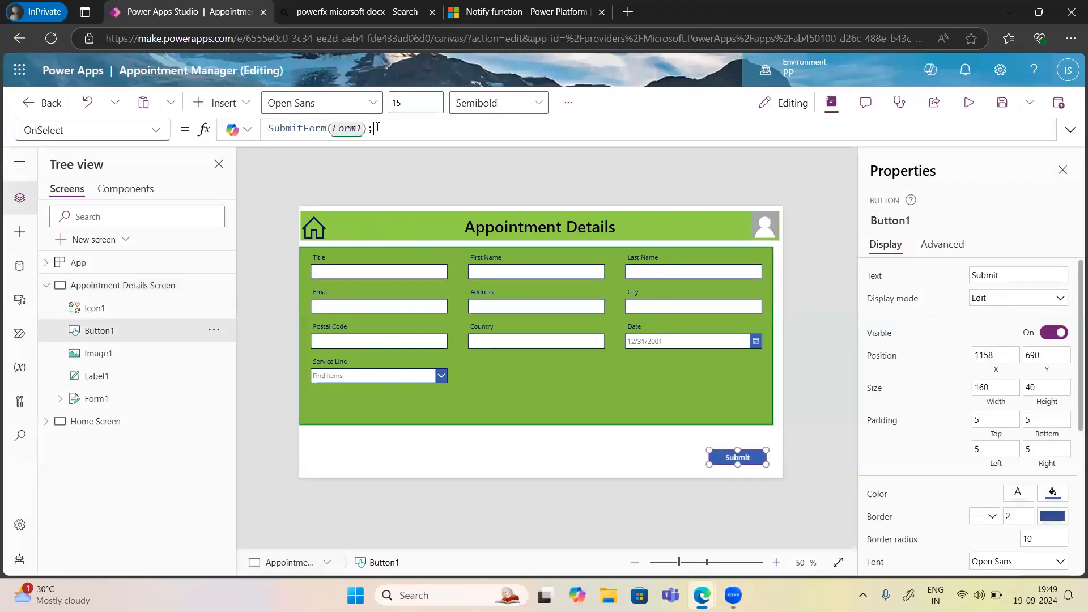
text(newfor)
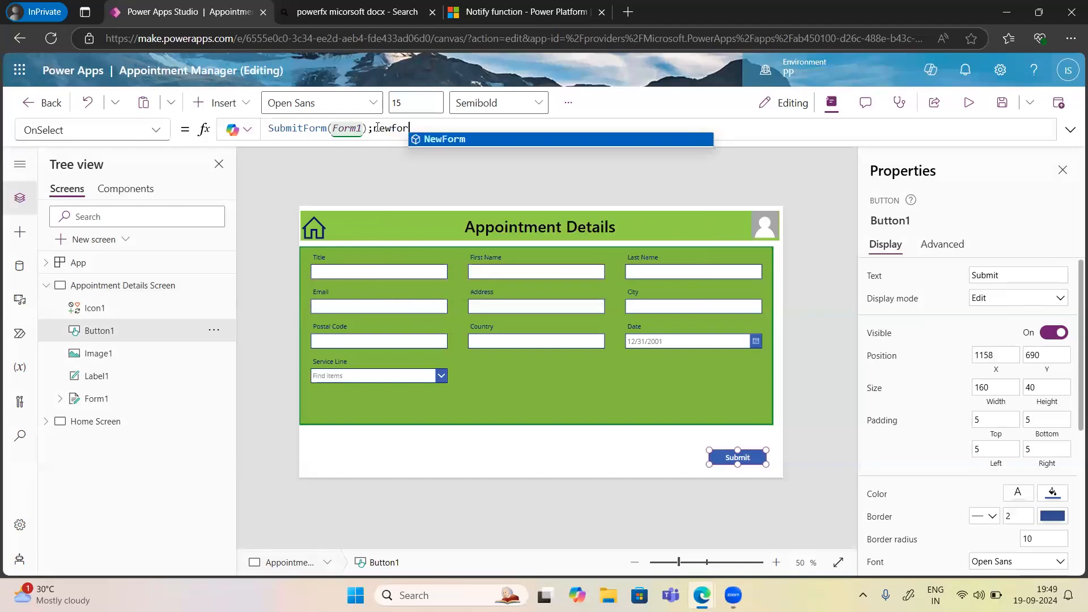
key(Tab)
text(())
key(Left)
text(form)
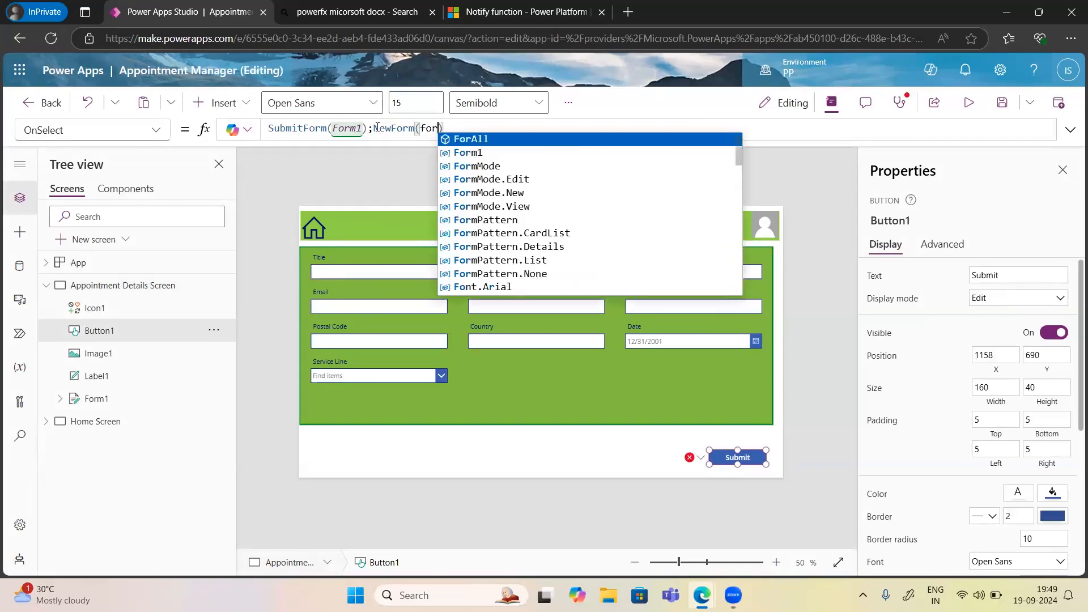
text(1)
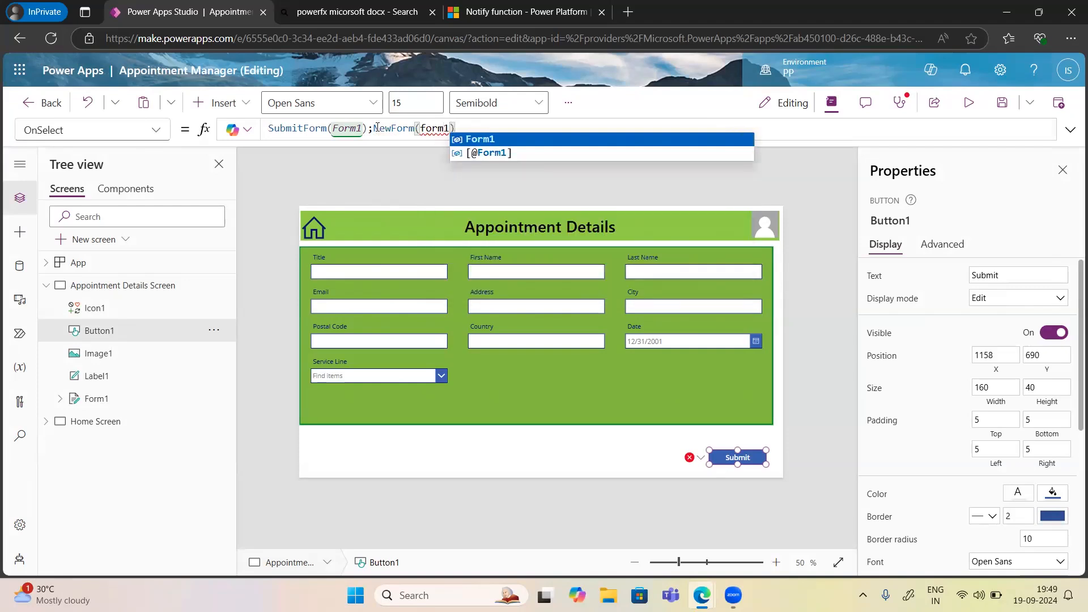
key(Escape)
mouse_move(445, 129)
double_click(433, 128)
text(form)
key(Tab)
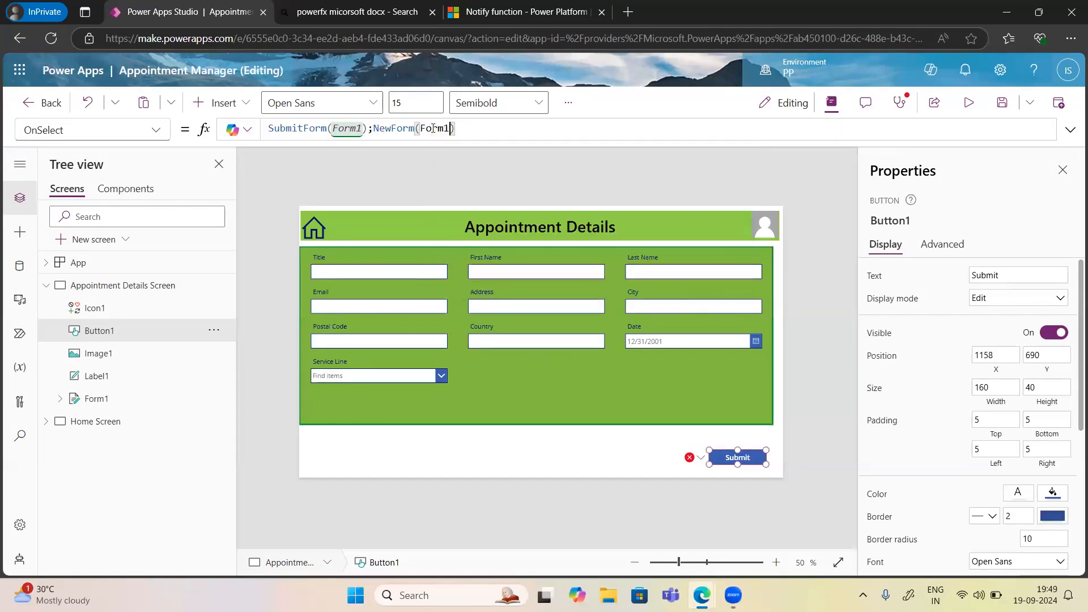
Re-enter Form1's DefaultMode as FormMode.New and preview the app with blank fields.
click(968, 102)
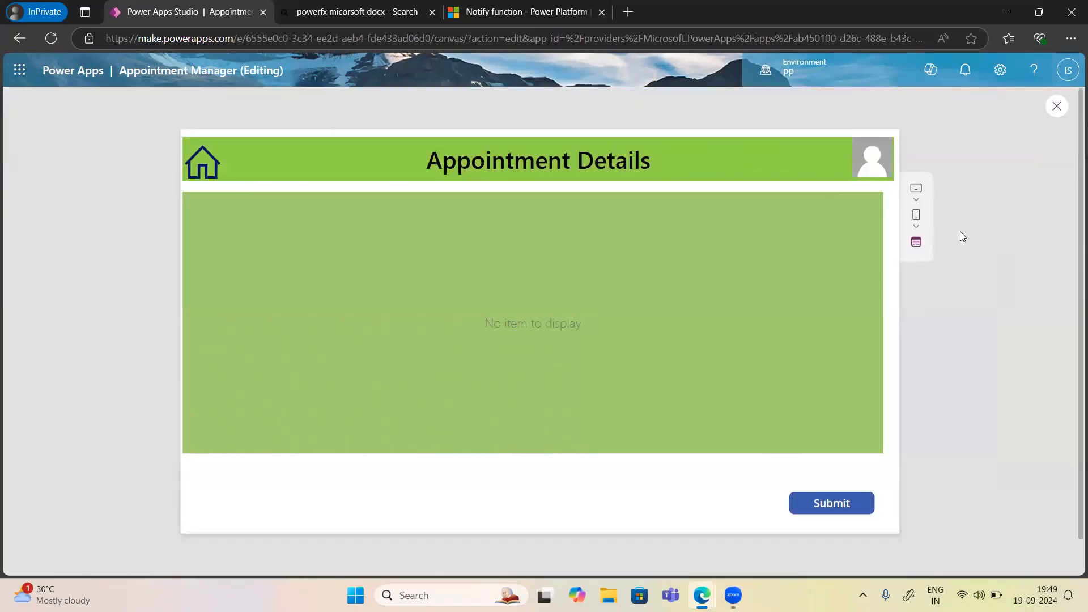
click(1057, 109)
click(671, 386)
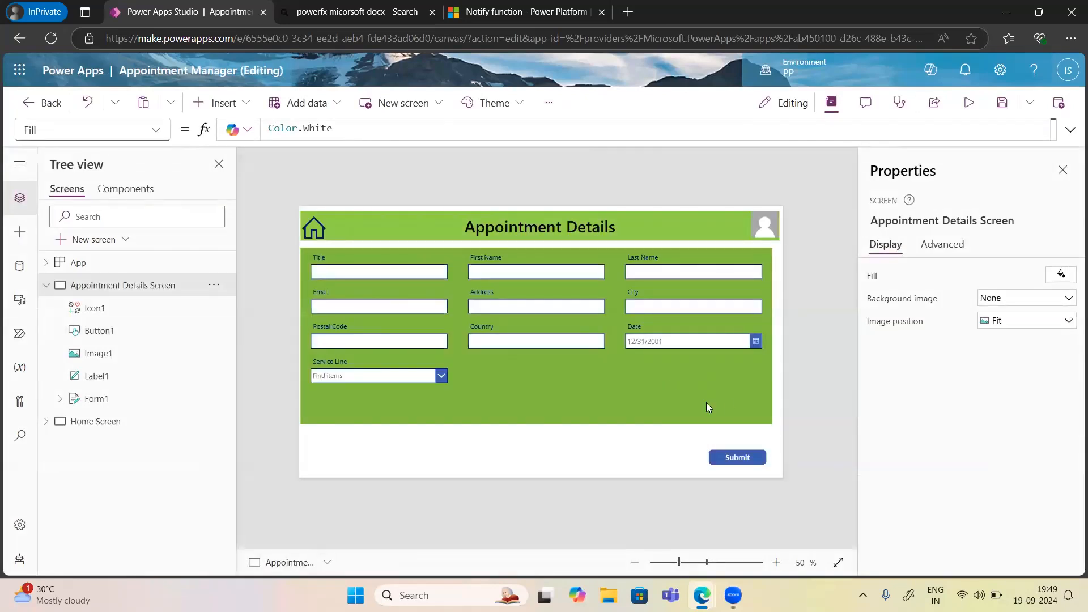
click(730, 404)
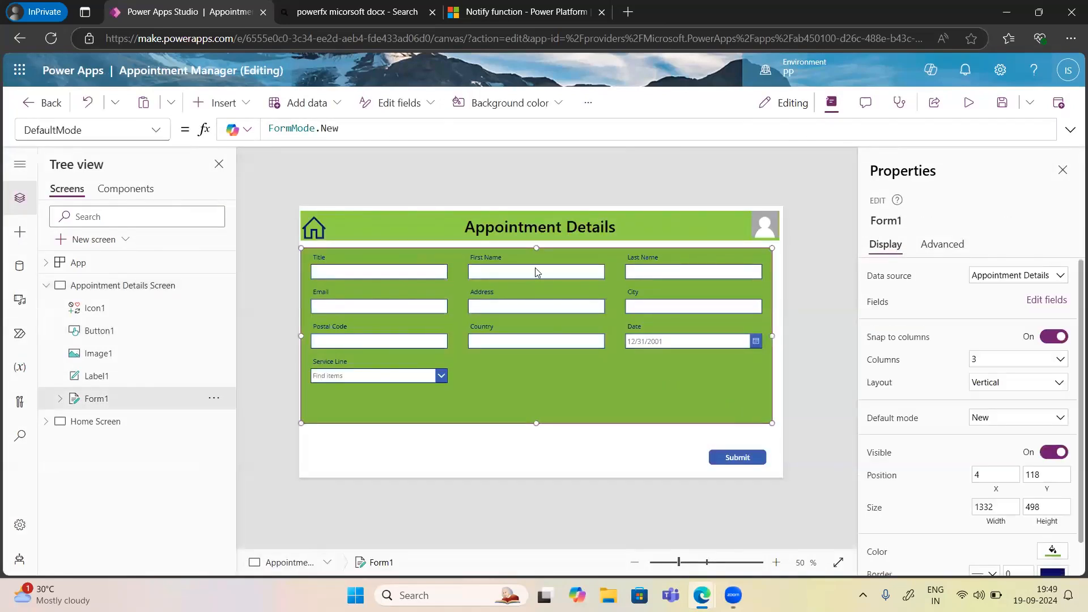
click(347, 132)
key(BackSpace)
key(BackSpace)
key(BackSpace)
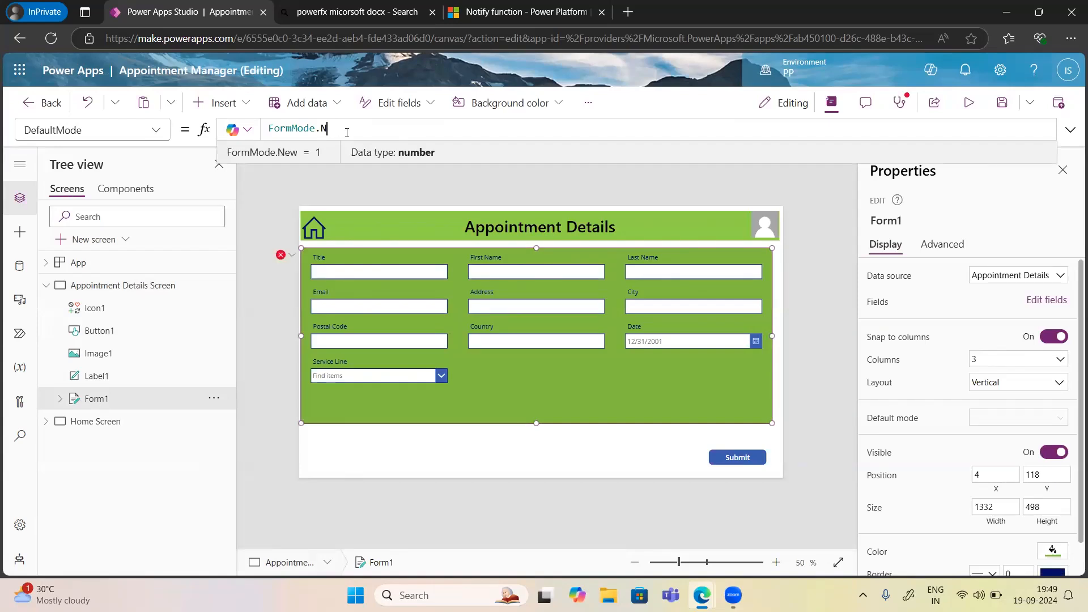
text(New)
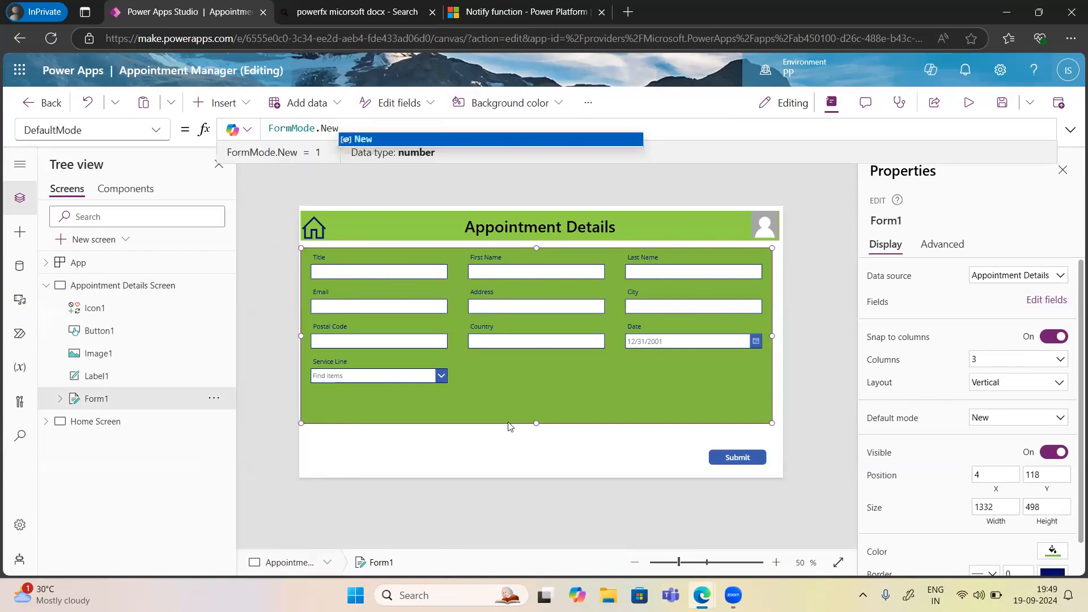
click(587, 454)
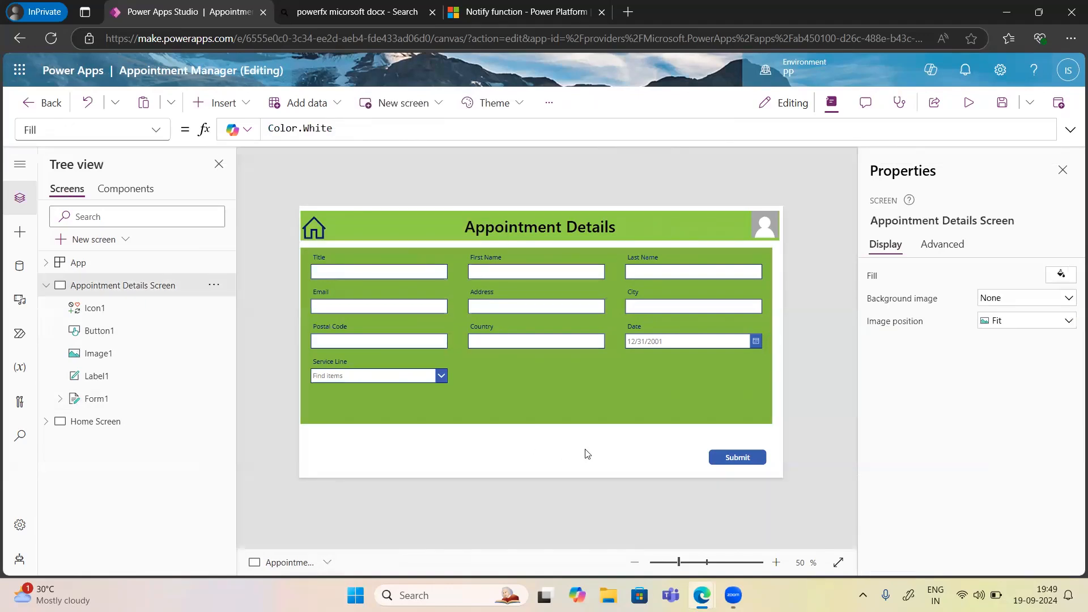
click(971, 105)
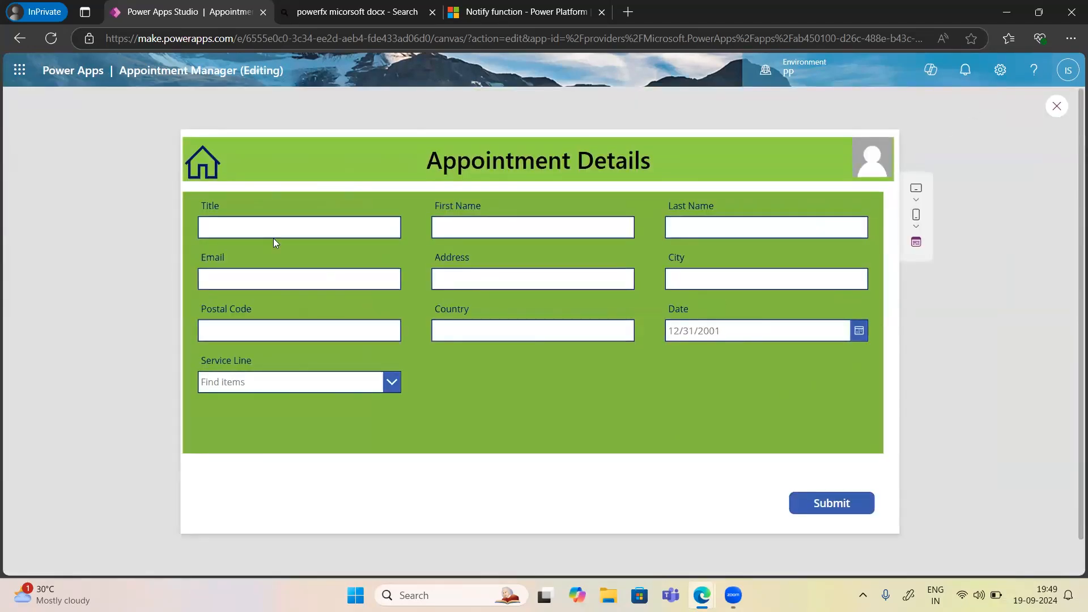
Fill in title 'Mr', the person's first and last name, and their e-mail address.
click(245, 223)
text(Mr)
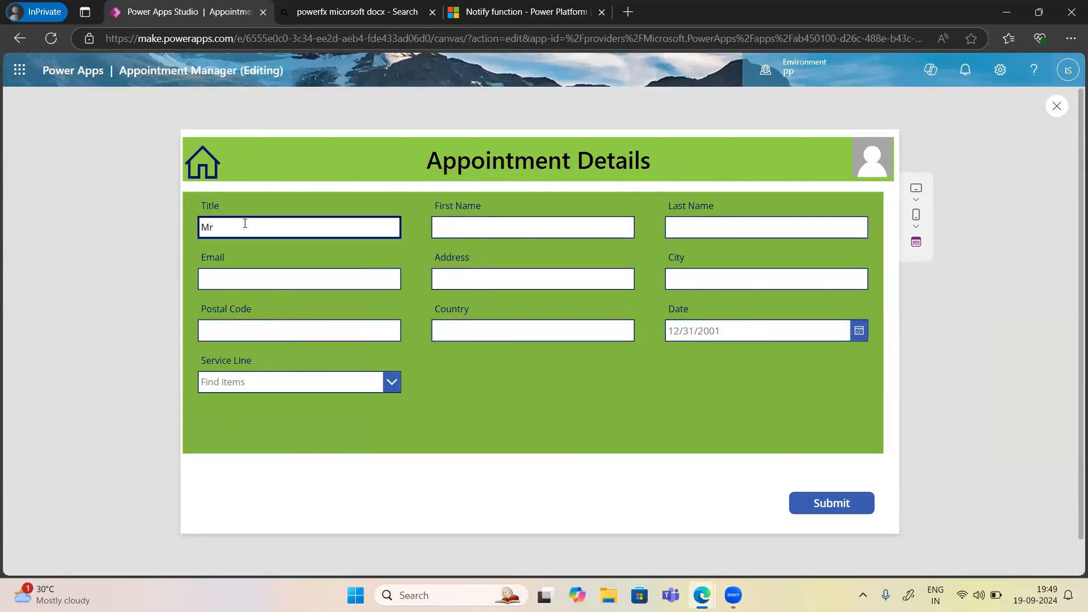
key(Tab)
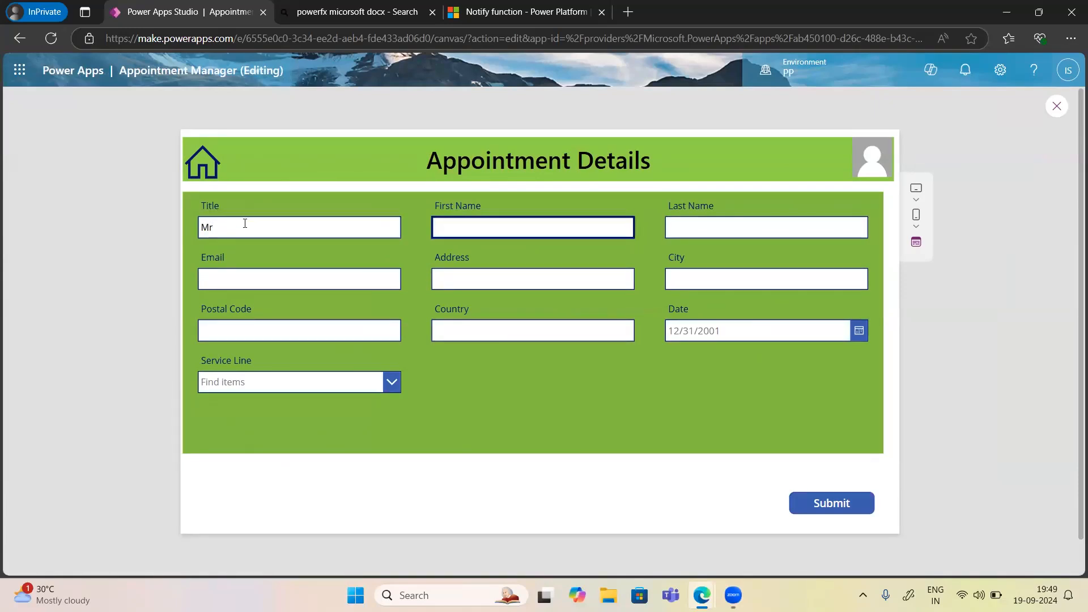
text(JOhn)
key(Tab)
text(Doe)
key(Tab)
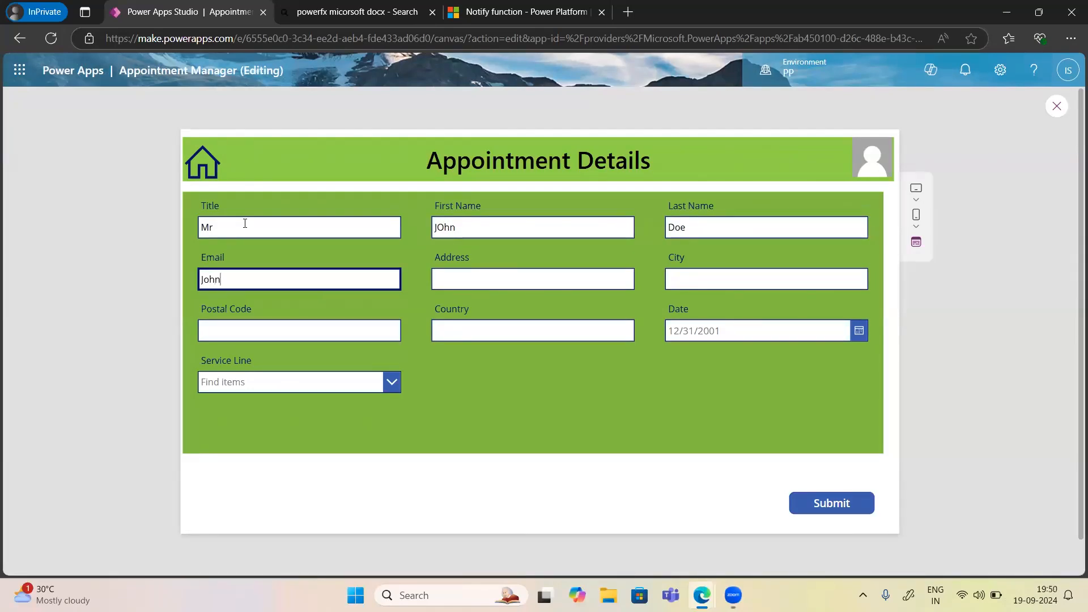
key(Tab)
key(Tab)
key(Tab)
key(Tab)
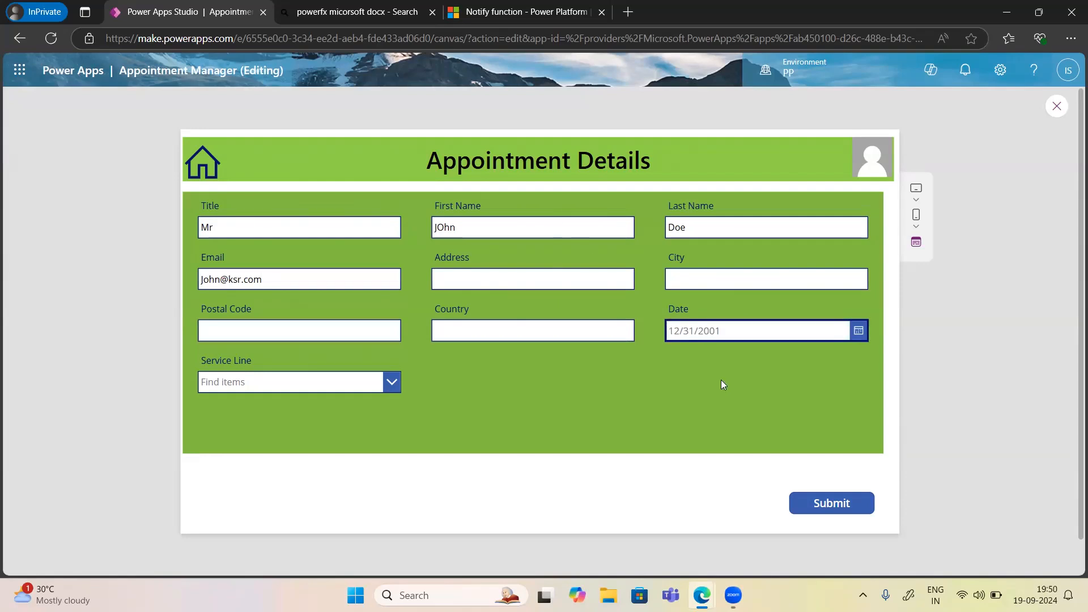
Set the date to 9/19/2024, choose Dental as the service line, and submit.
click(858, 333)
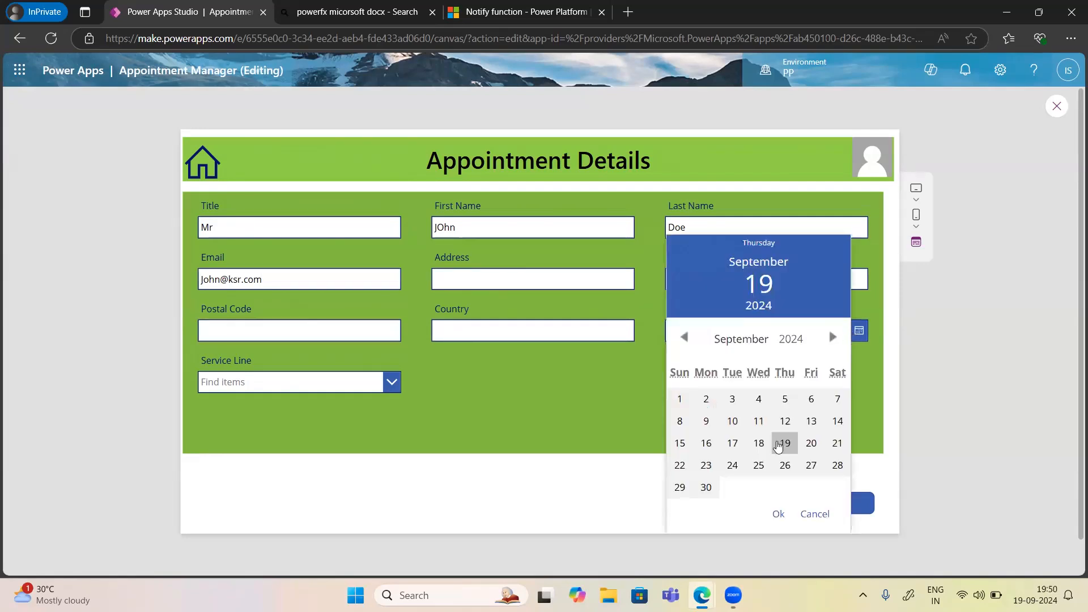
click(784, 444)
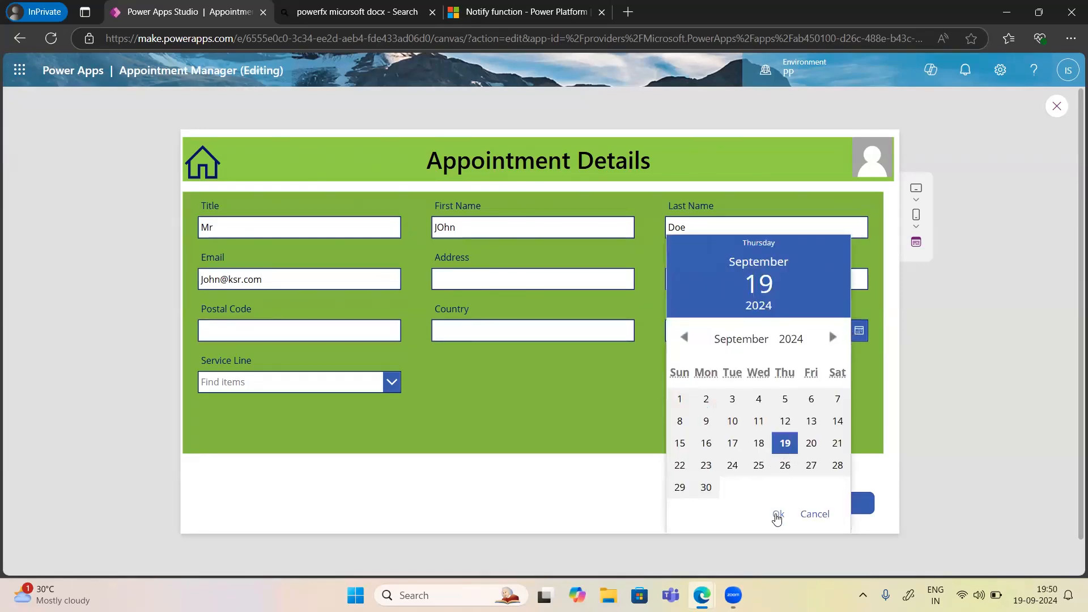
click(778, 514)
click(388, 383)
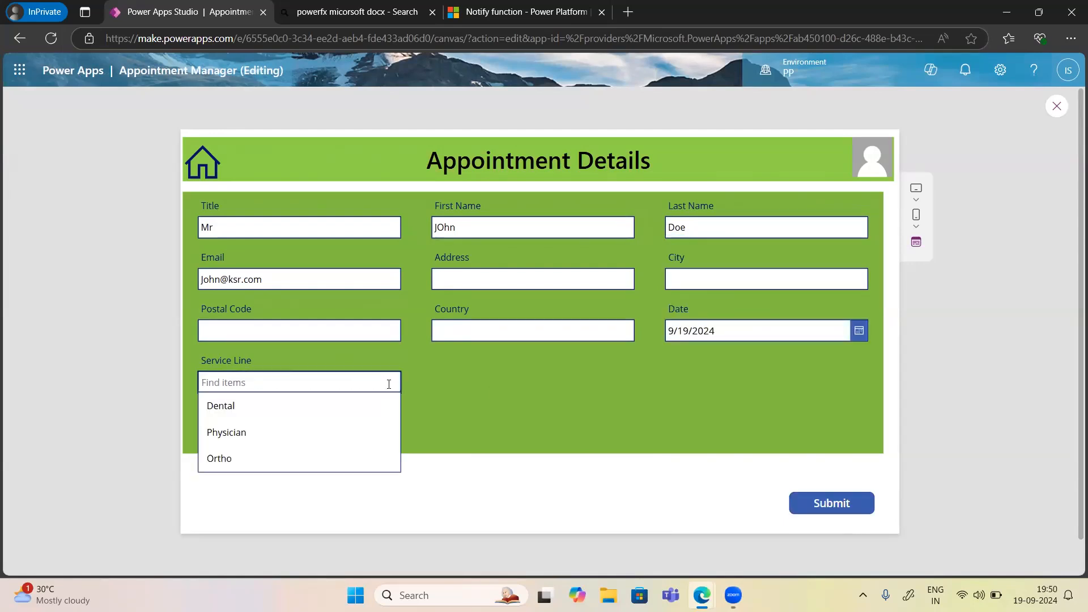
click(233, 408)
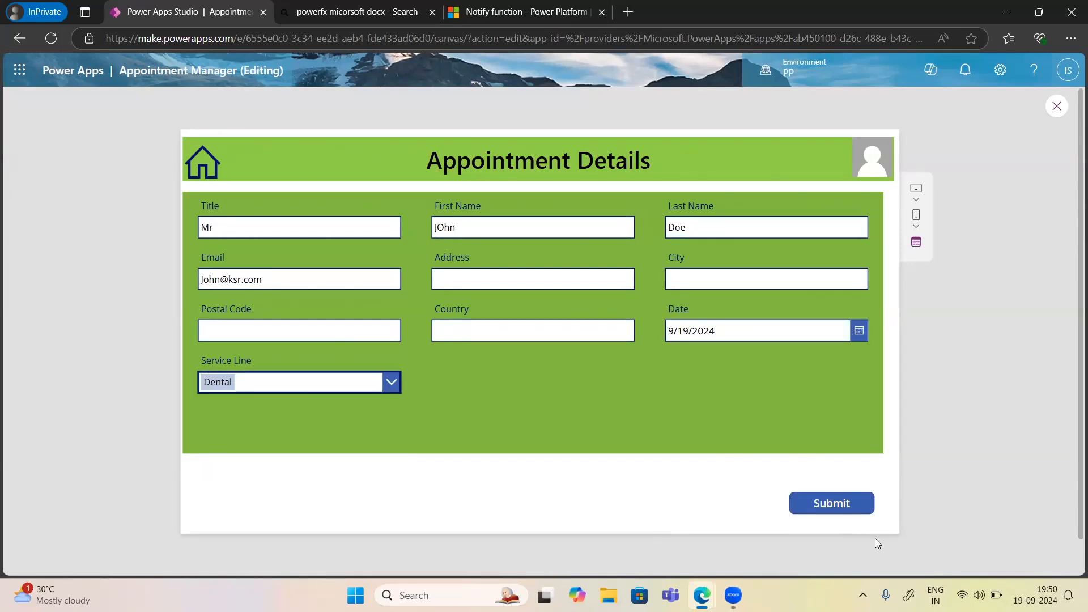
click(813, 504)
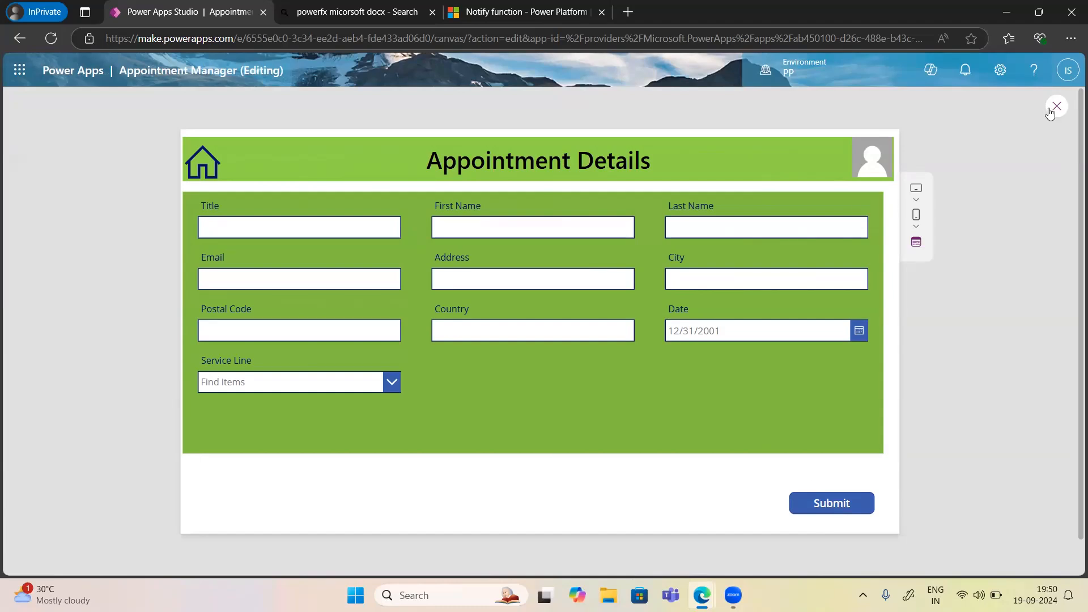
Leave the preview and start appending a Notify call to the Submit button's OnSelect.
click(1051, 111)
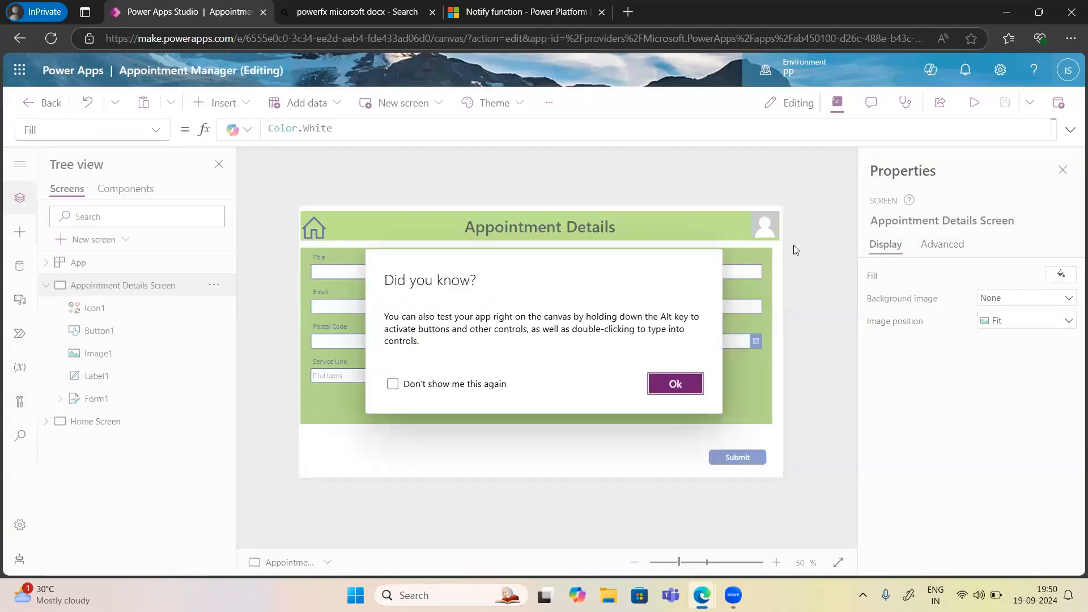
click(661, 388)
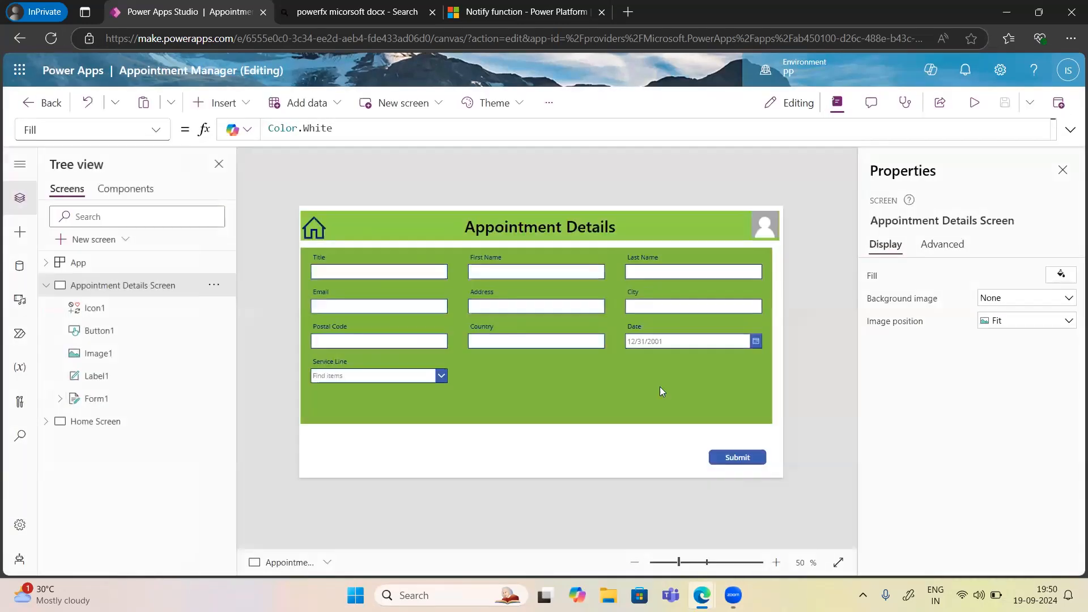
click(740, 460)
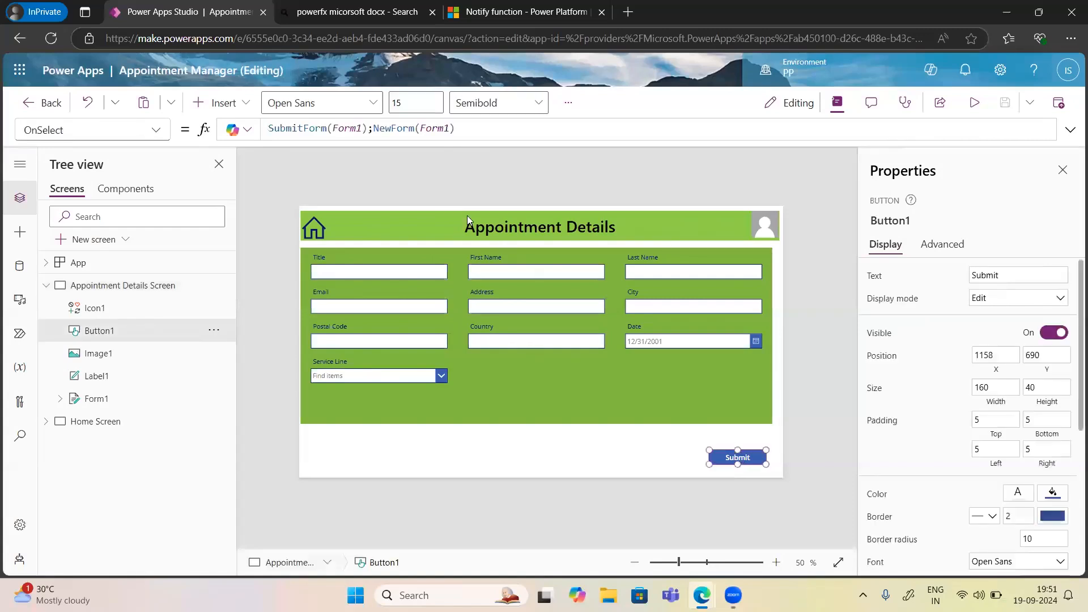
click(456, 129)
text(;Noti)
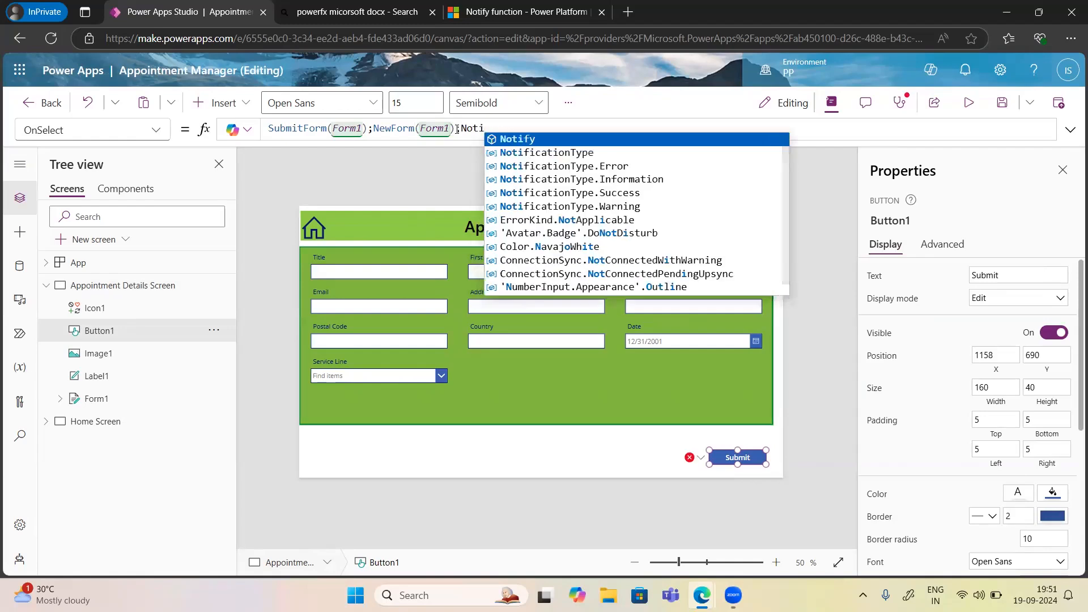
key(Tab)
text(()
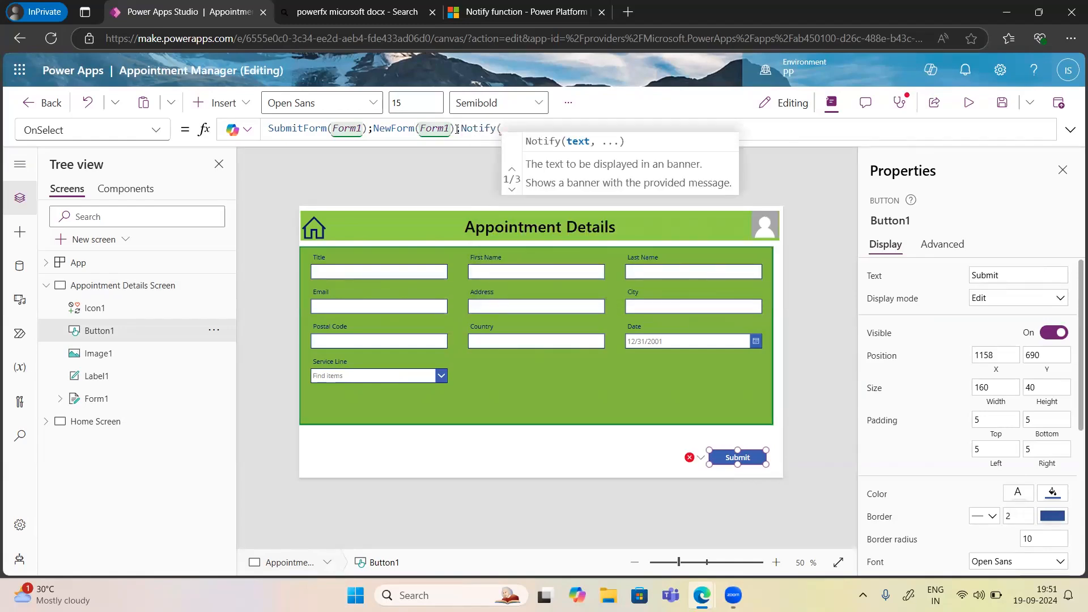
text("")
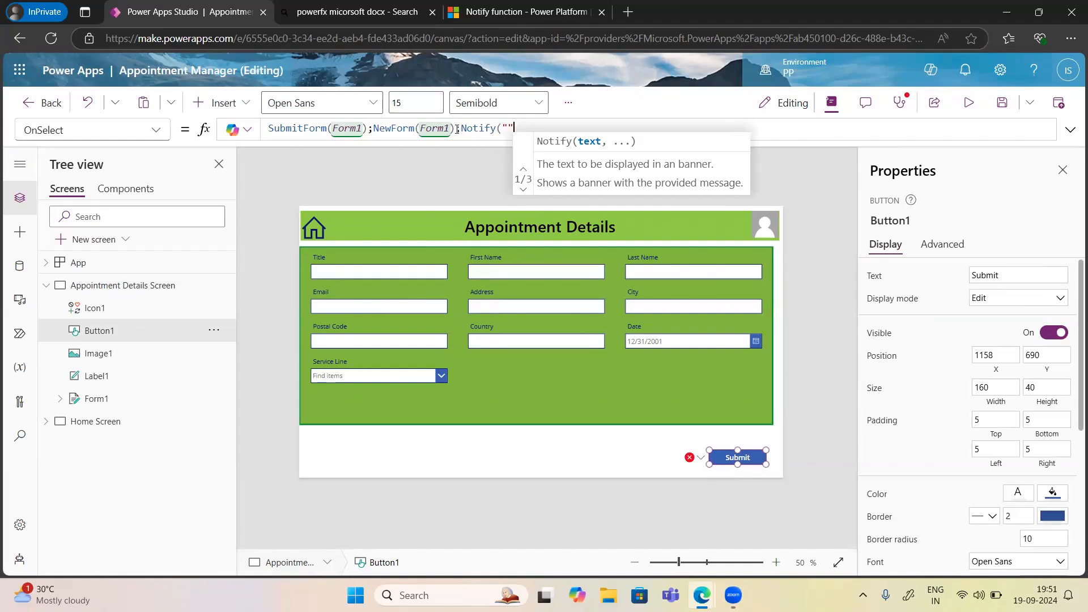
Complete Notify("Data Added Successfully", NotificationType.Success) and preview the app.
key(Left)
text(Data Added Su)
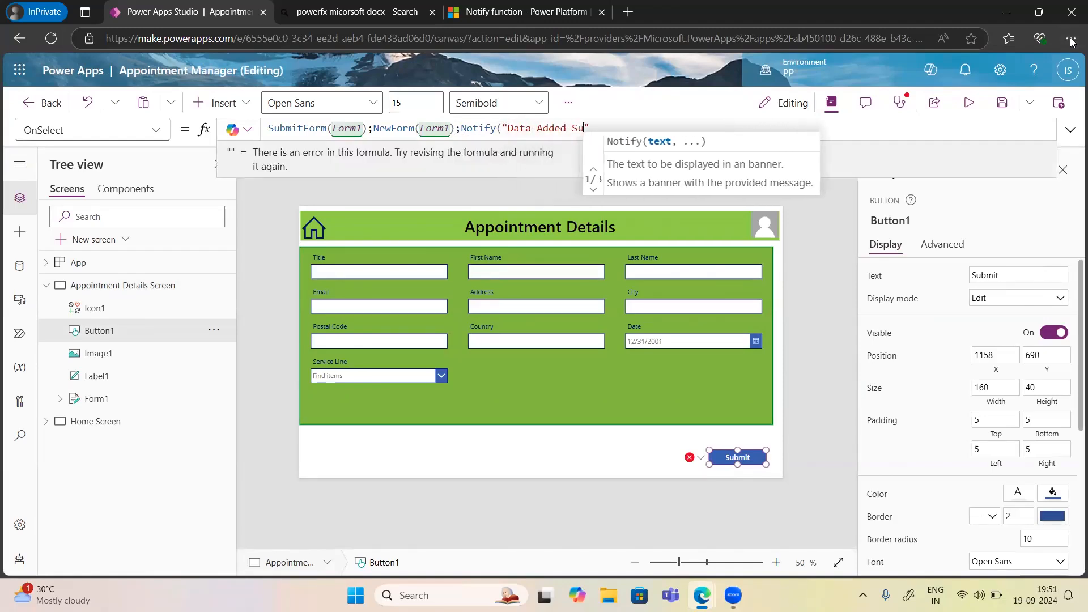
text(ccessfully)
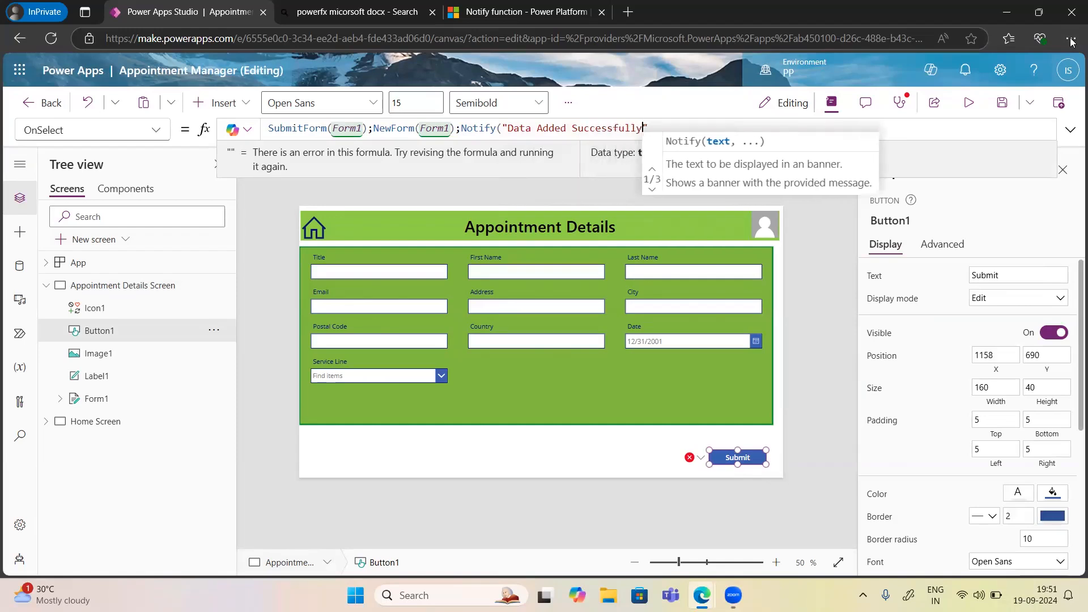
key(Right)
text(,)
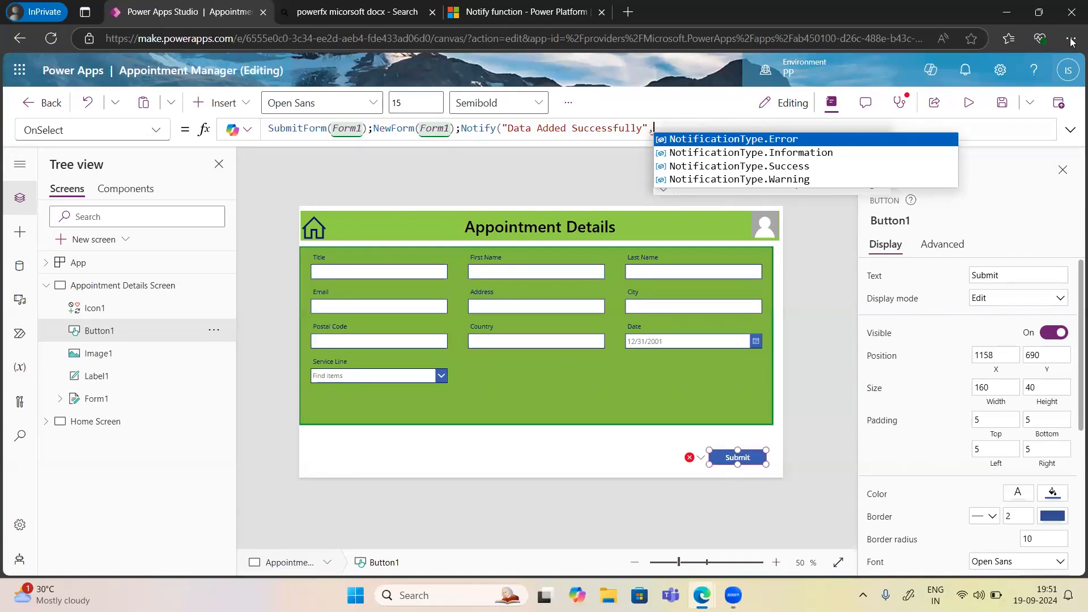
click(705, 167)
text())
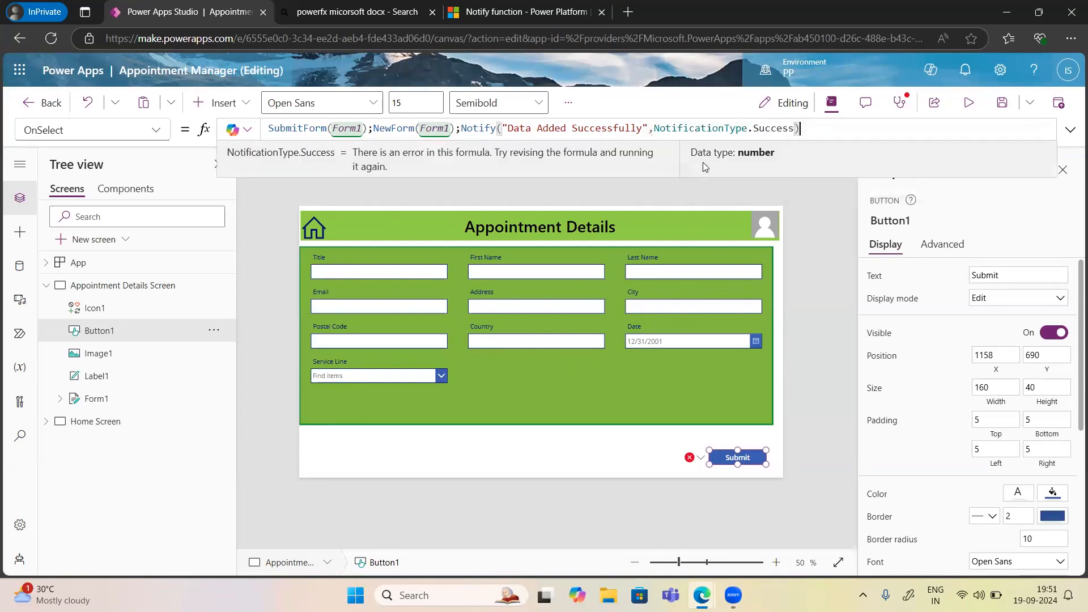
click(969, 103)
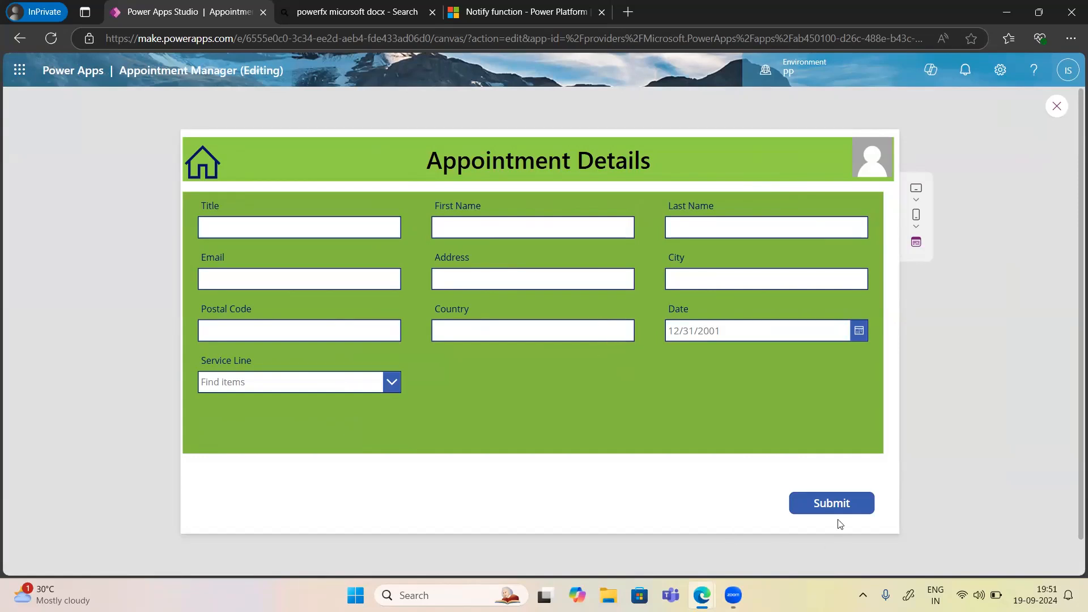
Submit the form in preview to see the success banner, then exit back to editing.
click(824, 506)
key(Escape)
click(663, 381)
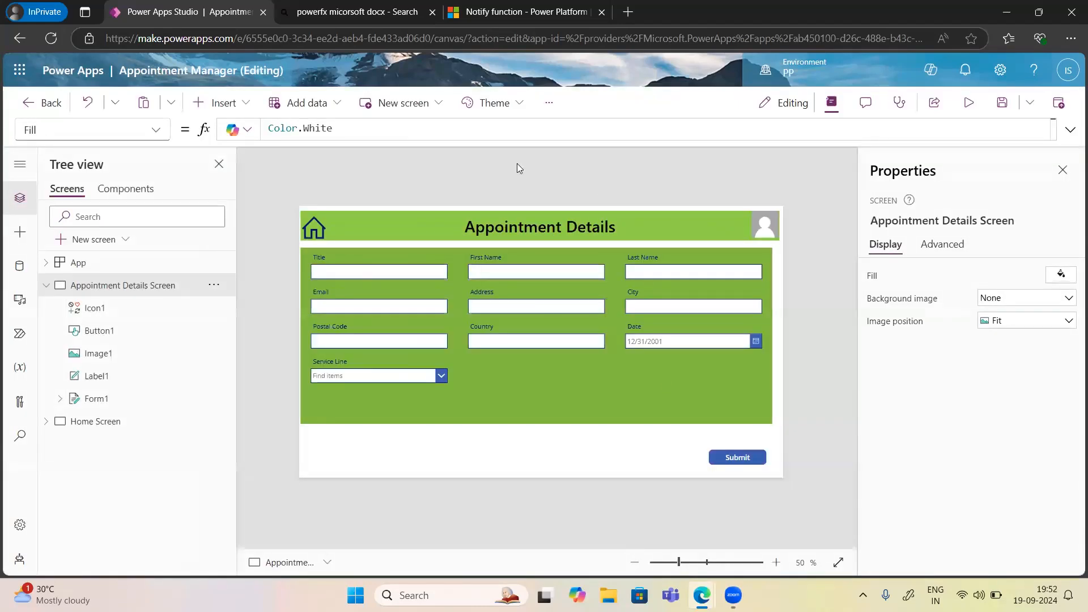
Change the Submit button's notification type from Success to Error.
click(743, 462)
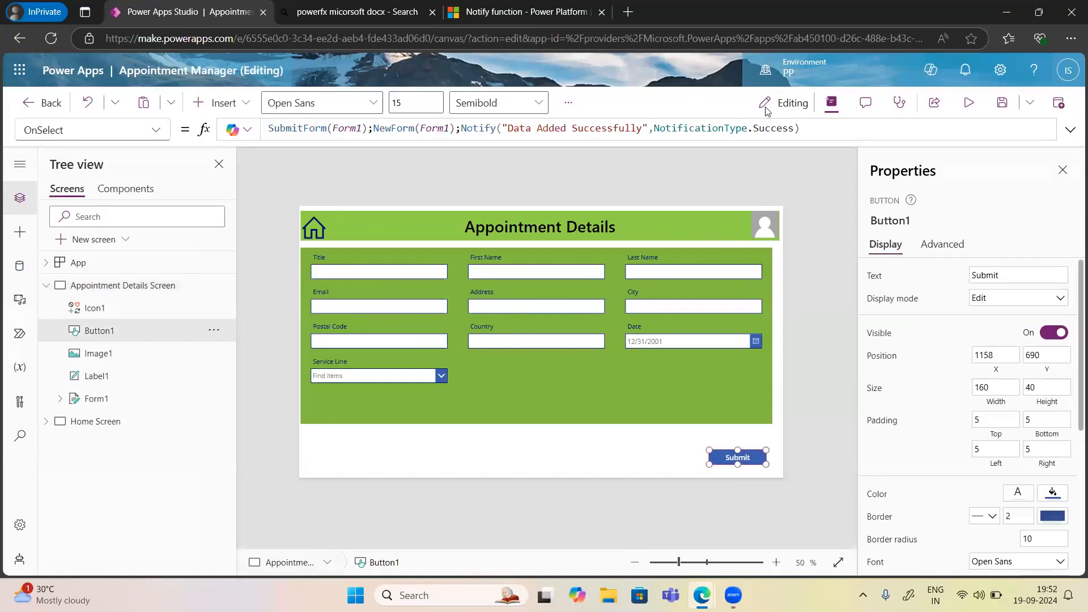
double_click(771, 129)
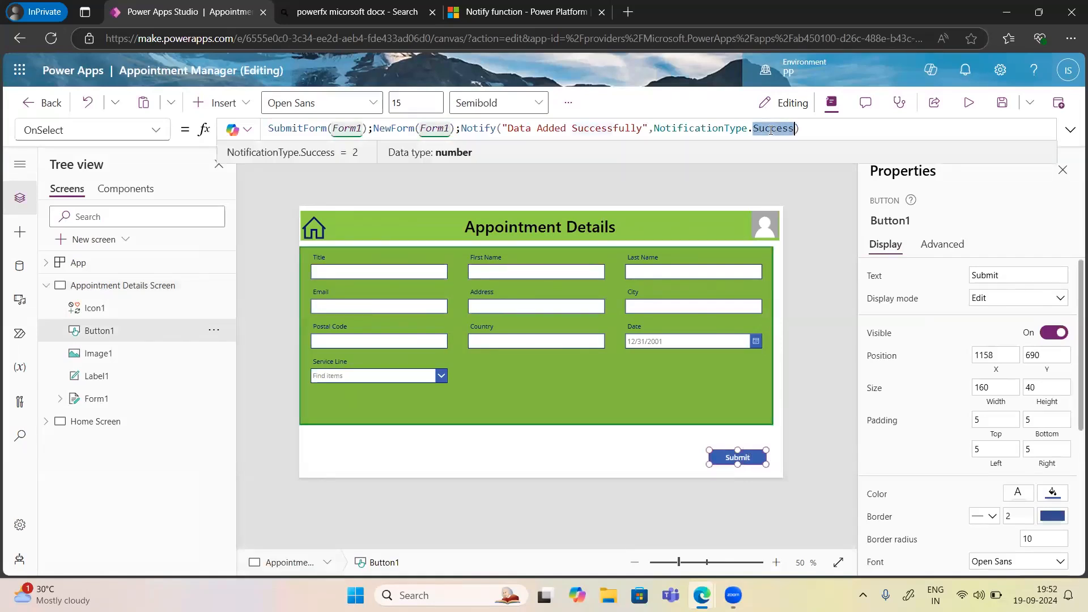
text(Error)
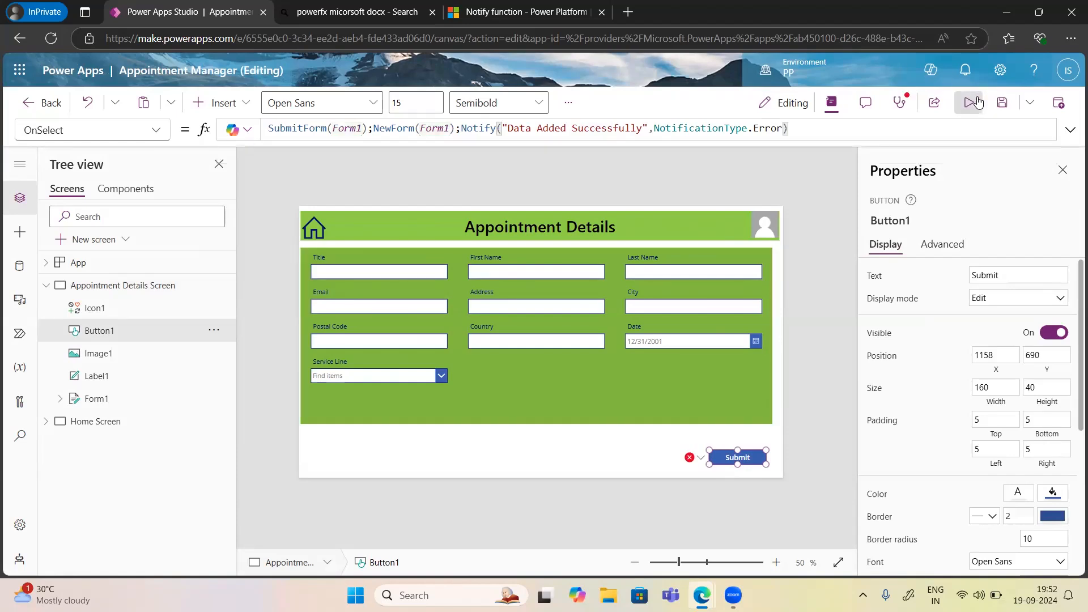
Start the preview with F5, refresh the SharePoint Appointment Details list, then minimise it.
key(F5)
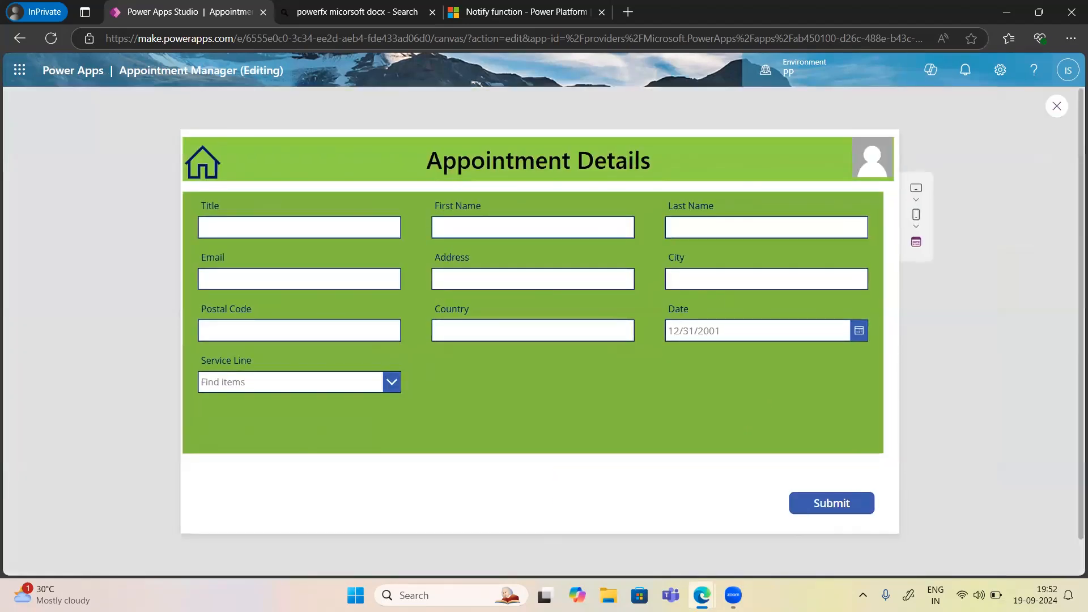
mouse_move(702, 595)
click(651, 535)
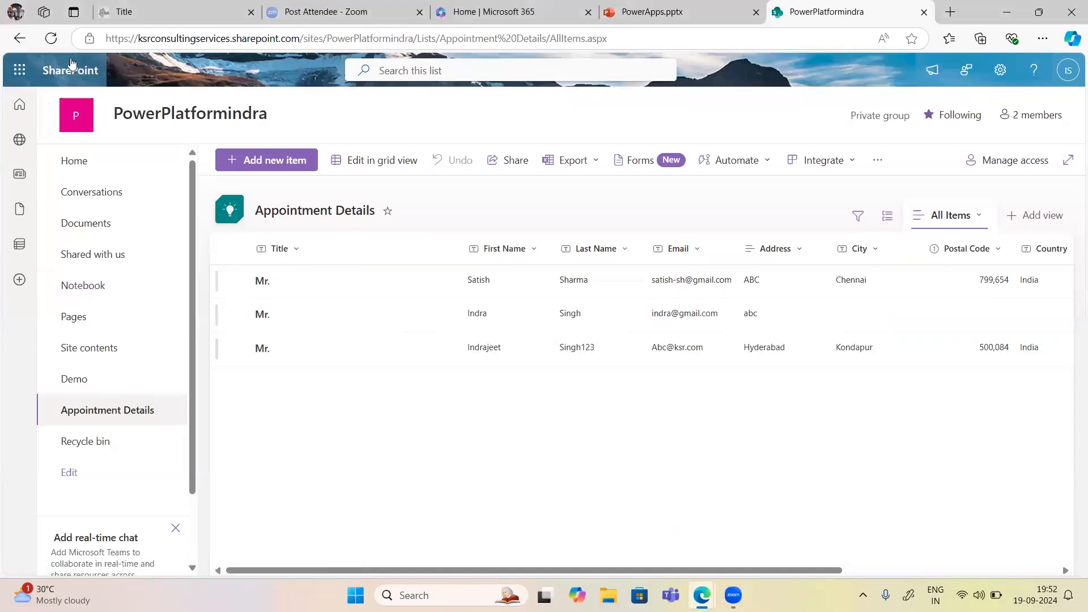
click(51, 39)
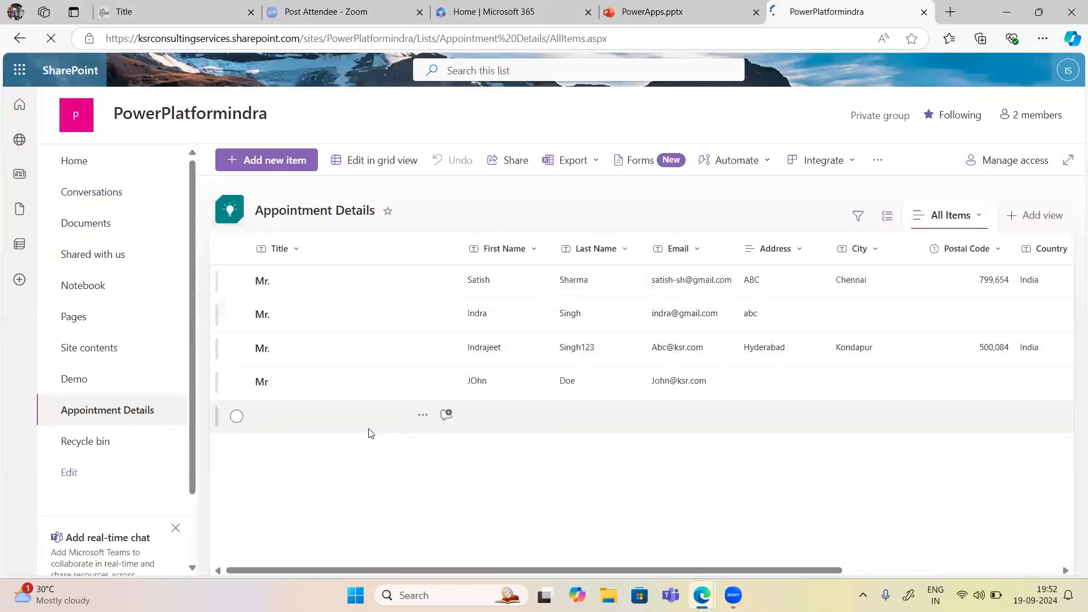
click(1009, 7)
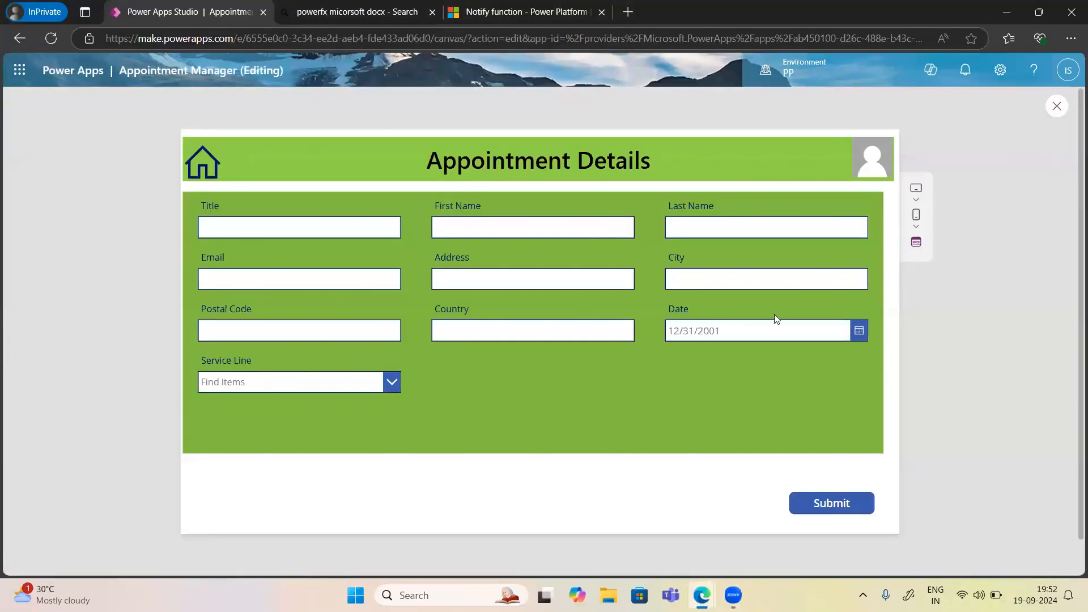
Submit an appointment with title 'Mr.' and only a first name entered.
click(253, 234)
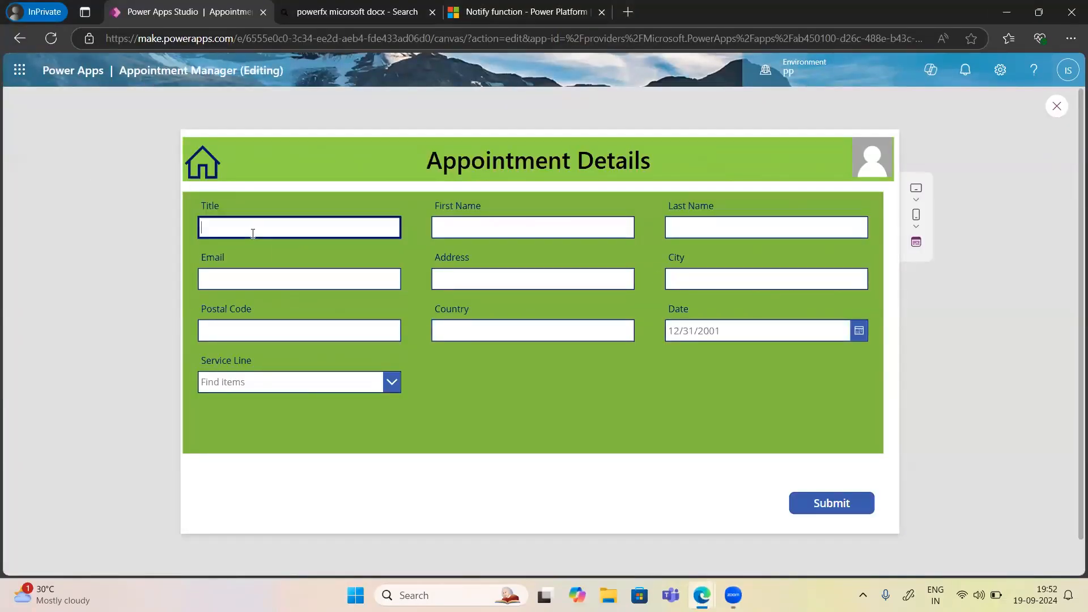
text(Mr.)
key(Tab)
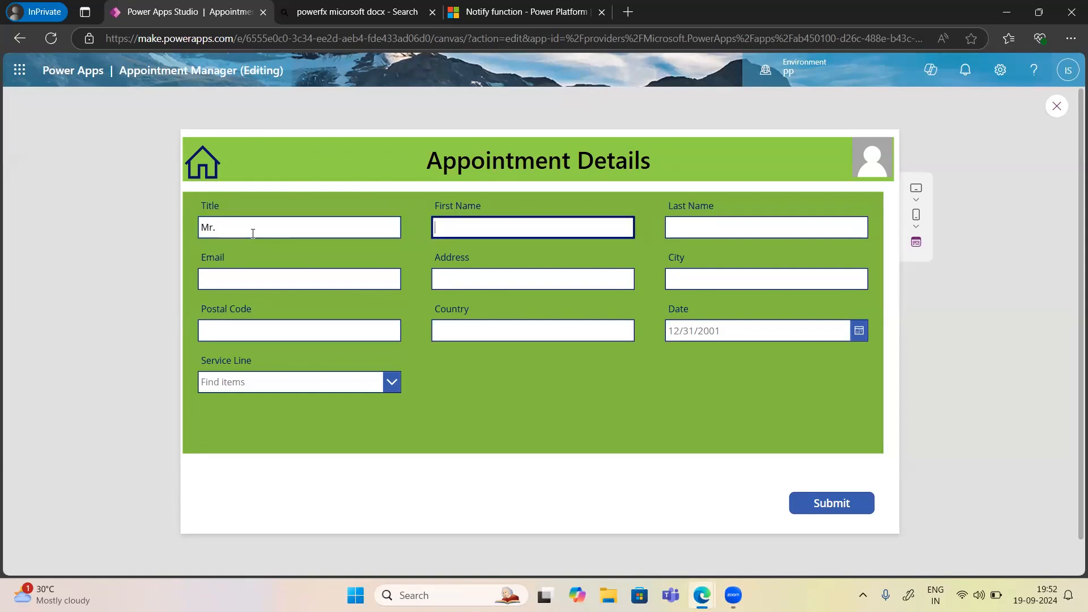
text(Roy)
click(831, 502)
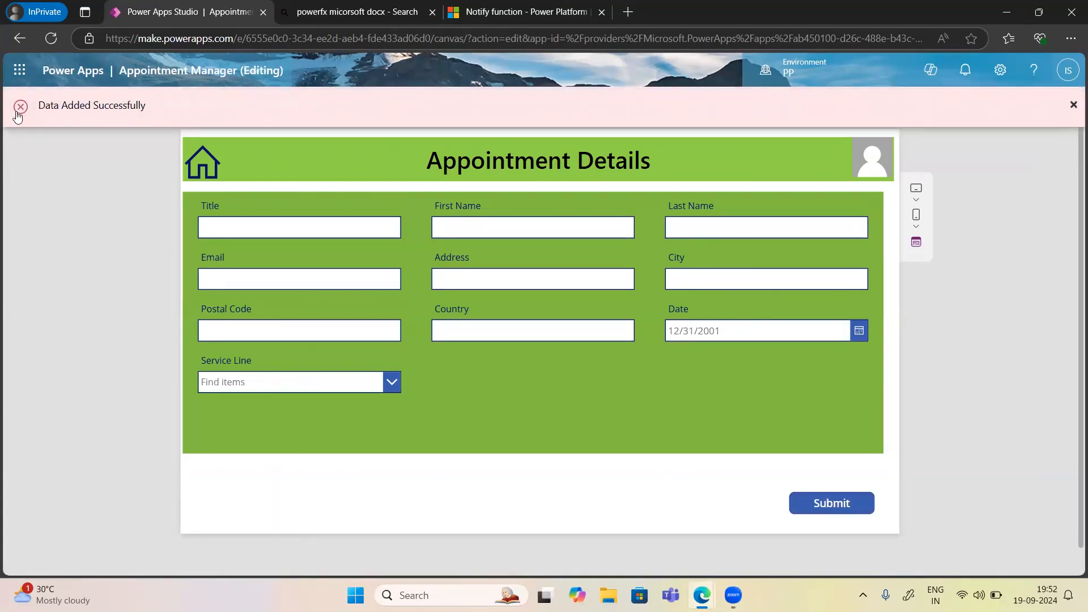
mouse_move(700, 594)
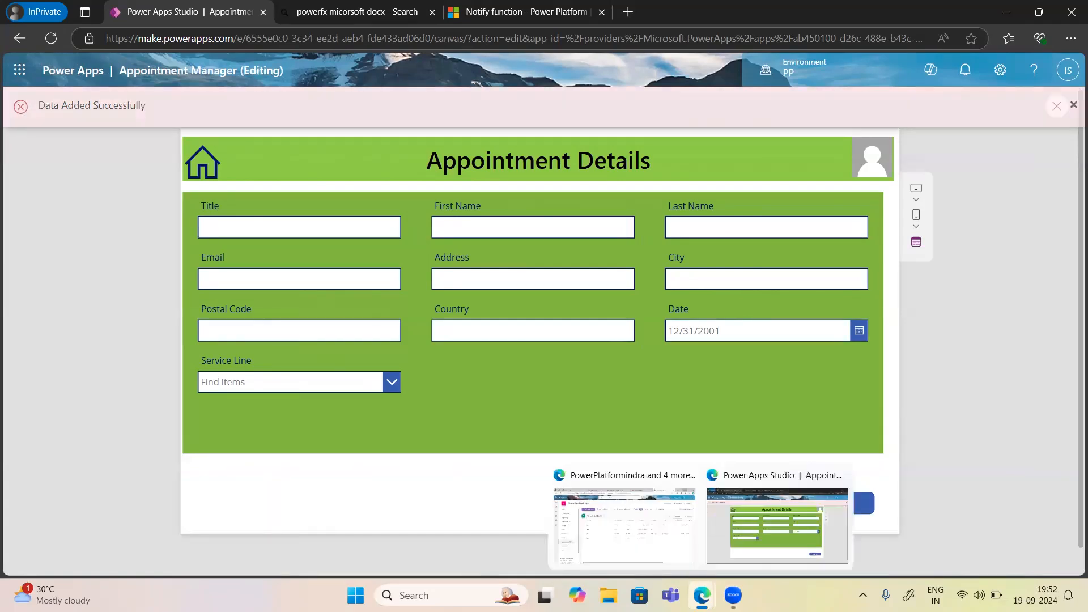
Refresh the SharePoint Appointment Details list to see the new record, then return to the preview.
click(642, 556)
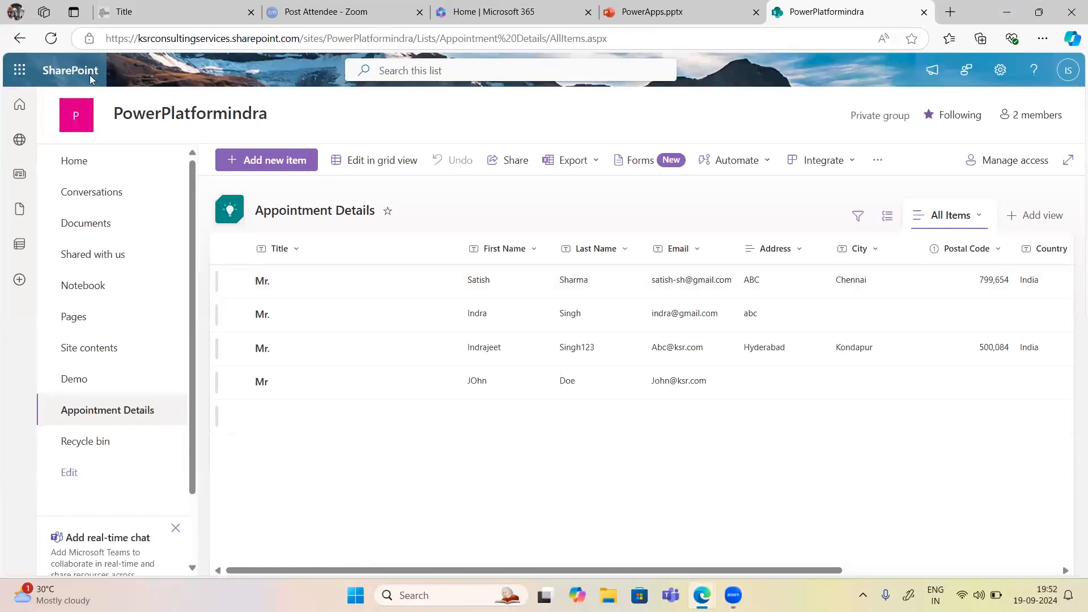
click(50, 37)
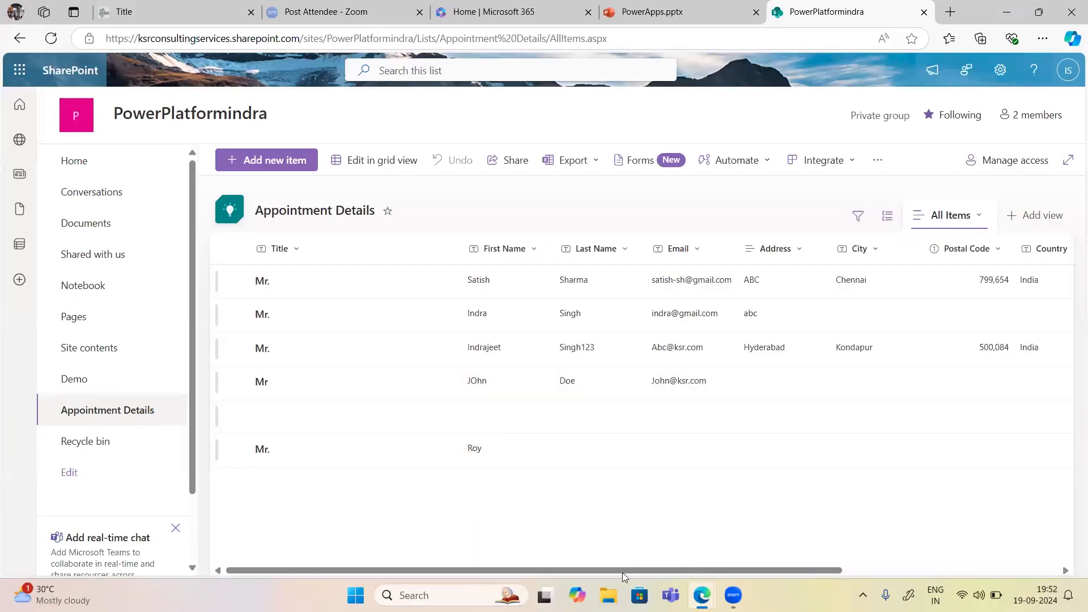
mouse_move(702, 595)
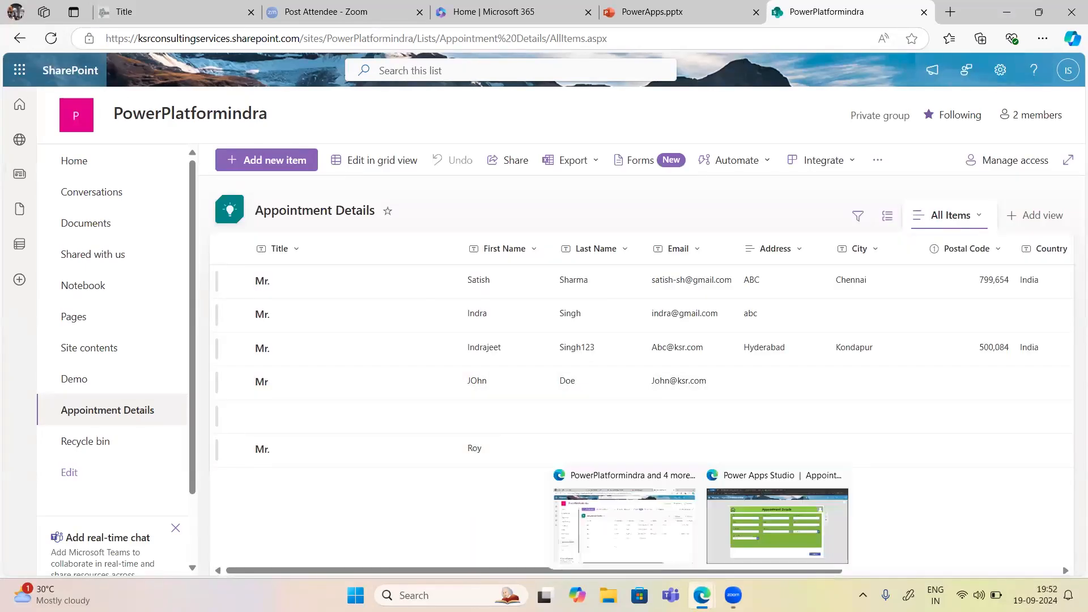
click(740, 550)
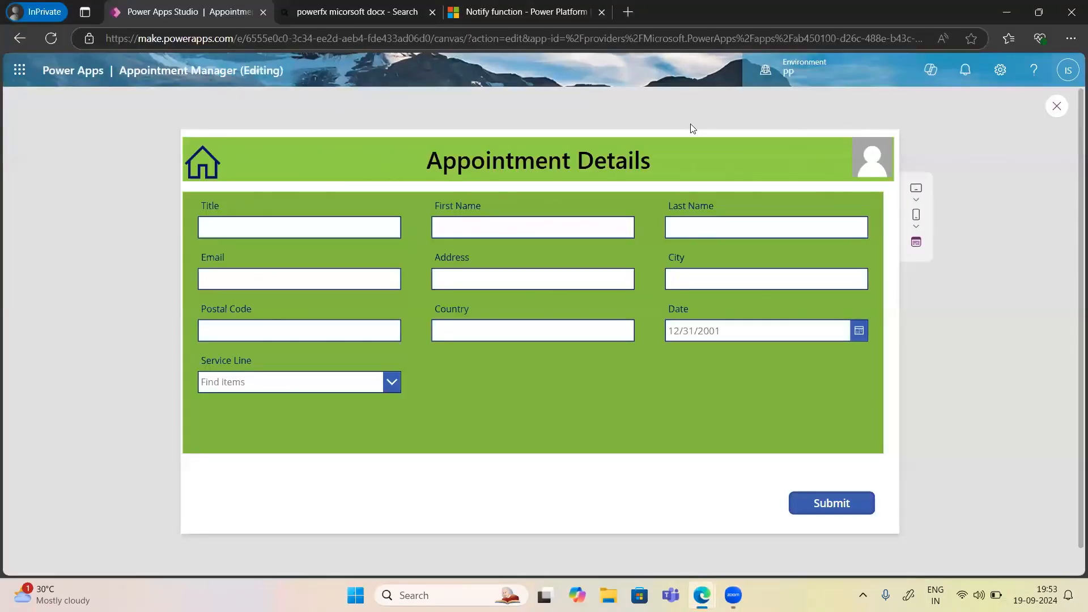
Exit the preview, dismiss the tip, and highlight Error in the Submit button's notification formula.
click(1057, 107)
click(662, 390)
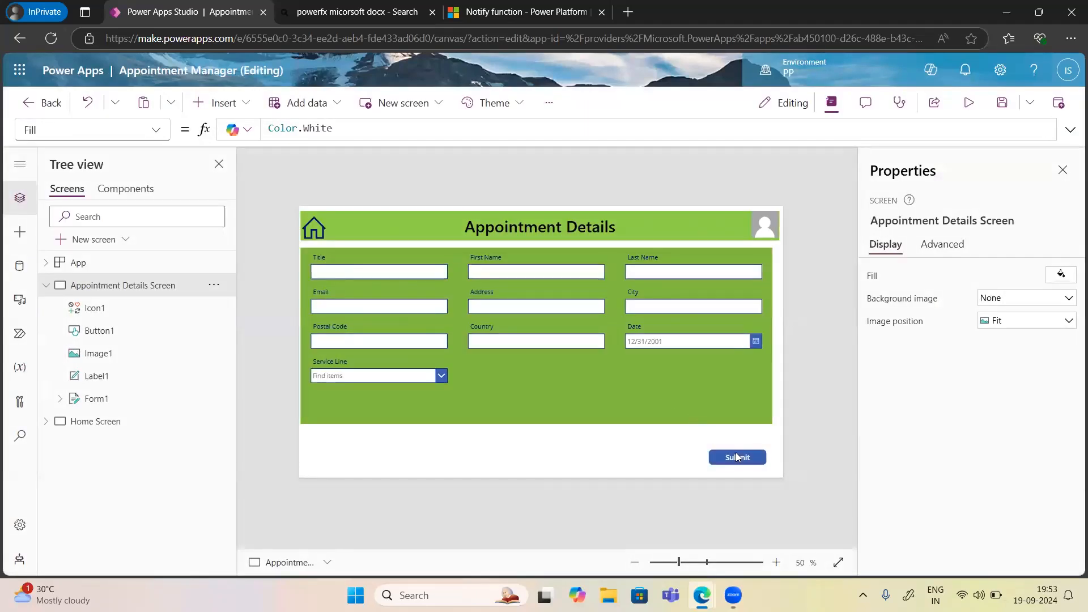
click(736, 452)
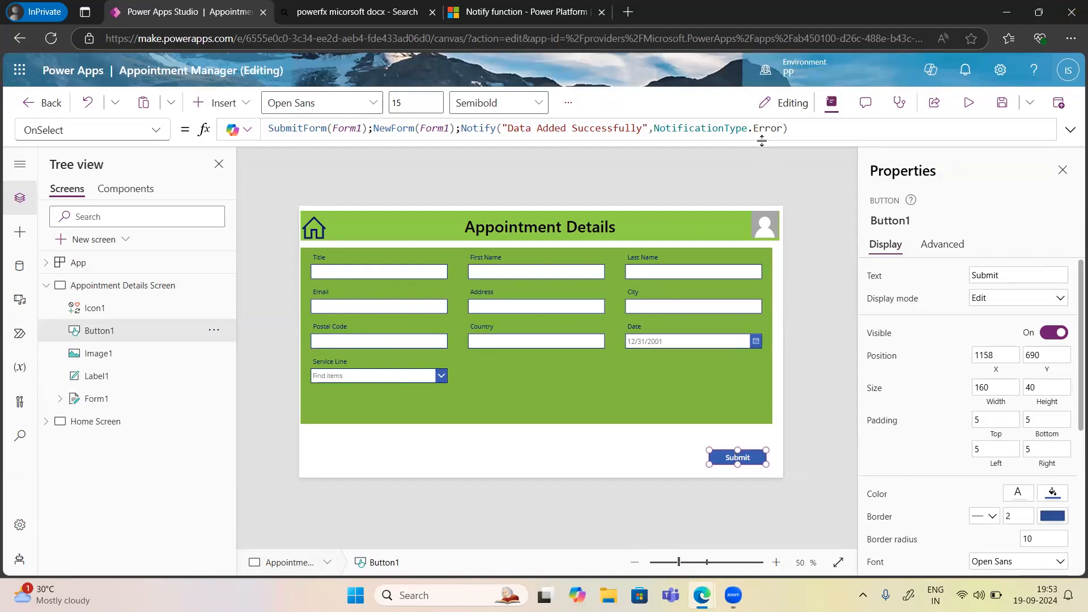
double_click(772, 127)
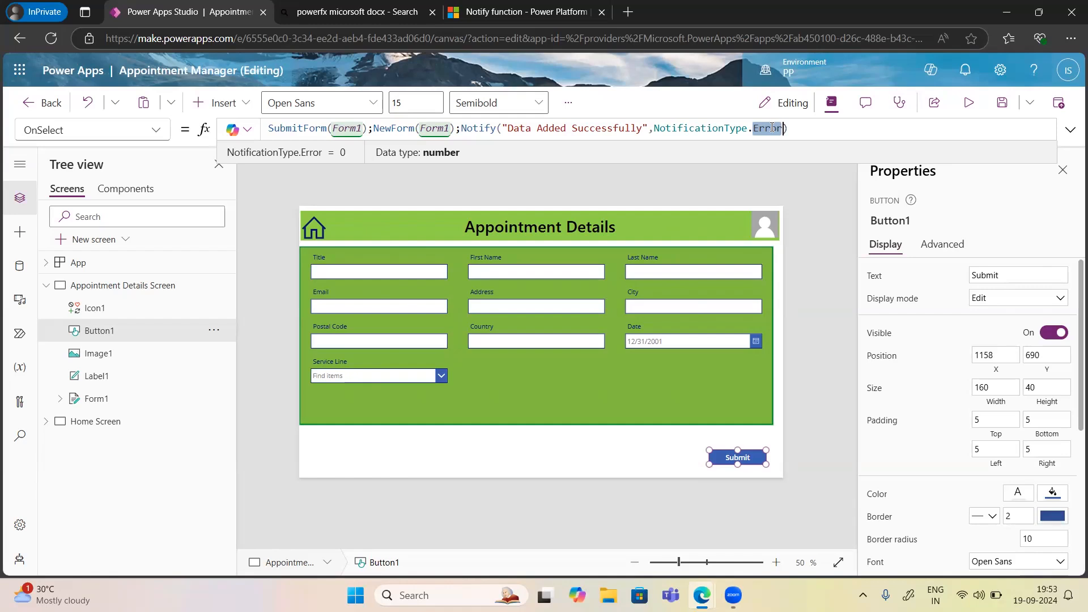
click(496, 15)
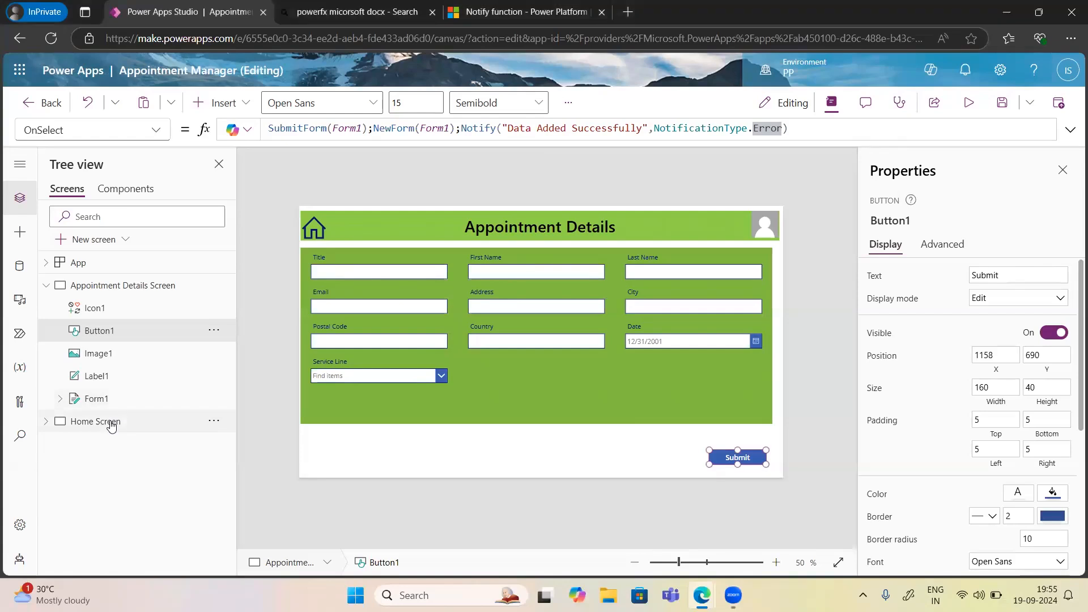
Add a new blank screen, Screen1, below the Home Screen.
click(132, 427)
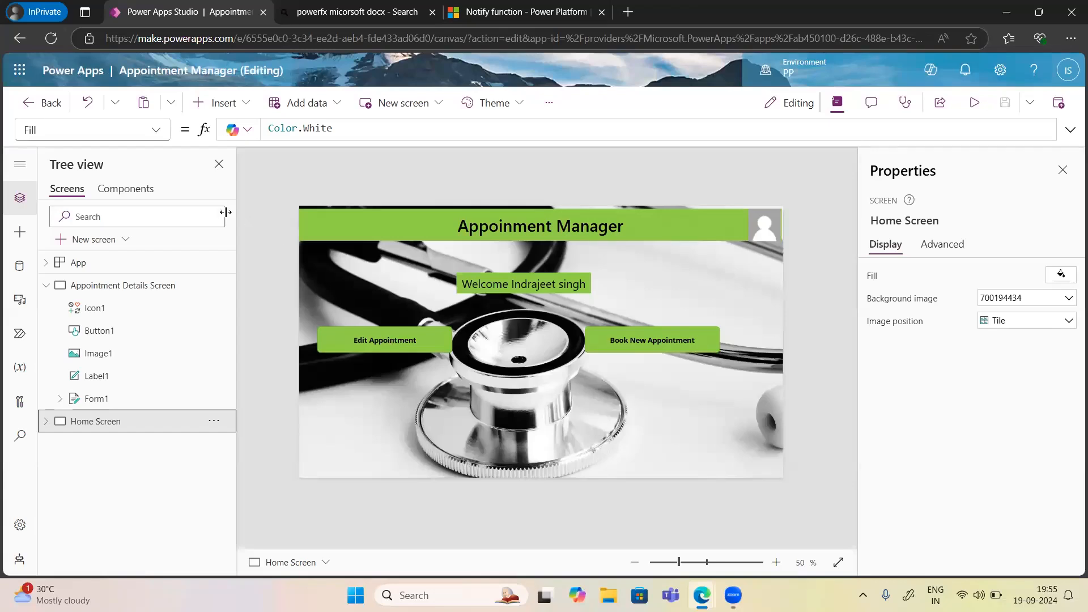
click(227, 105)
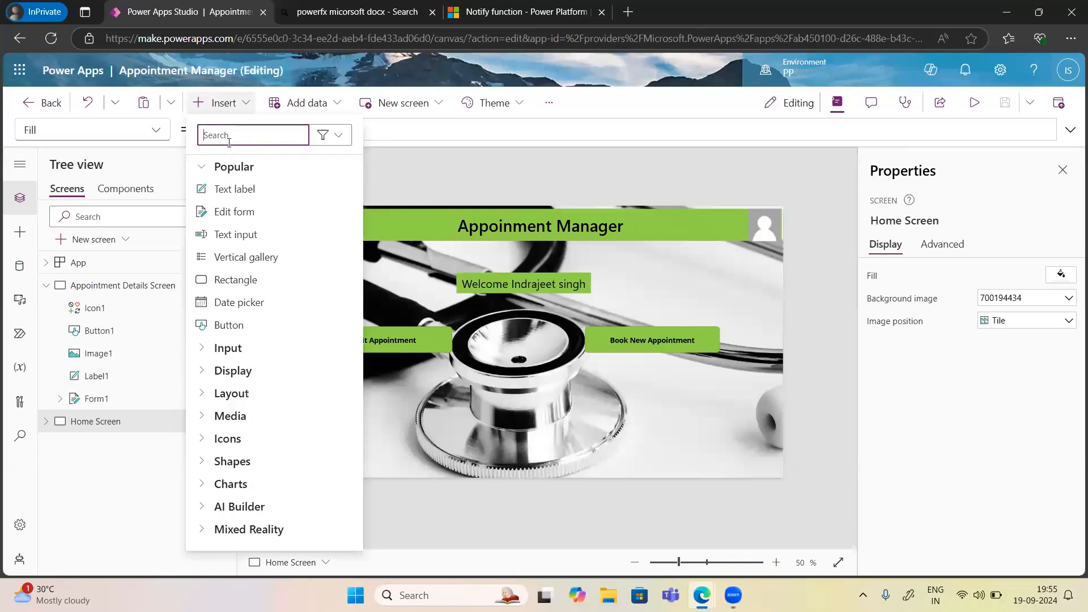
click(98, 242)
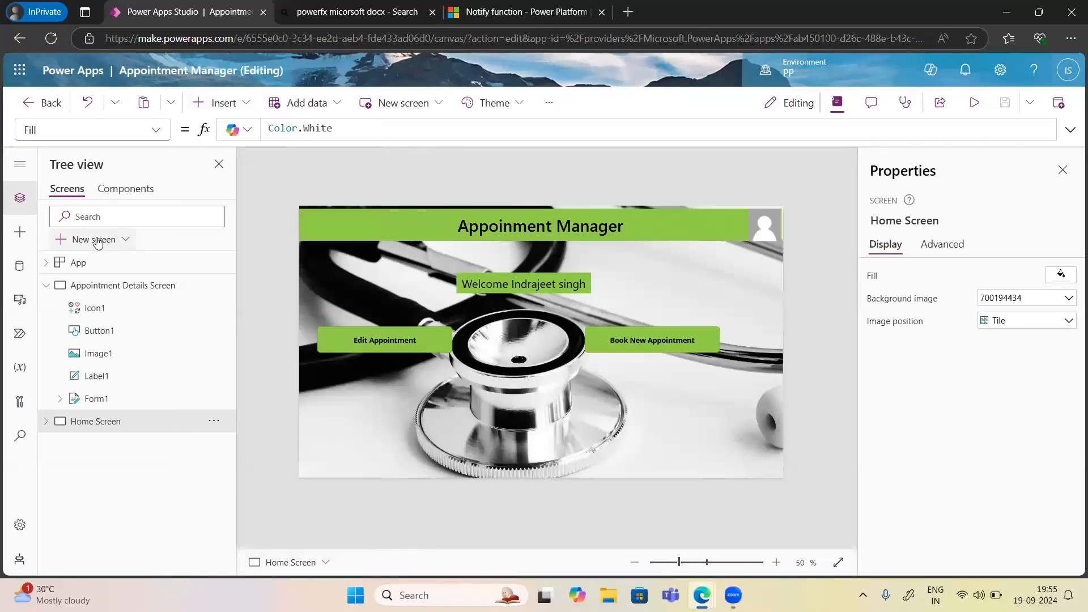
click(99, 243)
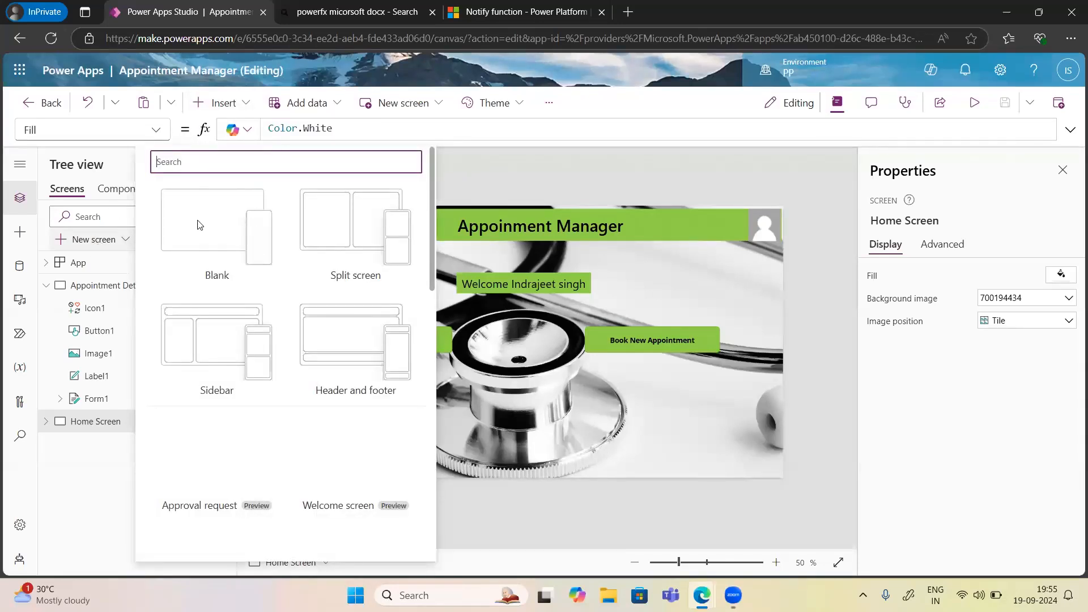
click(198, 224)
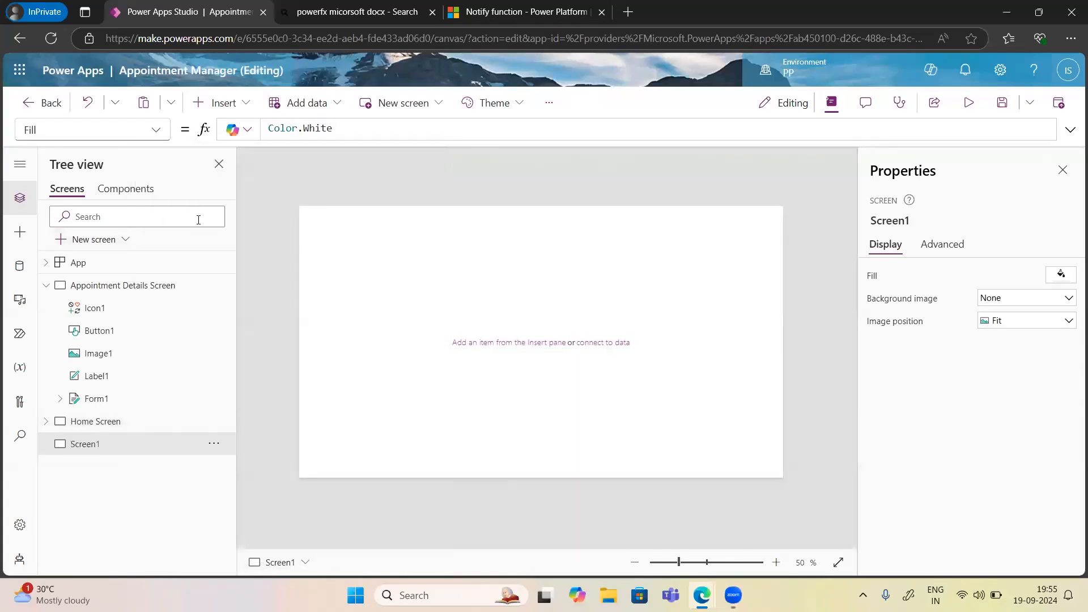
Select the empty Screen1 and bring up the Insert controls list.
click(119, 293)
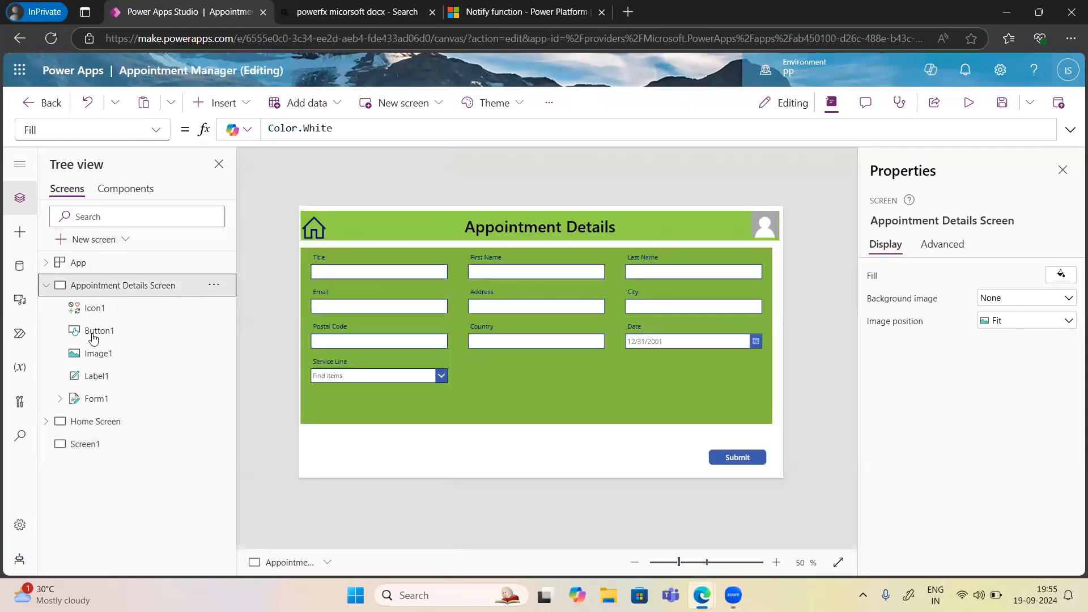
click(83, 448)
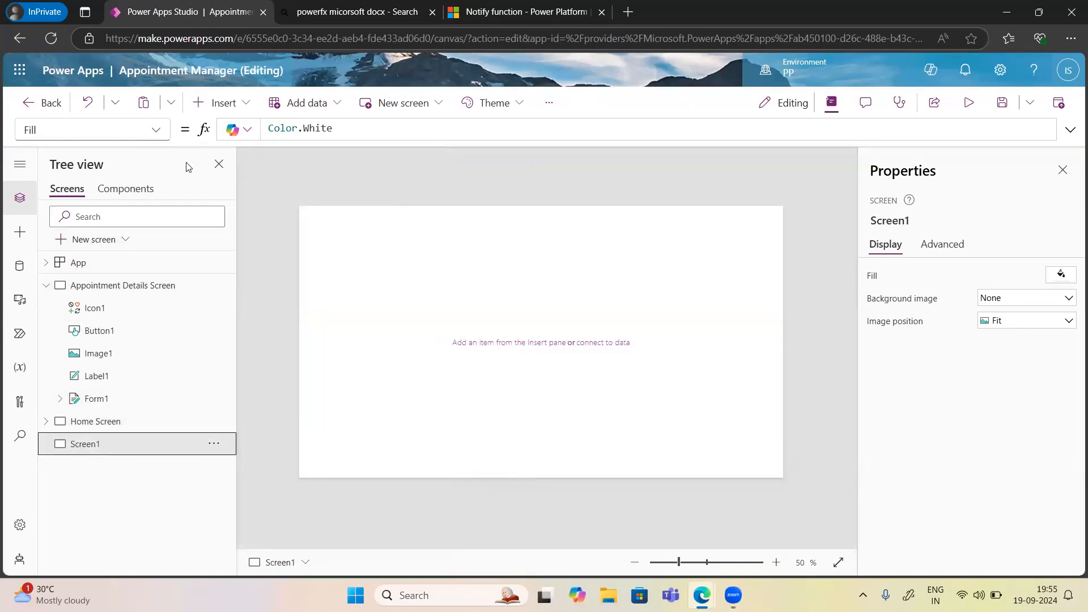
click(226, 106)
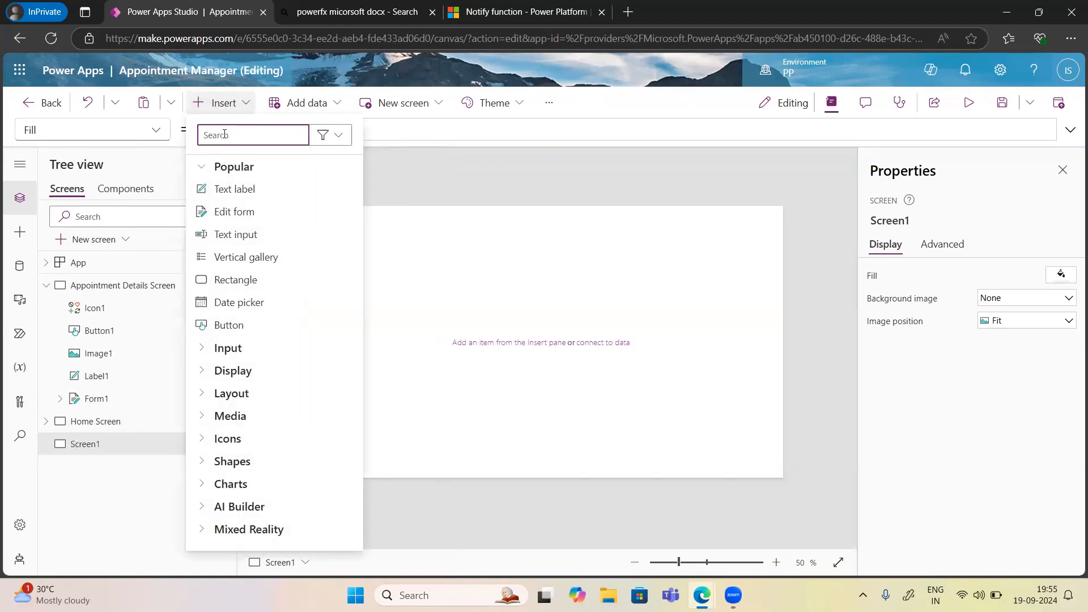
Add a Vertical gallery bound to Appointment Details, widened to 1280 across Screen1.
text(Galler)
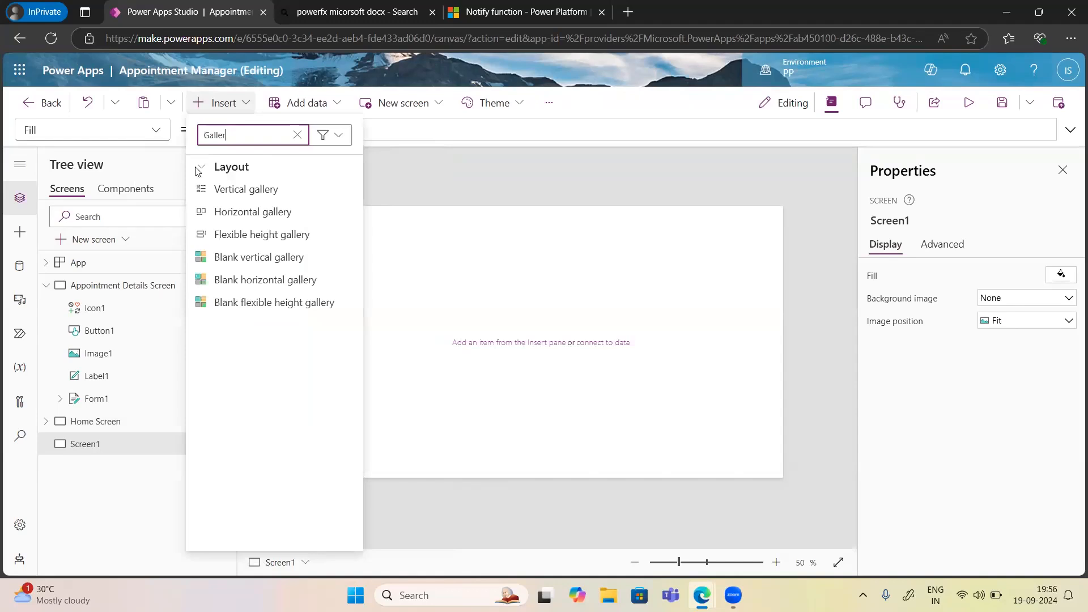
click(255, 194)
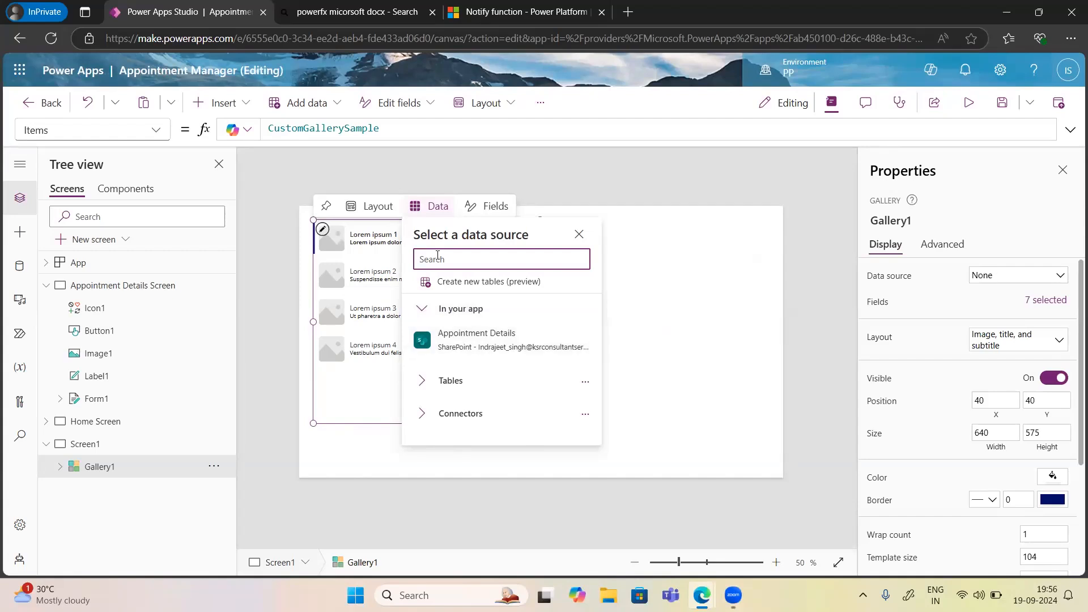
click(487, 346)
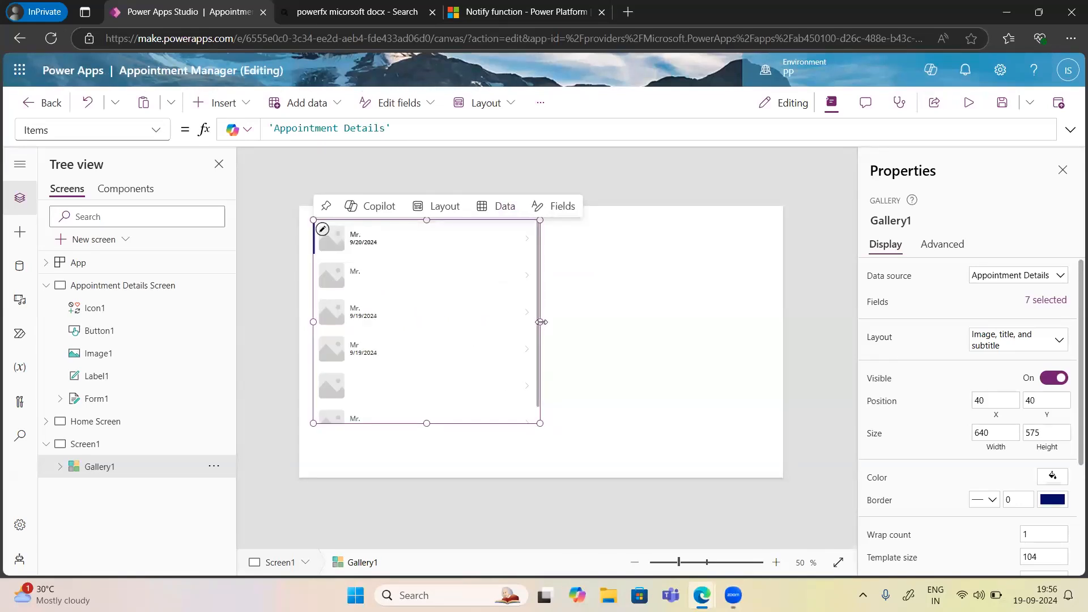
drag(541, 322, 771, 317)
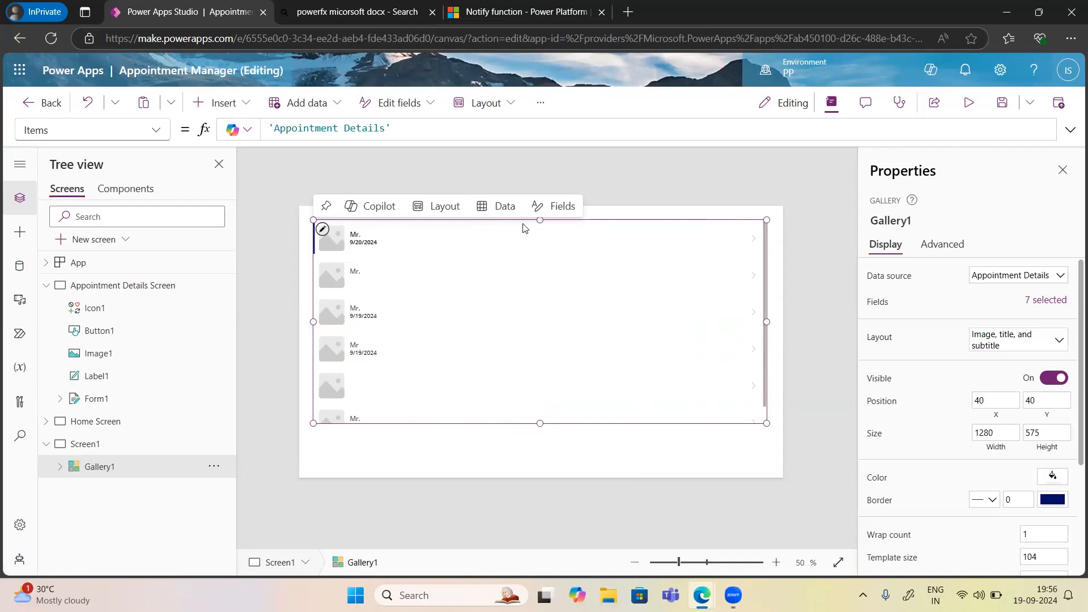
click(521, 247)
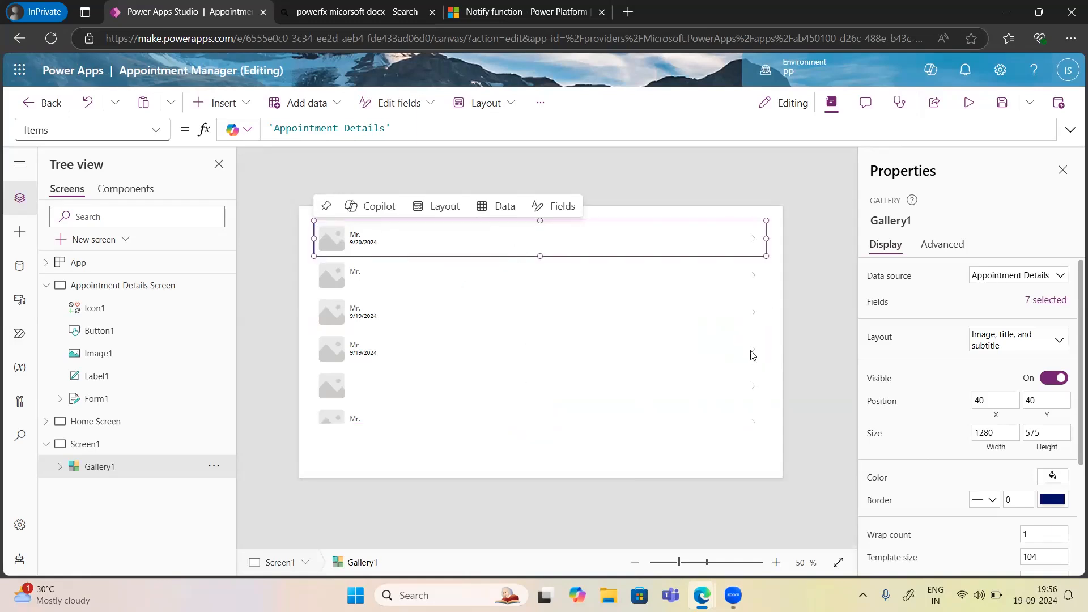
click(730, 401)
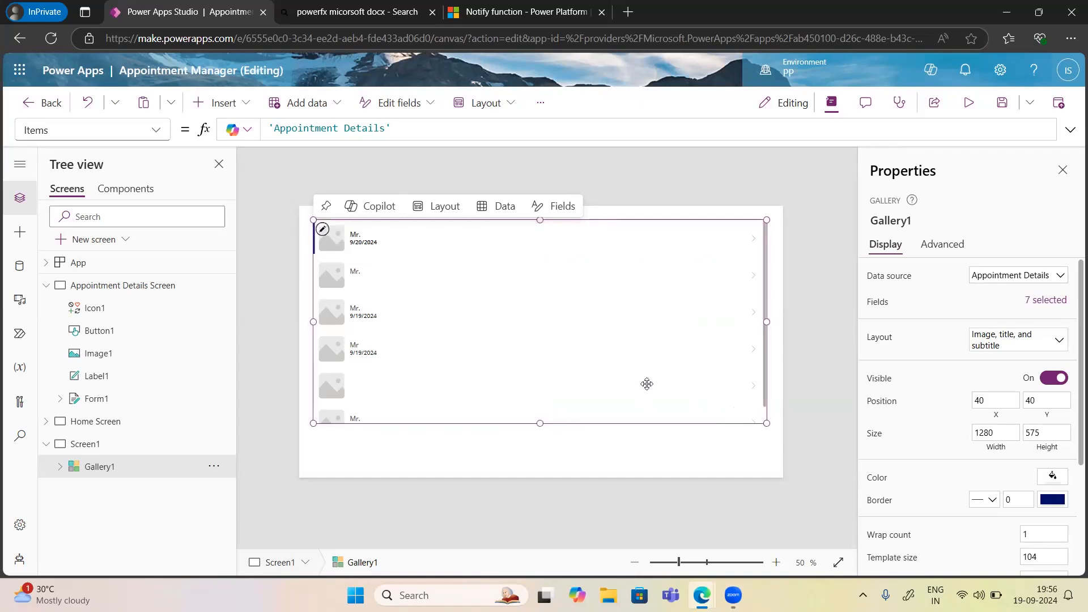
Shrink the first row's date subtitle label to 169 wide.
click(358, 242)
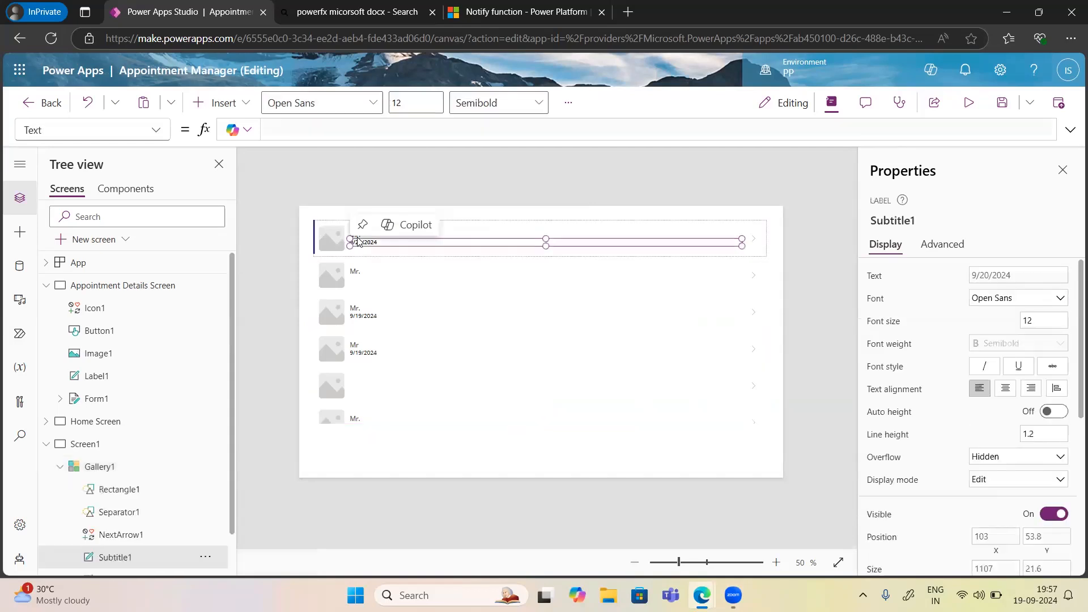
click(726, 257)
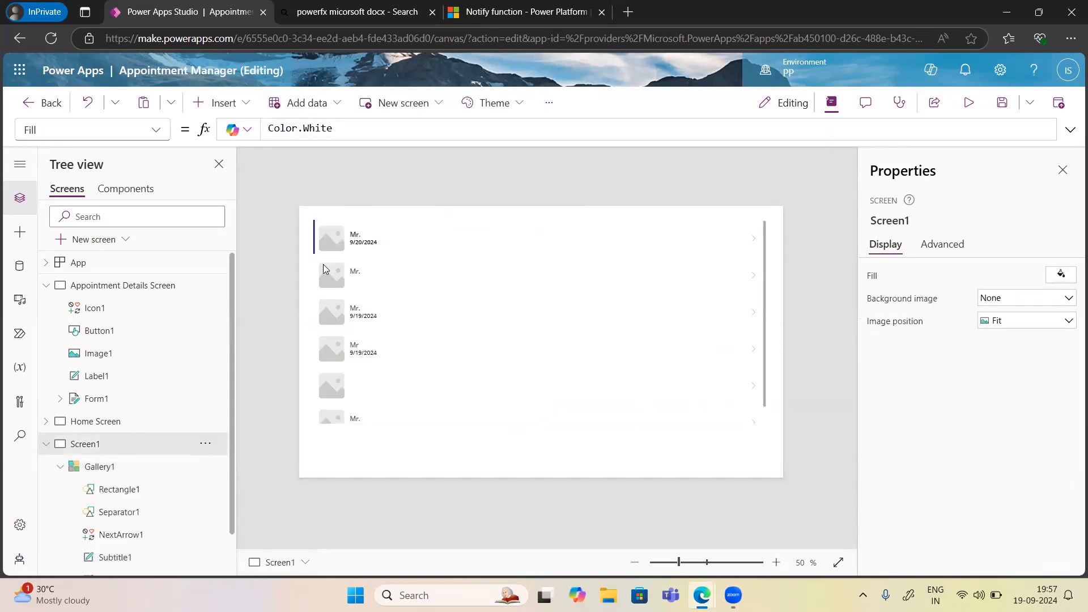
click(360, 242)
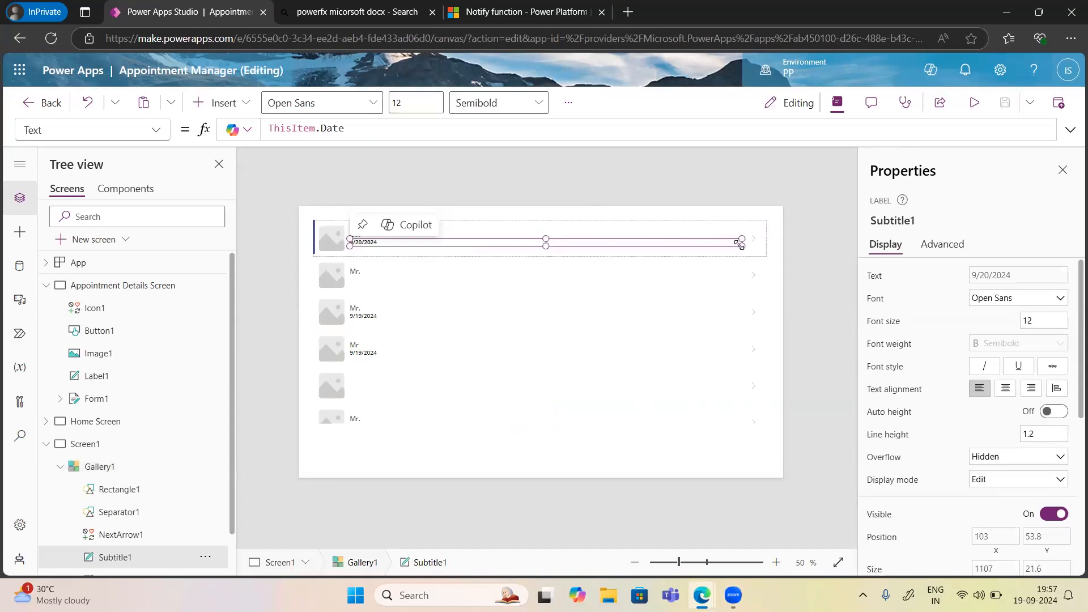
drag(592, 245, 410, 246)
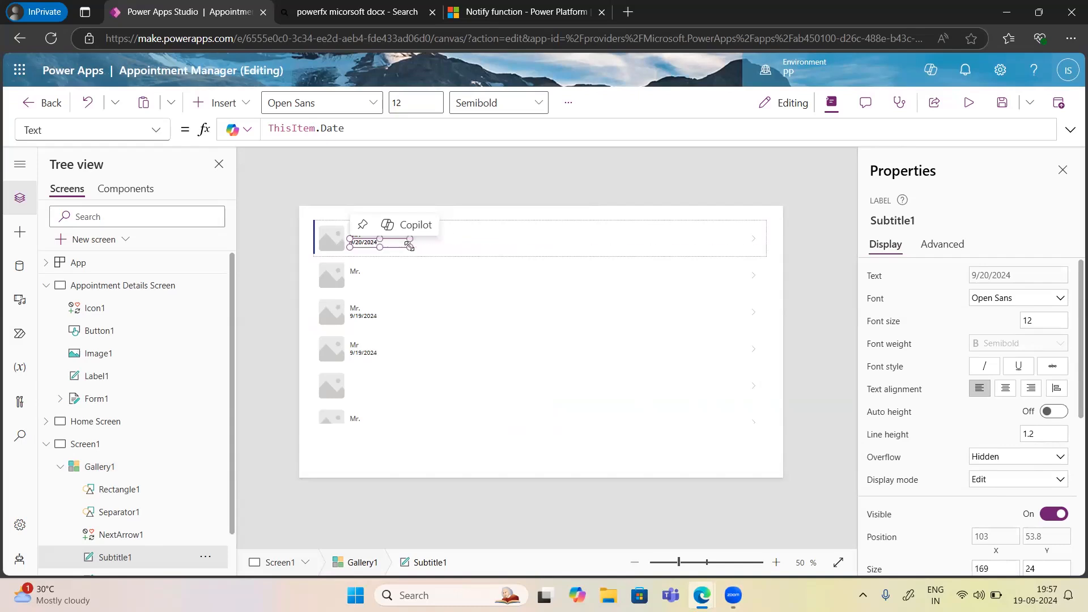
Change the subtitle's Text formula from ThisItem.Date to ThisItem.'First Name'.
click(345, 130)
key(BackSpace)
key(BackSpace)
key(BackSpace)
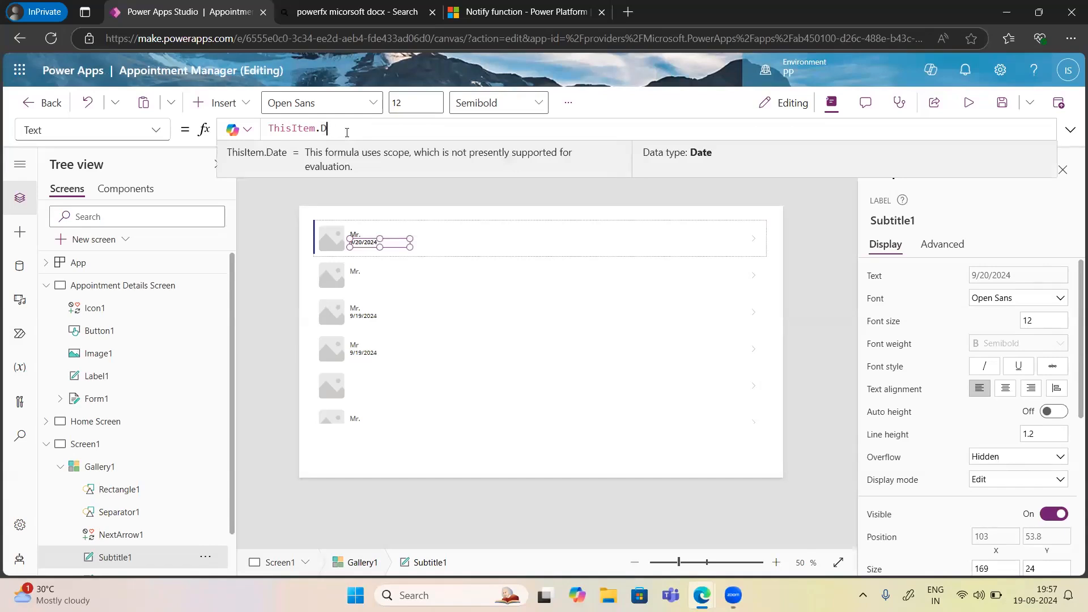
key(BackSpace)
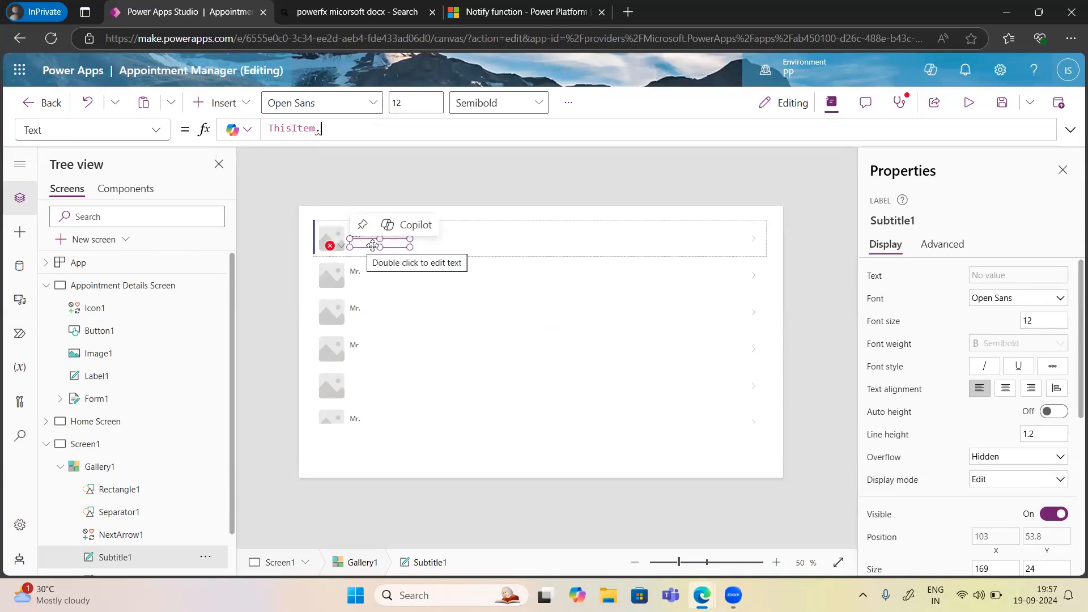
text(n)
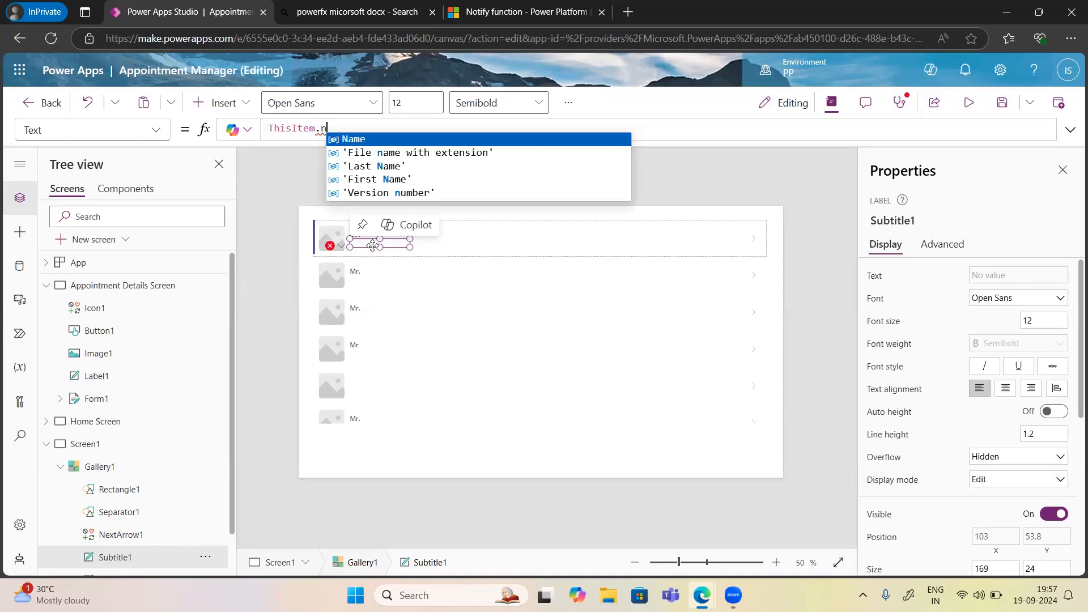
key(Down)
key(Down)
key(Down)
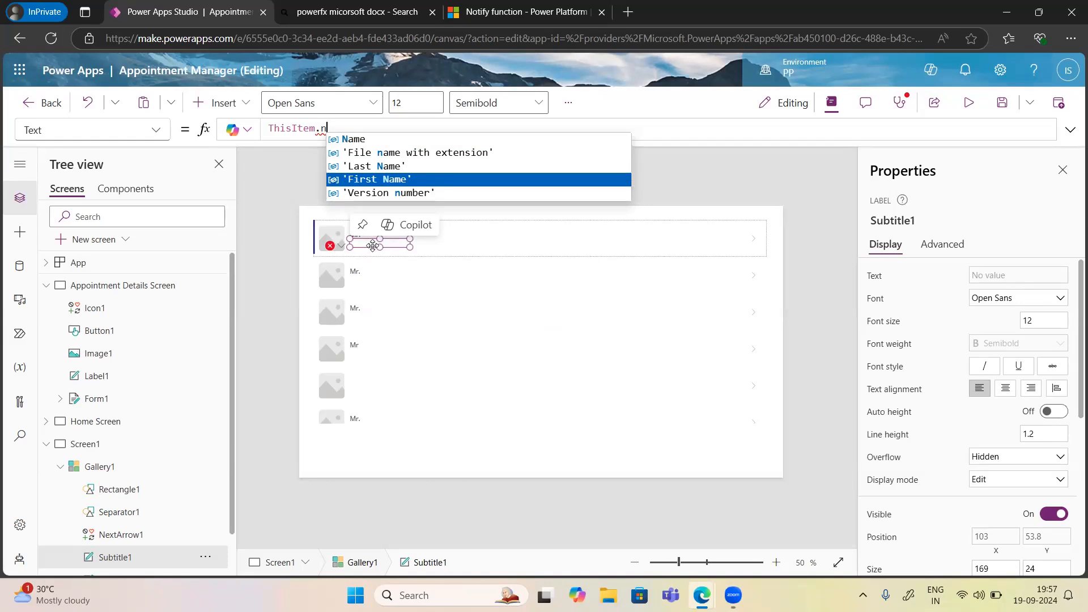
key(Tab)
key(Return)
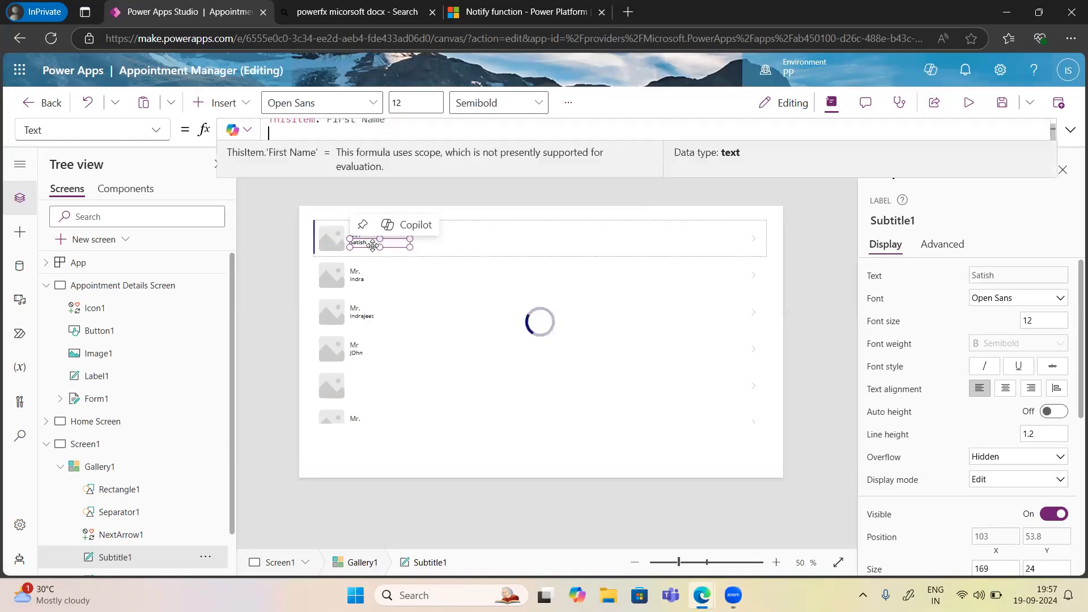
click(360, 282)
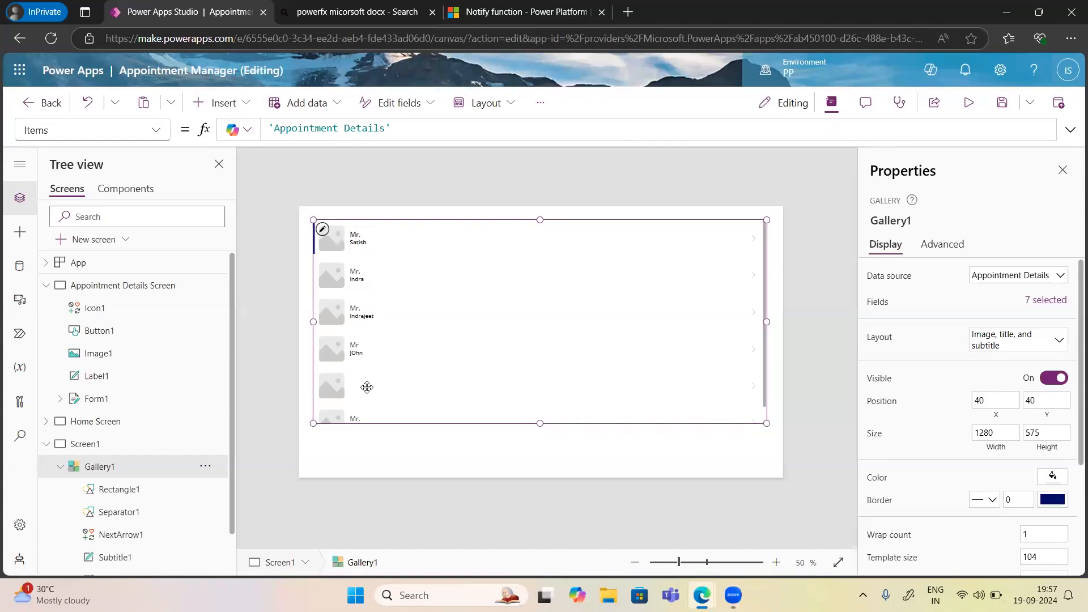
Select the first row's subtitle label to show Text = ThisItem.'First Name'.
scroll(366, 387, down, 1)
scroll(367, 387, up, 1)
click(322, 231)
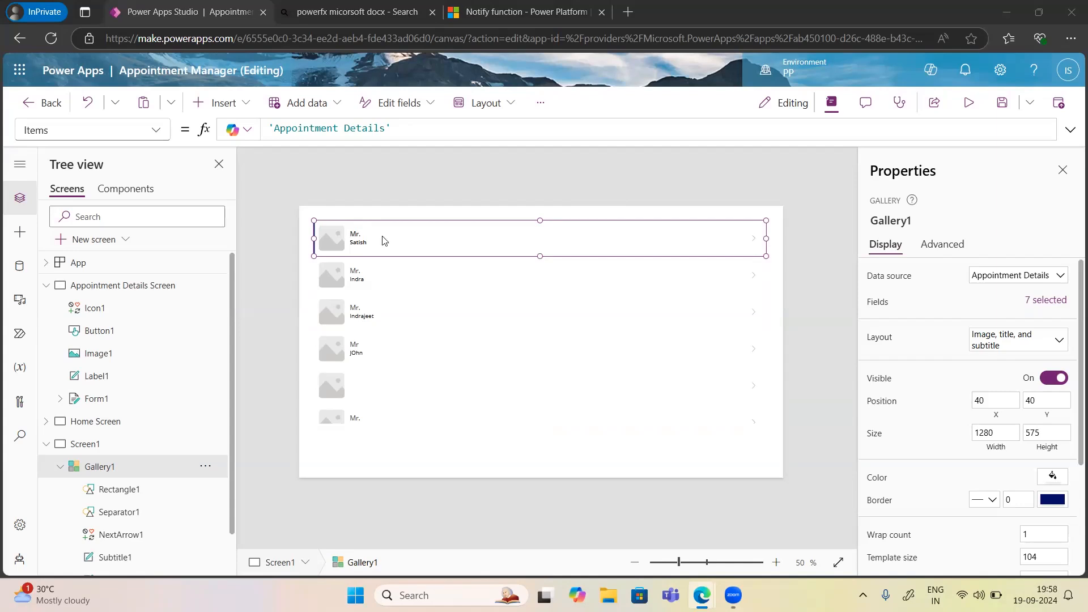
mouse_move(363, 247)
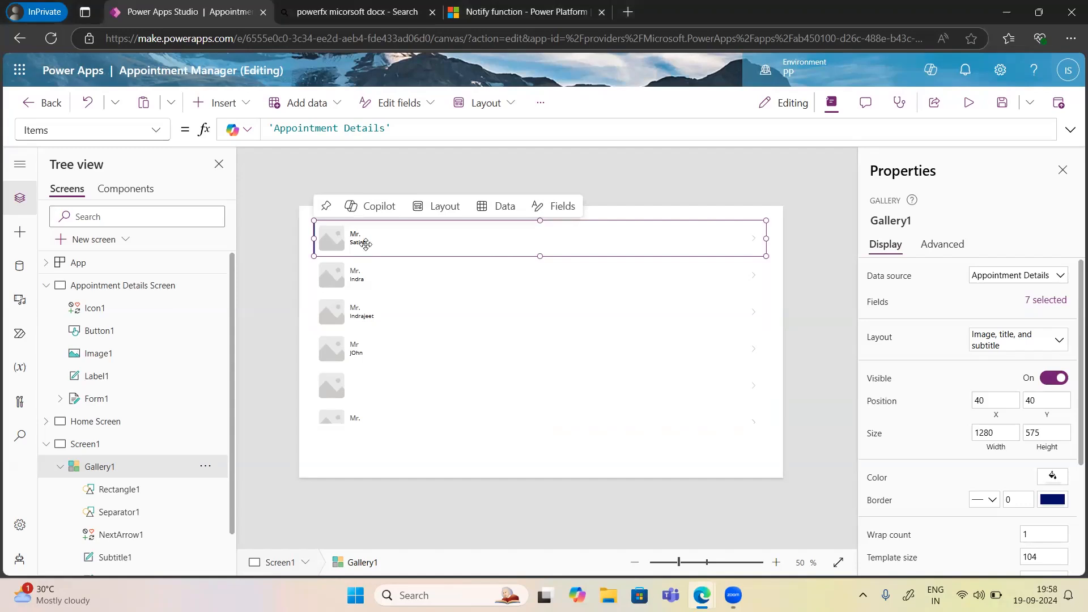
click(365, 248)
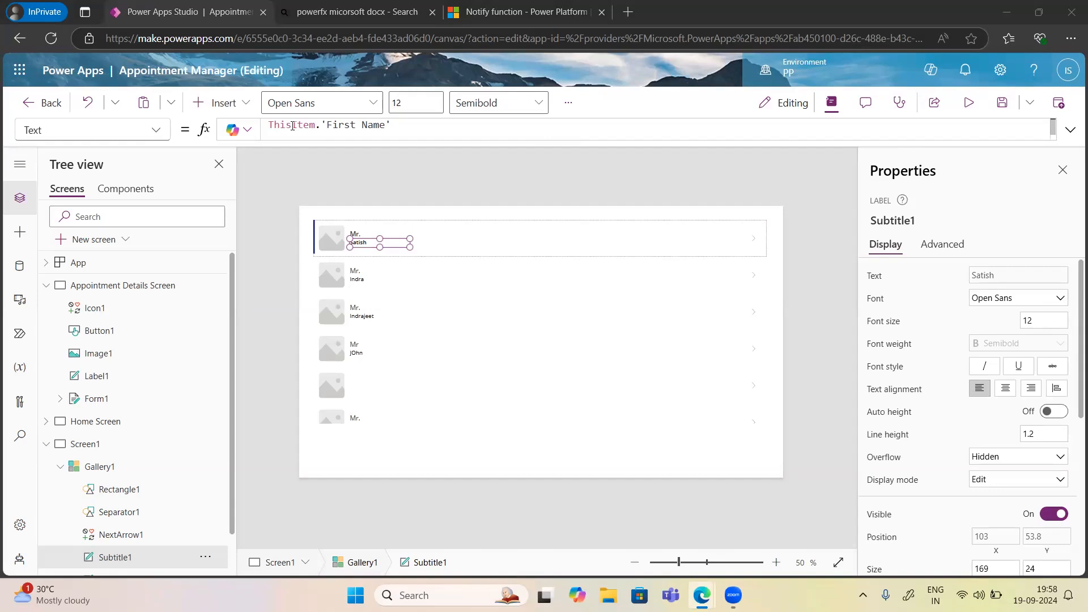
Wrap the subtitle formula in Concatenate with ThisItem.'First Name' and ThisItem.'Last Name'.
double_click(272, 125)
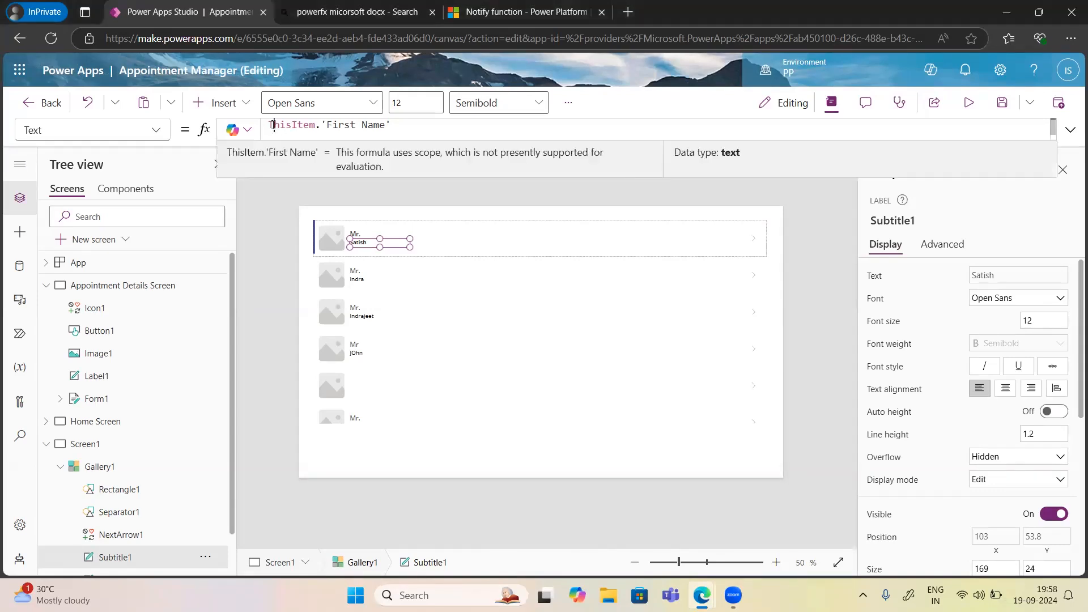
text(Con)
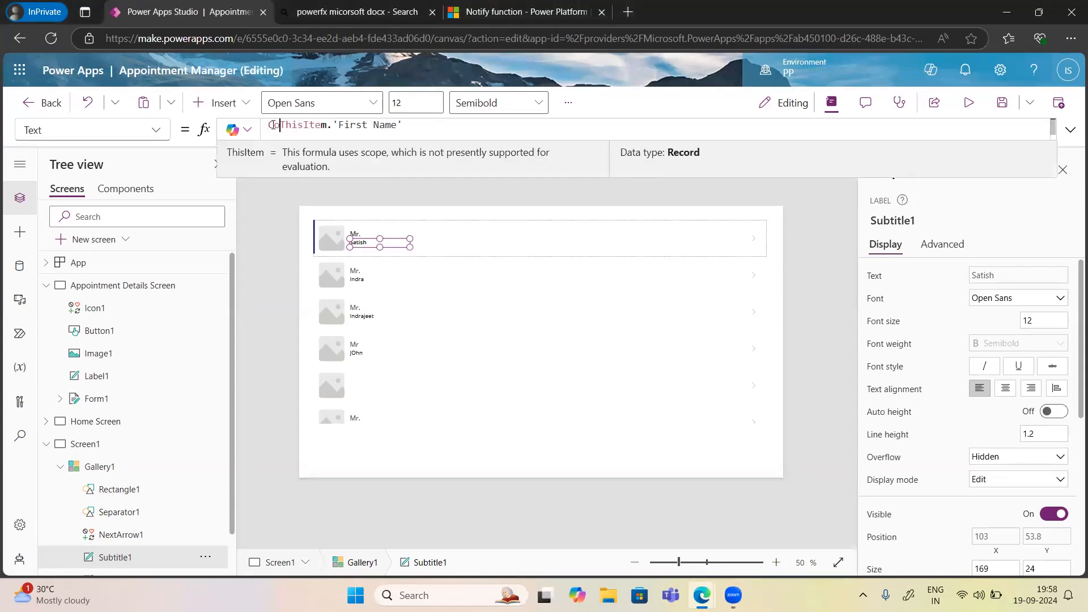
key(Down)
key(Tab)
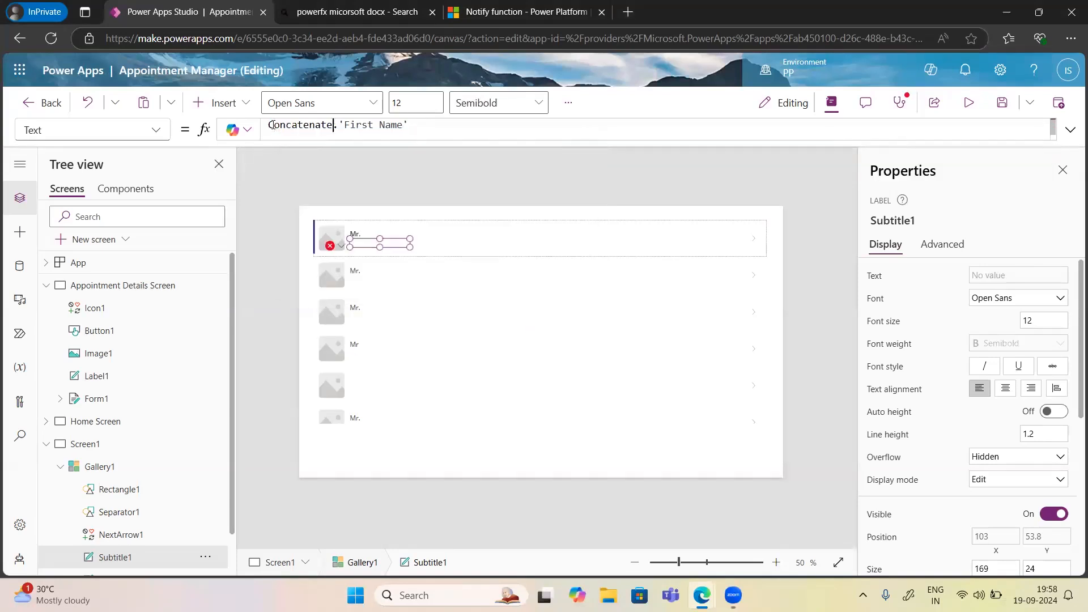
text(()
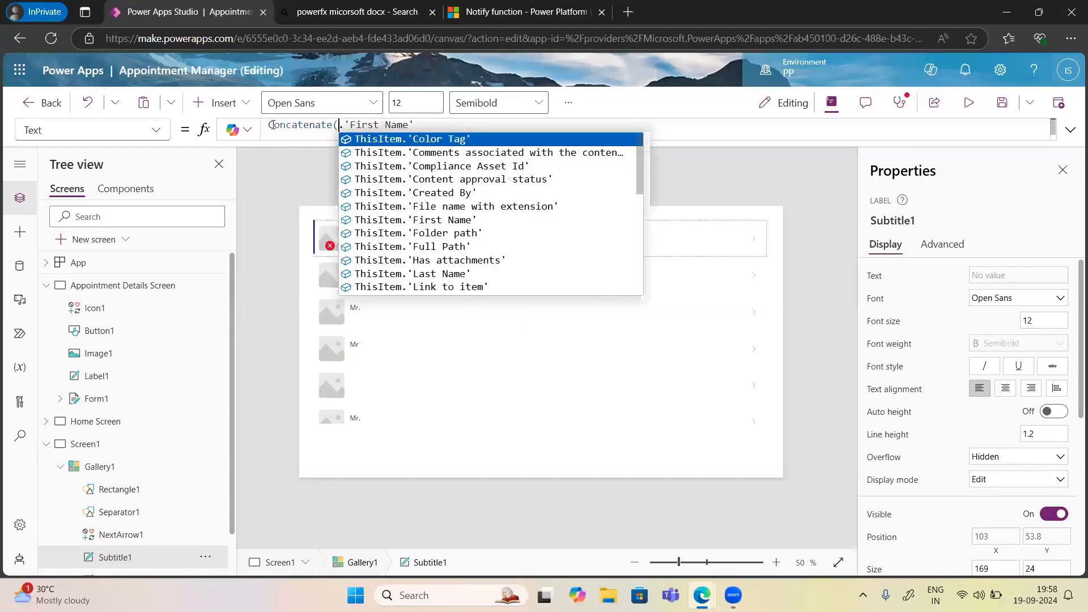
text(This)
key(Tab)
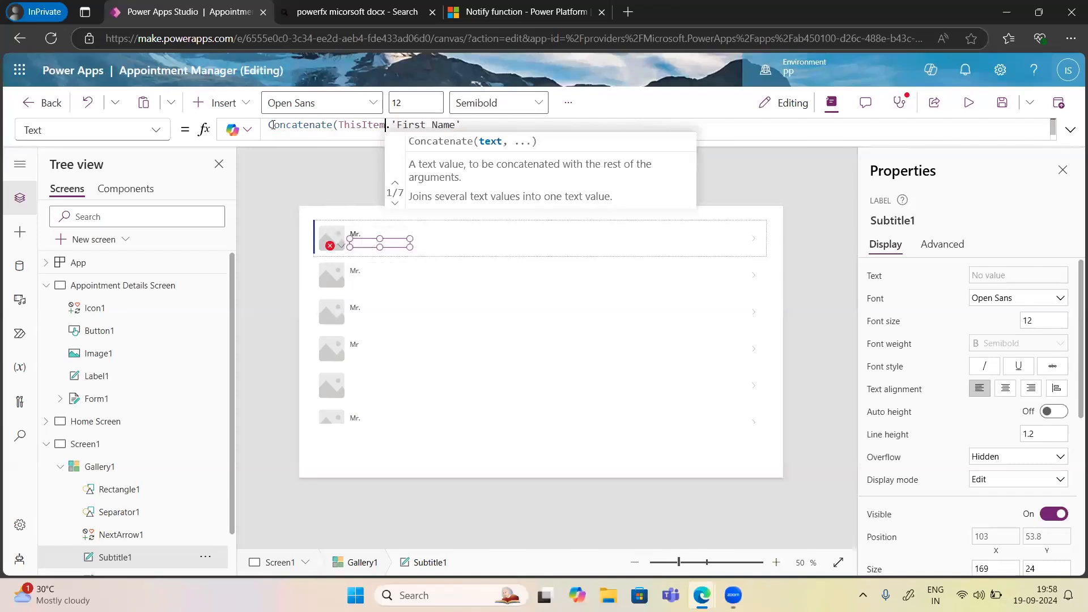
click(471, 126)
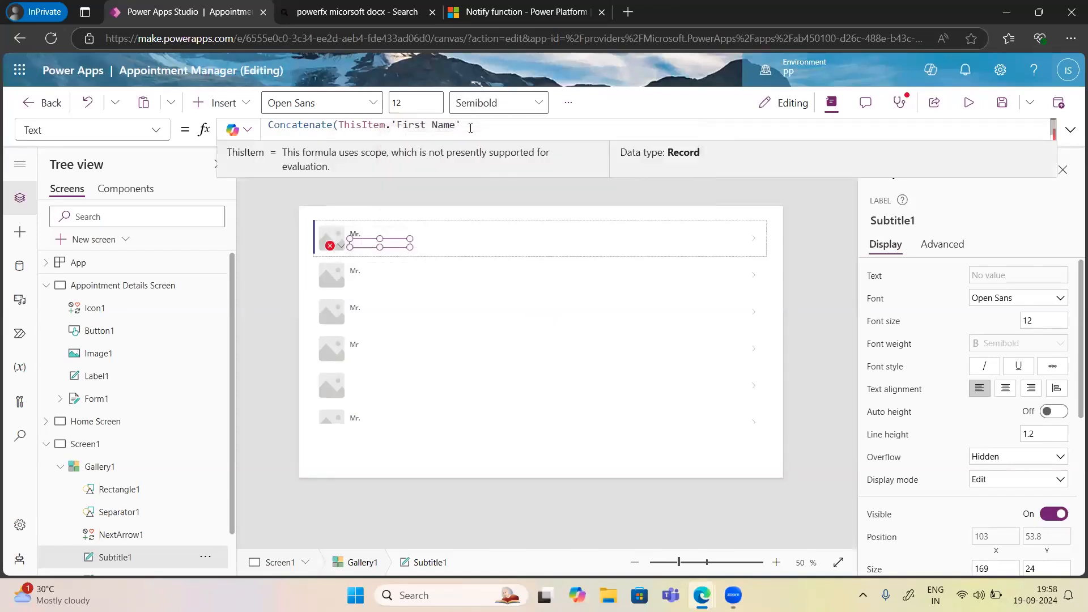
text(,Thi)
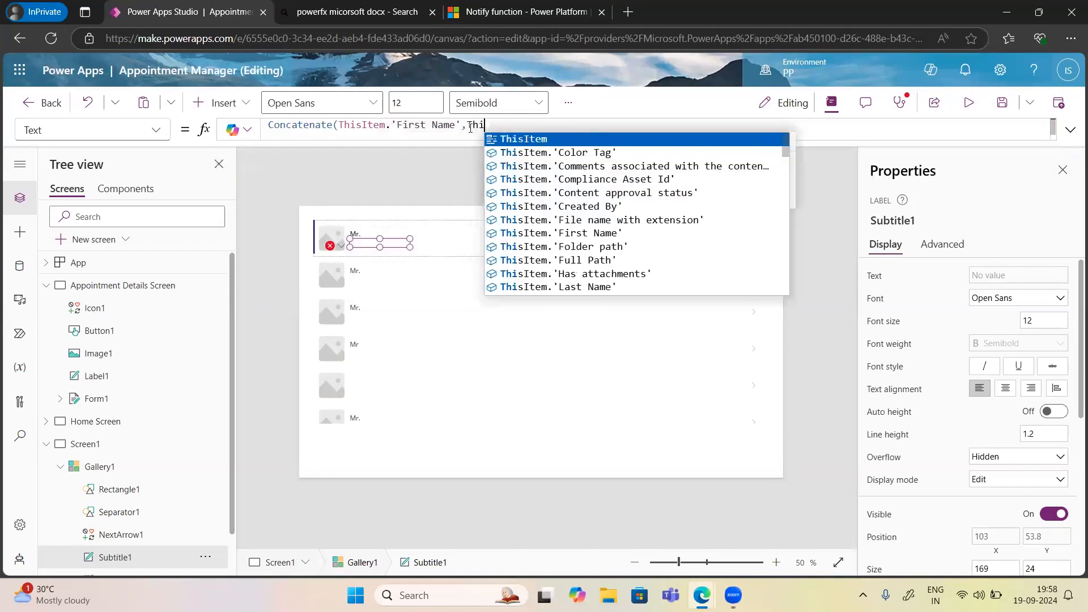
text(sItem.L)
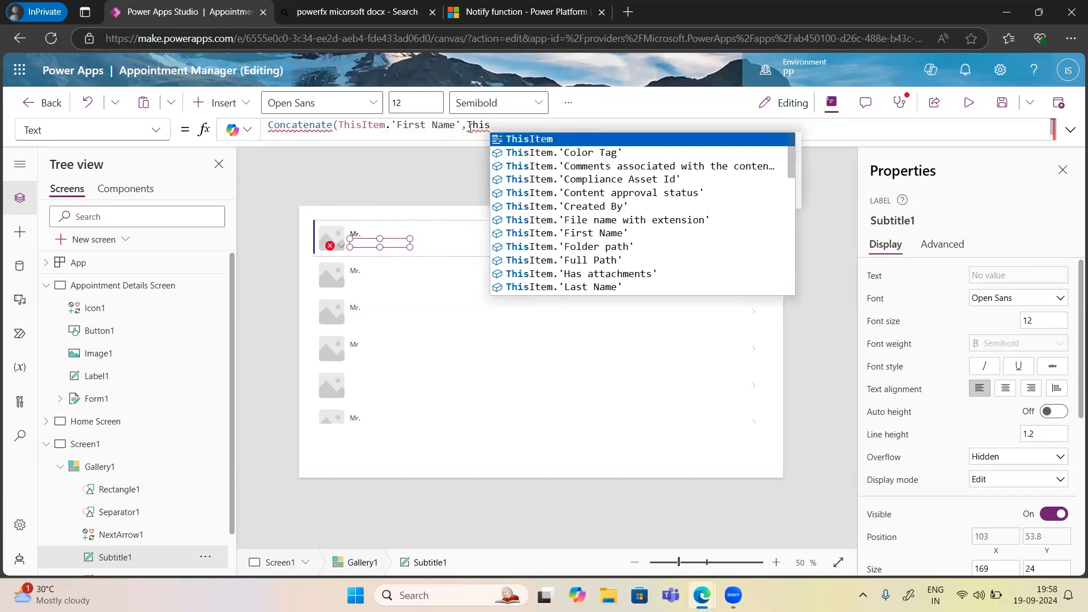
key(Tab)
text(.L)
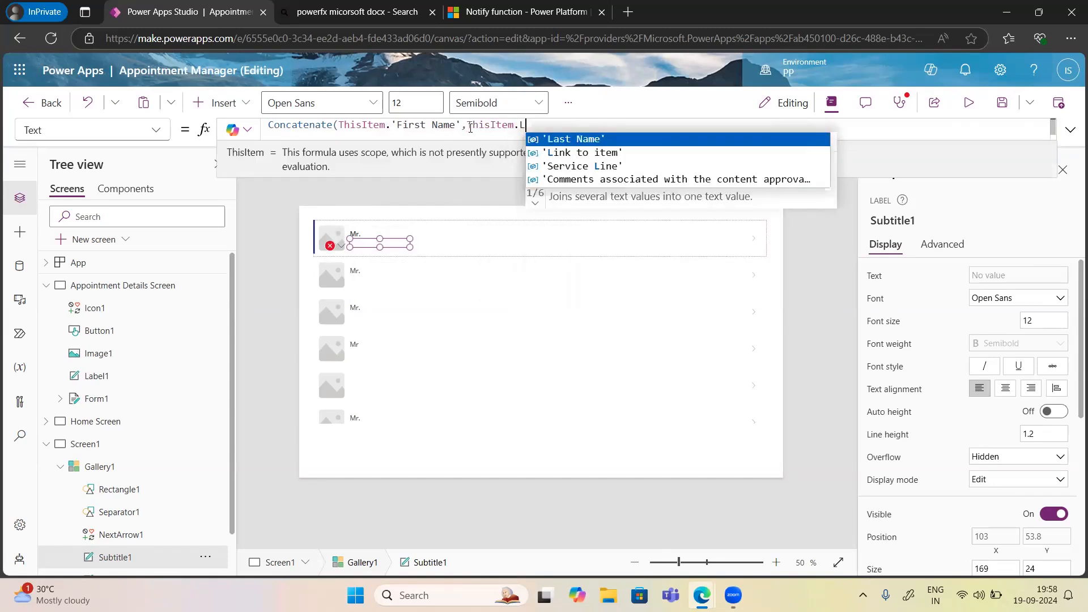
key(Tab)
text())
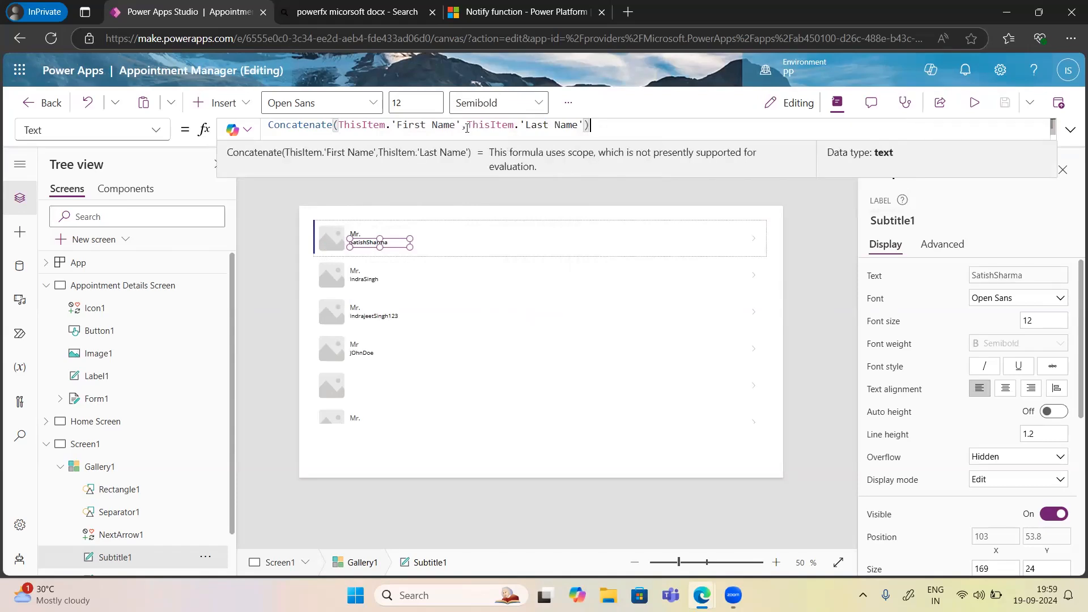
Insert a " " space argument between the first and last name.
click(467, 126)
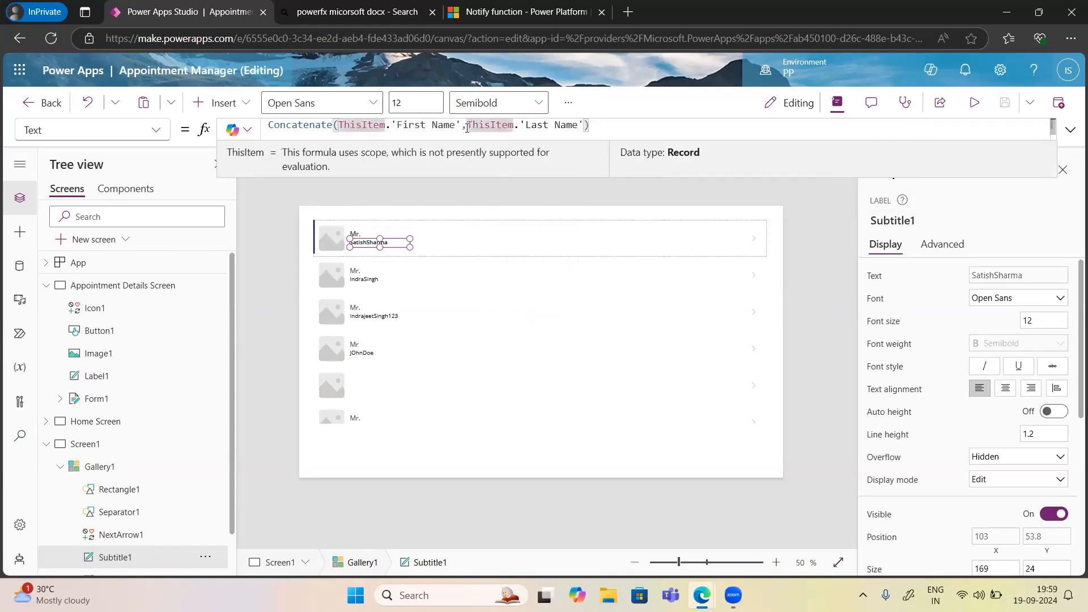
key(Left)
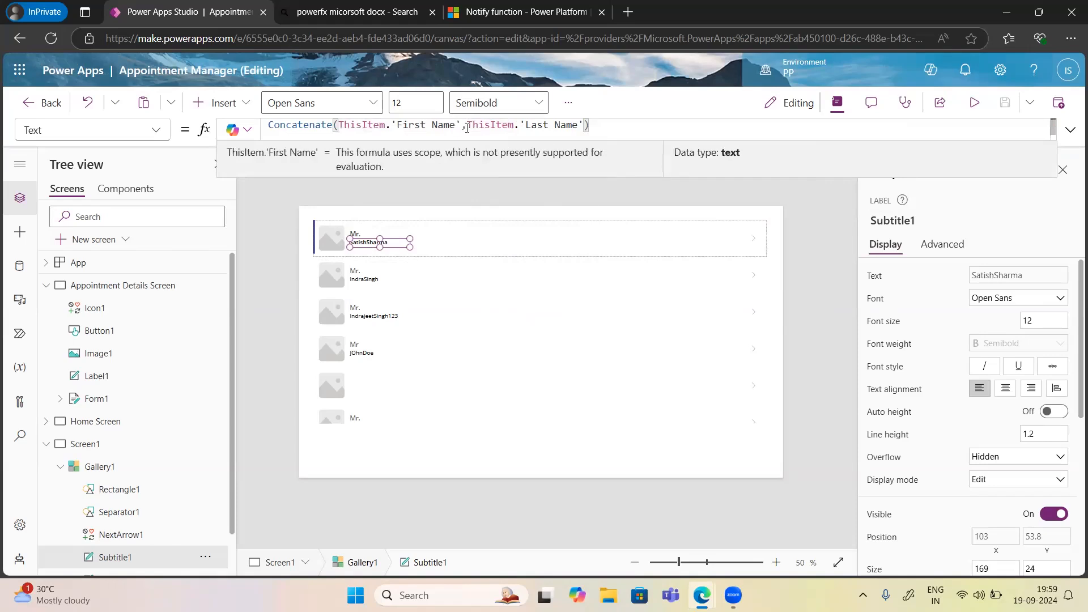
text(,"")
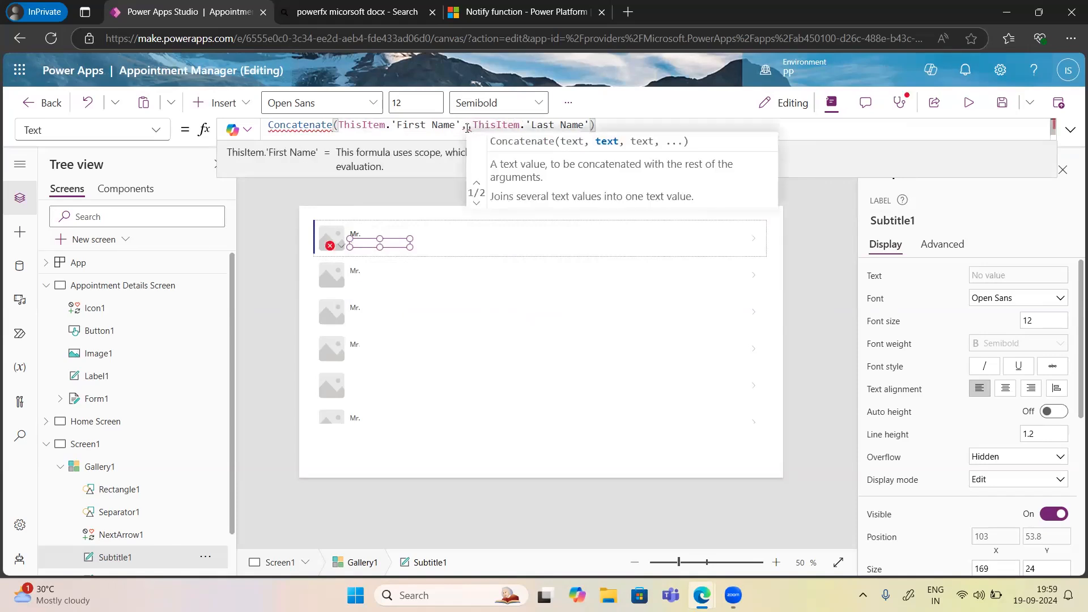
key(Left)
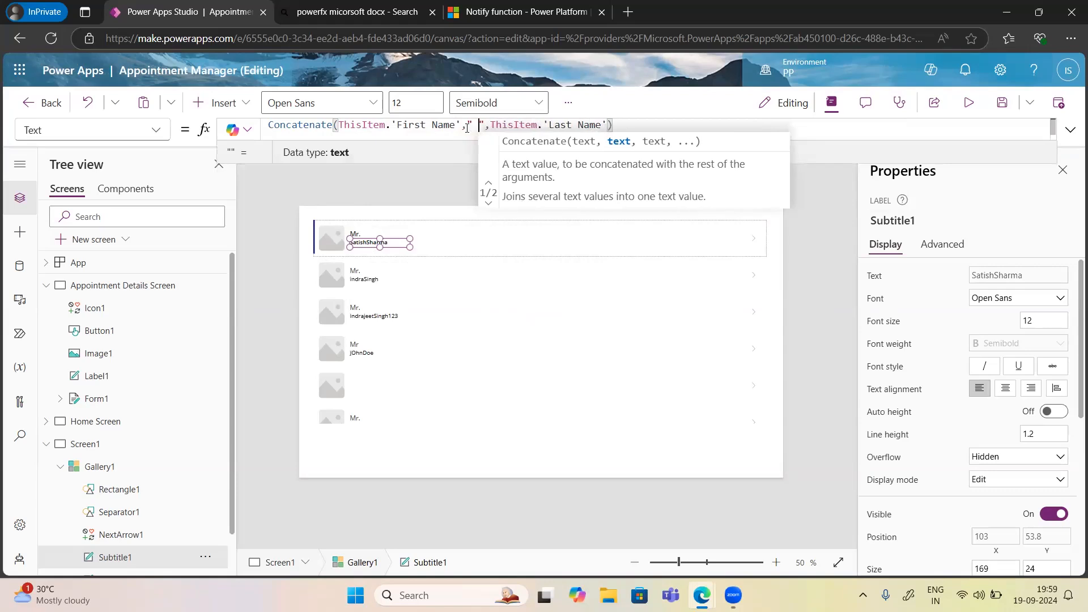
click(623, 127)
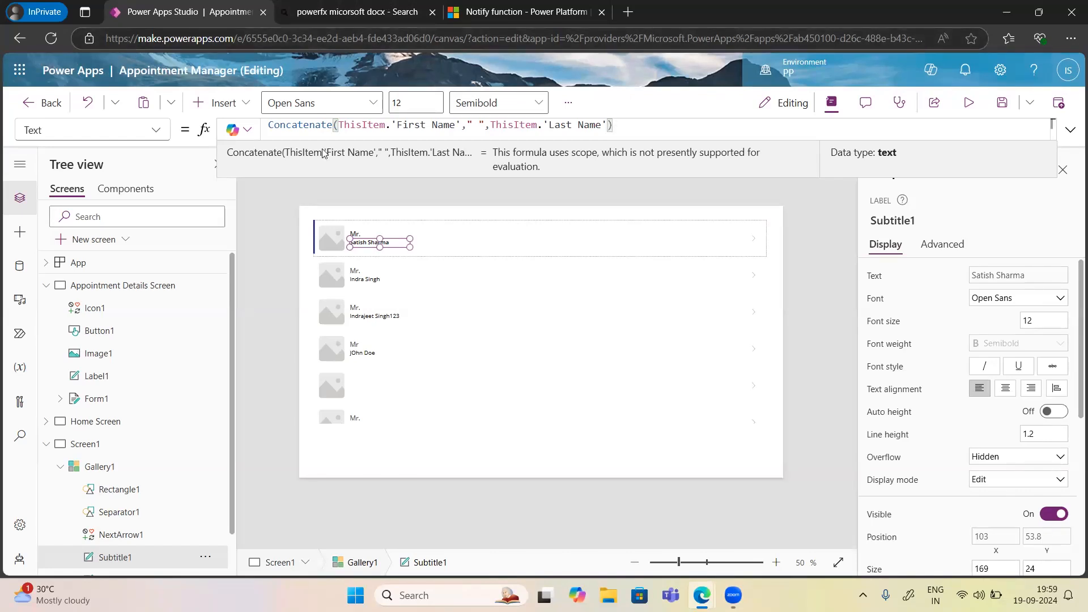
Edit Gallery1's row template and filter the Insert list to 'Text'.
right_click(477, 249)
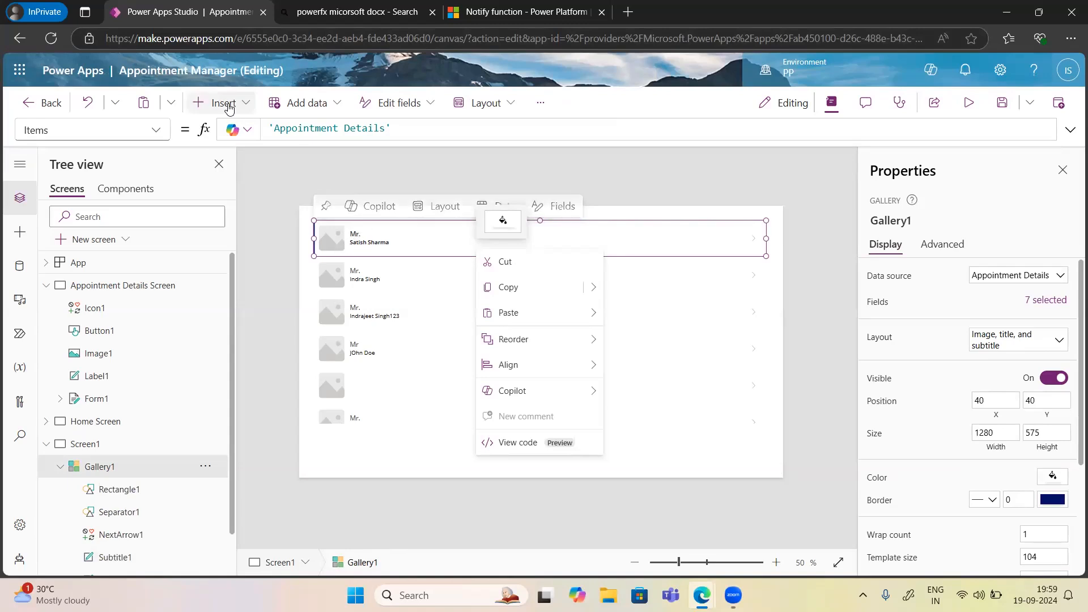
click(229, 106)
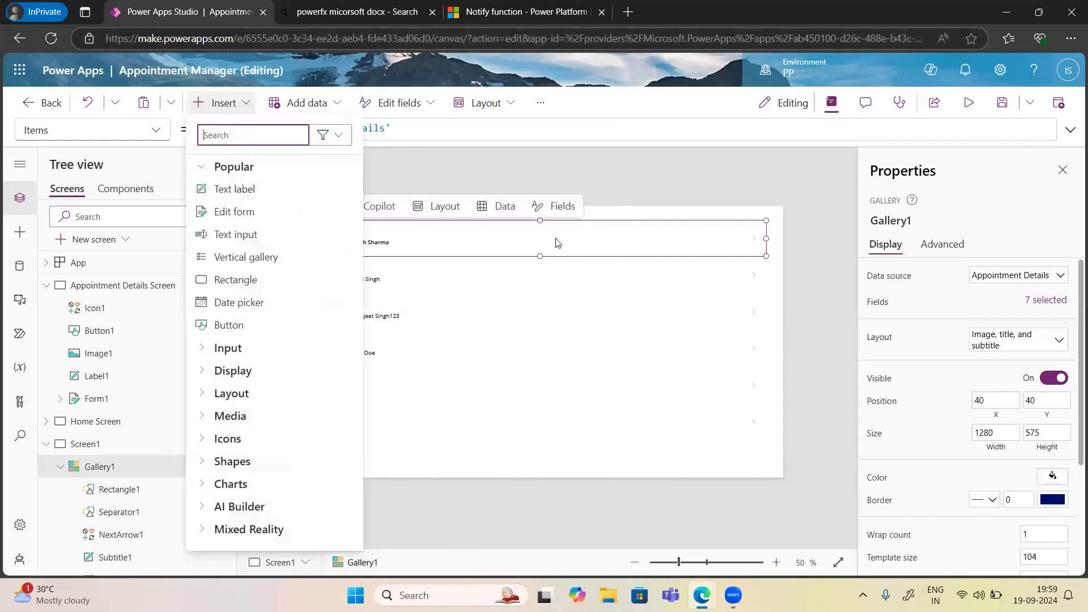
click(781, 337)
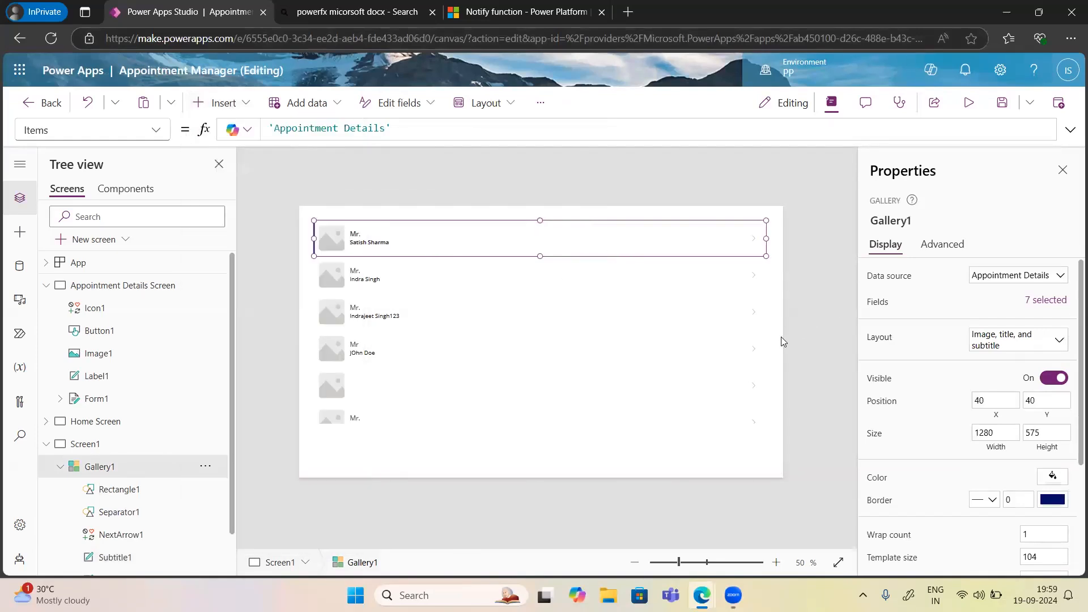
click(781, 337)
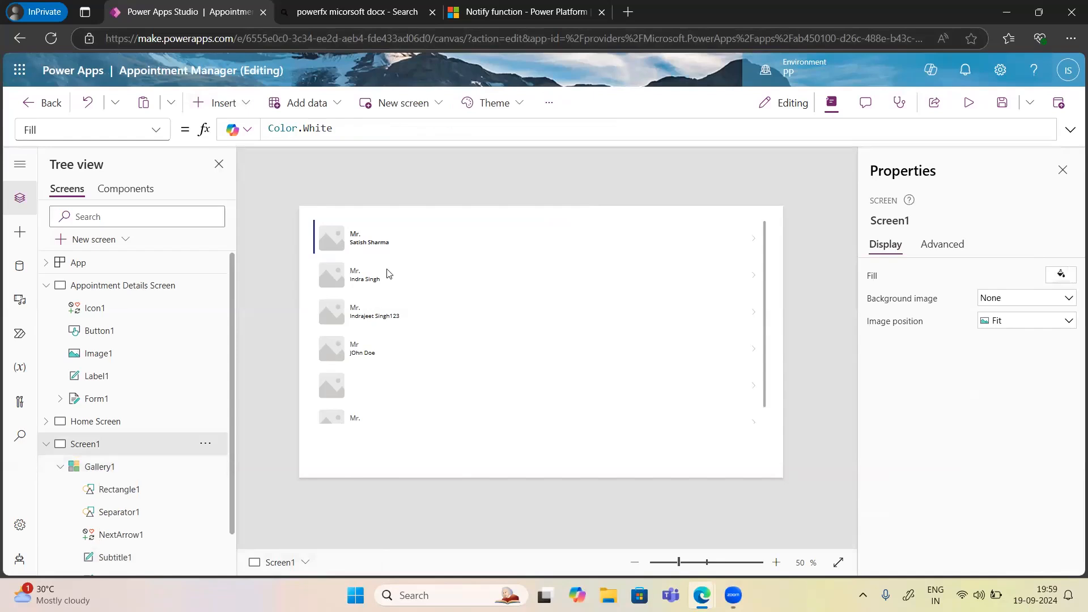
click(458, 268)
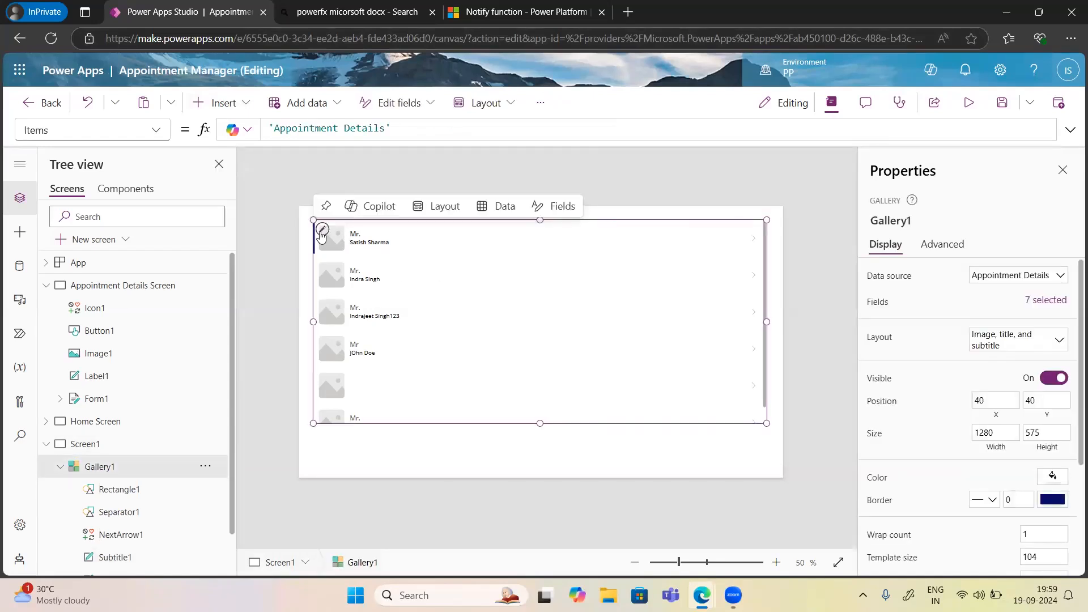
click(321, 232)
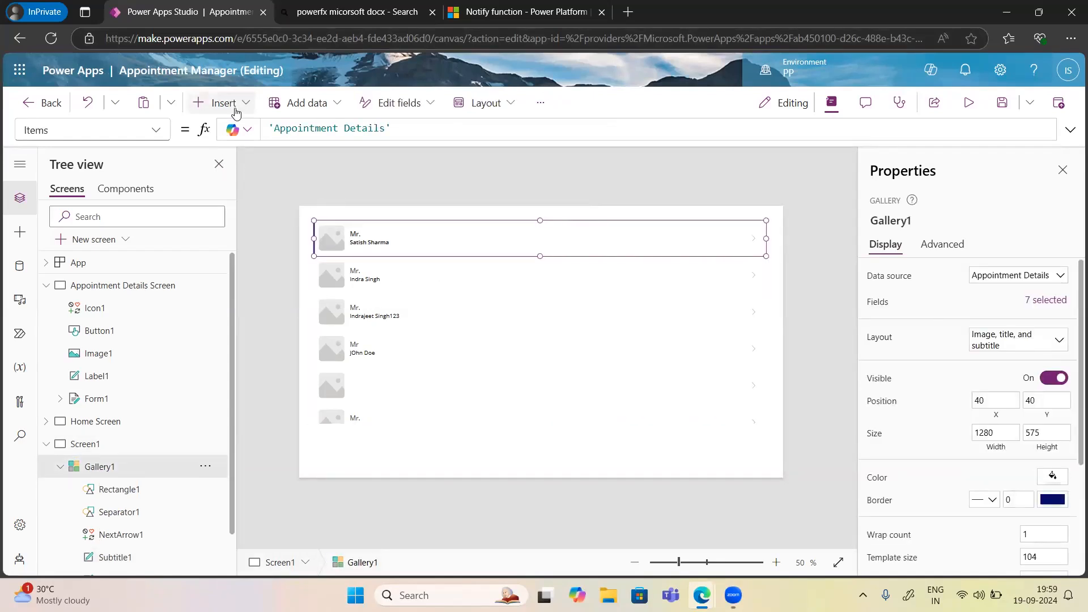
click(236, 113)
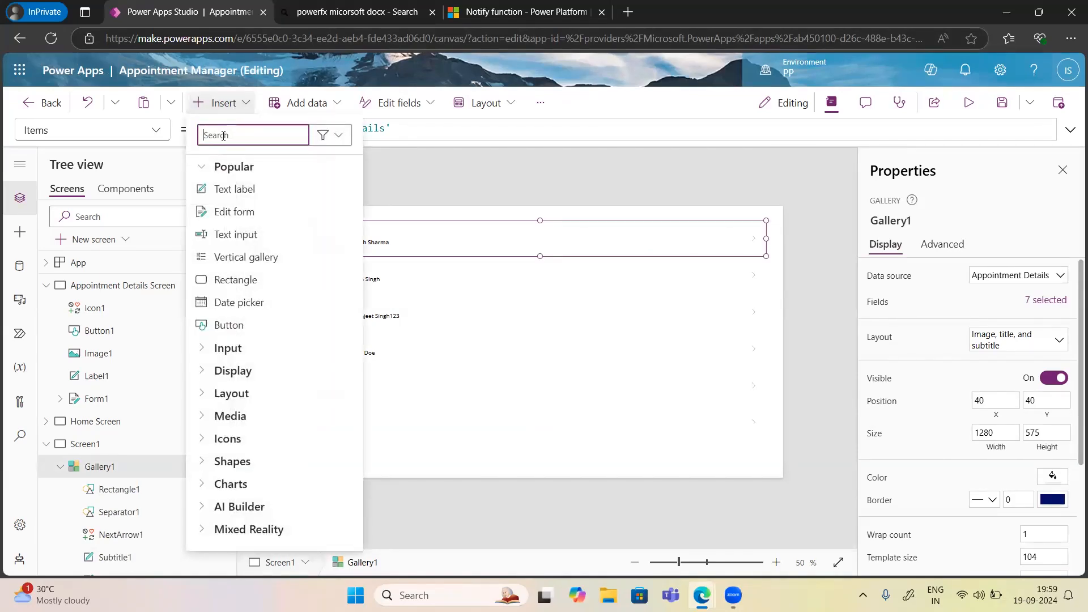
text(Text)
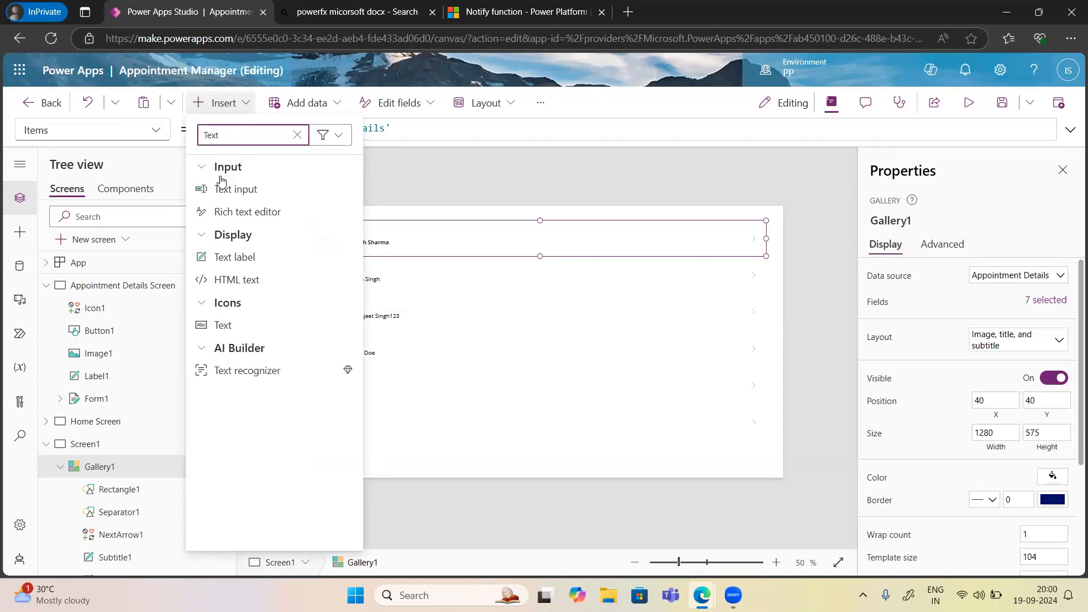
Place a Text label right of each row's name showing ThisItem.'Service Line'.Value.
click(234, 259)
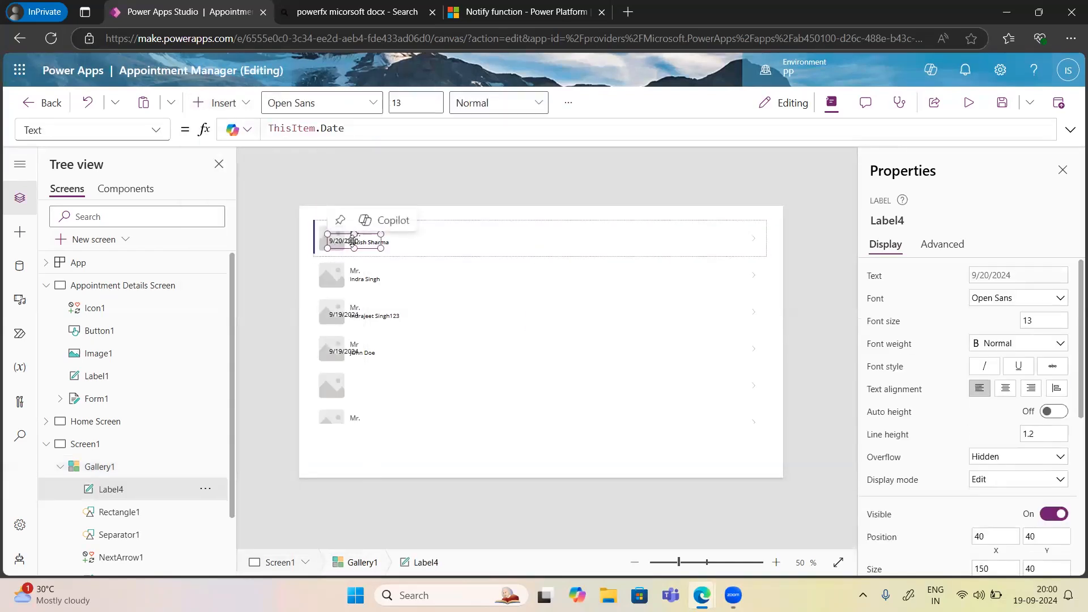
drag(341, 245, 440, 248)
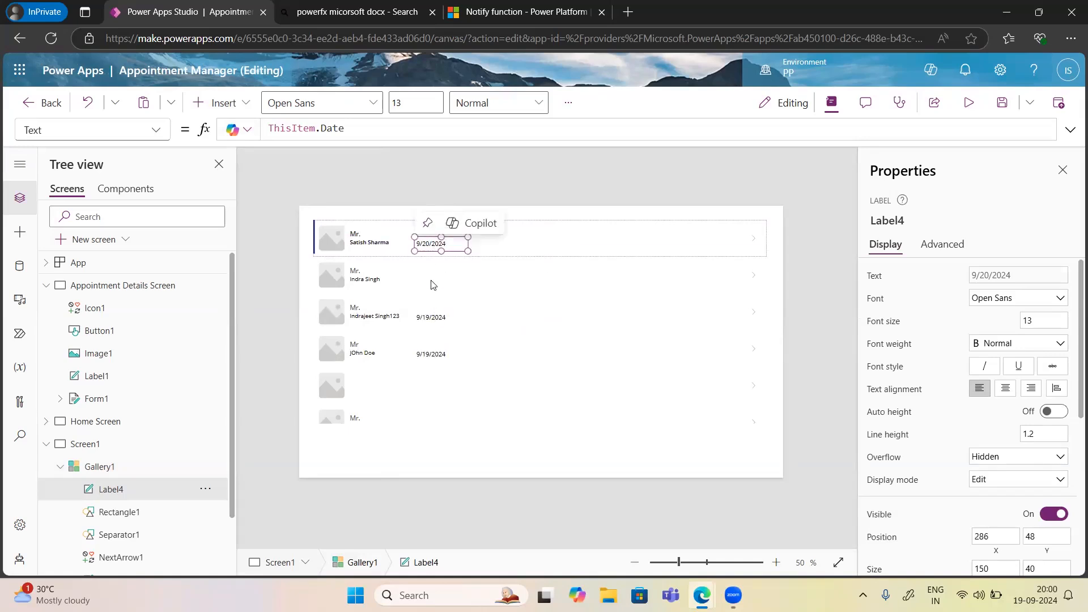
click(347, 129)
key(BackSpace)
key(BackSpace)
key(BackSpace)
key(BackSpace)
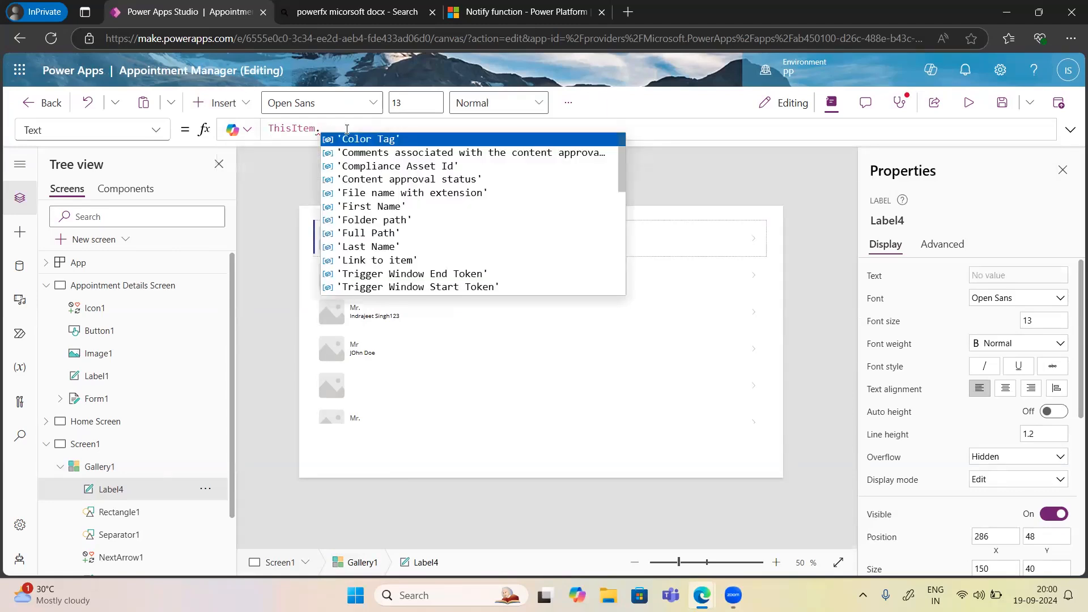
text(ser)
key(Tab)
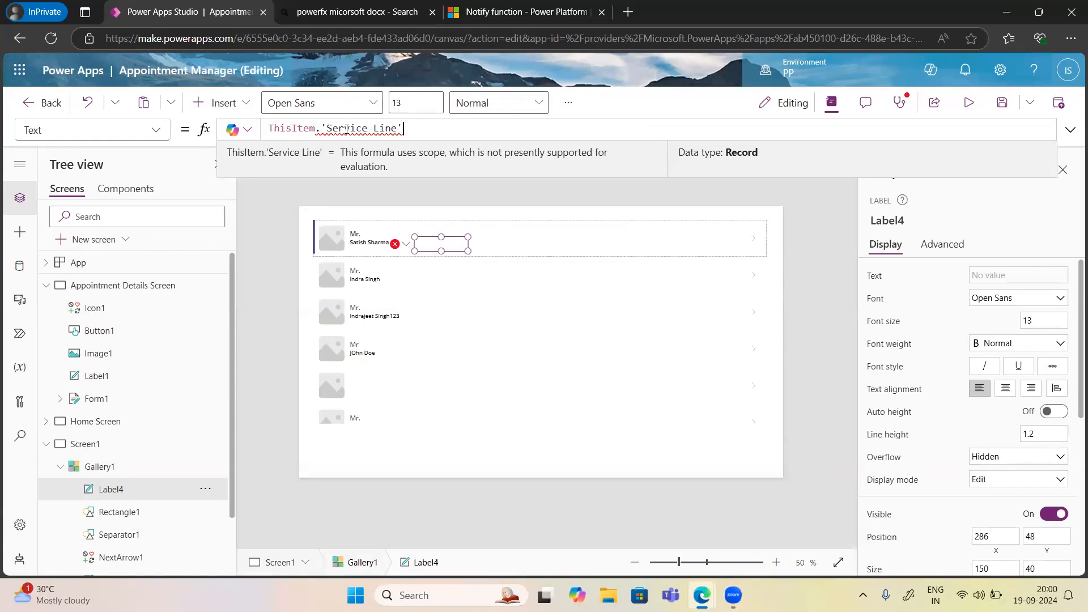
text(.Value)
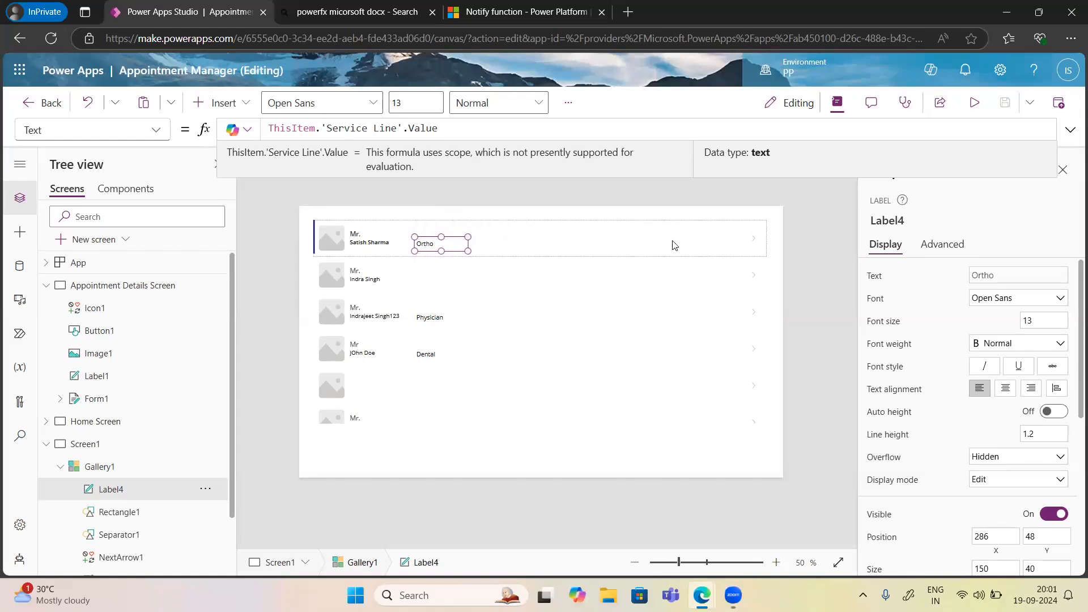
click(541, 248)
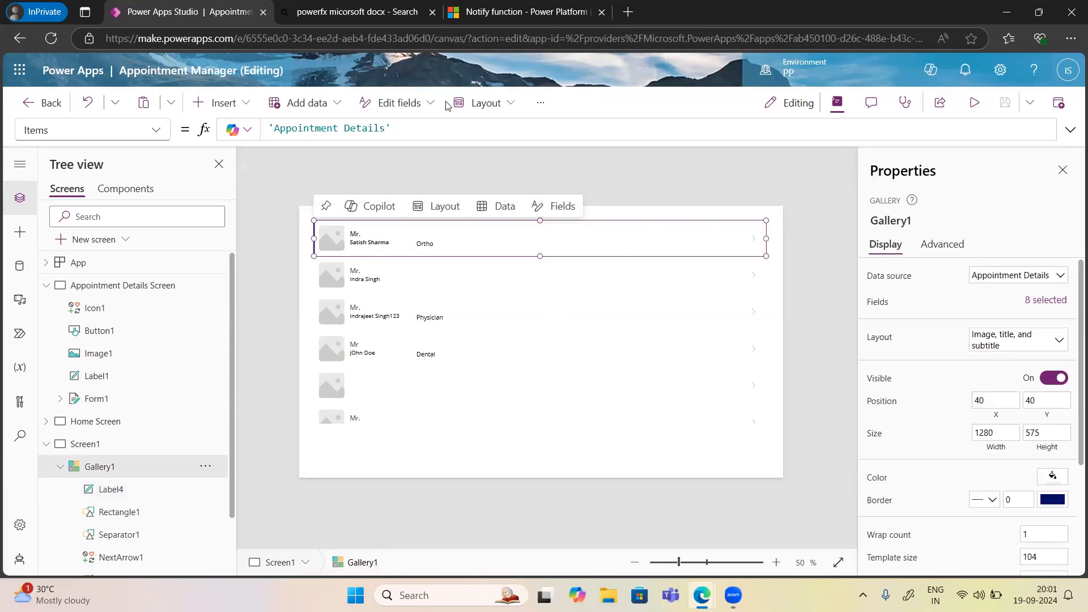
click(422, 86)
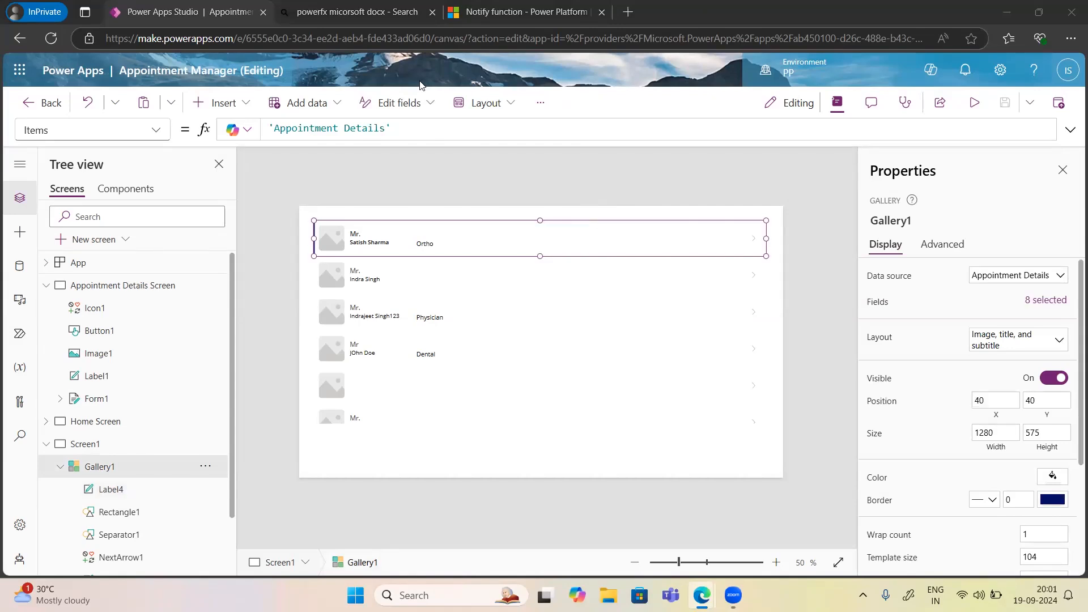
click(755, 243)
click(754, 241)
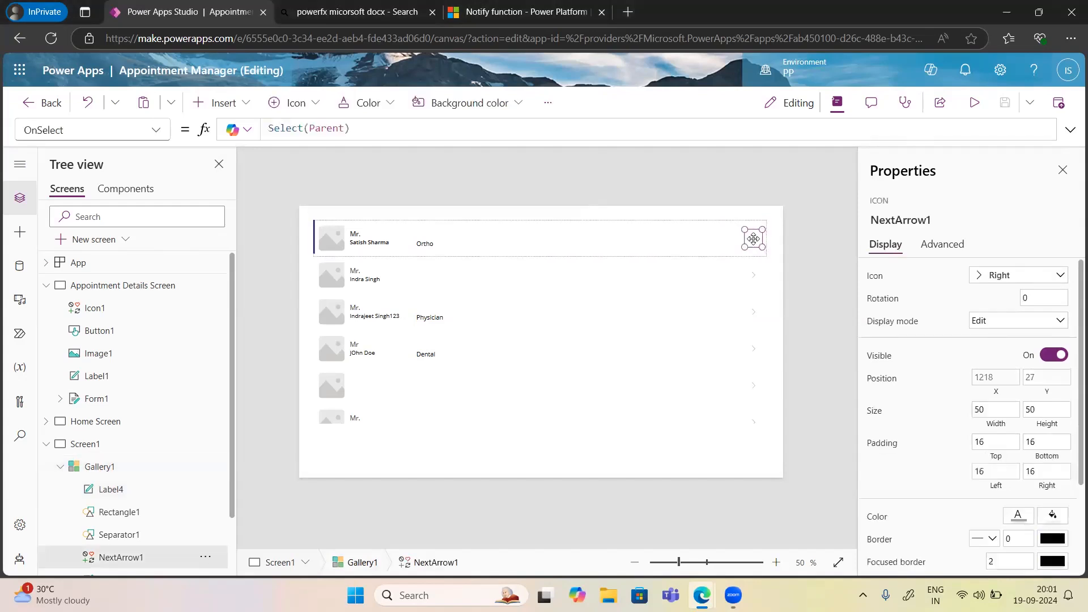
drag(375, 137, 269, 121)
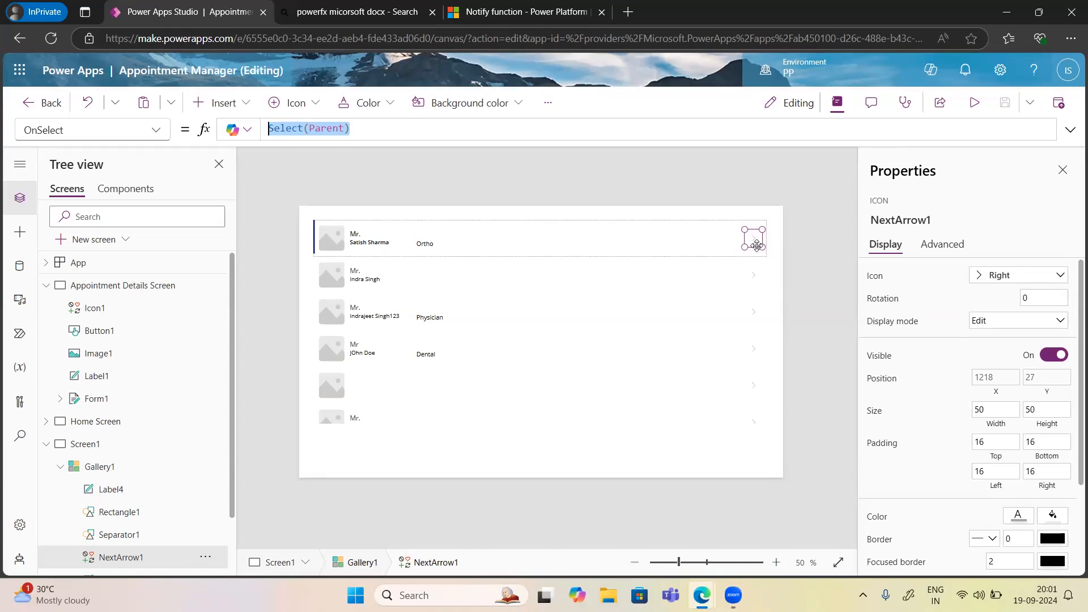
click(425, 247)
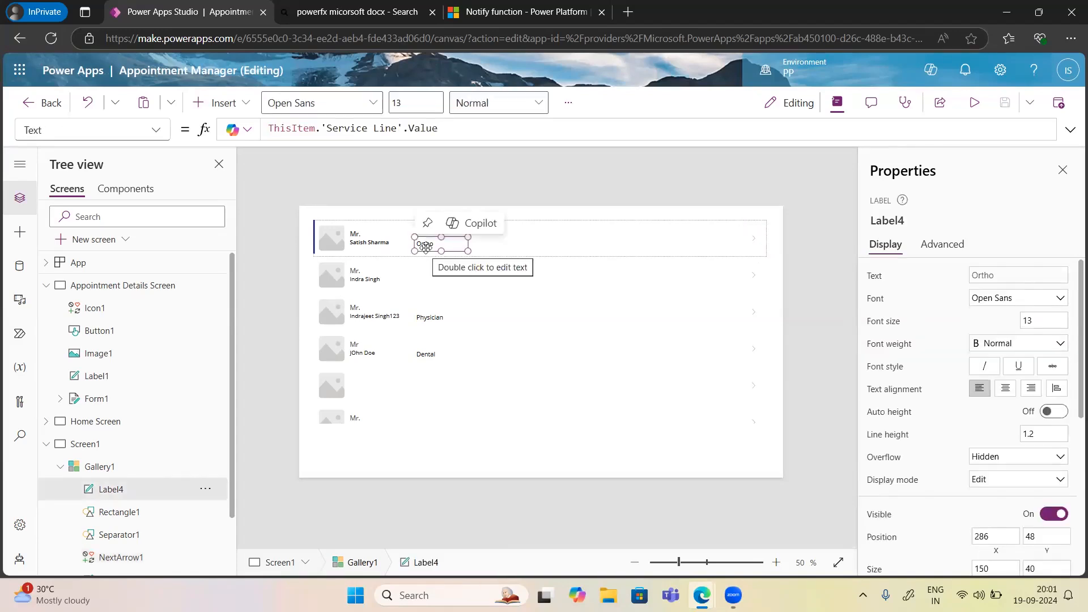
click(378, 244)
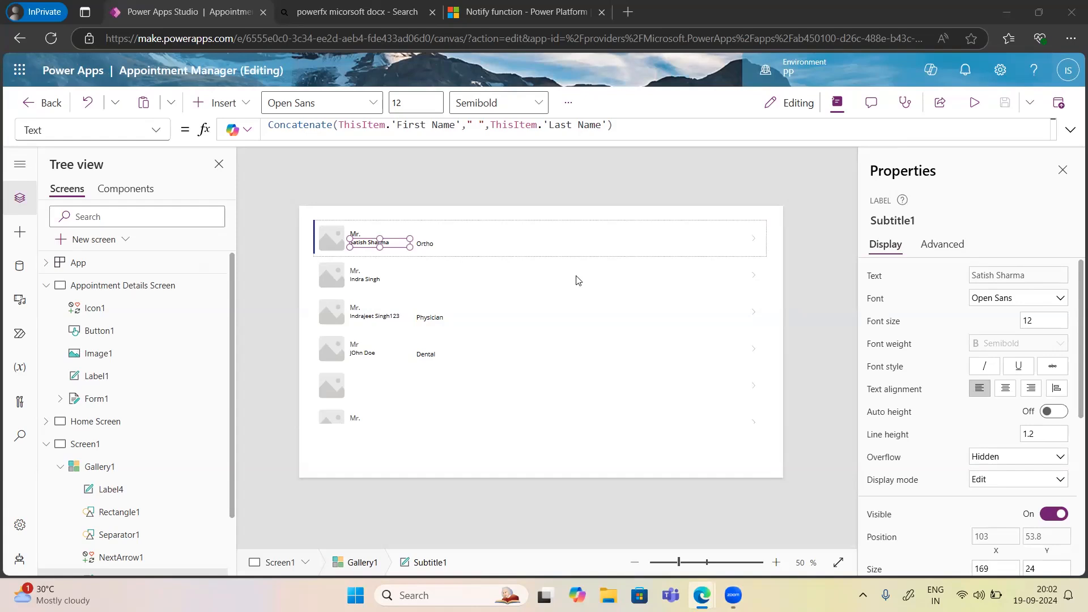
Reselect Gallery1, edit its row template, and bring up the Insert controls list.
mouse_move(359, 241)
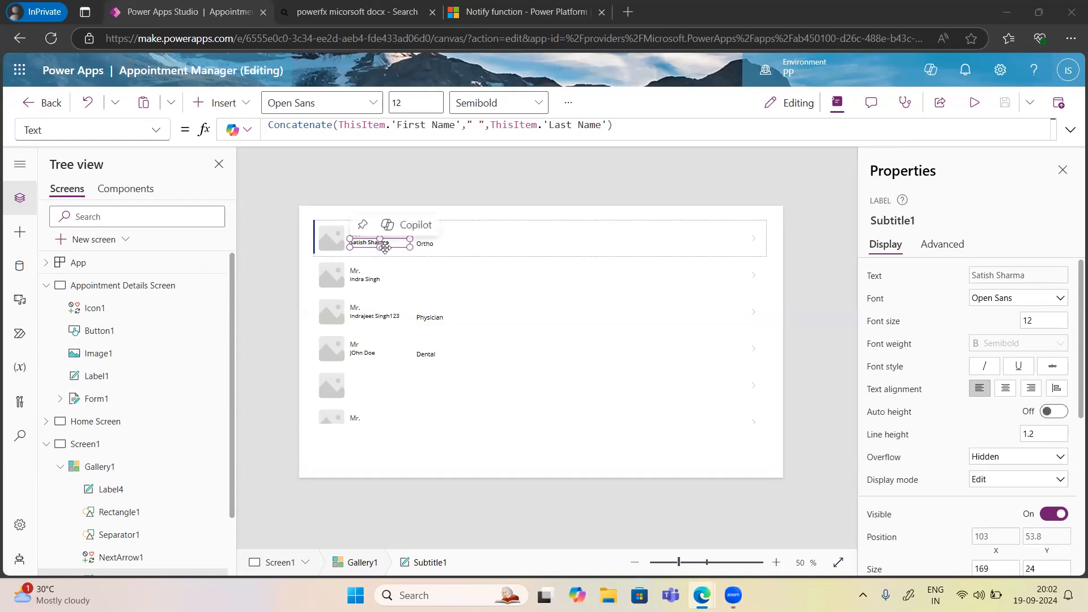
click(457, 245)
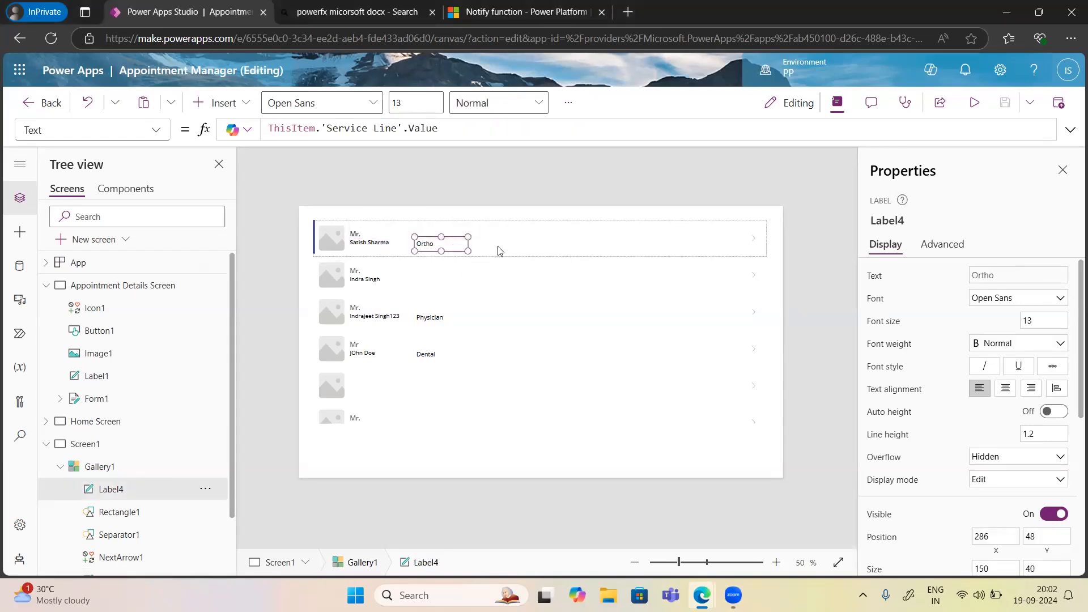
click(499, 250)
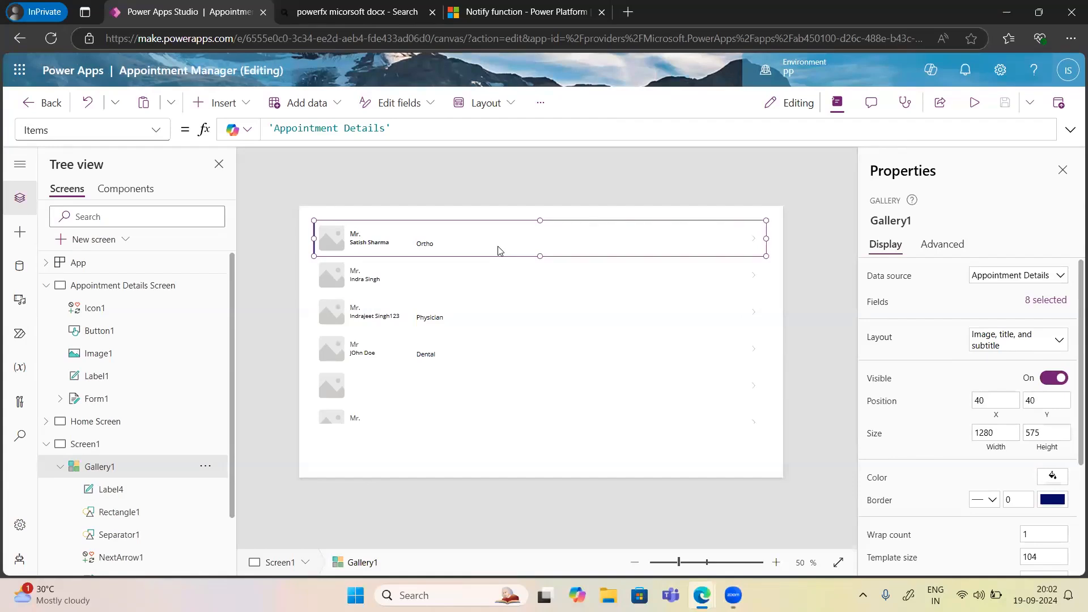
click(775, 370)
click(697, 350)
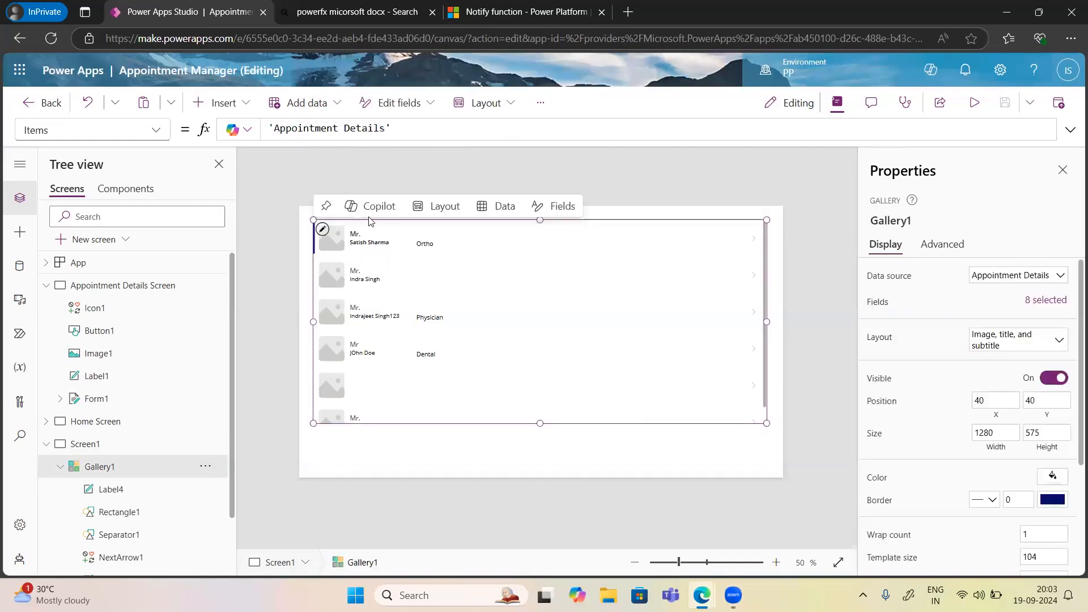
click(322, 230)
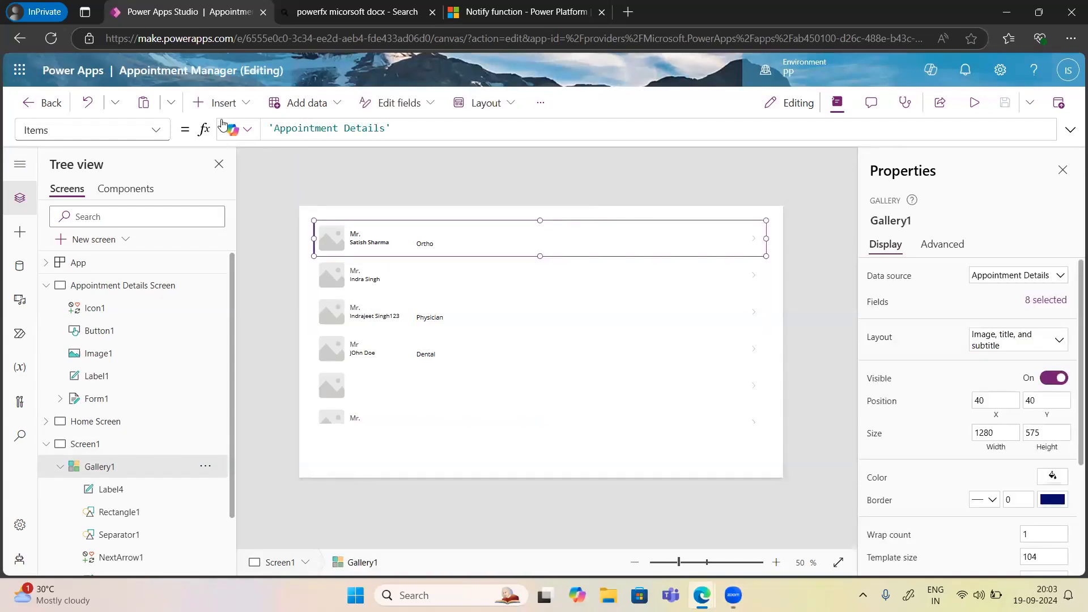
click(221, 103)
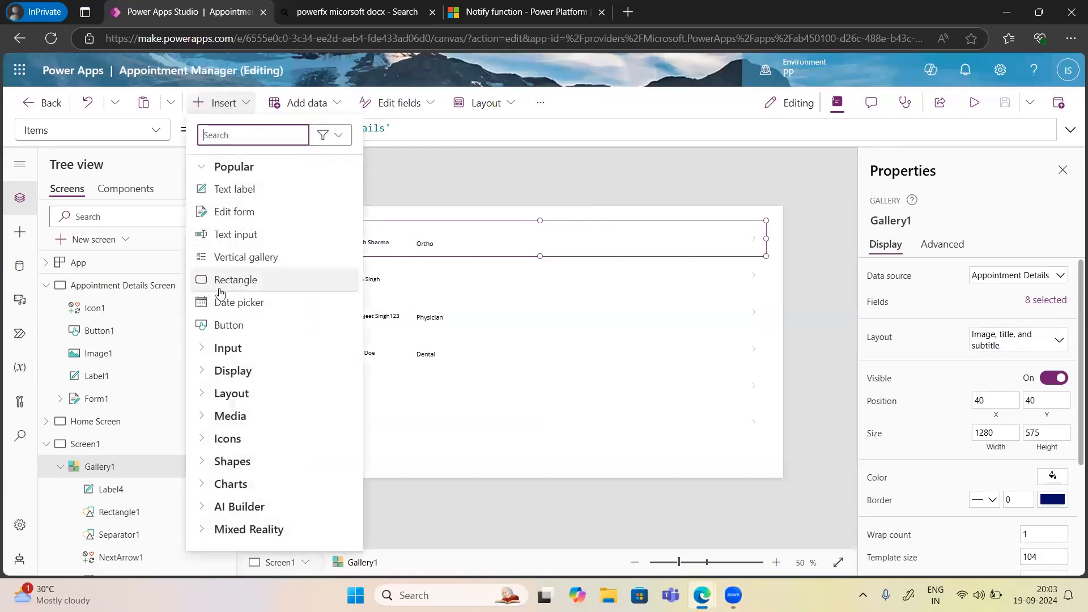
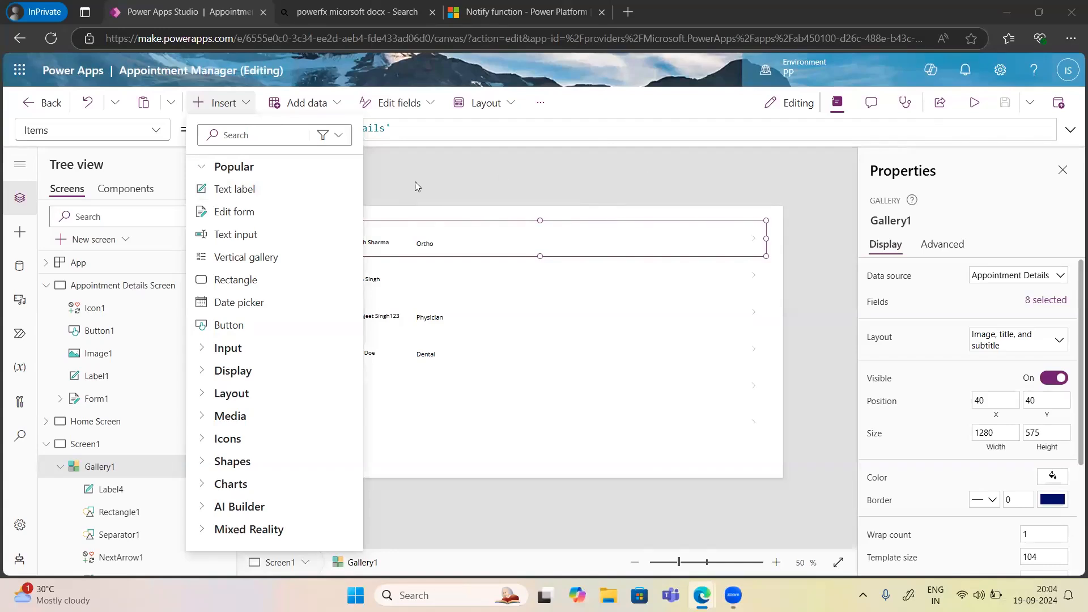
Add an Edit pencil icon to Gallery1's rows, move it to the row's right edge, and preview.
click(239, 135)
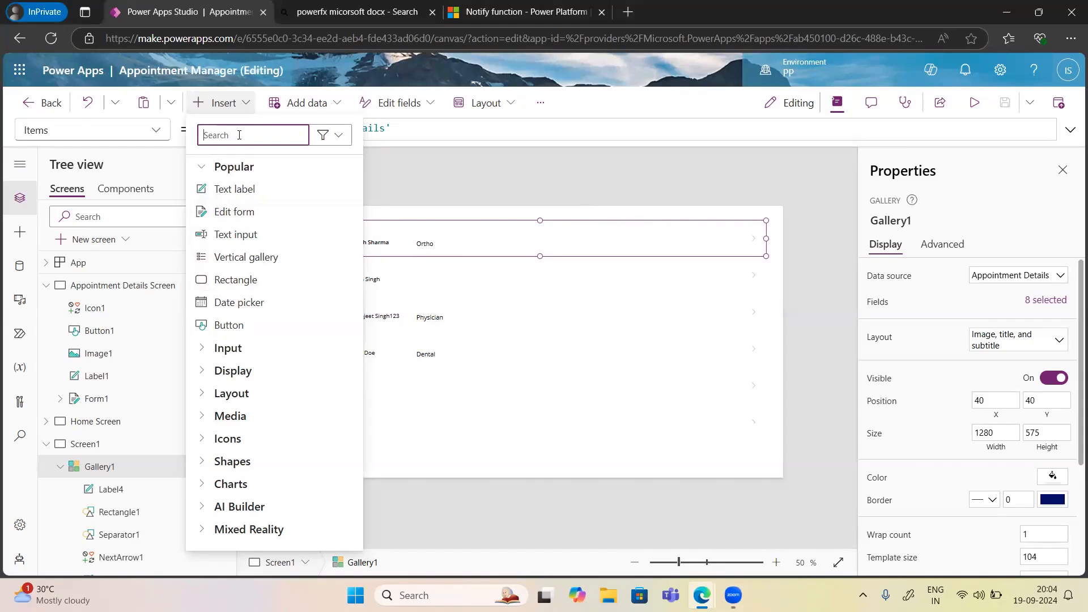
text(Edit)
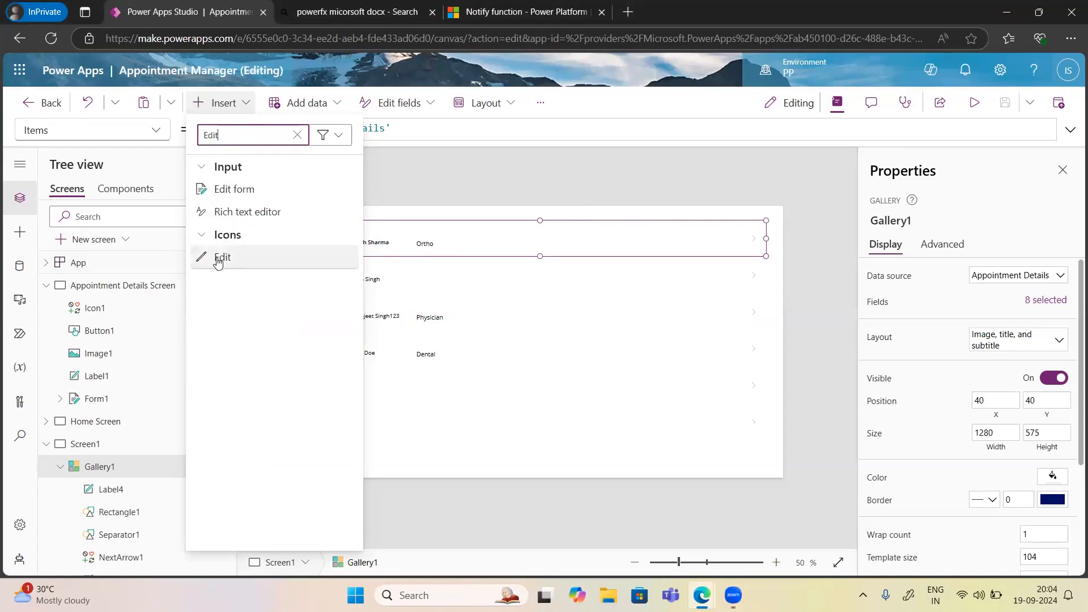
click(218, 260)
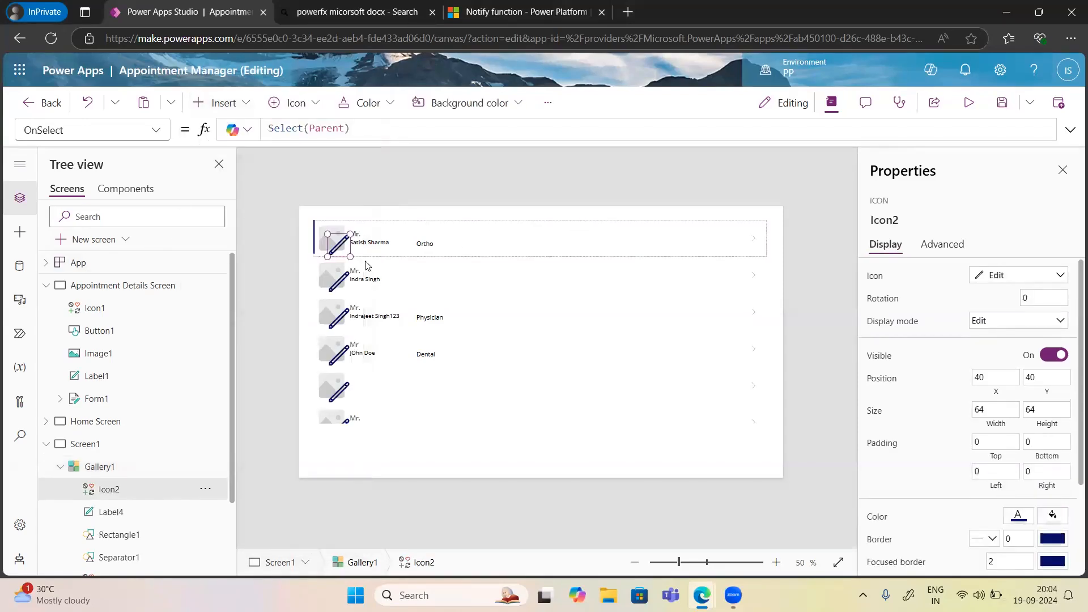
drag(332, 249, 695, 237)
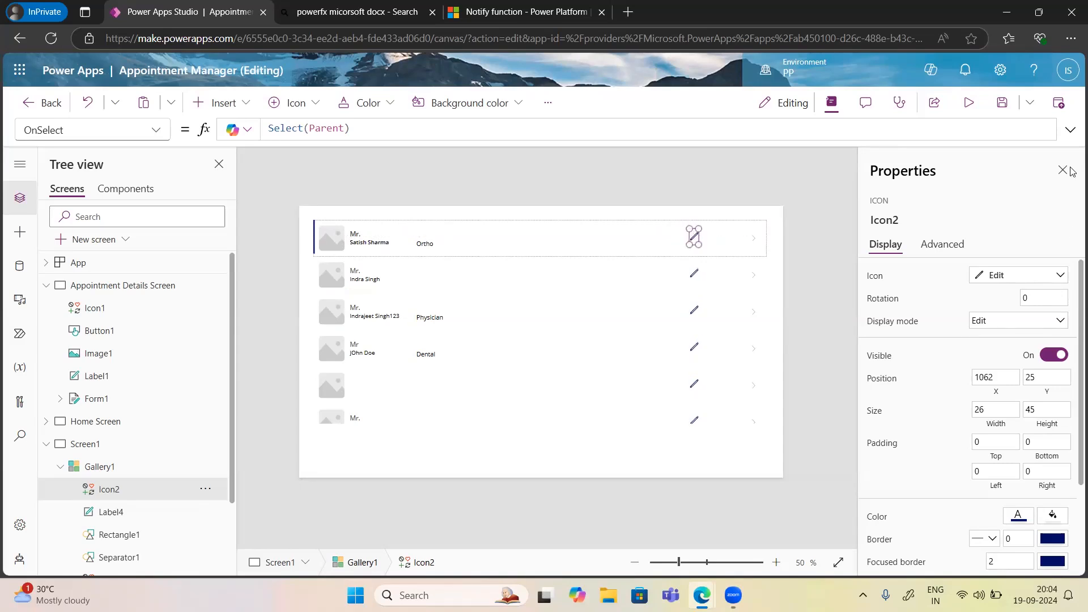
click(969, 103)
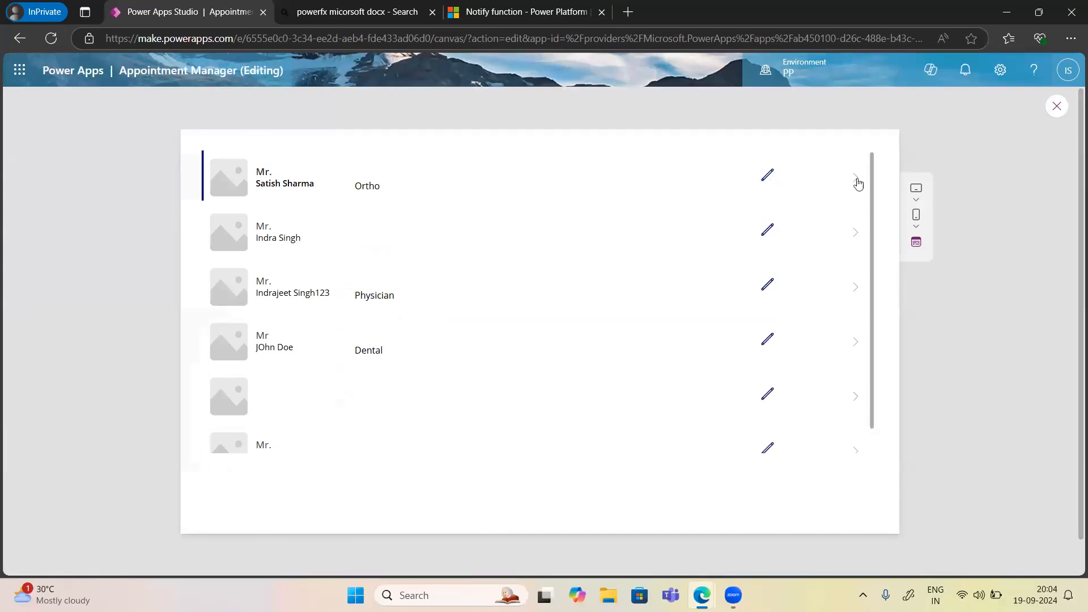
Exit the app preview and dismiss the 'Did you know?' tip.
right_click(1053, 112)
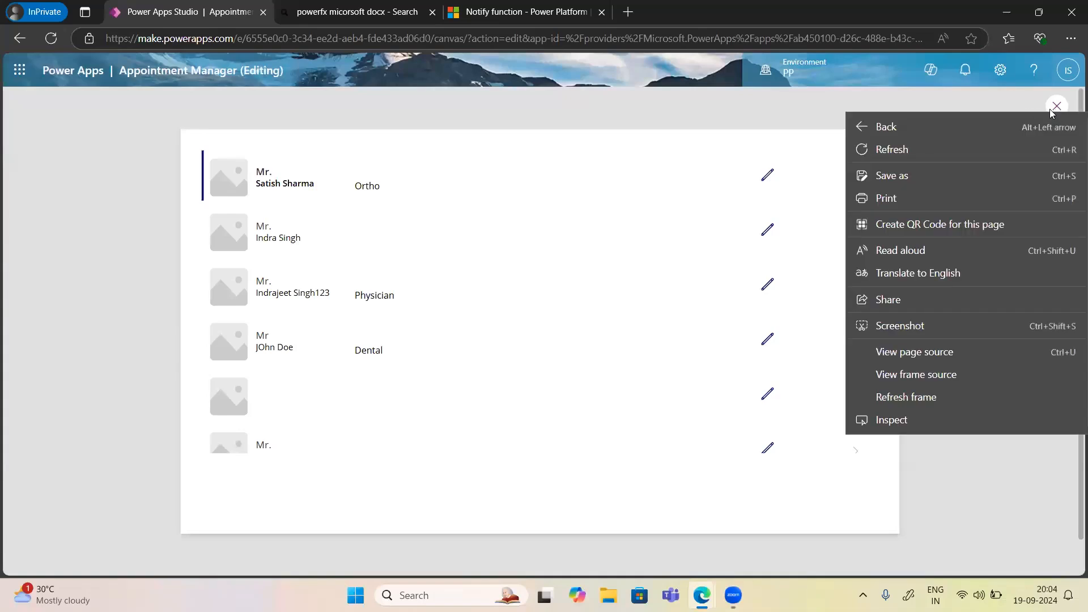
click(1051, 110)
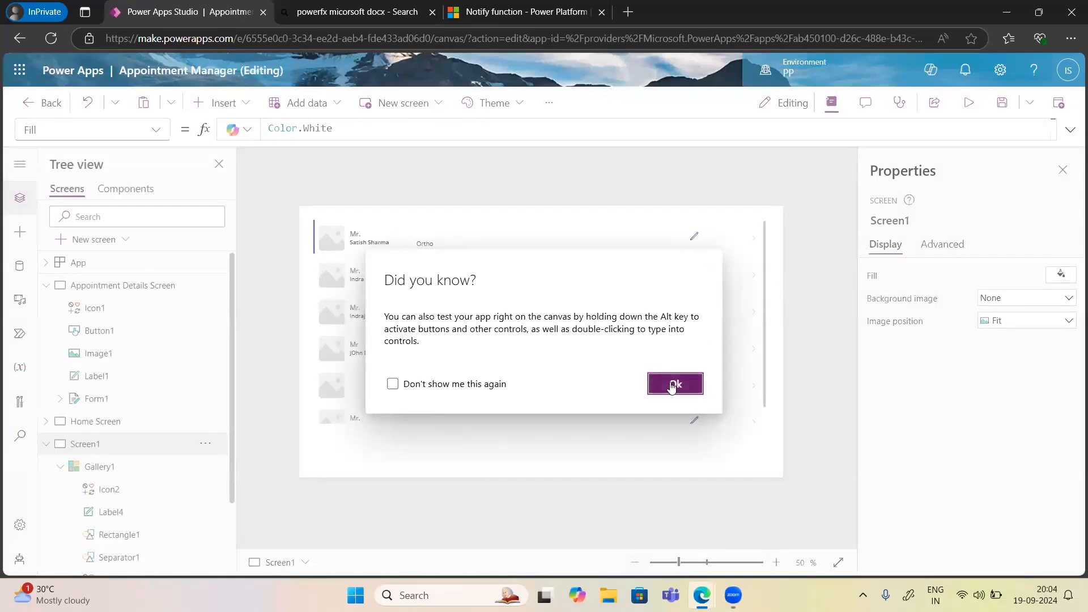
click(670, 384)
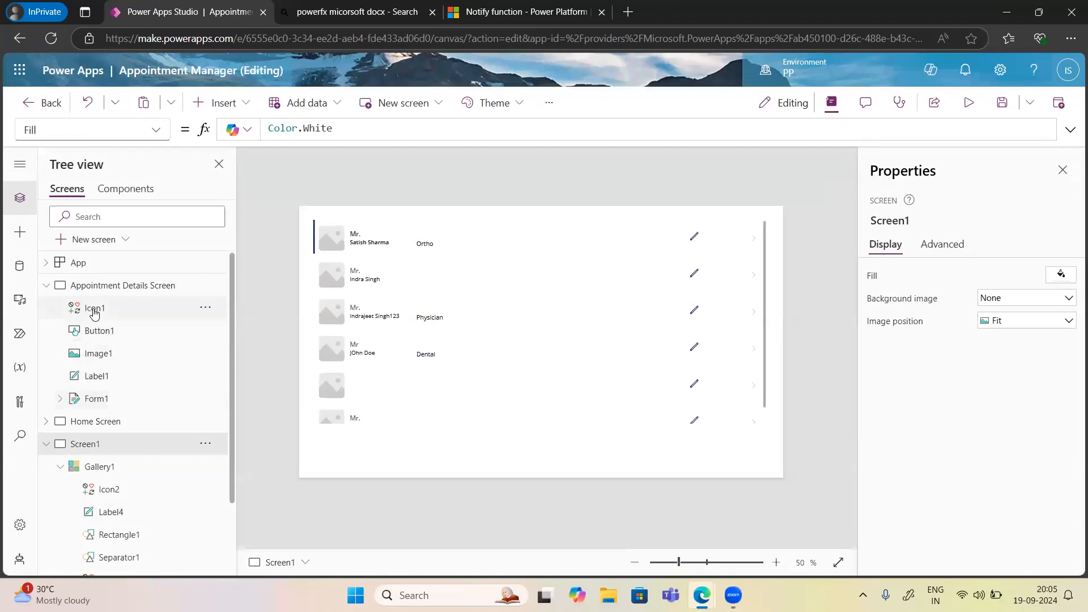
Check Form1's DefaultMode, then select Gallery1's pencil icon (Icon2) to show its OnSelect formula.
click(98, 404)
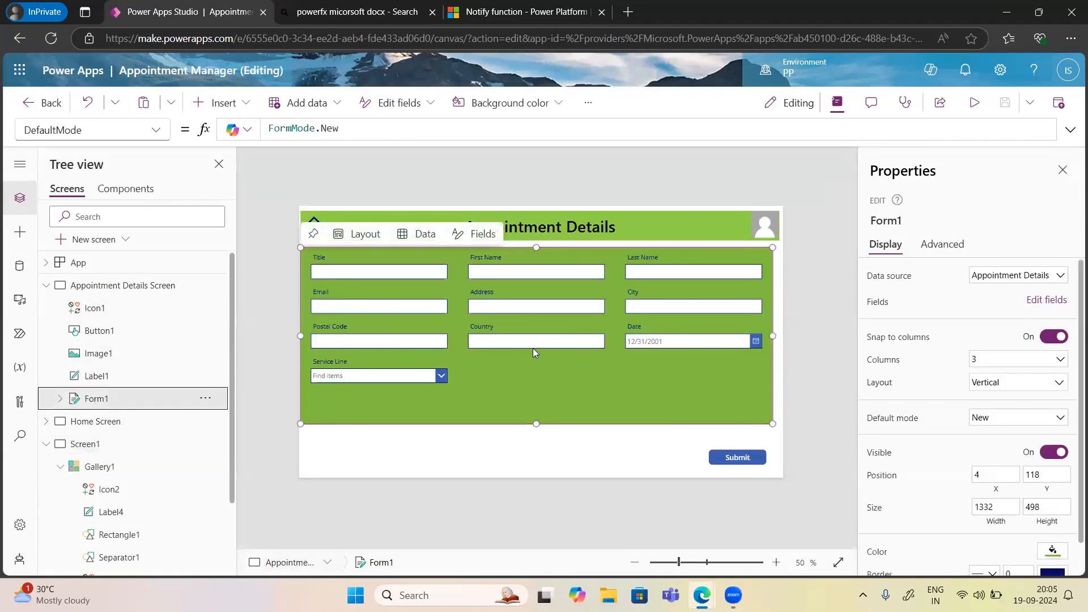
click(344, 128)
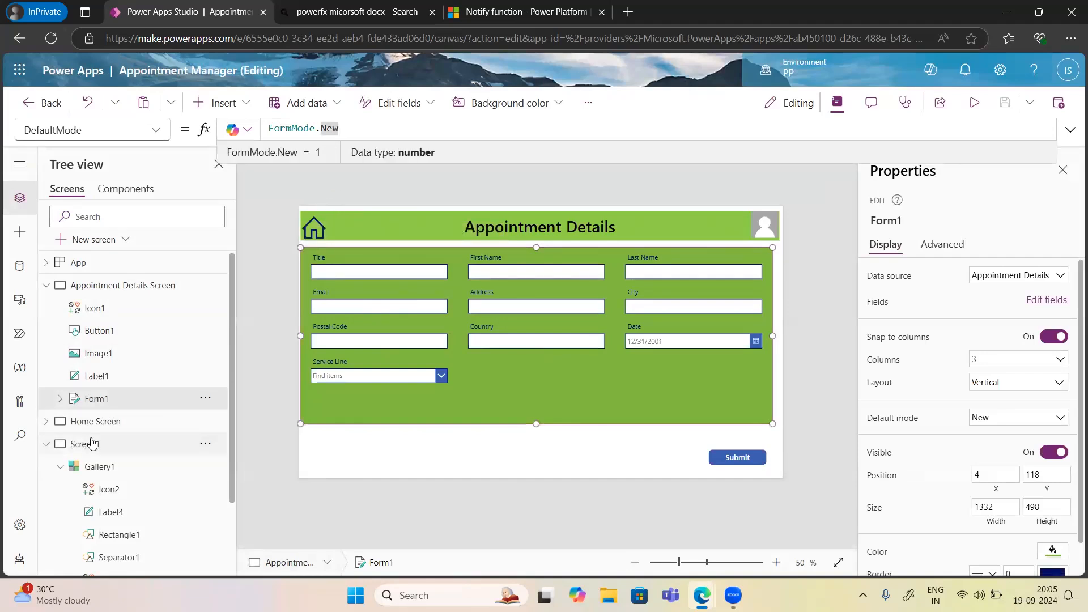
click(97, 472)
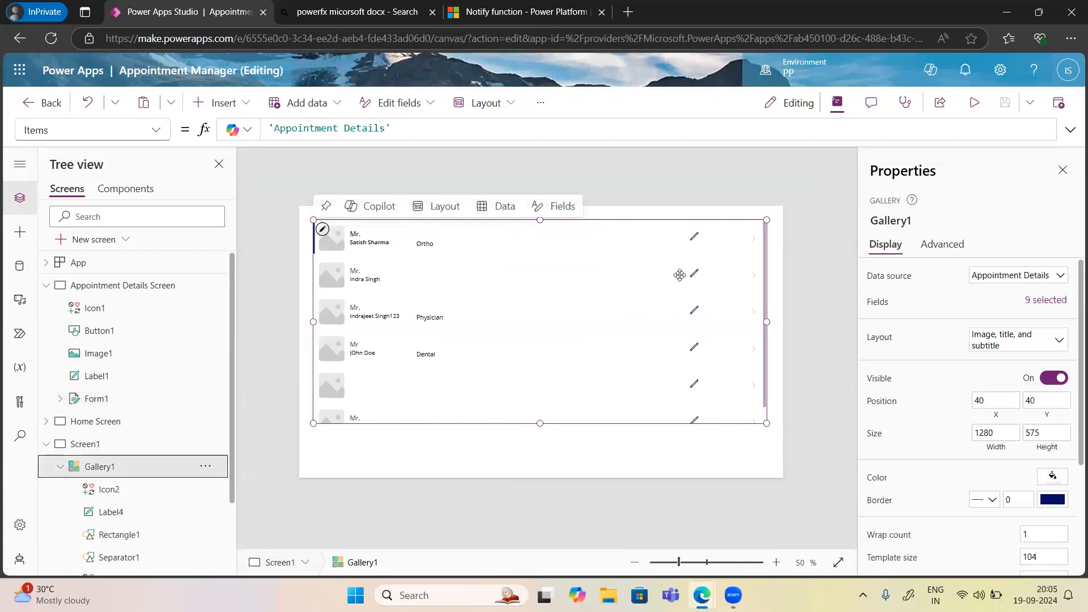
click(695, 238)
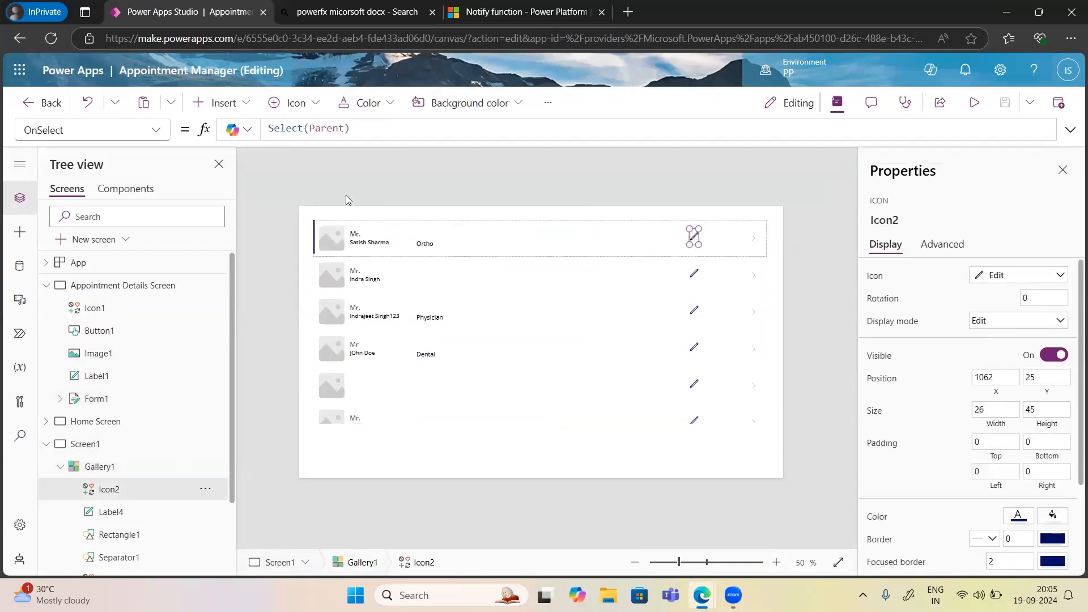
Replace Icon2's Select(Parent) OnSelect with EditForm(Form1);.
click(362, 128)
key(ctrl+a)
text(Se)
key(BackSpace)
key(BackSpace)
text(Edi)
key(Tab)
text(())
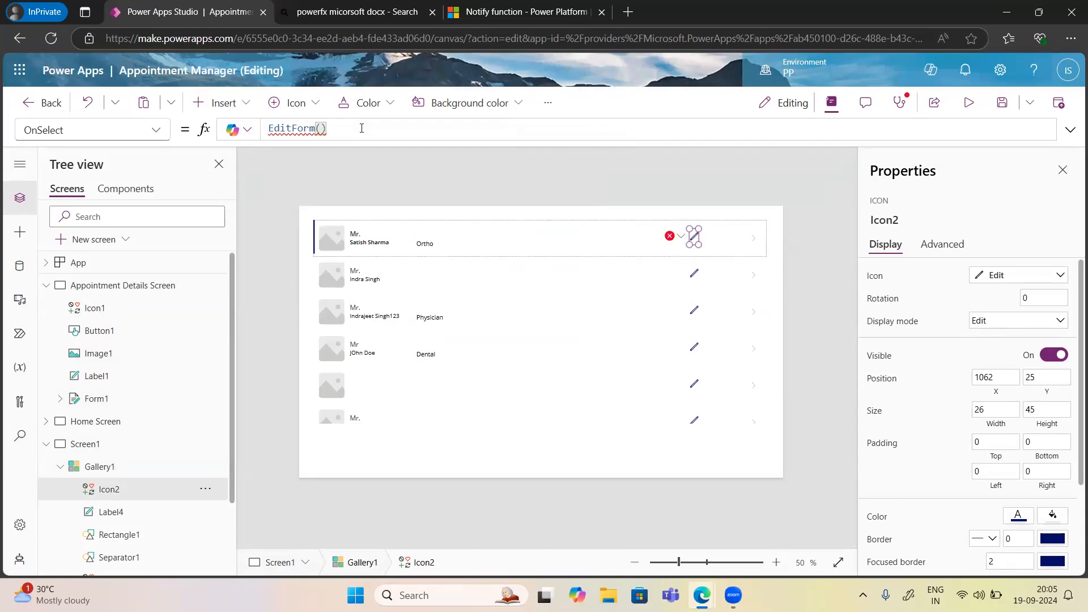
key(Left)
text(Form1)
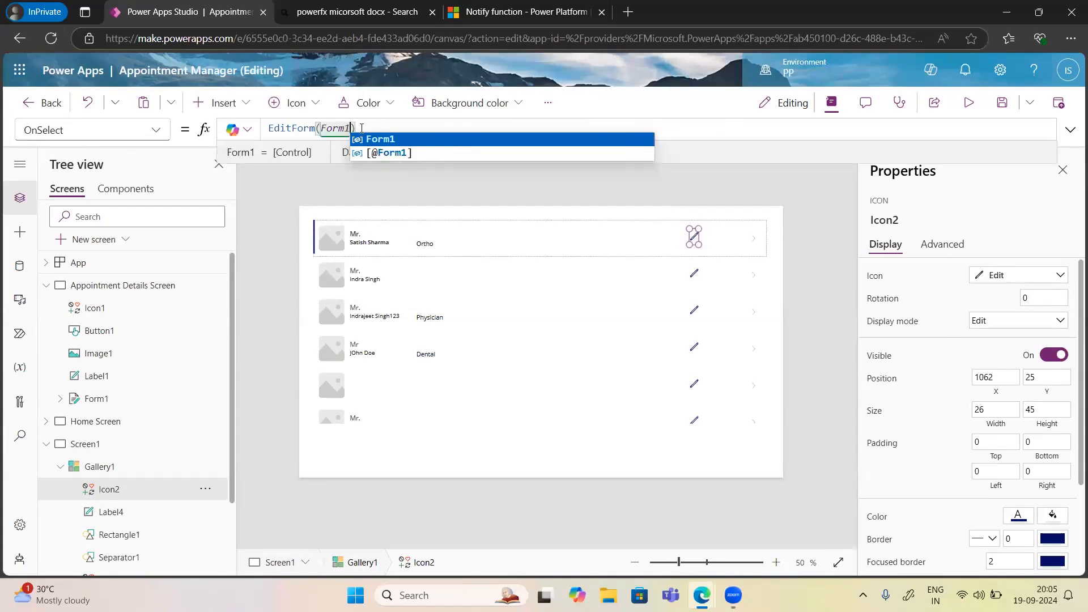
text();)
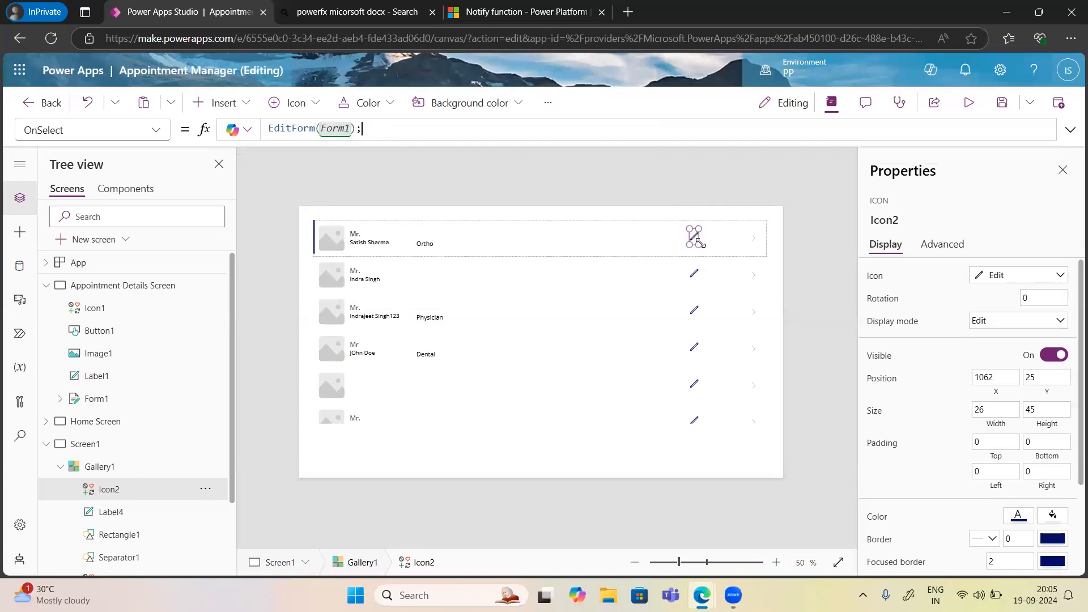
Append Navigate('Appointment Details Screen', ScreenTransition.Cover, {SelectedItem: Gallery1.Selected}).
text(Na)
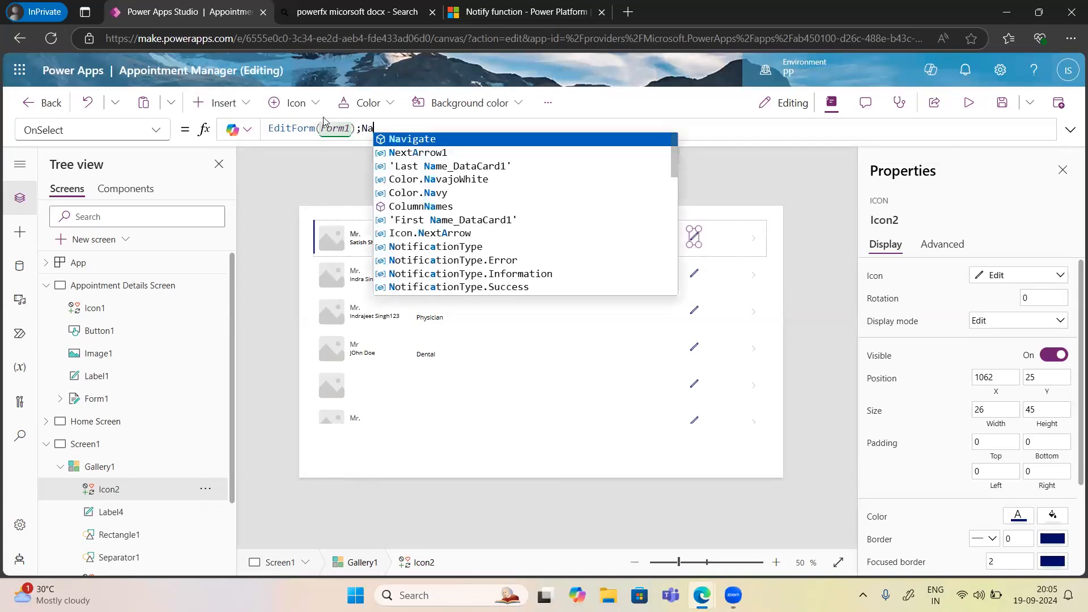
text(vigate)
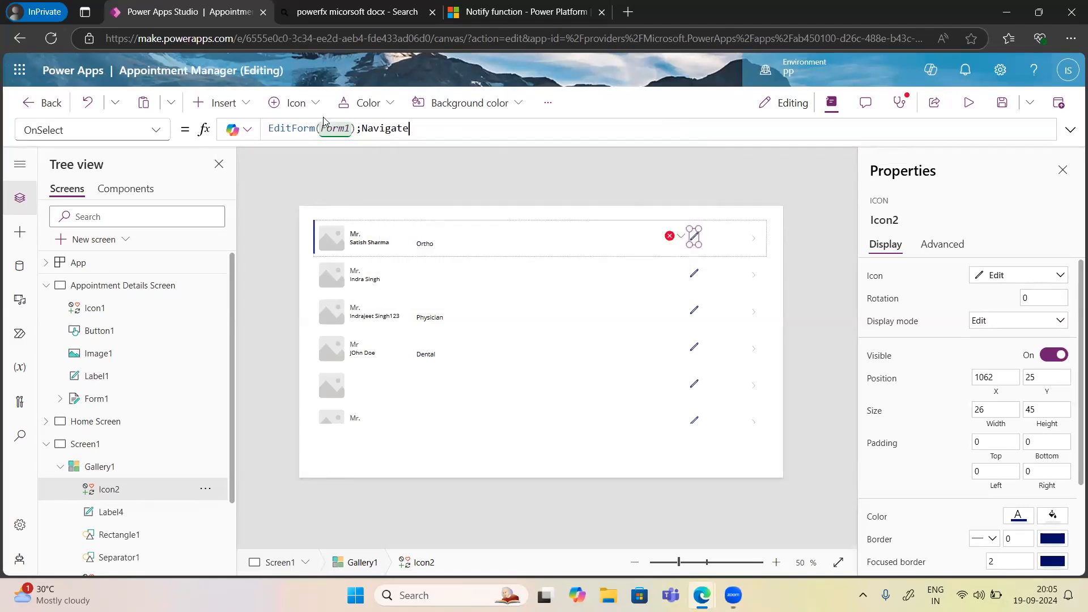
text(()
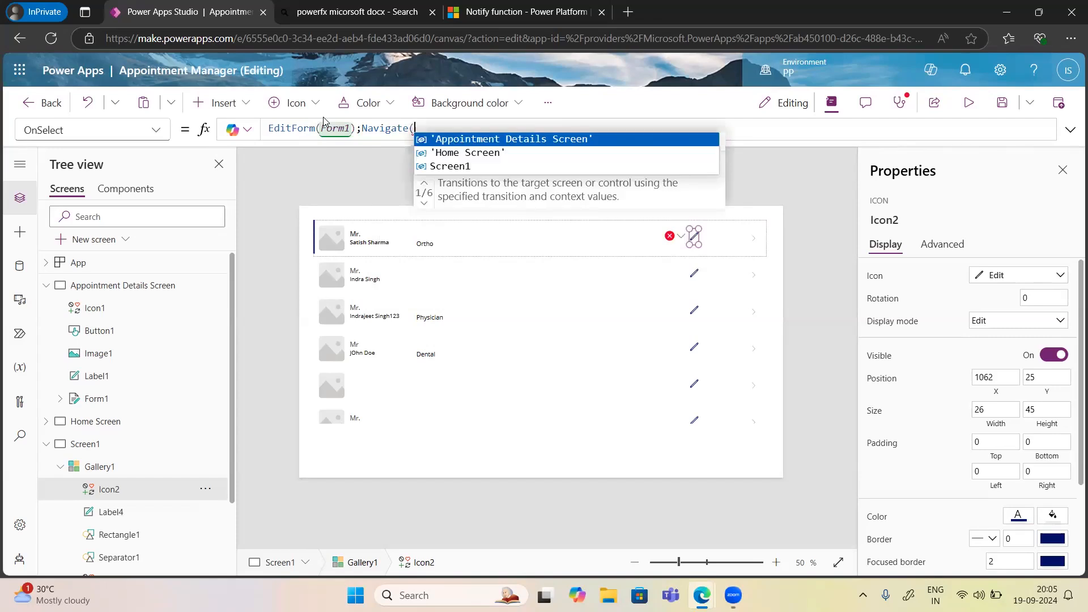
key(Tab)
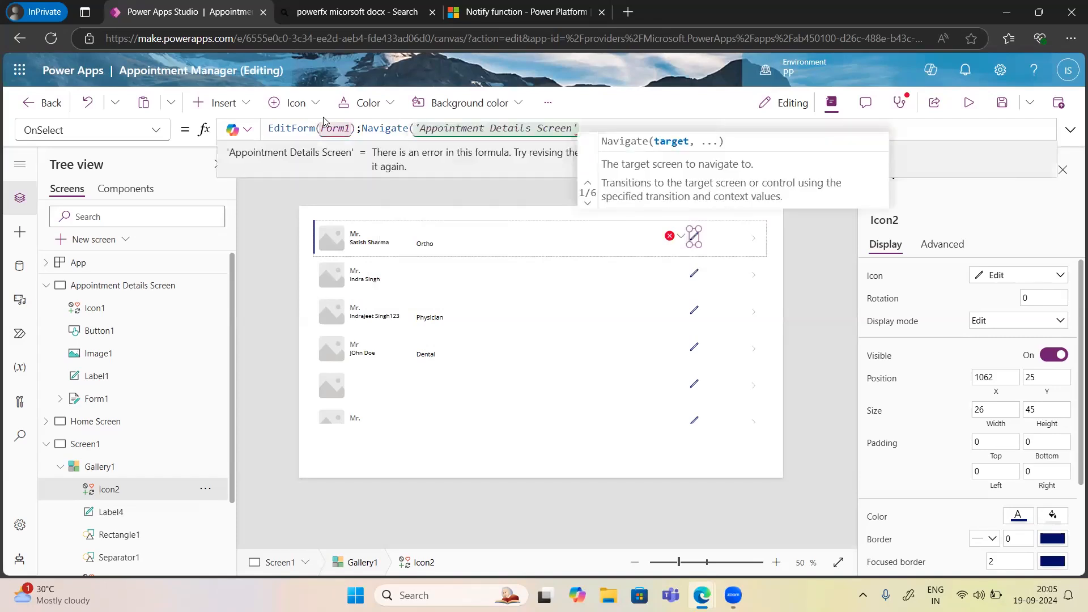
text(,)
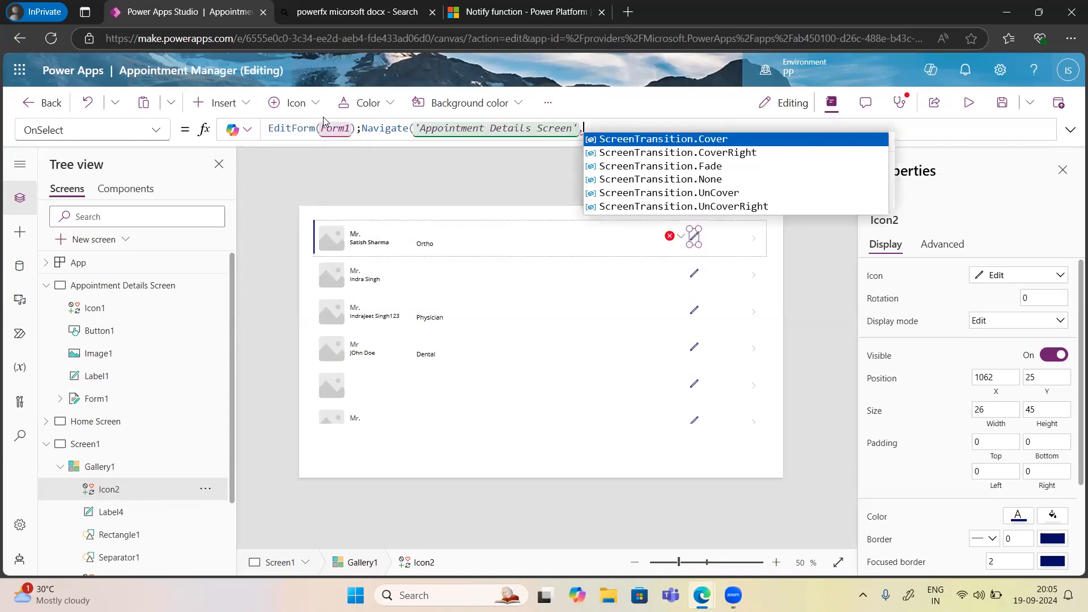
key(Tab)
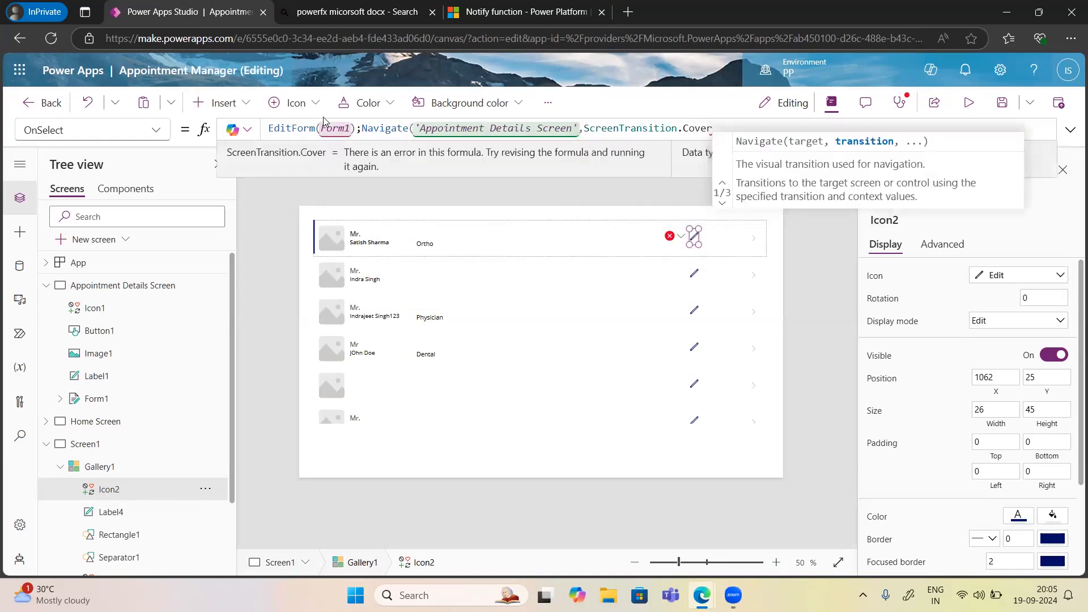
text(,)
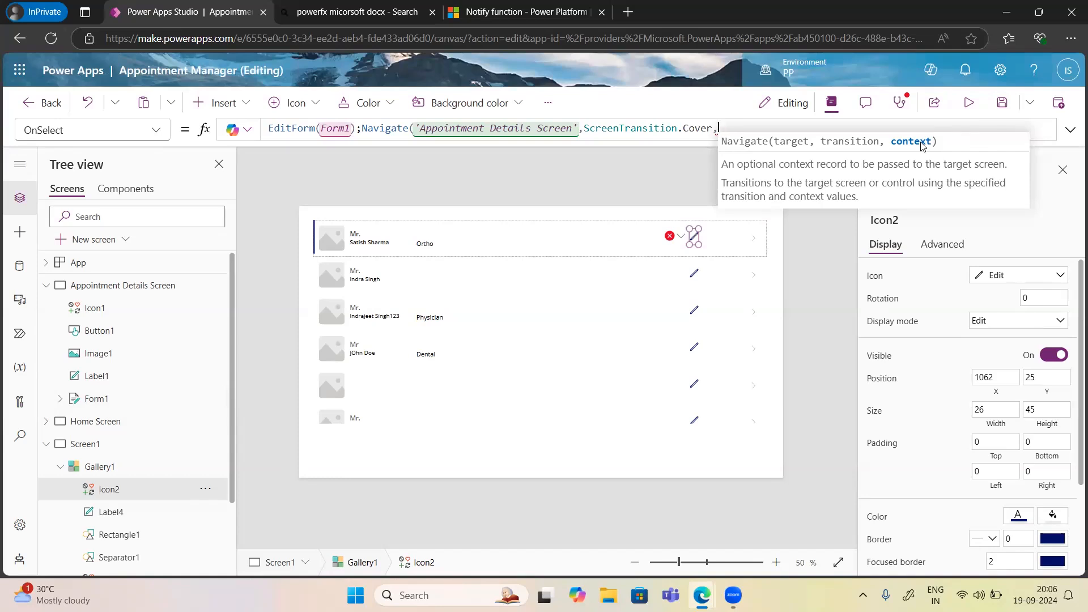
text({)
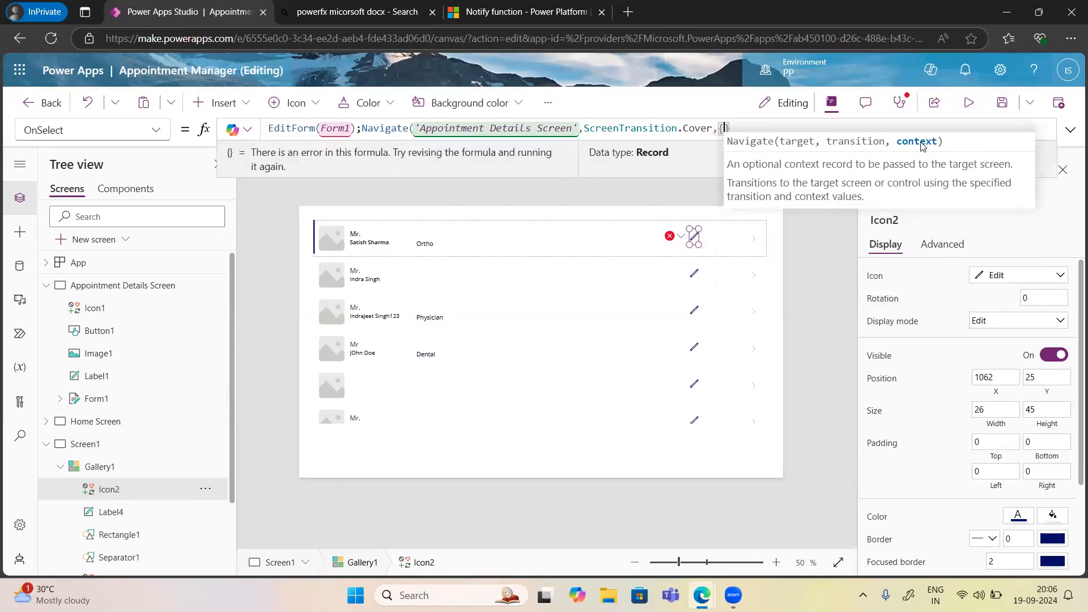
text(Selected)
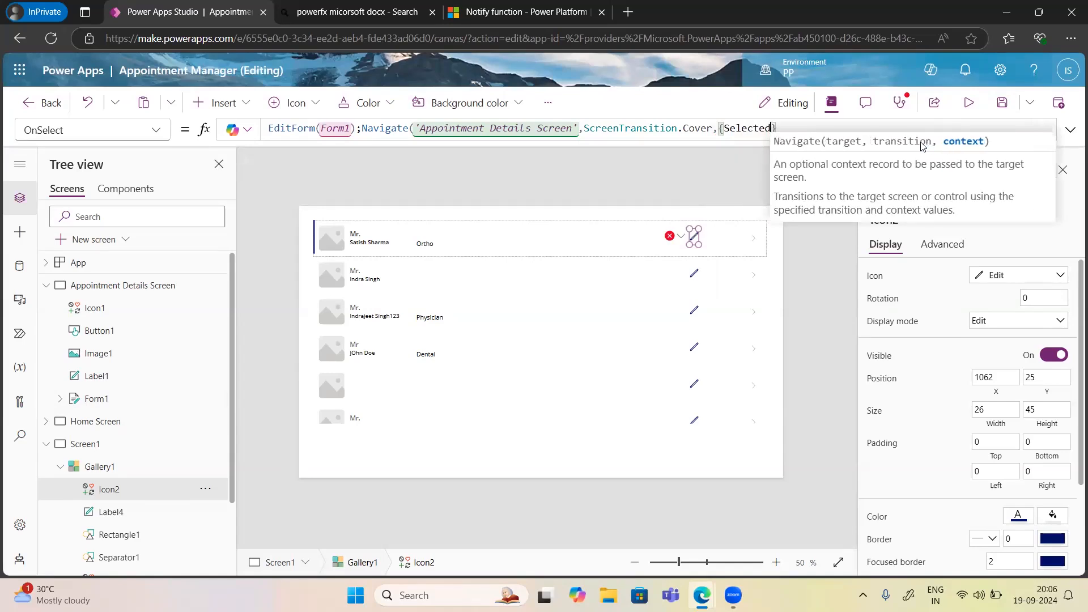
text(Item)
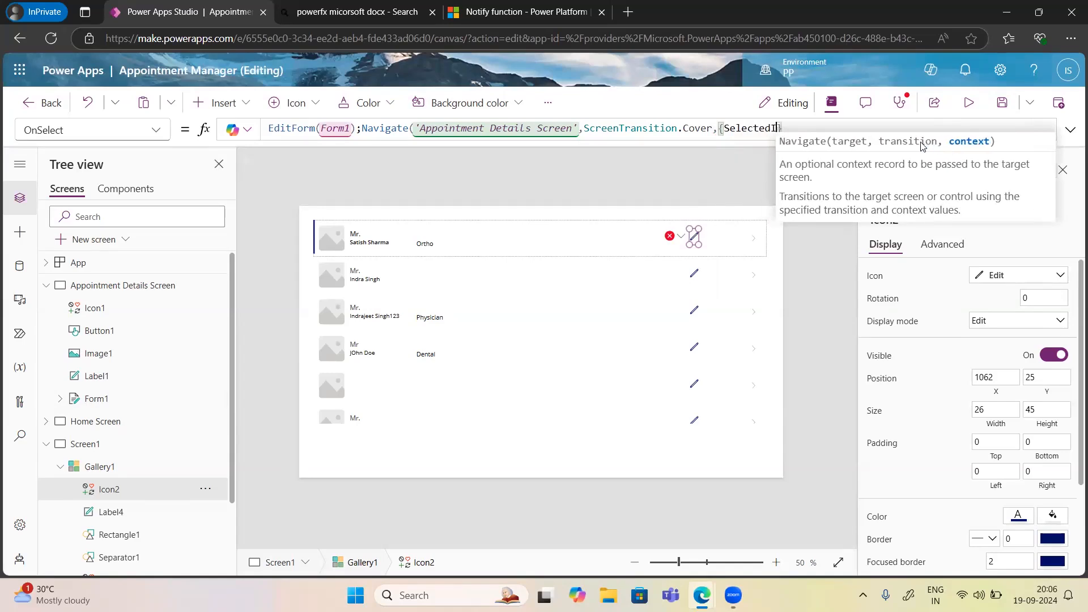
text(: )
text(Gallery1)
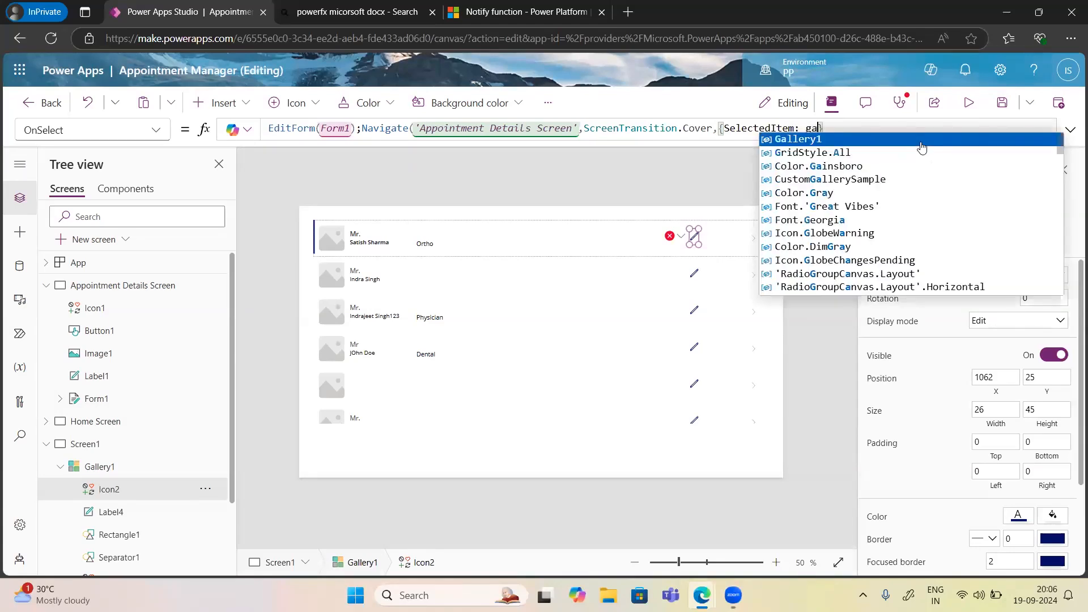
text(.)
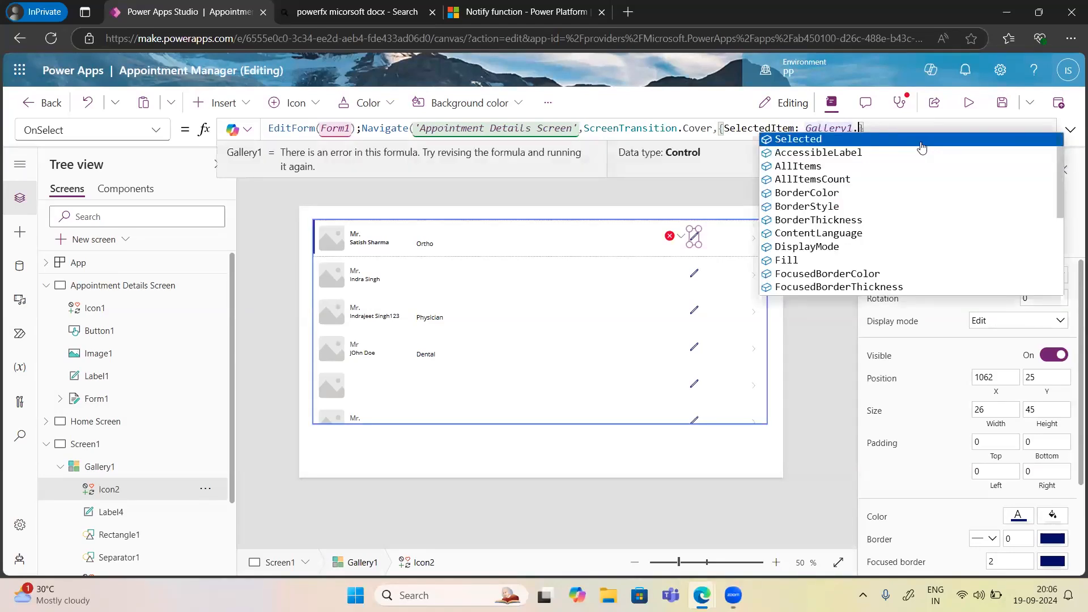
key(Tab)
text(}))
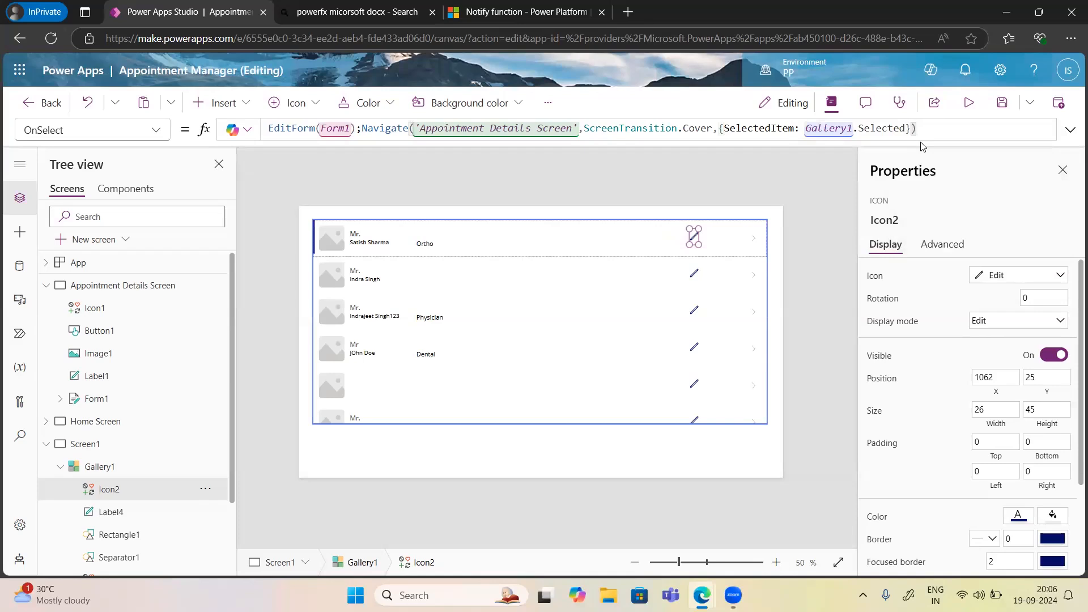
End the formula with a semicolon, then highlight EditForm(Form1), the screen name and ScreenTransition.Cover.
text(;)
click(418, 91)
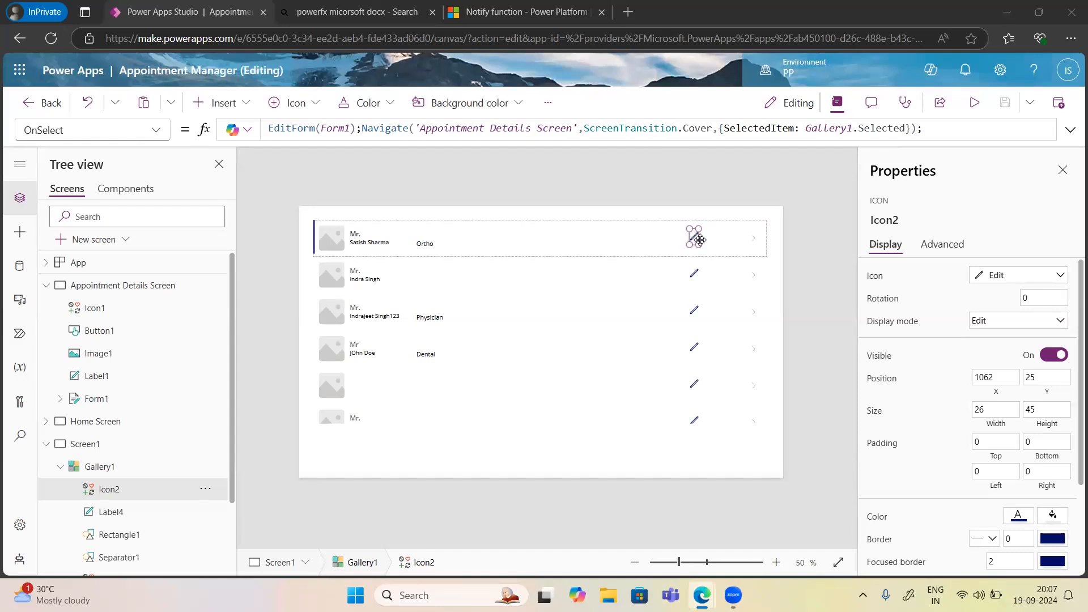
click(304, 128)
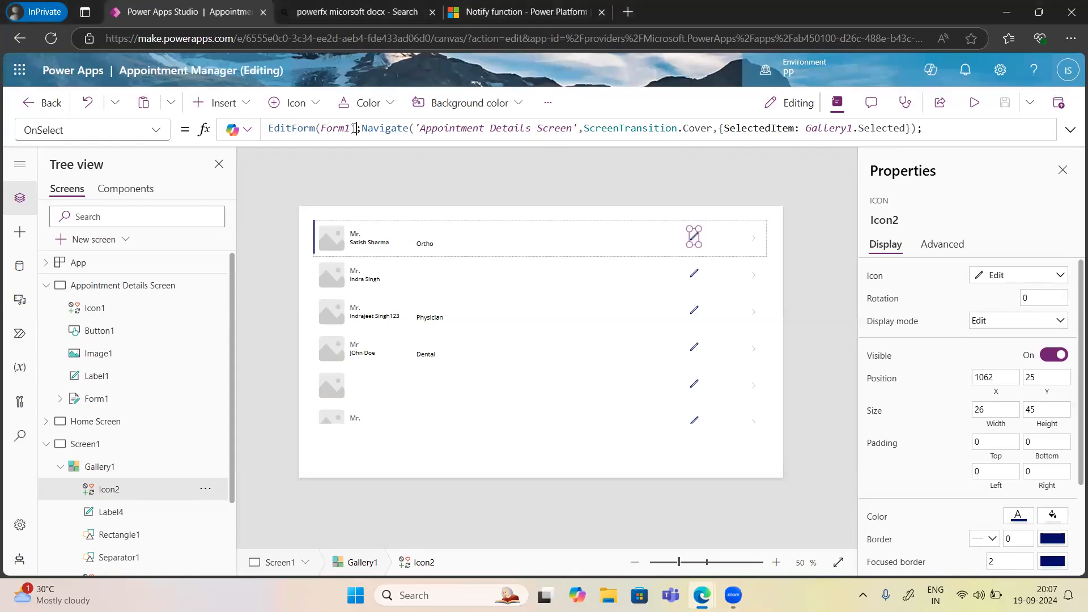
drag(289, 124, 268, 127)
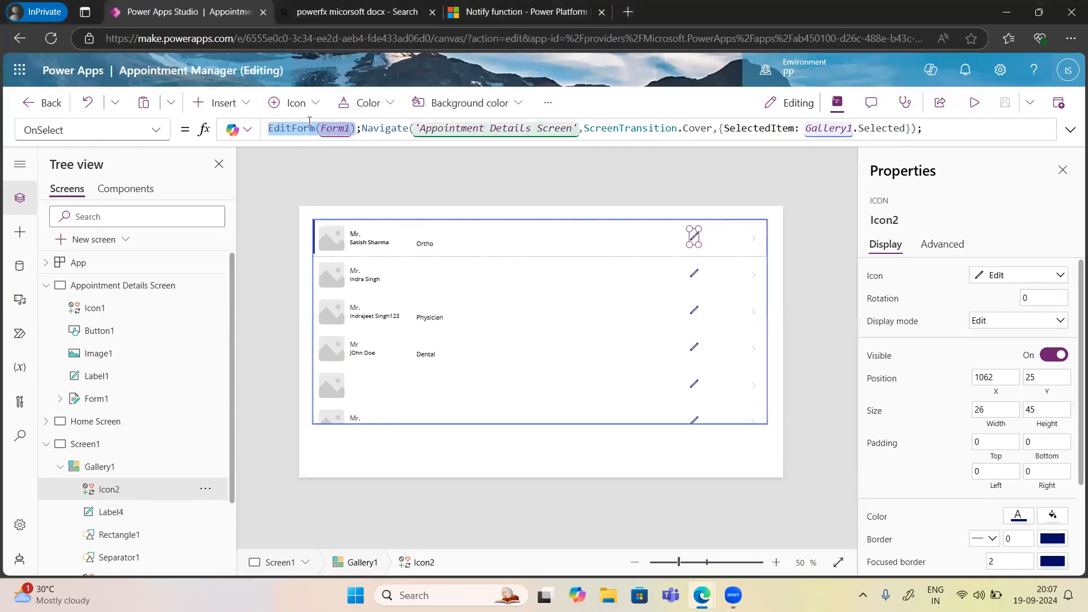
click(423, 129)
drag(422, 129, 573, 129)
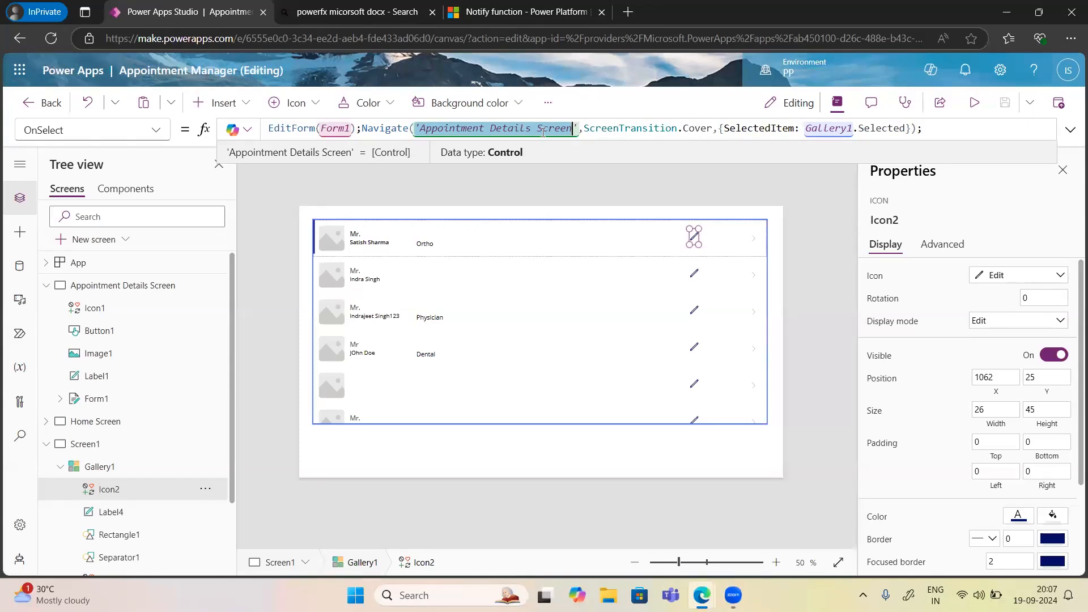
drag(712, 130, 583, 130)
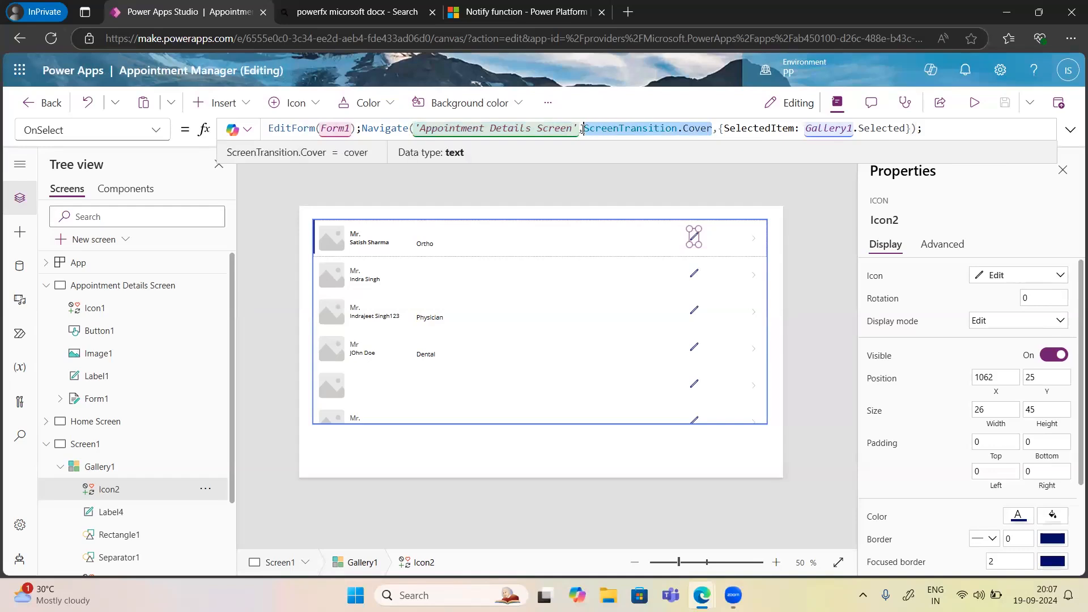
key(End)
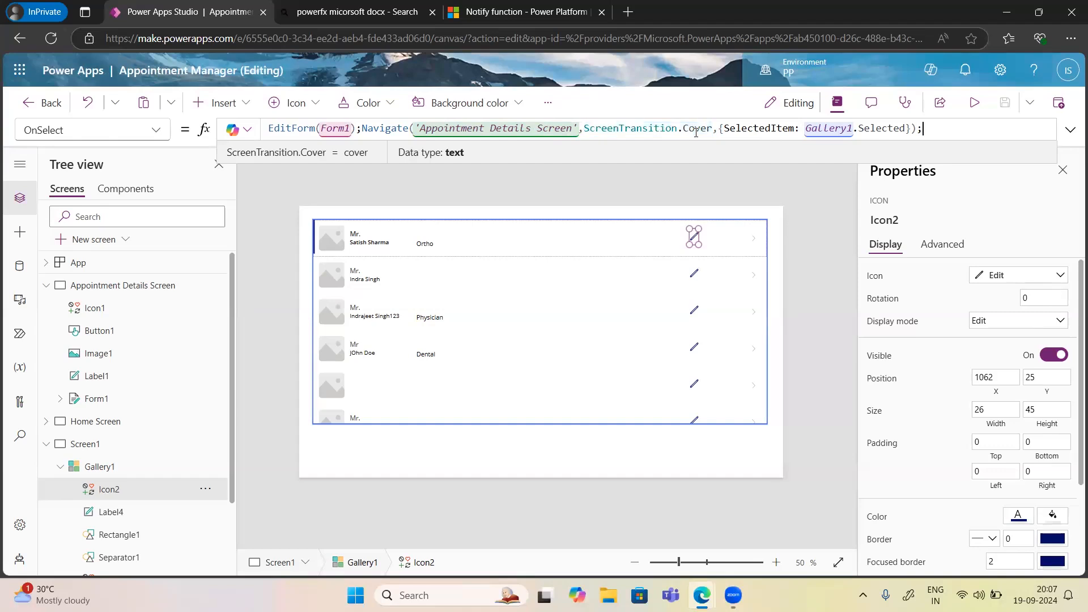
double_click(699, 130)
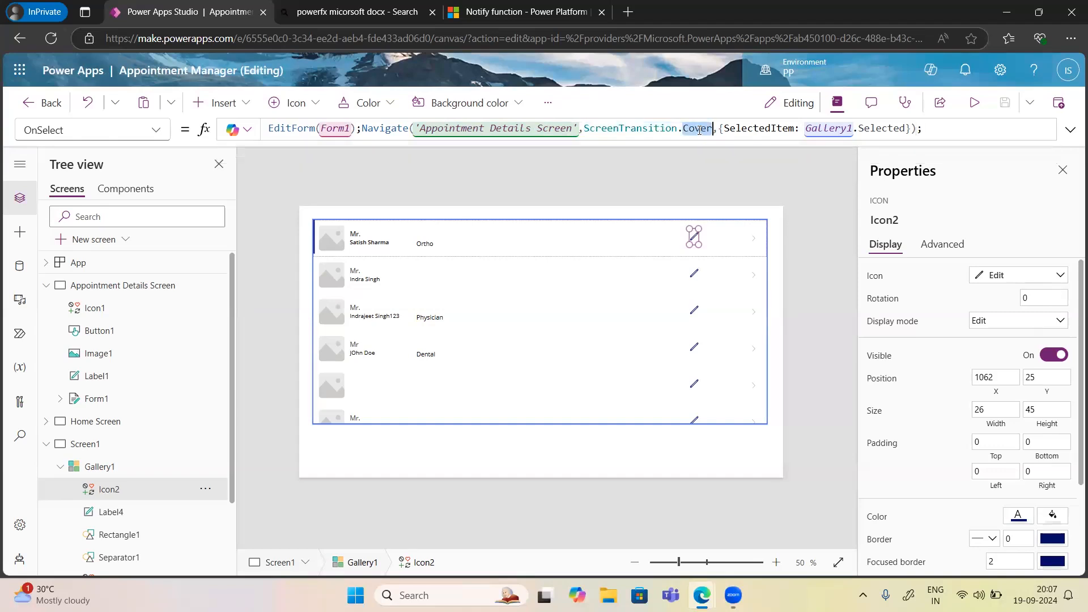
key(BackSpace)
key(BackSpace)
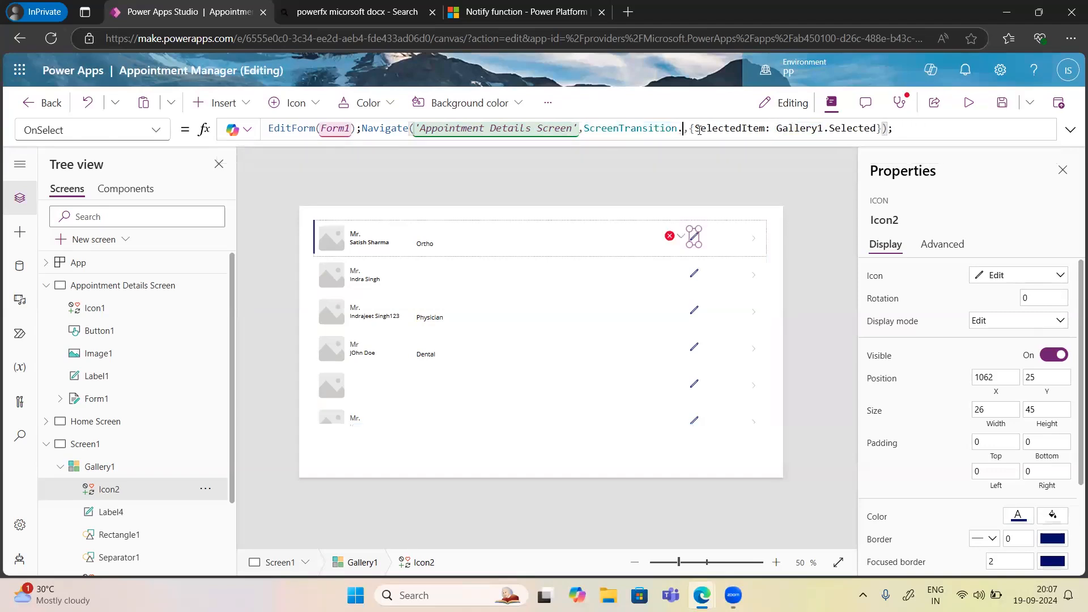
text(.)
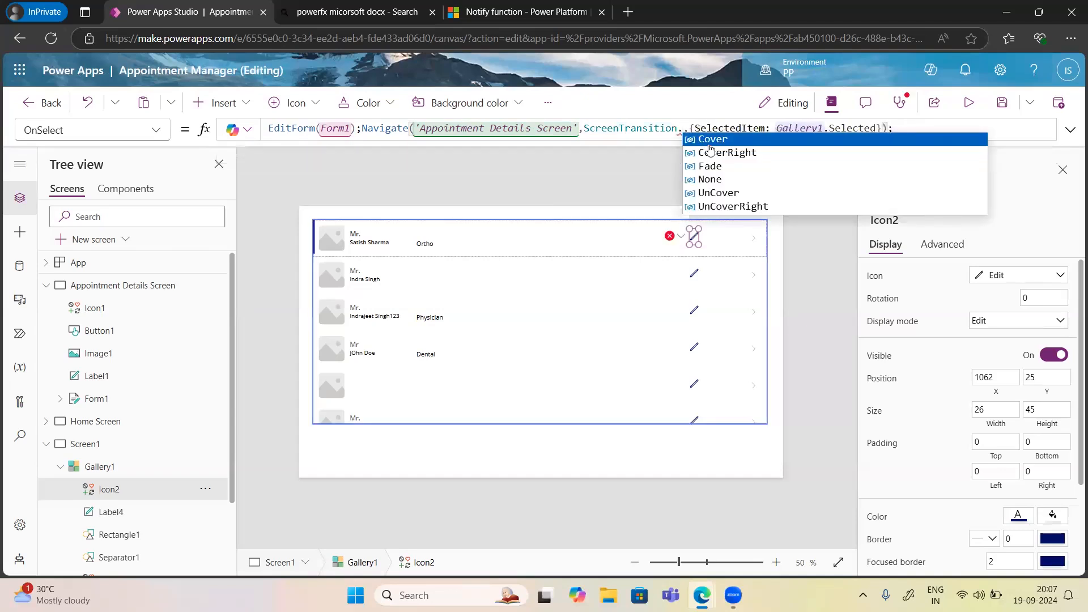
click(715, 192)
click(696, 130)
key(BackSpace)
key(BackSpace)
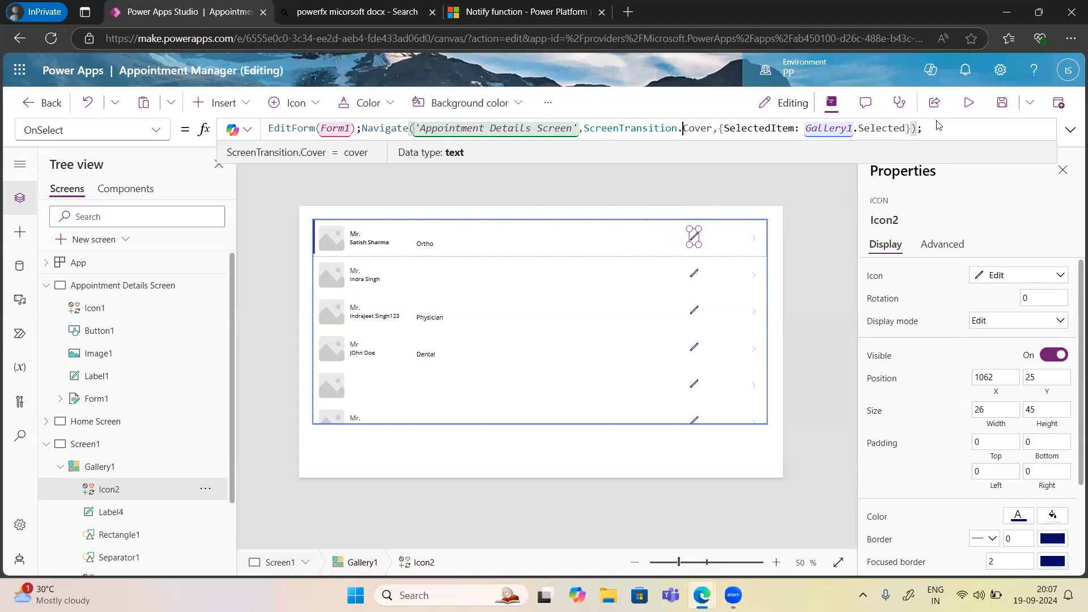
click(945, 122)
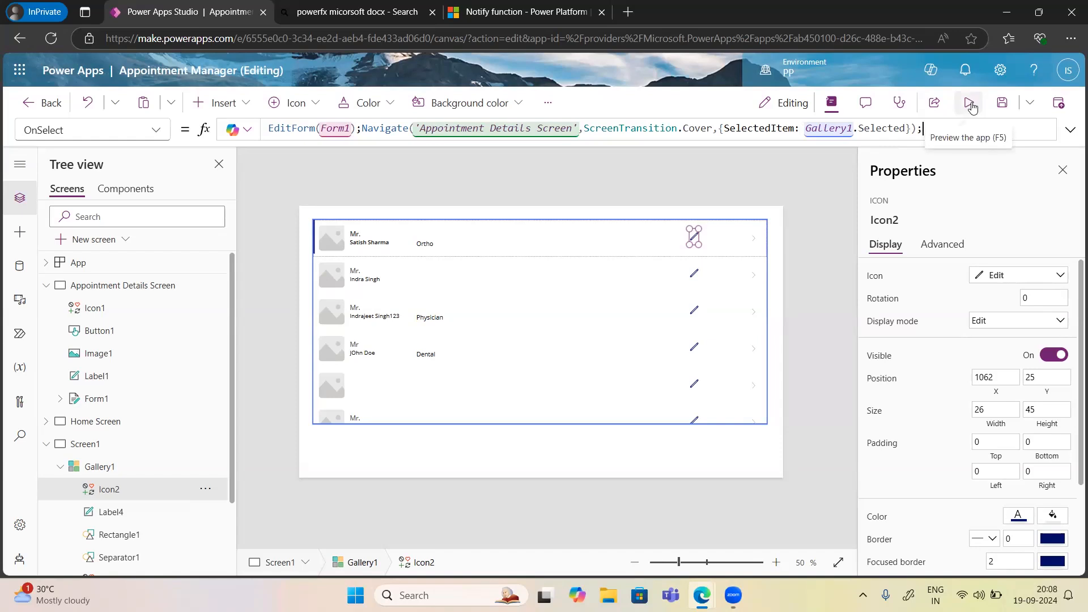
click(1070, 129)
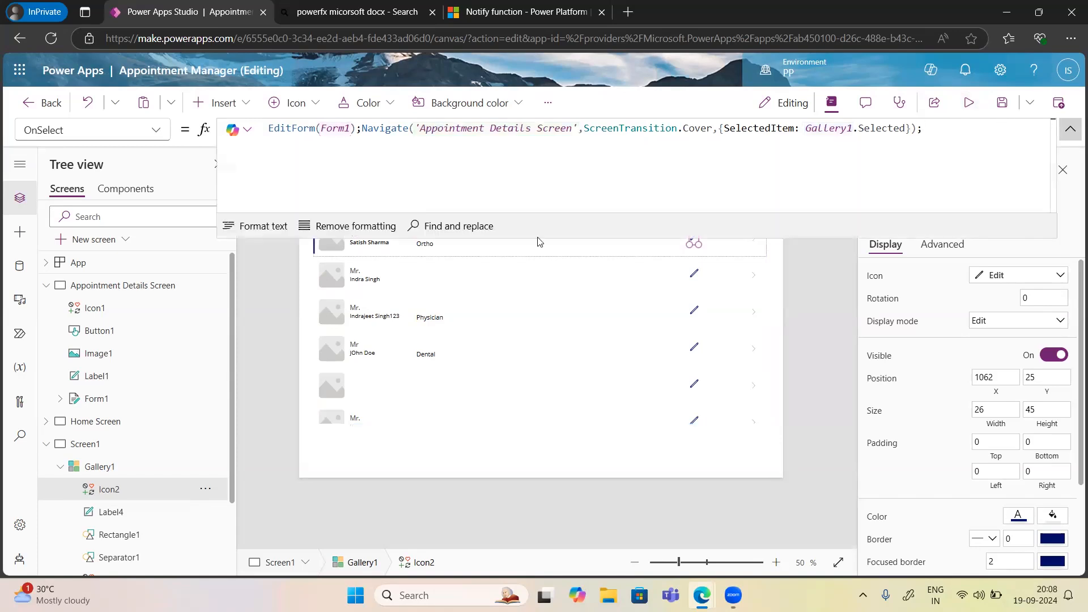
Format Icon2's OnSelect into indented lines, inspect the SelectedItem record, and collapse the formula bar.
click(258, 227)
click(496, 176)
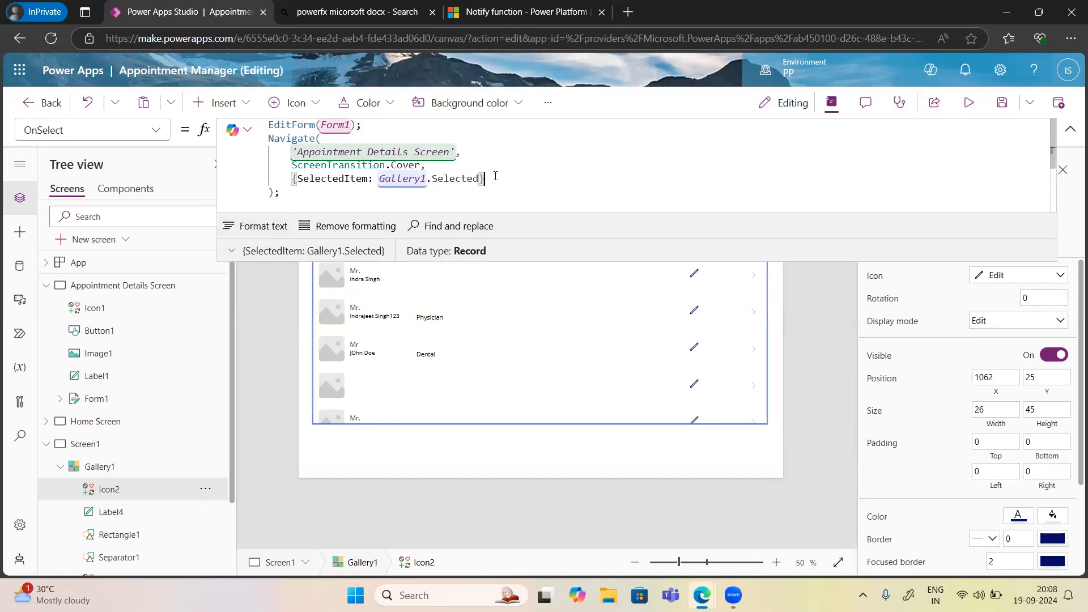
click(278, 205)
text(//)
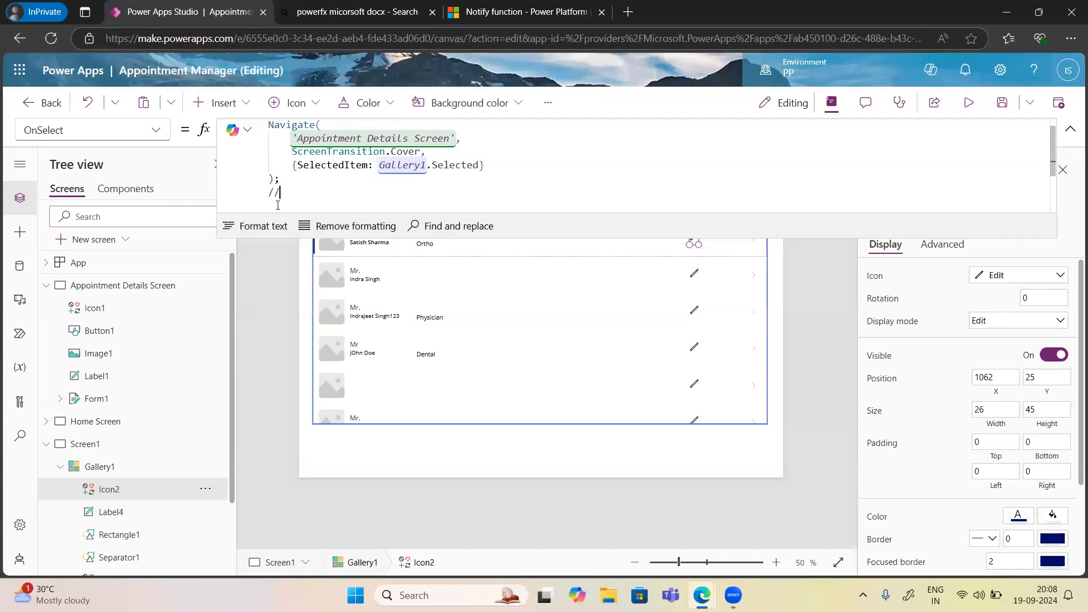
text(aasdvdfdsfg)
key(BackSpace)
key(BackSpace)
key(BackSpace)
key(BackSpace)
key(BackSpace)
key(BackSpace)
key(BackSpace)
key(BackSpace)
key(BackSpace)
key(BackSpace)
key(BackSpace)
key(BackSpace)
key(BackSpace)
click(1071, 134)
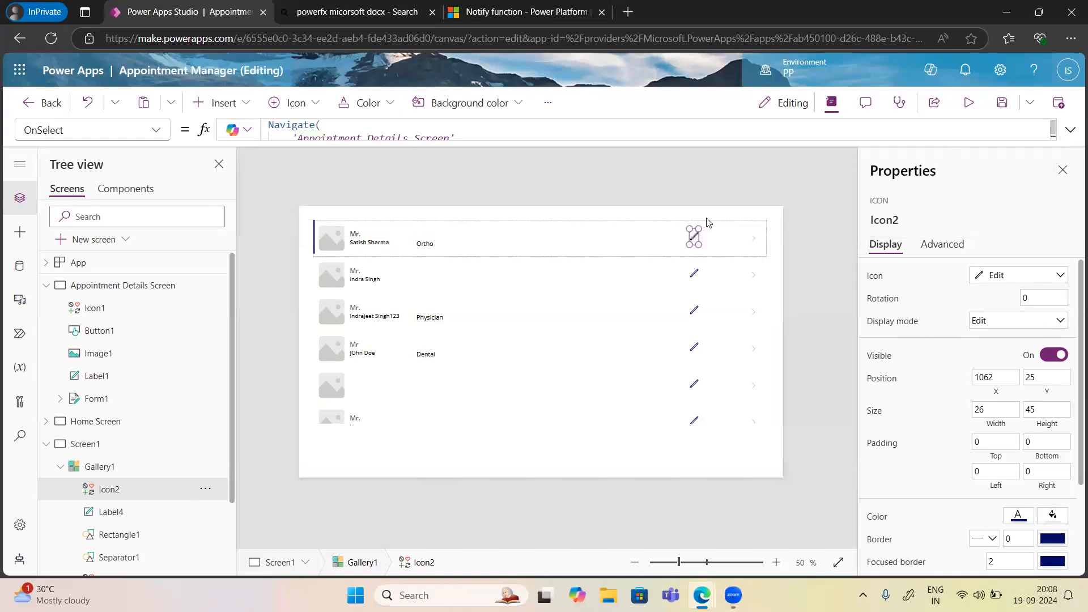
Preview the app and tap the first row's pencil icon, landing on an empty Appointment Details form.
click(967, 104)
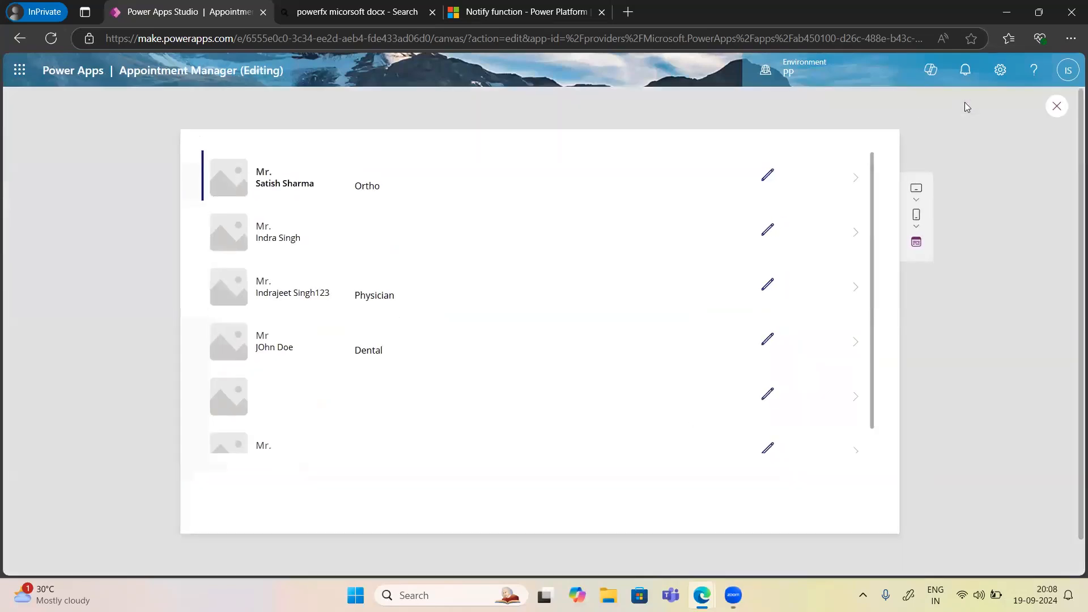
click(766, 181)
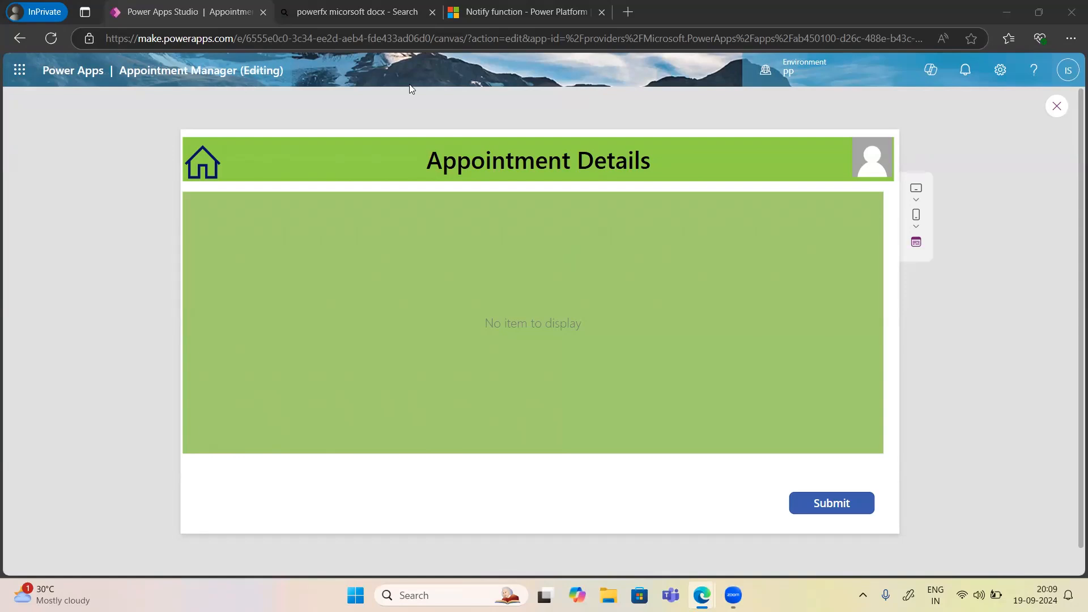
Close the preview, dismiss the tip, and expand the first-row edit icon's OnSelect formula on Screen1.
click(1057, 107)
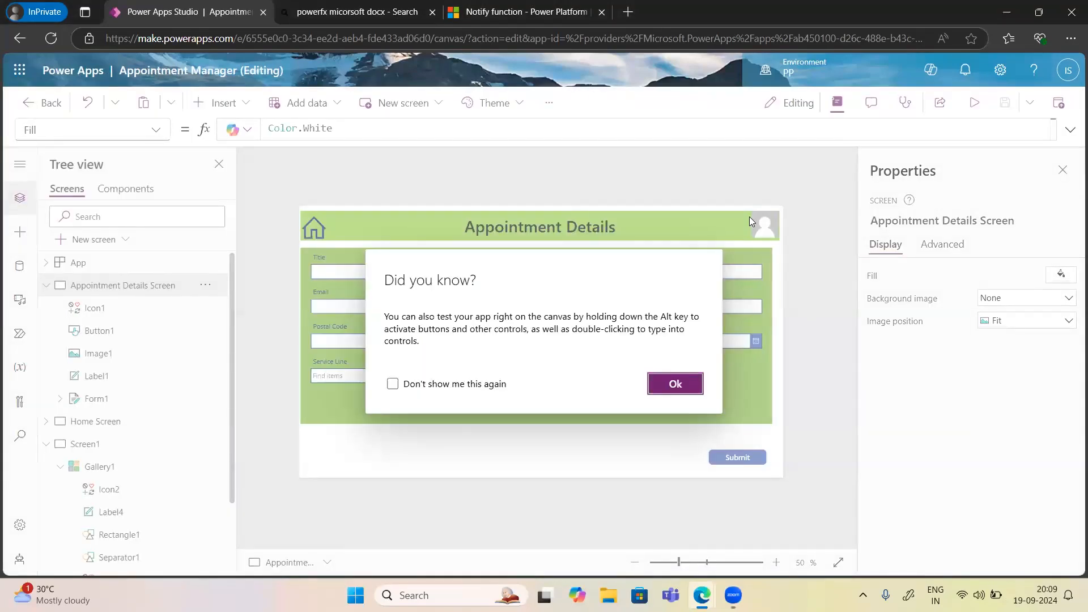
click(671, 388)
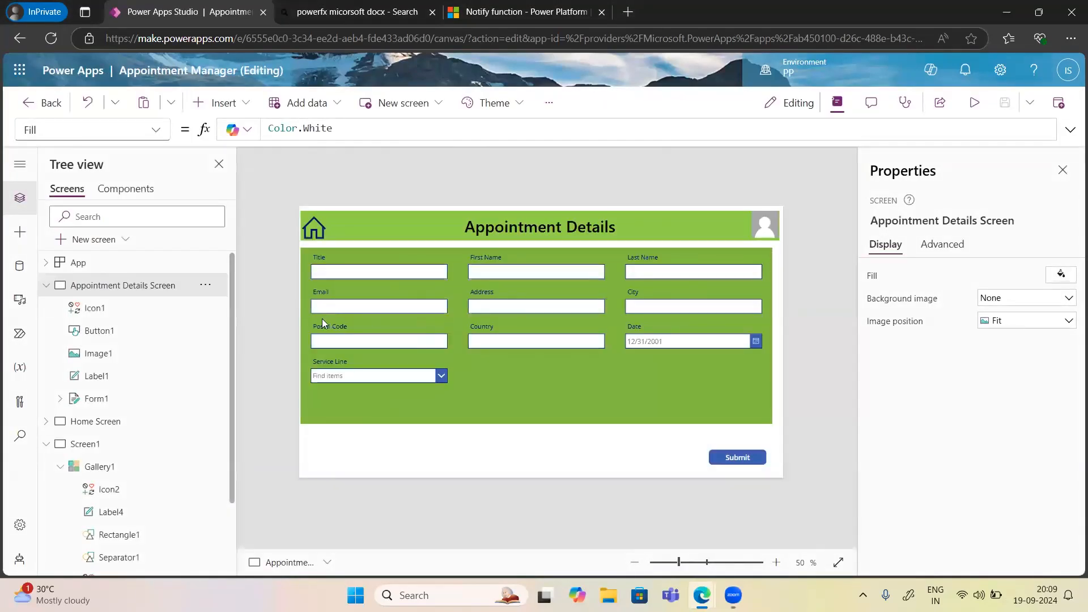
click(80, 450)
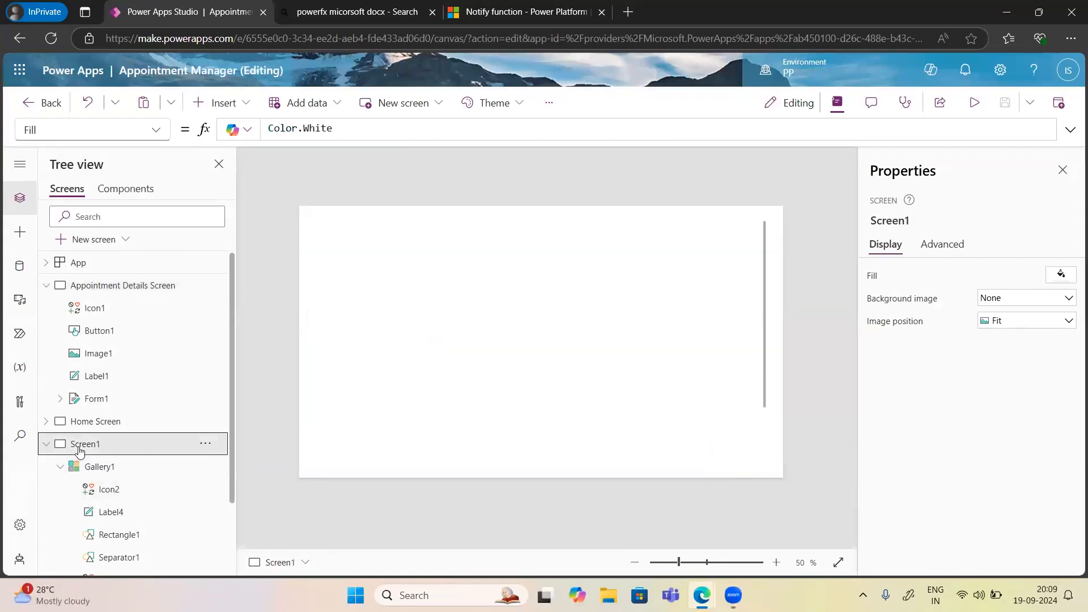
click(696, 238)
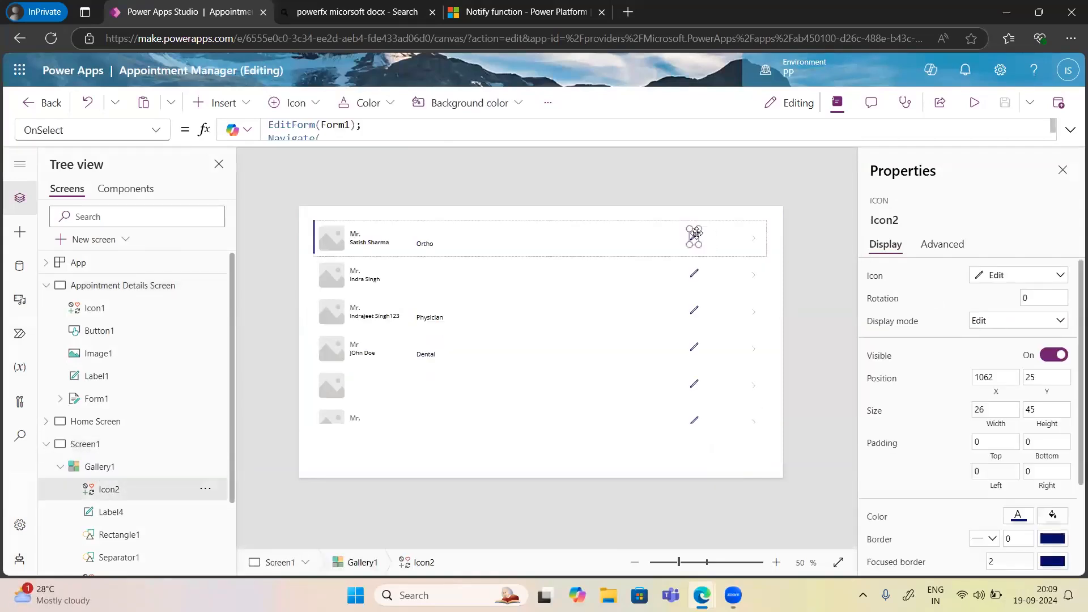
click(1070, 130)
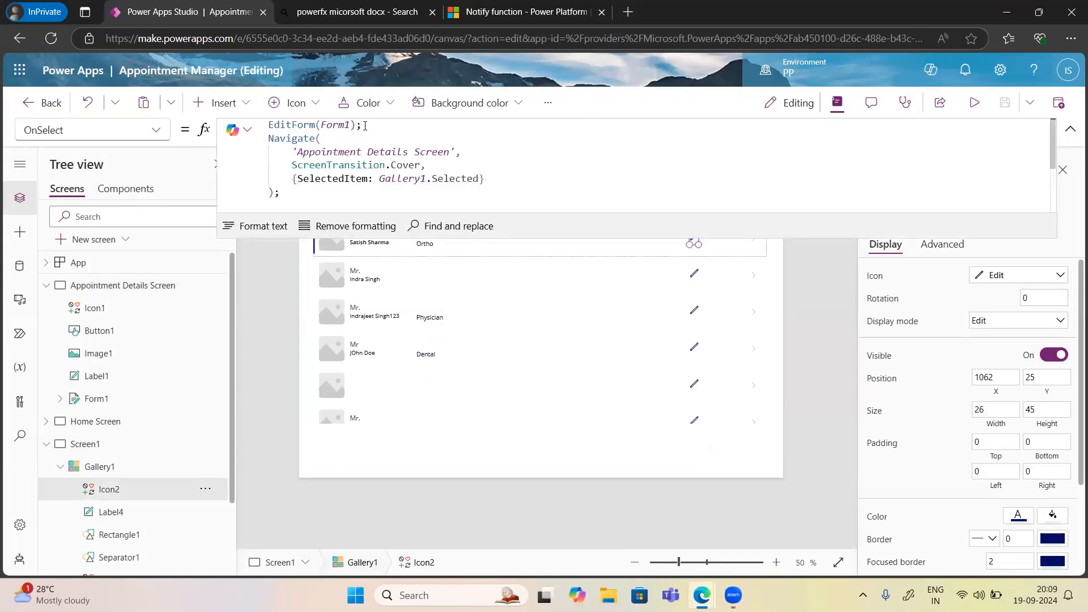
Highlight the EditForm, Navigate and SelectedItem parts, collapse the bar, and reselect the edit icon.
drag(365, 126, 267, 126)
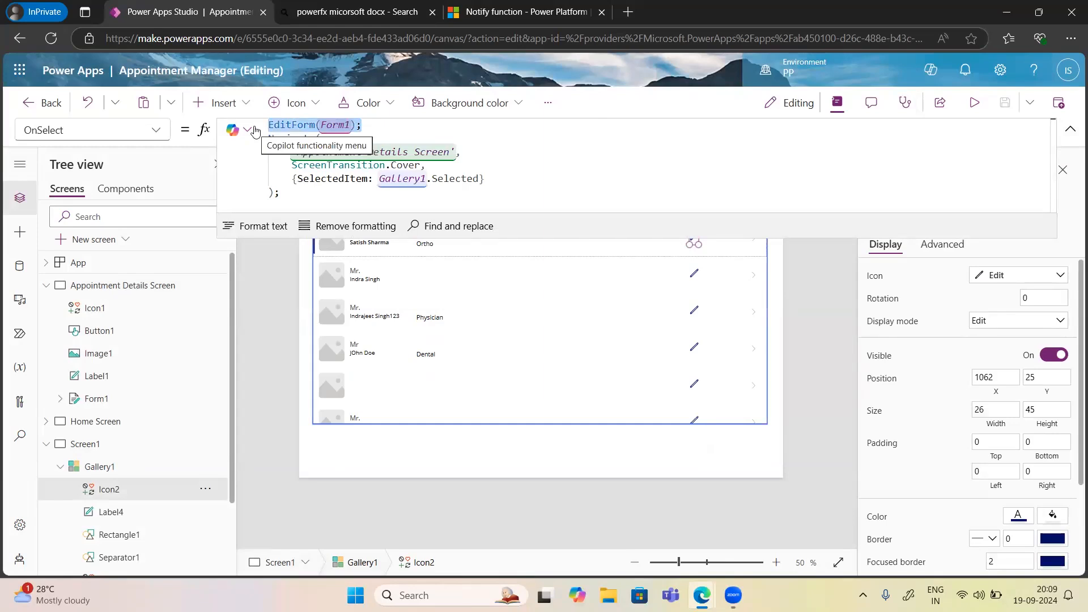
drag(321, 139, 267, 137)
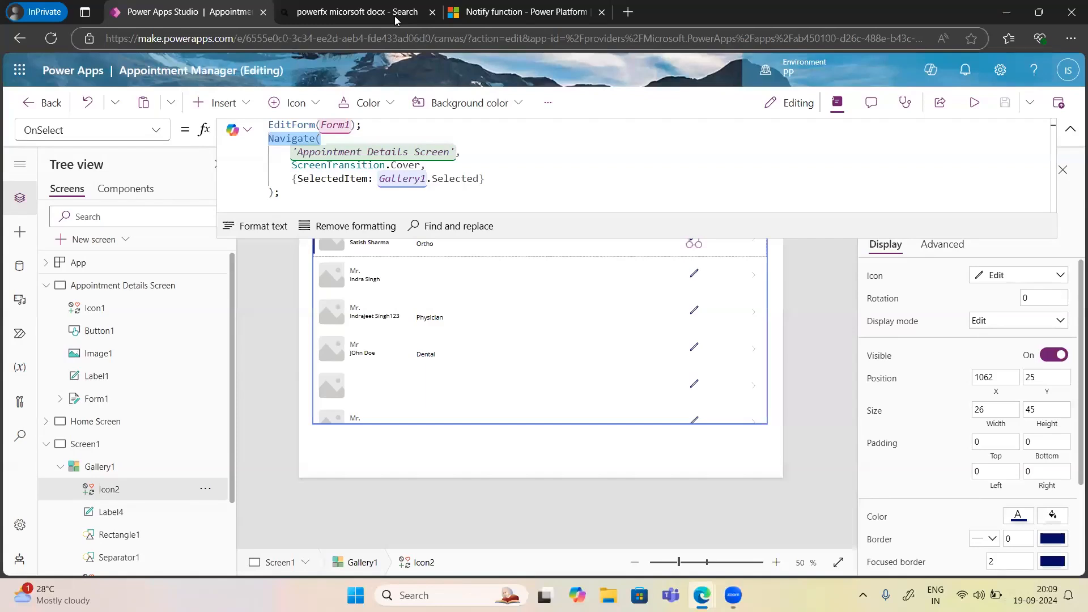
drag(487, 179, 291, 179)
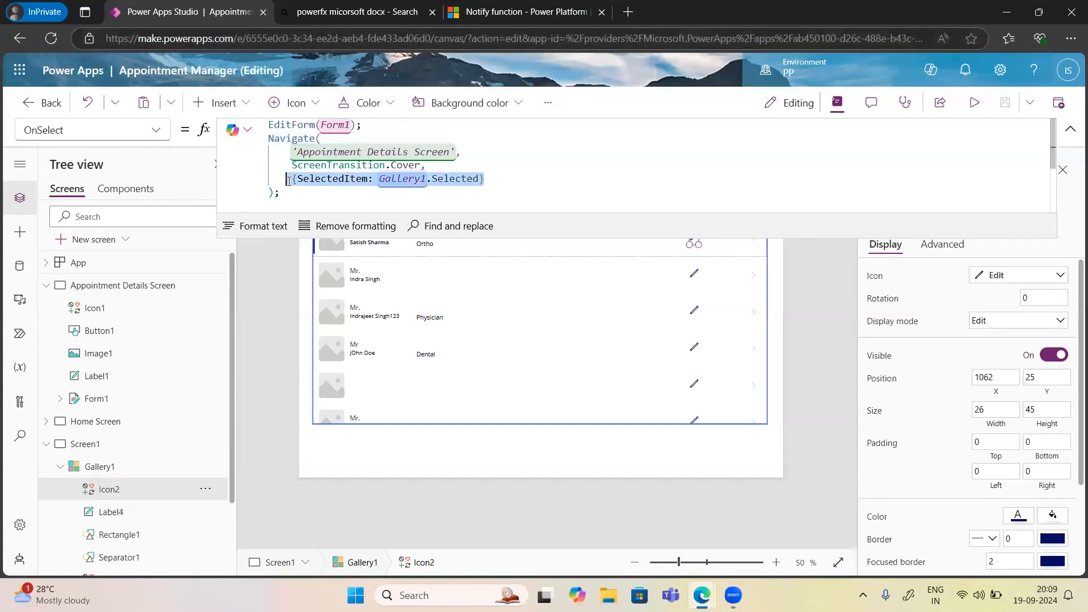
click(778, 338)
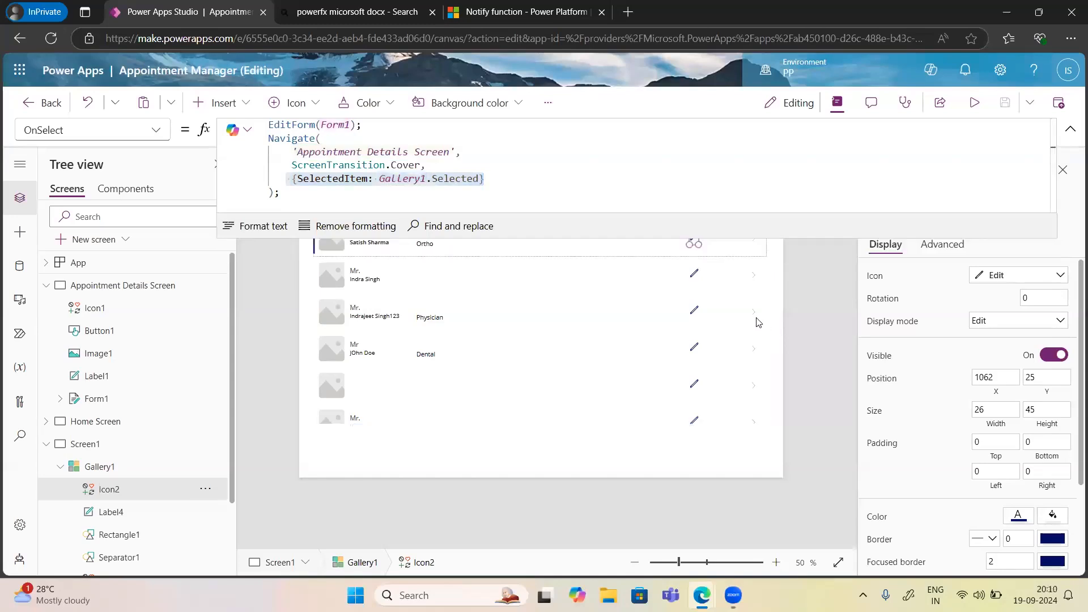
click(696, 310)
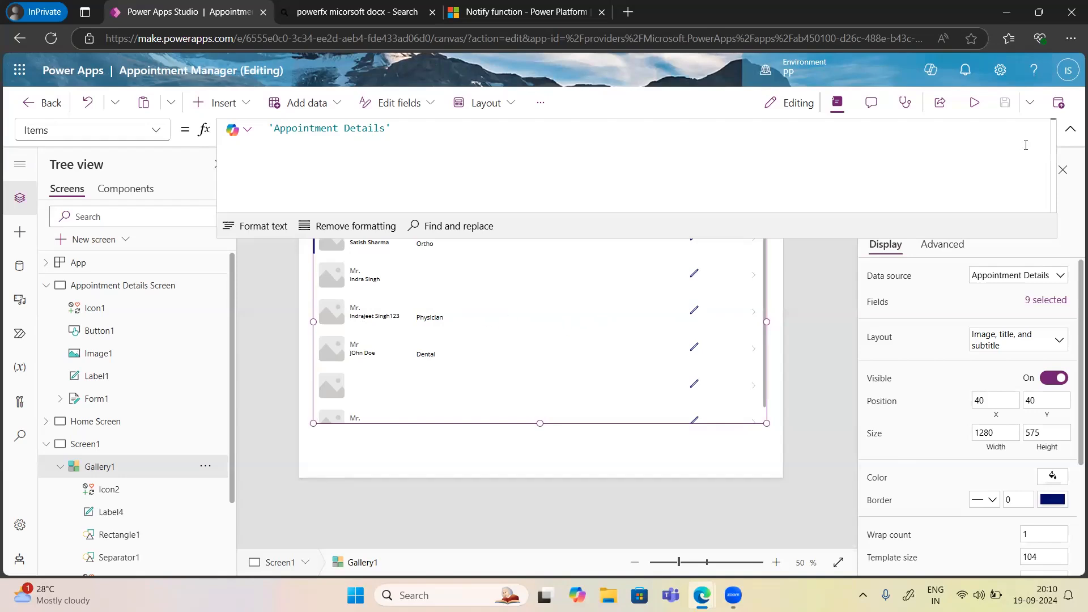
click(1069, 133)
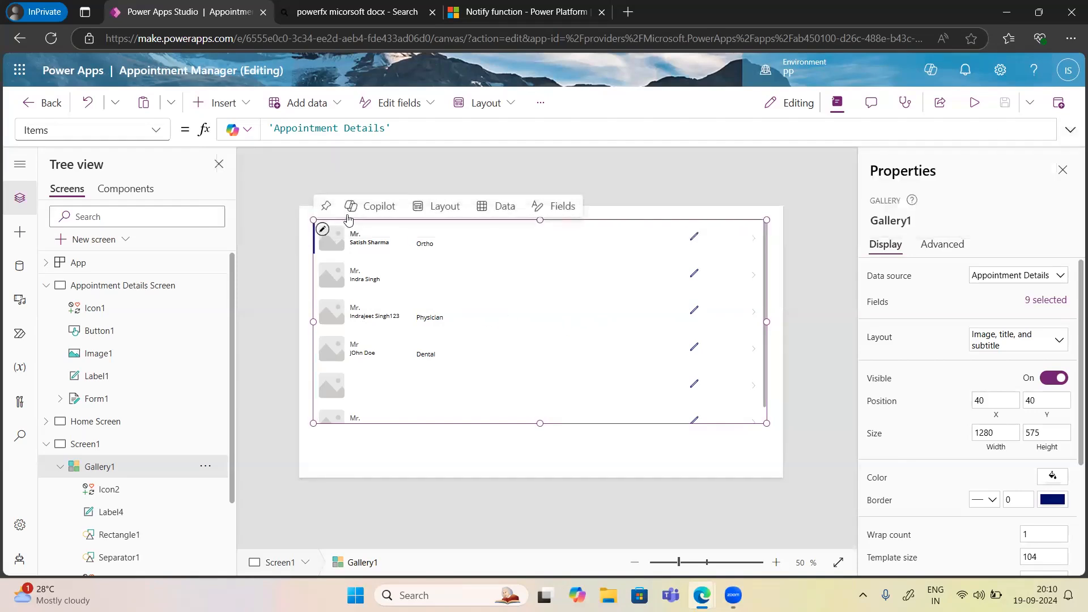
click(323, 232)
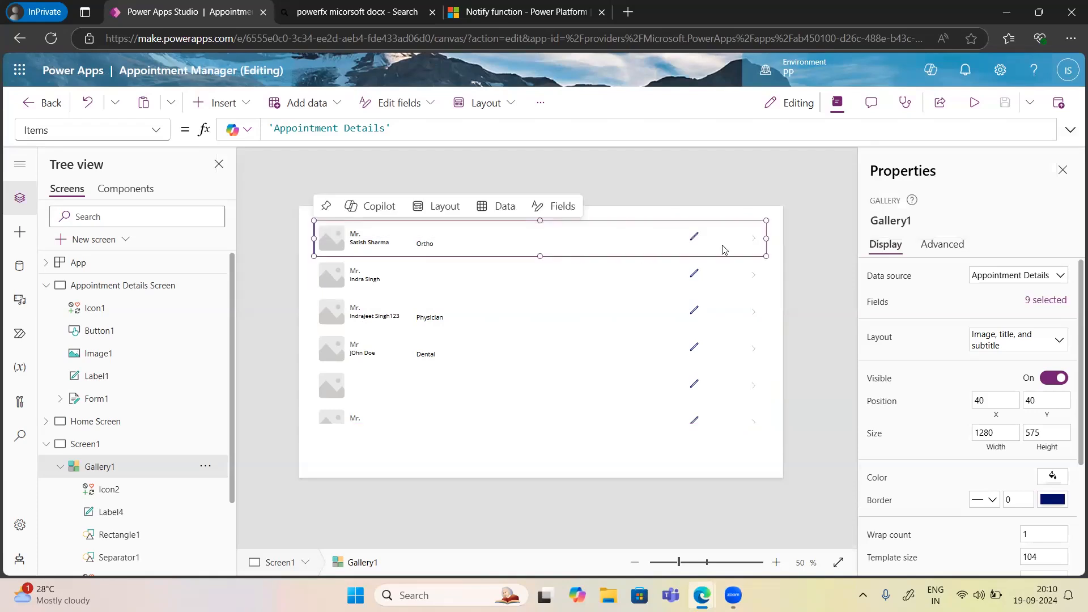
click(695, 240)
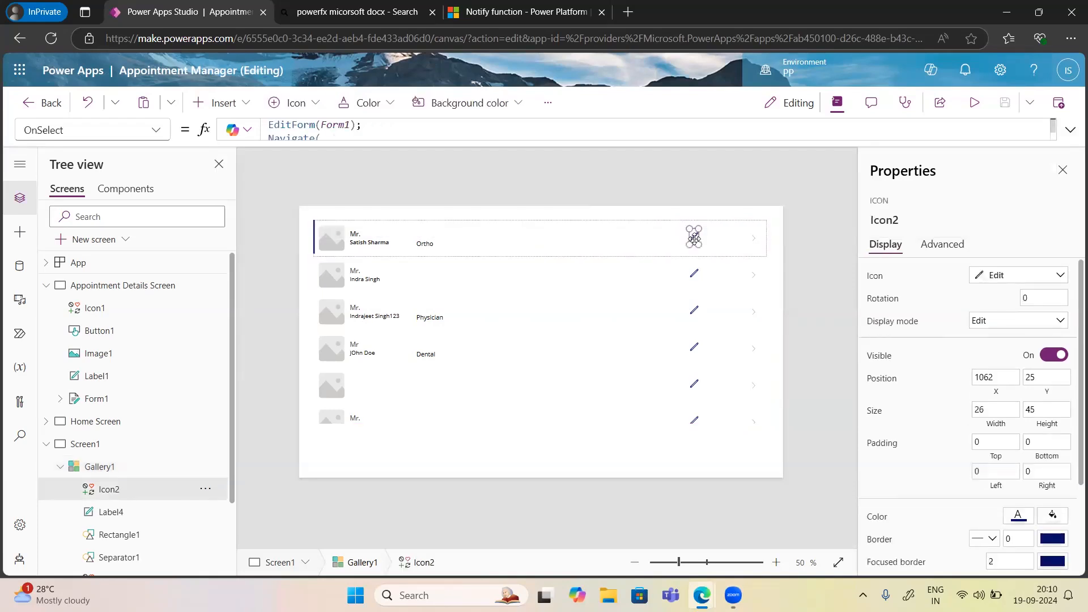
mouse_move(699, 586)
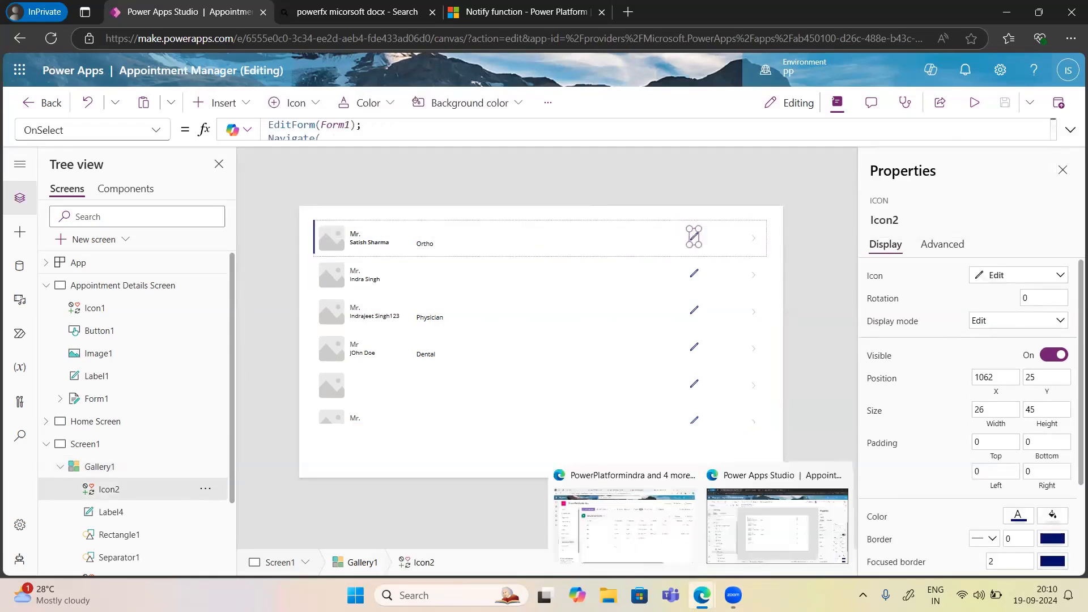
Check the SharePoint Appointment Details list, then present slide 4 of PowerApps.pptx as a slide show.
click(661, 526)
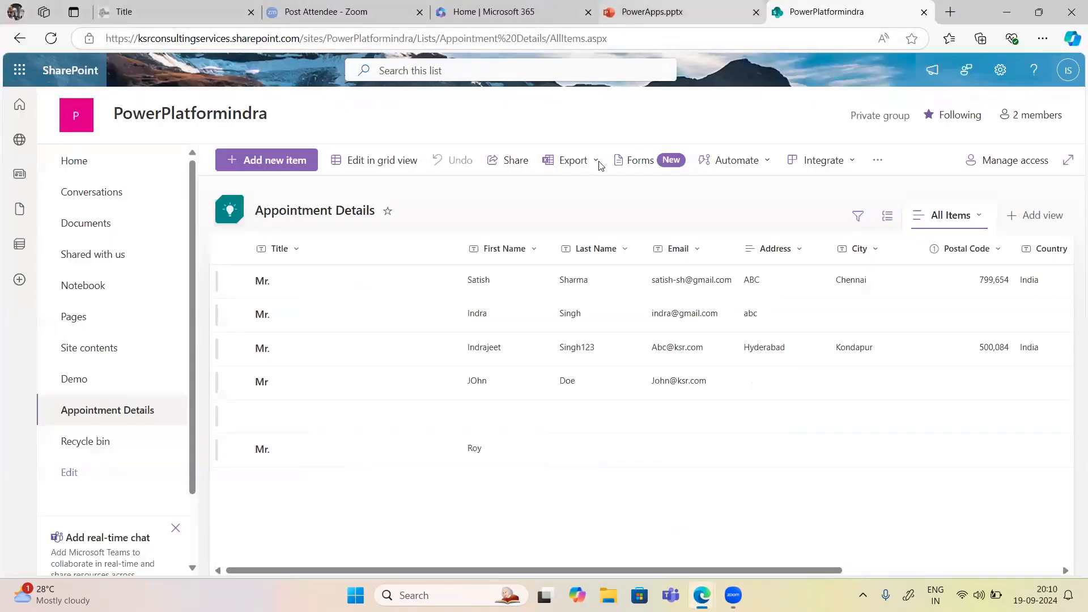
key(ctrl+shift+Tab)
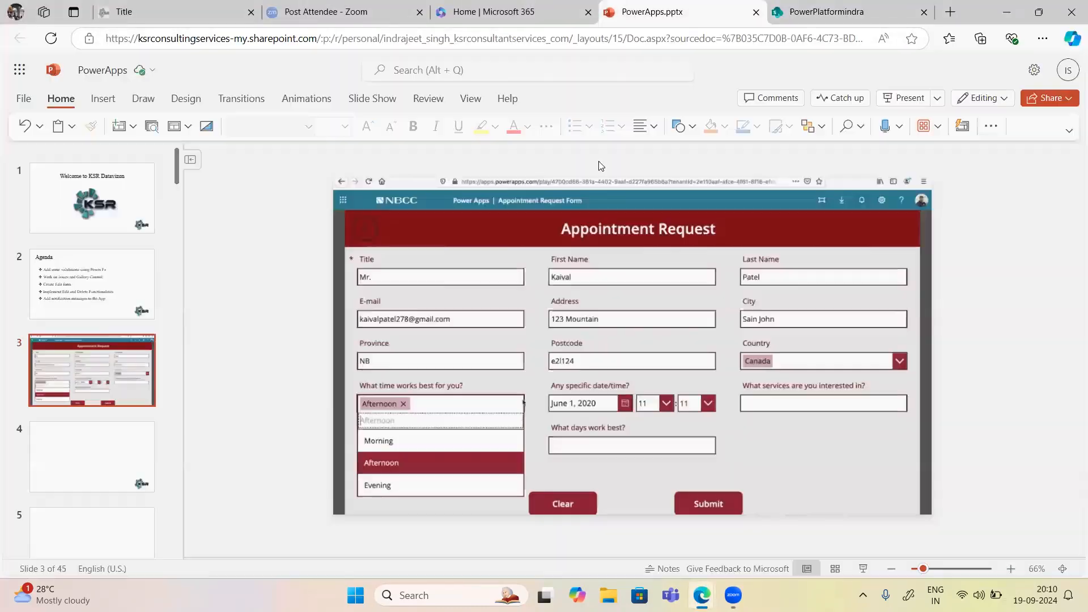
click(96, 453)
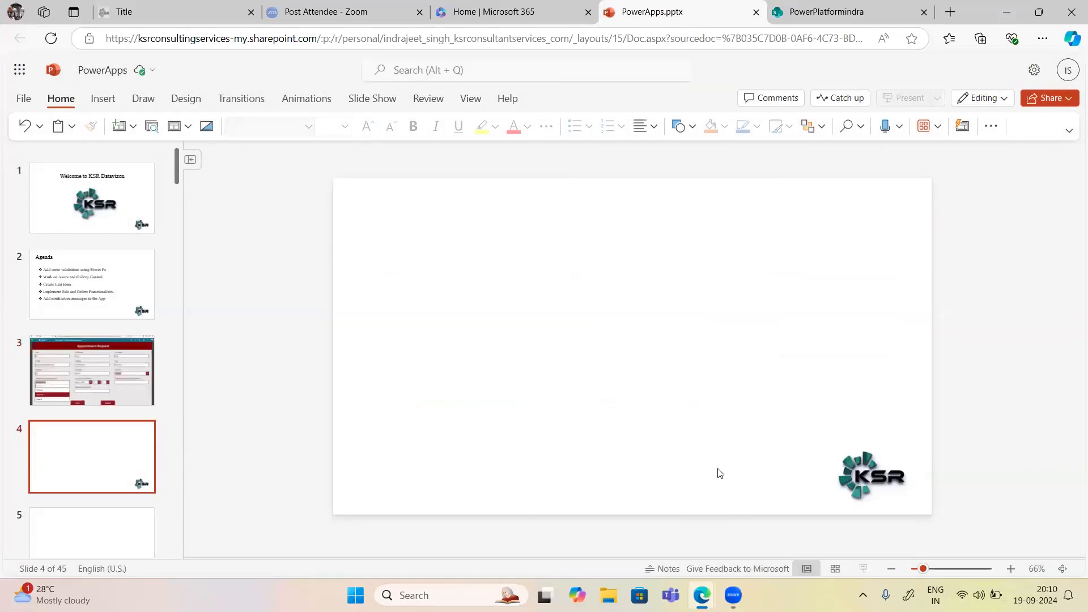
click(863, 569)
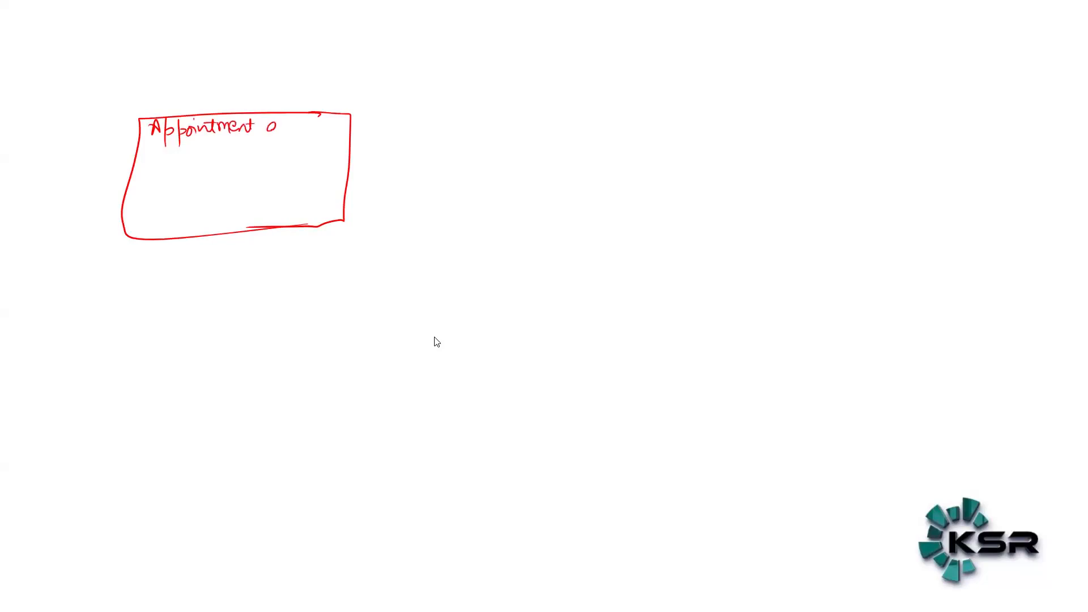
Sketch the Appointment details form with two rows of field boxes and a boxed Submit button.
drag(321, 116, 327, 132)
mouse_move(162, 157)
mouse_down()
mouse_move(206, 170)
mouse_move(244, 159)
mouse_move(257, 170)
mouse_move(342, 174)
mouse_up()
drag(156, 192, 185, 210)
mouse_move(206, 210)
mouse_down()
mouse_move(231, 194)
mouse_move(207, 213)
mouse_up()
mouse_move(250, 187)
mouse_down()
mouse_move(265, 187)
mouse_move(279, 208)
mouse_move(322, 203)
mouse_move(319, 193)
mouse_up()
drag(260, 206, 255, 223)
drag(266, 214, 274, 222)
drag(286, 211, 308, 213)
mouse_move(237, 205)
mouse_down()
mouse_move(313, 203)
mouse_move(301, 235)
mouse_up()
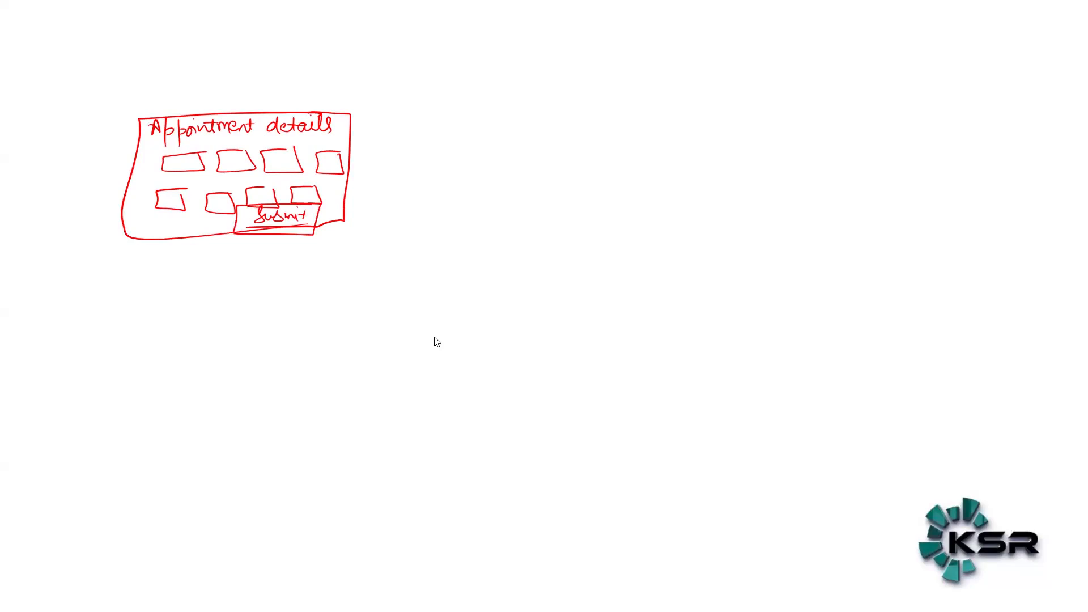
Draw an 'Edit FORM' frame on the right holding an inner panel with rows of field boxes.
mouse_move(833, 104)
mouse_down()
mouse_move(632, 156)
mouse_move(683, 283)
mouse_move(871, 108)
mouse_move(783, 268)
mouse_move(656, 264)
mouse_up()
drag(677, 113, 682, 129)
drag(681, 123, 731, 129)
mouse_move(735, 111)
mouse_down()
mouse_move(747, 108)
mouse_move(749, 122)
mouse_move(762, 111)
mouse_up()
mouse_move(762, 112)
mouse_down()
mouse_move(772, 127)
mouse_move(780, 113)
mouse_up()
mouse_move(781, 112)
mouse_down()
mouse_move(791, 127)
mouse_move(641, 135)
mouse_up()
mouse_move(839, 159)
mouse_down()
mouse_move(795, 158)
mouse_move(656, 234)
mouse_move(842, 242)
mouse_move(826, 160)
mouse_move(840, 252)
mouse_up()
mouse_move(699, 169)
mouse_down()
mouse_move(669, 170)
mouse_move(695, 177)
mouse_up()
mouse_move(718, 169)
mouse_down()
mouse_move(702, 169)
mouse_move(725, 176)
mouse_move(661, 207)
mouse_move(712, 194)
mouse_move(718, 207)
mouse_up()
drag(675, 217, 657, 232)
drag(682, 218, 709, 228)
drag(701, 212, 712, 227)
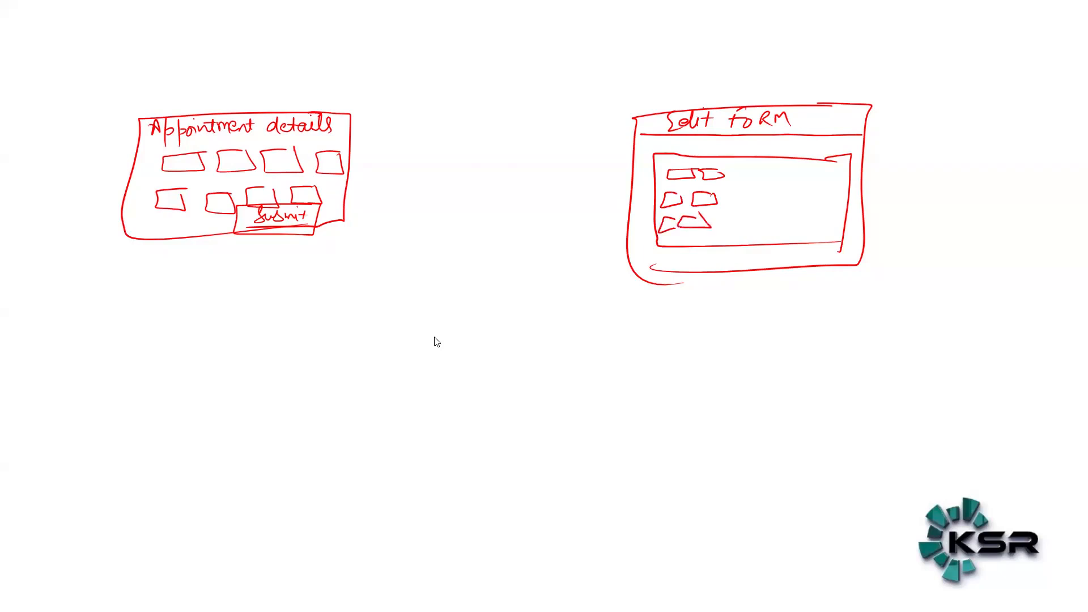
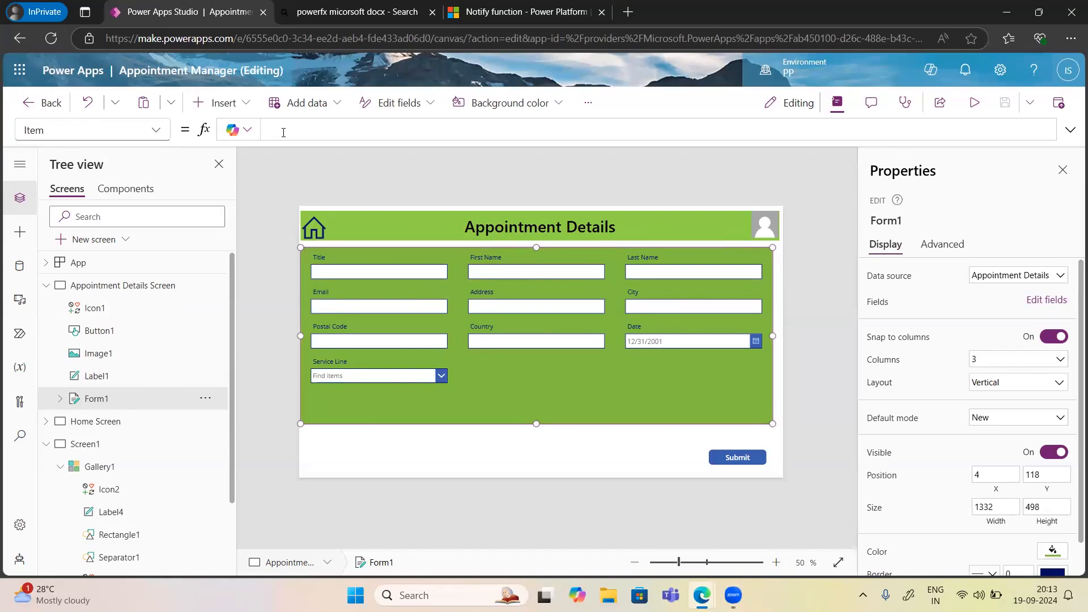
Set Form1's Item property to the gallery's SelectedItem.
text(Sele)
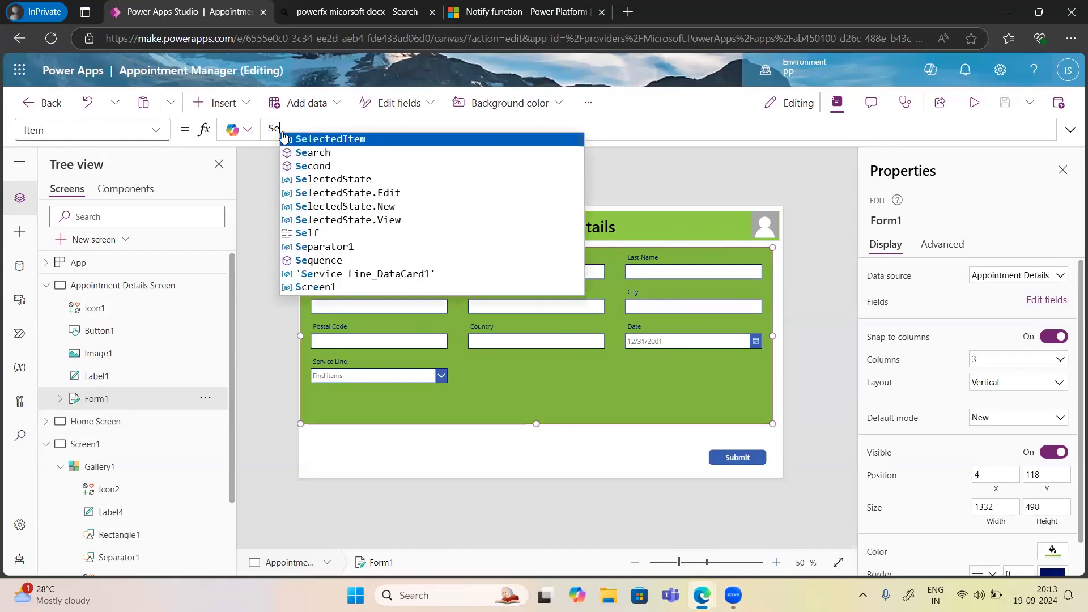
key(Tab)
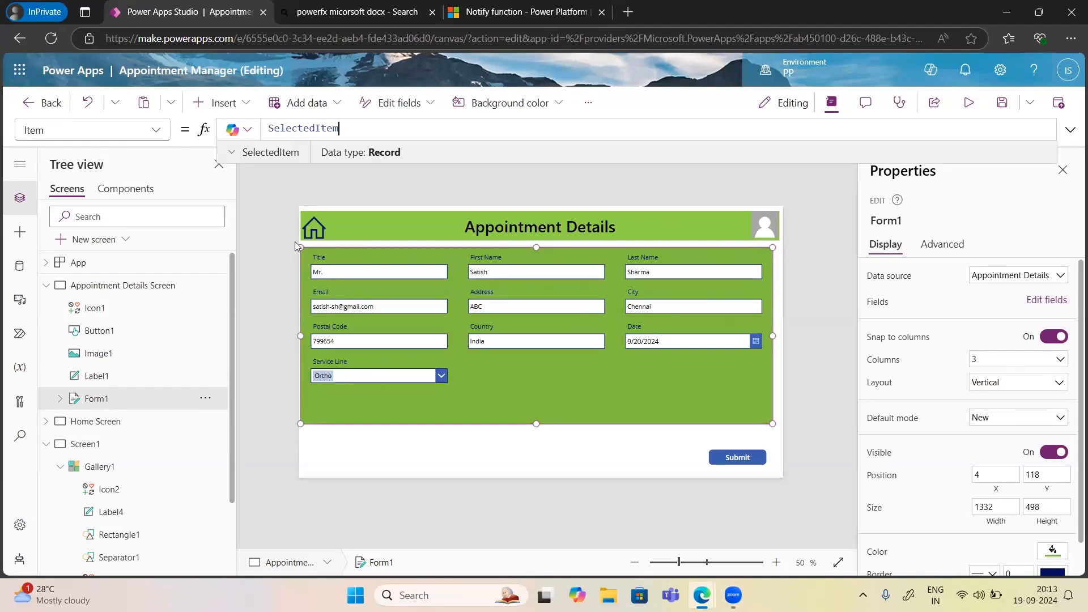
click(91, 446)
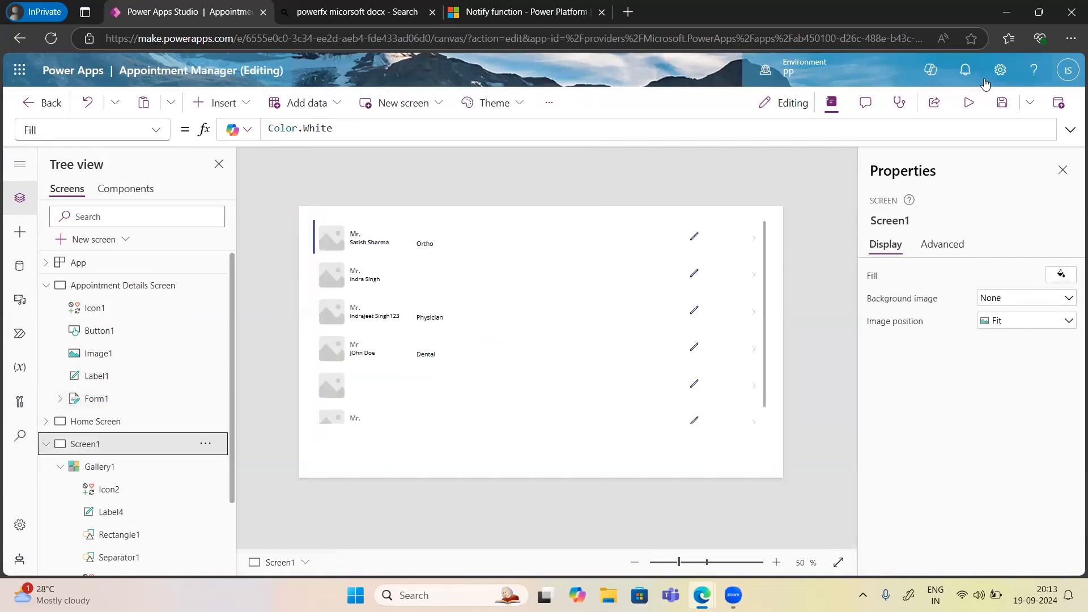
Preview the app, open the first appointment via its pencil, return Home, and close the preview.
click(969, 103)
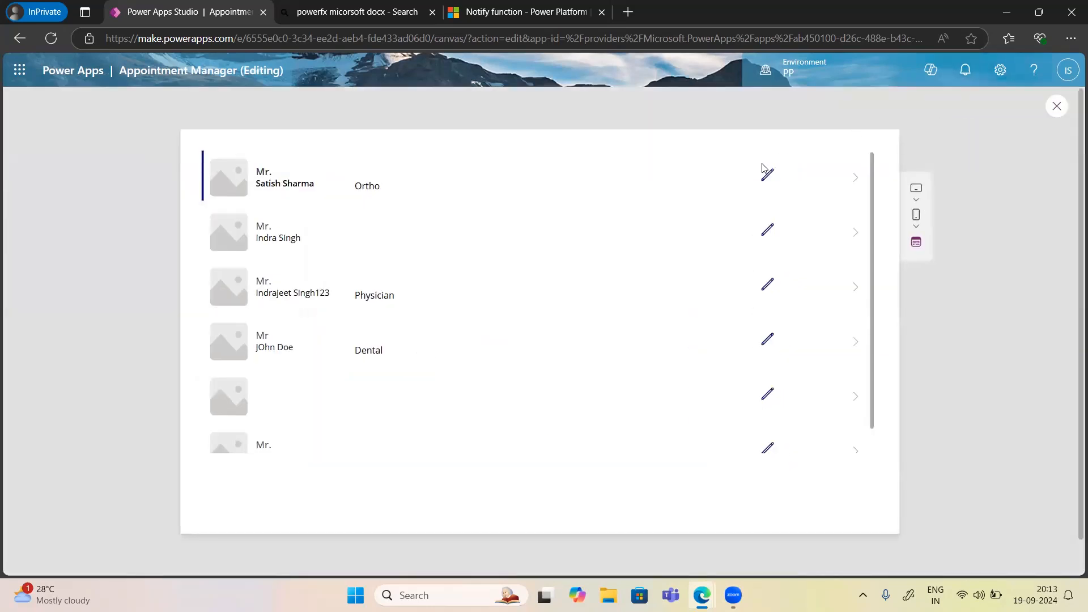
click(768, 177)
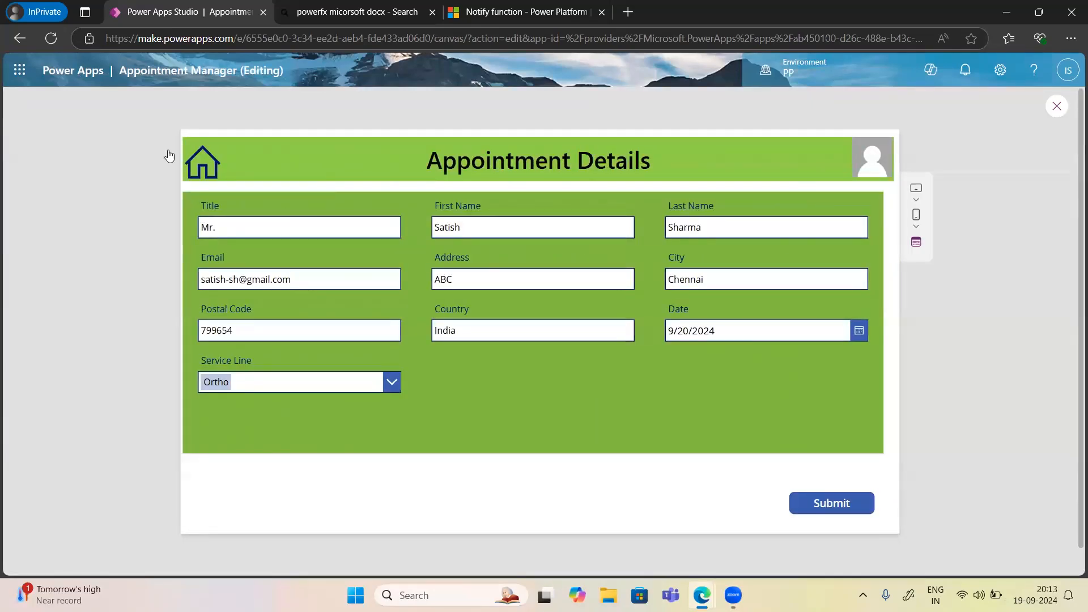
click(205, 164)
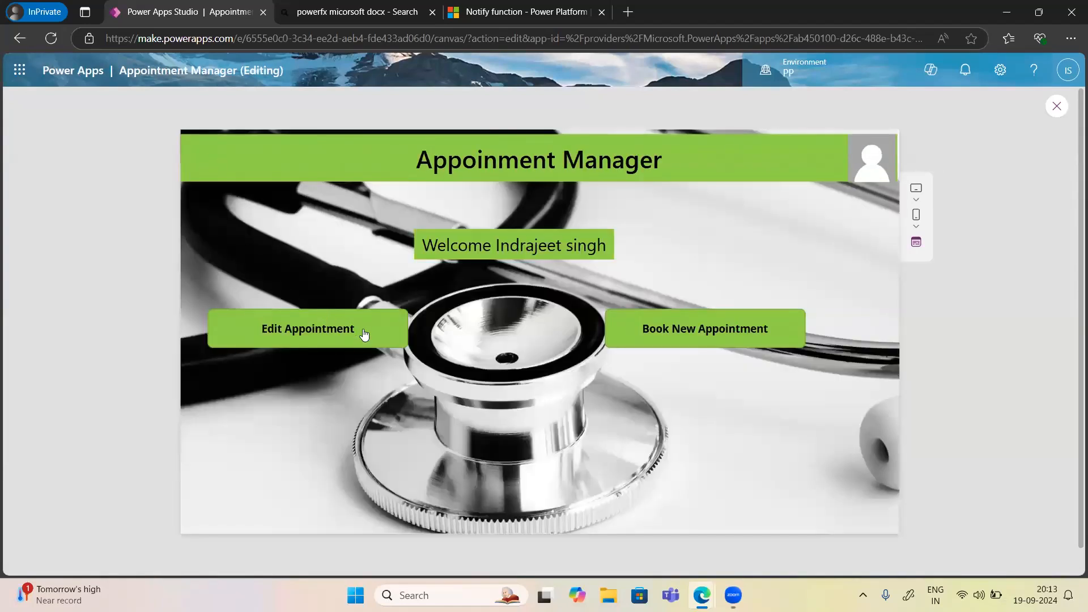
click(1057, 107)
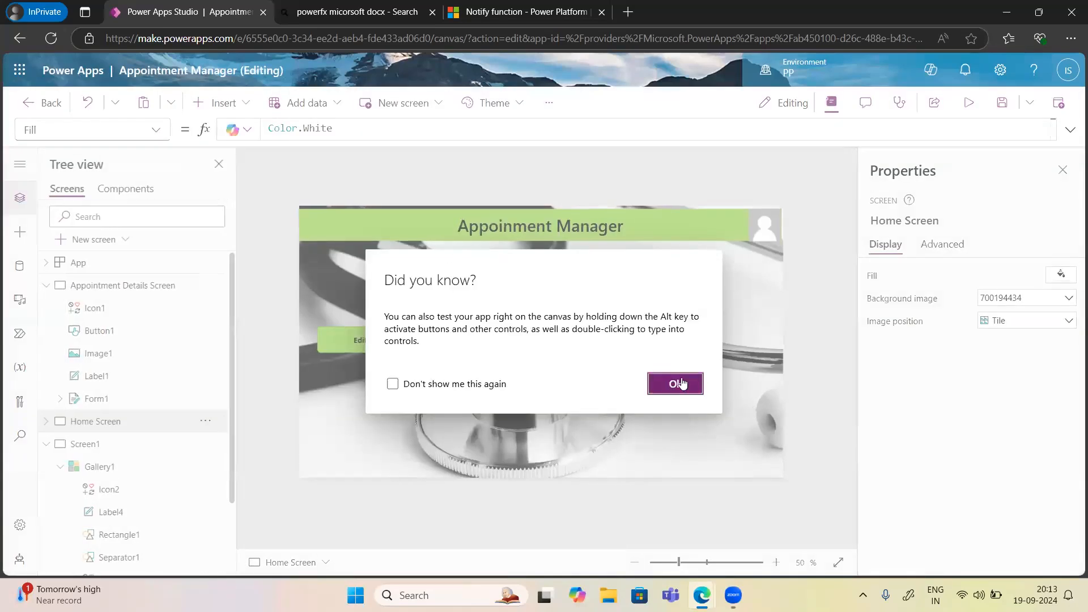
click(667, 378)
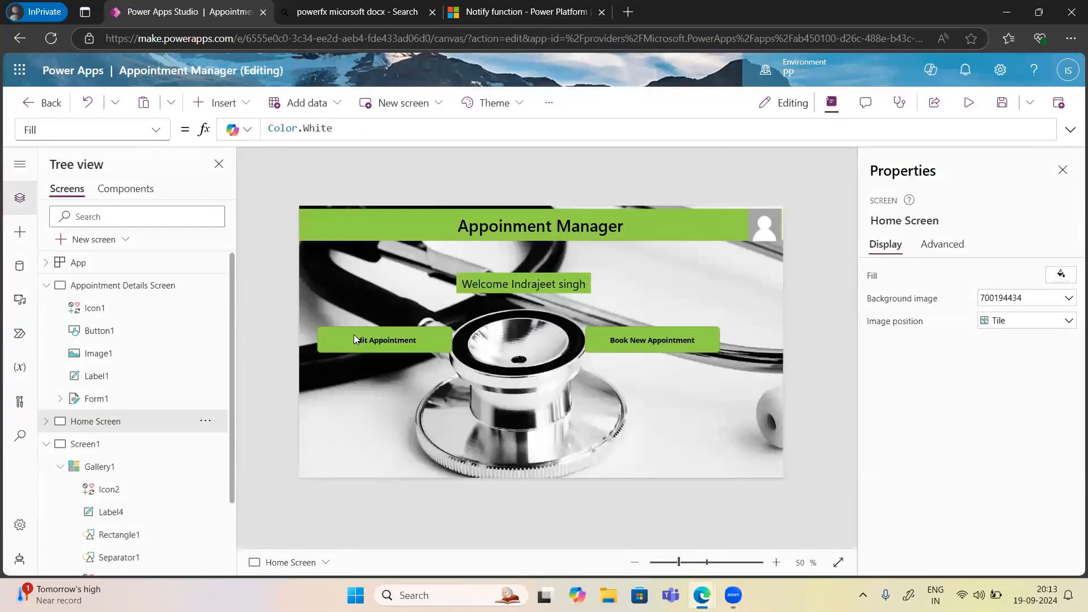
Set the Edit Appointment button's OnSelect to Navigate(Screen1, ScreenTransition.CoverRight).
click(353, 335)
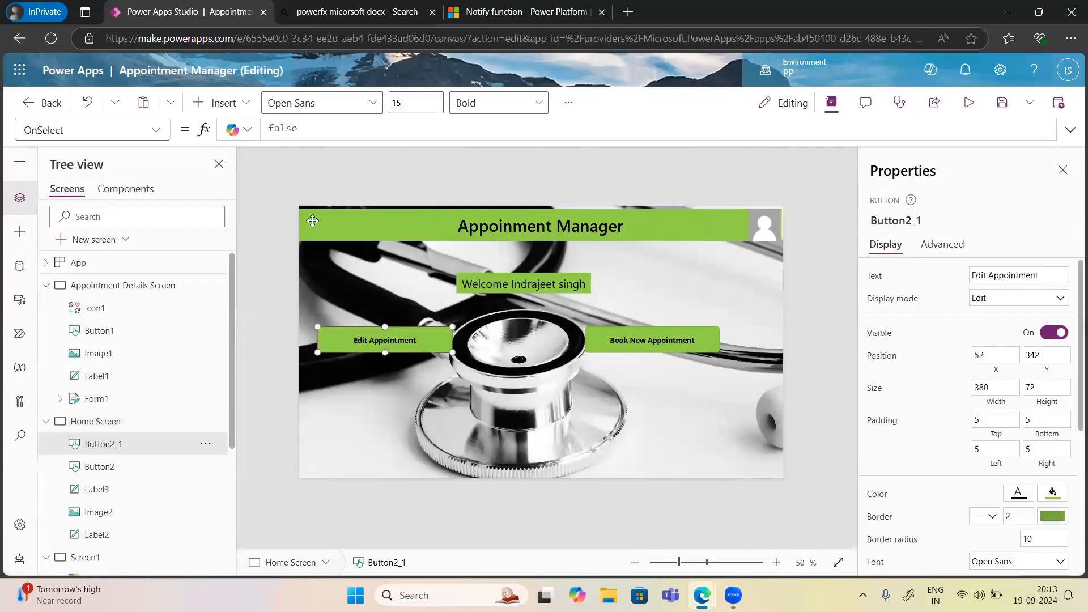
click(304, 134)
key(BackSpace)
key(BackSpace)
key(BackSpace)
key(BackSpace)
key(BackSpace)
text(Navigate('Appointment Details Screen)
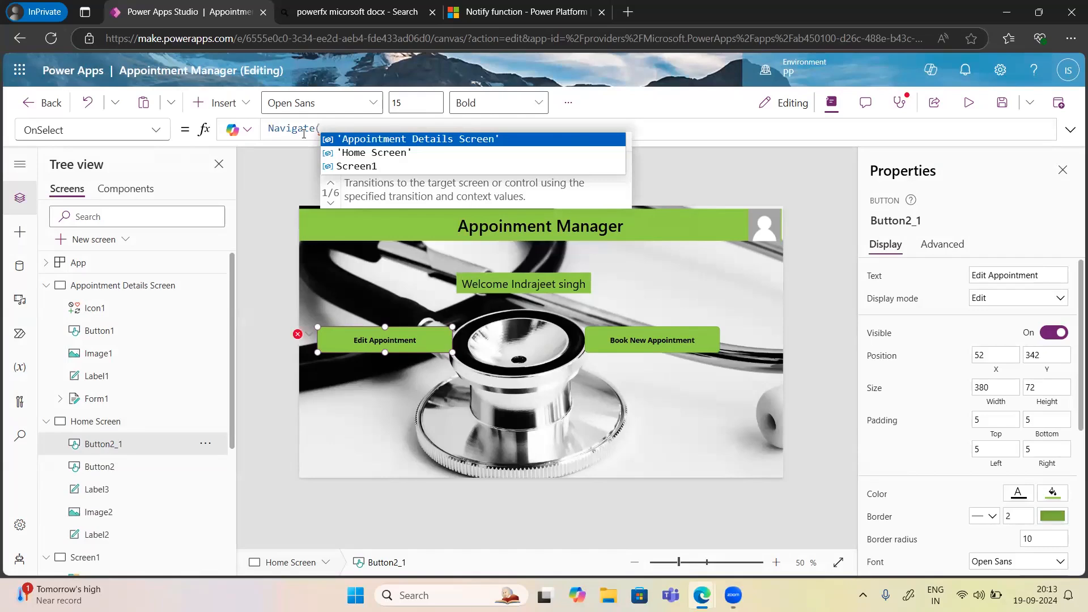
key(Tab)
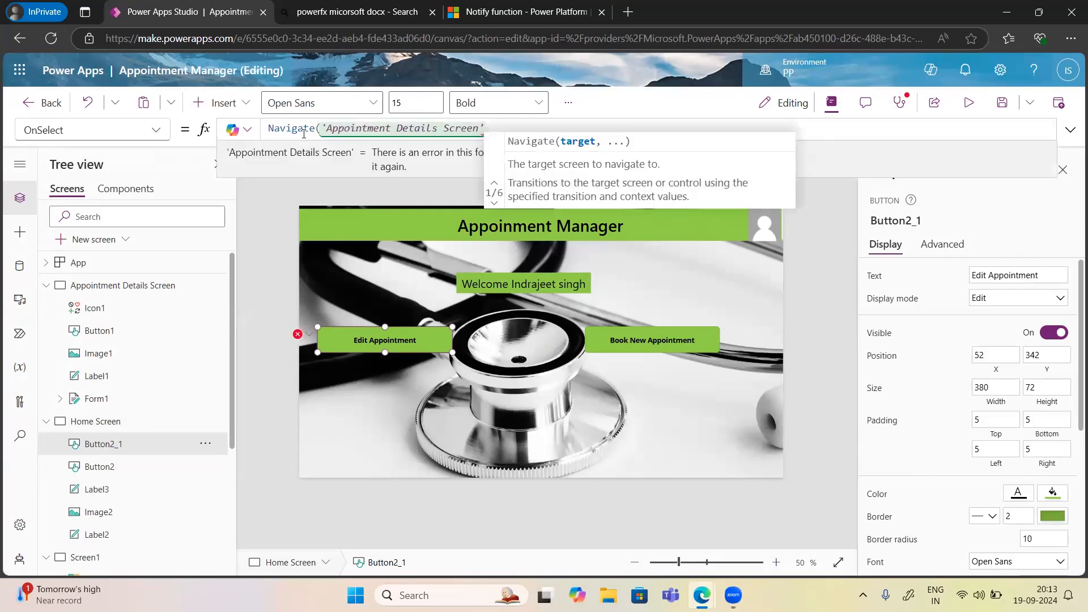
key(BackSpace)
key(BackSpace)
key(BackSpace)
key(BackSpace)
key(BackSpace)
key(BackSpace)
key(BackSpace)
key(BackSpace)
key(BackSpace)
key(BackSpace)
key(BackSpace)
key(BackSpace)
key(BackSpace)
key(BackSpace)
key(BackSpace)
key(BackSpace)
key(BackSpace)
key(BackSpace)
key(BackSpace)
key(BackSpace)
key(BackSpace)
key(BackSpace)
key(BackSpace)
key(BackSpace)
key(BackSpace)
key(BackSpace)
key(BackSpace)
key(BackSpace)
text(Scree)
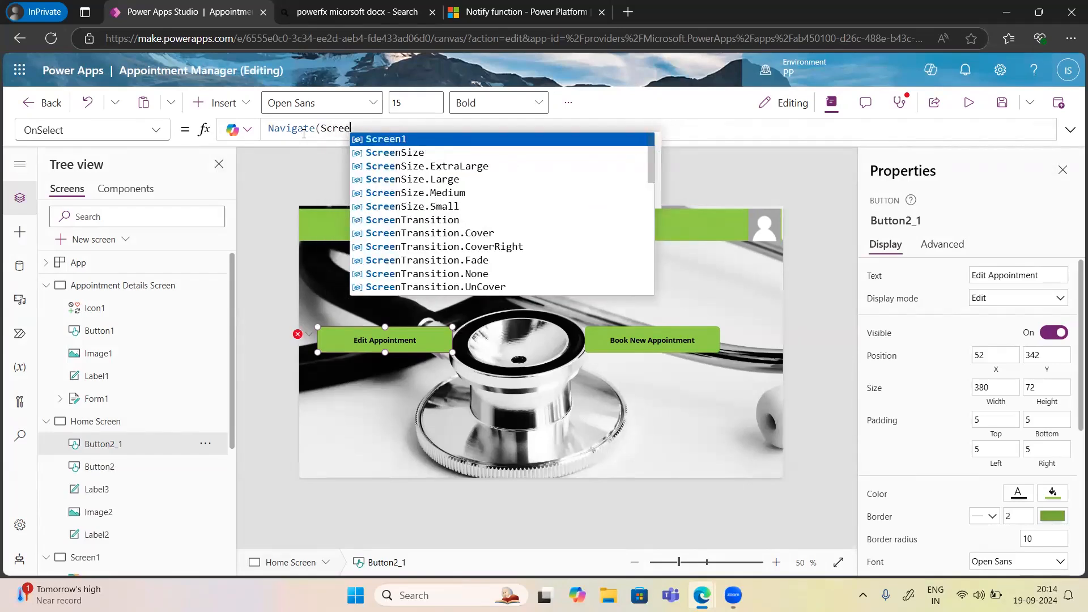
text(1)
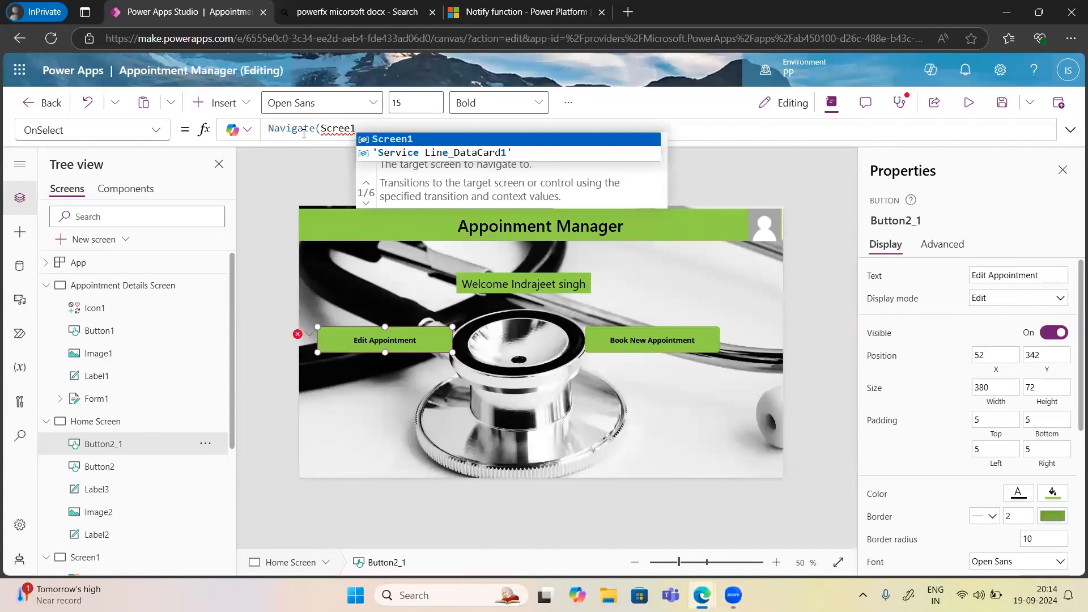
key(BackSpace)
key(Tab)
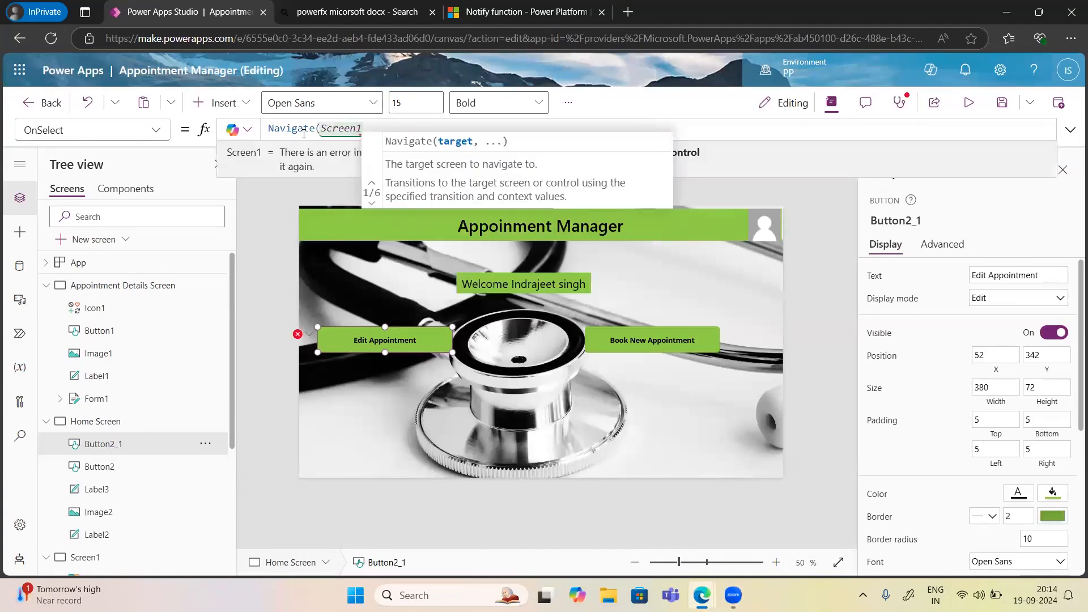
text(,)
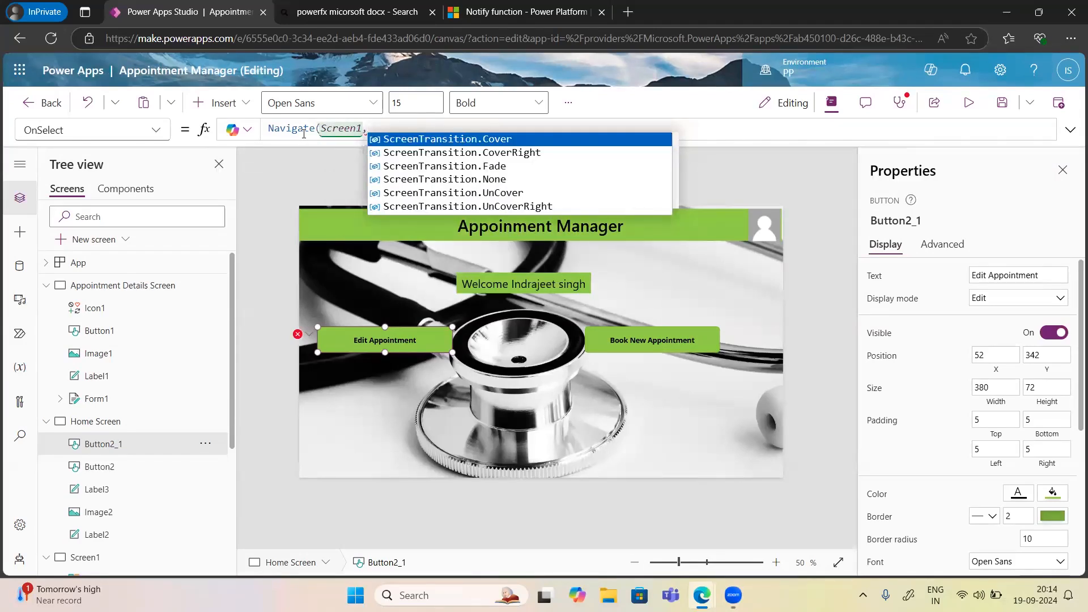
key(Down)
key(Tab)
text())
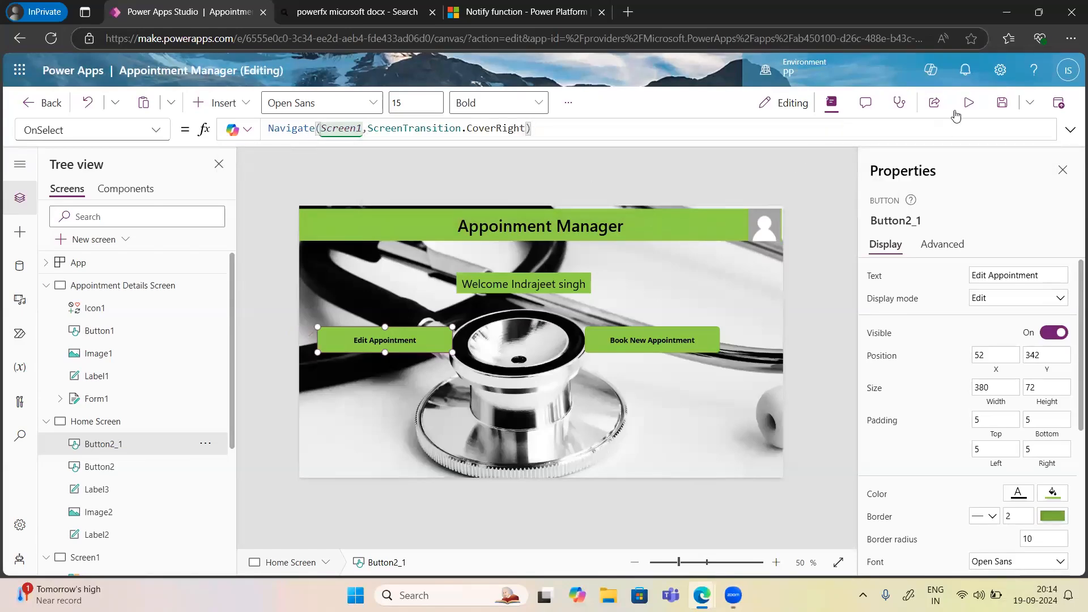
Preview the app, opening the second appointment from Edit Appointment and returning Home.
click(969, 103)
click(284, 338)
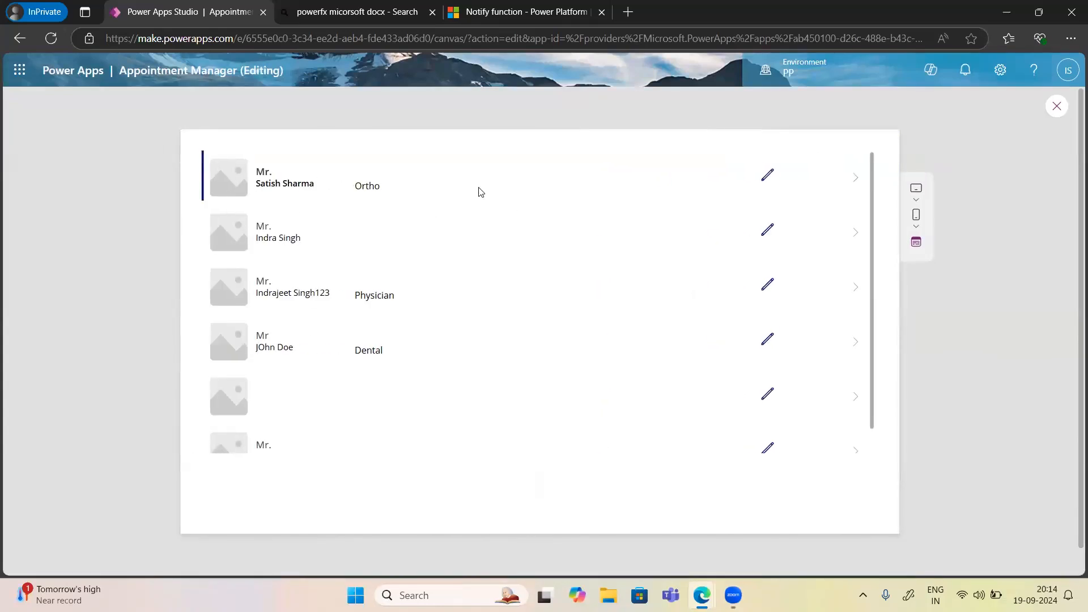
click(768, 235)
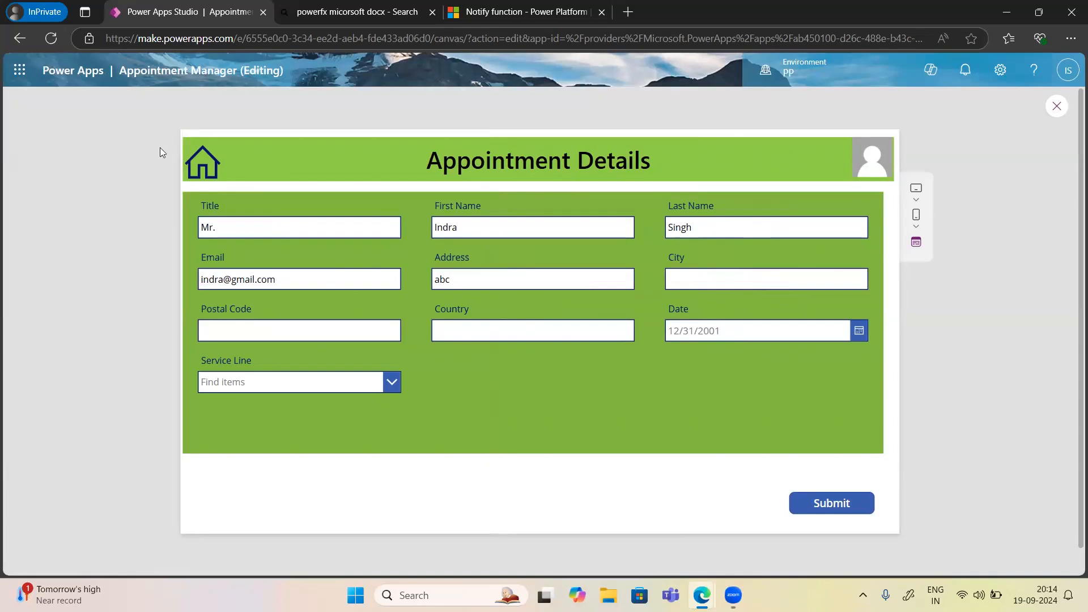
click(197, 167)
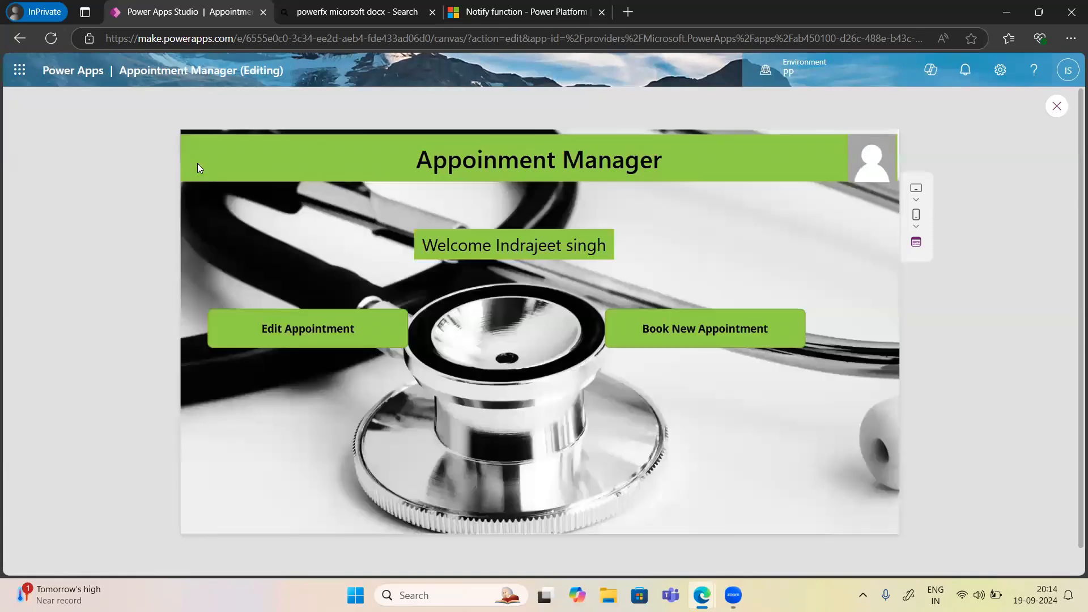
click(318, 334)
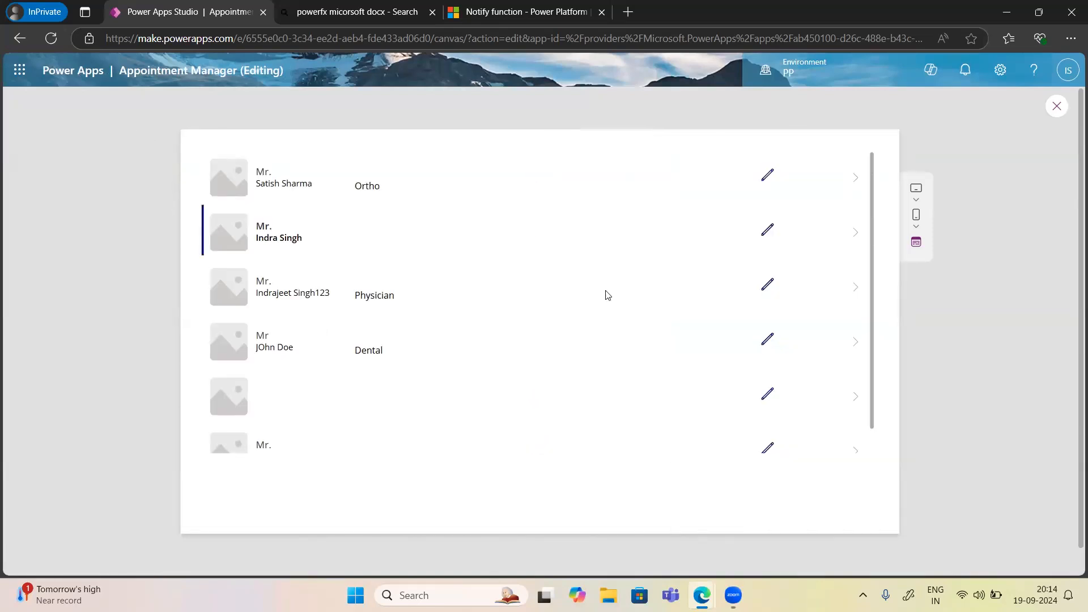
Edit the Dental appointment's email address, submit it, then switch to the SharePoint list.
click(767, 342)
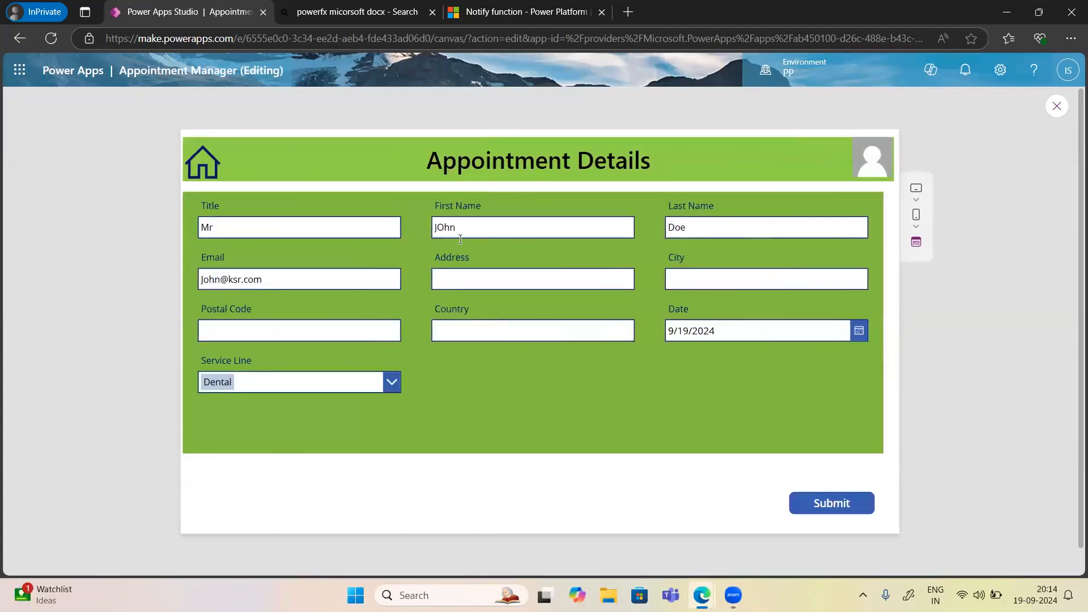
click(220, 282)
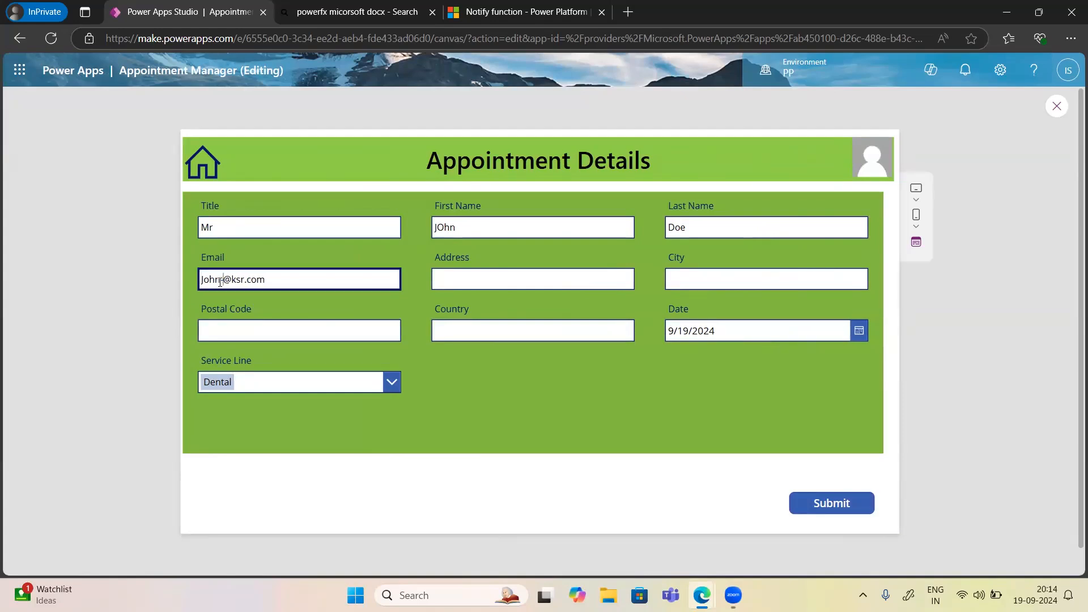
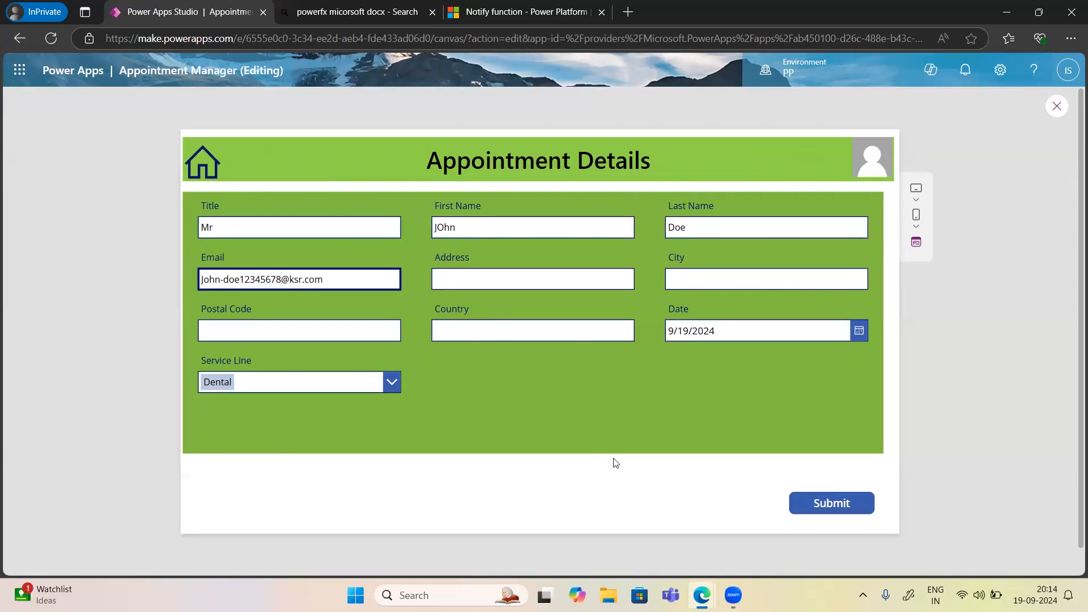
click(811, 504)
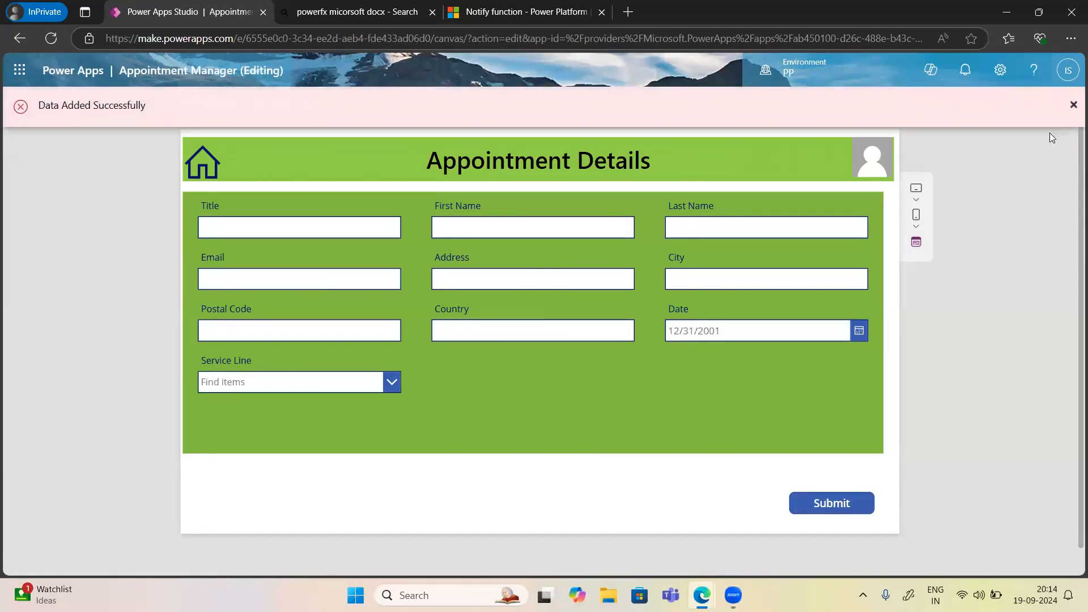
click(1007, 12)
key(ctrl+Tab)
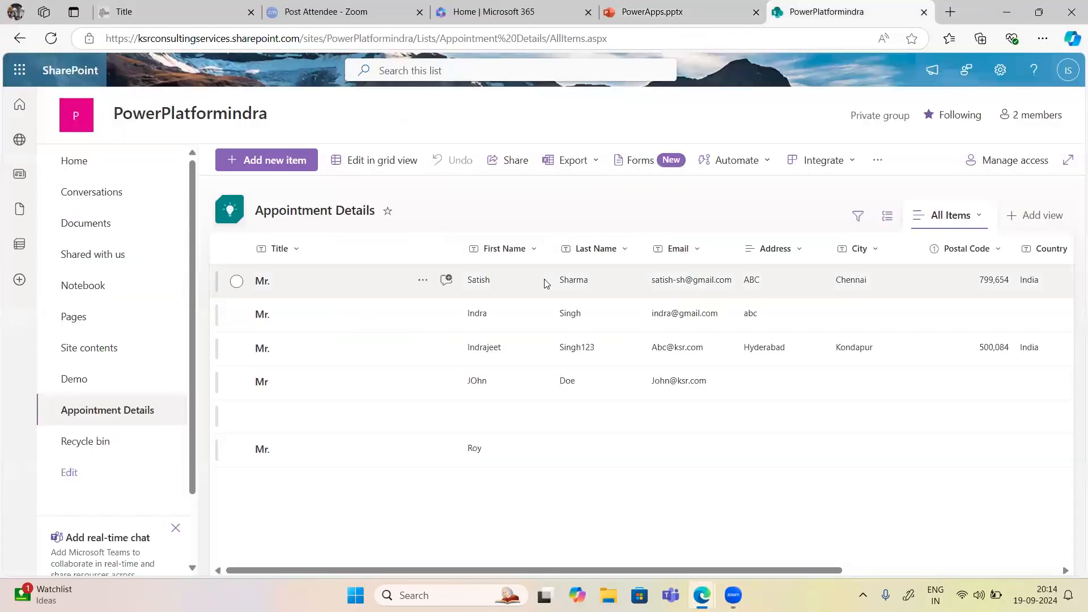
Refresh the SharePoint list, widen the Email column, and return to Power Apps Studio.
click(54, 40)
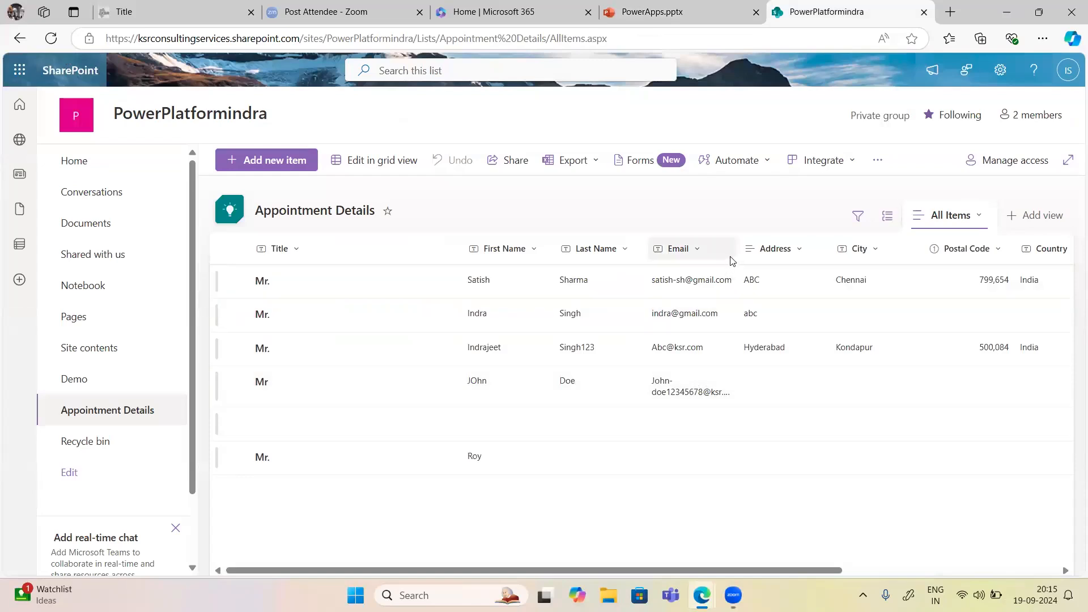
drag(736, 250, 808, 250)
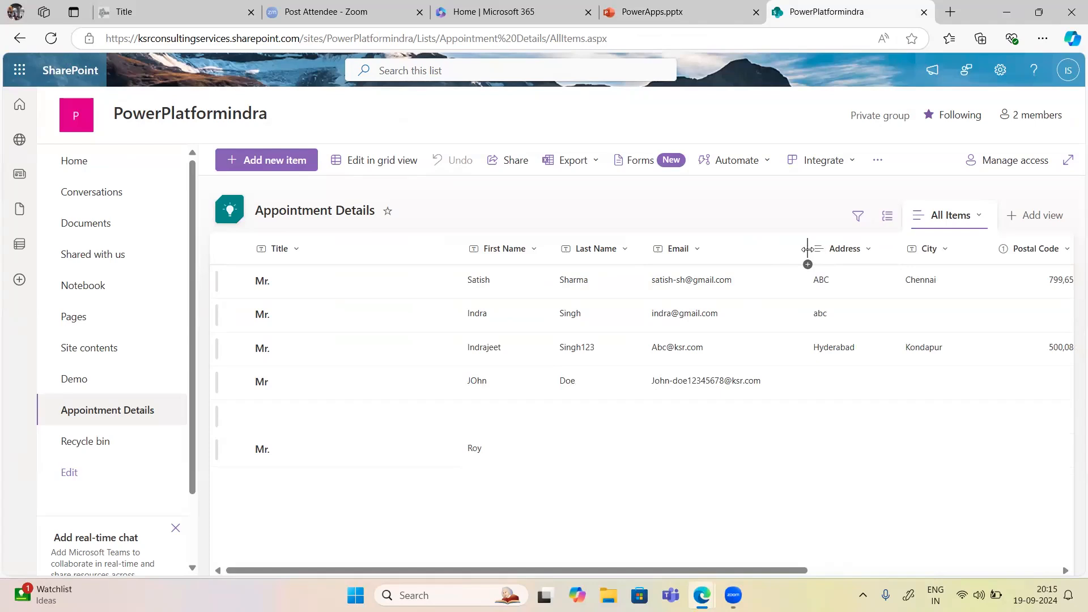
mouse_move(700, 594)
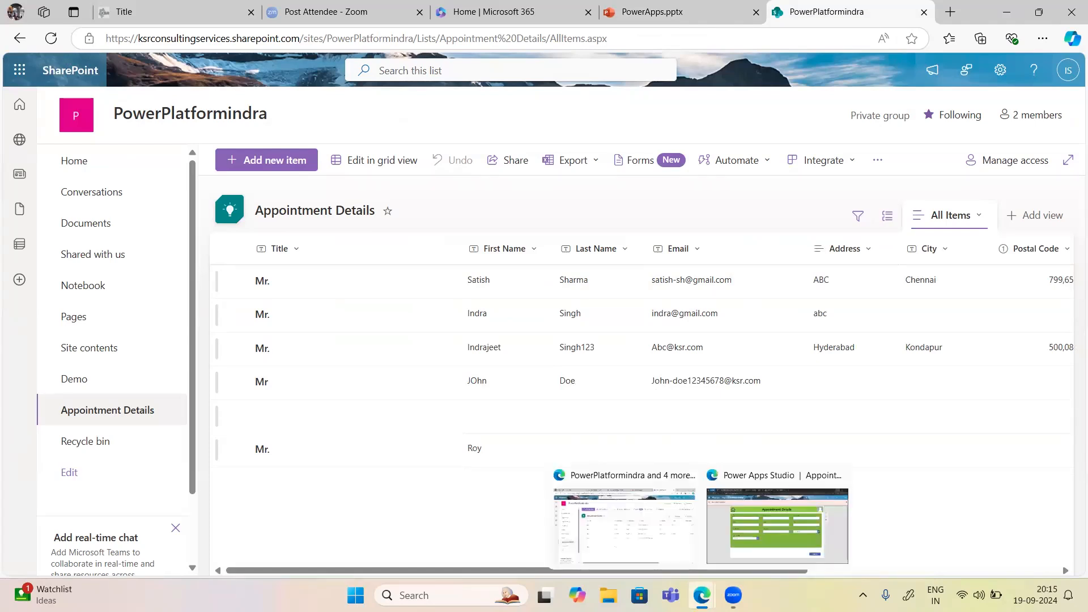
click(755, 549)
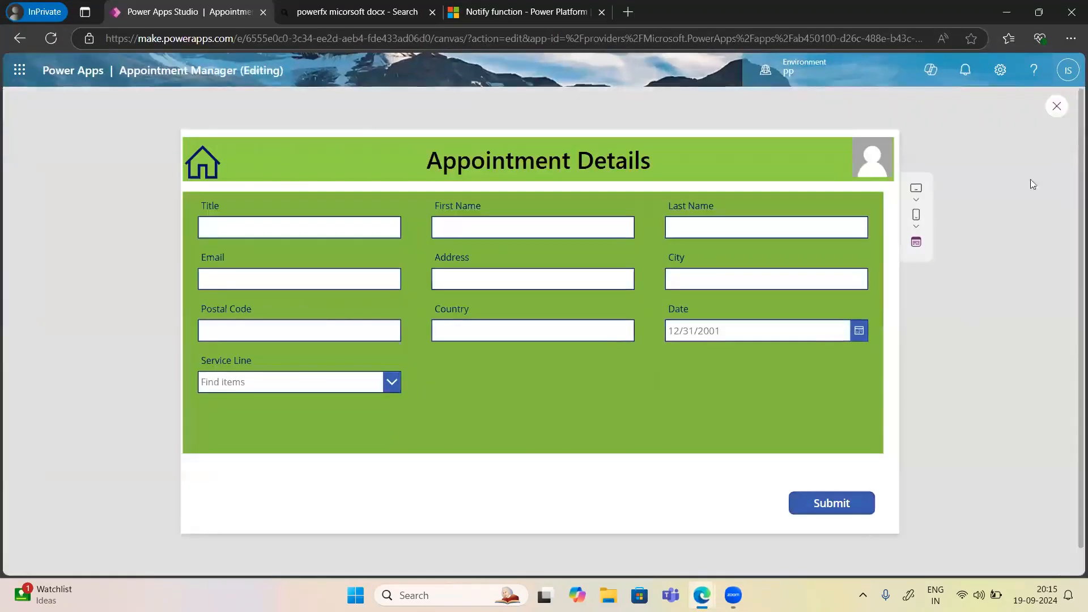
Close the preview and change the Submit button's notification type from Error to Success.
click(1055, 111)
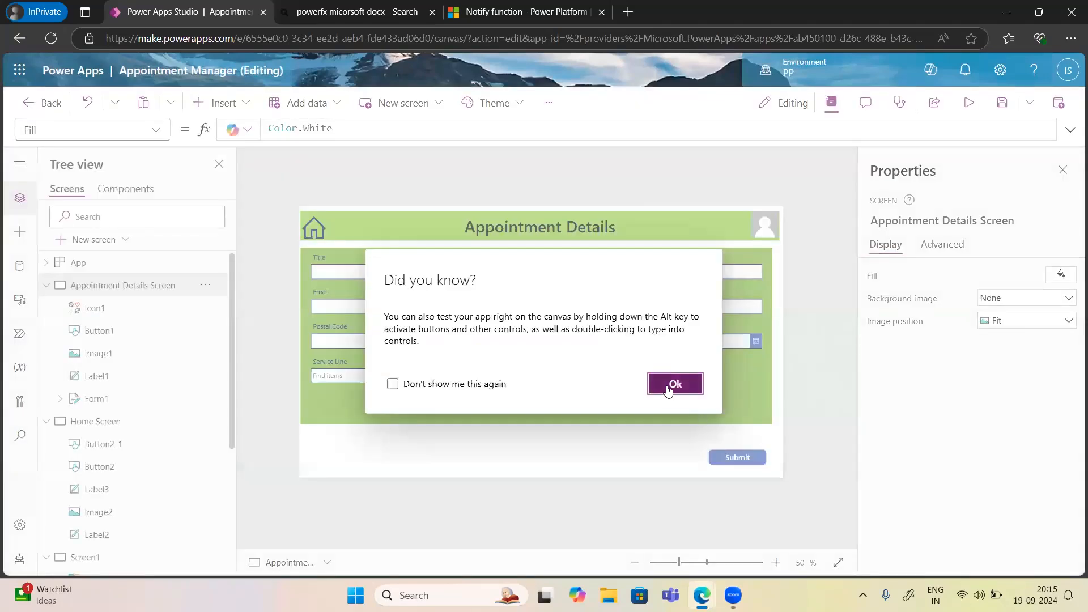
click(670, 386)
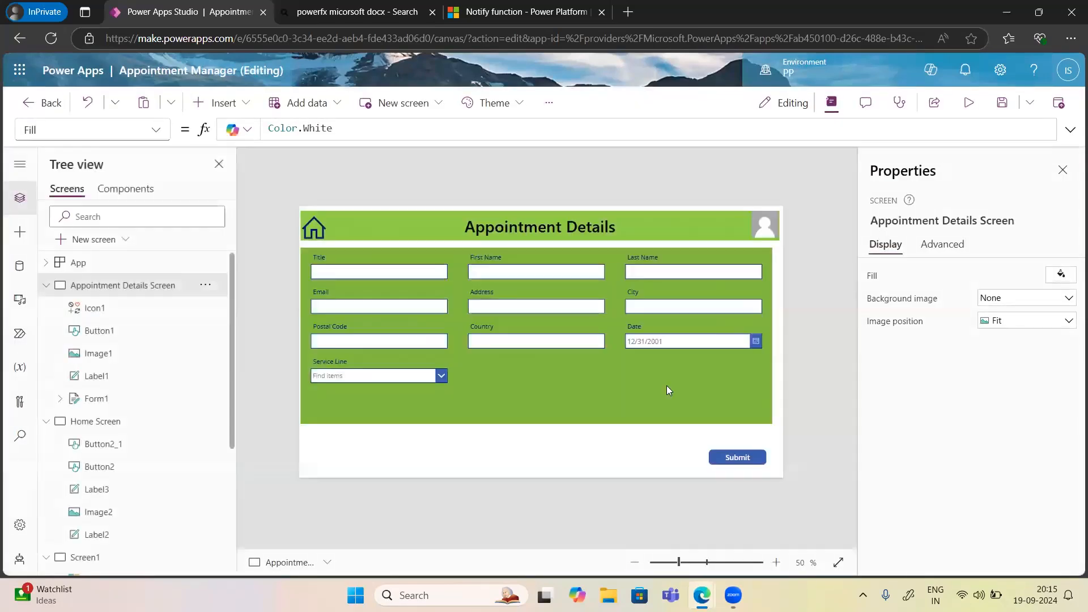
click(729, 457)
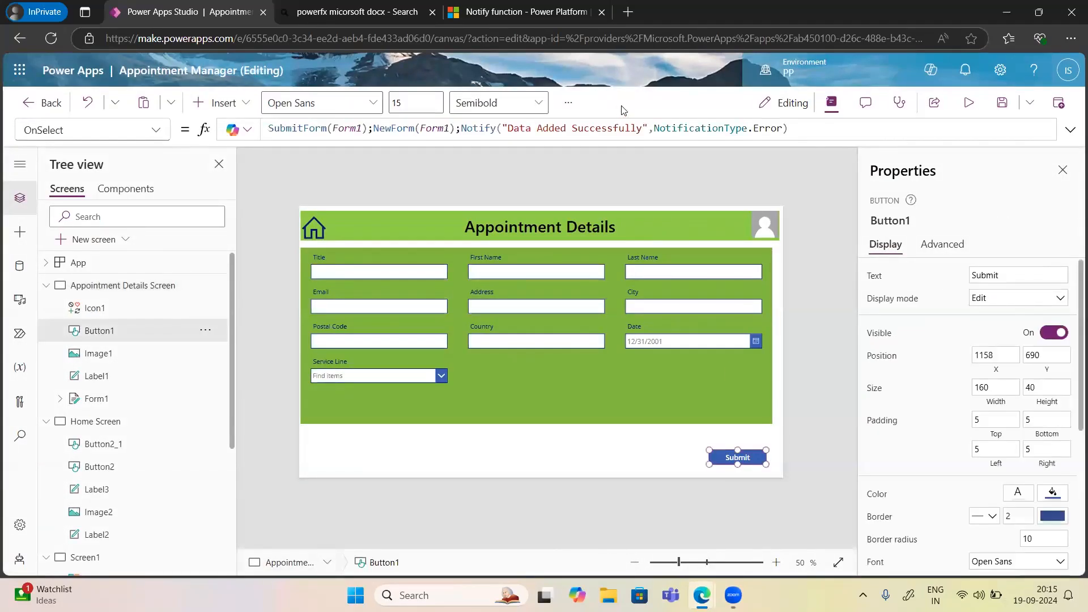
double_click(769, 129)
text(Succ)
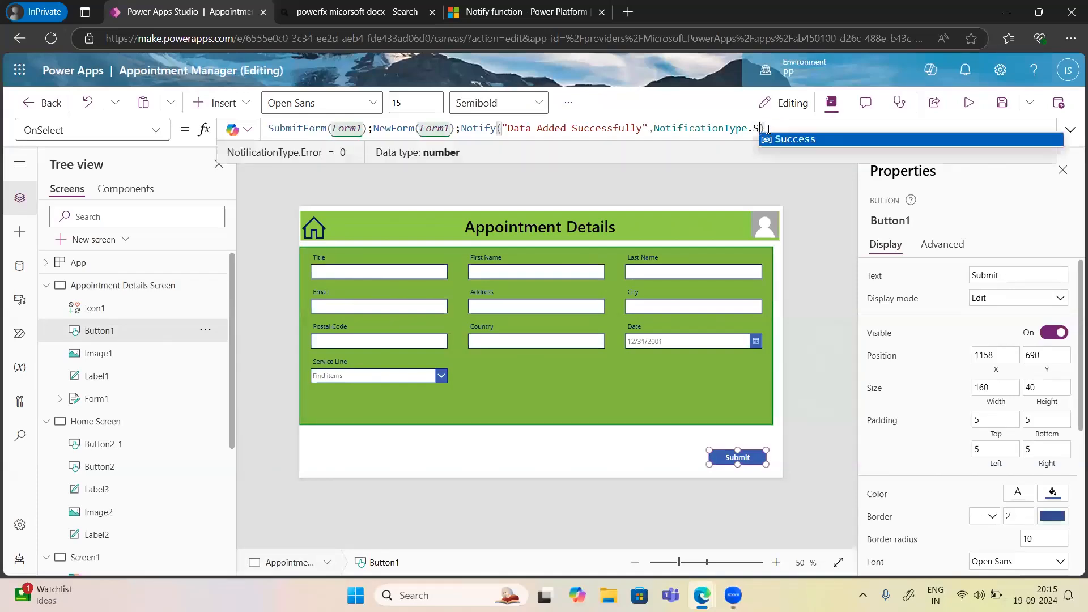
key(Tab)
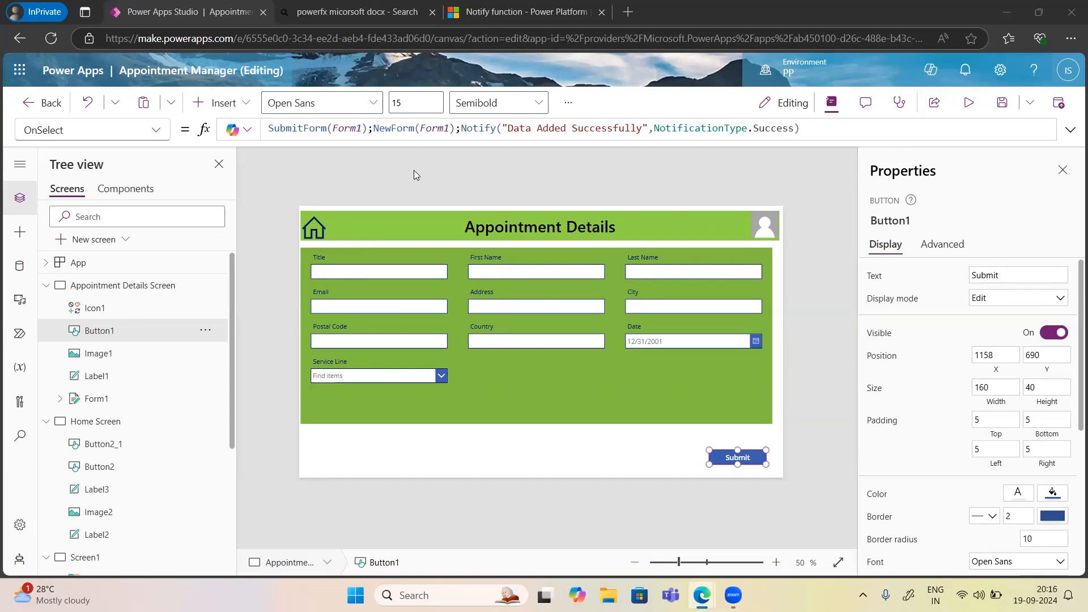
click(336, 126)
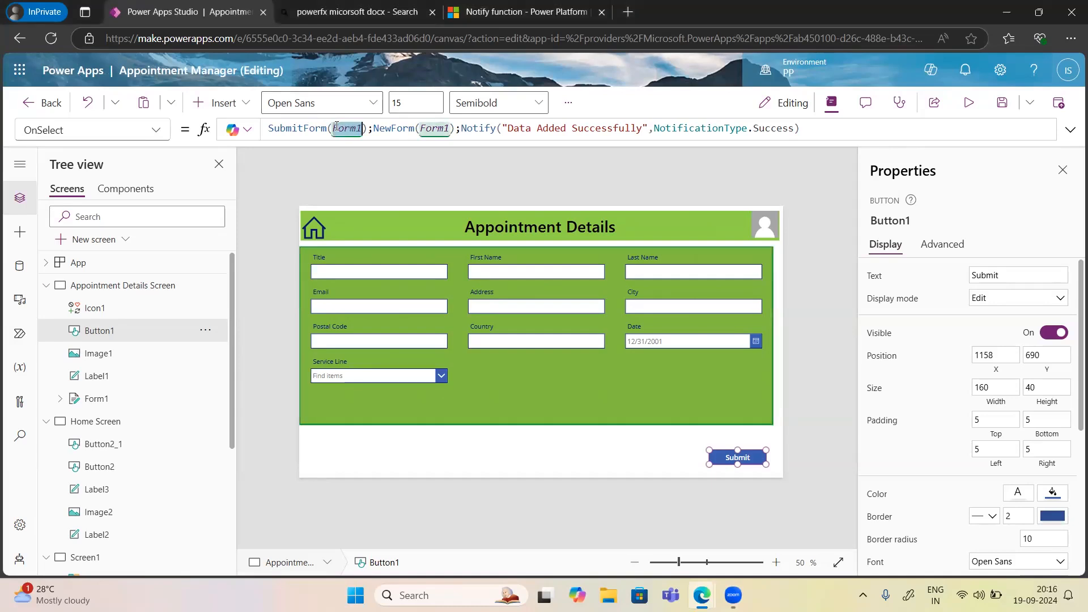
Review the Submit formula's NewForm and Notify calls, then open Screen1.
double_click(404, 128)
click(556, 135)
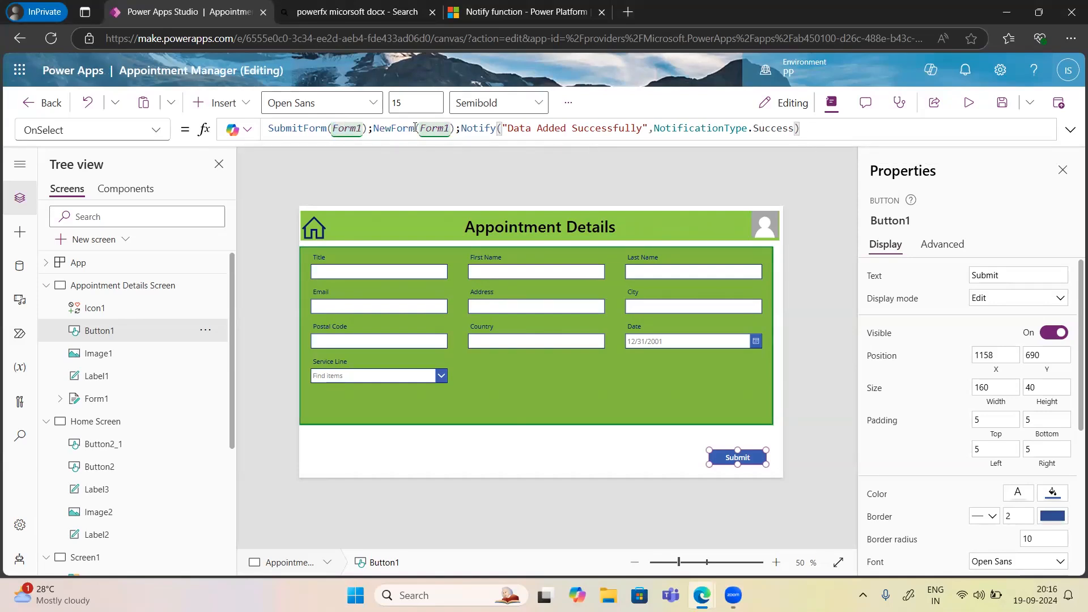
double_click(470, 129)
key(ctrl+a)
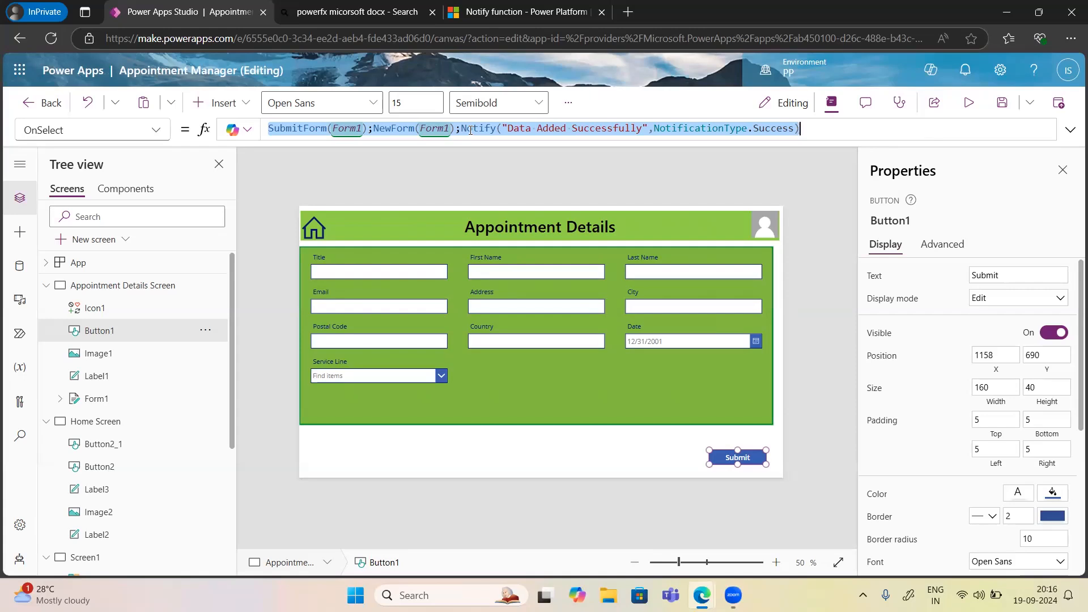
click(651, 156)
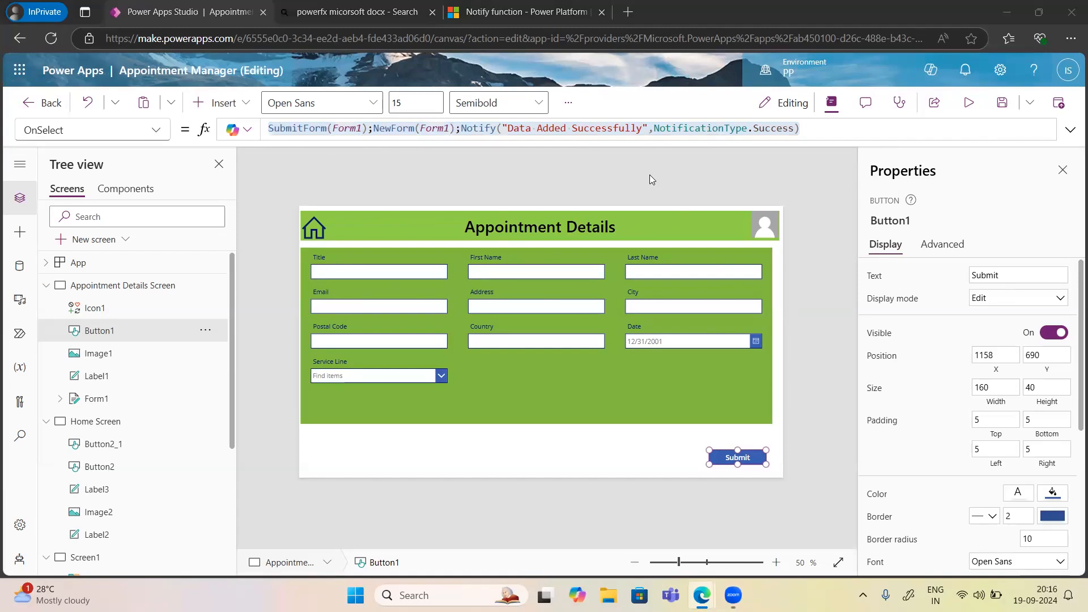
click(86, 558)
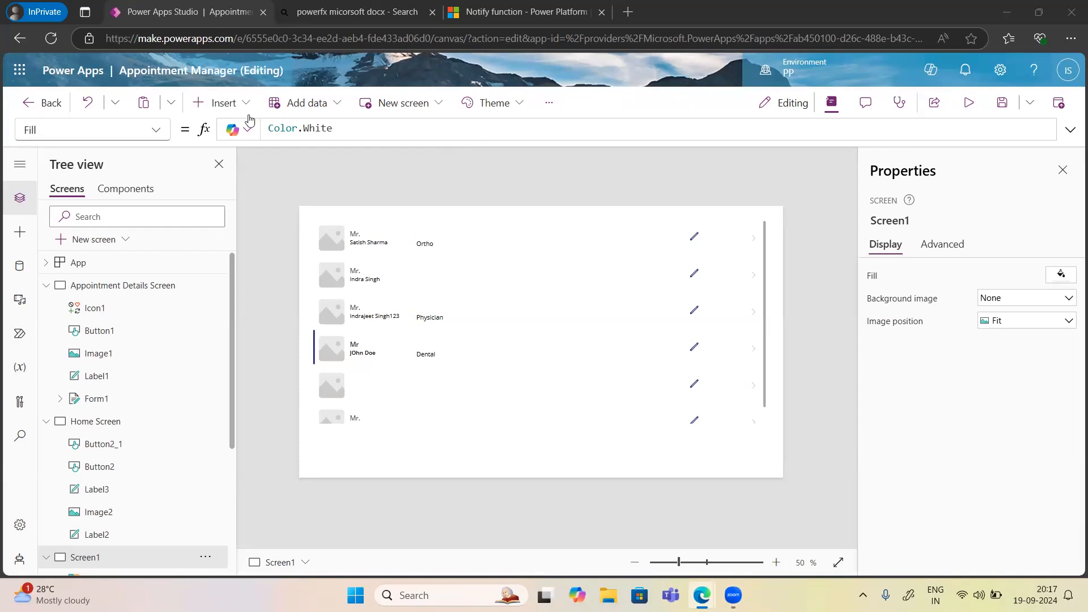
Select the Ortho label in the gallery's first row.
click(222, 103)
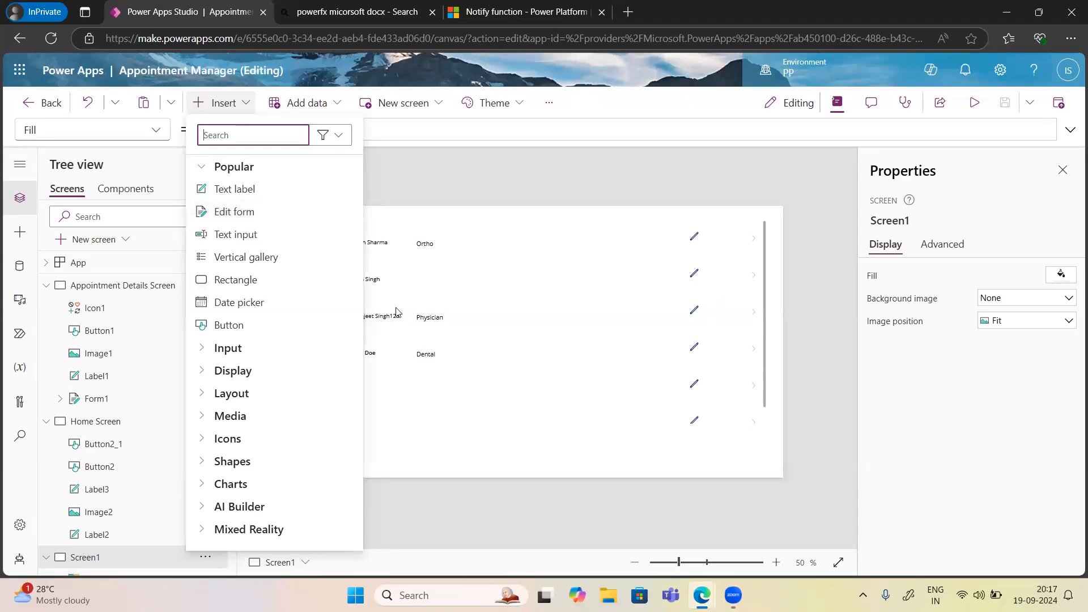
click(777, 275)
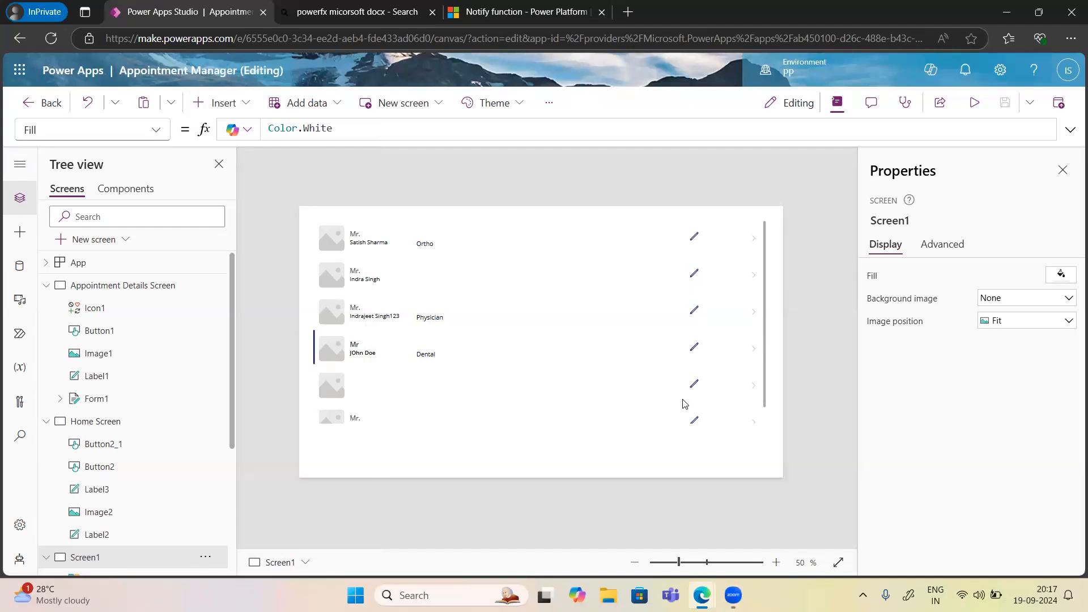
click(461, 244)
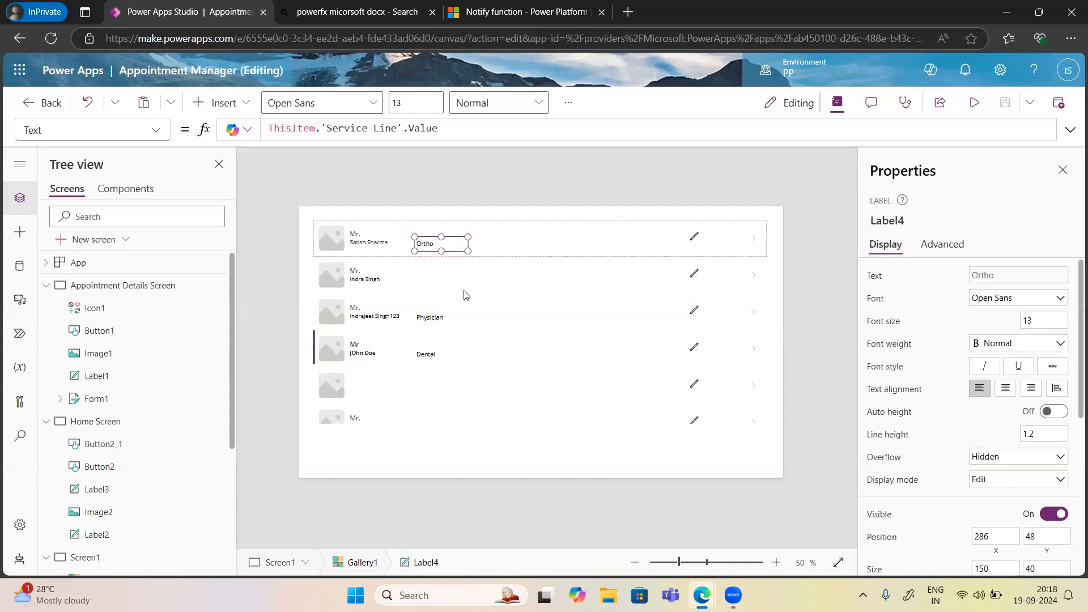
Insert a Trash icon into the gallery and place it just right of the edit pencil.
click(223, 104)
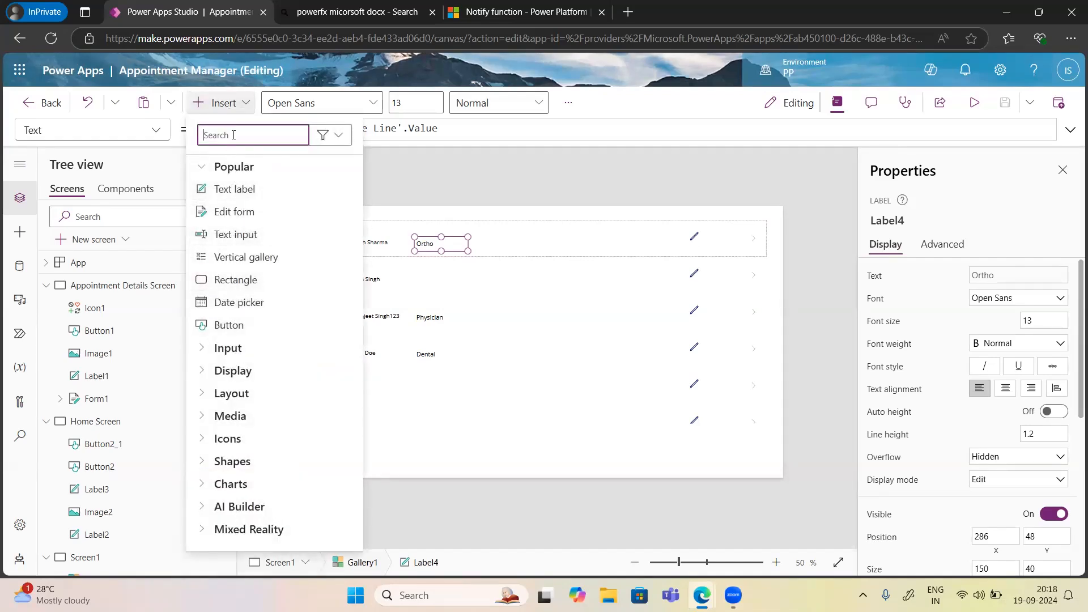
text(Delete)
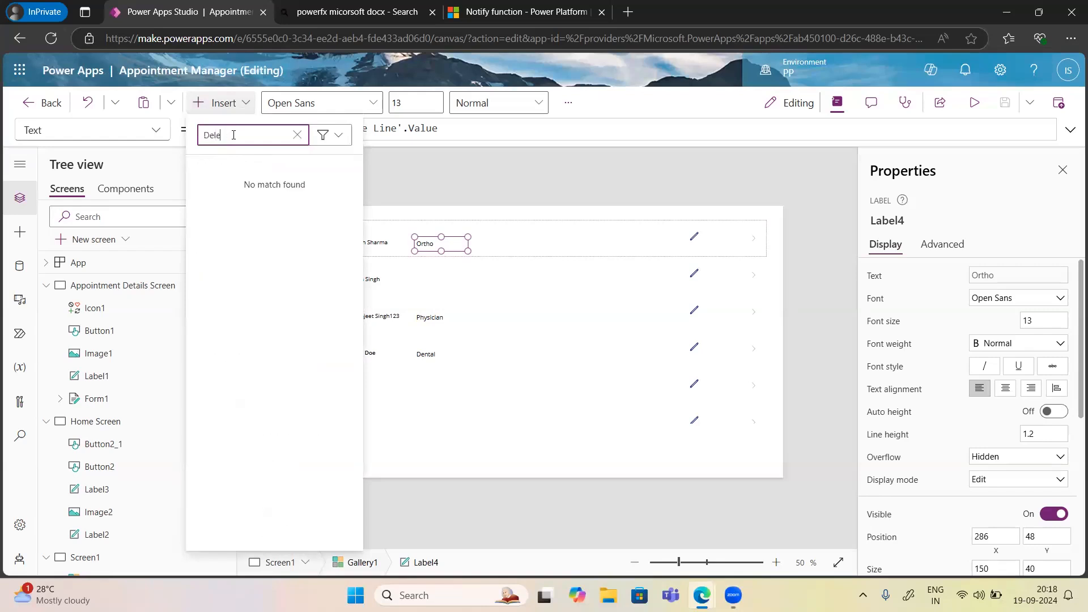
key(BackSpace)
key(BackSpace)
key(BackSpace)
key(BackSpace)
key(BackSpace)
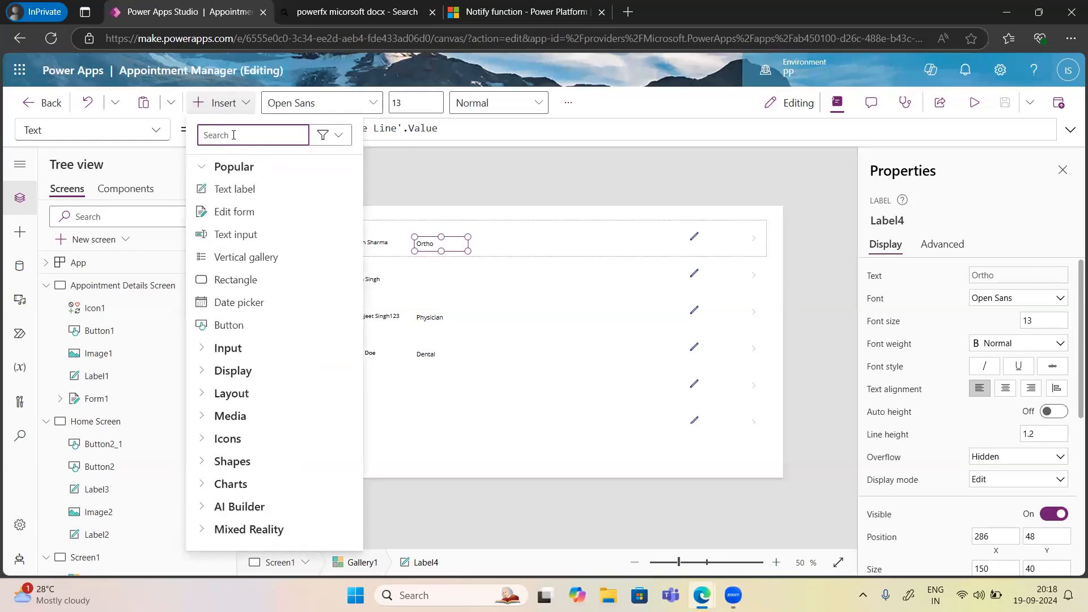
text(trash)
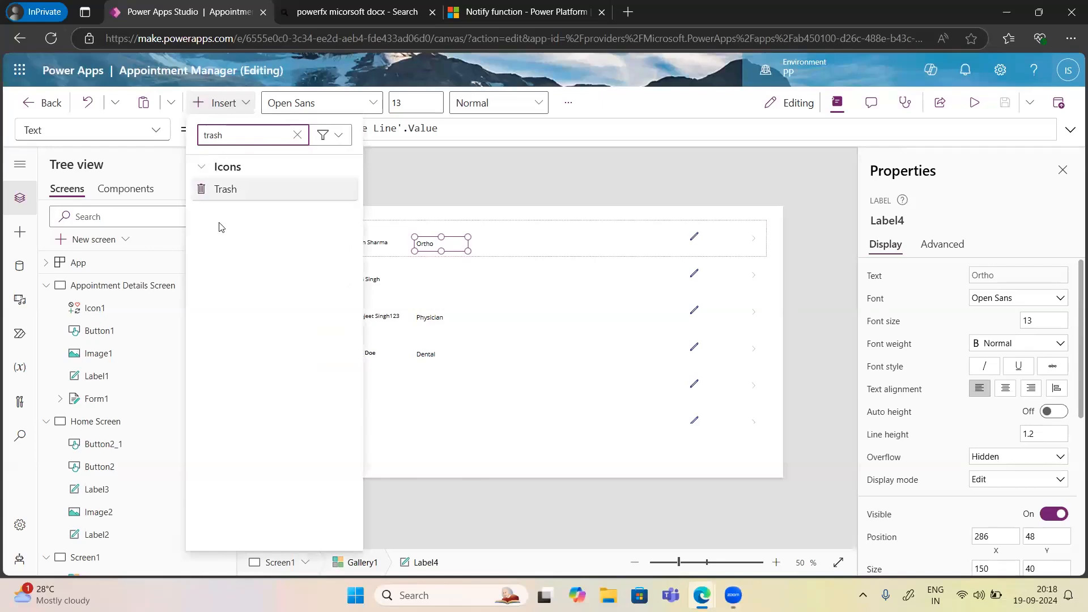
click(237, 192)
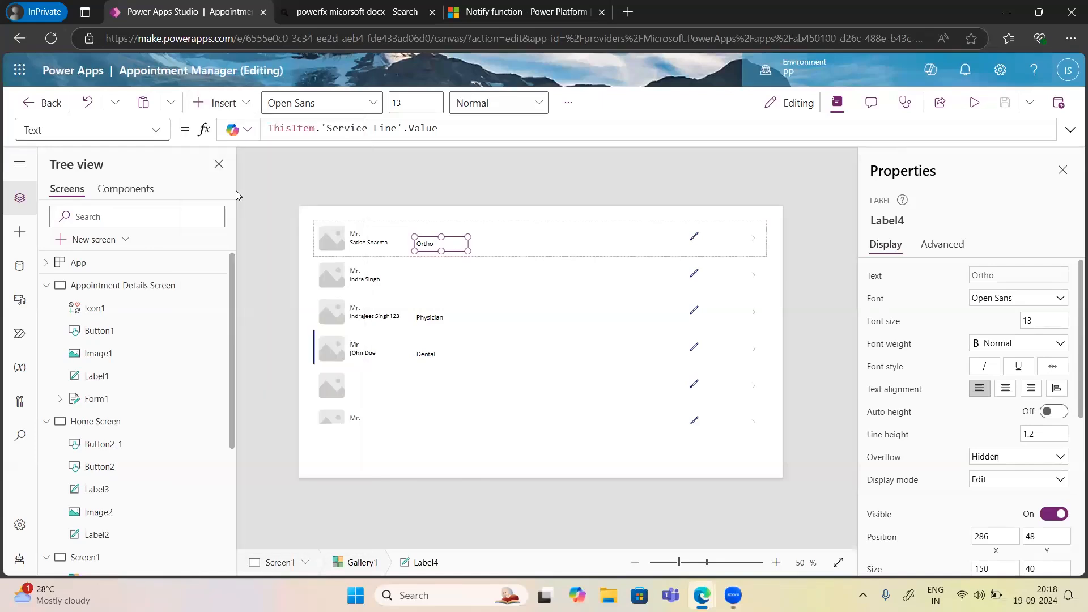
drag(341, 245, 727, 237)
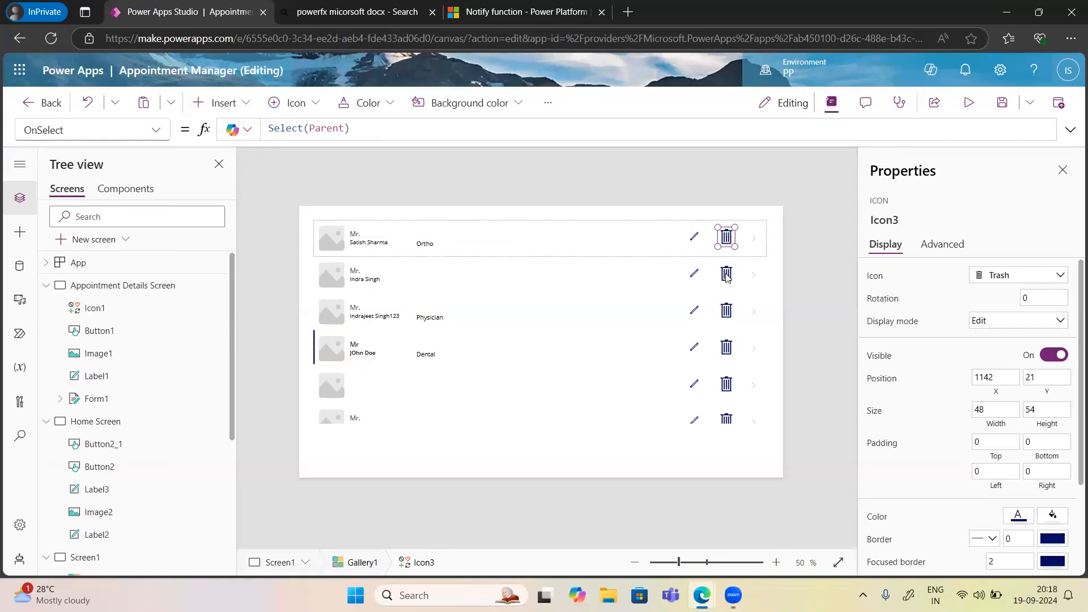
drag(726, 237, 717, 237)
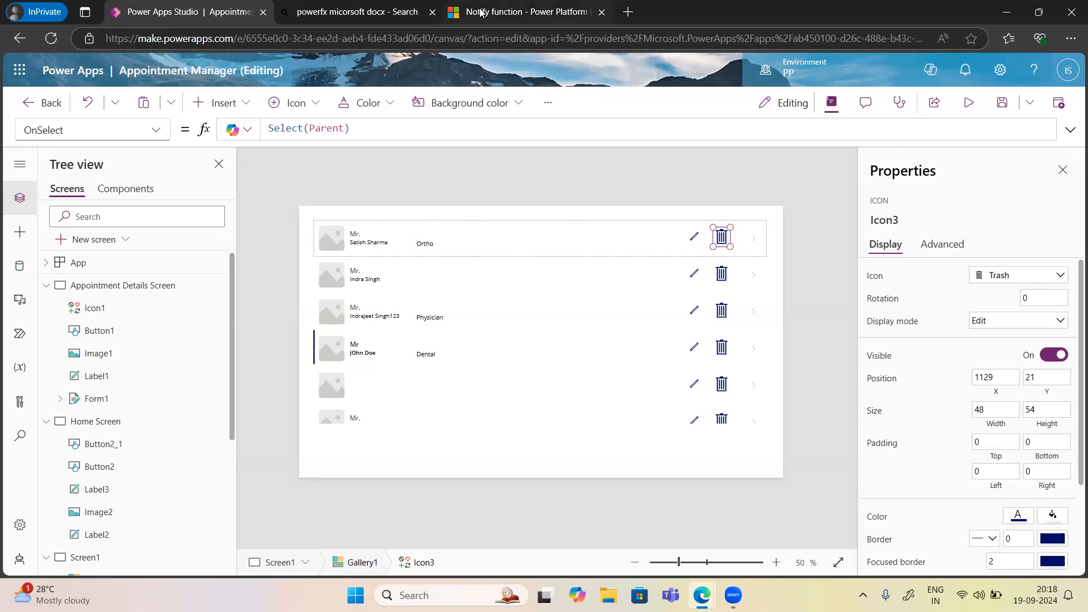
Switch to the Notify function documentation on Microsoft Learn.
click(517, 7)
scroll(57, 284, up, 5)
scroll(56, 283, up, 10)
scroll(56, 283, up, 4)
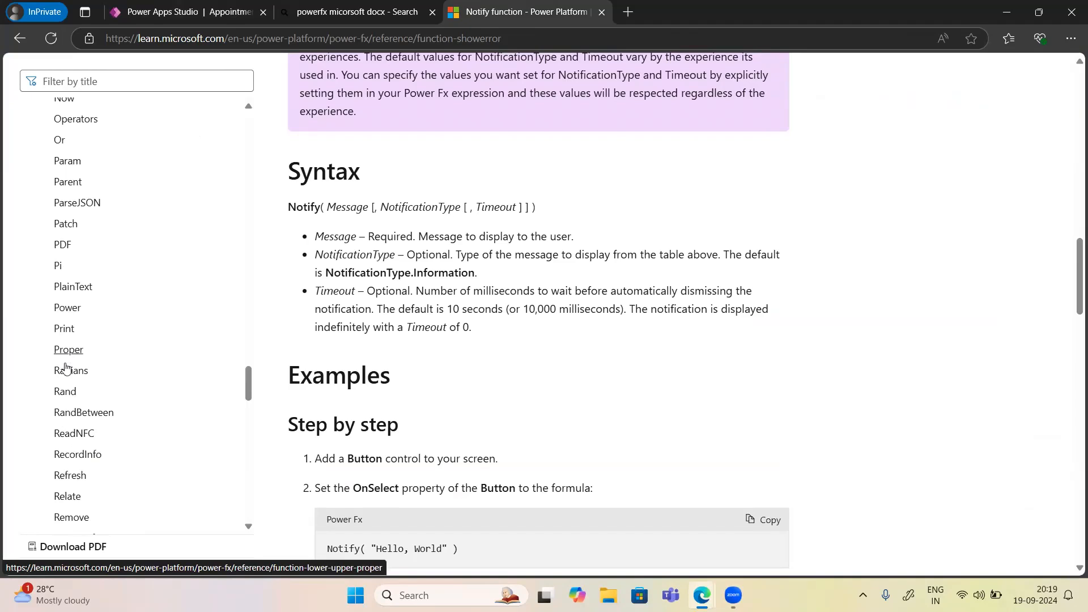
scroll(69, 494, down, 1)
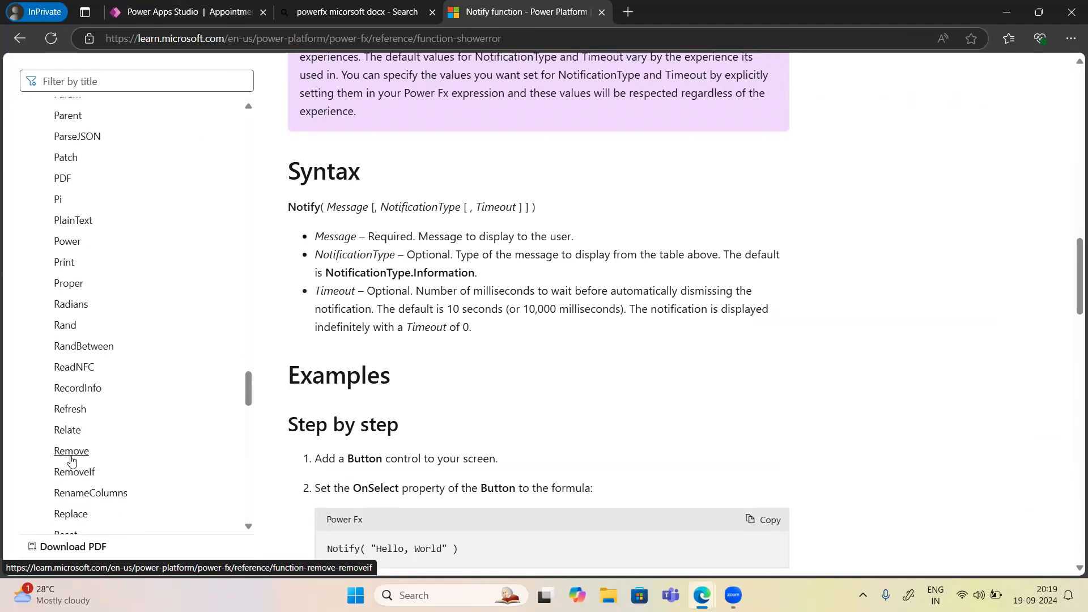
Read the Remove function's syntax and examples, then return to Power Apps.
click(71, 461)
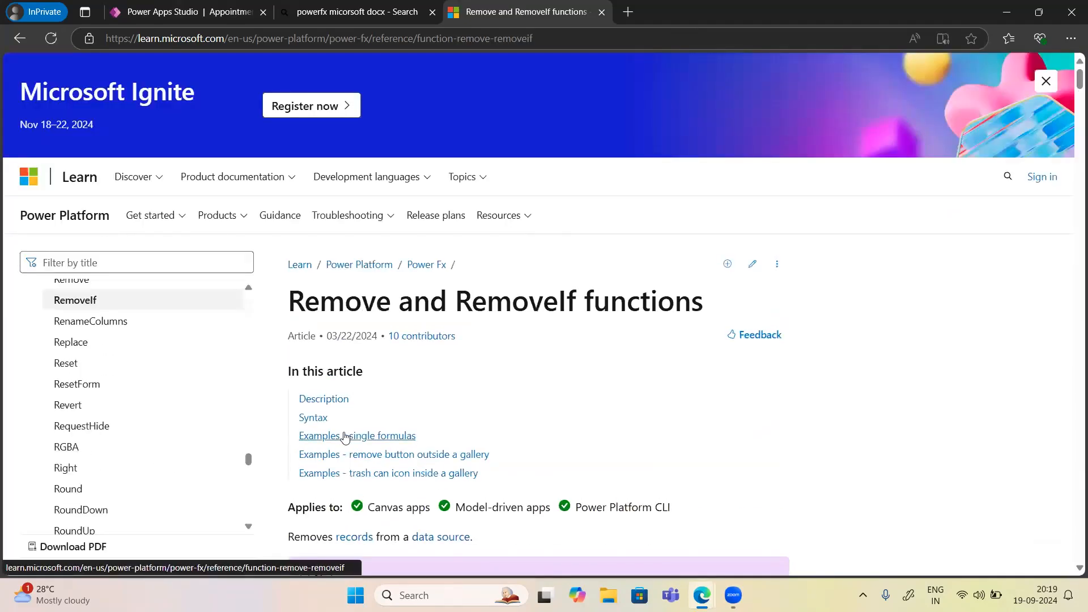
scroll(344, 435, down, 3)
scroll(344, 435, down, 4)
scroll(344, 435, down, 3)
scroll(342, 437, up, 1)
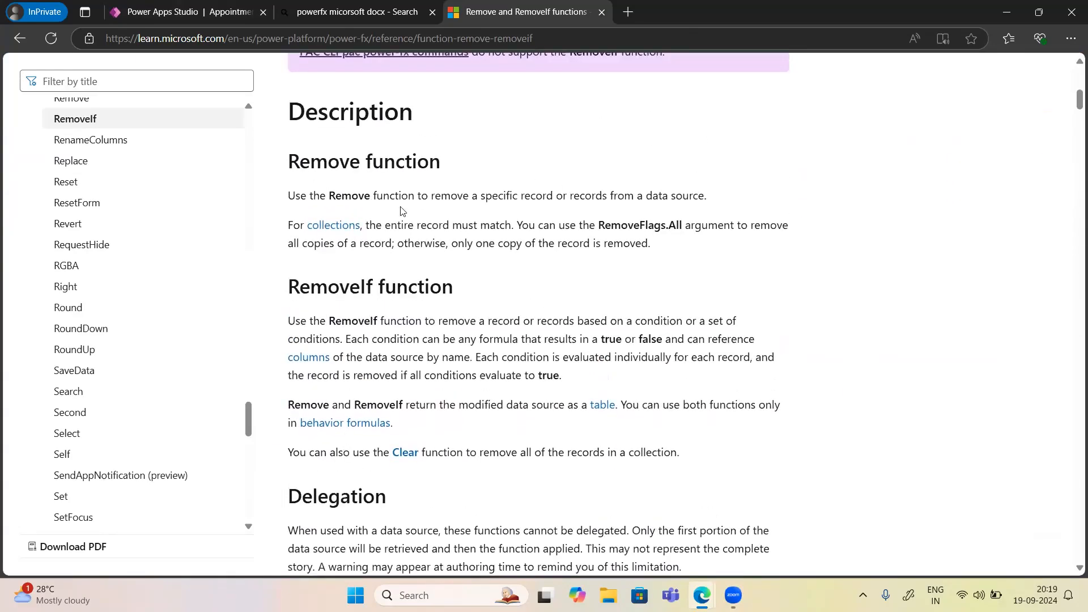
scroll(399, 328, down, 3)
scroll(399, 327, down, 6)
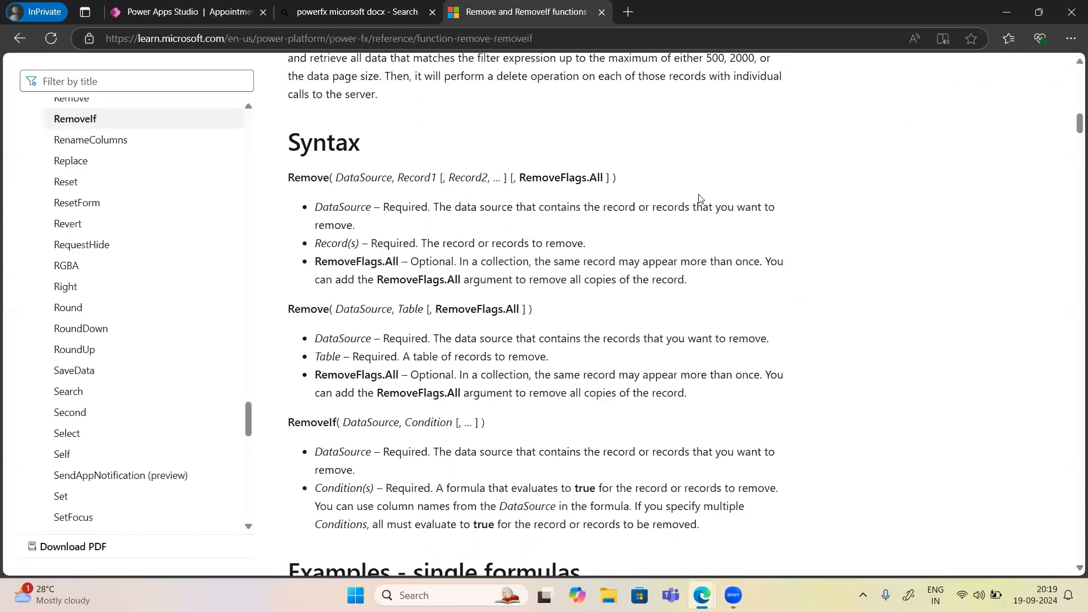
scroll(488, 555, down, 3)
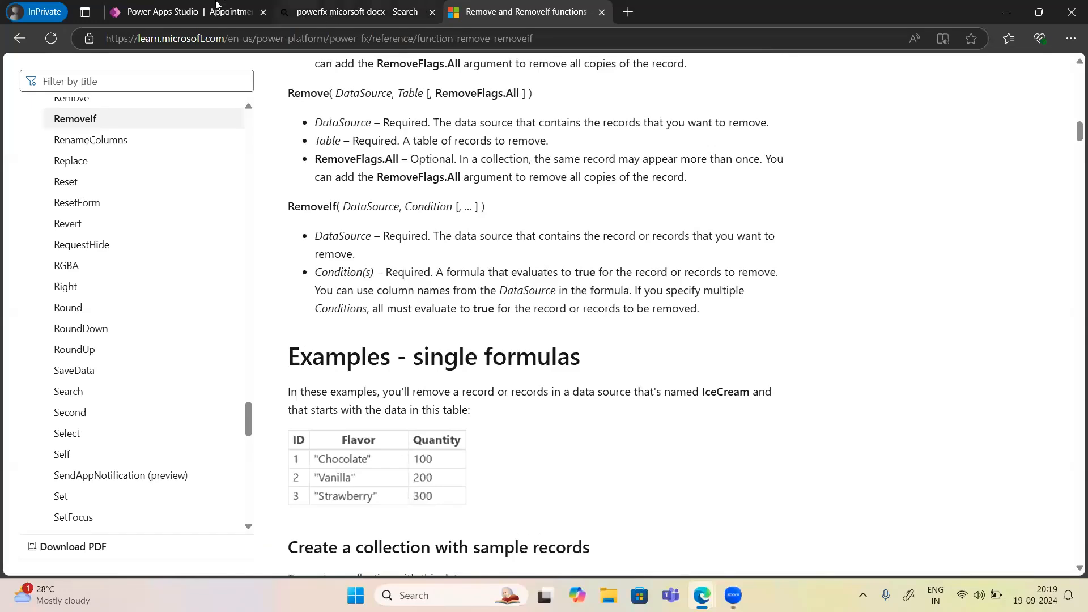
click(186, 14)
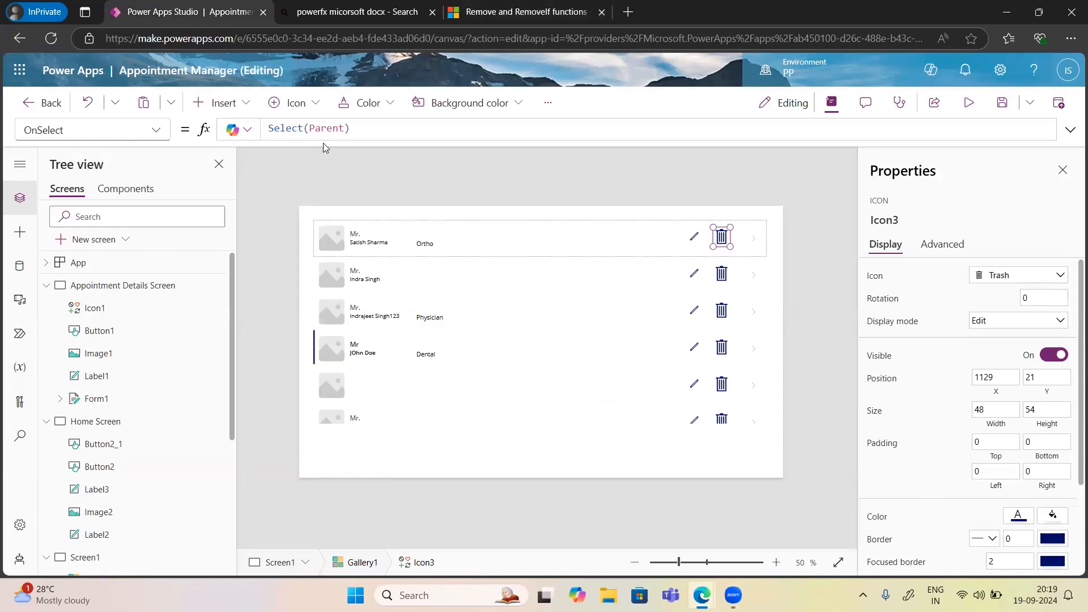
Set the trash icon's OnSelect to Remove('Appointment Details', ThisItem).
click(353, 128)
key(ctrl+a)
text(Remove)
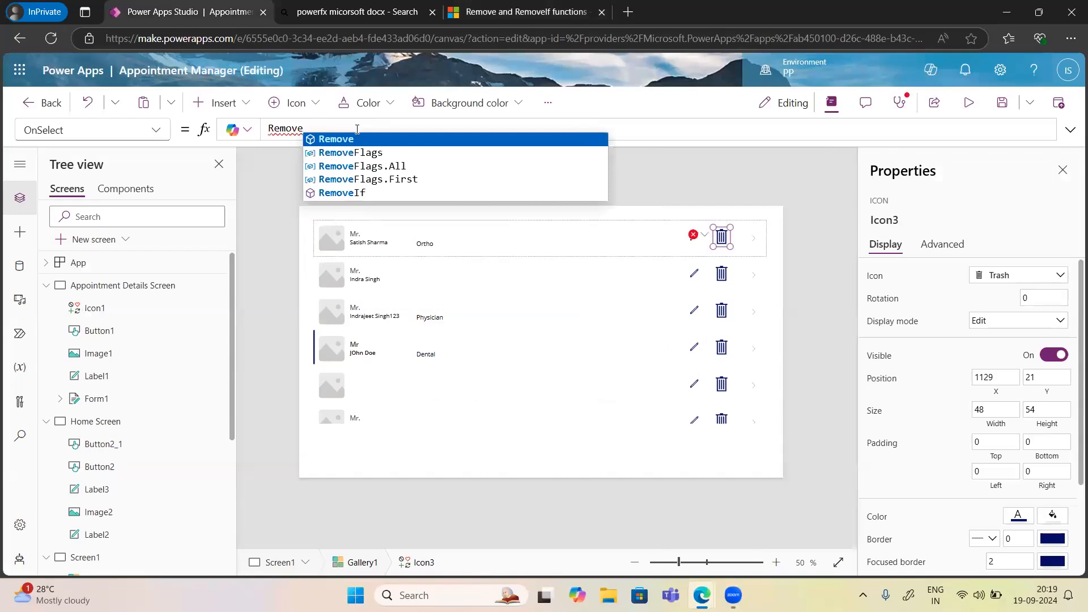
text(()
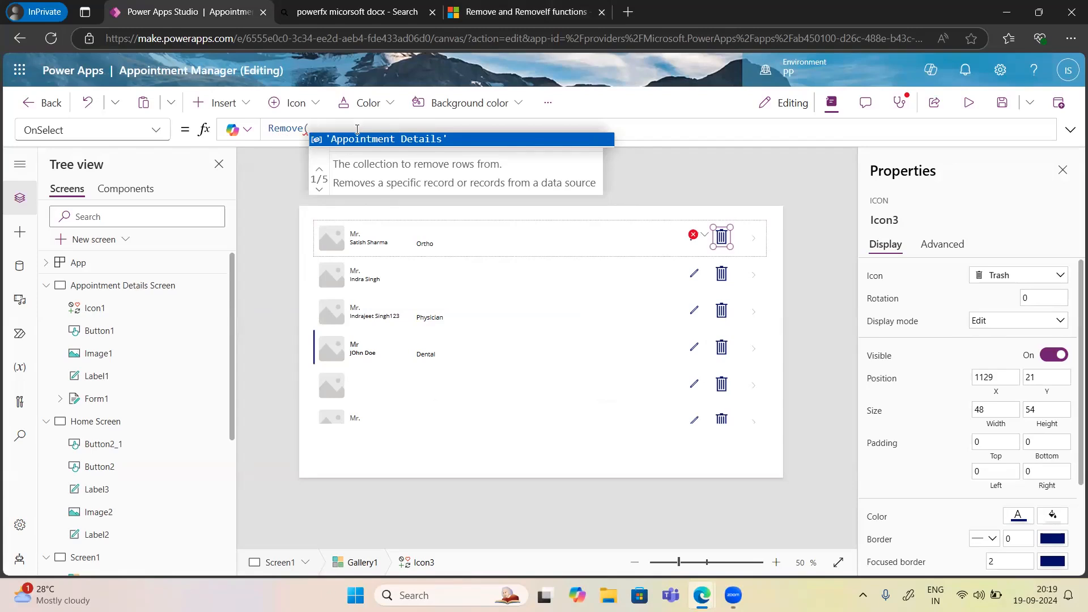
key(Tab)
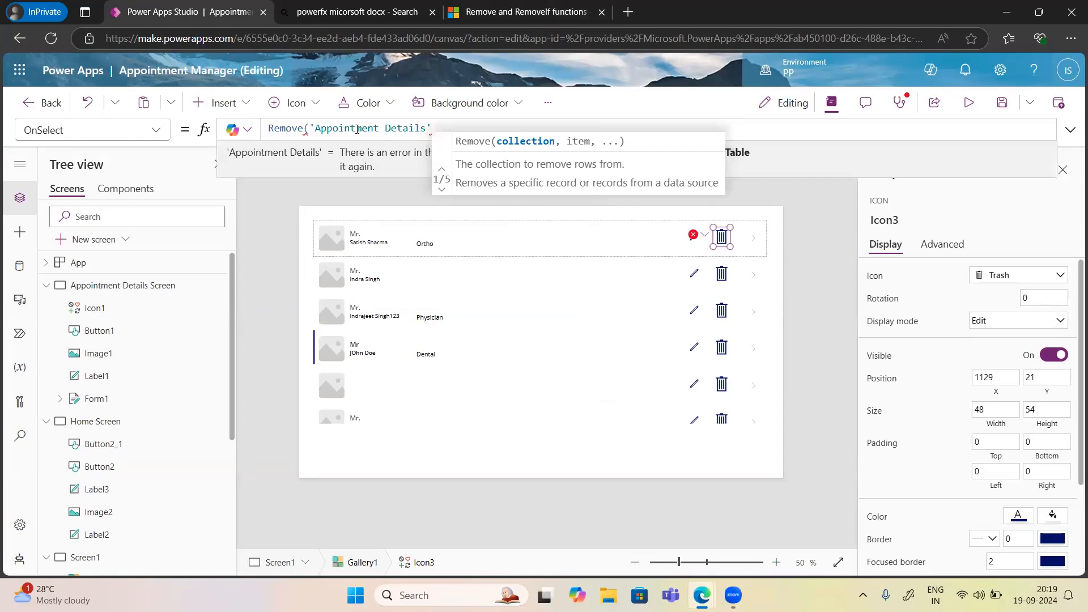
text(,)
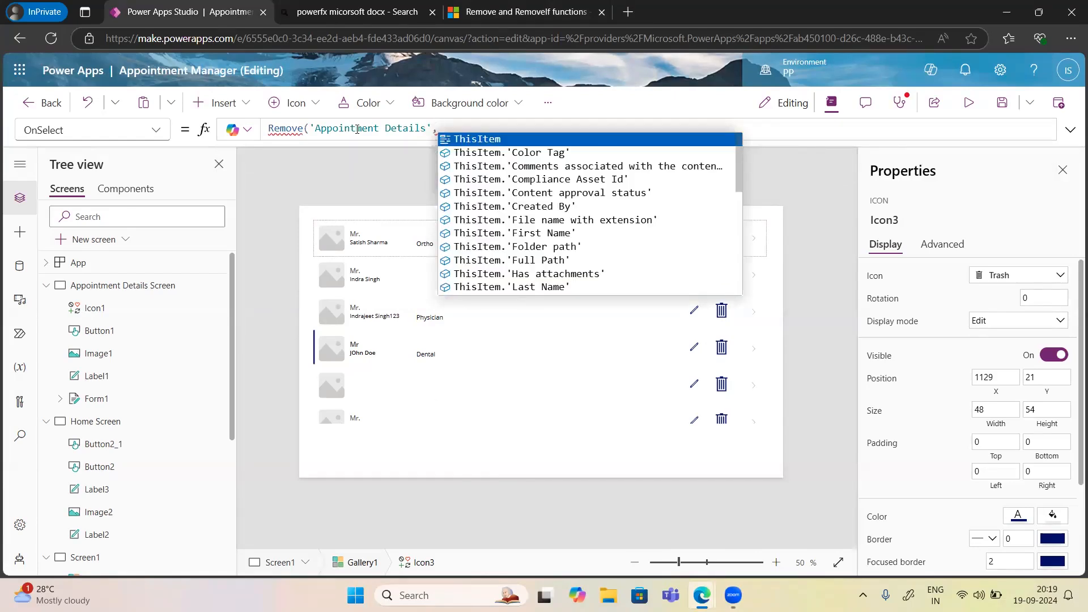
key(Tab)
text())
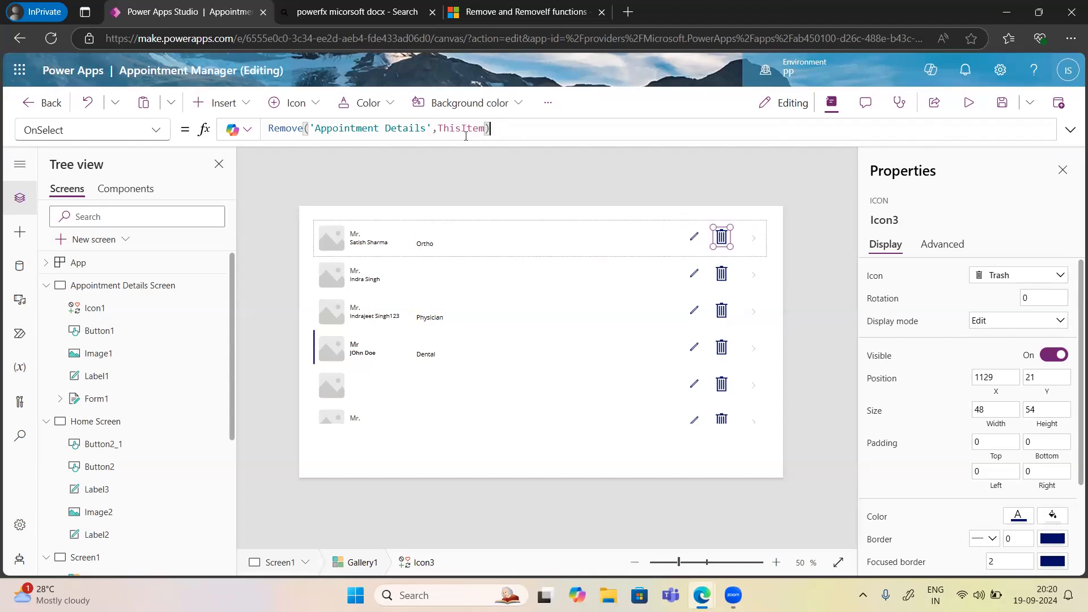
Preview the app, close it, and reselect the trash icon via the gallery's Edit template.
click(969, 102)
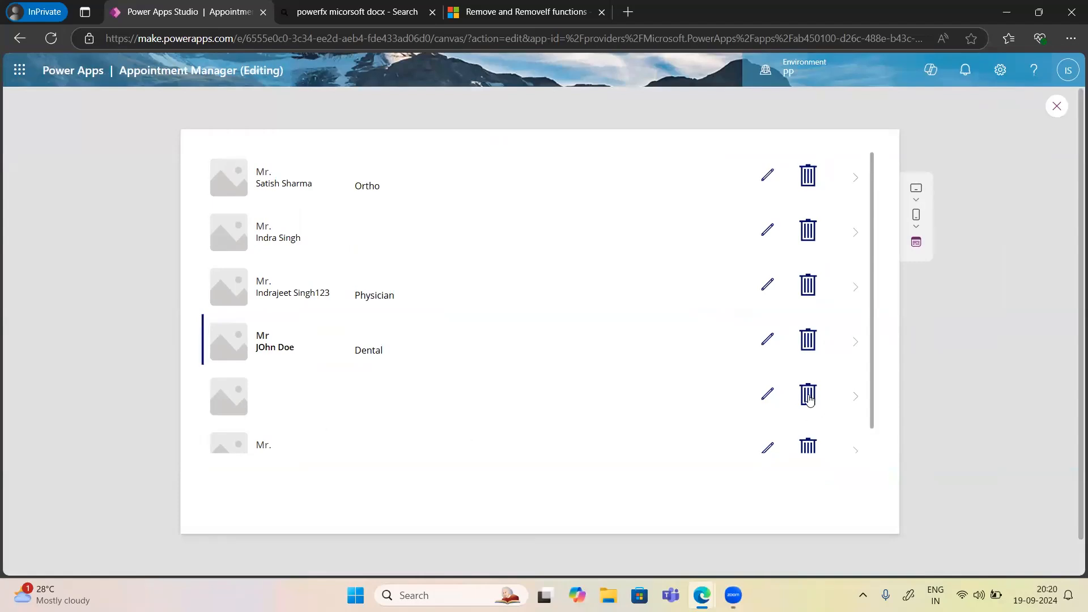
click(1056, 109)
click(652, 389)
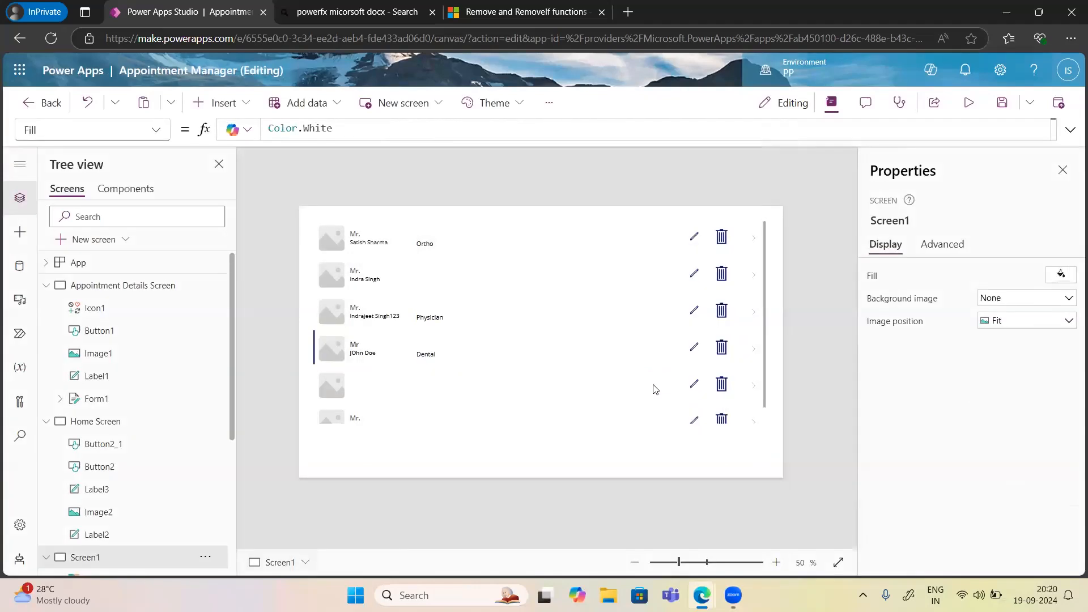
click(726, 386)
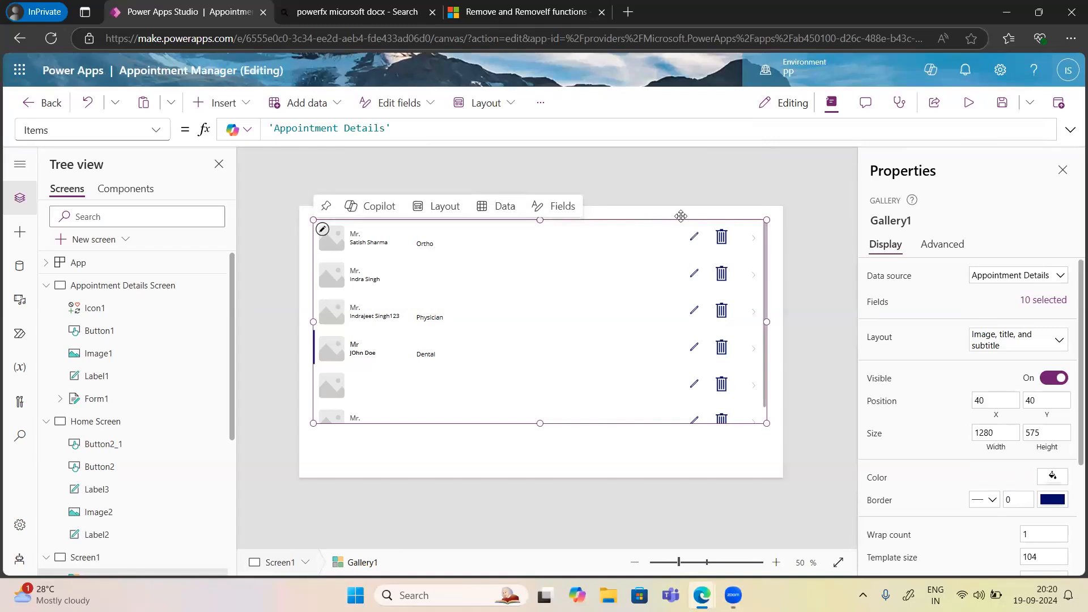
click(322, 231)
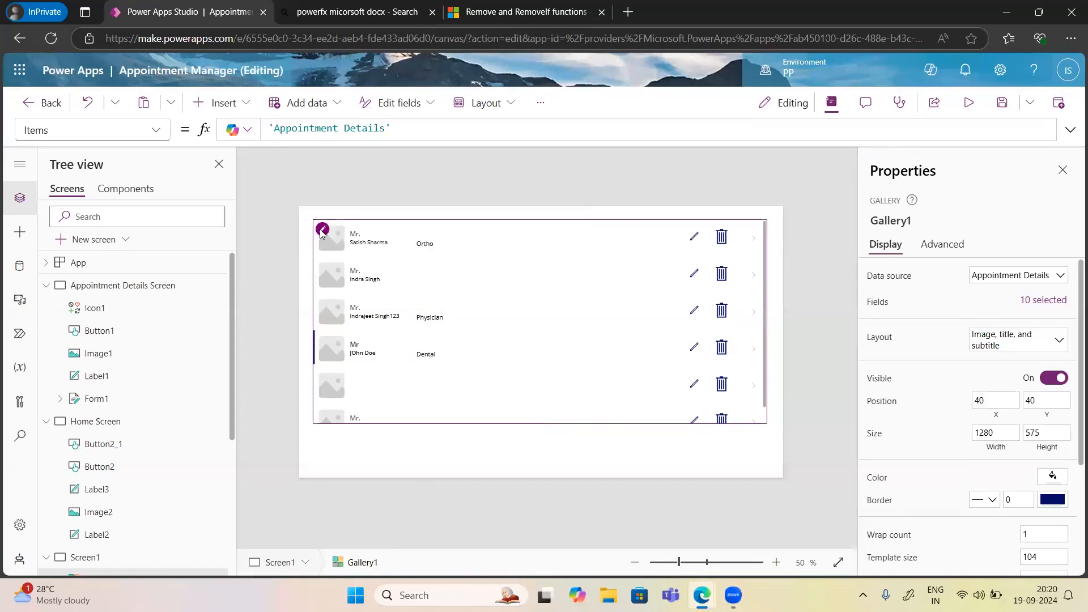
click(722, 238)
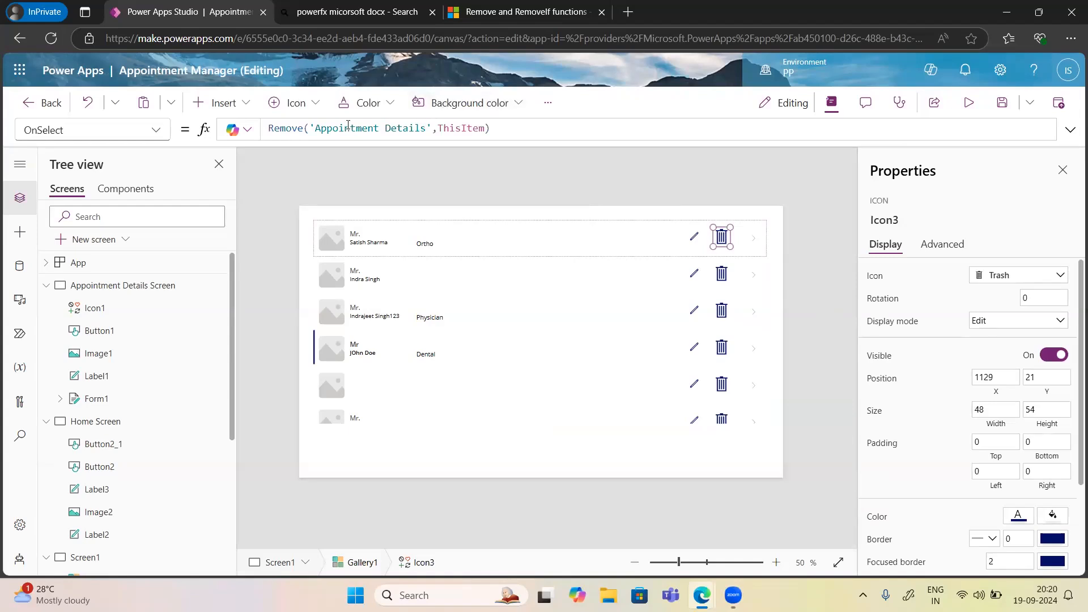
Append a Notify call after Remove in the trash icon's formula, separated by a semicolon.
click(498, 130)
text(notify("")
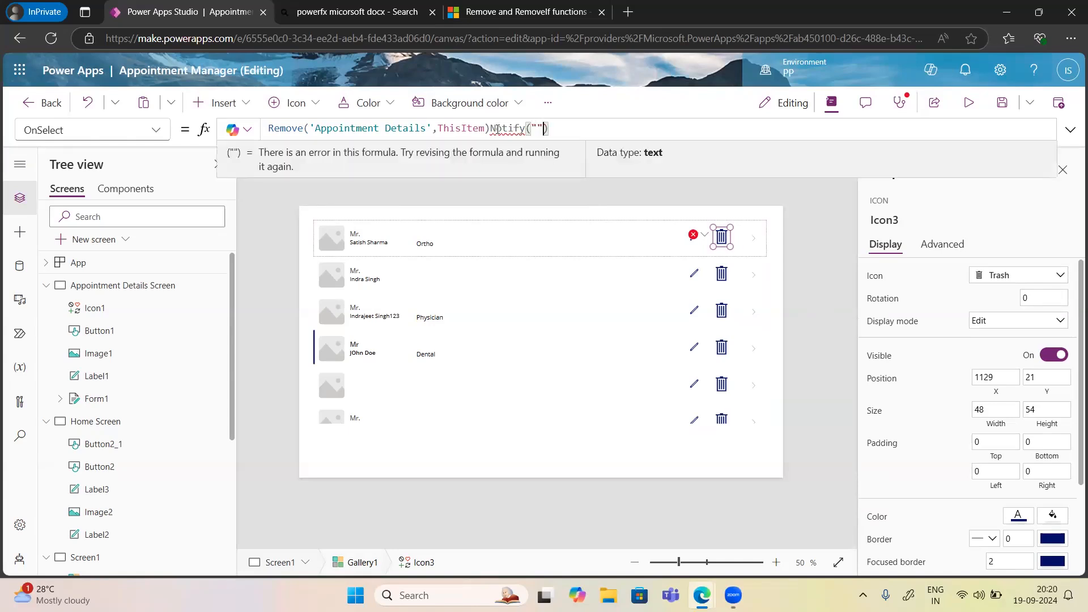
click(492, 129)
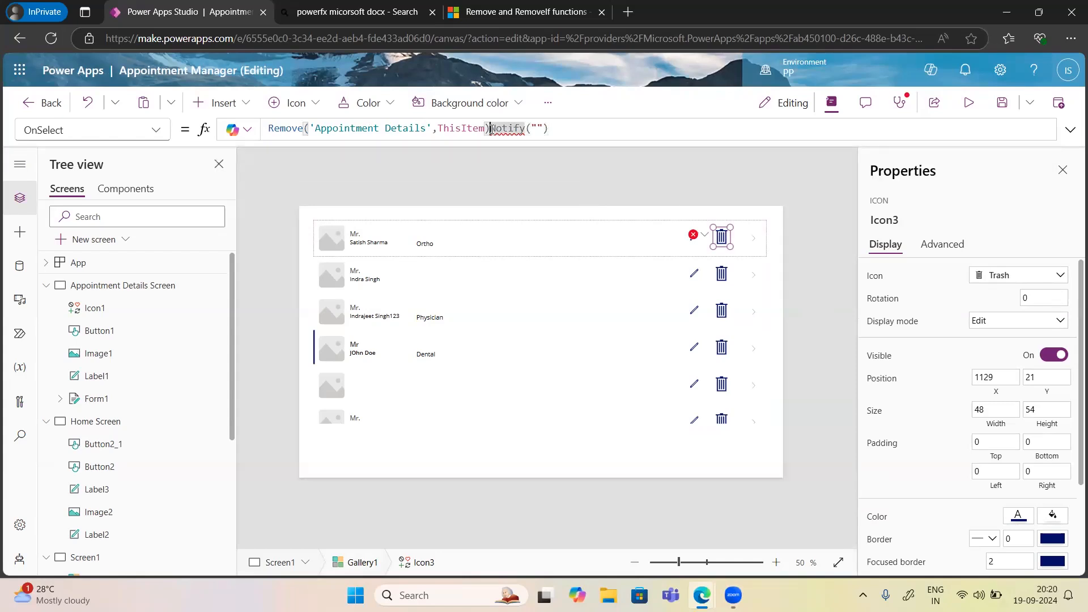
click(527, 128)
text(()
key(BackSpace)
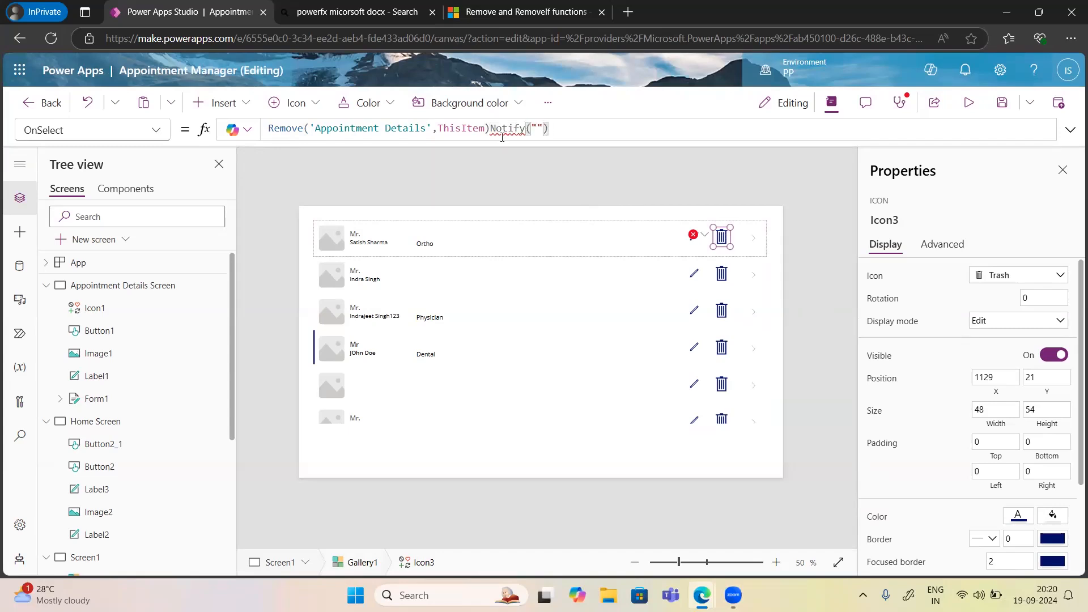
click(491, 129)
text(;)
Give Notify the message 'Record Deleted successfully' with NotificationType.Success.
click(542, 128)
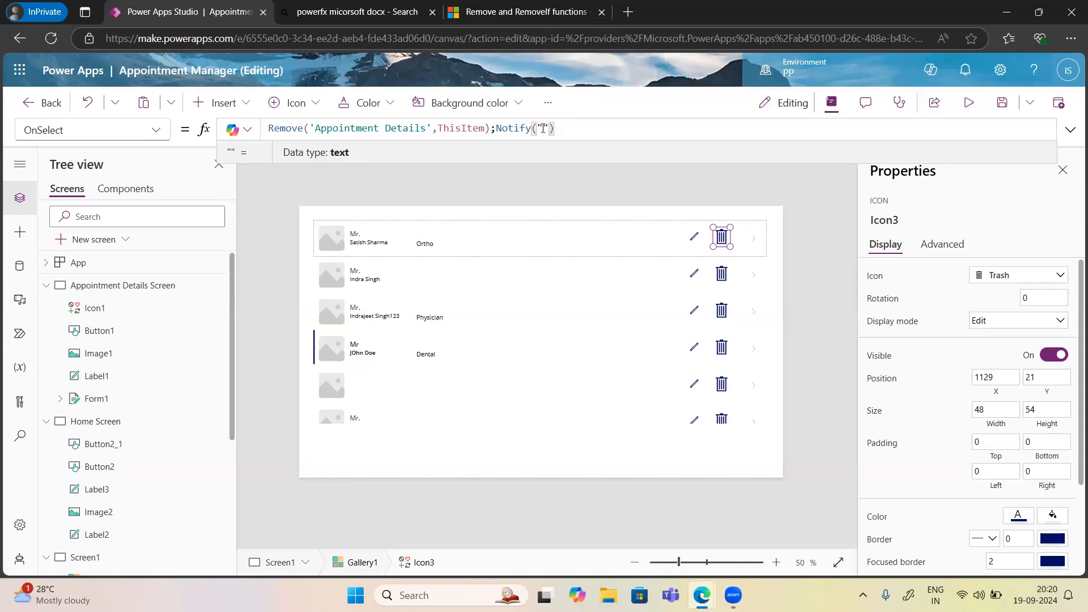
text(Item)
key(BackSpace)
key(BackSpace)
key(BackSpace)
key(BackSpace)
text(Record )
text(Deleted )
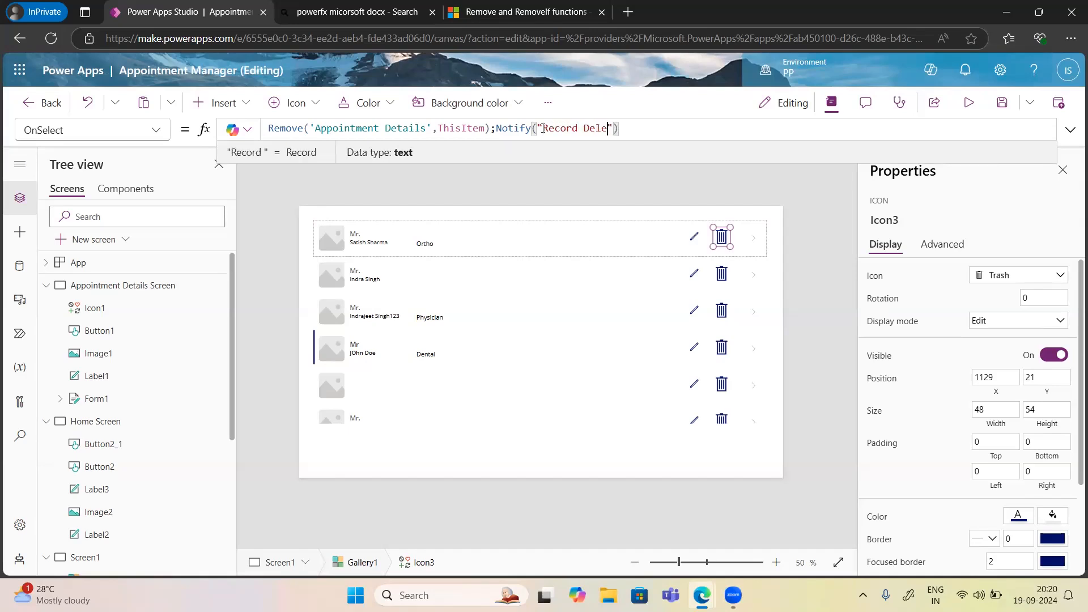
text(successful)
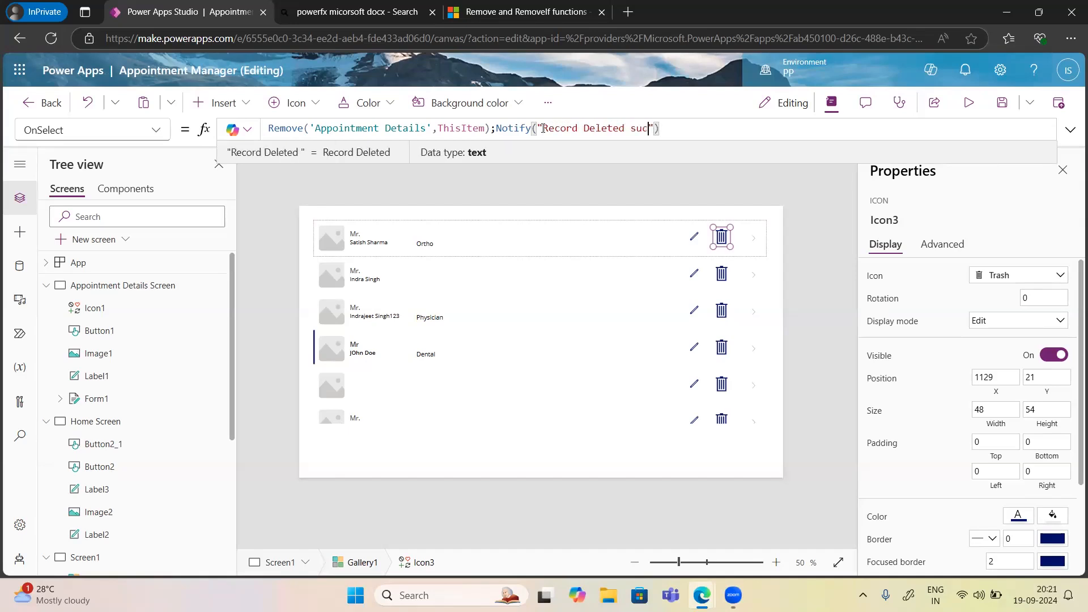
text(ly)
click(706, 127)
text(,)
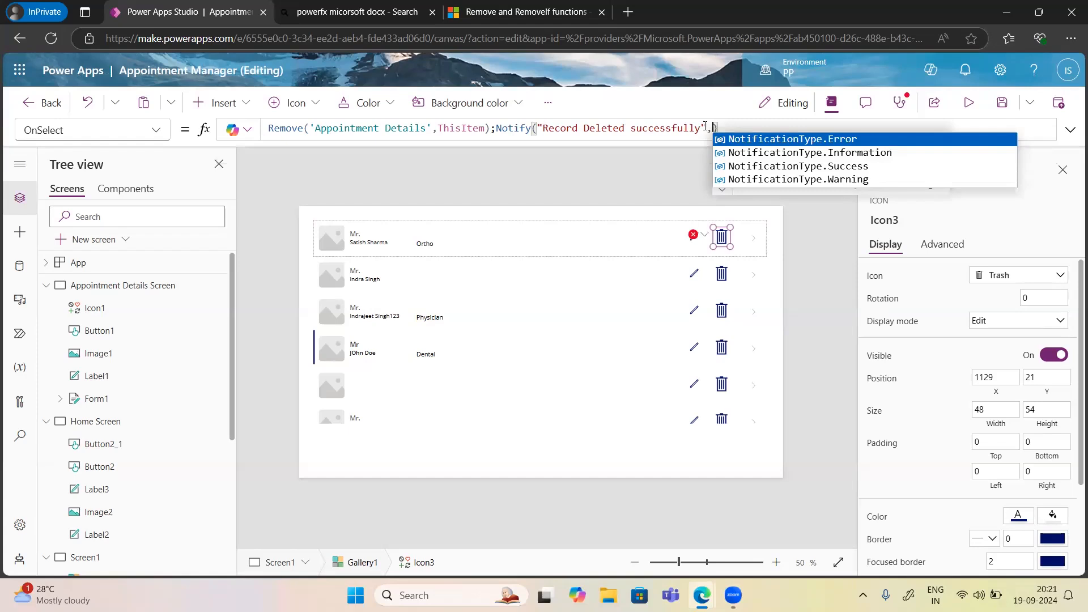
key(Down)
key(Down)
key(Tab)
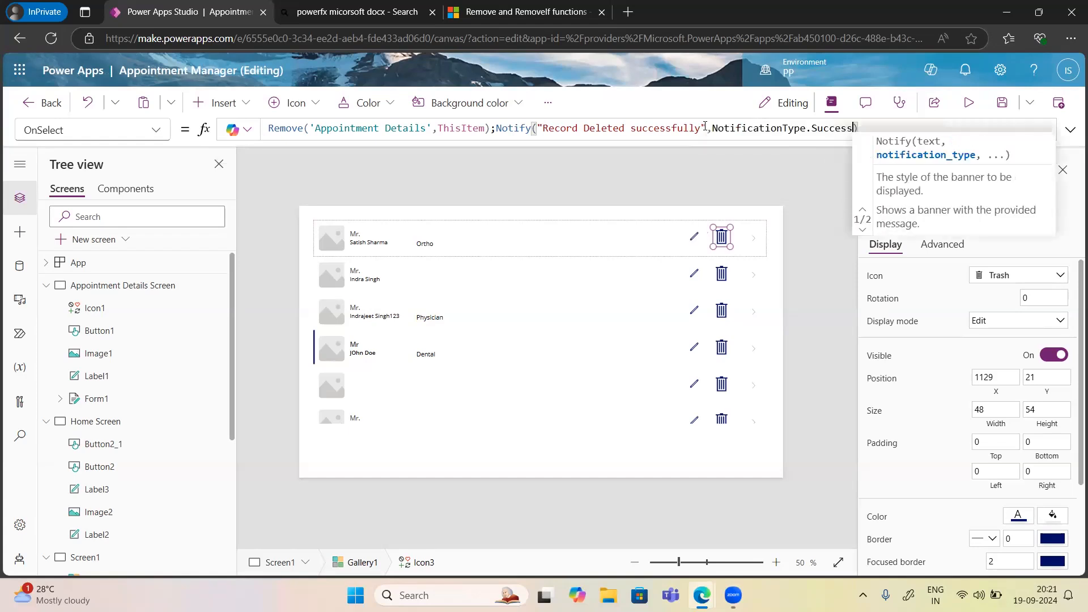
text(;)
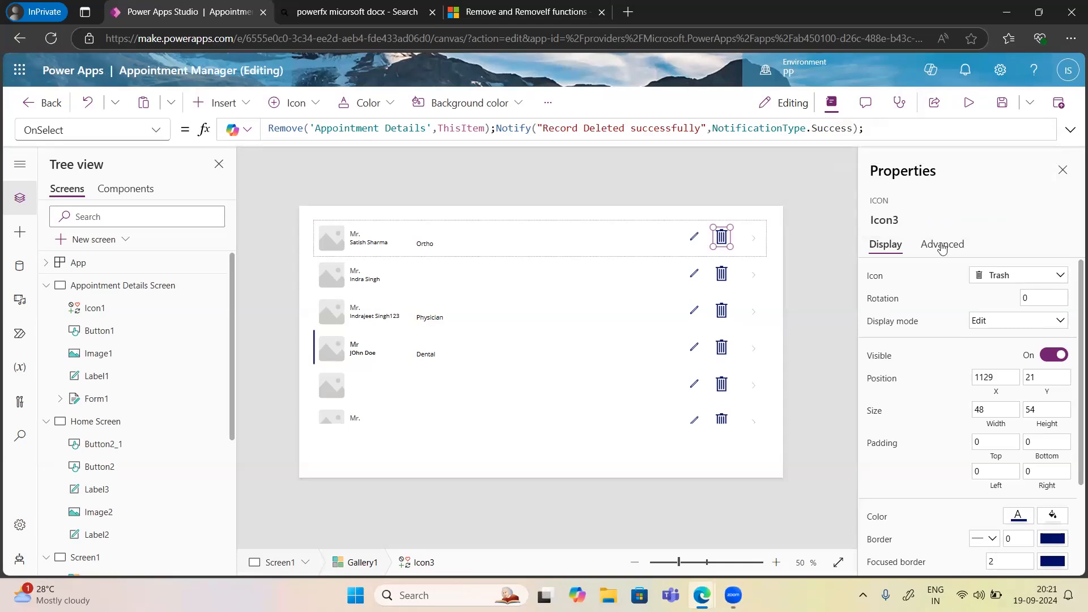
In preview, delete the blank fifth appointment so 'Record Deleted successfully' appears.
click(969, 103)
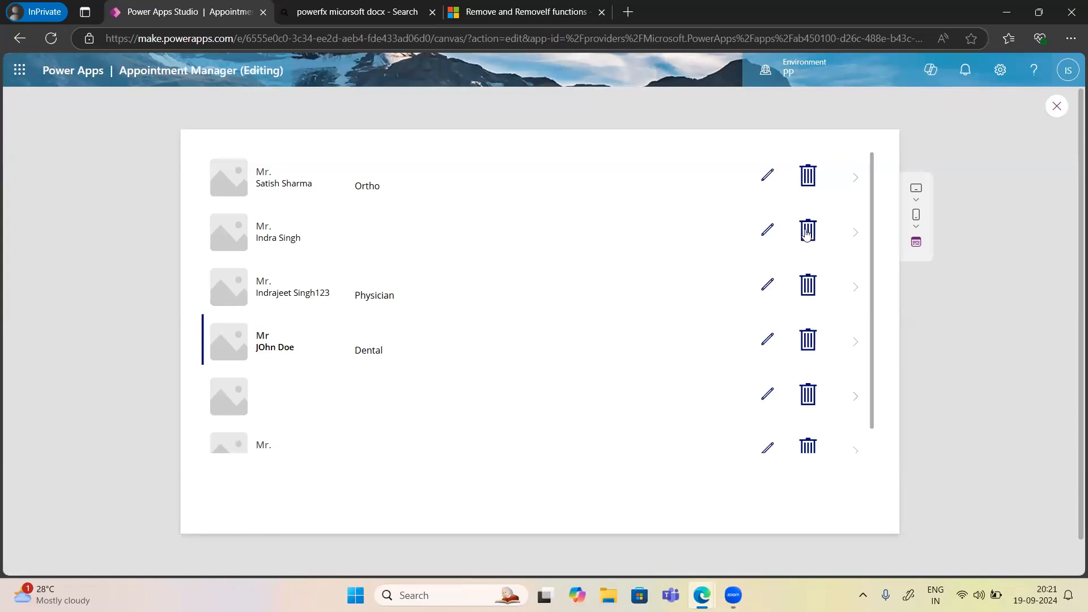
click(810, 397)
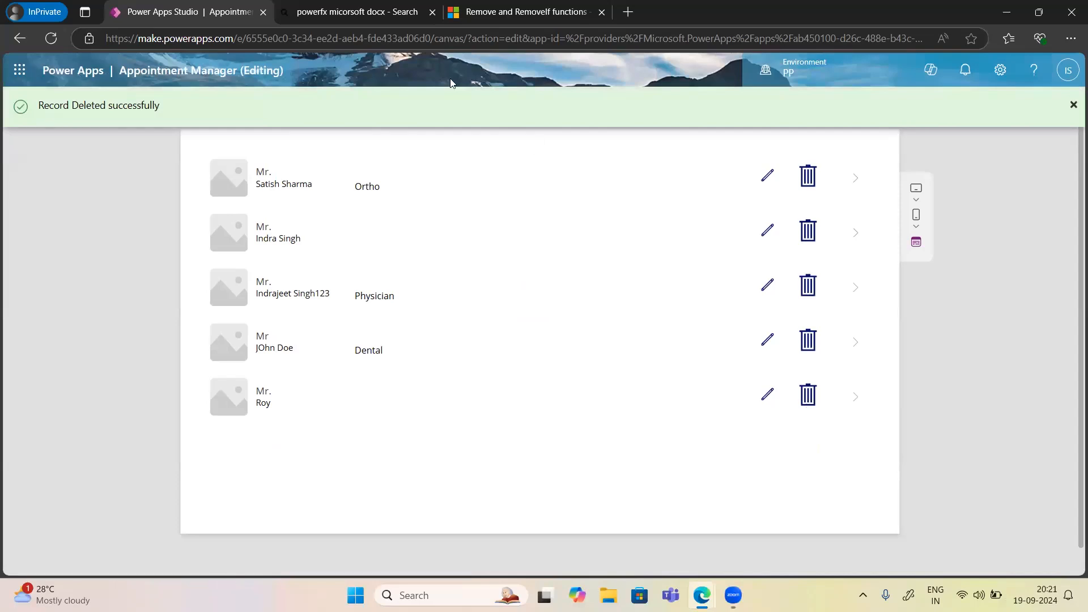
click(1002, 14)
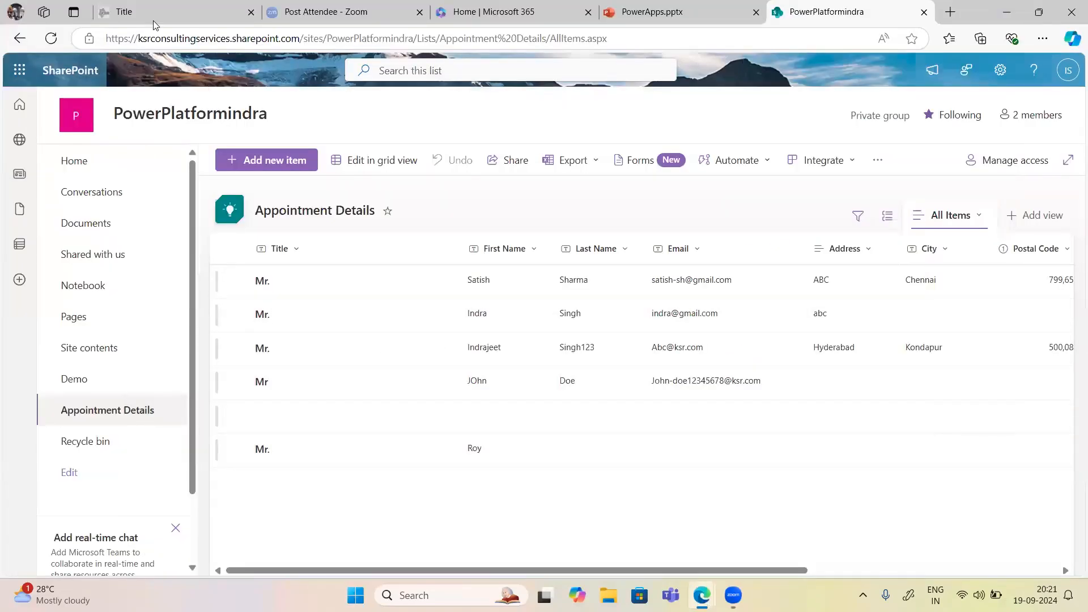
Reload the Appointment Details list to confirm five appointments remain, then return to Power Apps Studio.
click(50, 40)
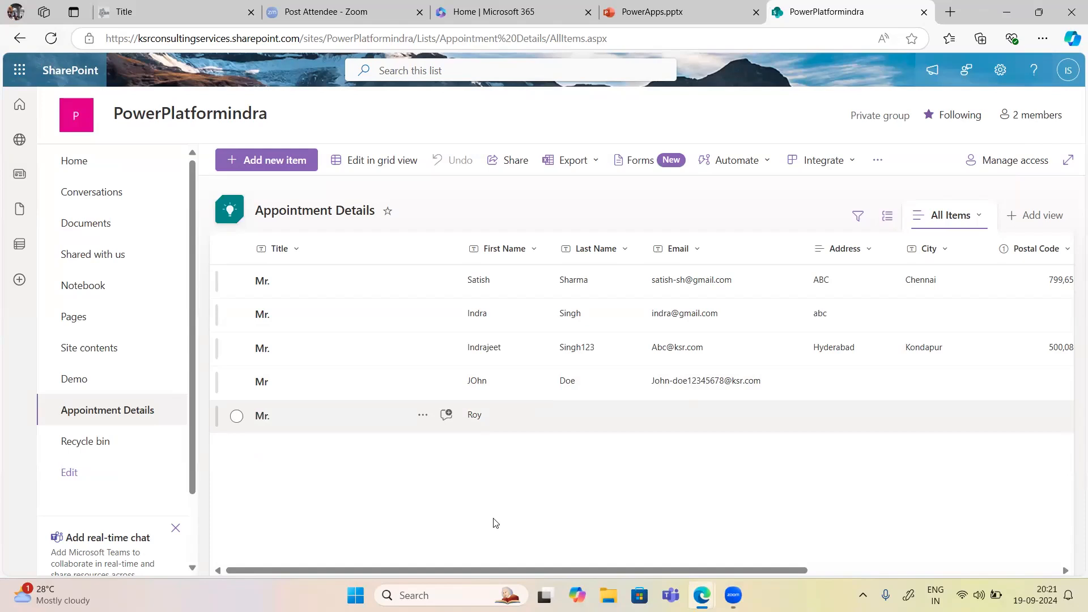
click(698, 594)
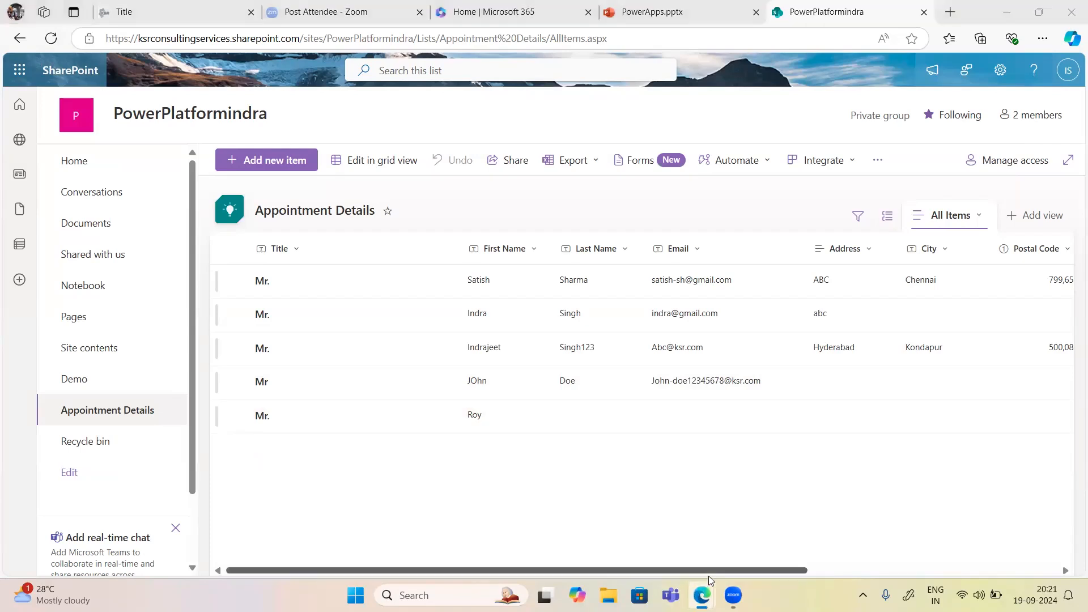
right_click(702, 595)
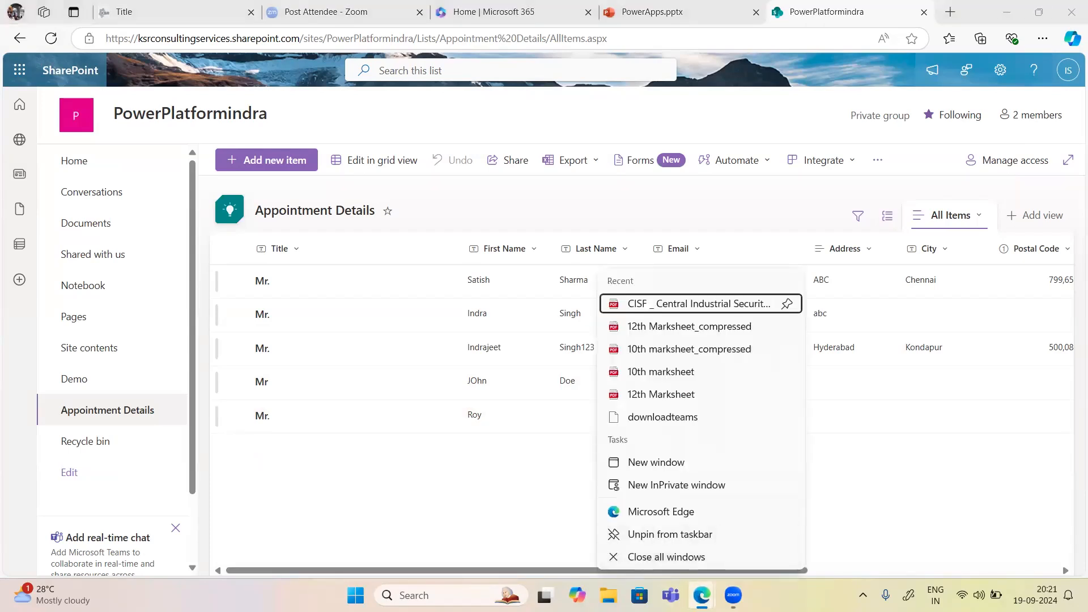
key(Escape)
mouse_move(702, 596)
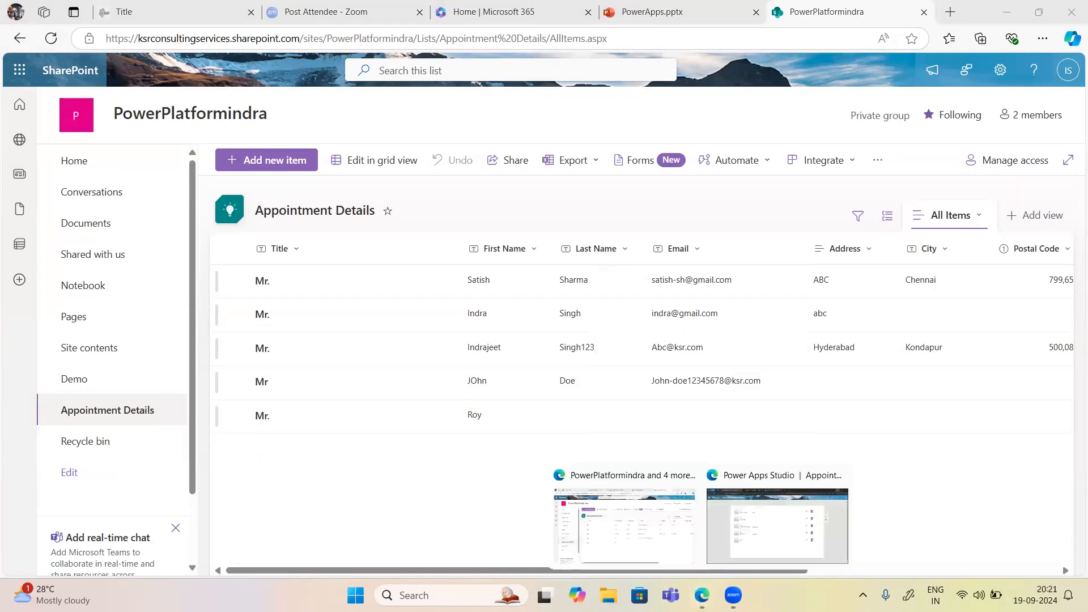
click(770, 533)
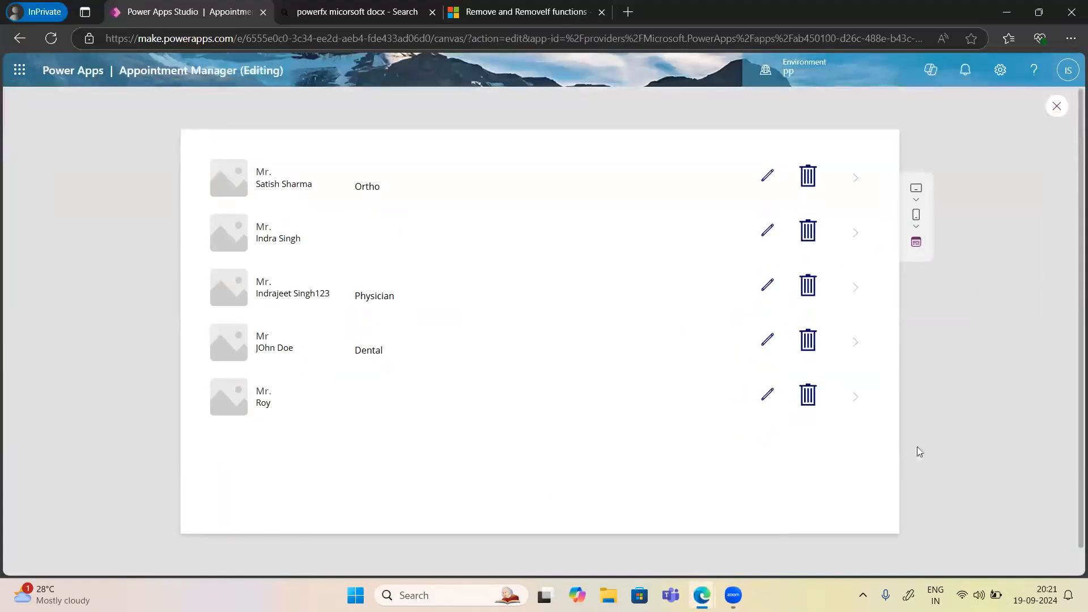
Exit preview and close the 'Did you know?' tips dialog on Screen1.
click(1057, 108)
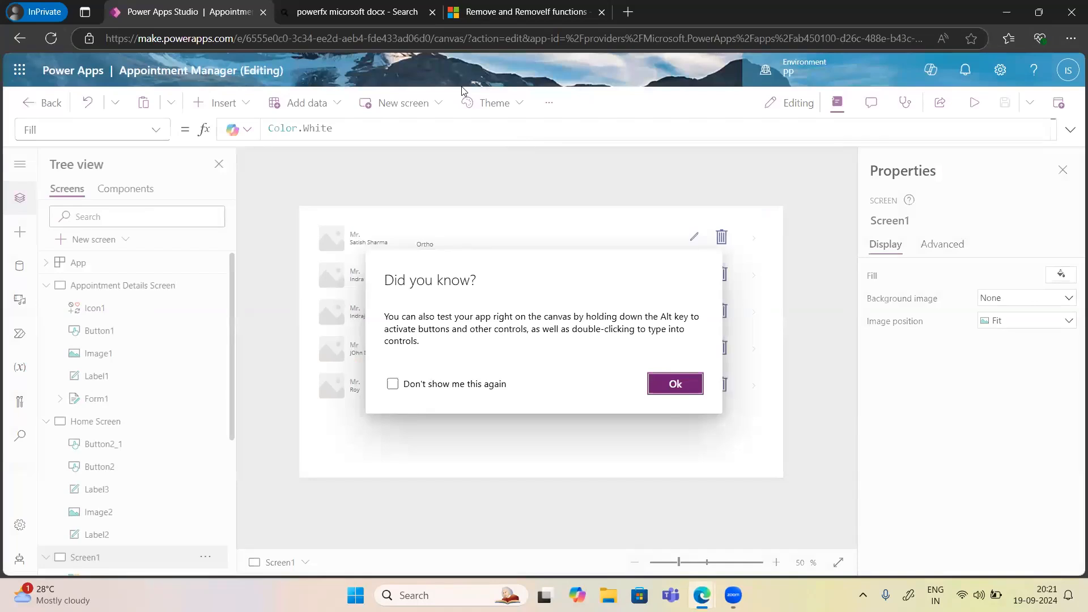
click(464, 91)
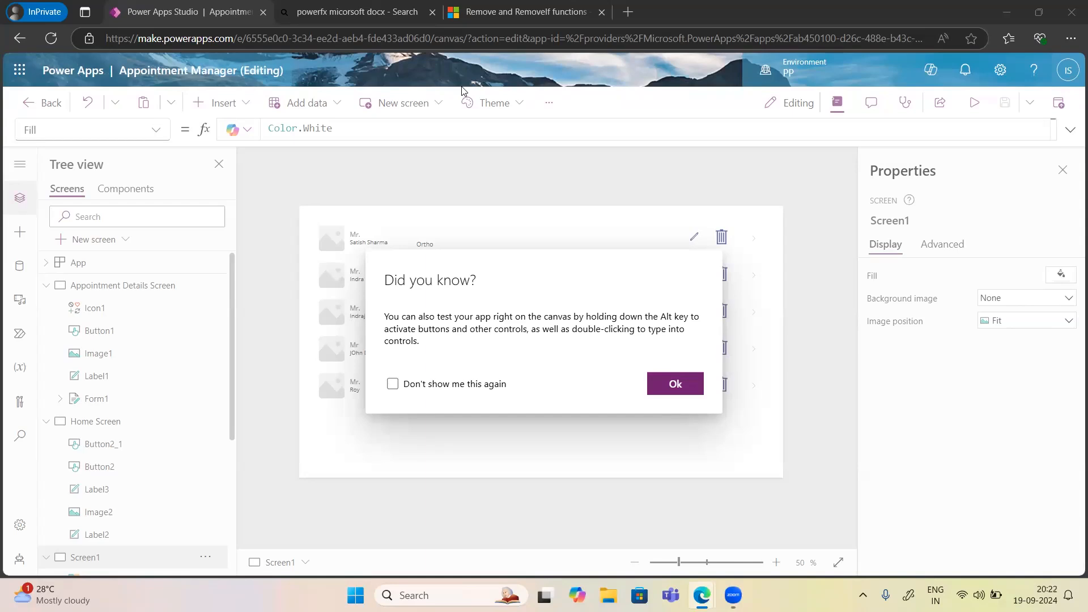
click(676, 390)
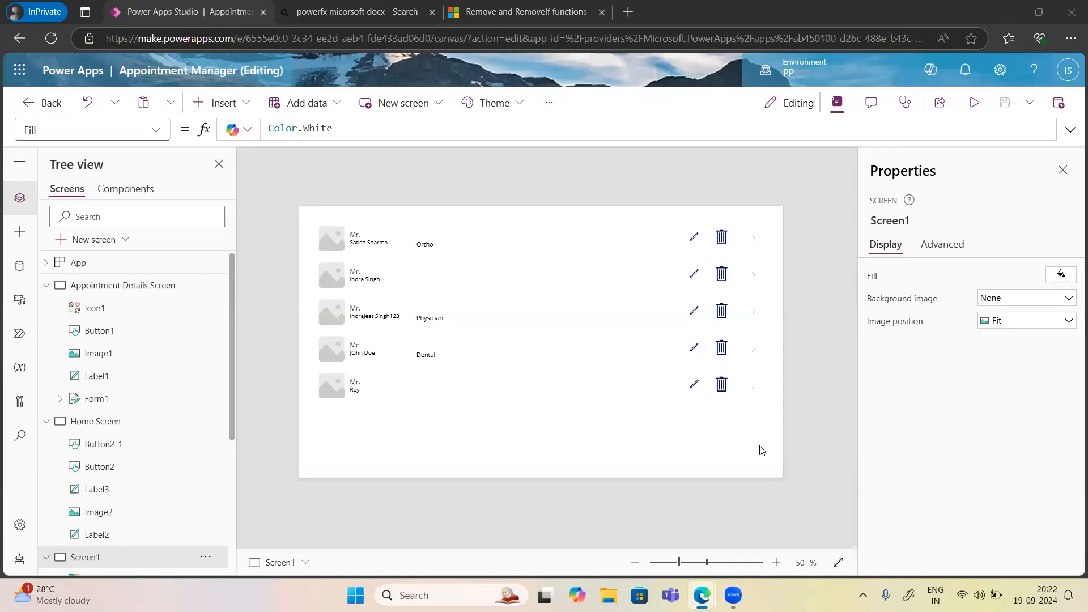
click(490, 12)
scroll(366, 391, down, 3)
scroll(366, 391, down, 5)
scroll(359, 339, up, 5)
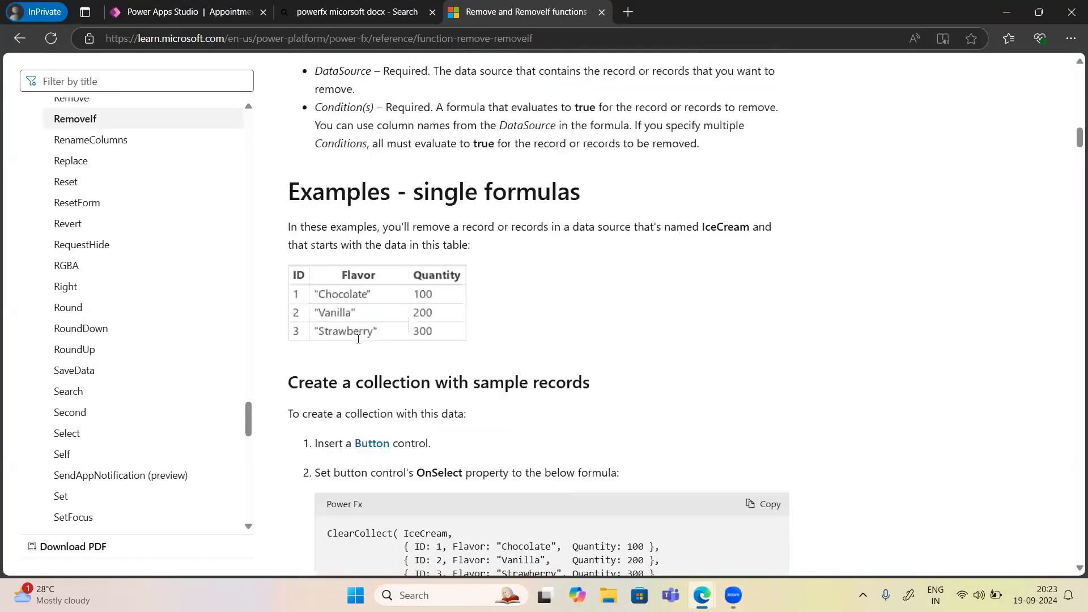
scroll(359, 339, up, 7)
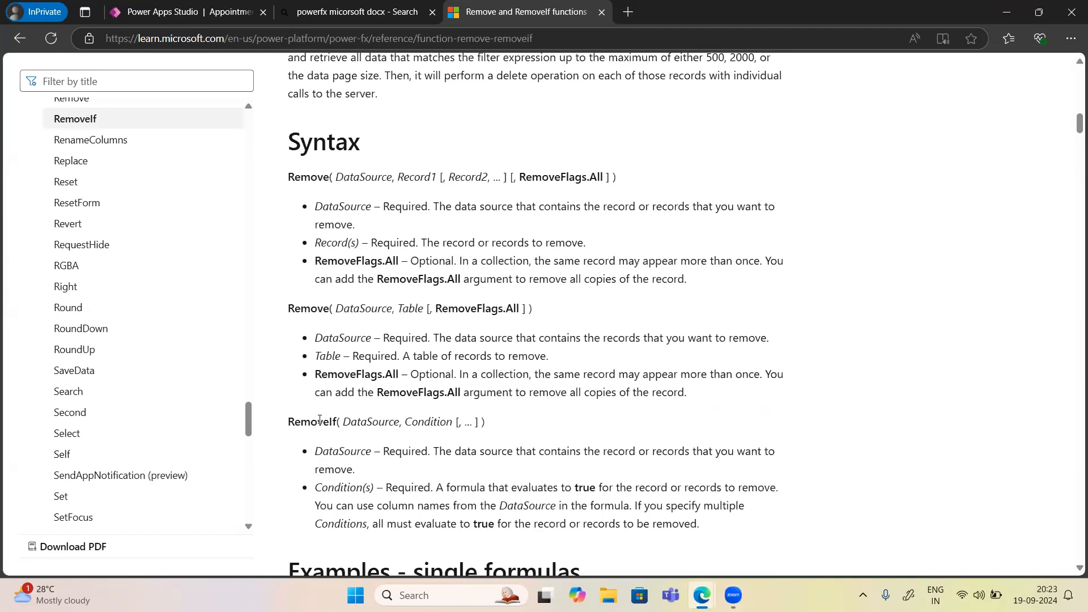
drag(294, 421, 703, 522)
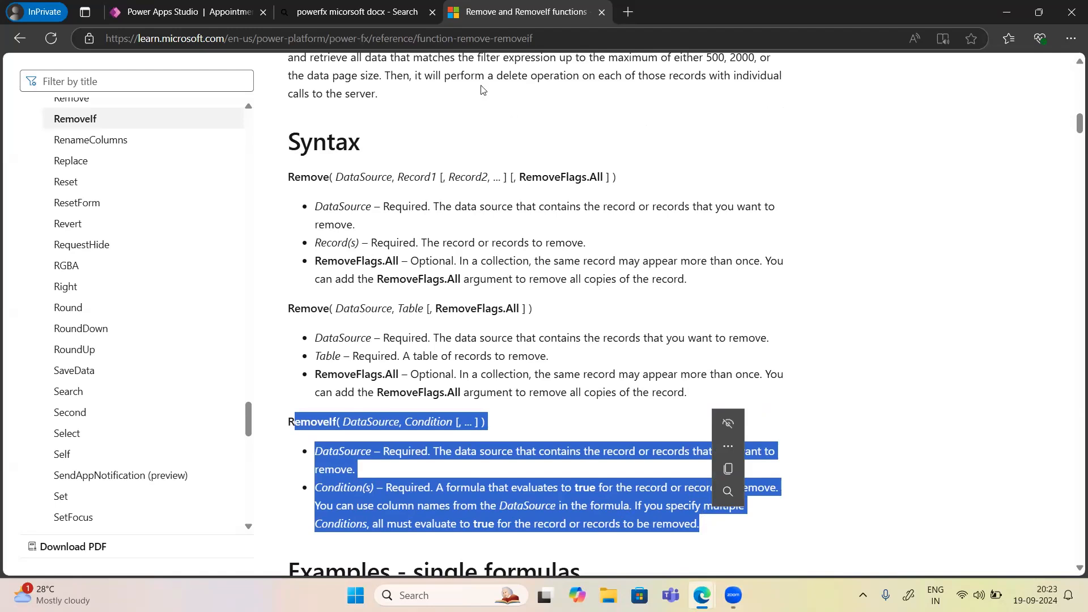
click(163, 17)
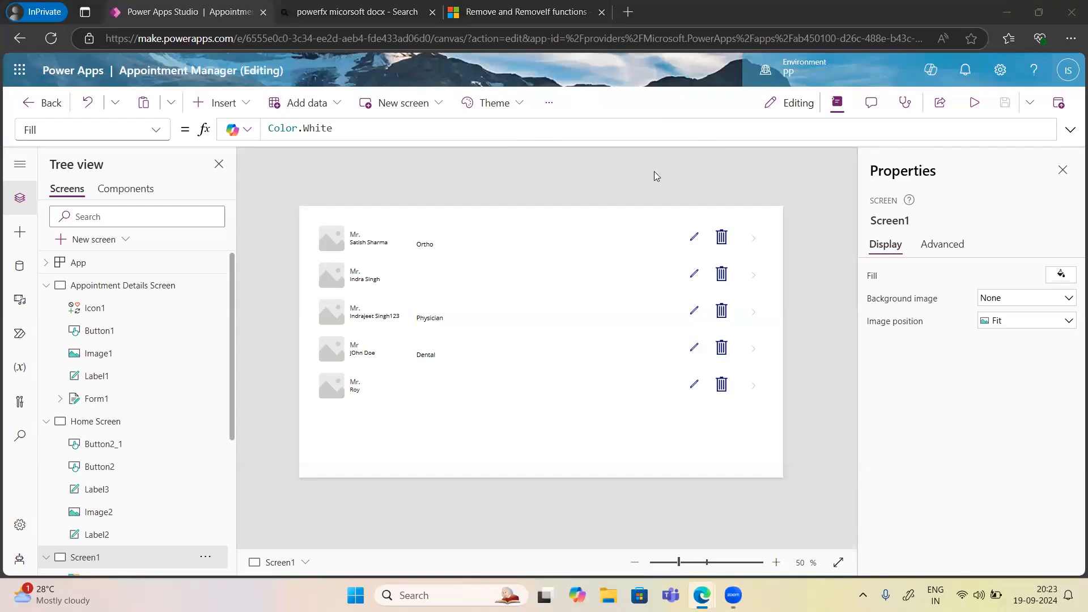
Shorten Gallery1 from its top edge and drag it lower on Screen1.
click(703, 400)
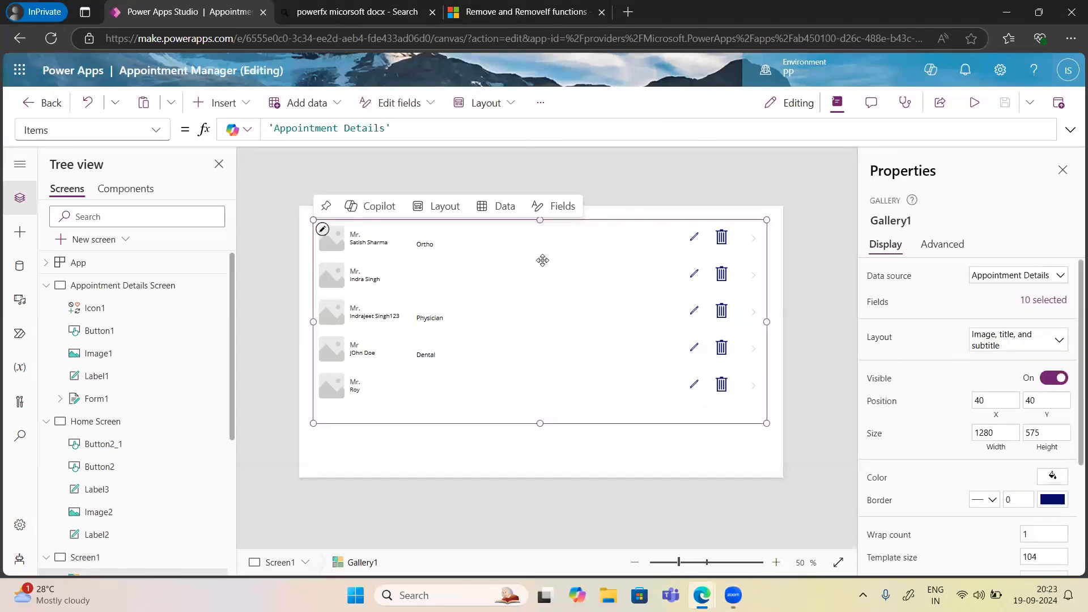
drag(540, 220, 542, 238)
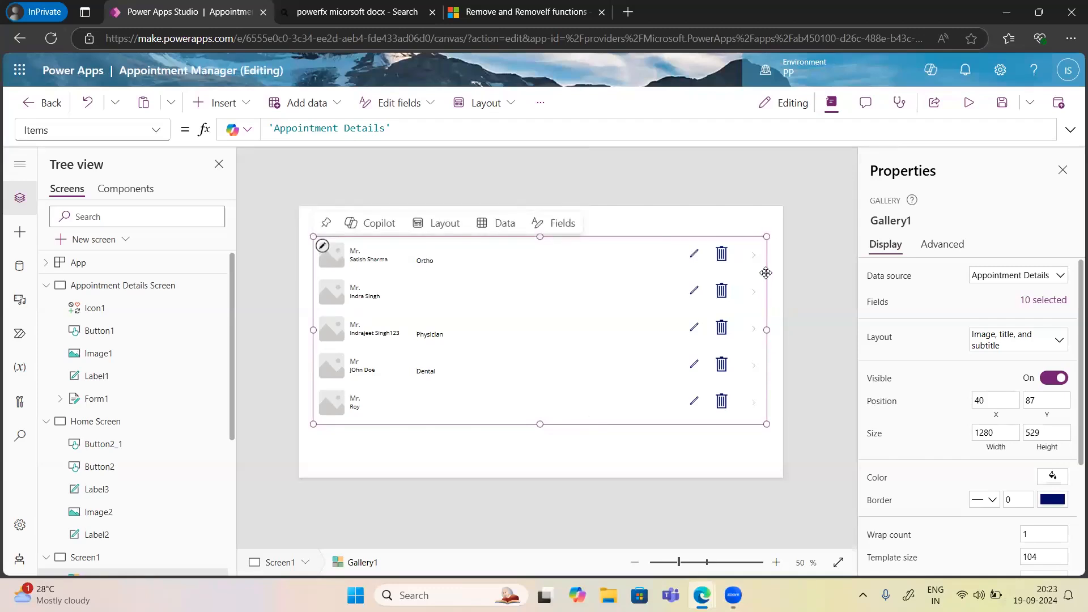
drag(766, 273, 765, 297)
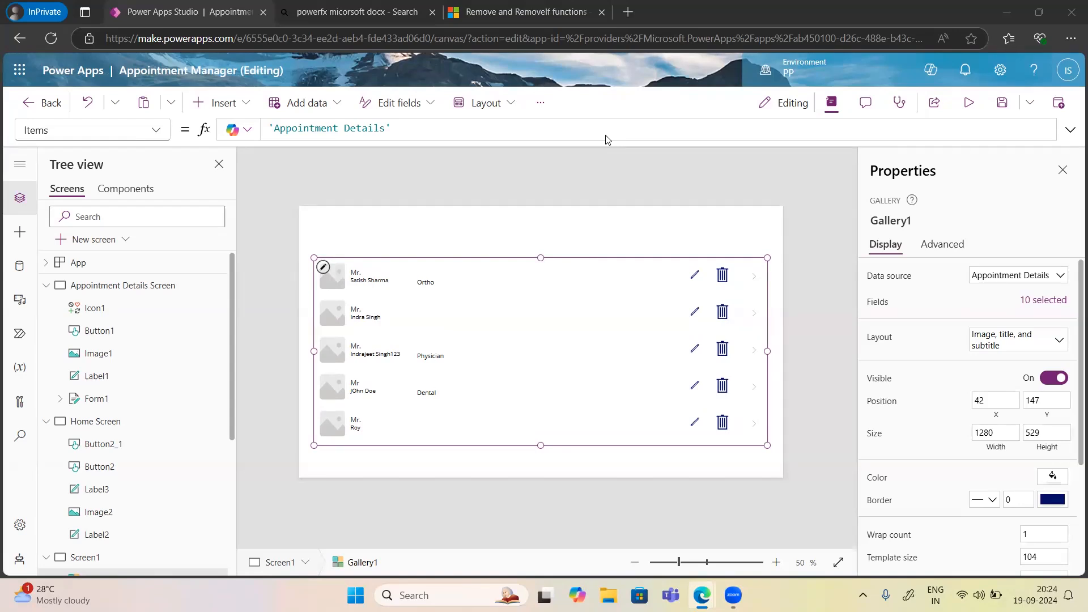
Insert a text label across the top of Screen1 reading 'Appointment List'.
click(230, 102)
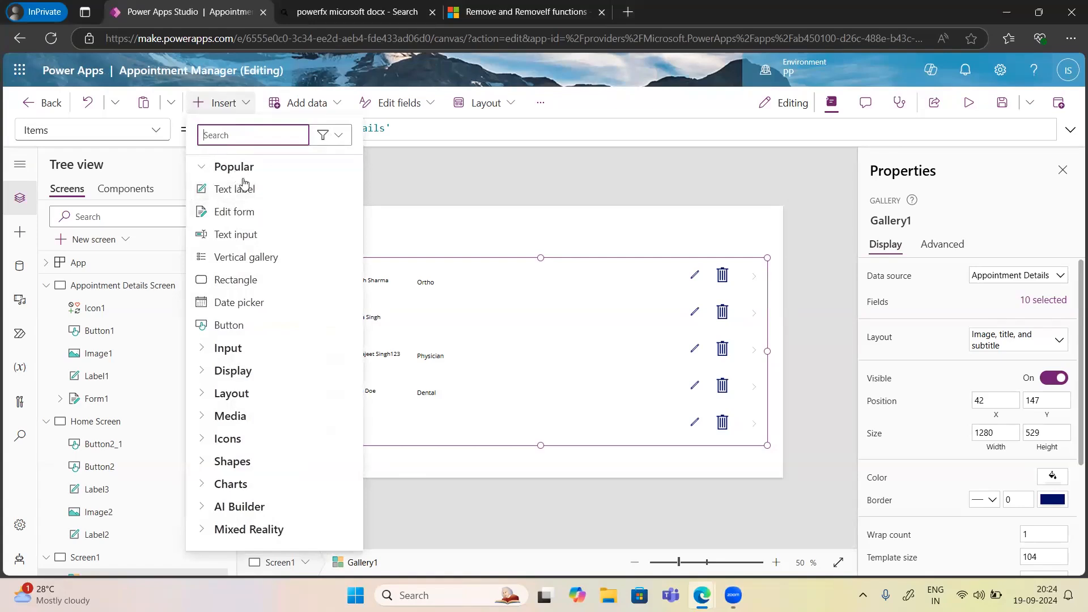
key(Escape)
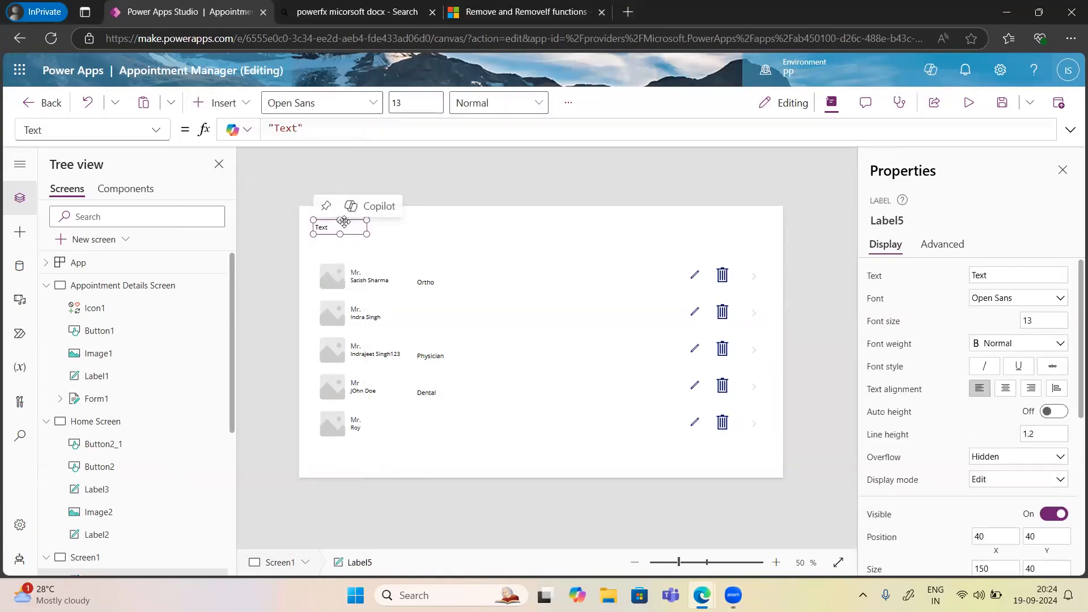
drag(341, 226, 846, 237)
drag(989, 276, 969, 280)
key(BackSpace)
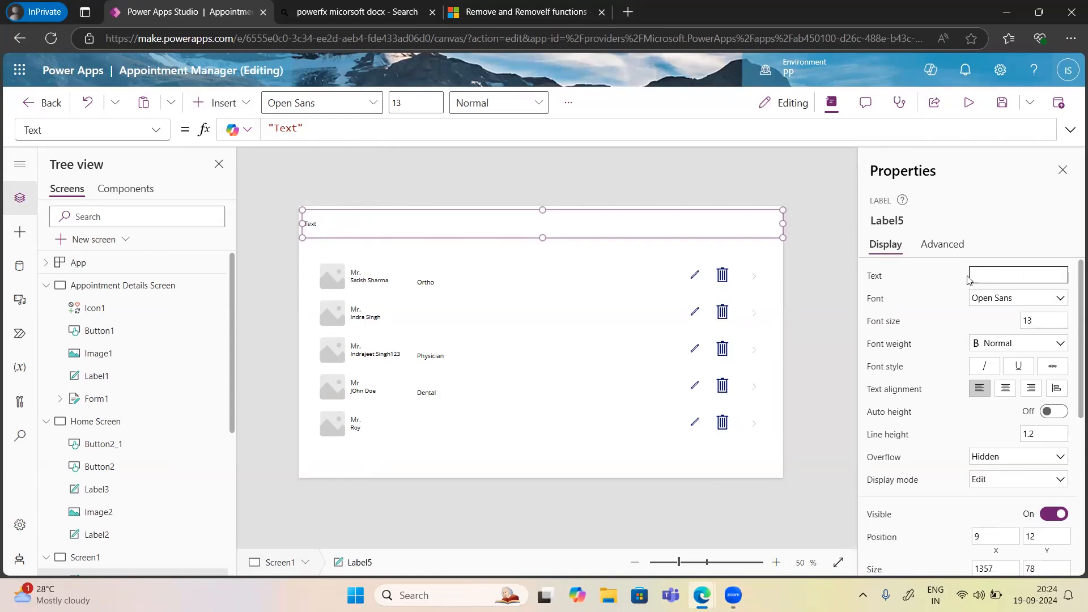
text(Appoin)
text(t list)
key(Left)
key(Left)
key(Left)
key(Left)
key(Left)
text(ment)
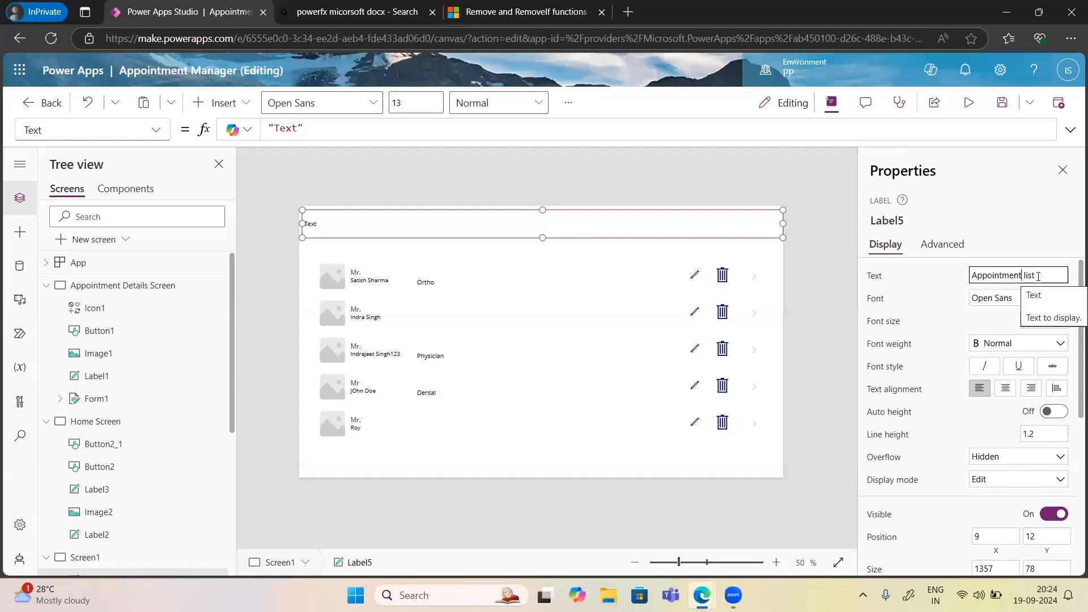
right_click(1006, 254)
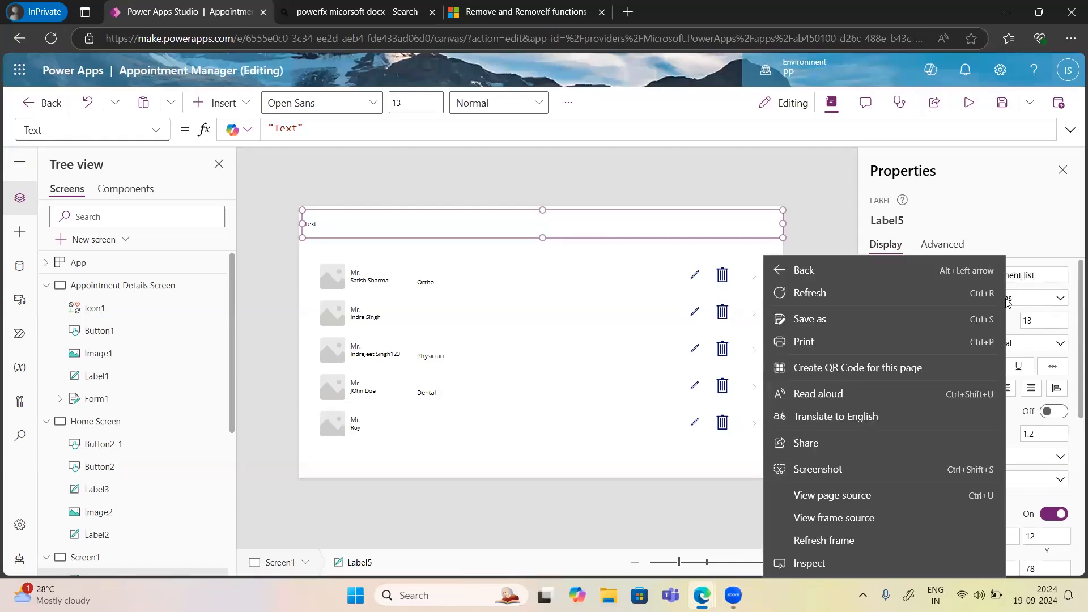
click(997, 219)
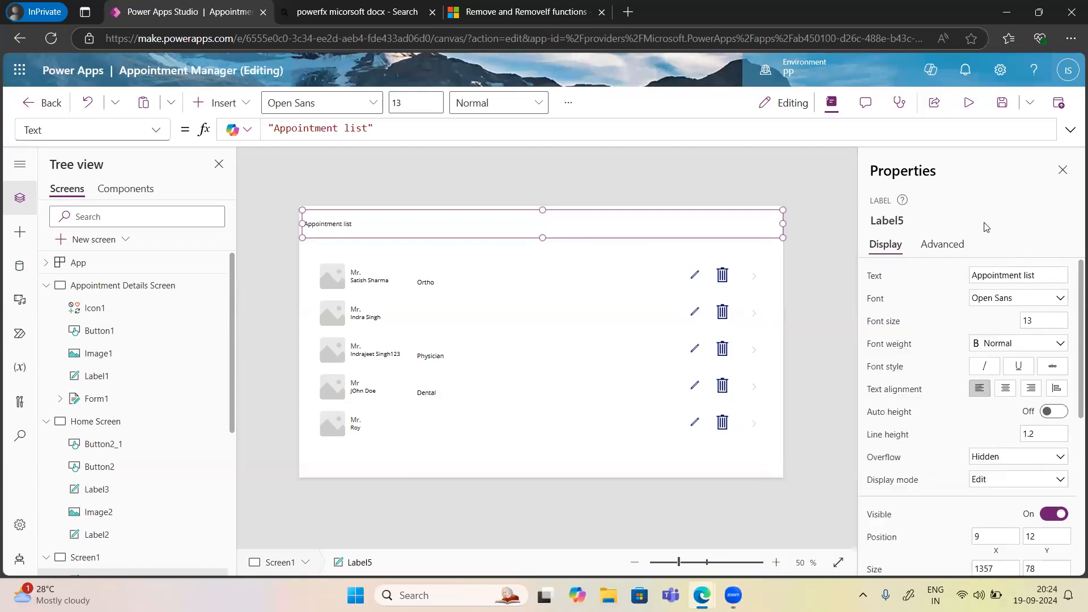
Format the header label as Segoe UI Semibold, centred, font size 34.
click(981, 305)
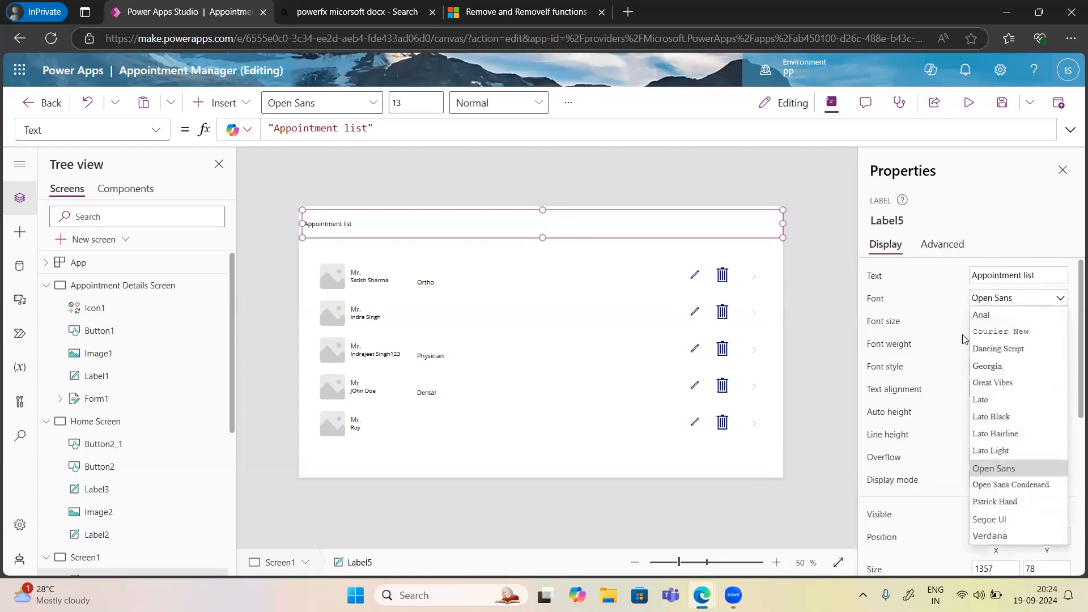
click(994, 518)
click(1000, 345)
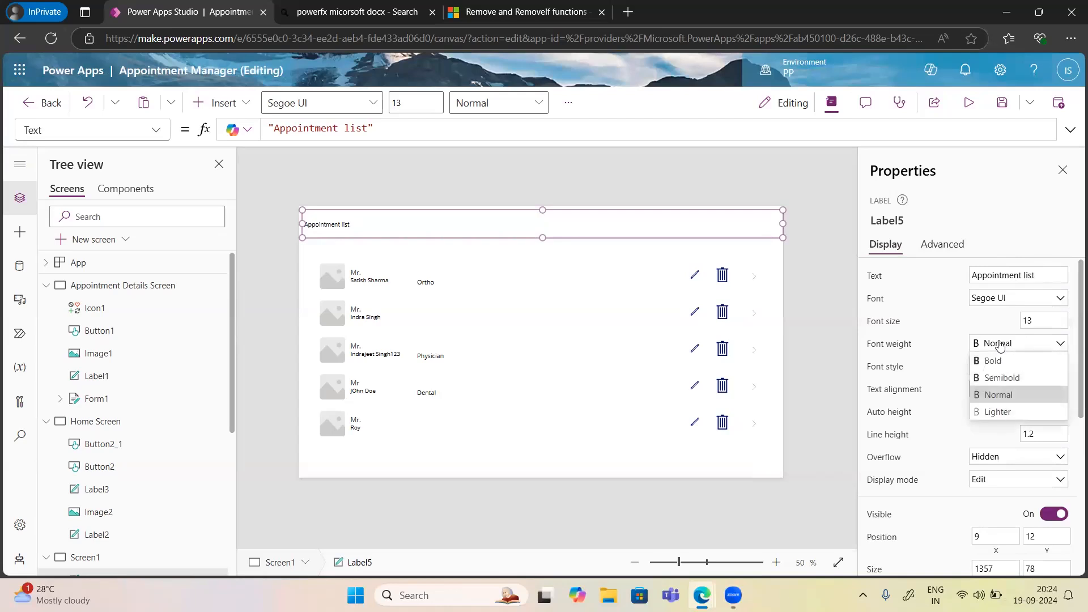
click(1001, 378)
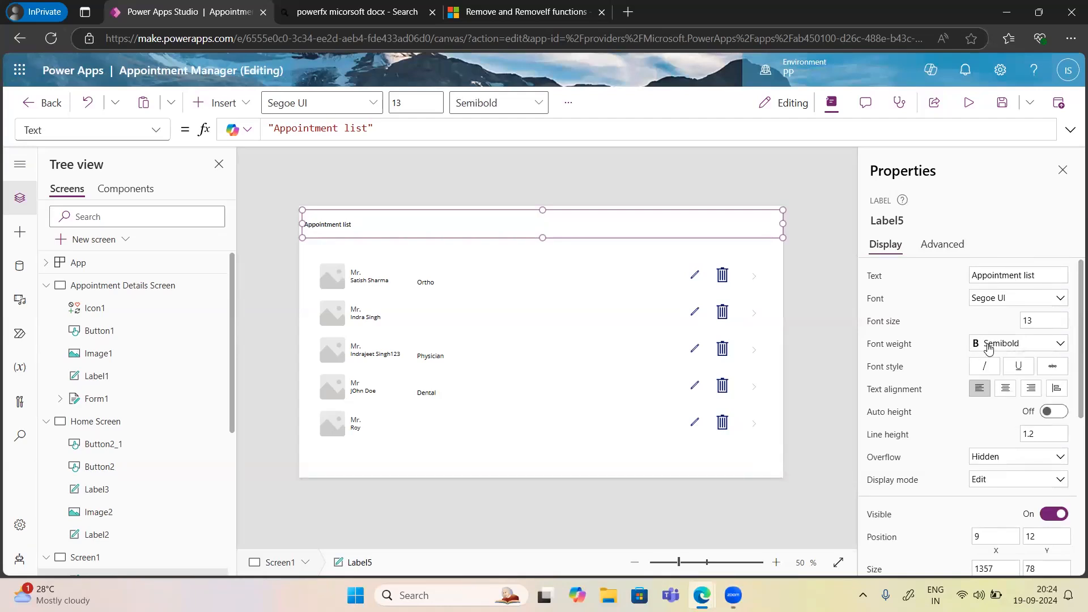
click(1005, 395)
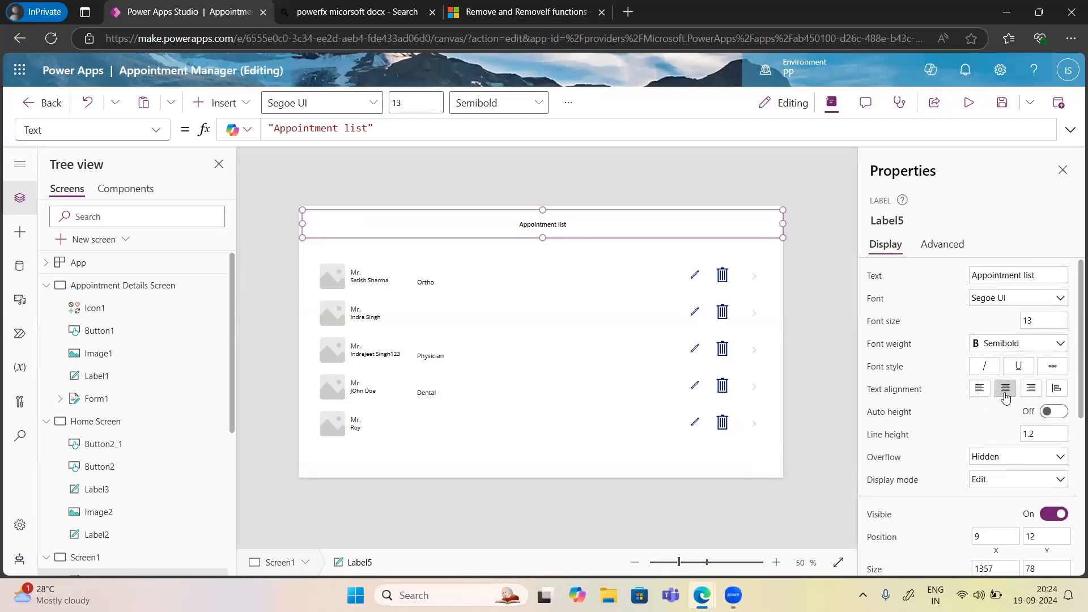
click(1040, 321)
text(34)
click(945, 339)
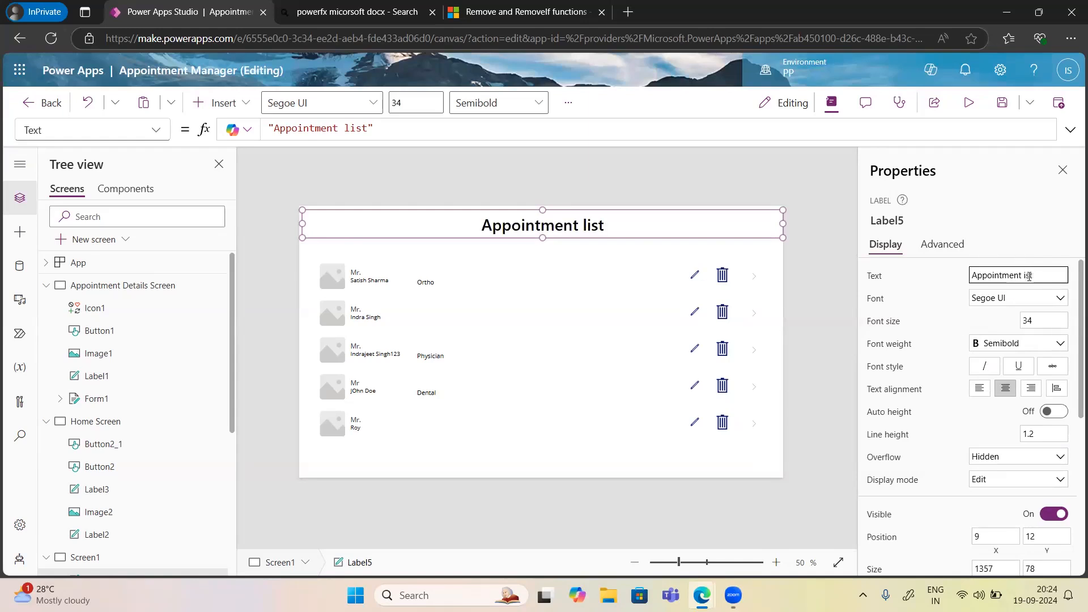
click(949, 315)
Give the header label a green fill.
scroll(943, 392, down, 5)
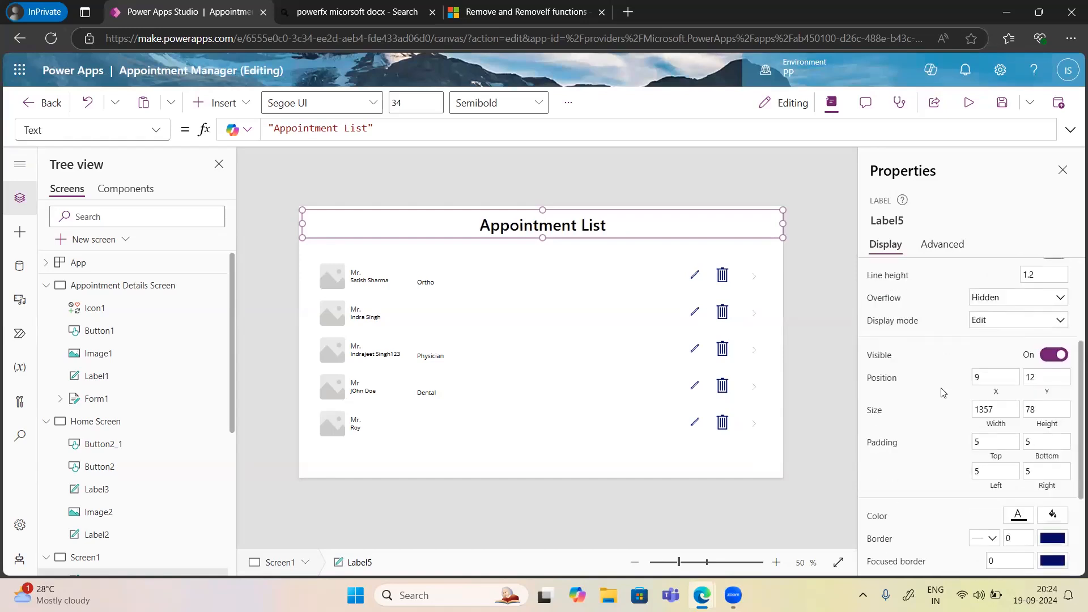
scroll(944, 393, down, 1)
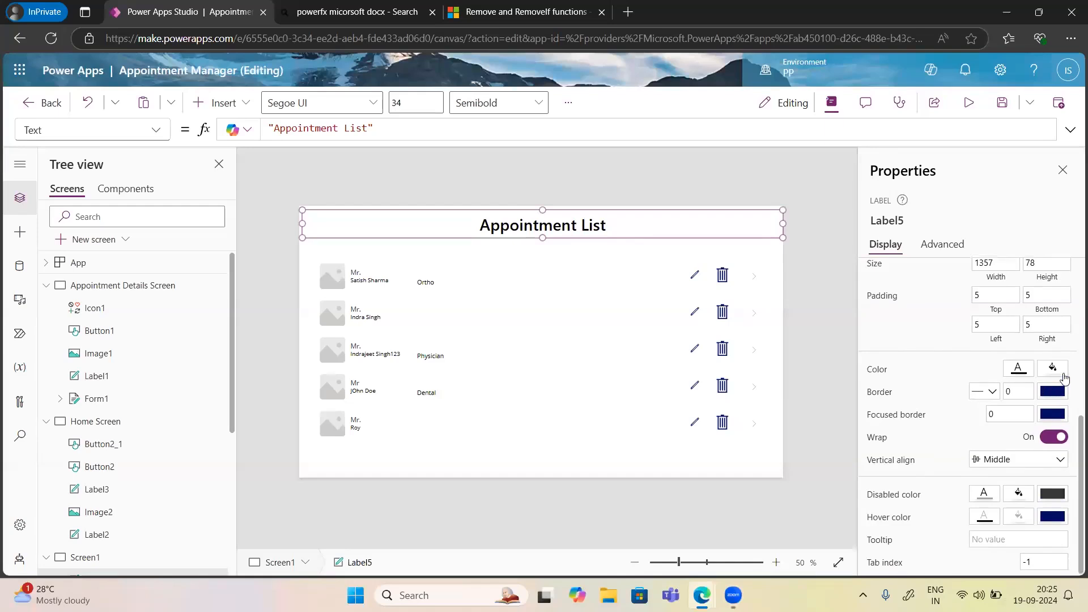
click(1045, 370)
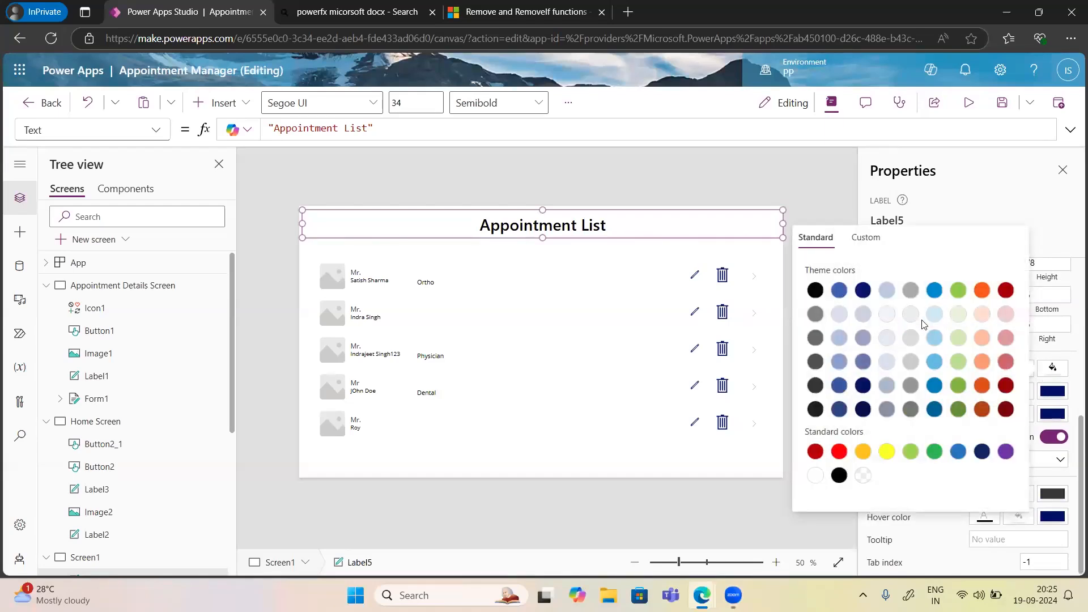
click(958, 291)
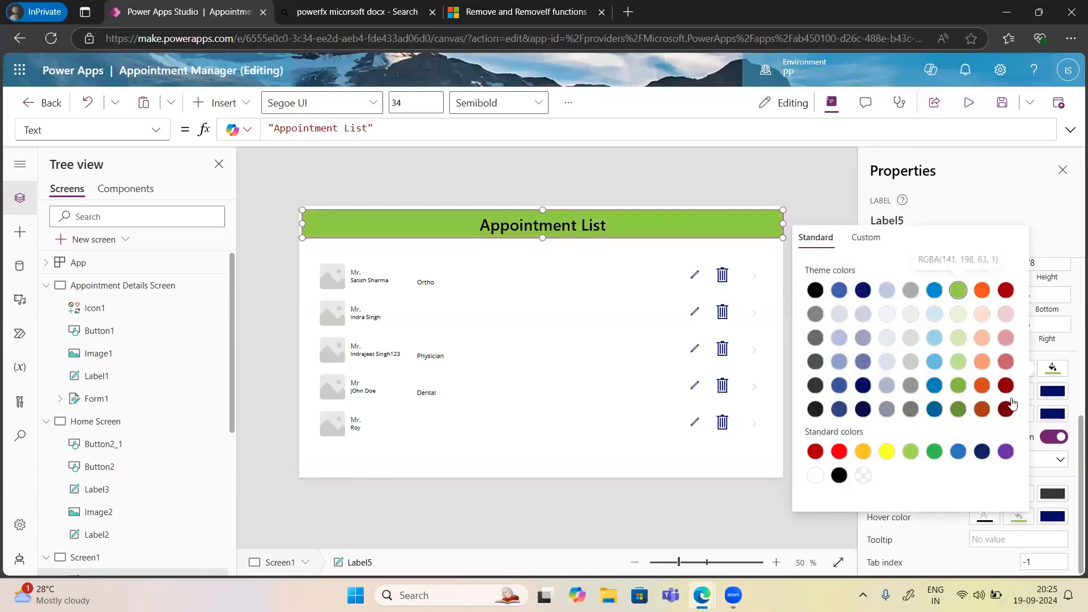
click(940, 536)
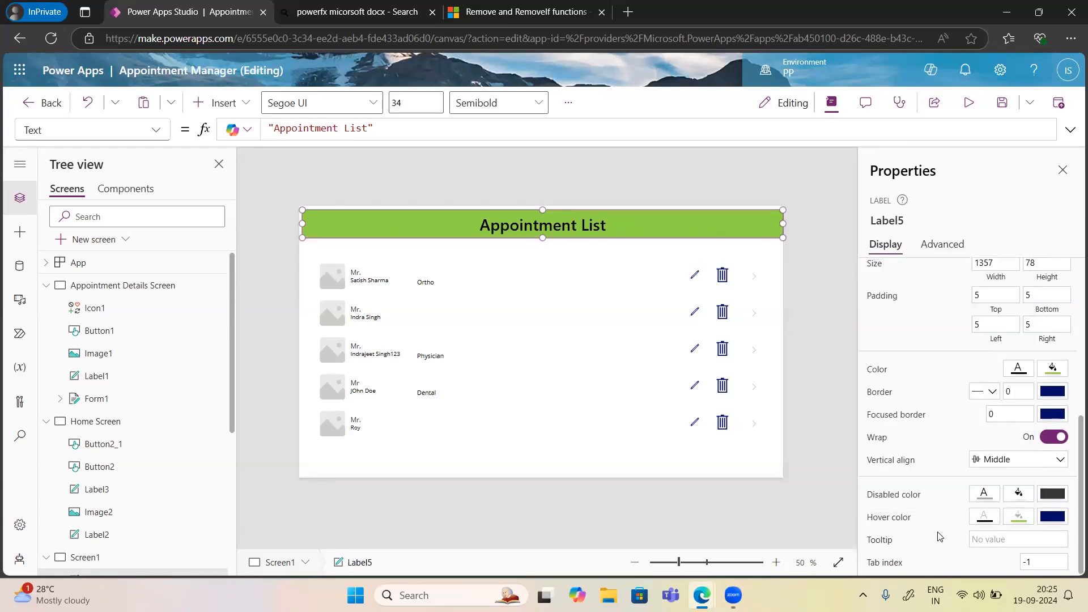
click(1018, 369)
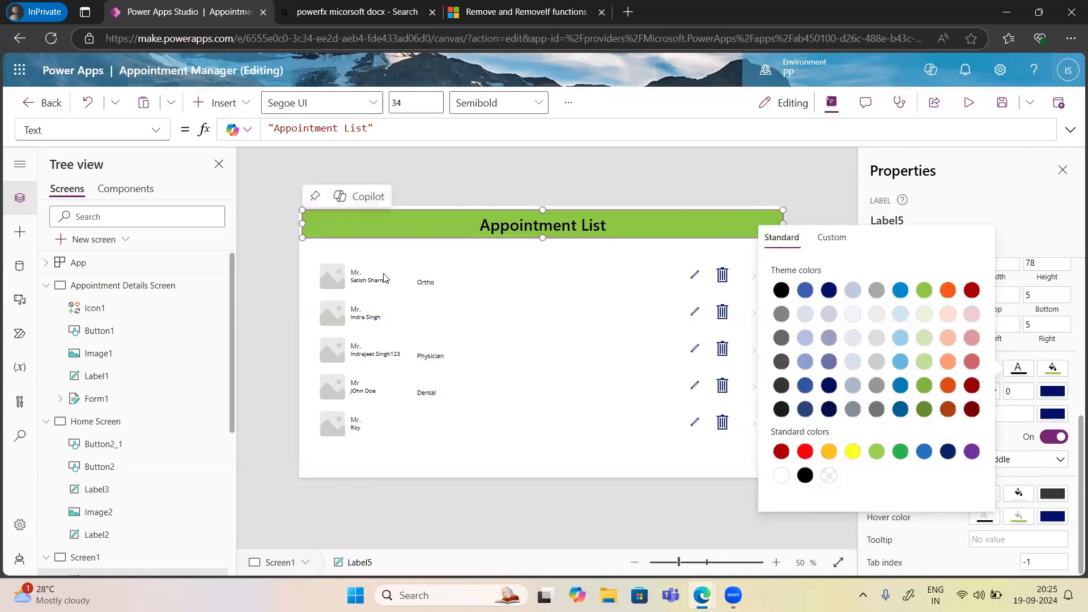
Copy the home icon and profile image from Appointment Details Screen and paste them onto Screen1.
click(382, 225)
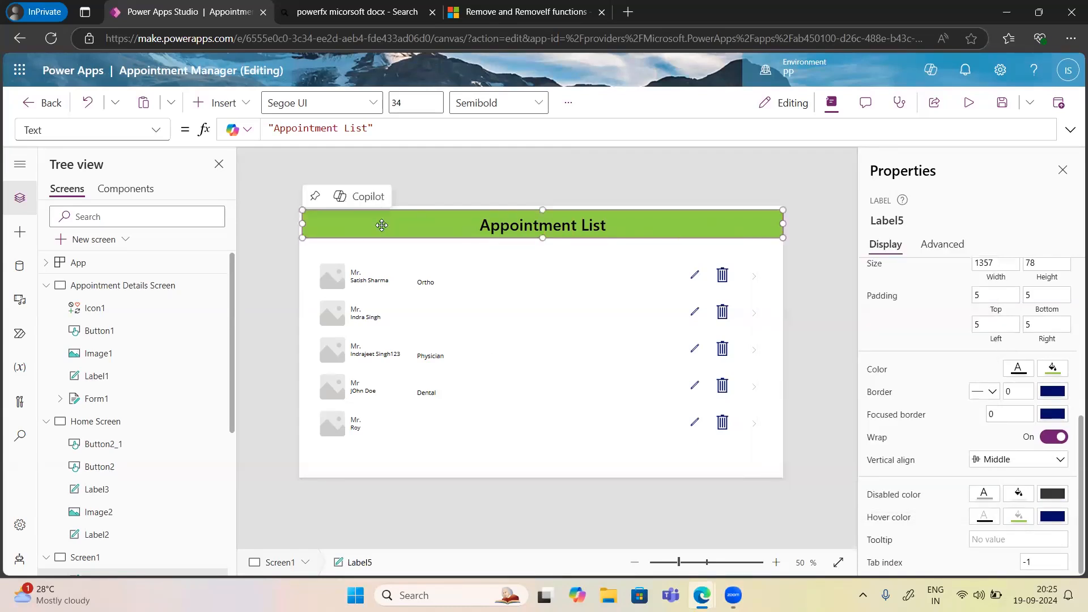
click(94, 287)
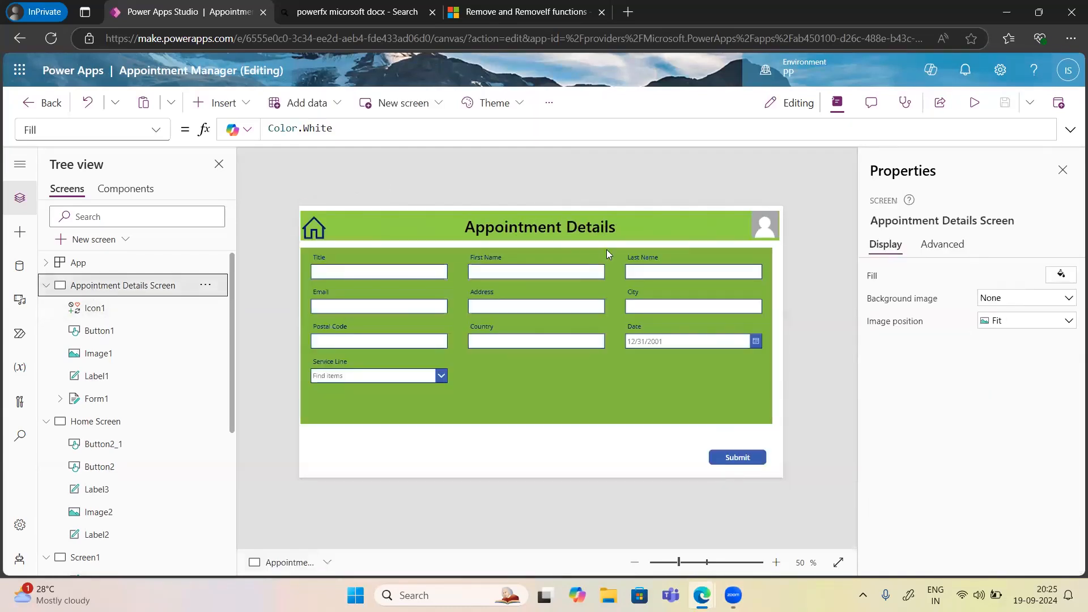
click(768, 228)
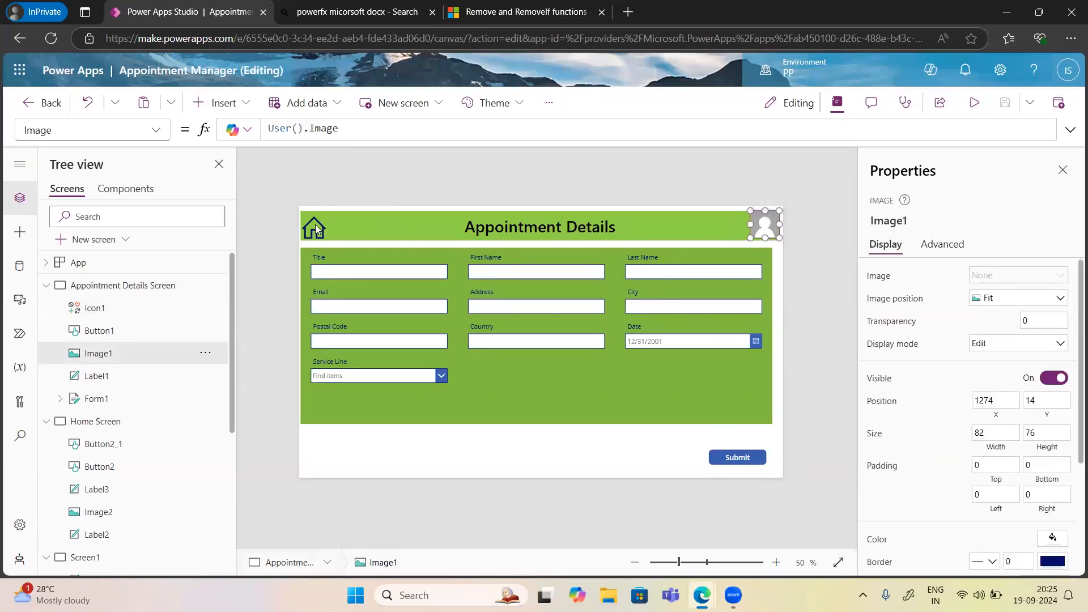
shift+click(315, 225)
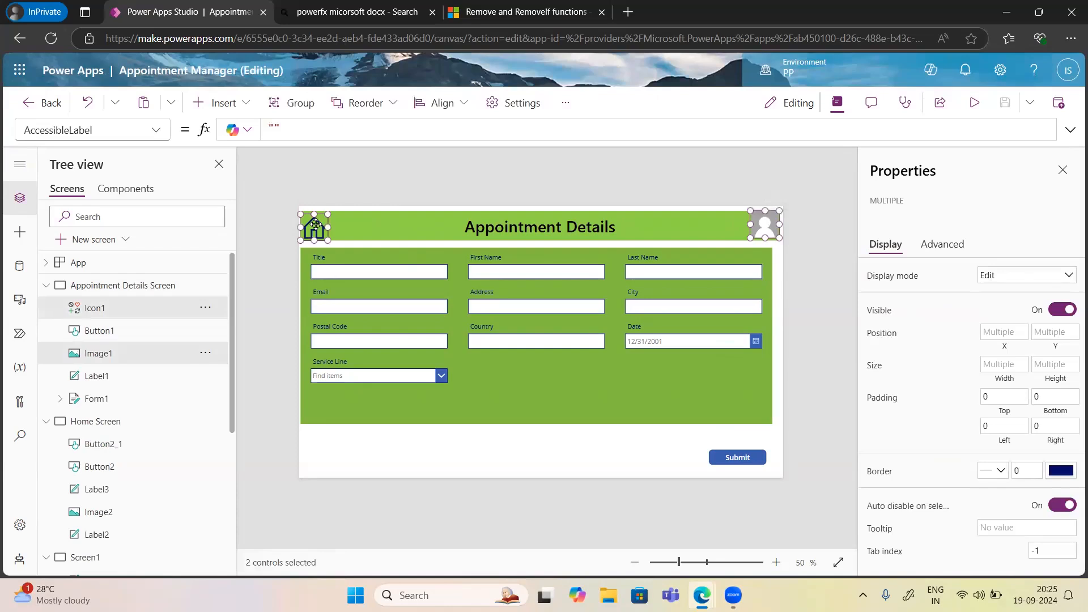
scroll(74, 454, down, 5)
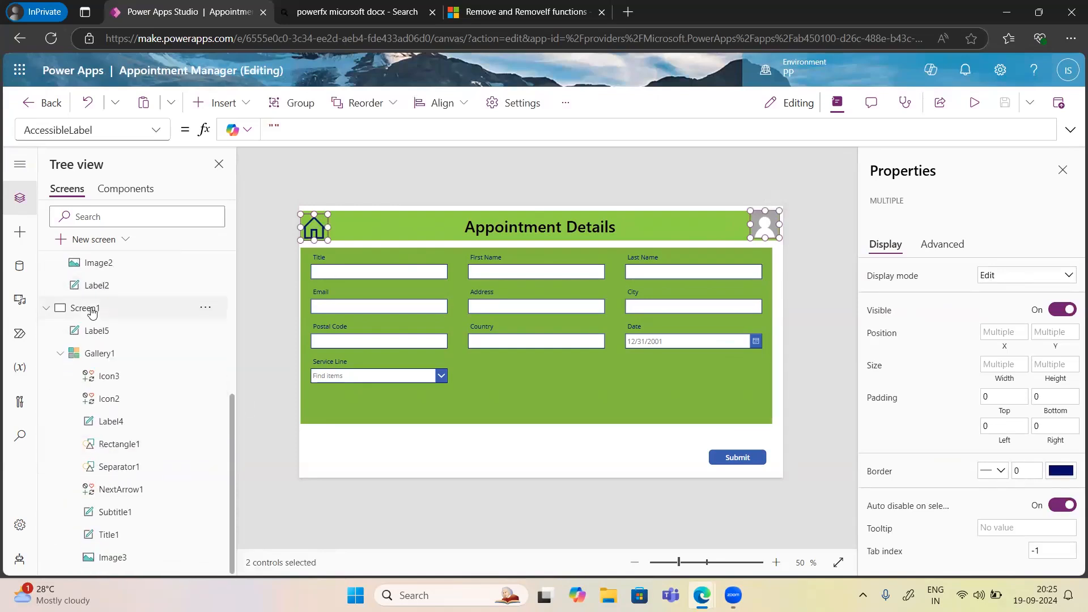
click(92, 310)
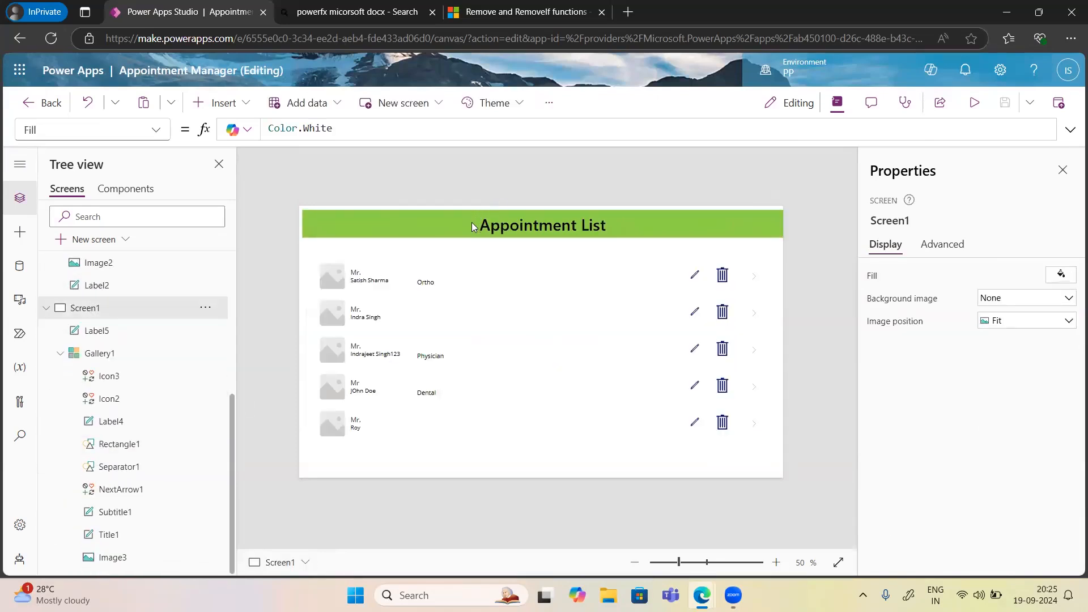
key(ctrl+v)
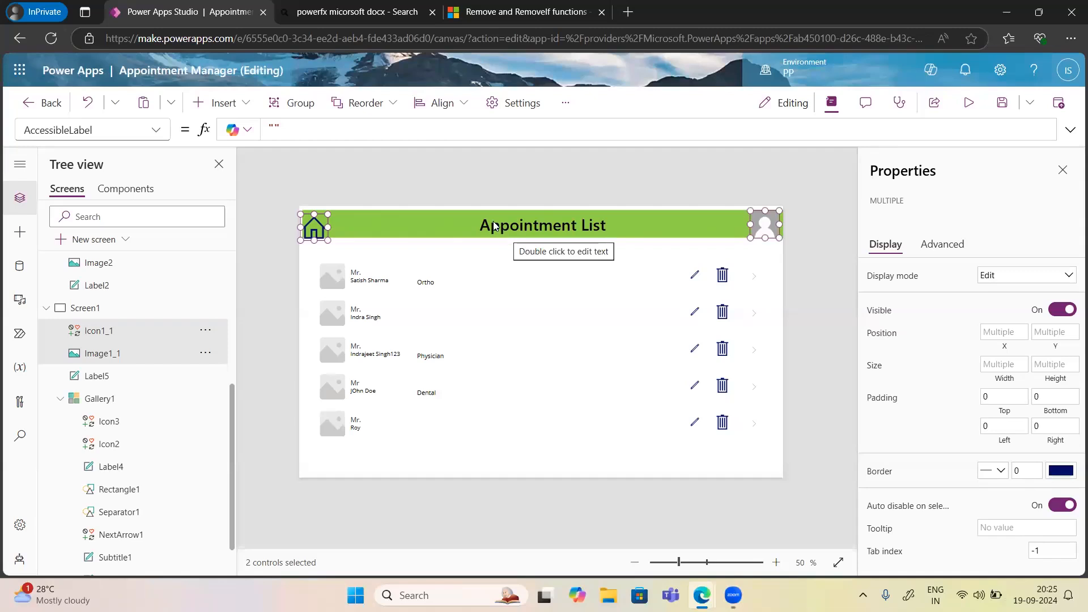
Rename Screen1 to 'Appointment List'.
double_click(99, 307)
text(Appoi)
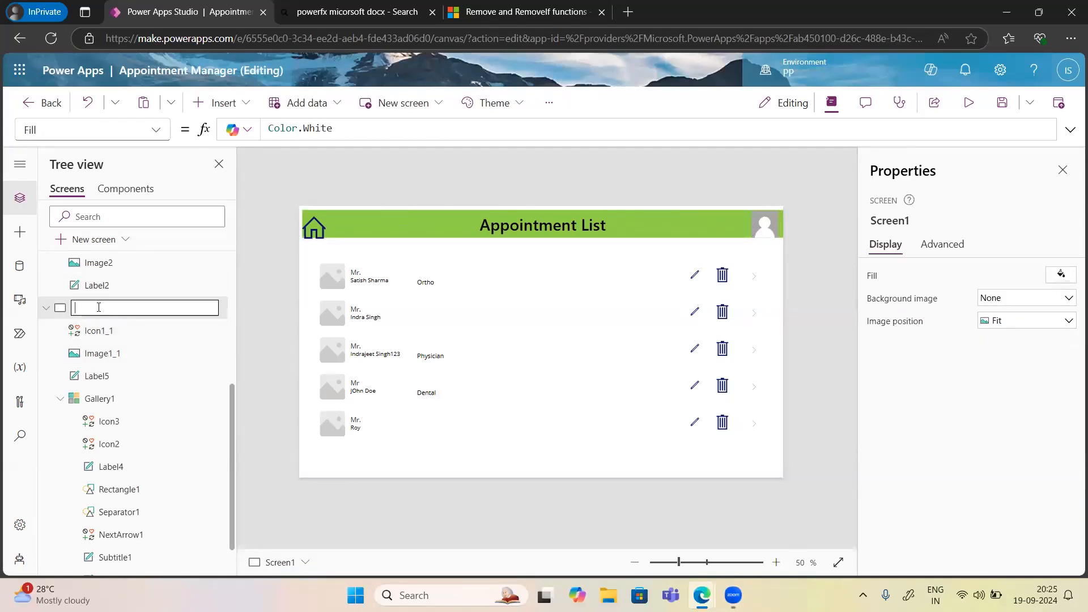
text(nt)
text(ment T)
text(e)
text(xt)
key(BackSpace)
key(BackSpace)
key(BackSpace)
text(List)
key(Return)
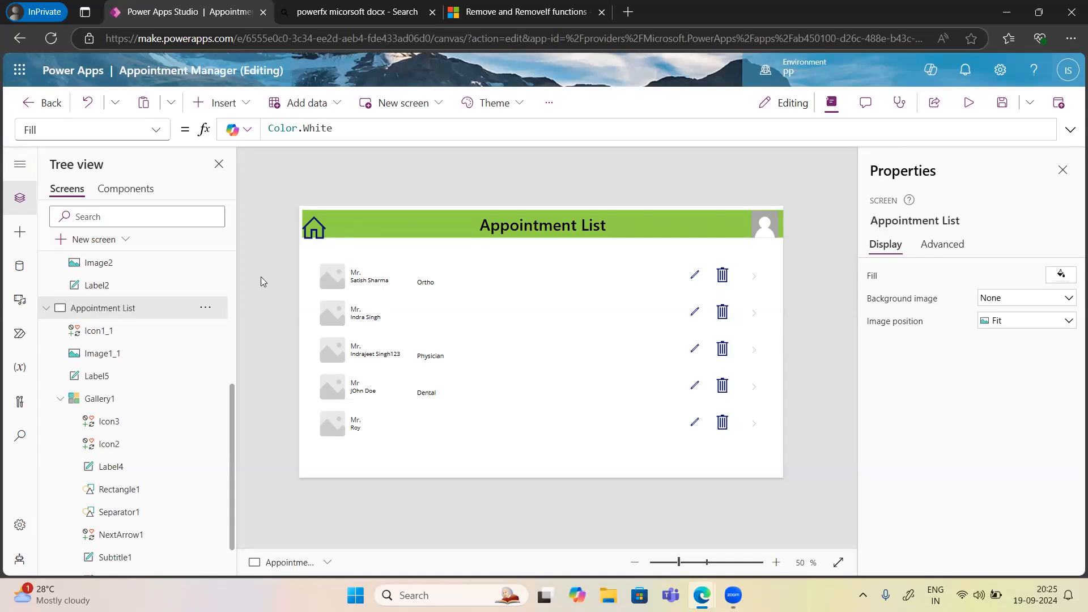
Drag Gallery1's top edge down to Y 183 with height 493, then check its row labels.
click(469, 271)
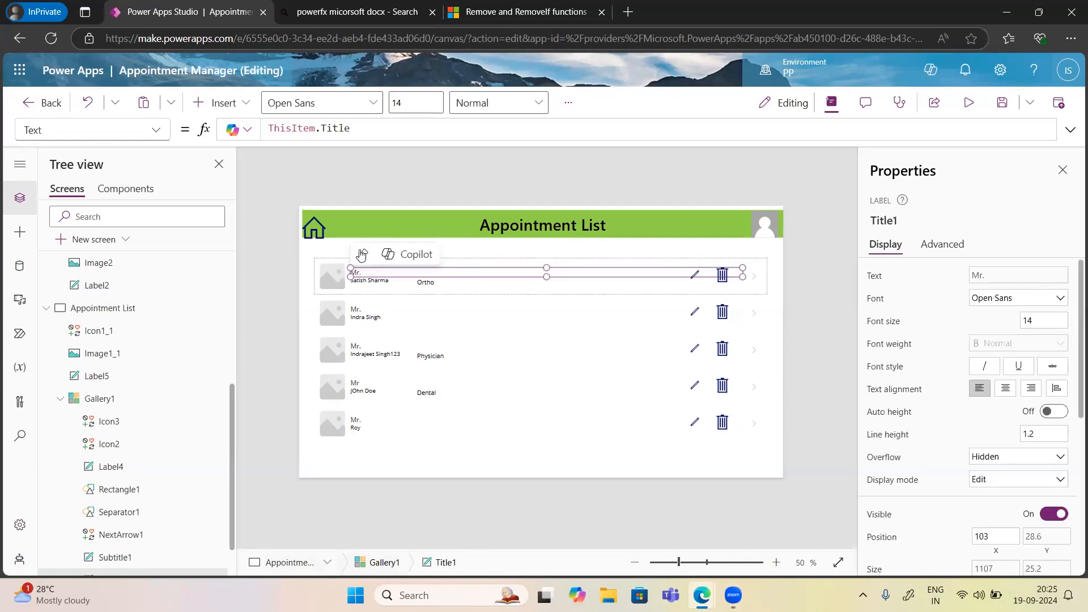
click(760, 424)
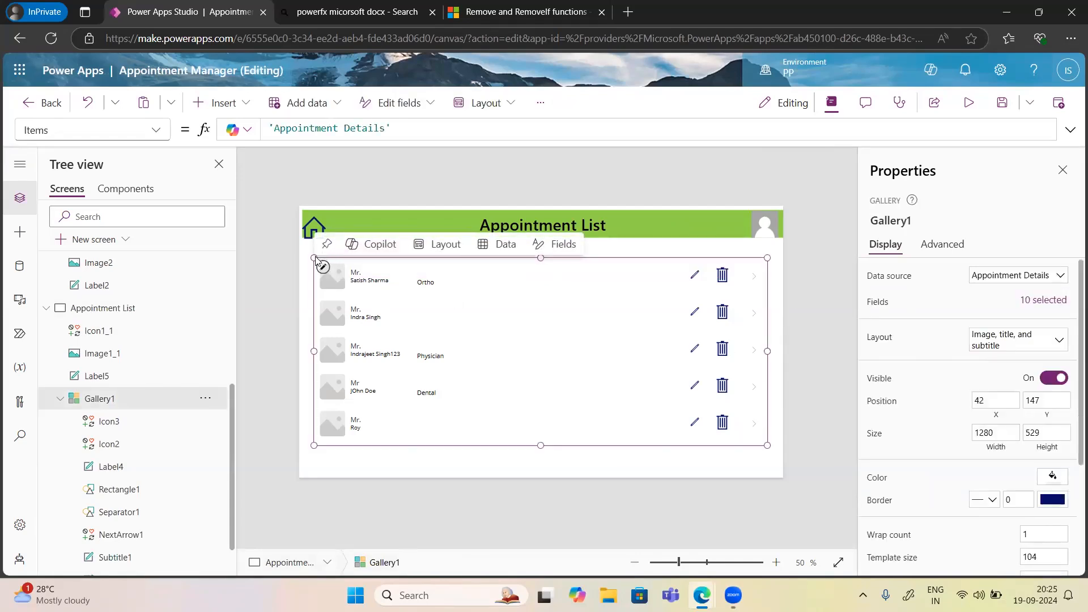
drag(315, 259, 314, 271)
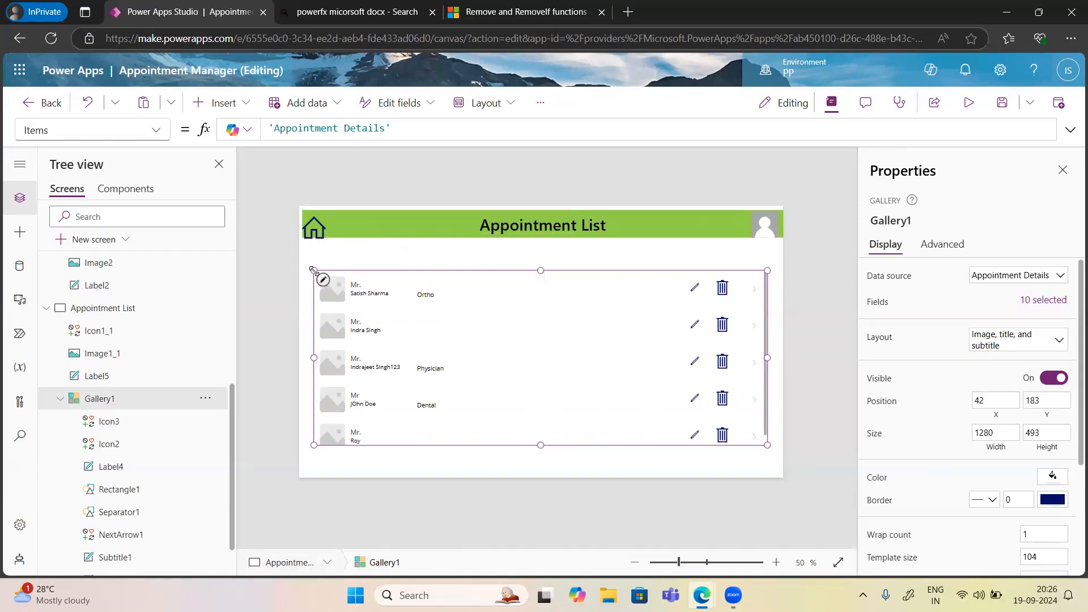
click(354, 294)
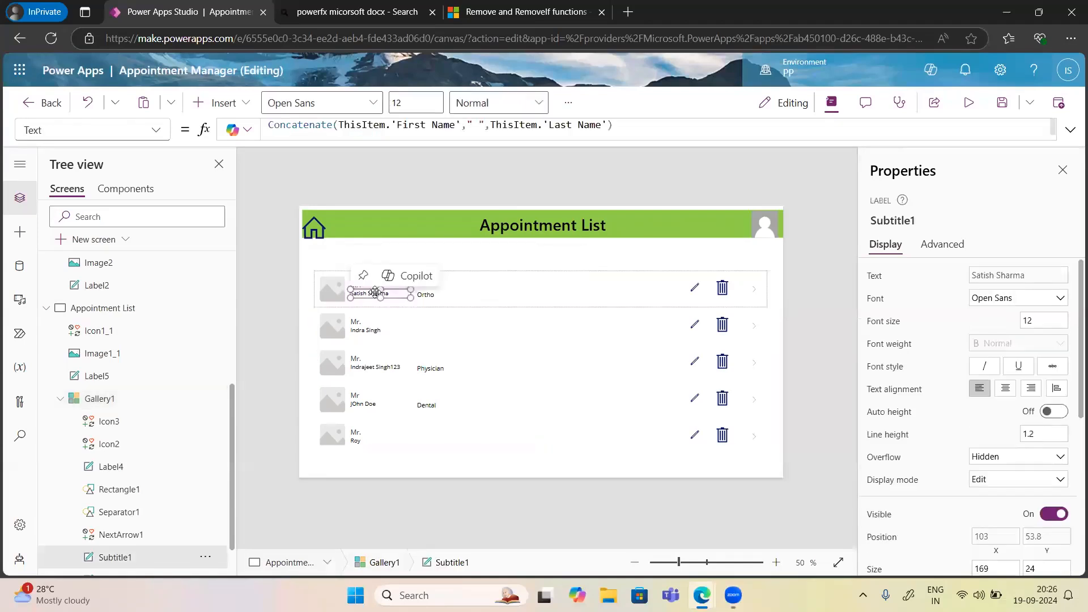
click(427, 295)
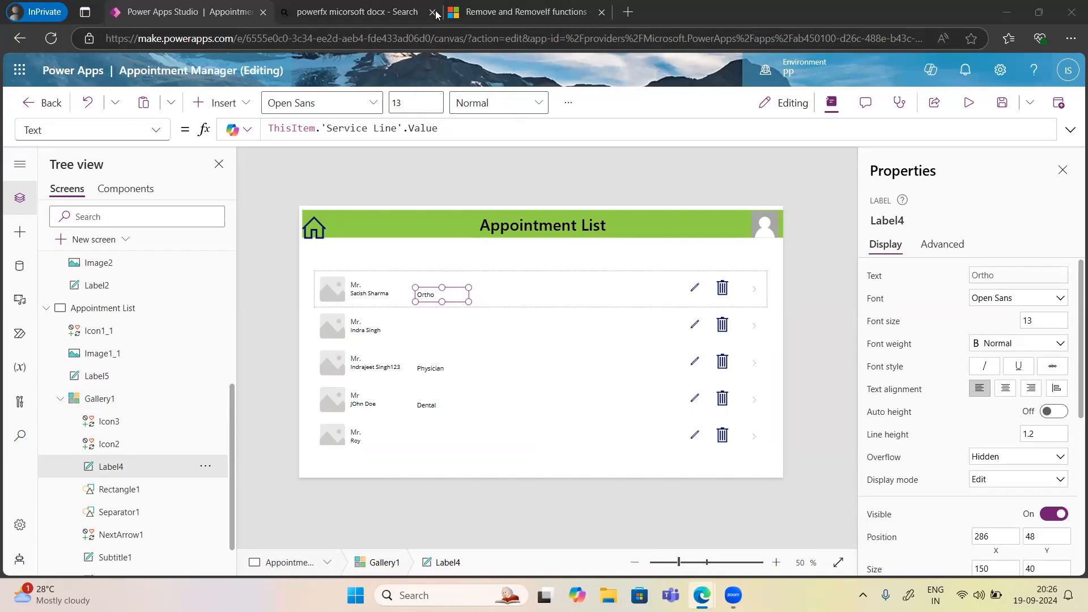
click(376, 260)
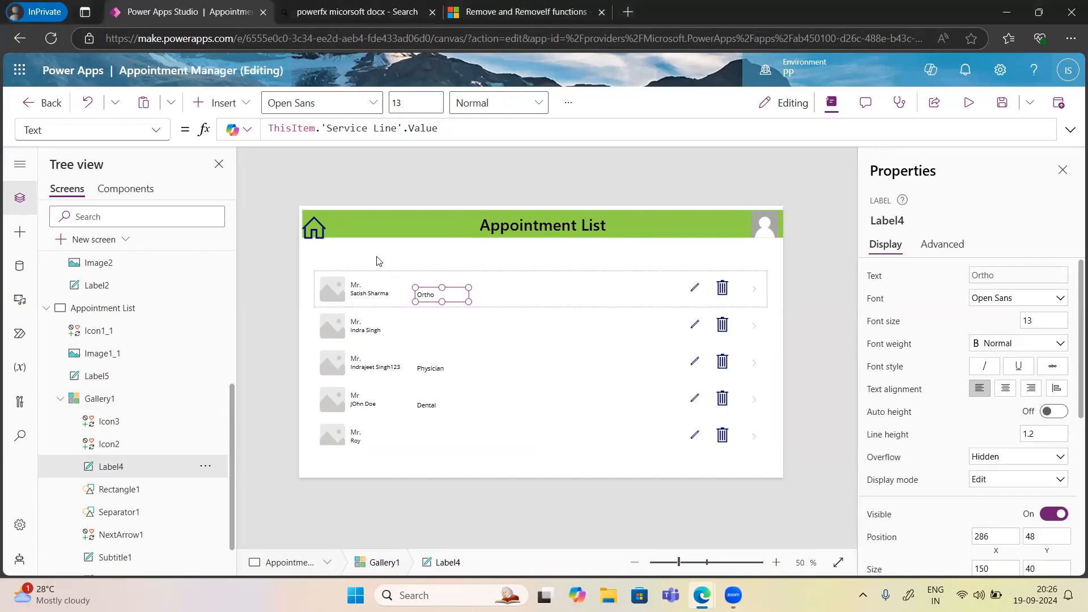
Insert a text label just above the gallery reading 'Full Name'.
click(229, 113)
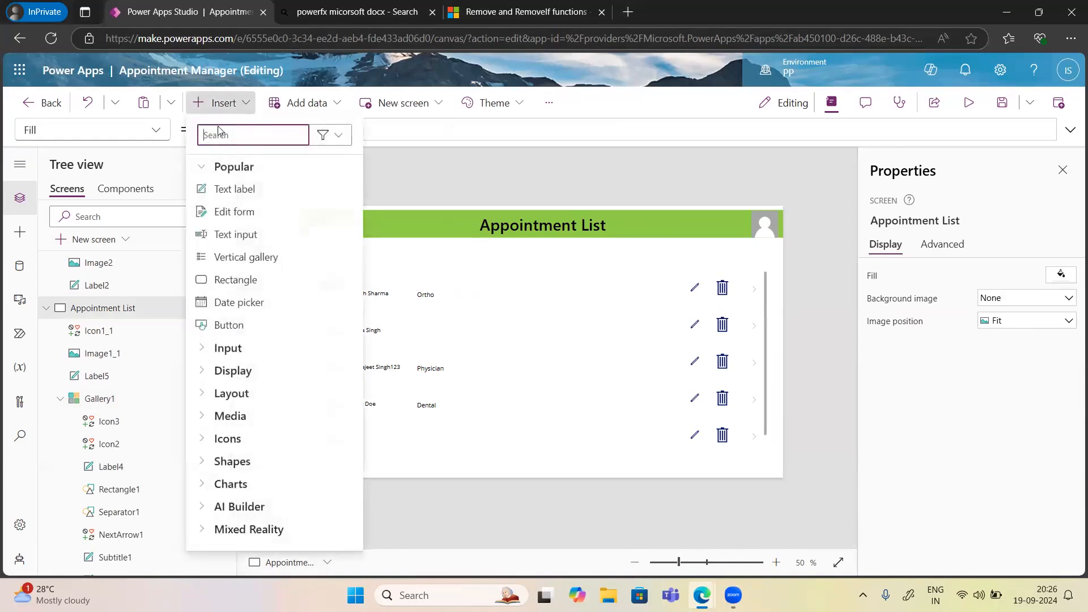
click(244, 191)
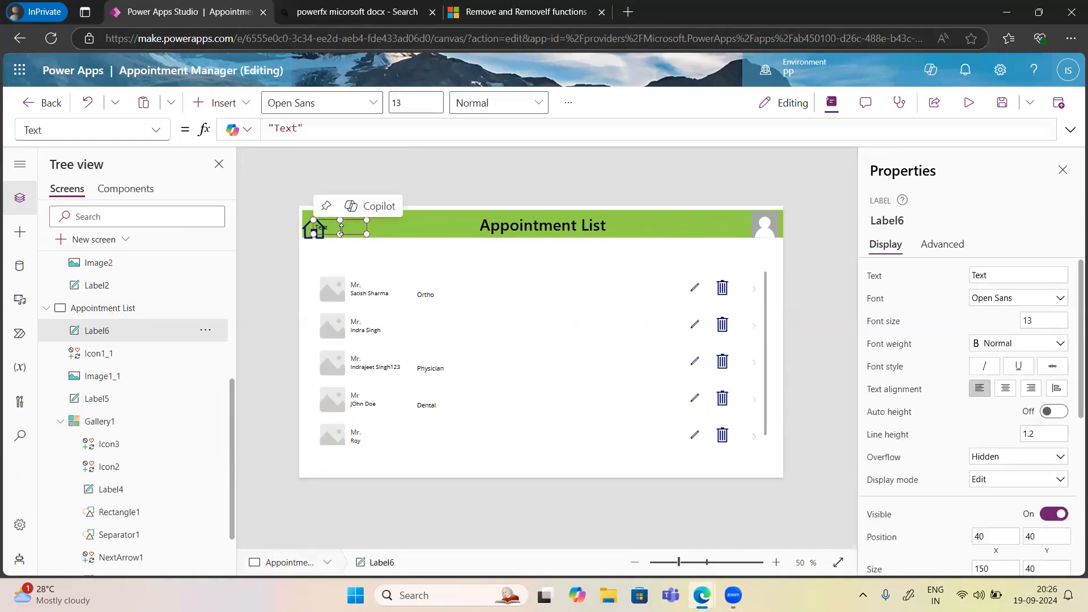
drag(340, 234, 351, 269)
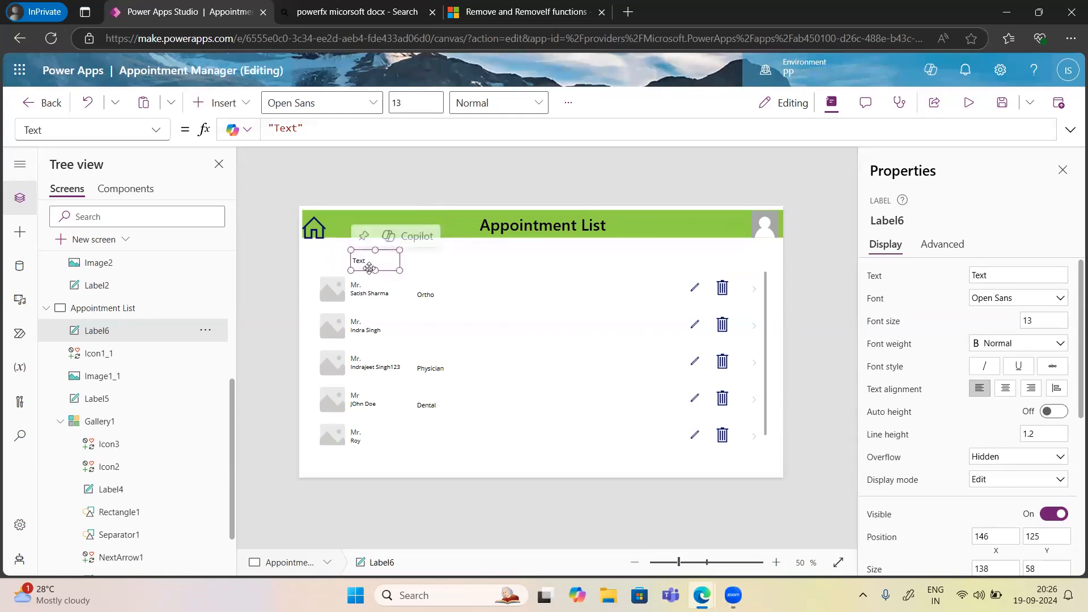
drag(375, 267, 376, 262)
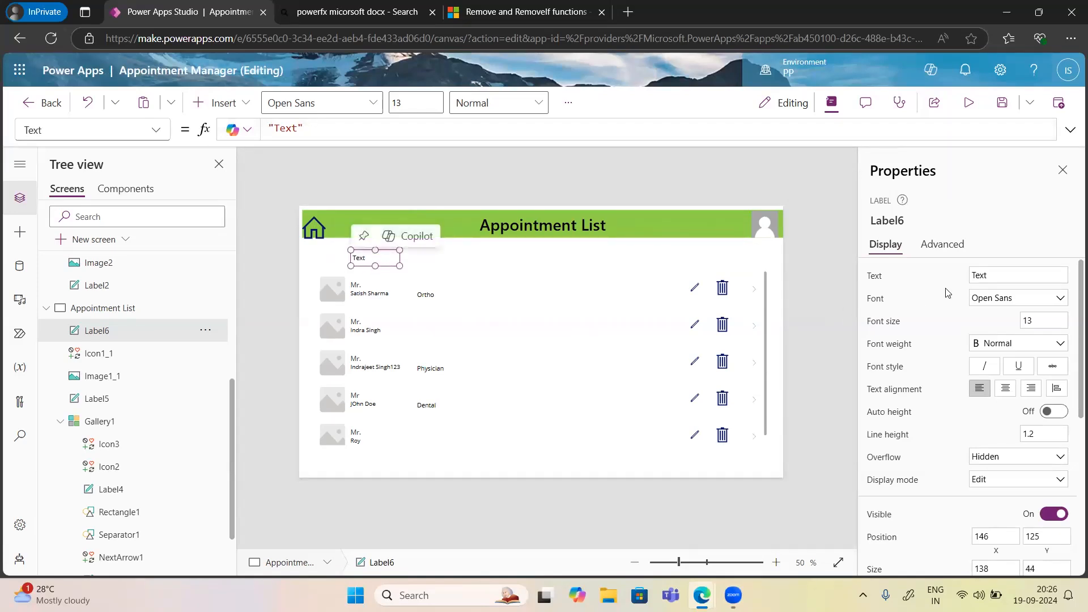
double_click(973, 276)
text(Fullname)
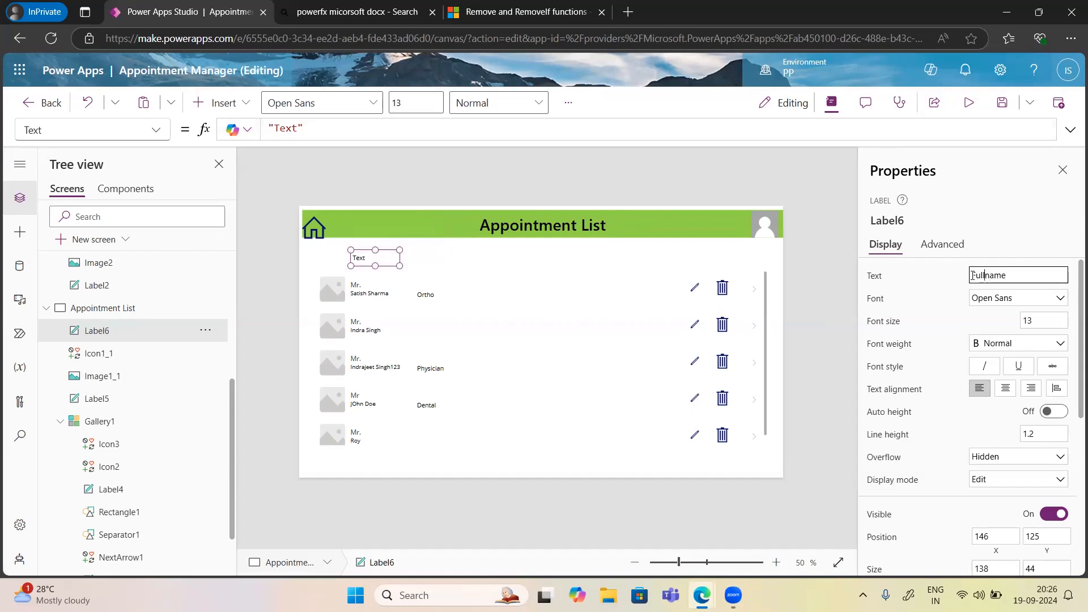
key(Left)
key(Left)
key(Left)
key(Left)
key(Delete)
text(N)
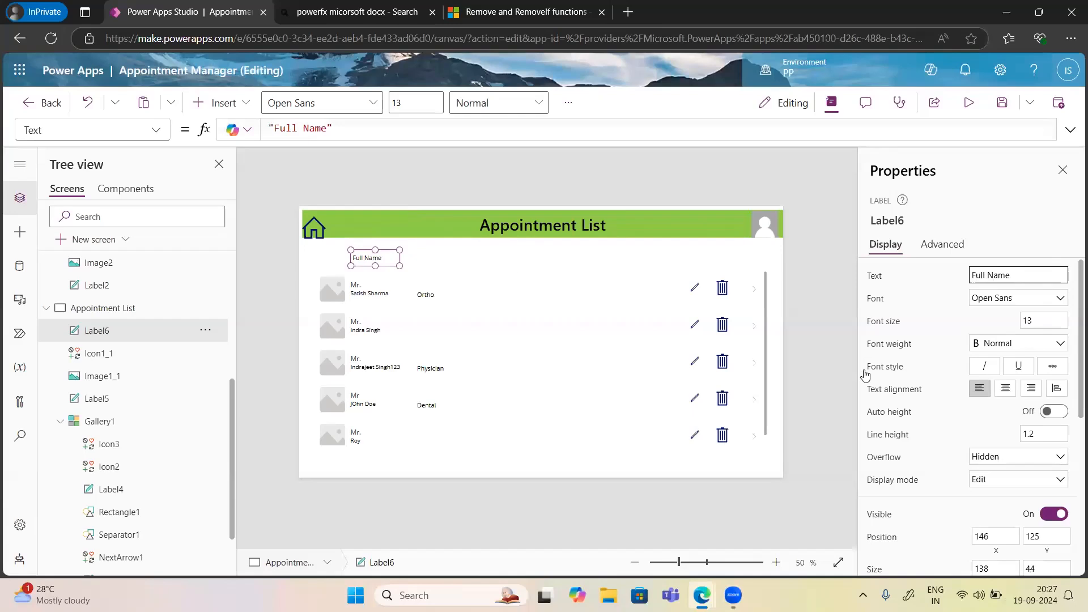
Duplicate the Full Name label to its right and change its text to 'Service line'.
click(425, 290)
click(473, 254)
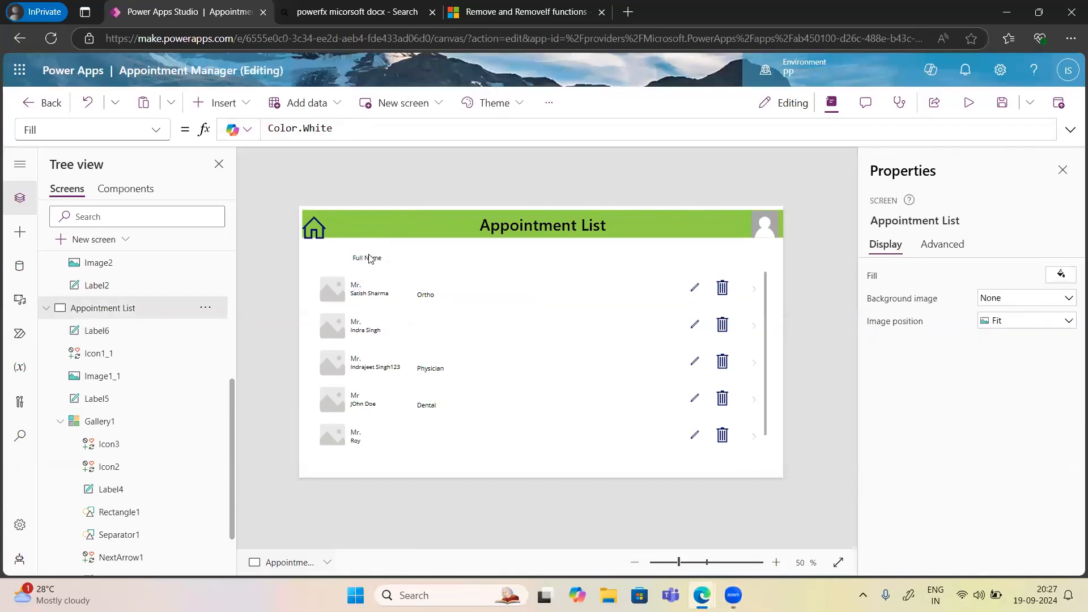
click(368, 256)
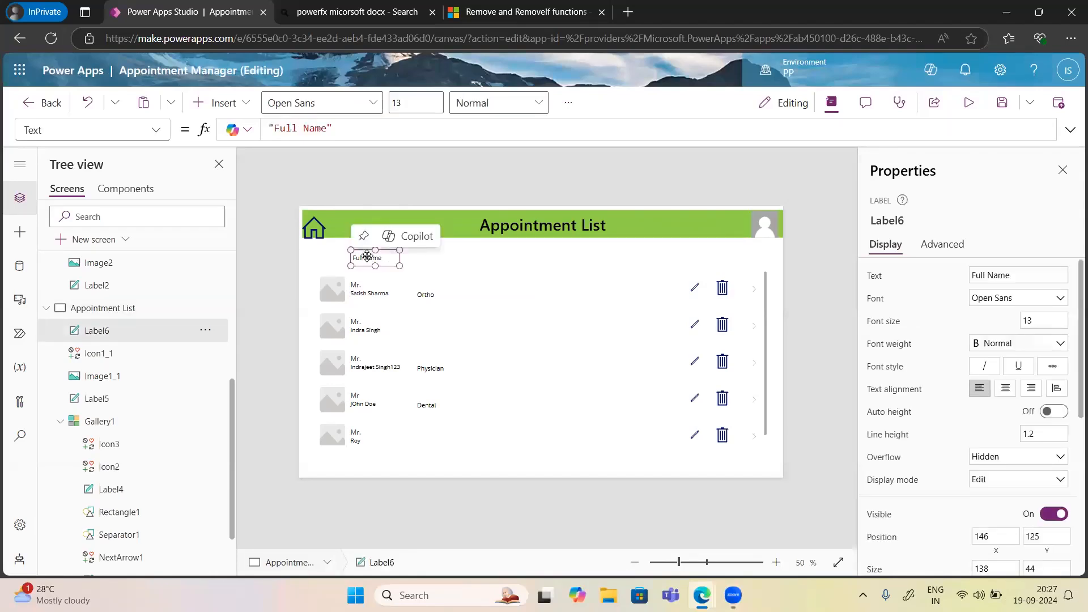
key(ctrl+v)
drag(389, 267, 427, 259)
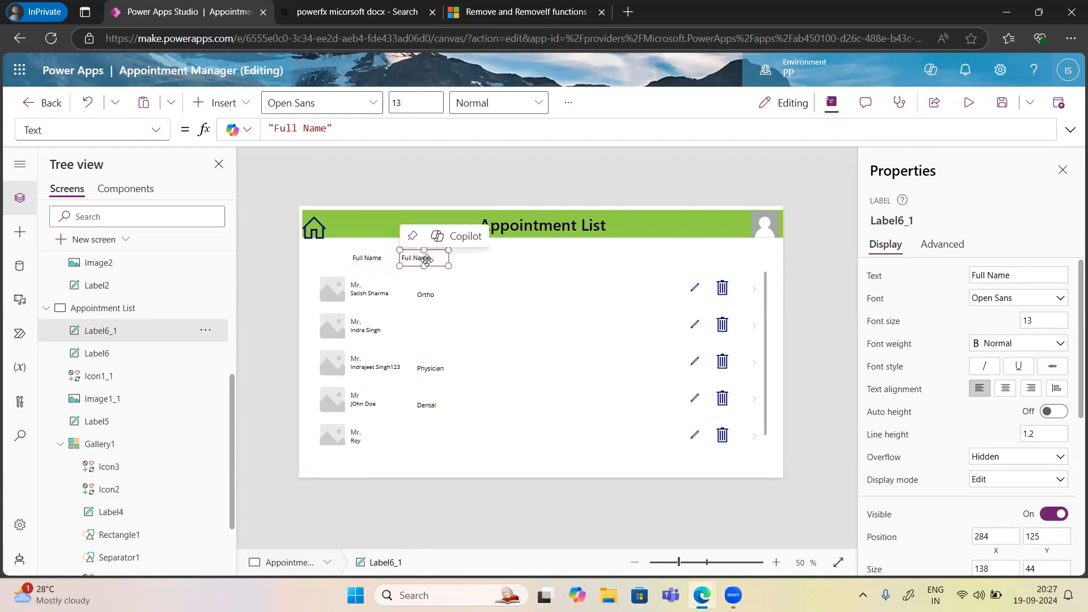
drag(1015, 276, 968, 273)
text(Ser)
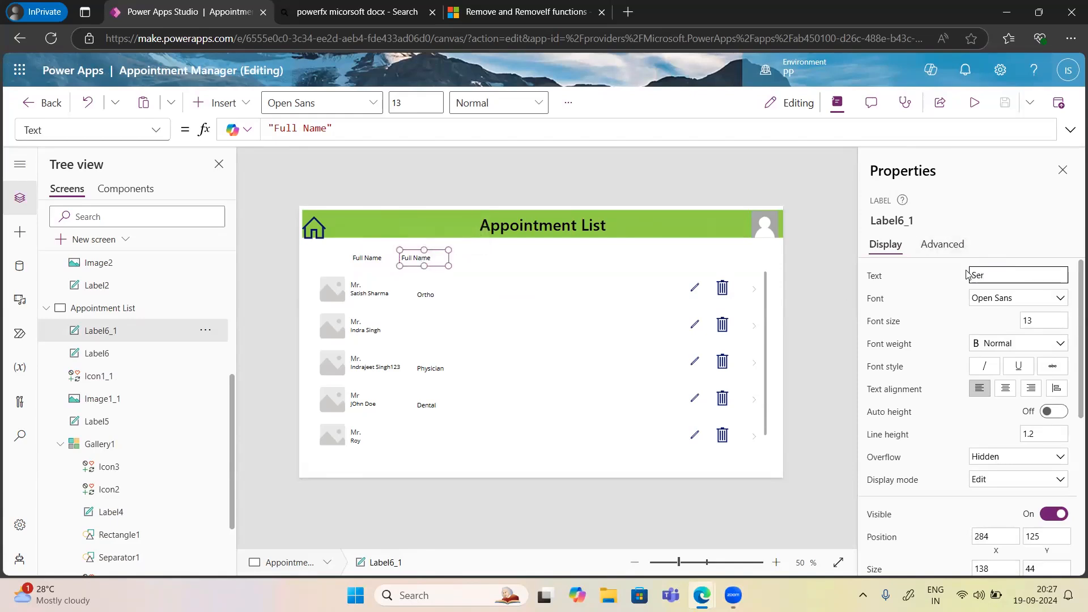
text(vice line)
click(1001, 208)
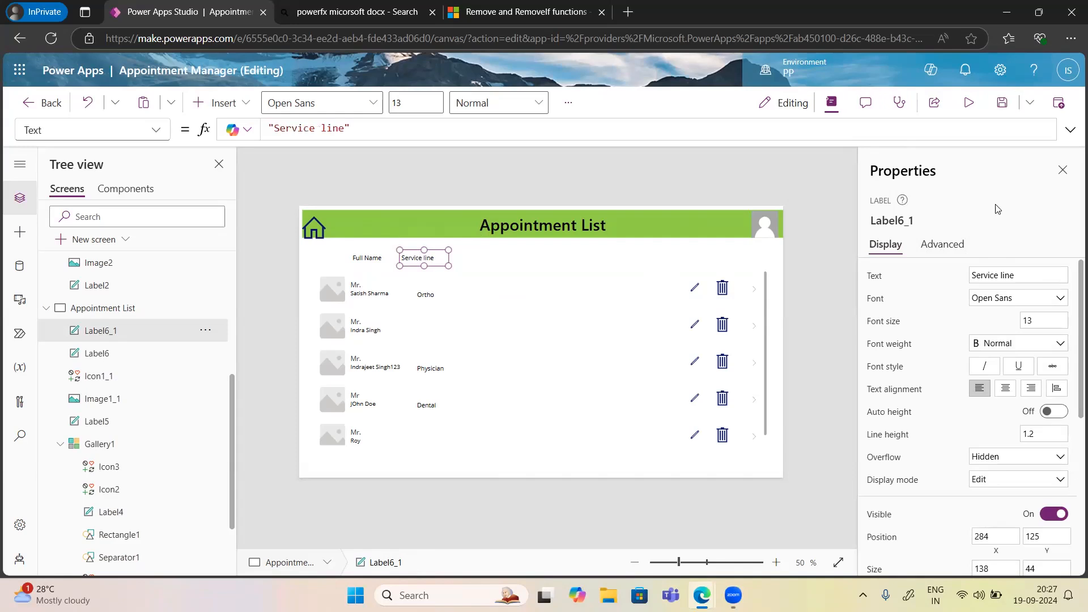
scroll(978, 454, down, 4)
scroll(975, 458, down, 1)
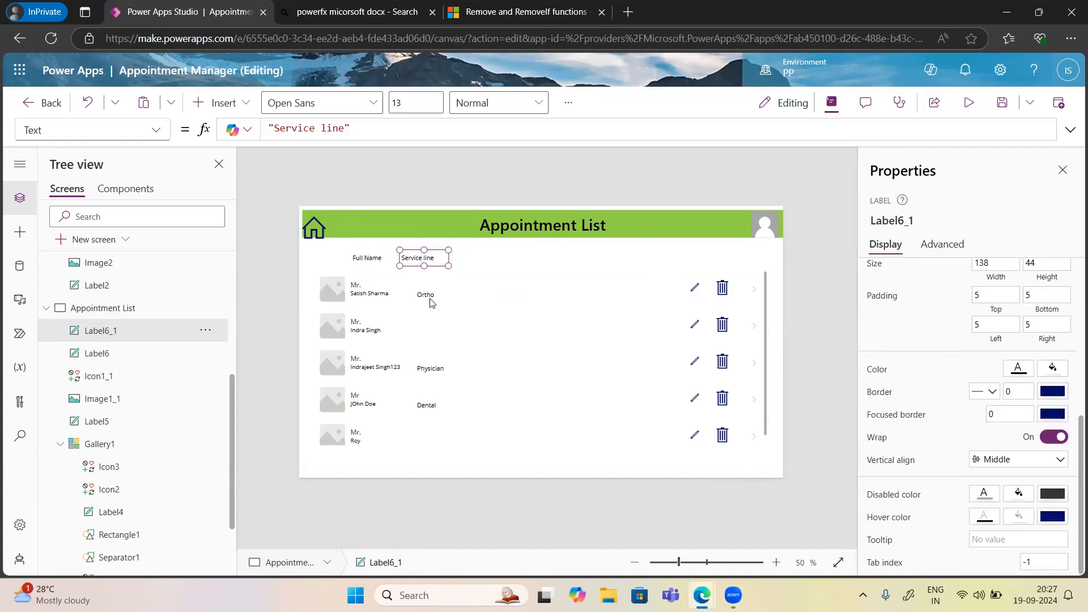
click(394, 288)
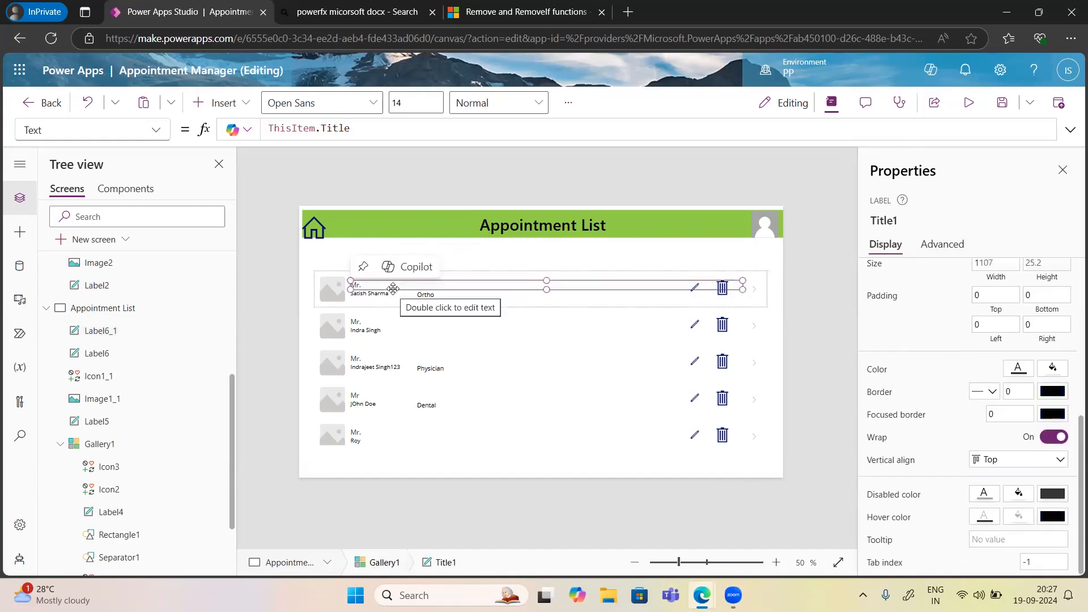
Set Gallery1's border thickness to 3 in the Properties pane.
click(442, 361)
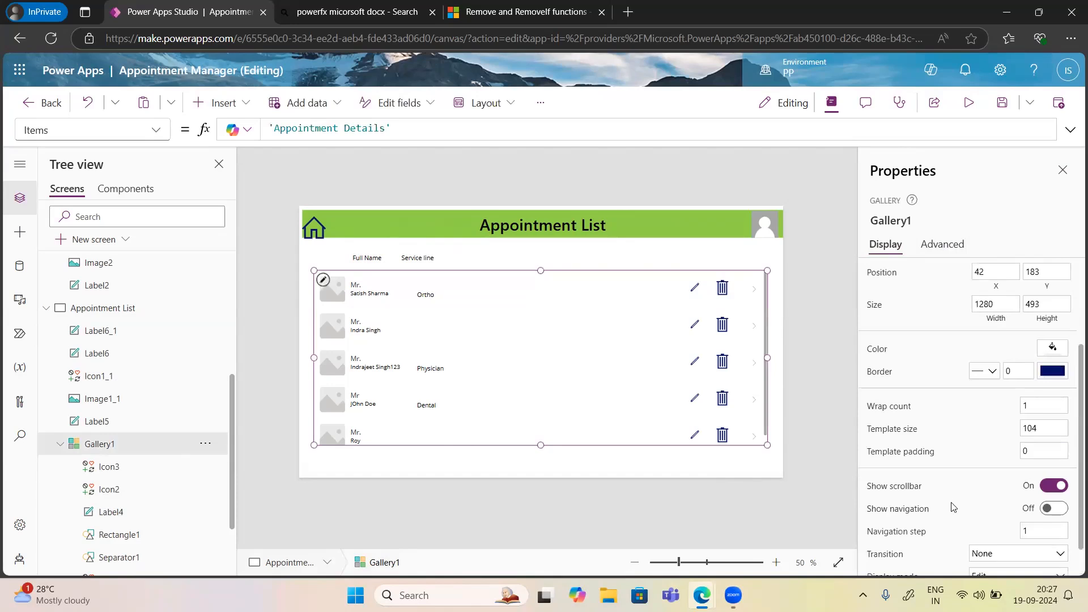
scroll(954, 506, down, 1)
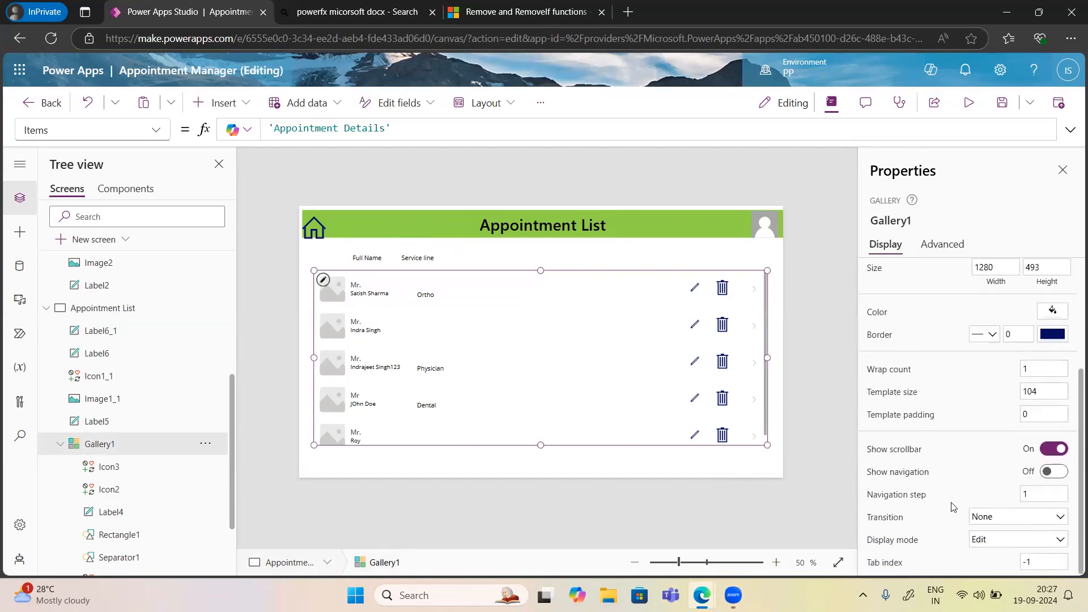
scroll(953, 506, up, 3)
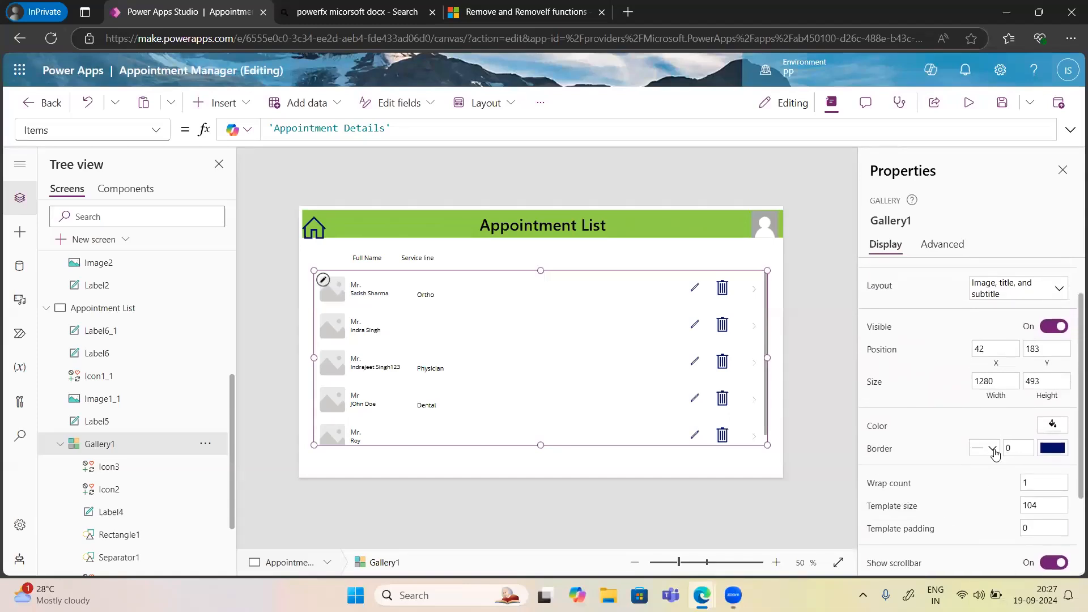
click(992, 449)
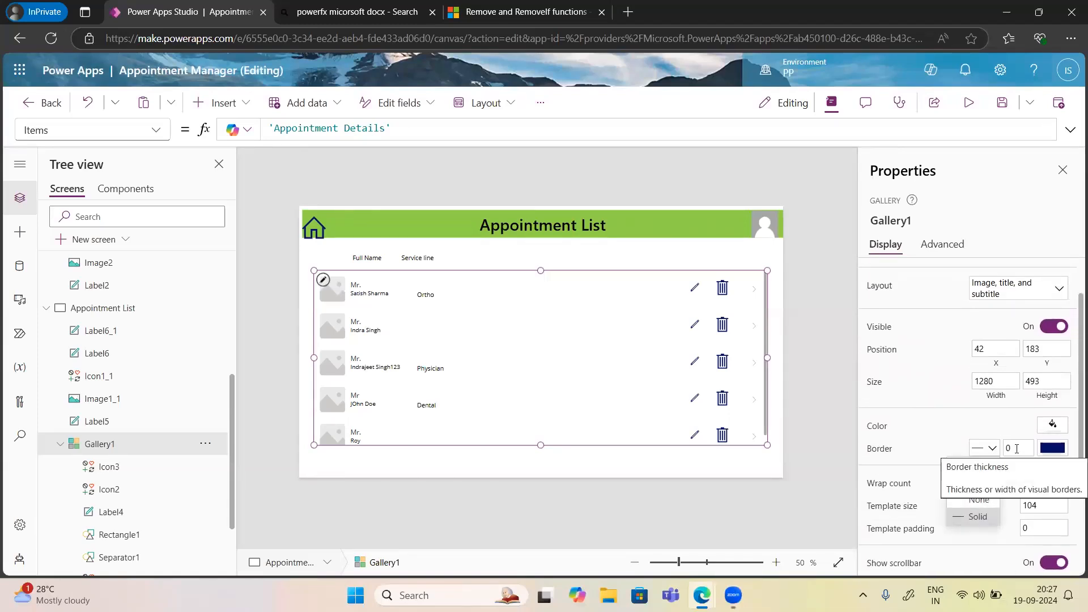
click(1009, 449)
text(3)
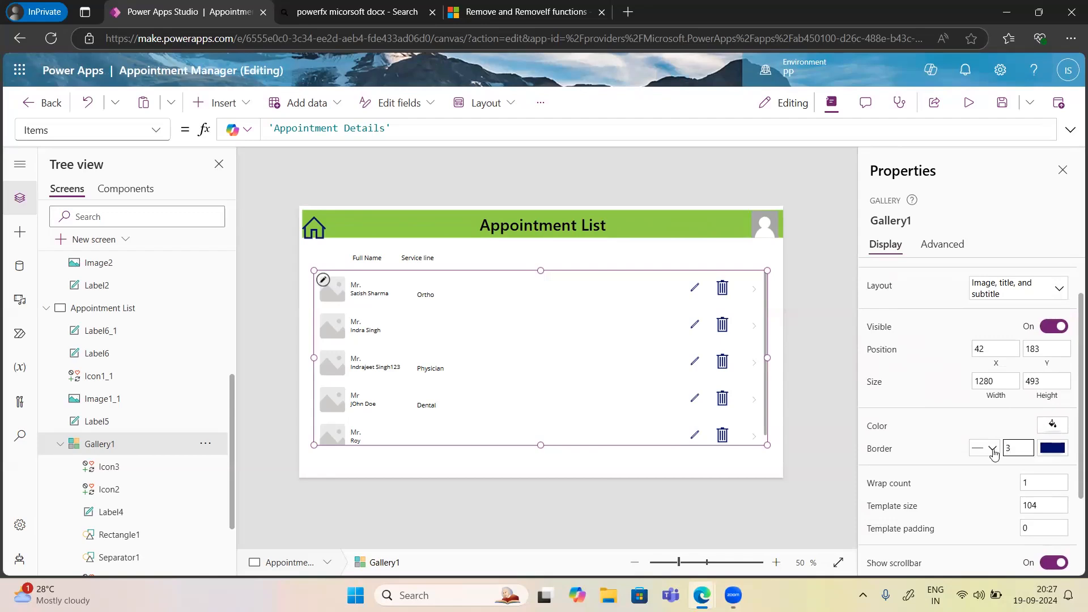
click(902, 452)
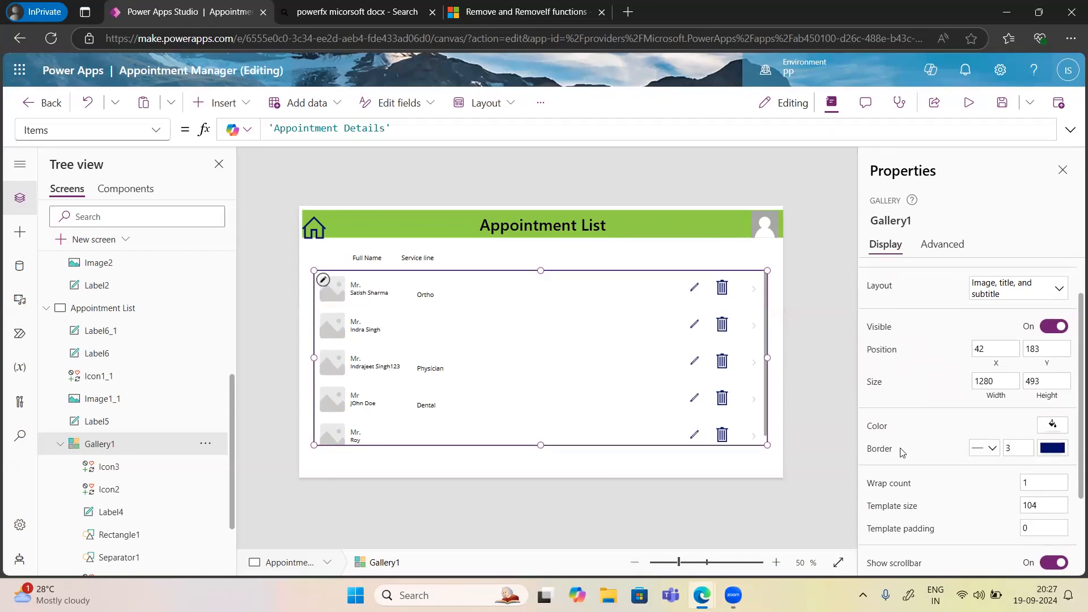
click(558, 465)
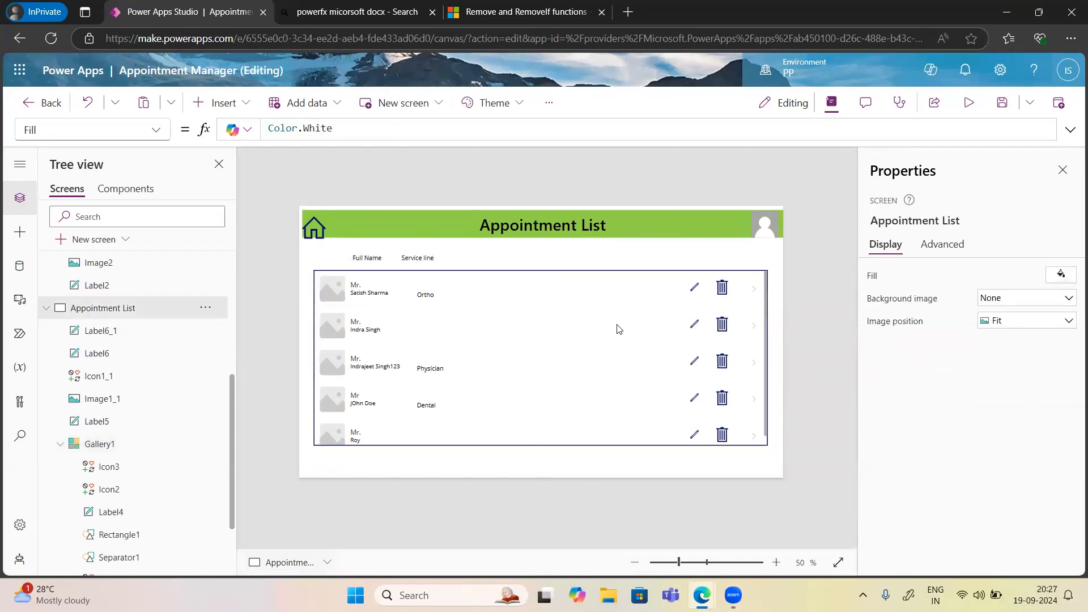
click(363, 260)
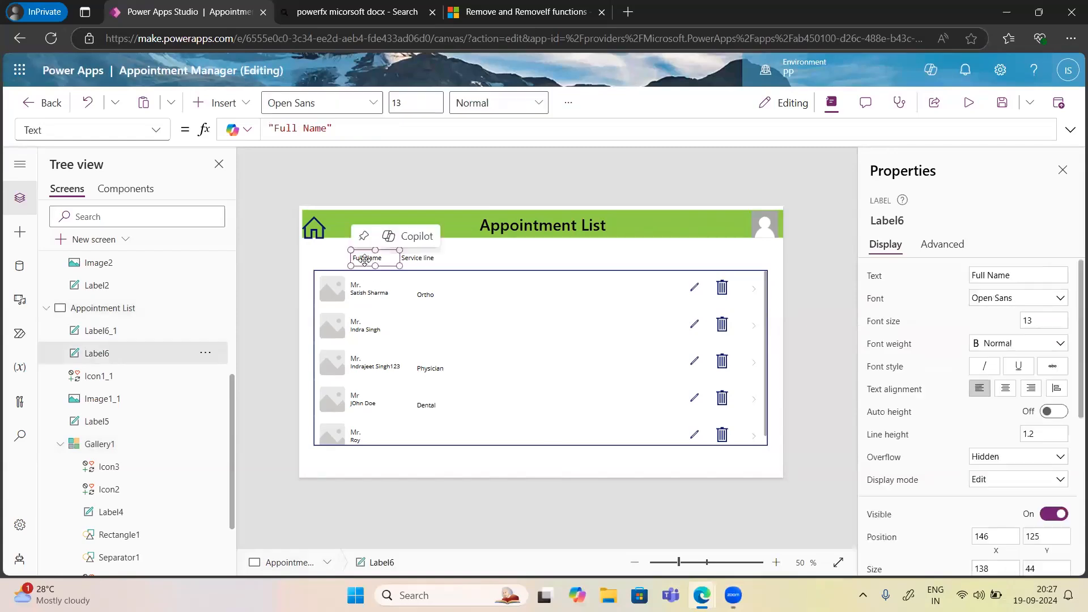
scroll(910, 378, down, 2)
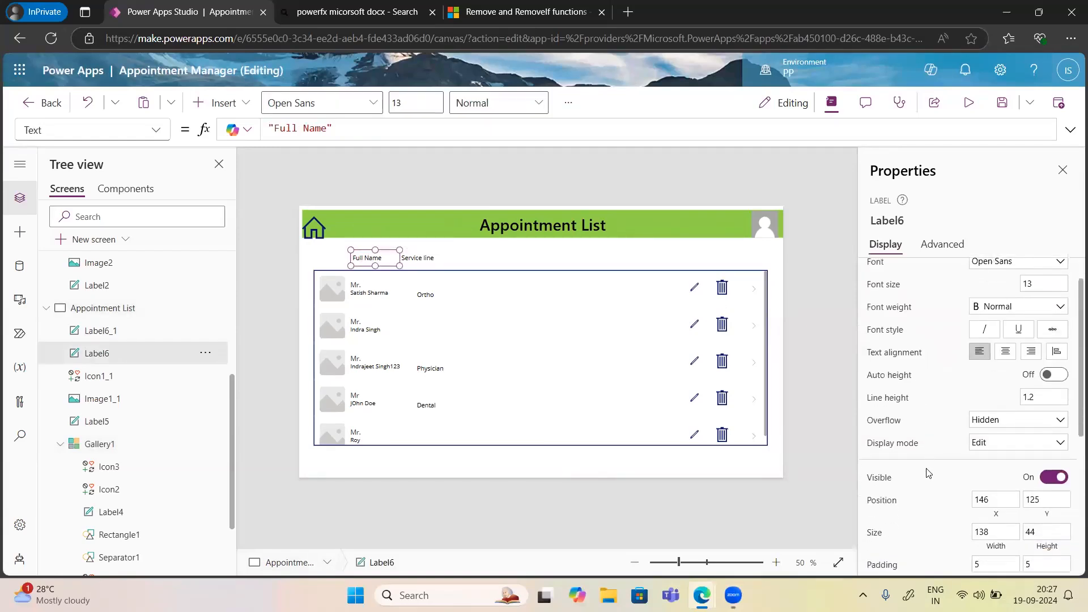
scroll(910, 378, up, 2)
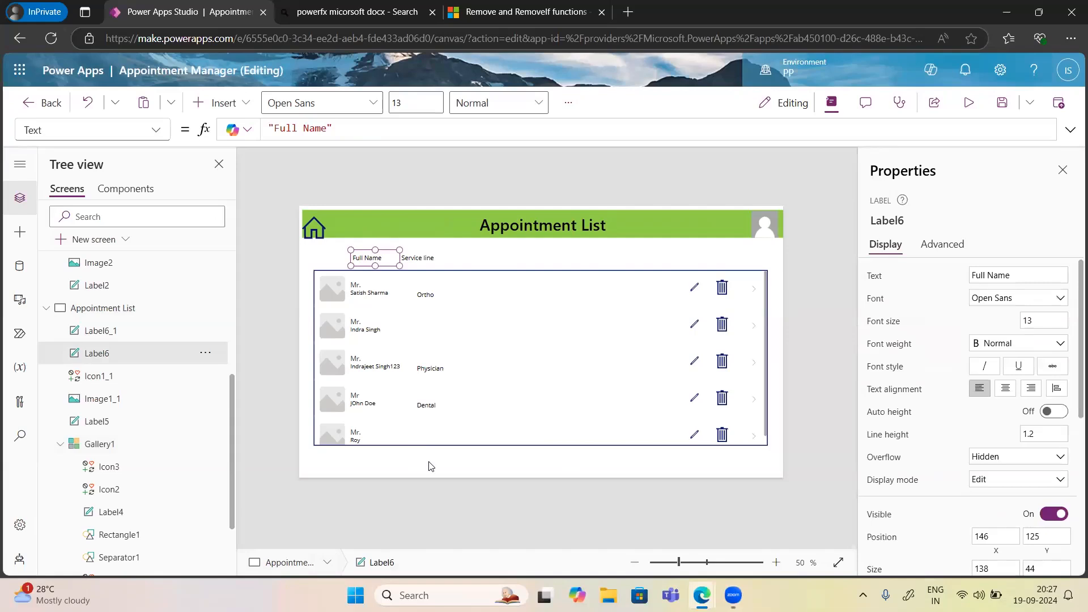
scroll(931, 498, down, 3)
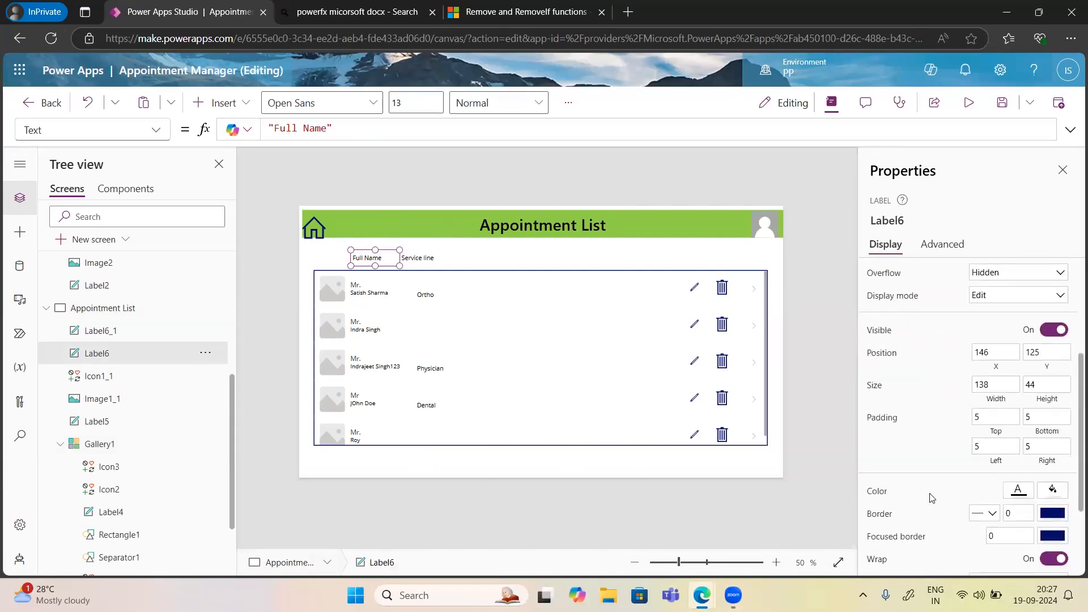
scroll(931, 498, down, 2)
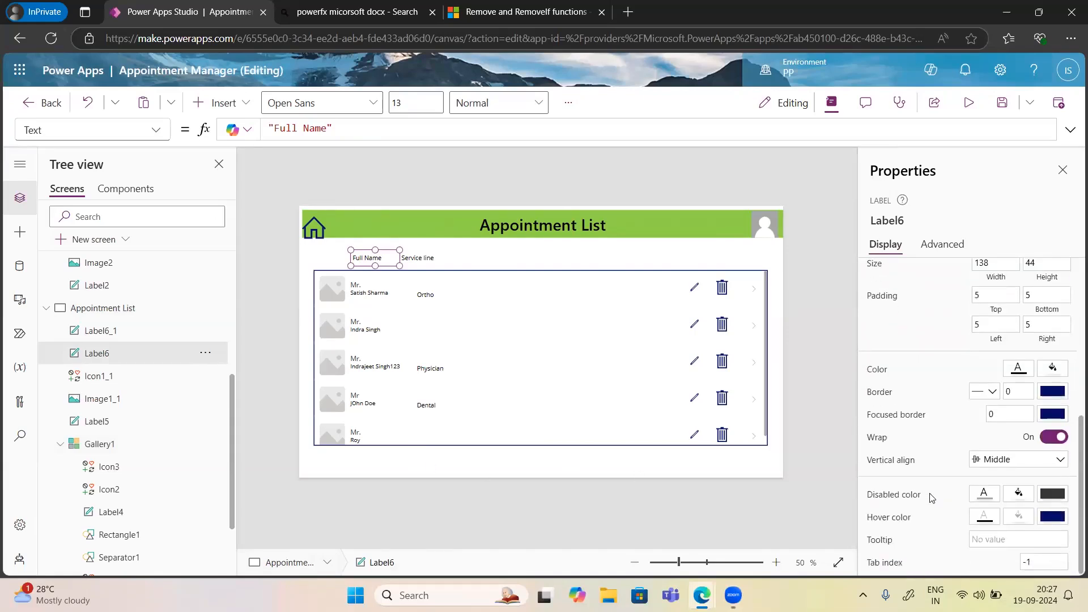
scroll(932, 498, up, 1)
click(995, 479)
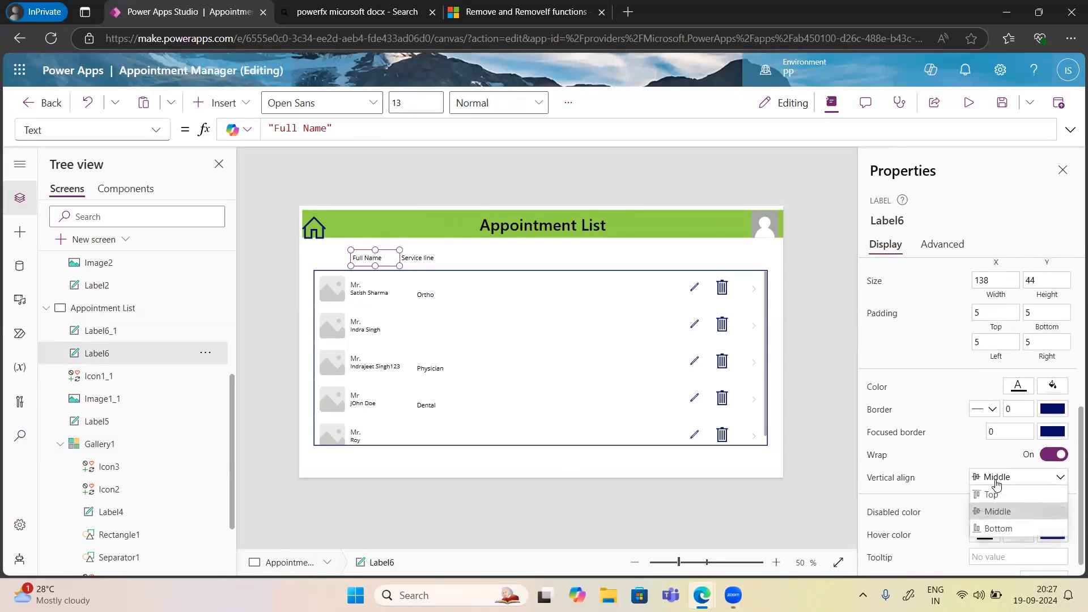
click(991, 497)
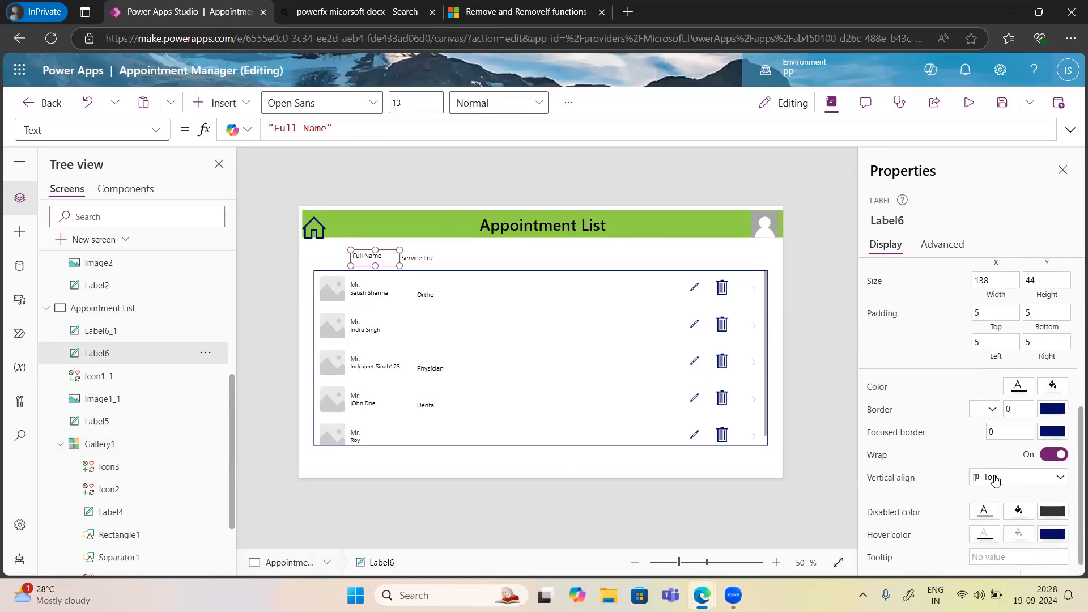
click(997, 479)
click(996, 513)
Set the gallery's item Transition to Push after briefly trying Pop.
click(760, 435)
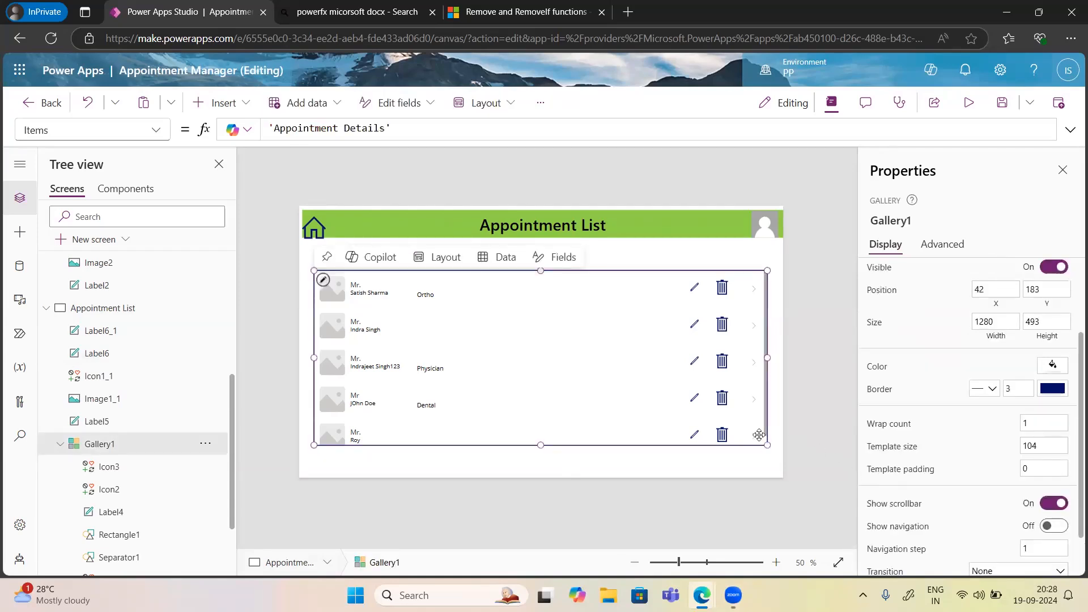
scroll(962, 370, up, 3)
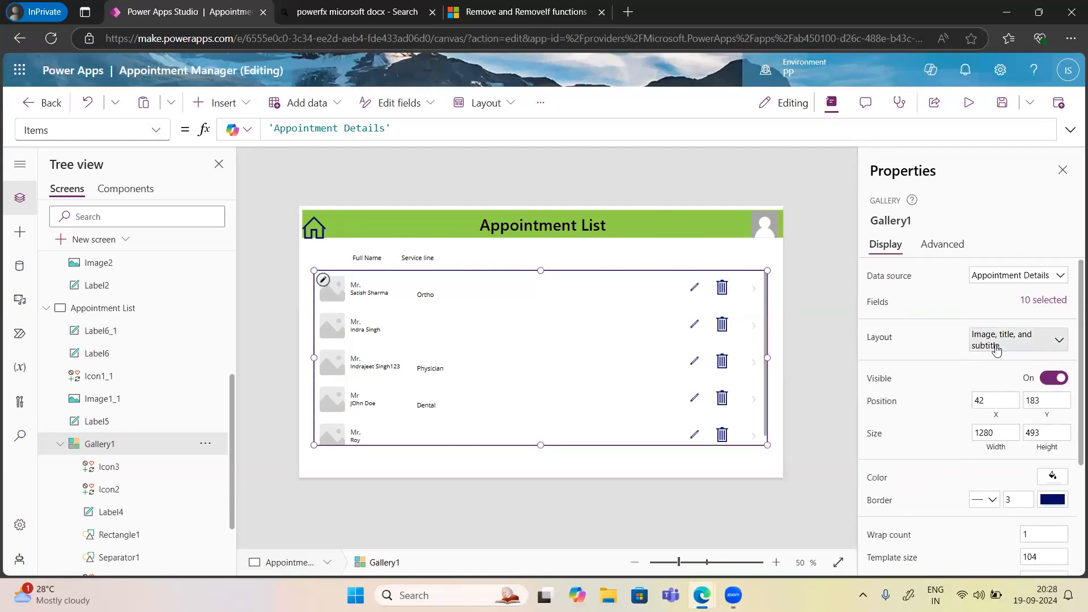
click(997, 350)
click(998, 350)
scroll(956, 384, down, 3)
scroll(956, 384, down, 1)
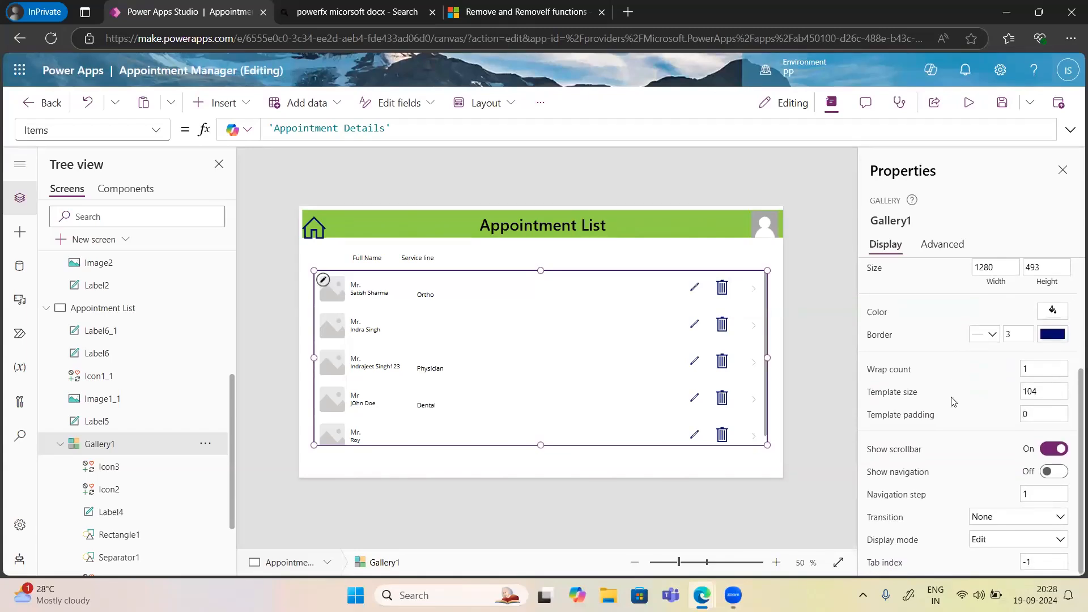
click(984, 518)
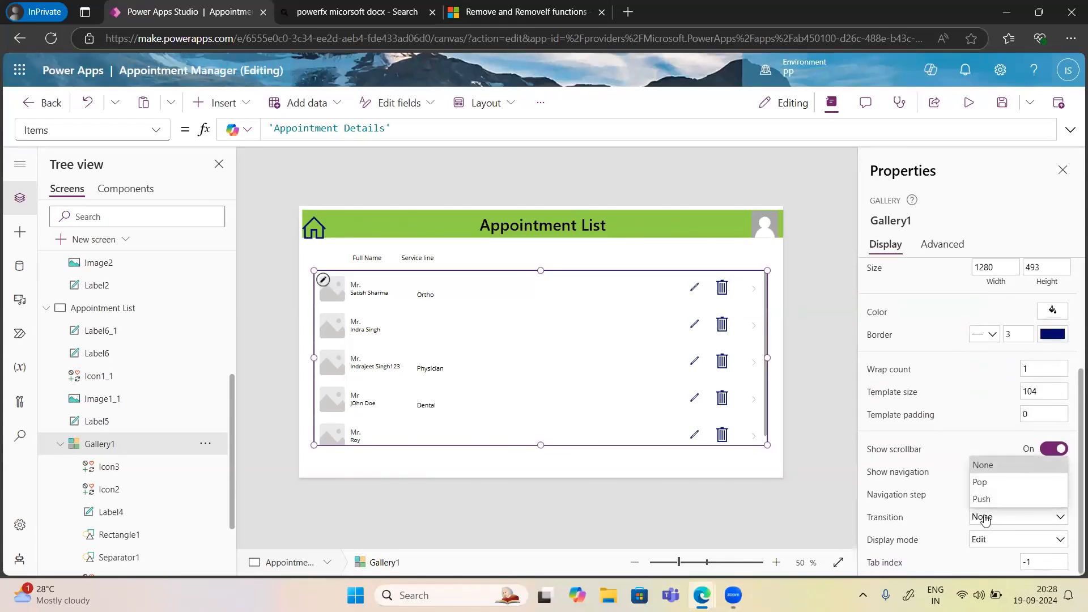
click(978, 486)
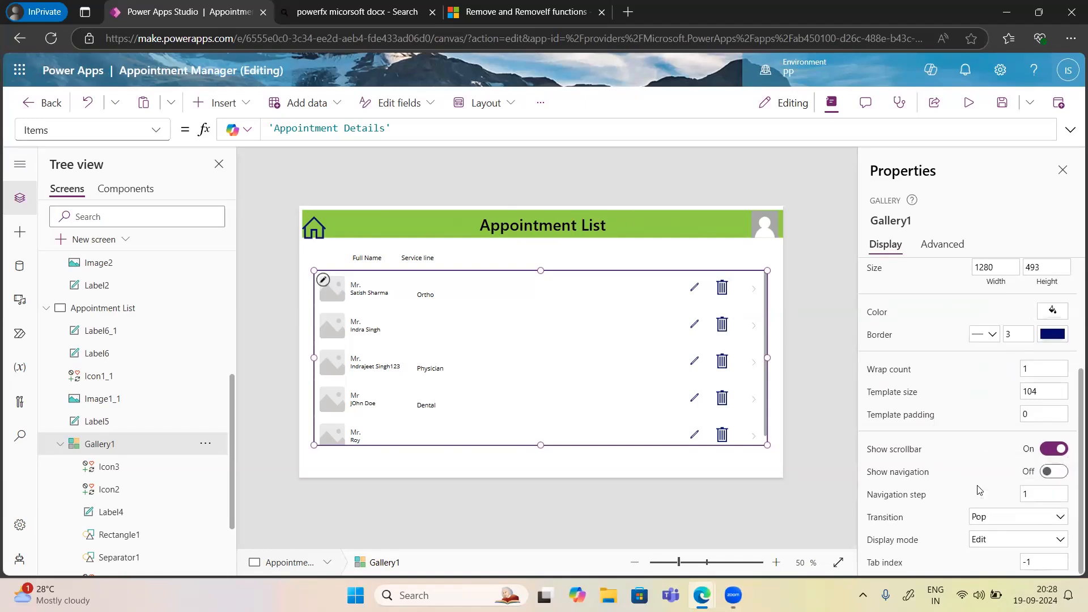
click(979, 517)
click(980, 500)
Toggle the gallery's Show navigation, Show scrollbar and Visible settings off and back on.
click(1032, 501)
click(1056, 473)
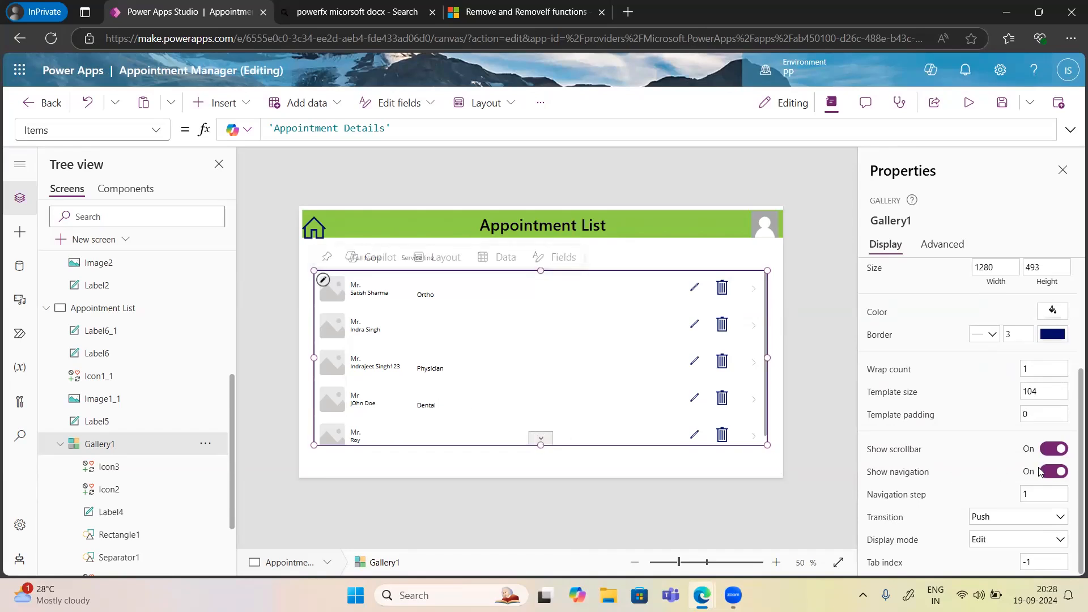
click(1057, 477)
click(1050, 453)
click(1050, 453)
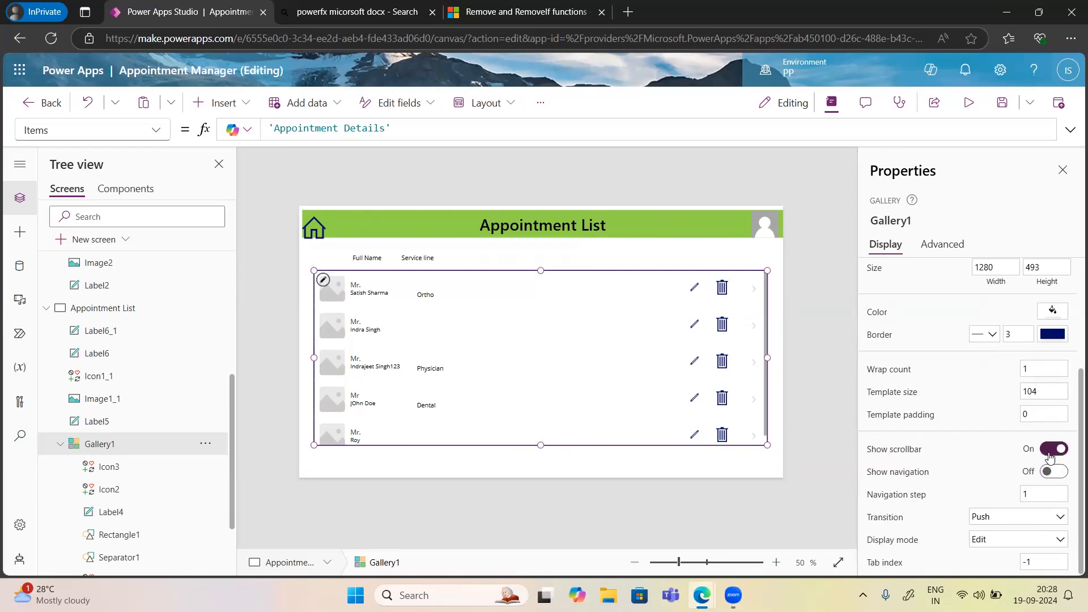
scroll(952, 356, up, 2)
scroll(952, 356, up, 1)
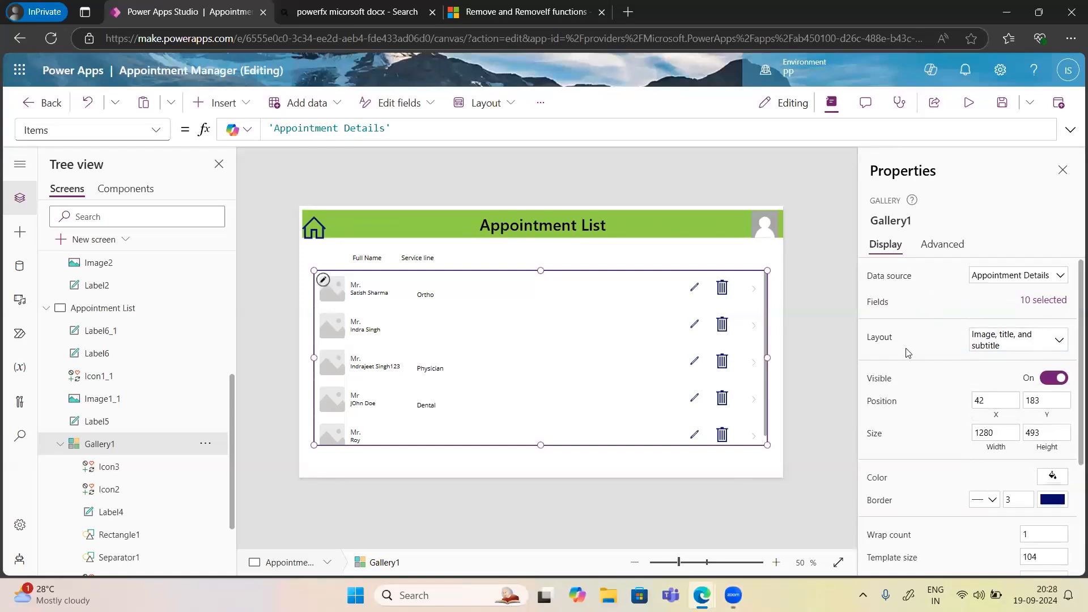
click(1051, 380)
click(1051, 380)
Browse the gallery's full property list on the Advanced tab, then close the Properties pane.
click(938, 249)
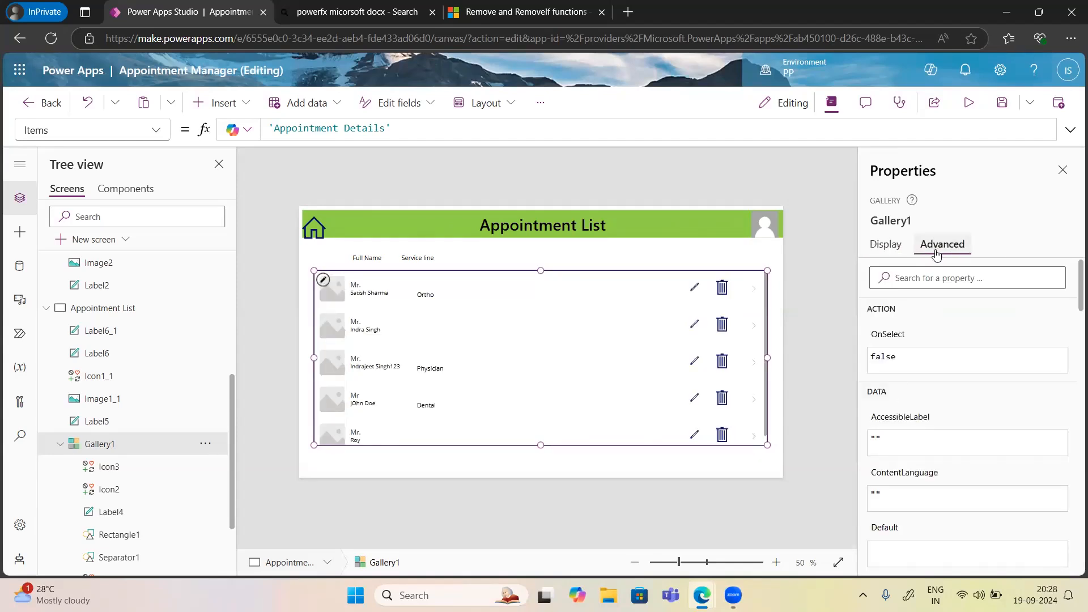
scroll(962, 487, down, 10)
scroll(962, 487, down, 7)
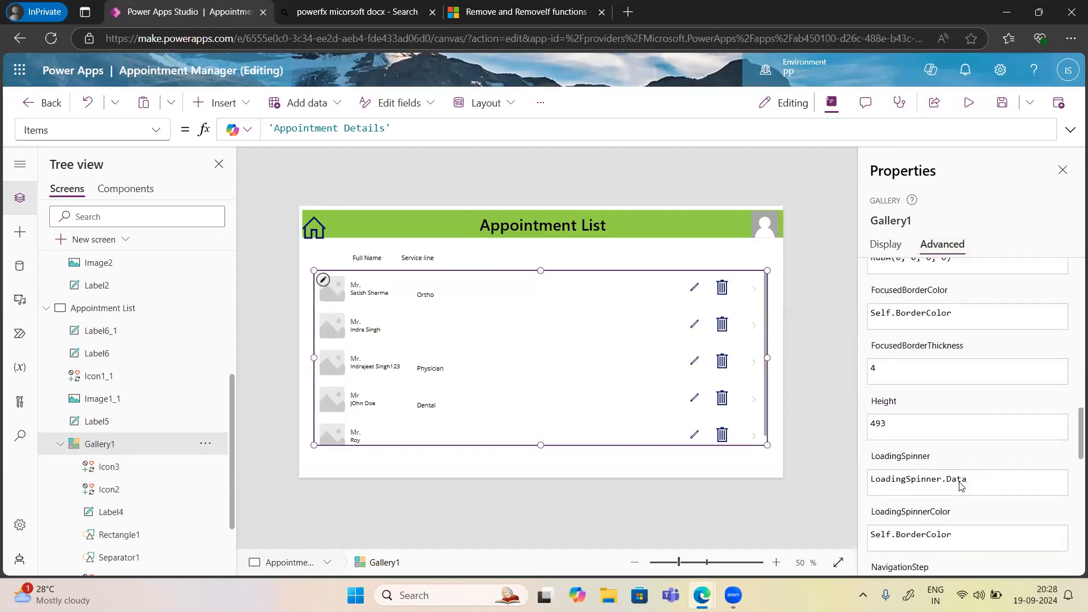
click(152, 133)
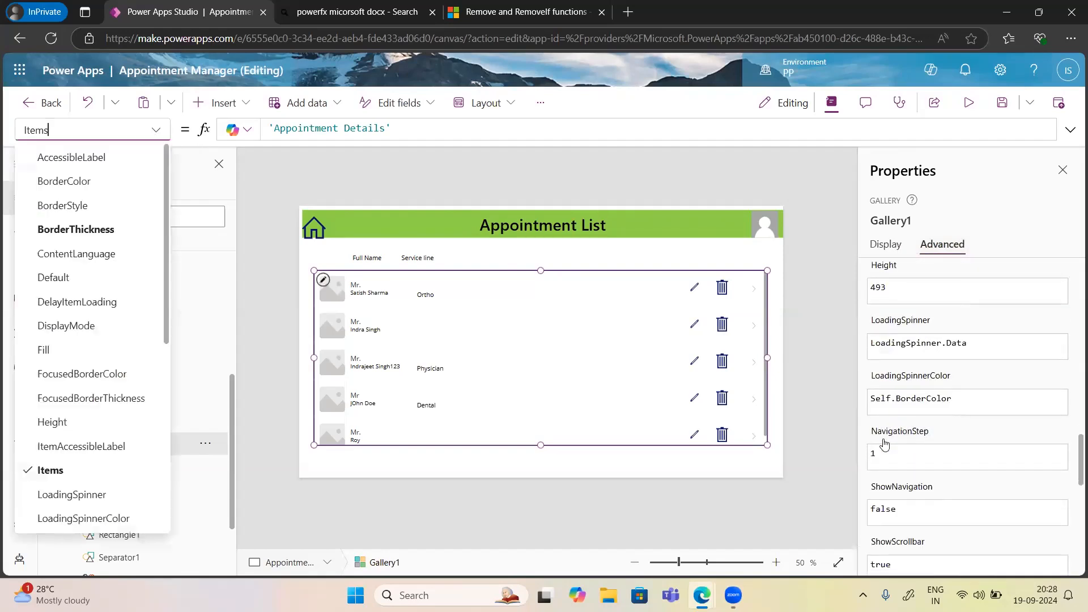
scroll(885, 444, up, 15)
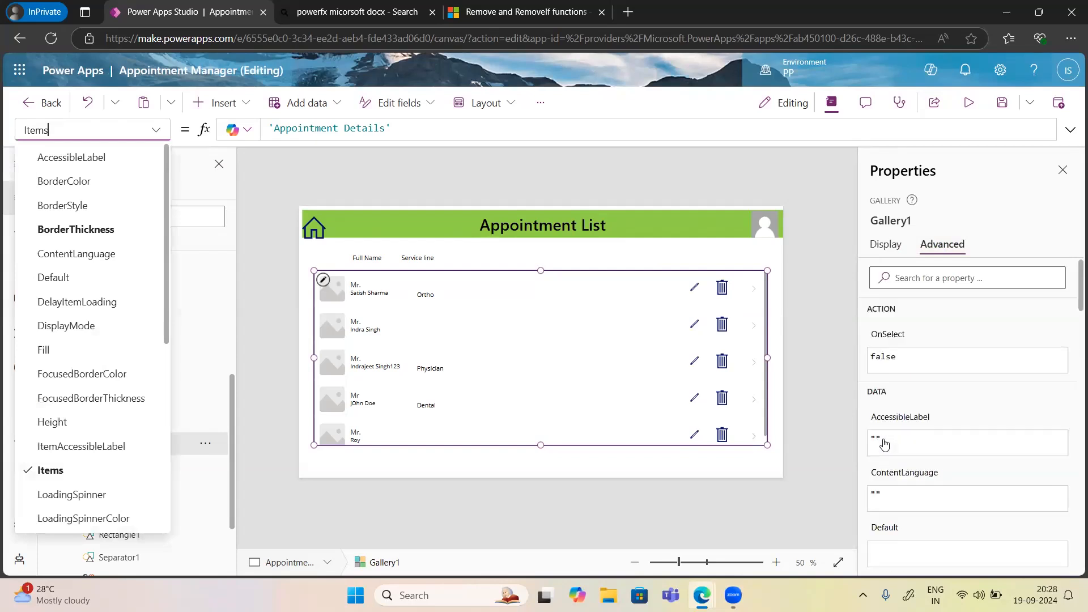
click(1062, 171)
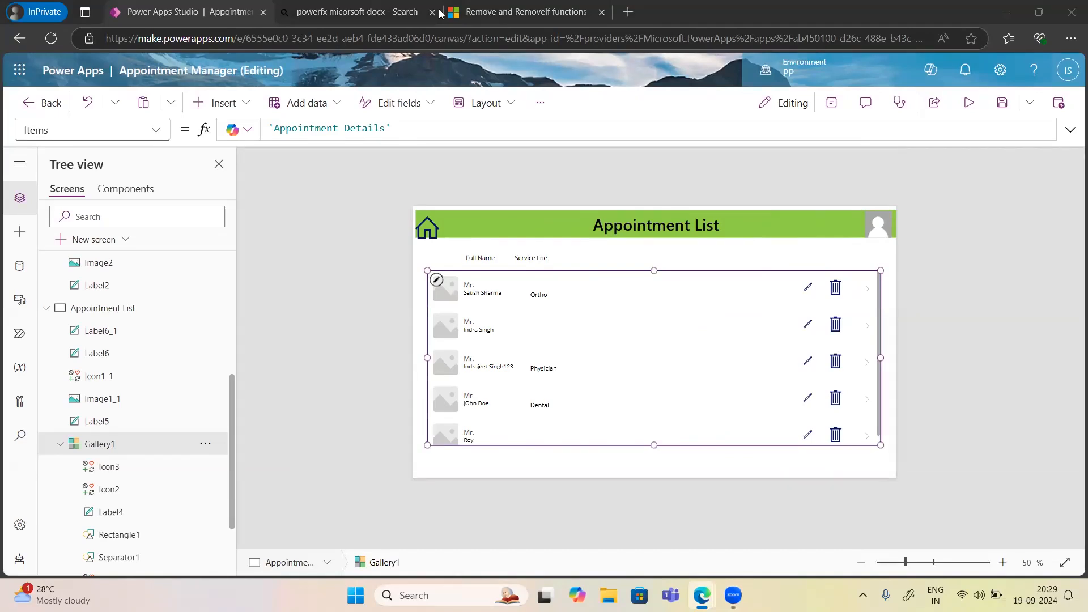
mouse_move(703, 595)
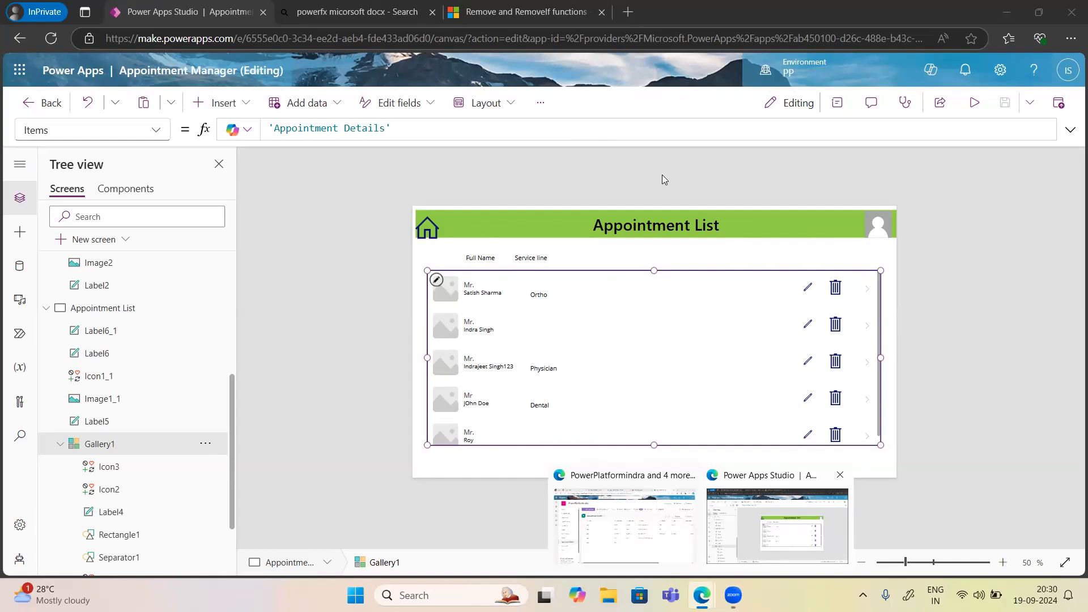
Drag Icon1_1 slightly up into the green header bar and save the app with Ctrl+S.
click(427, 227)
drag(431, 221, 431, 220)
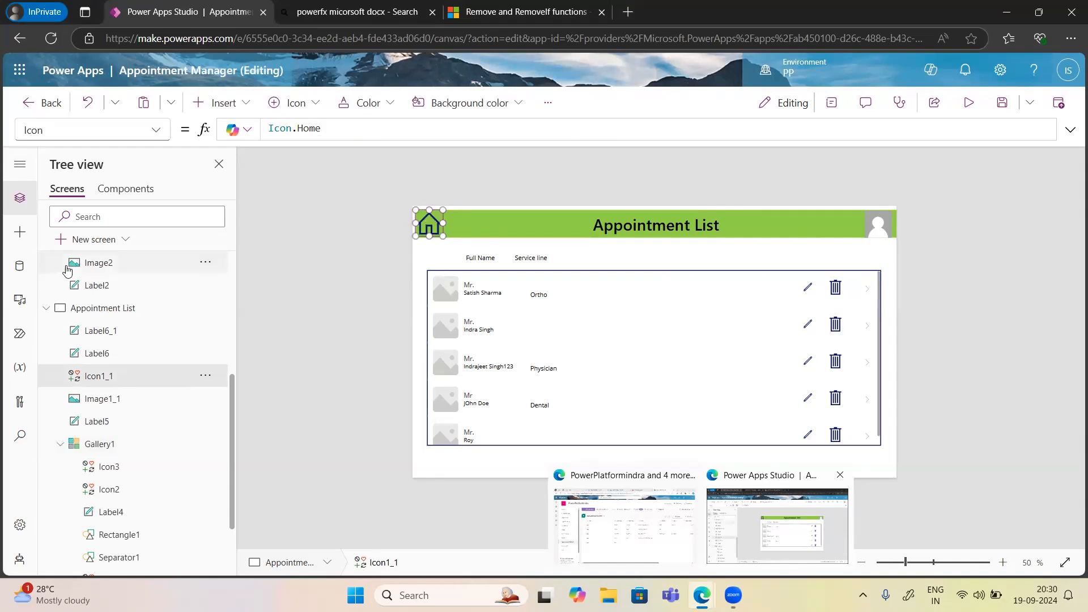
scroll(108, 311, up, 4)
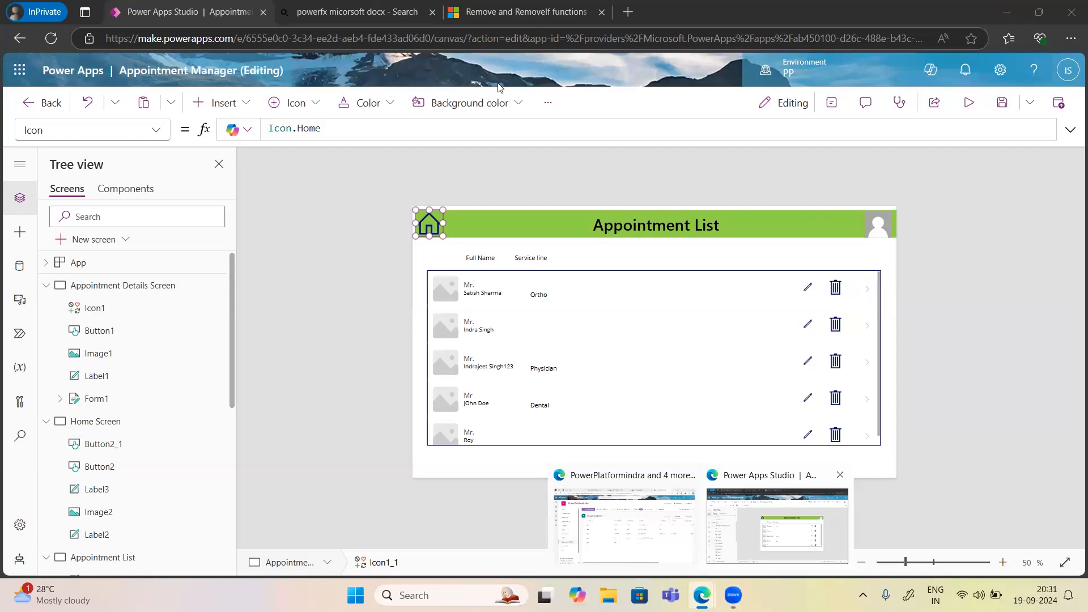
key(ctrl+s)
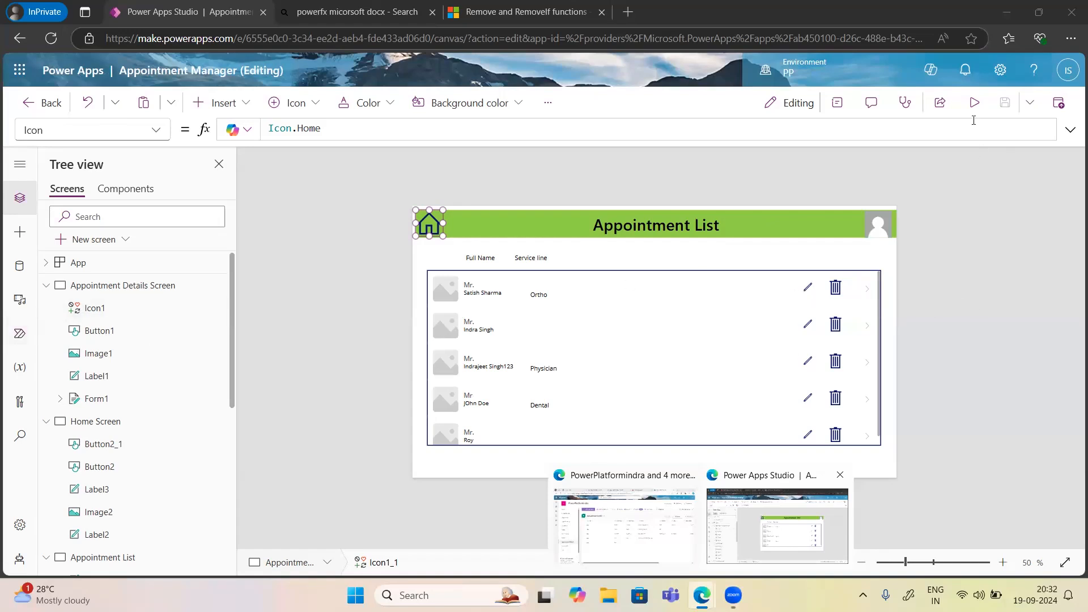
Preview the app, open an appointment, return home, open the Appointment List, then exit preview.
click(975, 102)
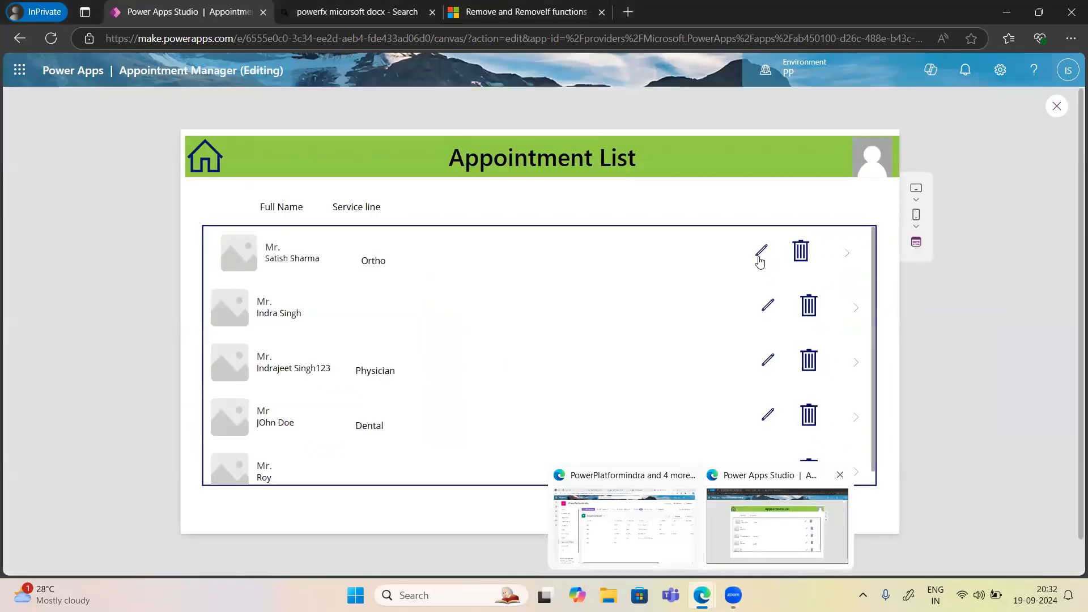
click(760, 254)
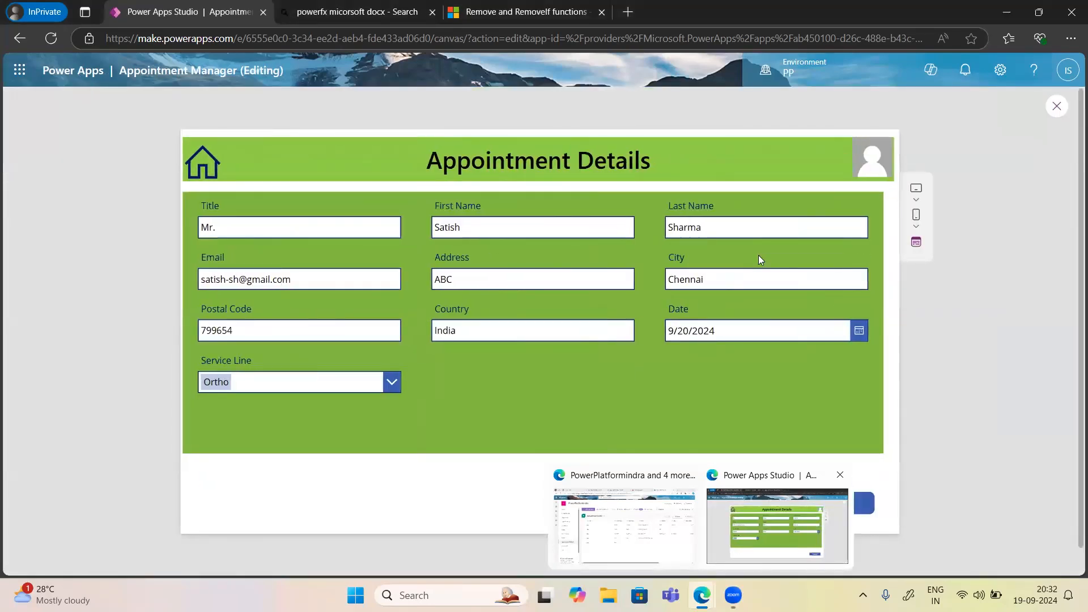
click(200, 172)
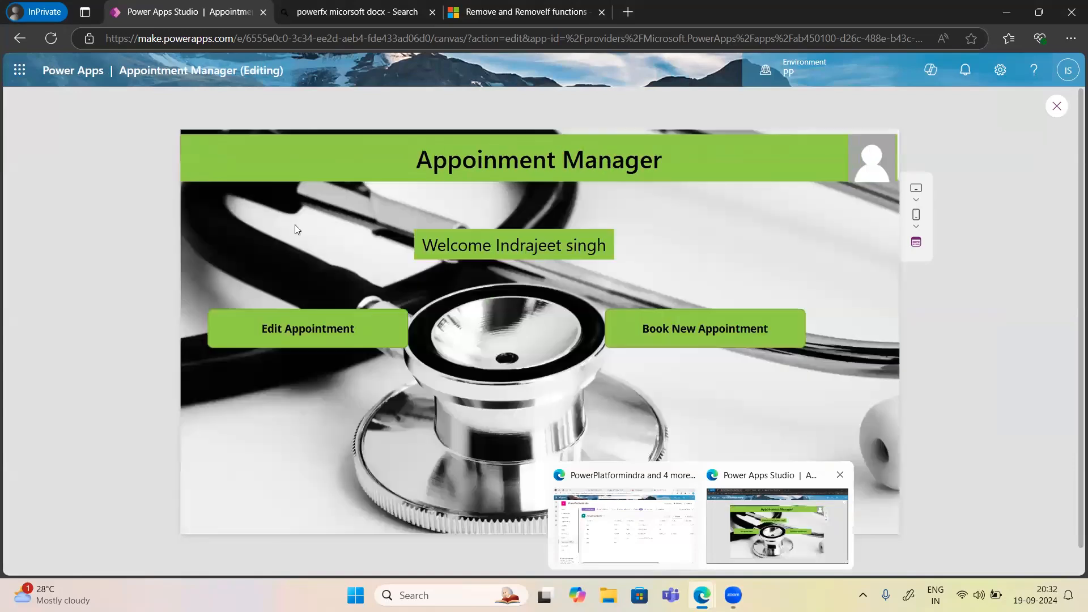
click(321, 340)
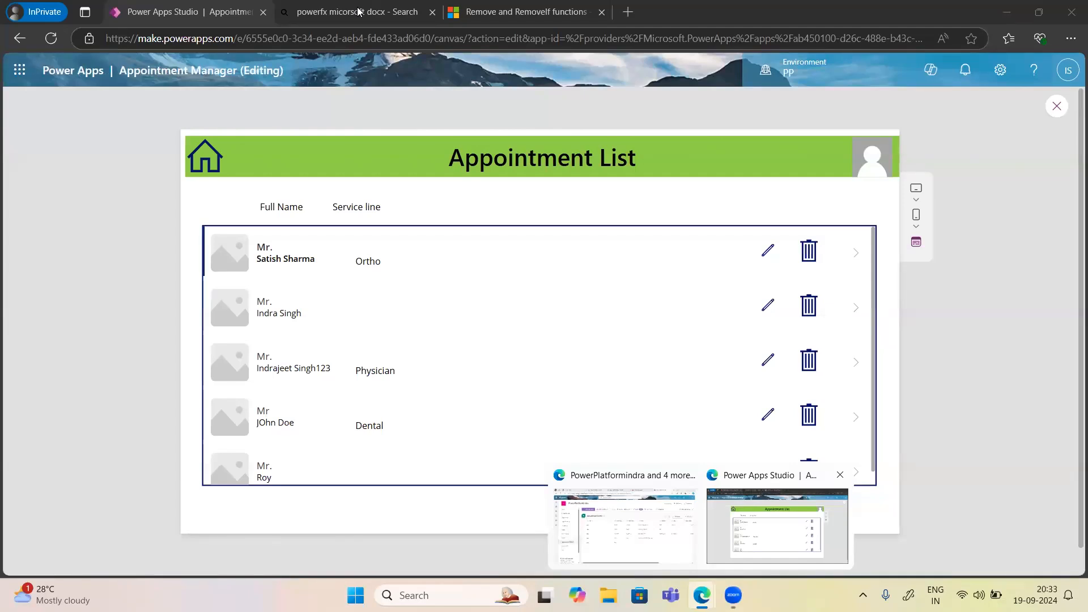
click(1055, 109)
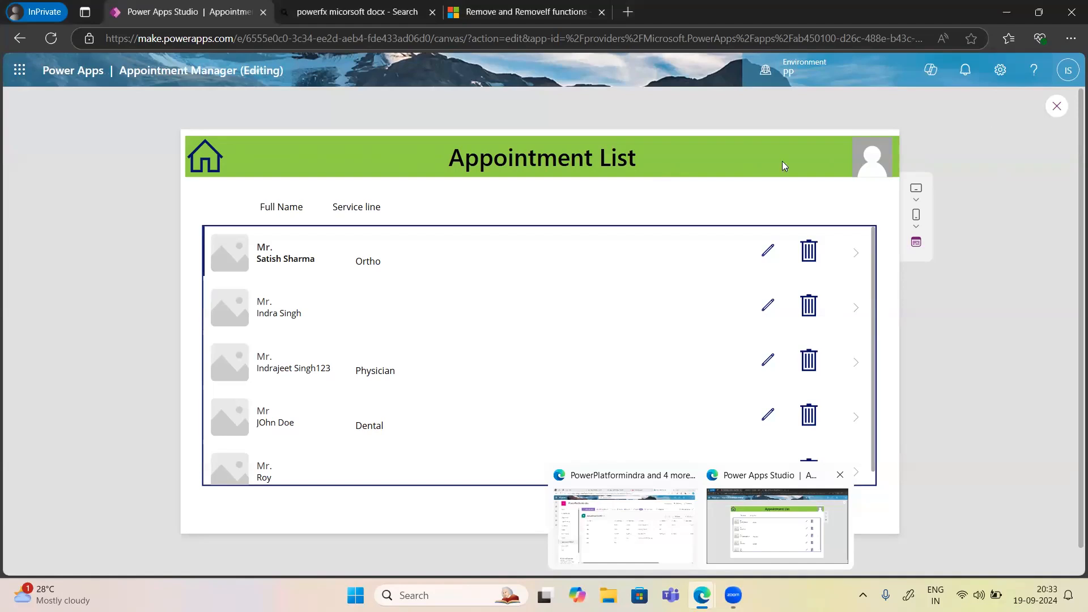
key(Escape)
Dismiss the 'Did you know' tip with OK and scroll through the Tree view.
click(675, 385)
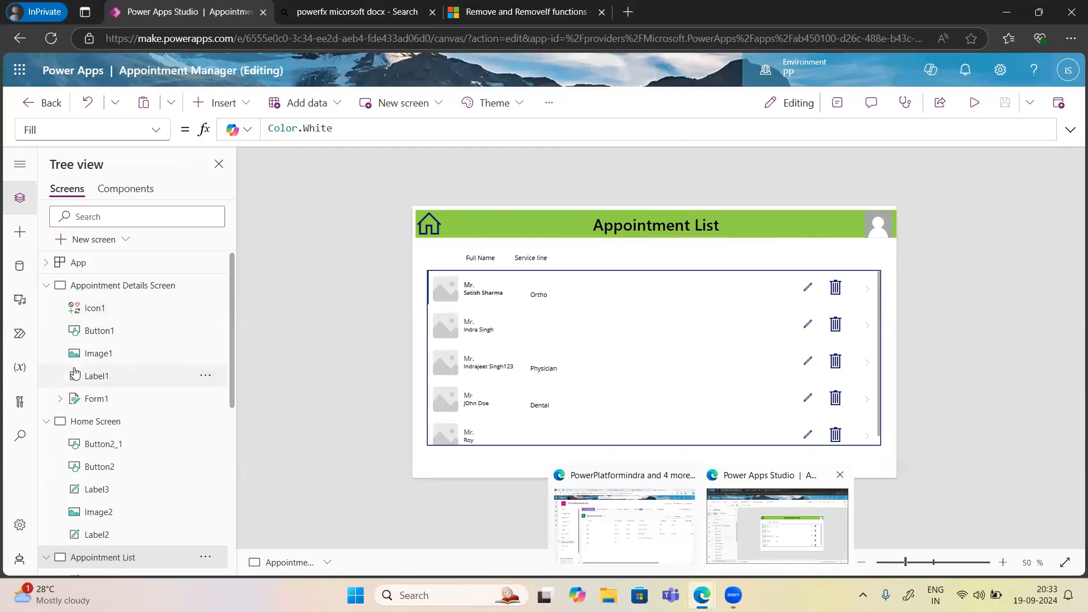
scroll(148, 404, down, 6)
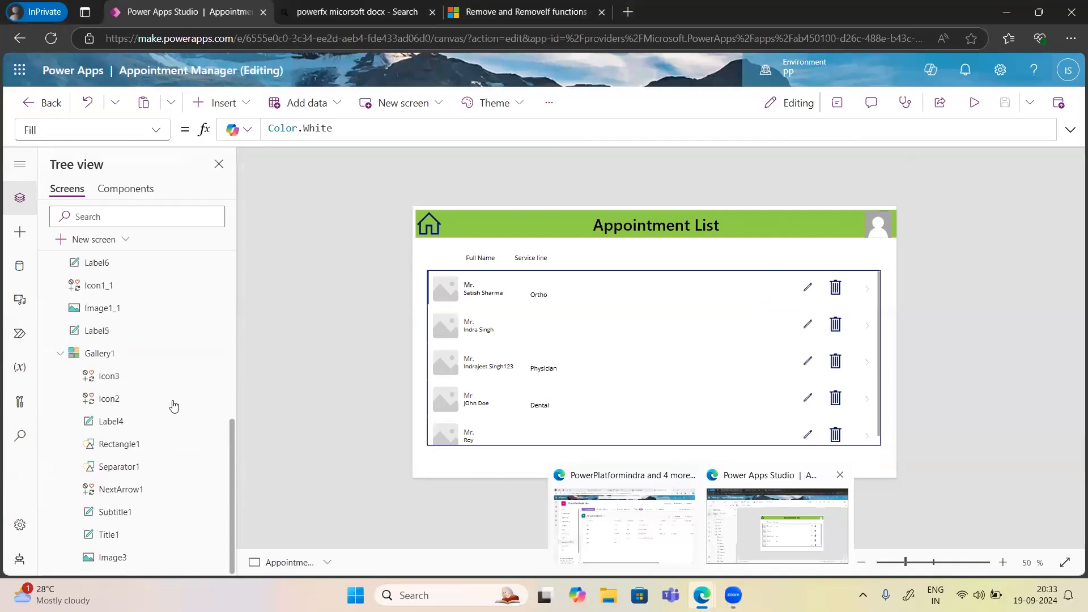
scroll(135, 361, up, 6)
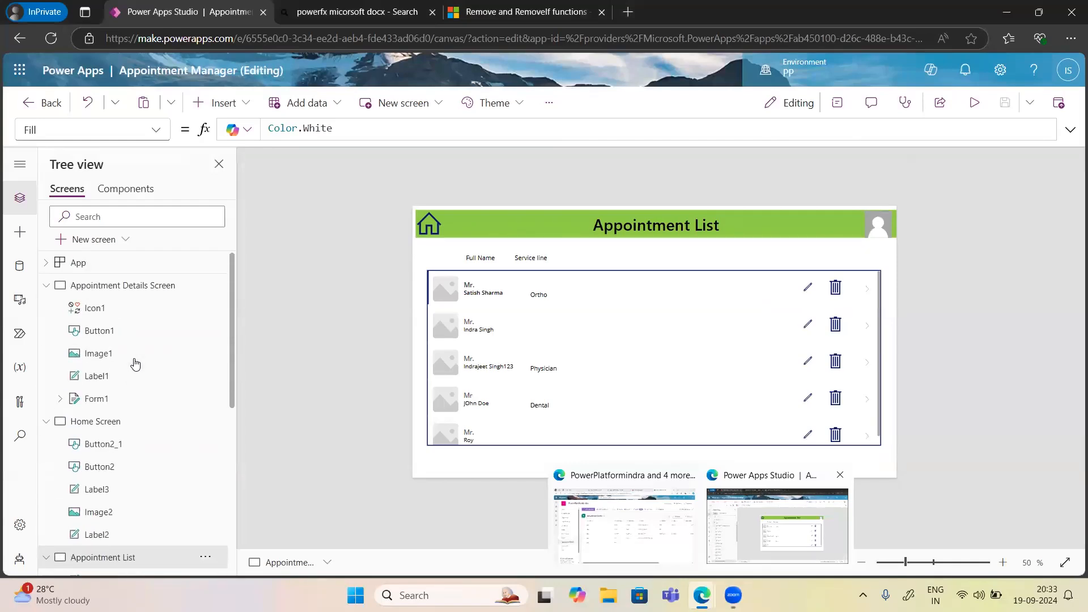
Add a blank Screen2 and insert a text input, shifting it slightly right.
click(94, 239)
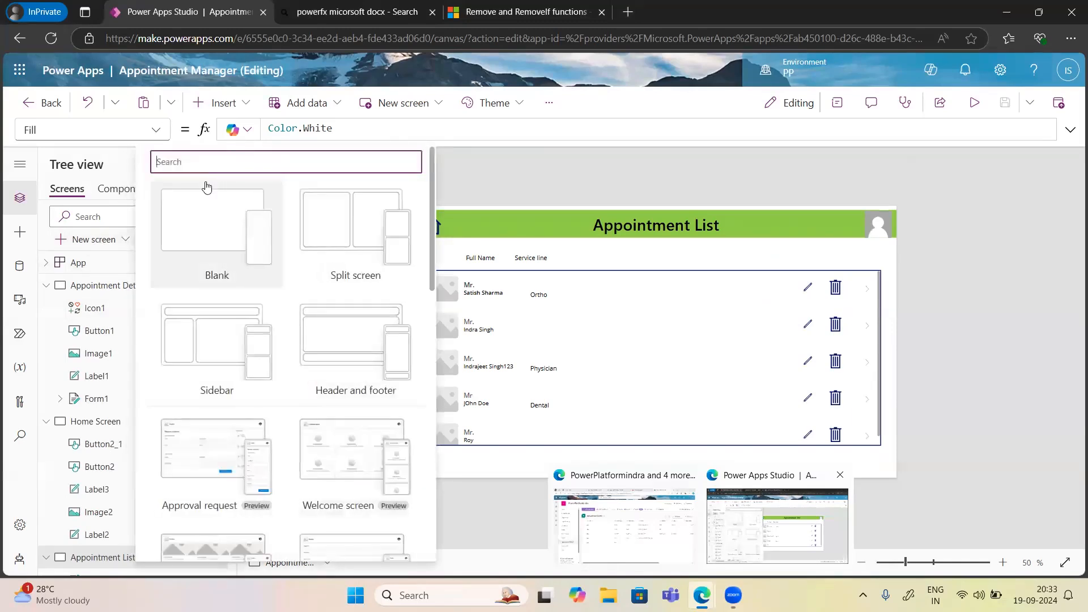
click(202, 232)
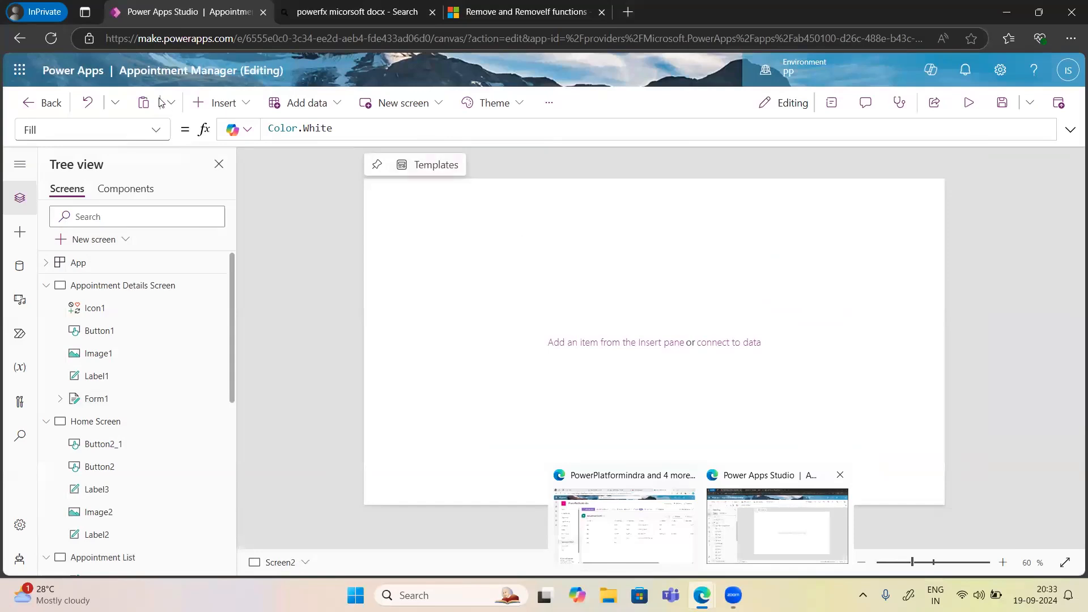
click(227, 108)
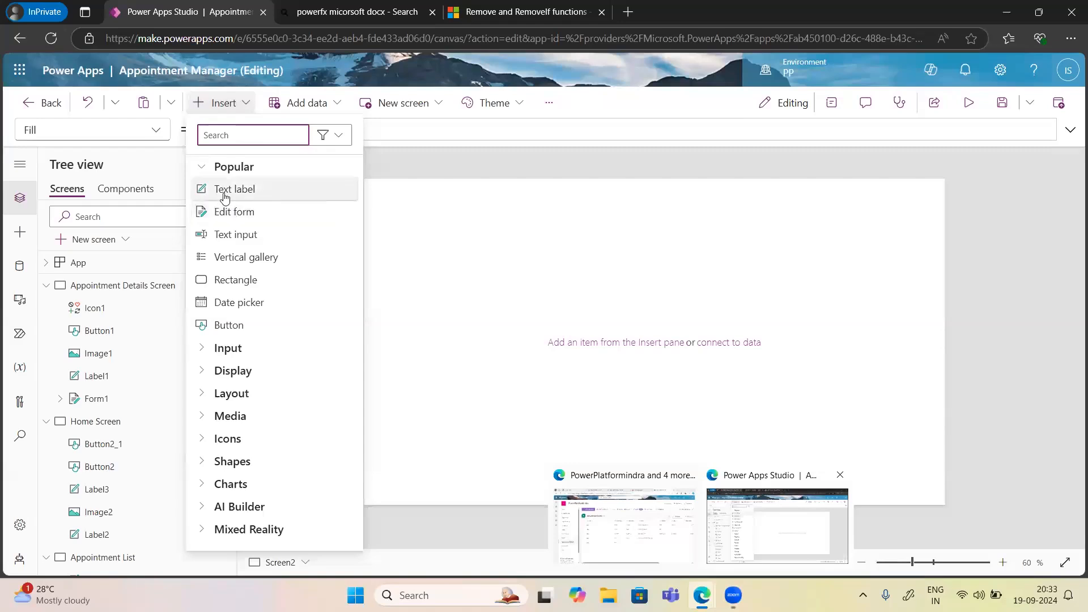
click(227, 236)
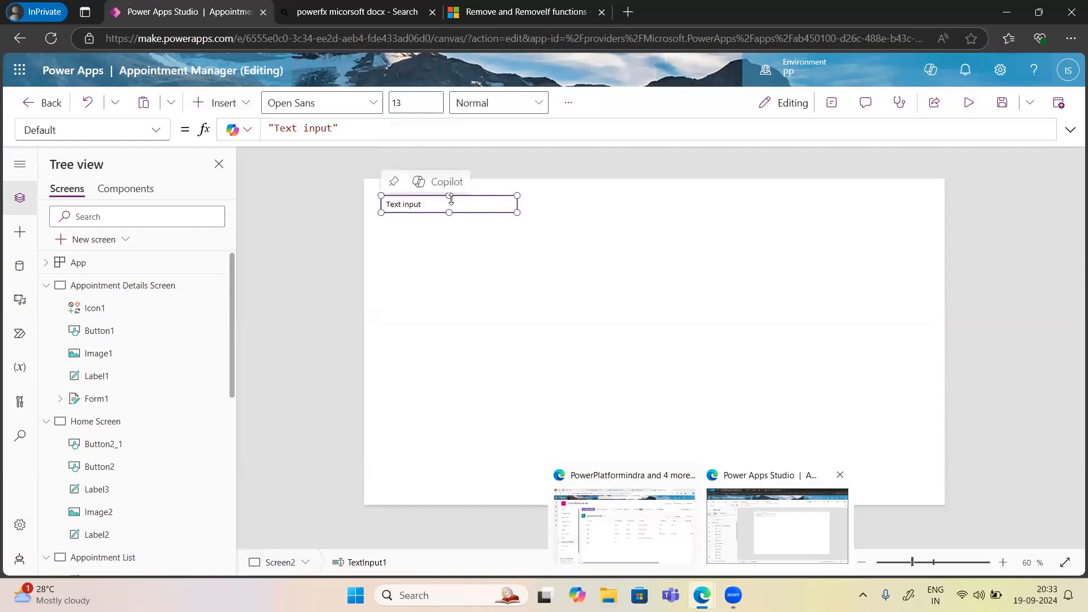
drag(446, 205, 537, 211)
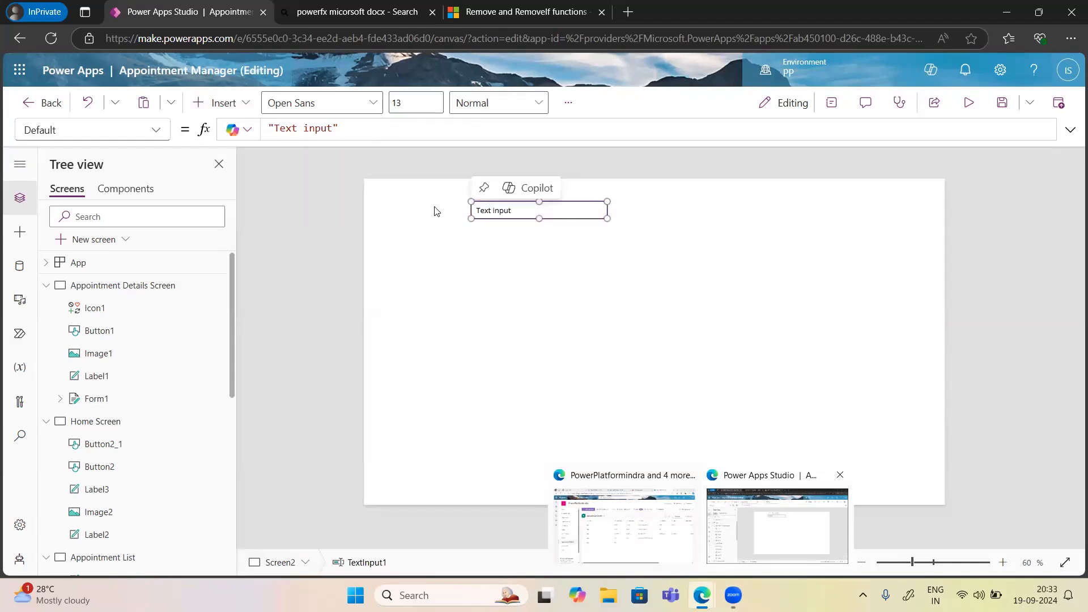
Insert a text label beside the input and set its Text to 'First Number'.
click(215, 102)
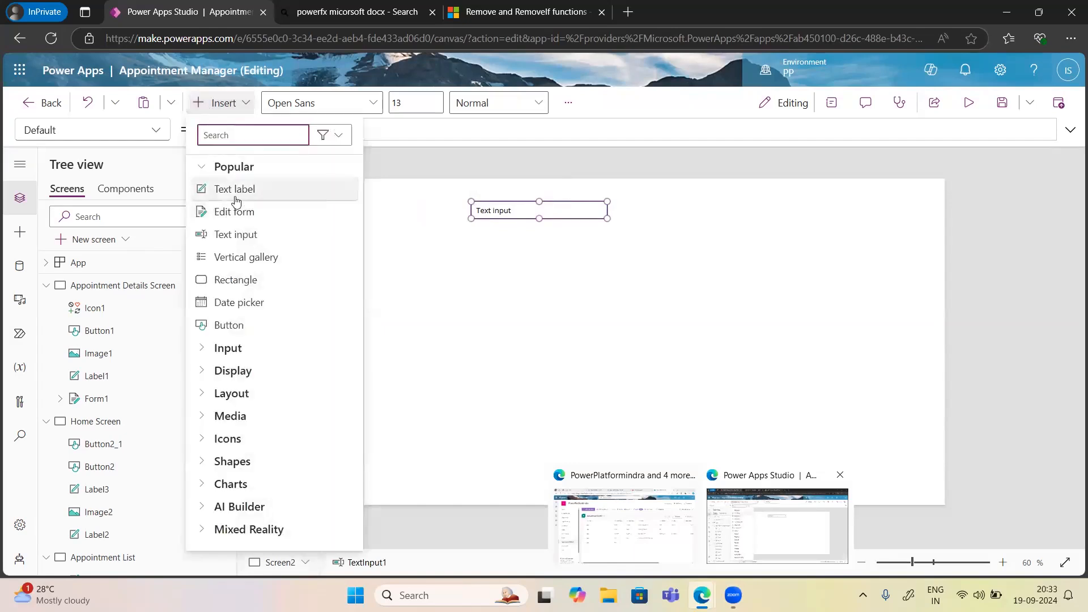
click(236, 193)
drag(421, 205, 422, 211)
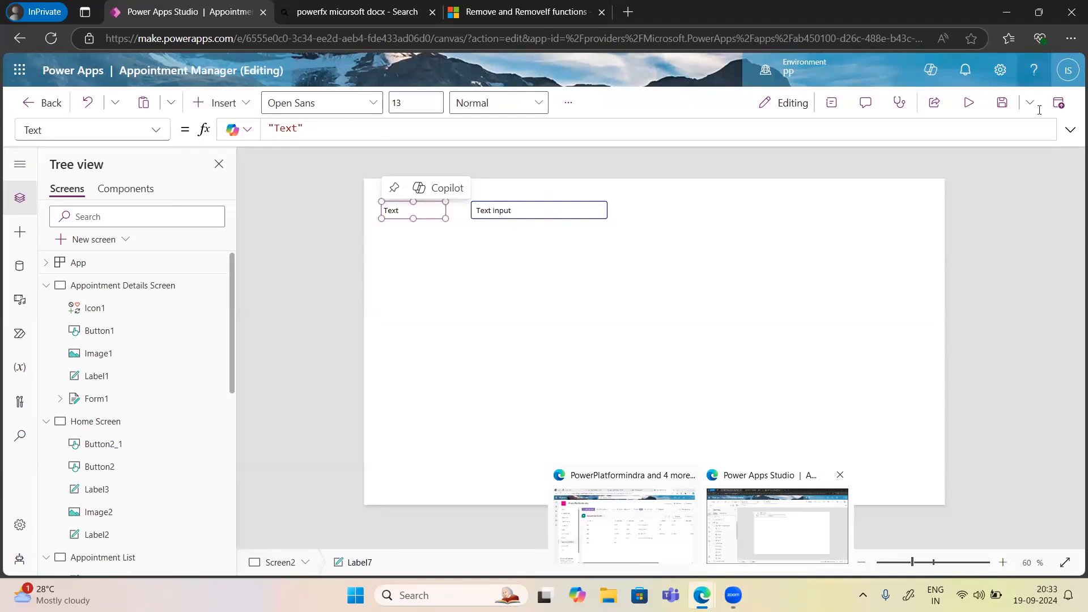
click(835, 106)
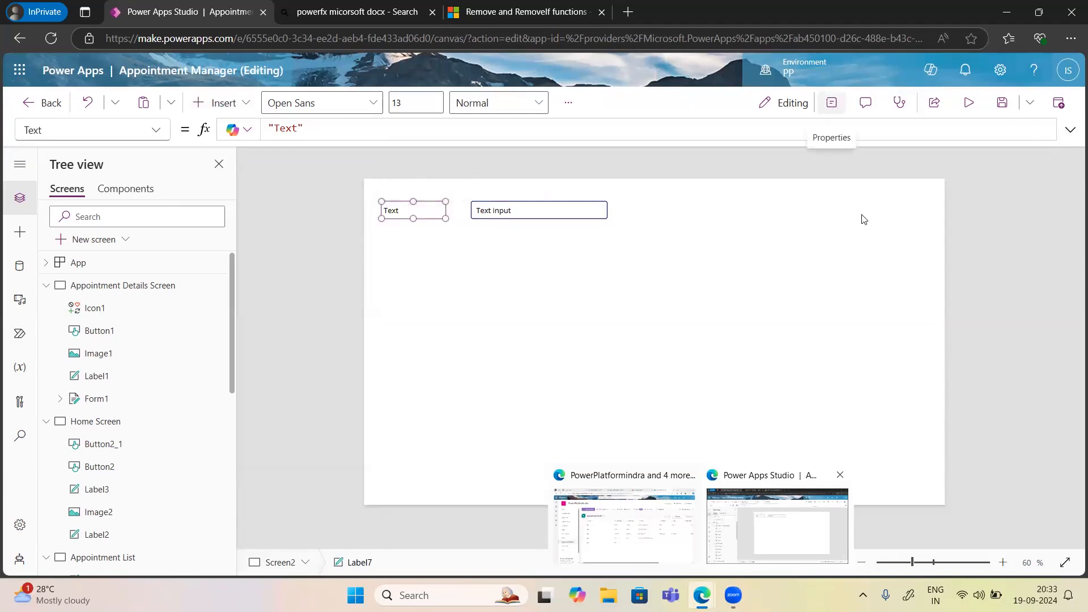
click(898, 249)
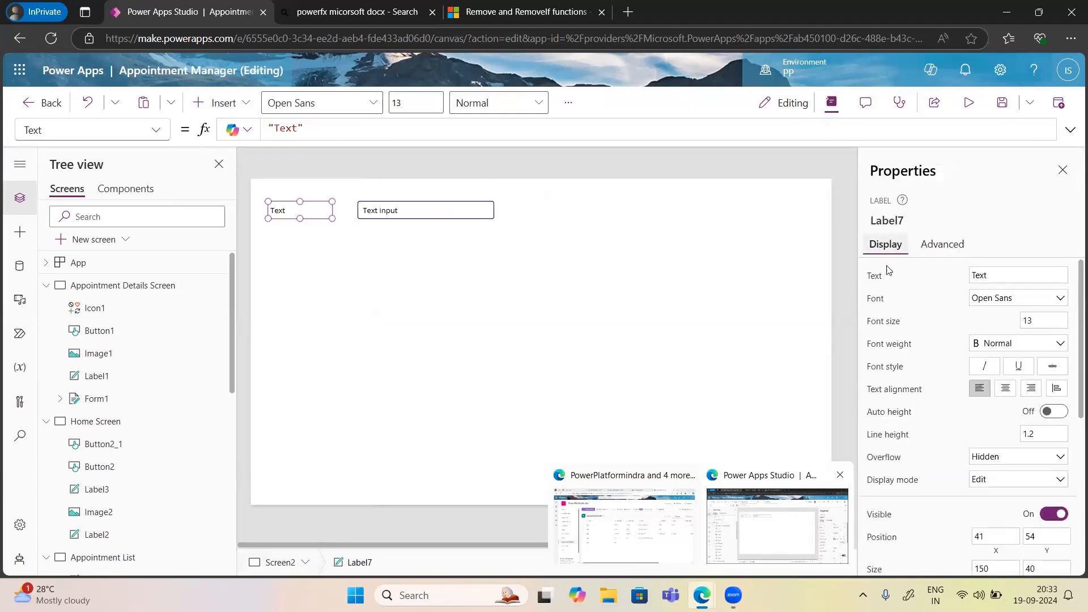
click(999, 282)
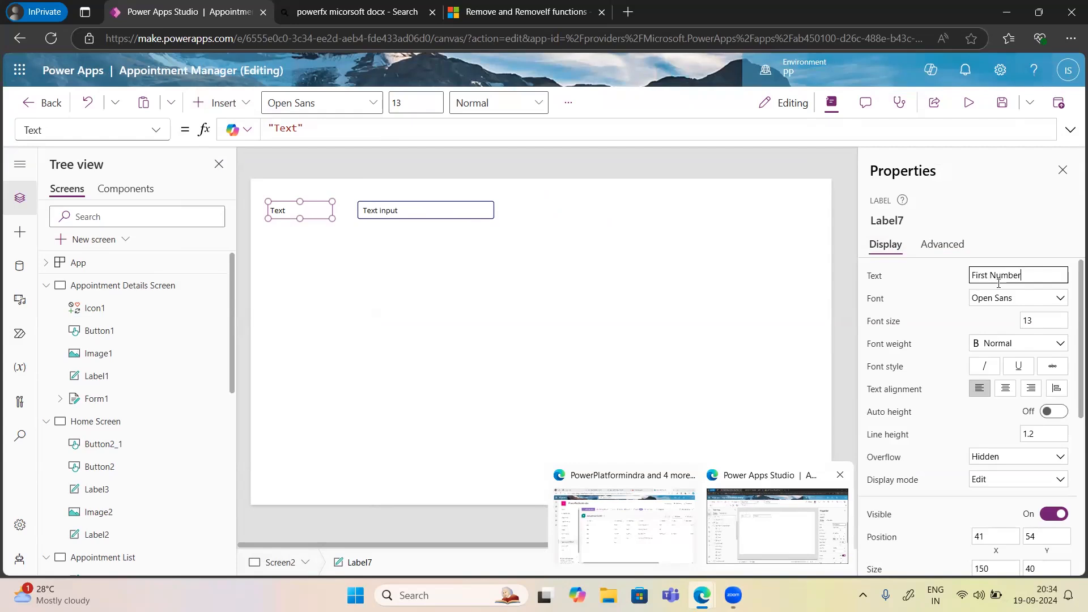
click(980, 236)
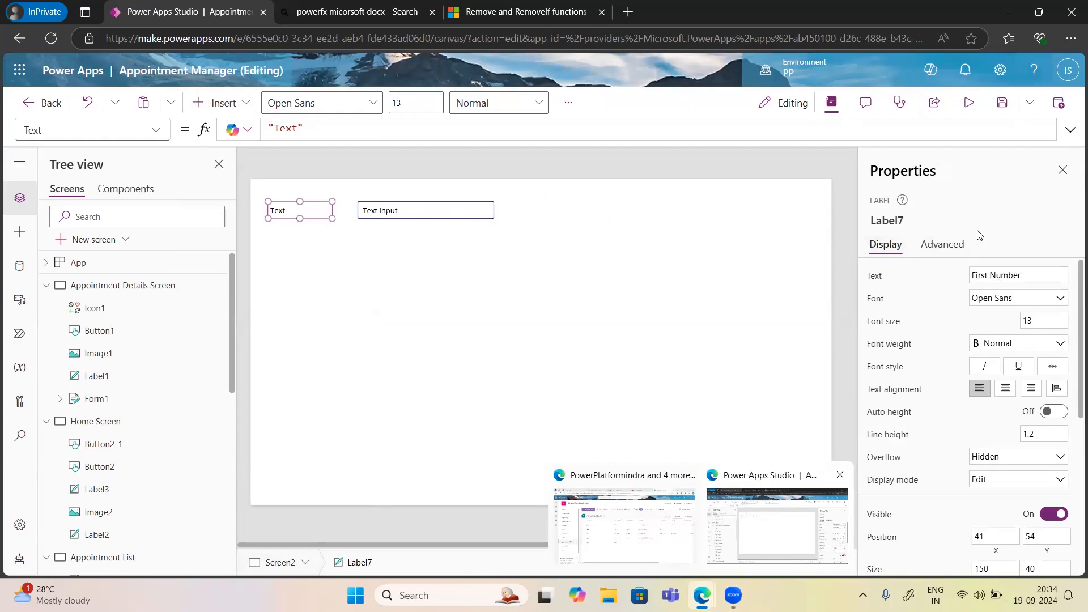
click(371, 214)
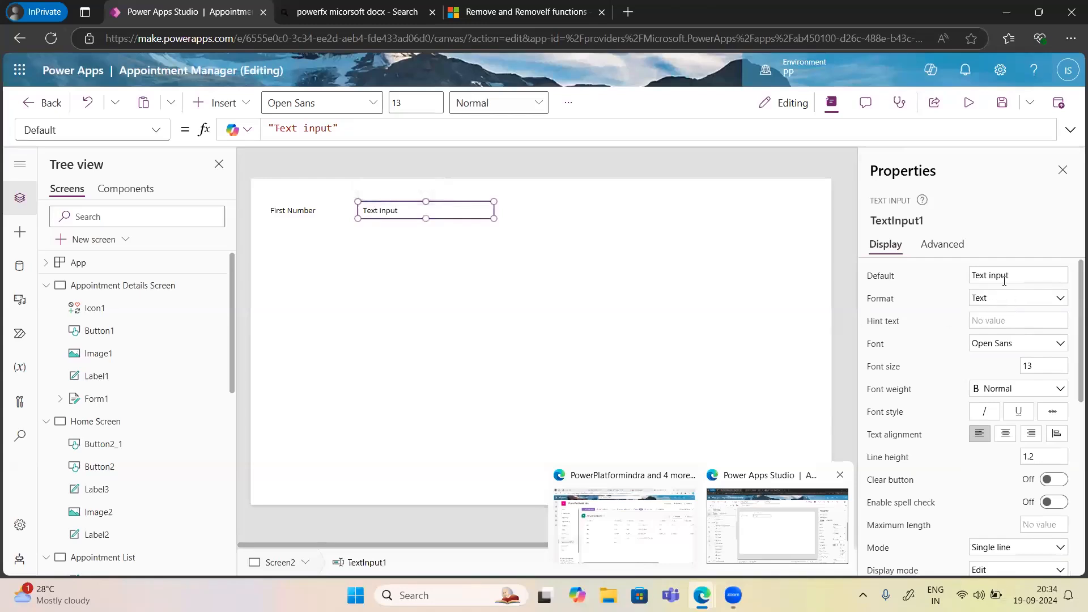
Set TextInput1's Default text to 'Add your number'.
drag(1017, 277, 945, 280)
text(Add your number)
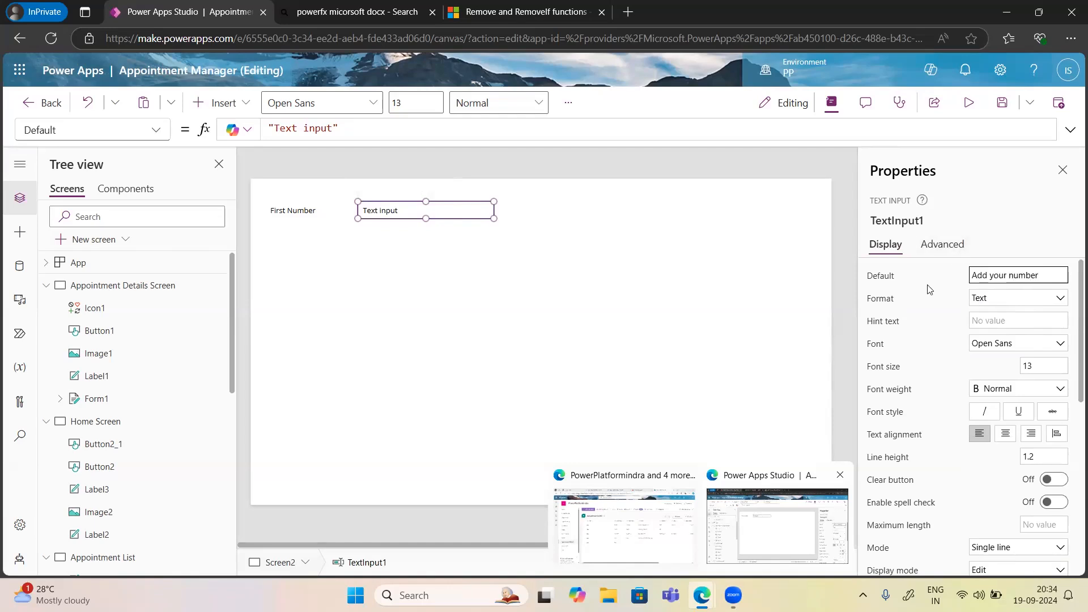
click(928, 286)
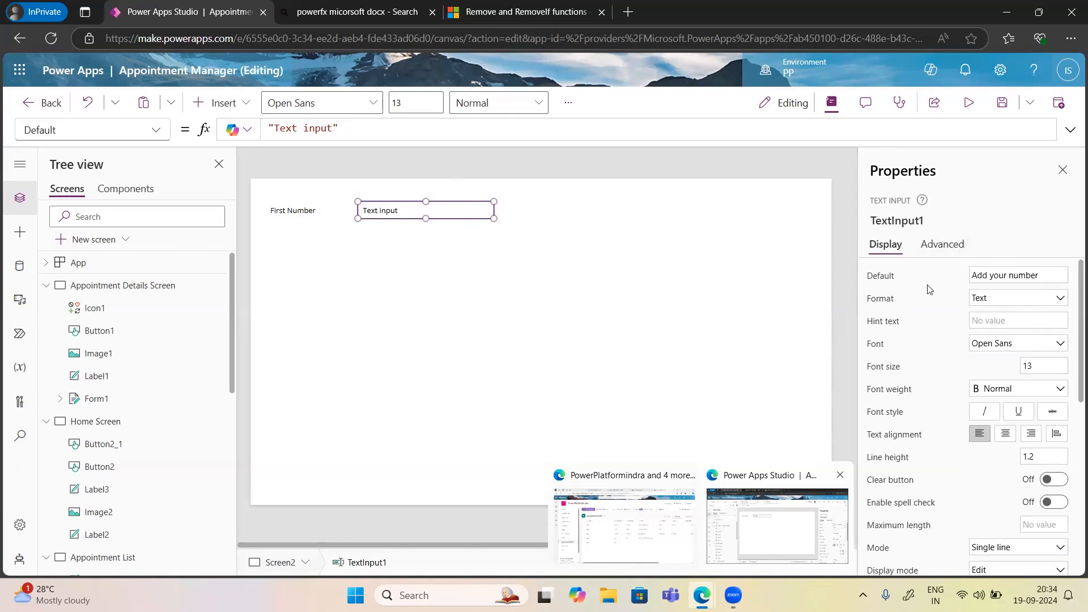
Preview the screen and type 'fff' into the text input to test it.
click(969, 101)
click(356, 170)
text(fff)
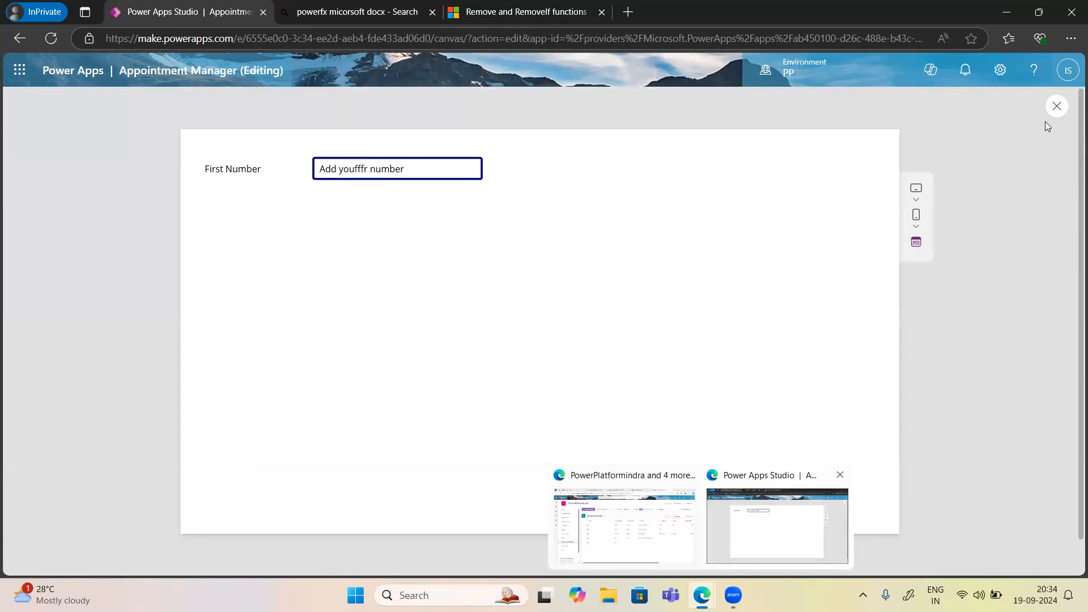
Exit preview, clear TextInput1's default and set its hint text to 'Add a number'.
click(1058, 108)
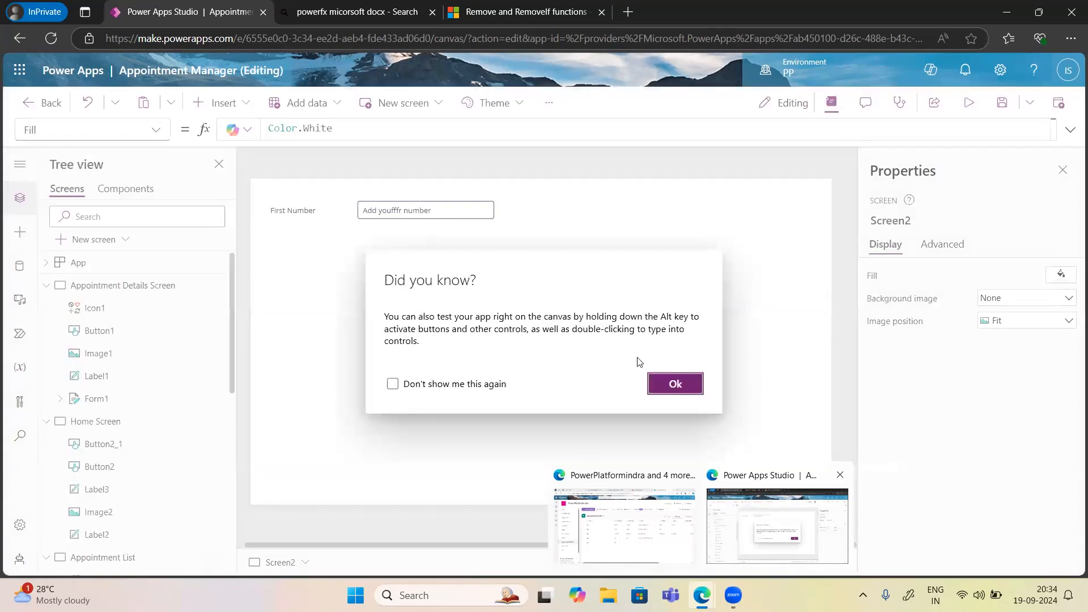
click(675, 384)
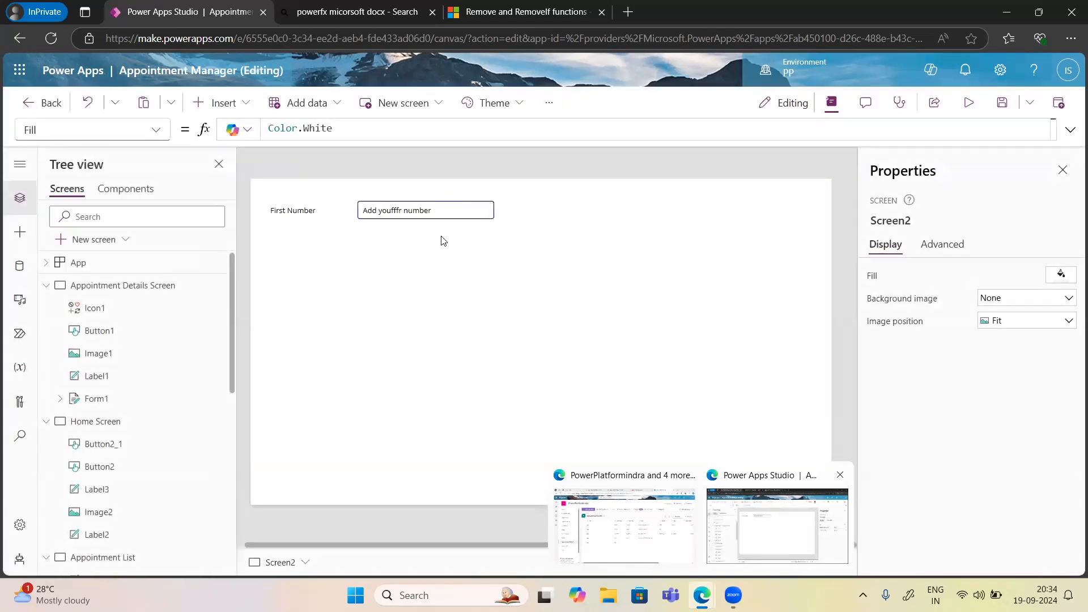
click(392, 211)
click(970, 275)
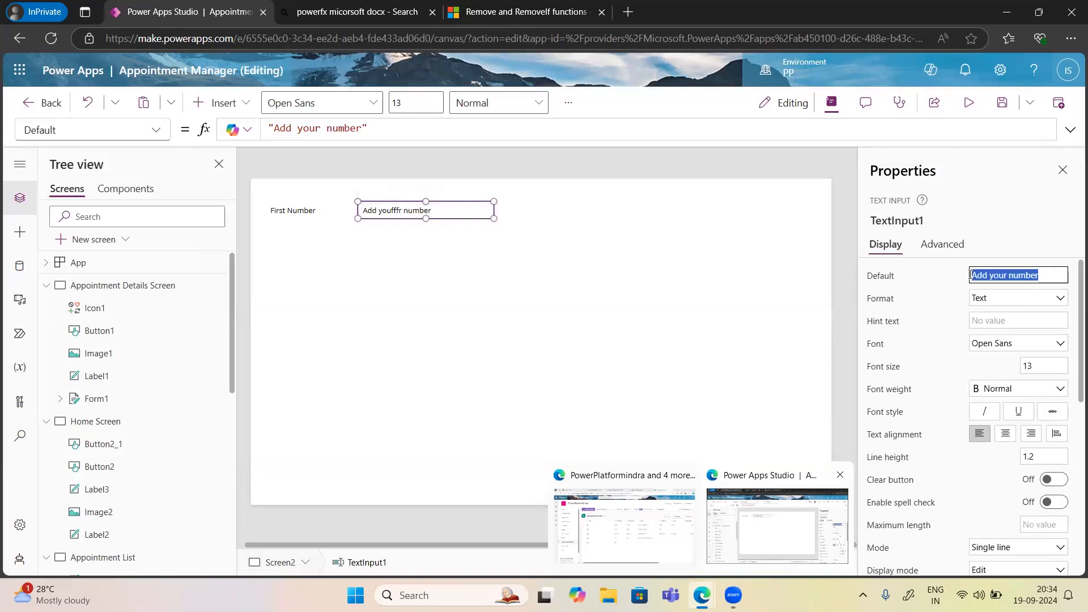
key(BackSpace)
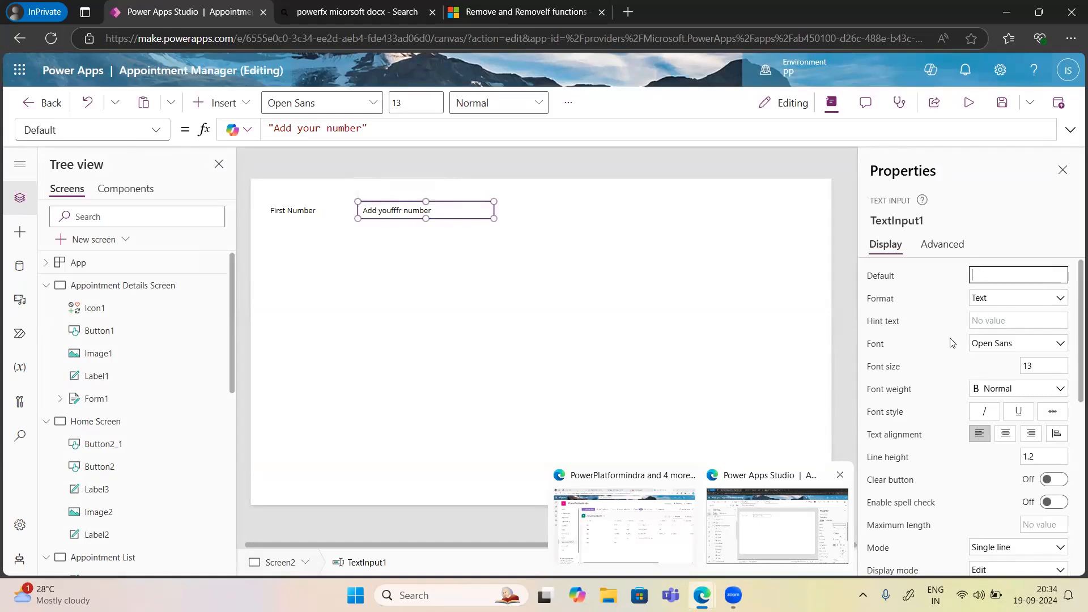
scroll(945, 460, down, 3)
scroll(946, 460, down, 3)
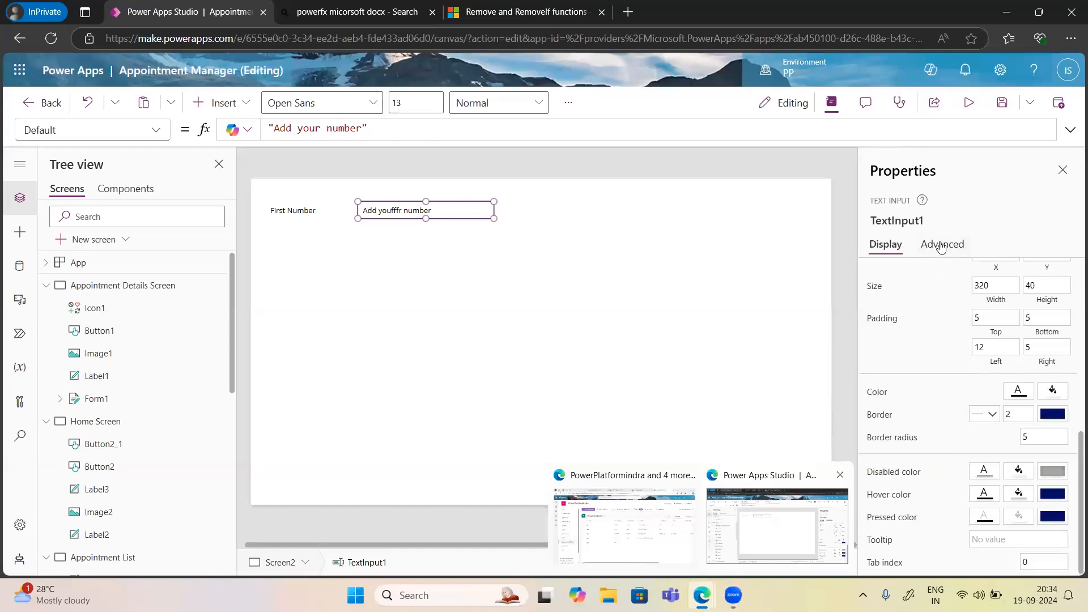
scroll(945, 380, up, 6)
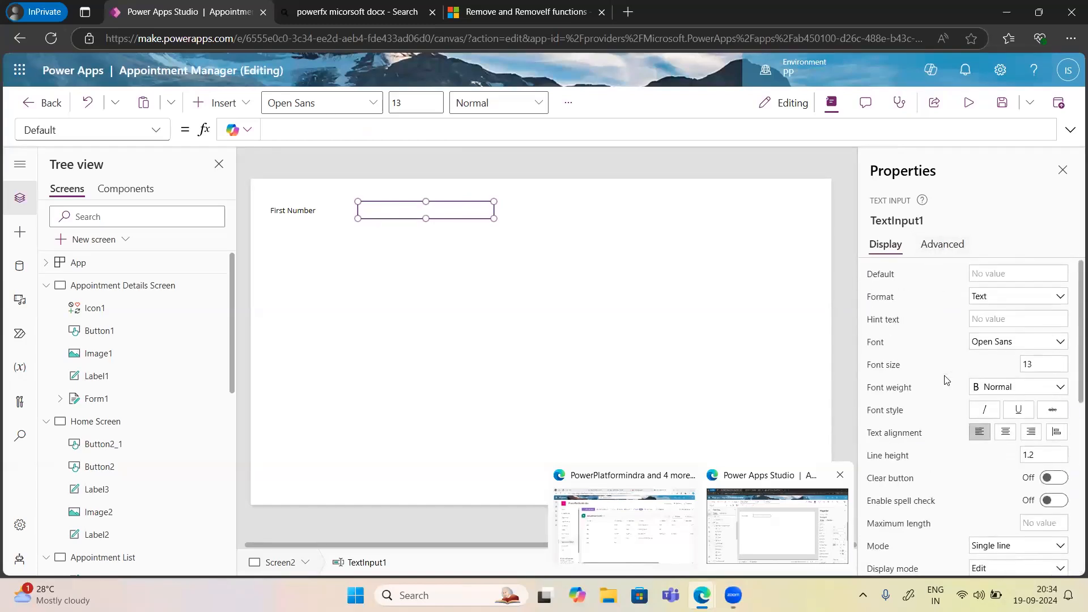
click(987, 318)
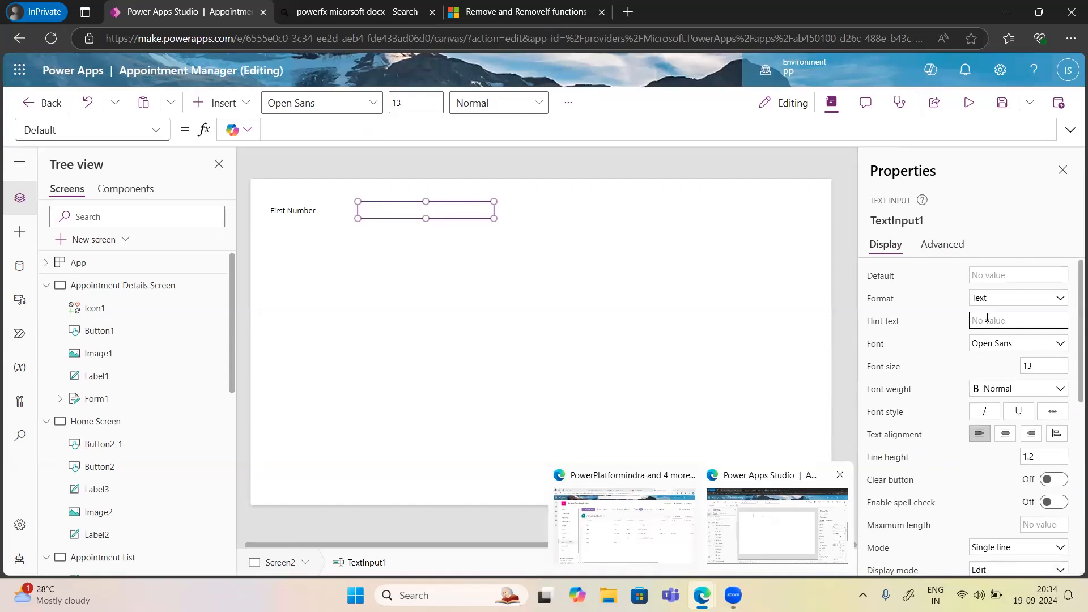
text(Add a number)
click(739, 242)
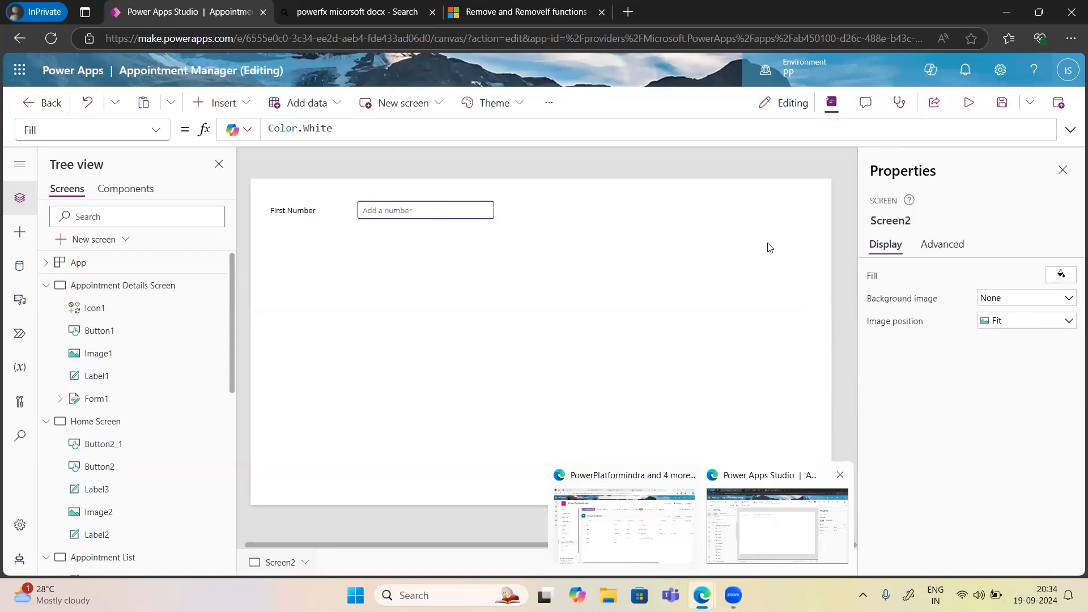
Set TextInput1's Format to Number, then select it together with the First Number label.
click(445, 210)
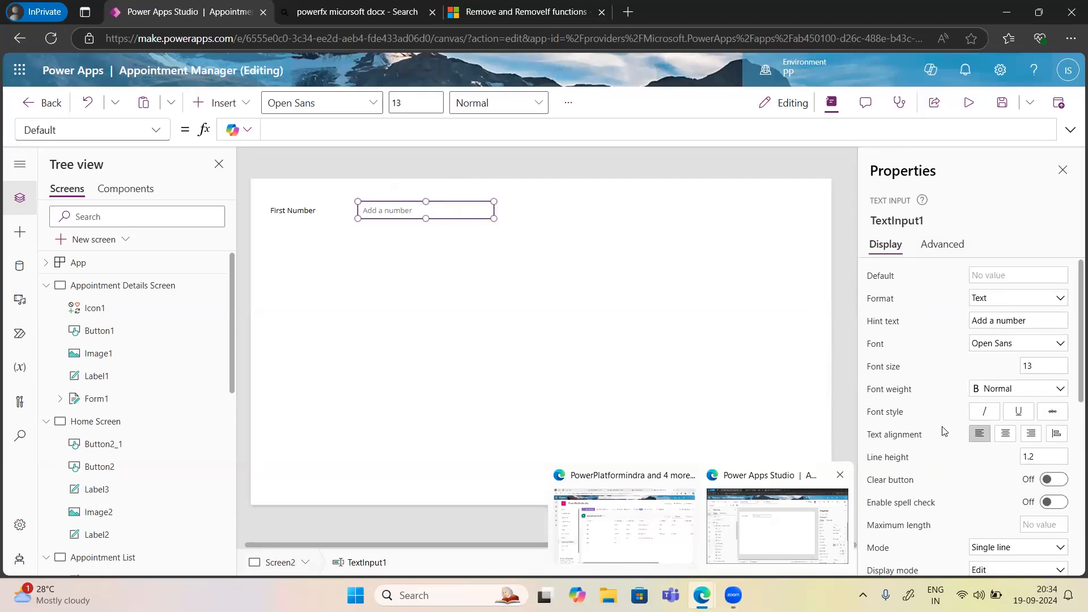
click(1045, 297)
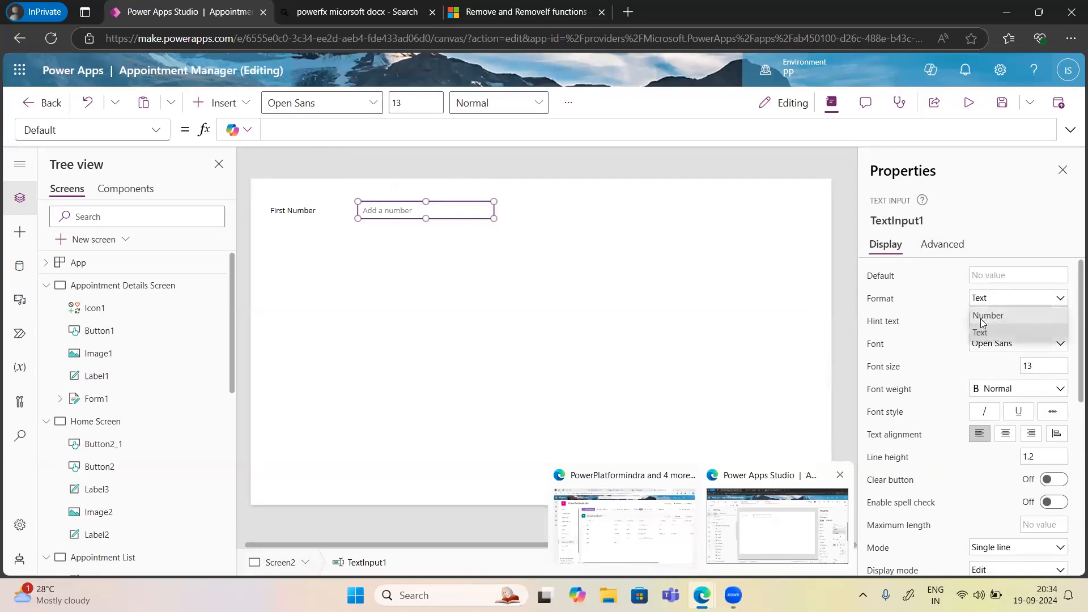
click(986, 316)
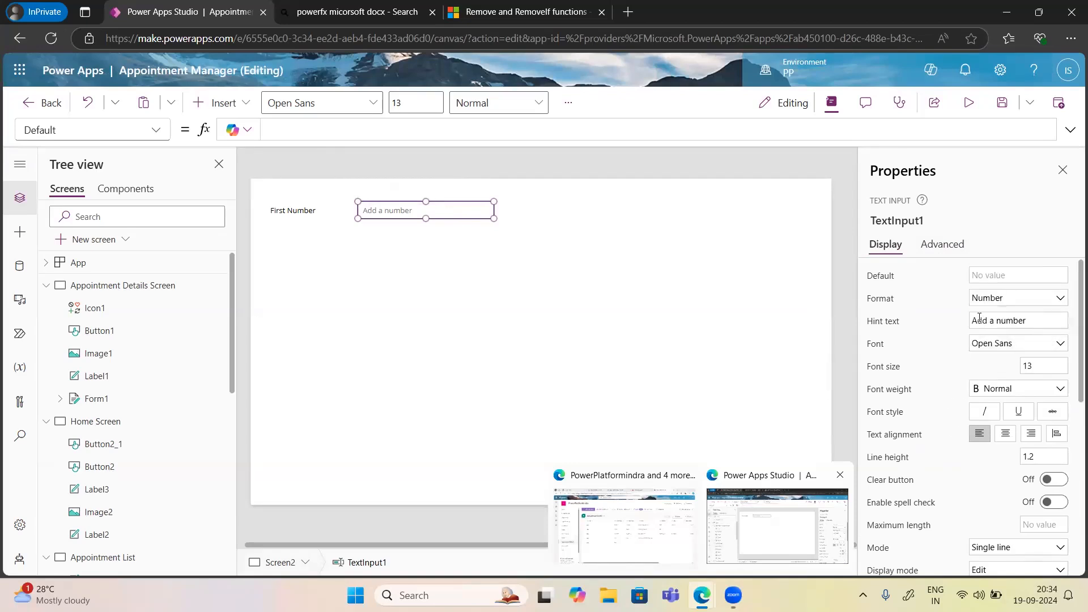
click(307, 208)
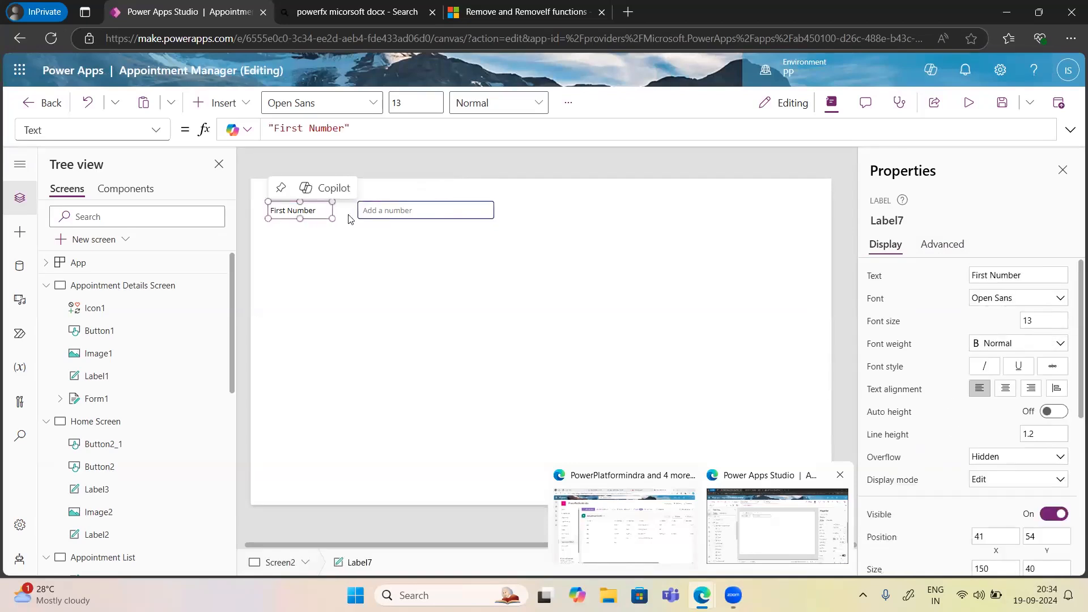
shift+click(406, 217)
Copy and paste the label-and-input pair, placing the duplicate below the originals.
key(ctrl+c)
key(ctrl+v)
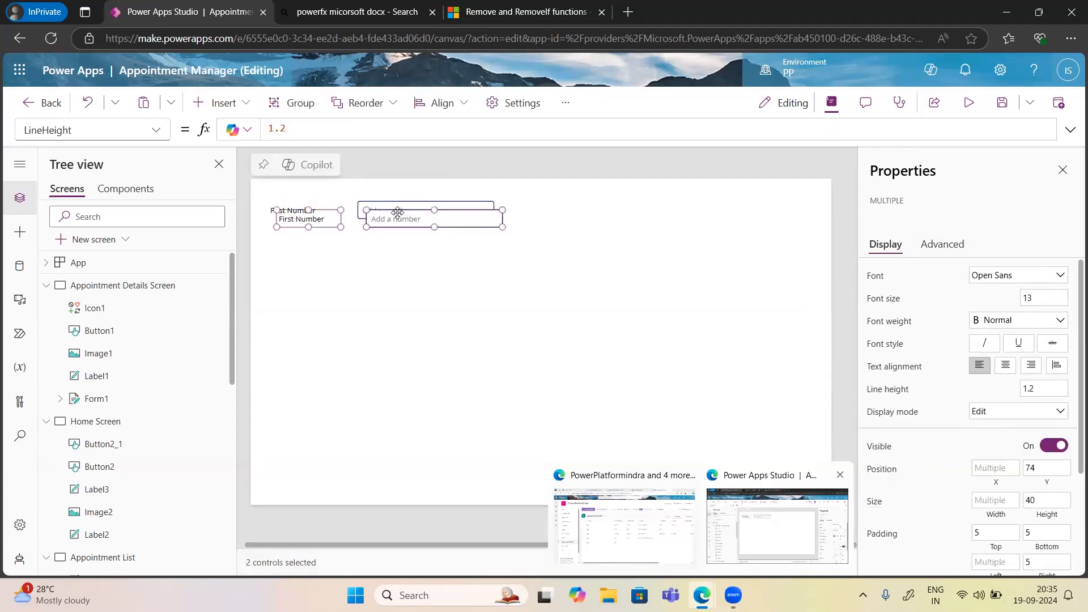
drag(399, 212, 390, 246)
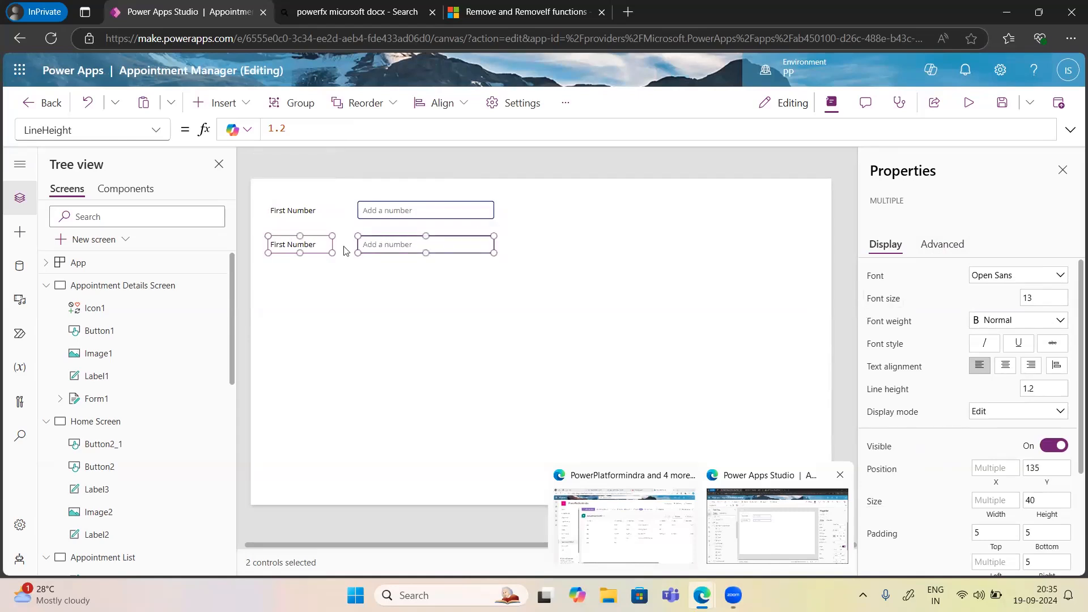
click(315, 258)
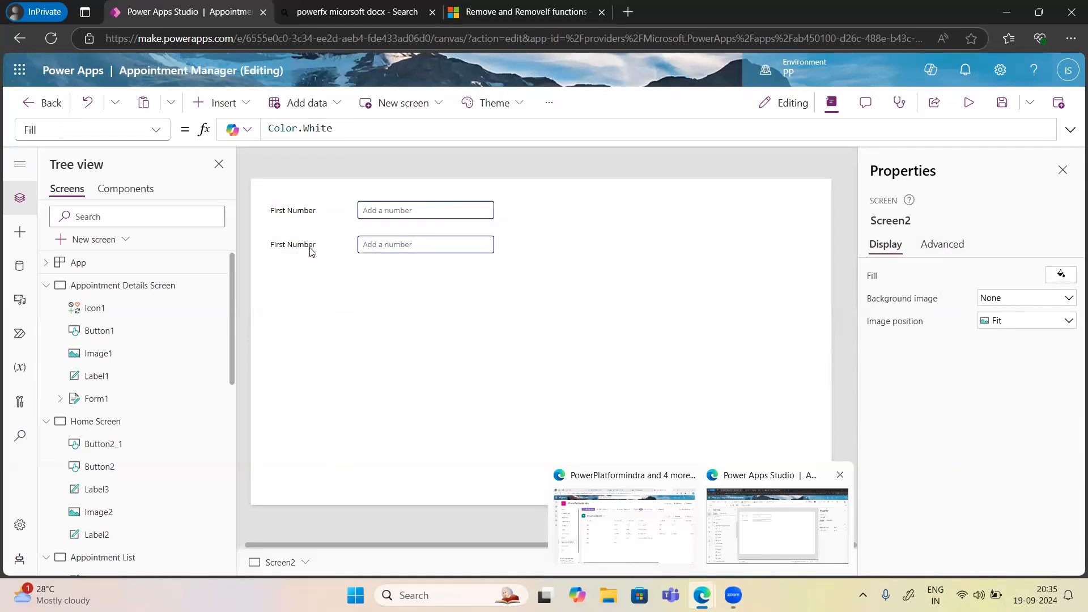
Change the copied label's text from 'First Number' to 'Second Number'.
click(311, 250)
drag(989, 277, 969, 281)
text(Sco Number)
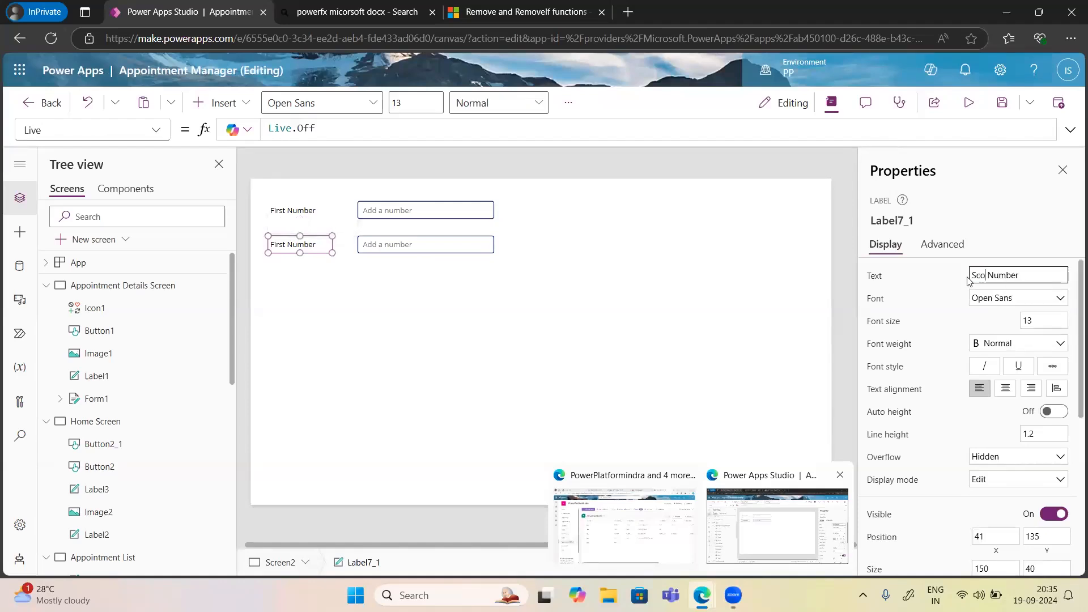
key(BackSpace)
key(BackSpace)
text(s)
key(BackSpace)
text(econd)
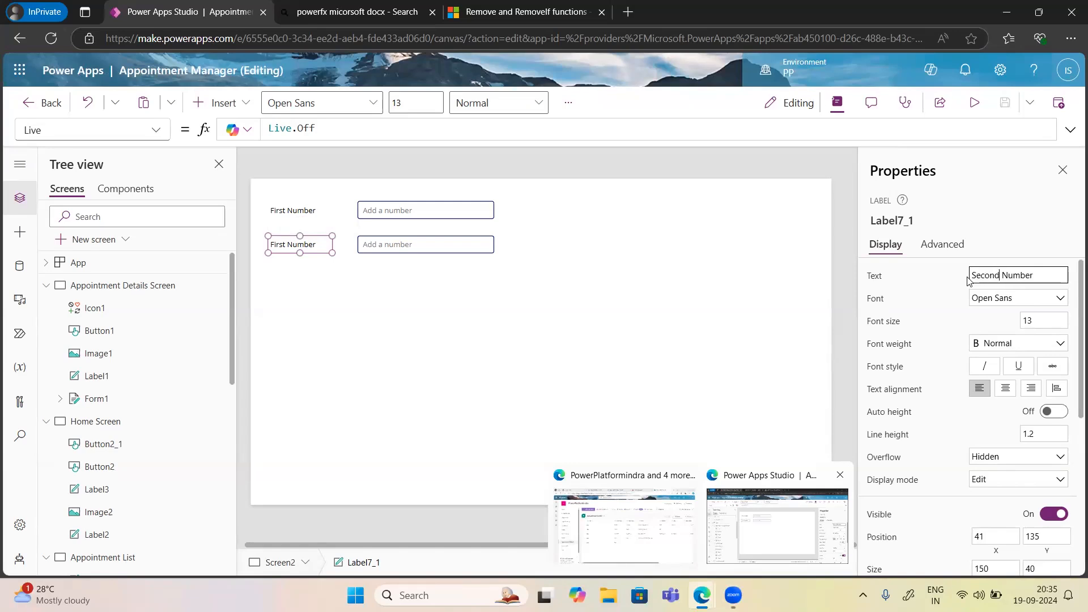
click(333, 317)
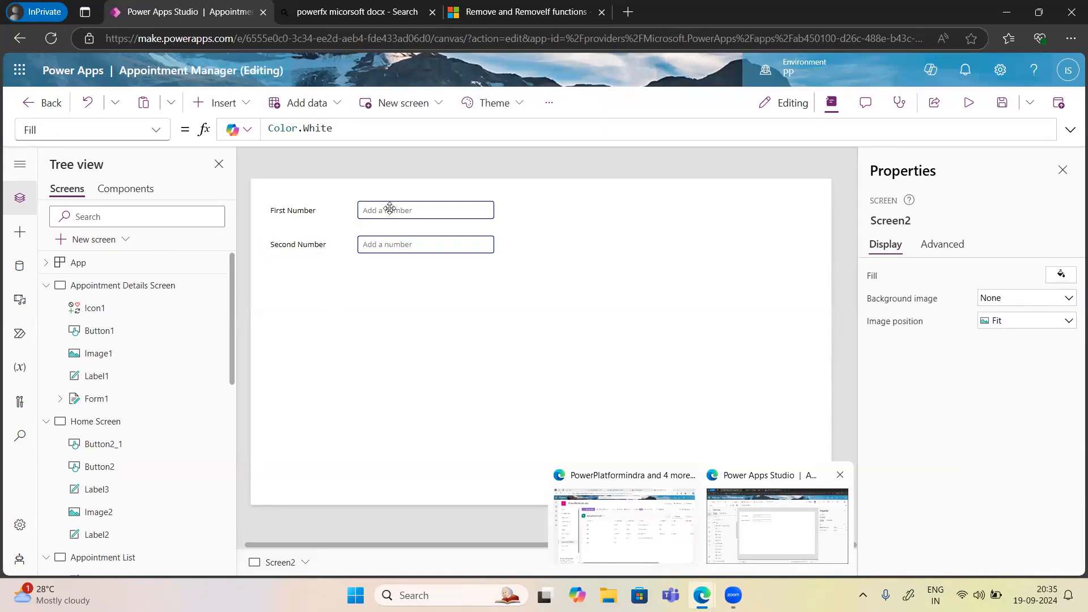
click(389, 209)
Review the inputs and screen properties, then paste a third label-and-input copy with Ctrl+V.
click(403, 245)
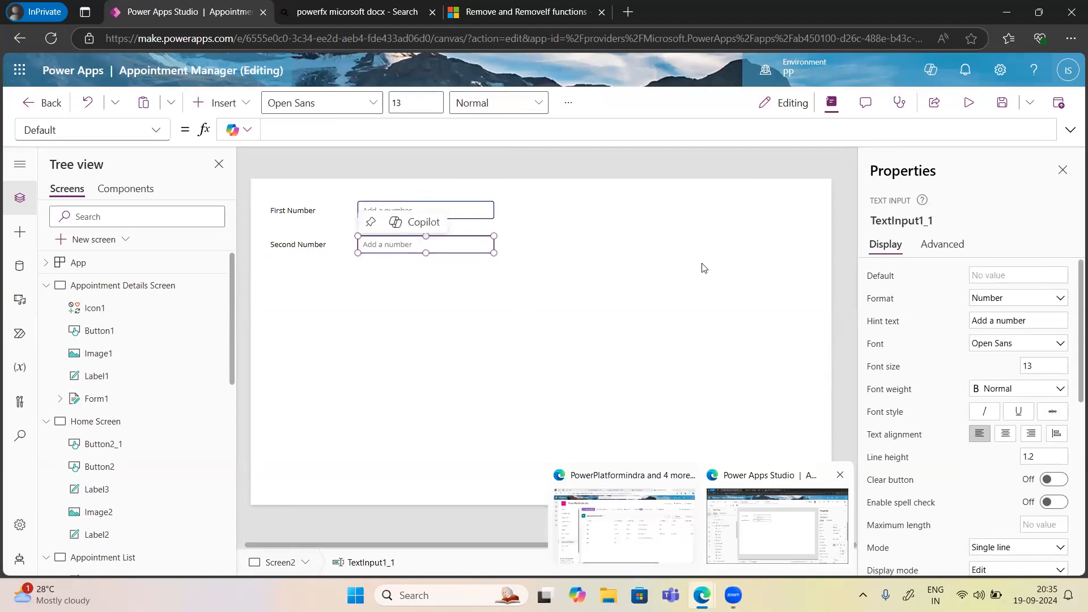
click(698, 387)
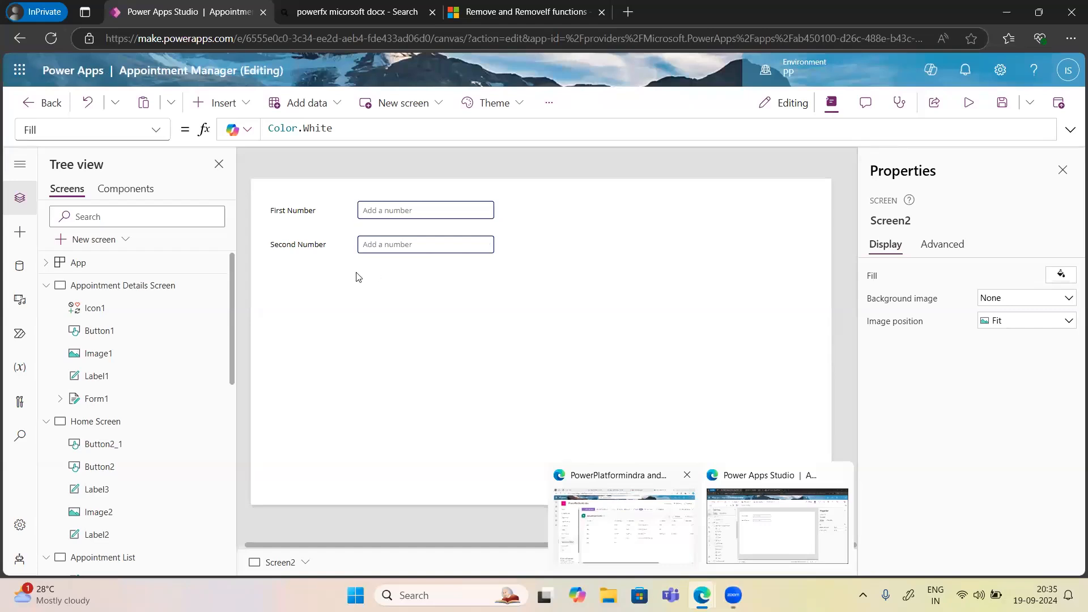
click(928, 247)
click(873, 245)
click(232, 106)
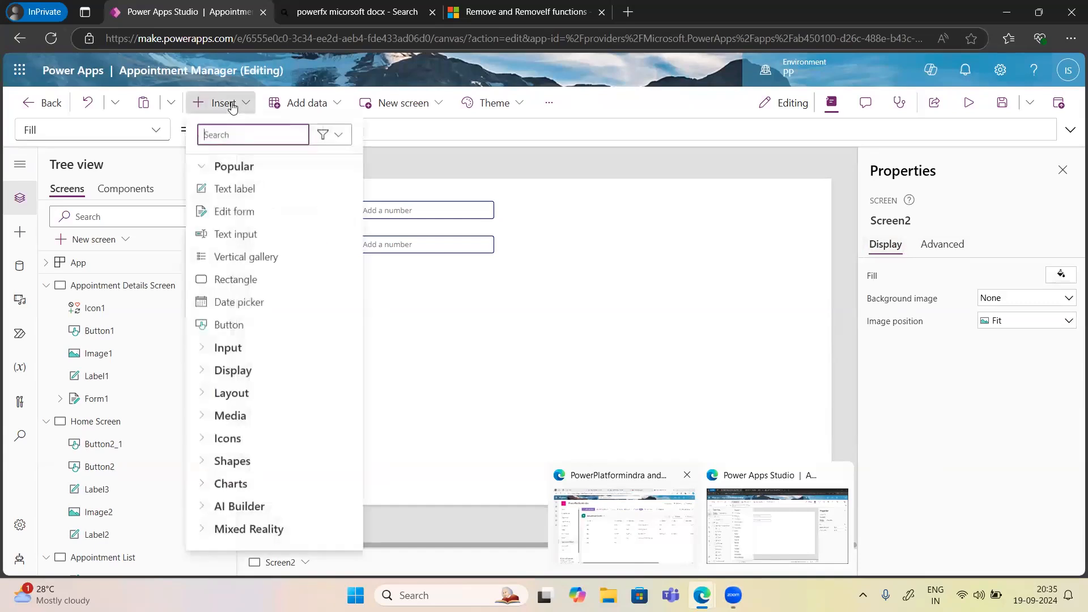
click(571, 319)
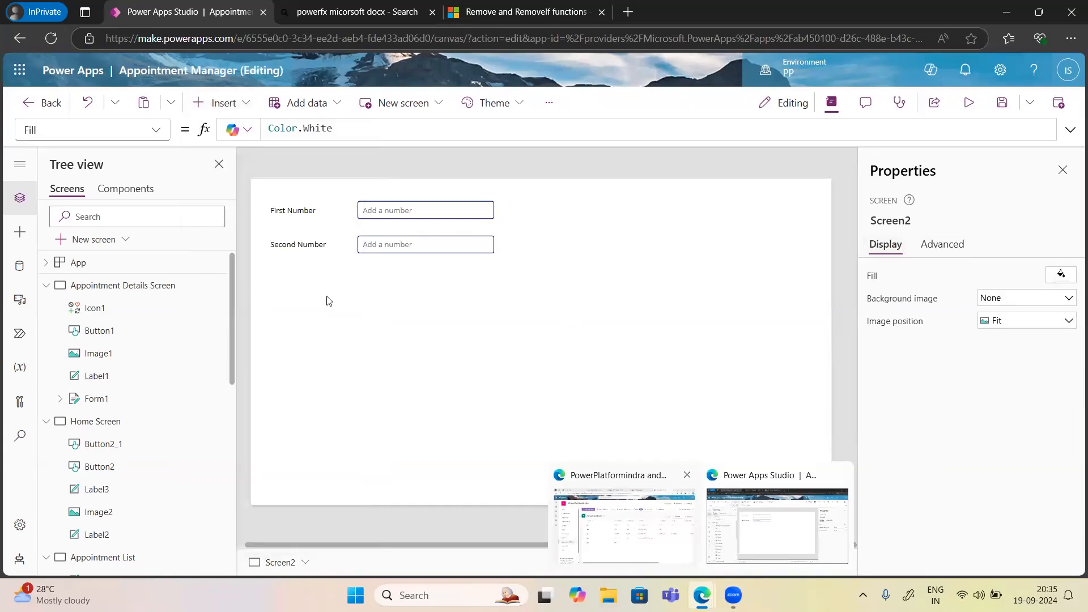
key(ctrl+v)
Move the copied label and number-input pair below the Second Number row.
drag(376, 230, 367, 294)
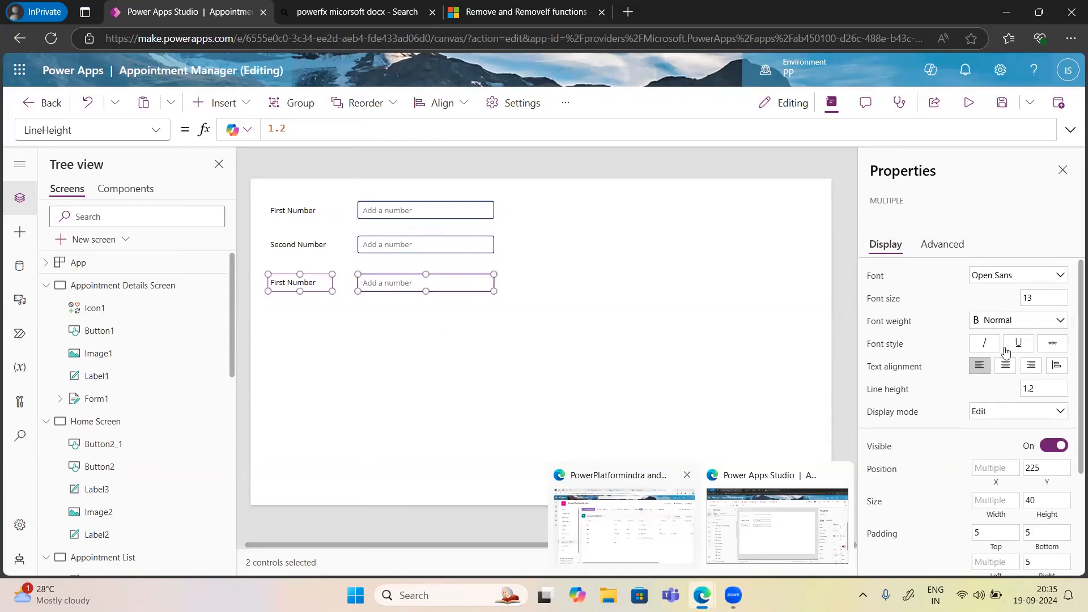
click(939, 247)
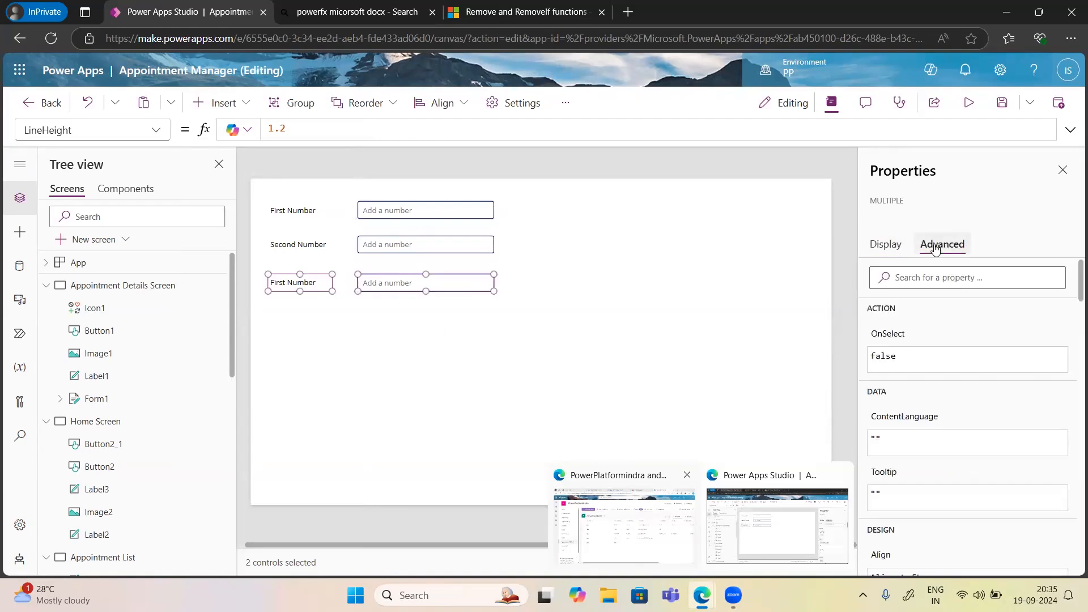
click(888, 249)
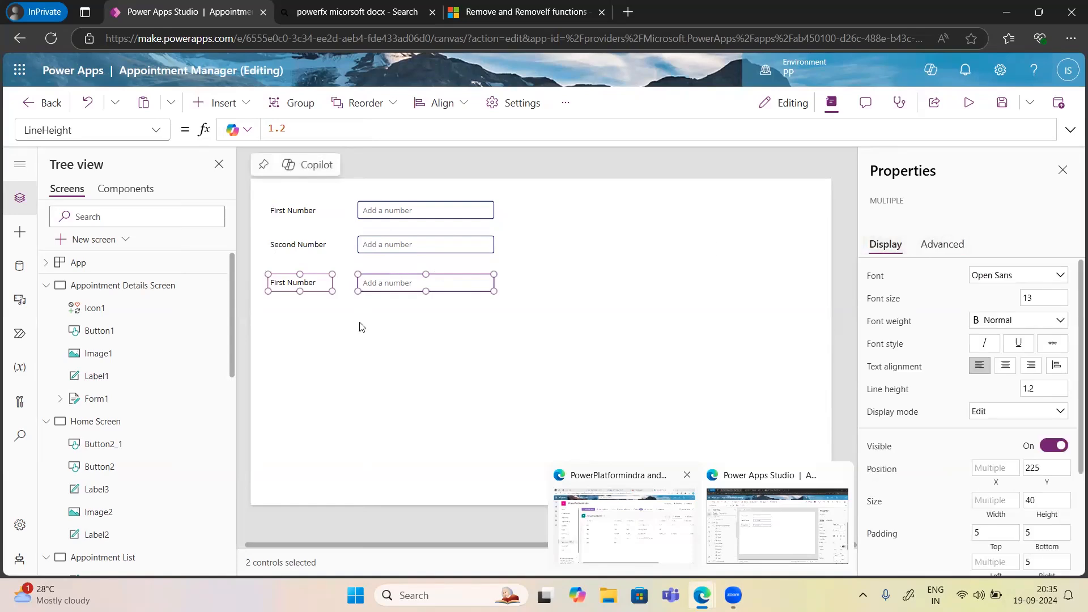
click(331, 306)
Change the third-row label text from 'First Number' to 'Sum', then check the number inputs.
click(316, 283)
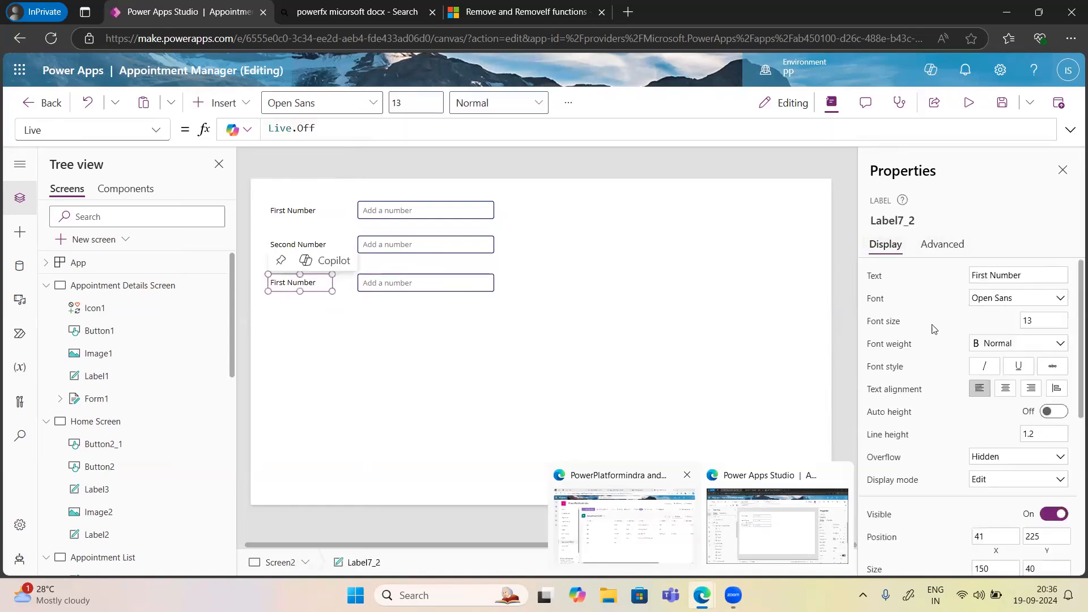
drag(1027, 274, 936, 277)
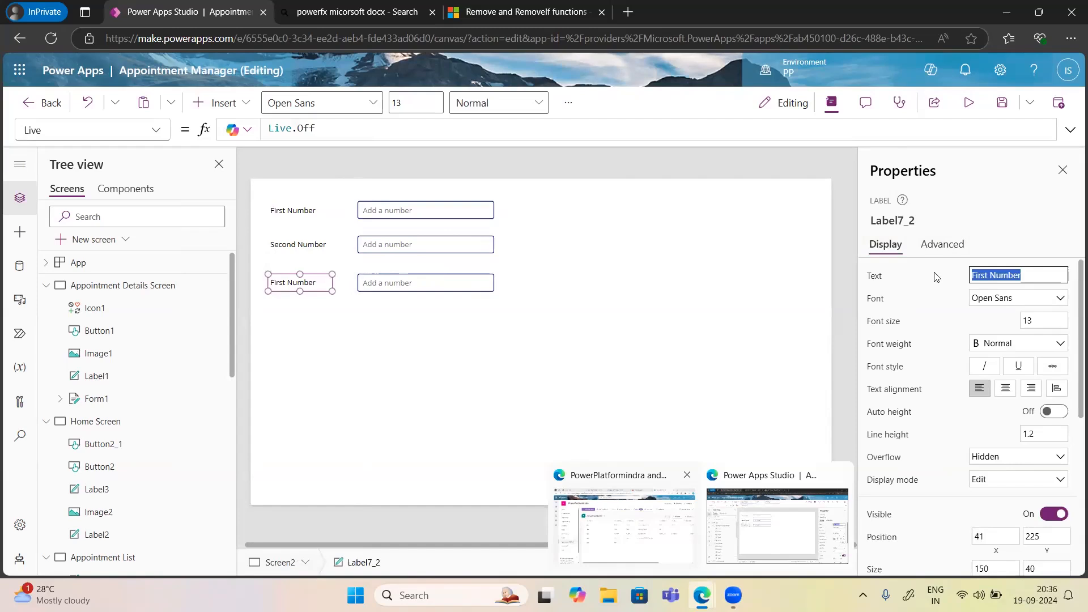
text(Sum)
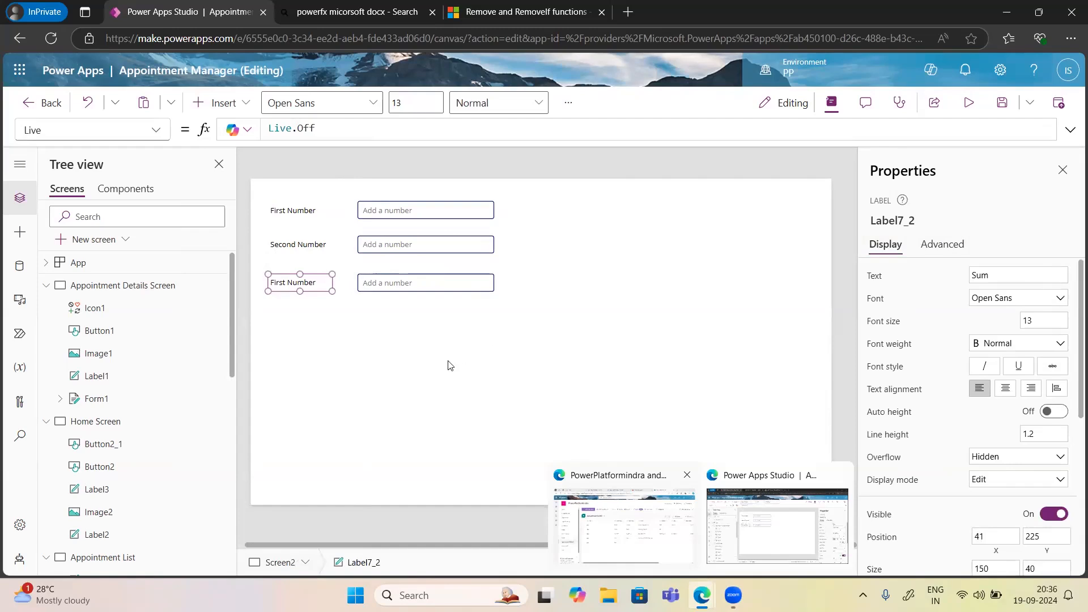
click(449, 363)
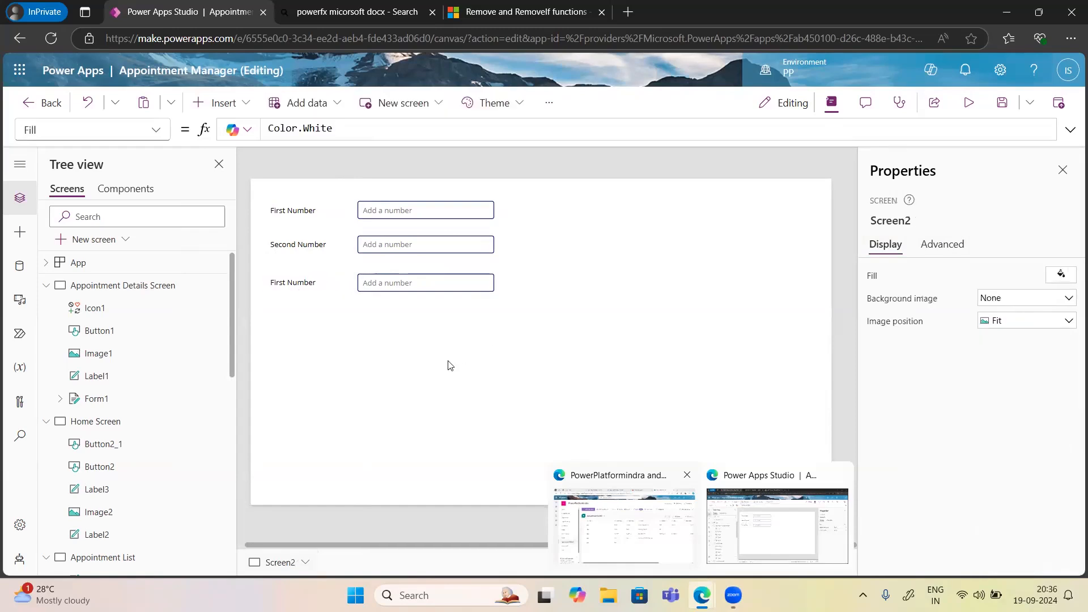
click(425, 285)
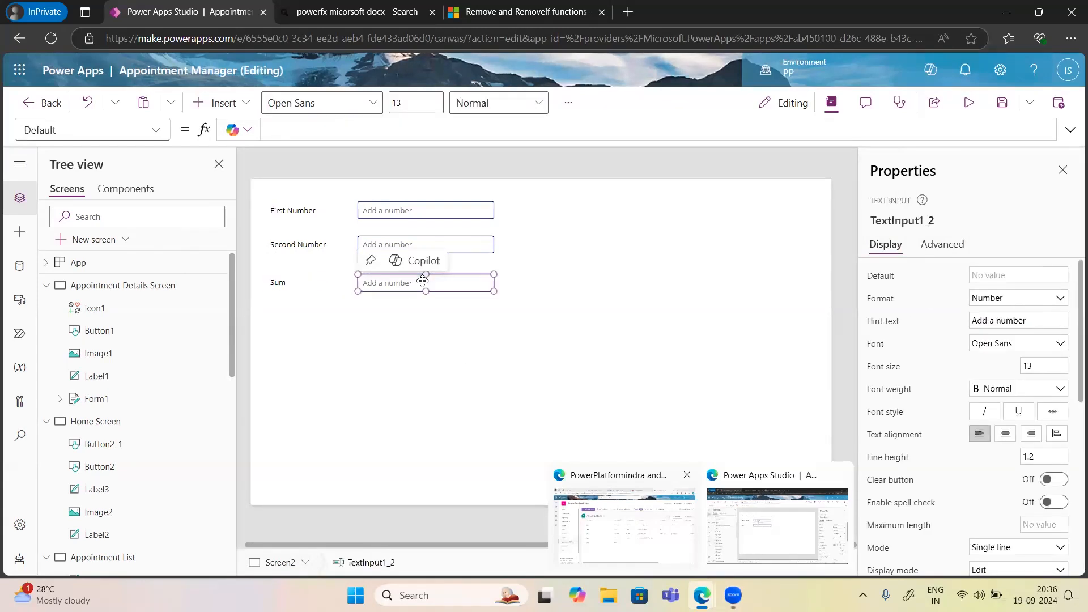
click(415, 202)
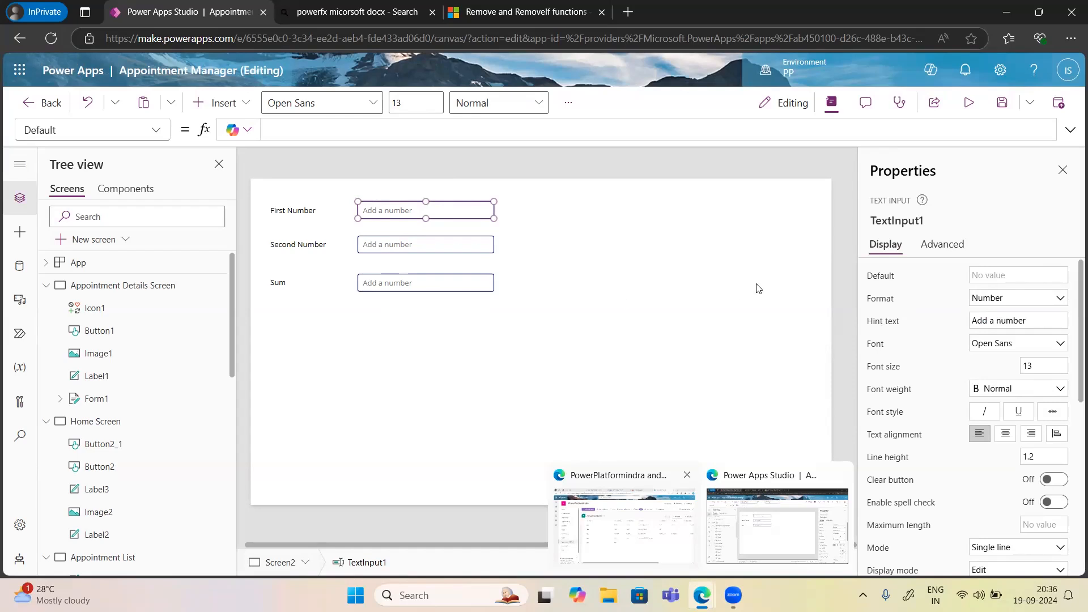
Add a button to the right of Second Number and label it Sum.
click(657, 274)
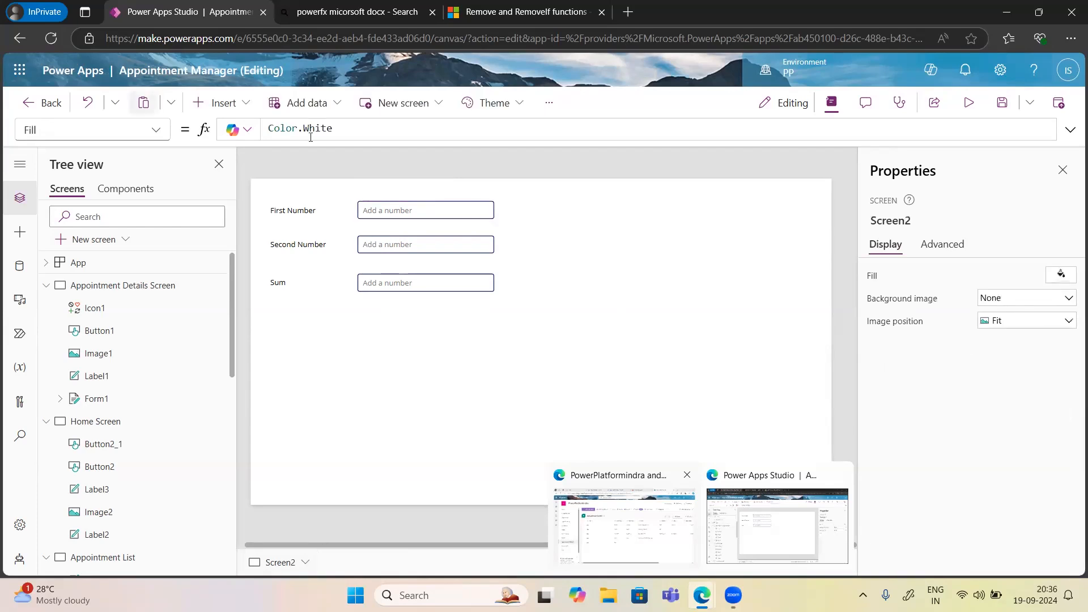
click(220, 102)
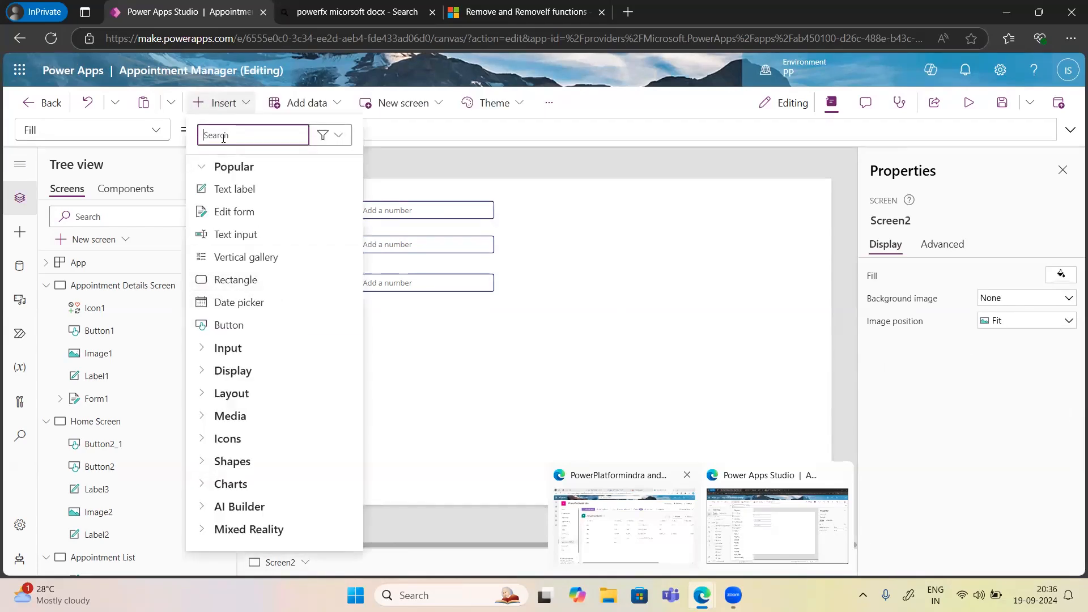
text(Button)
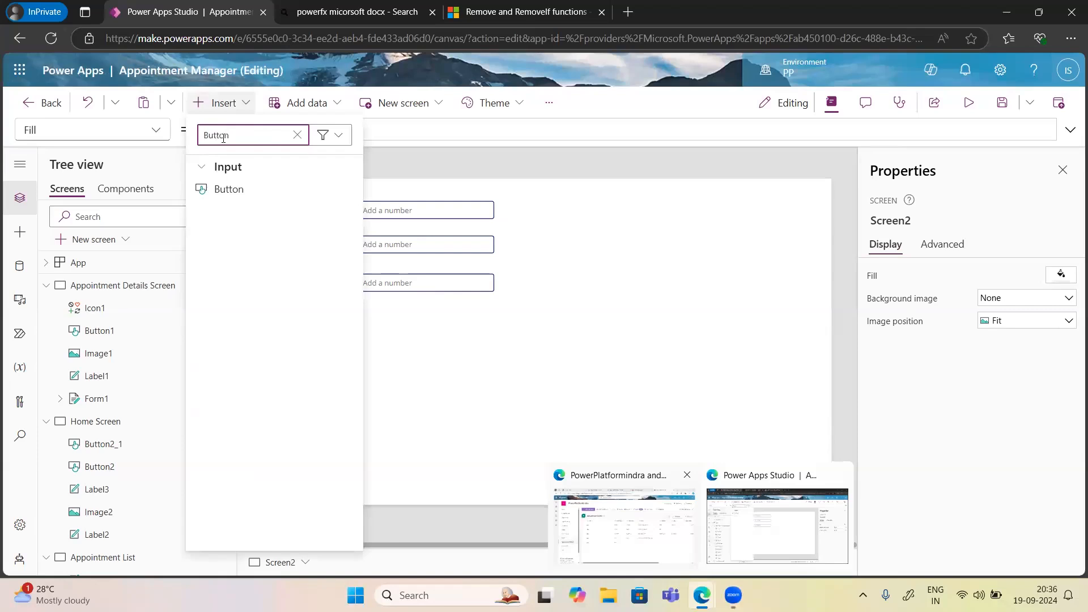
click(229, 191)
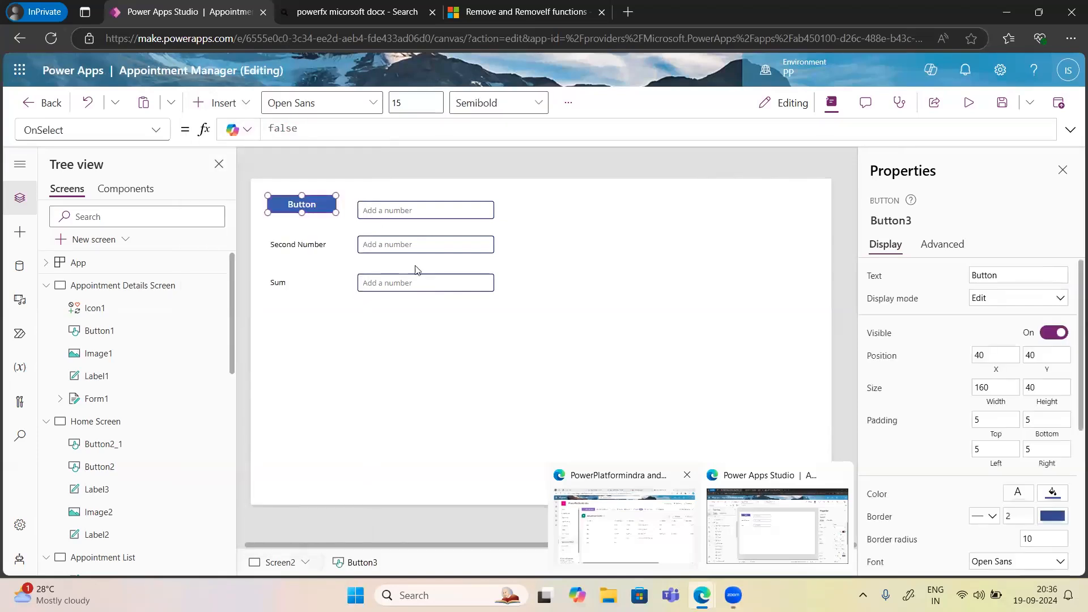
drag(305, 205, 614, 247)
drag(999, 275, 970, 274)
text(Sum)
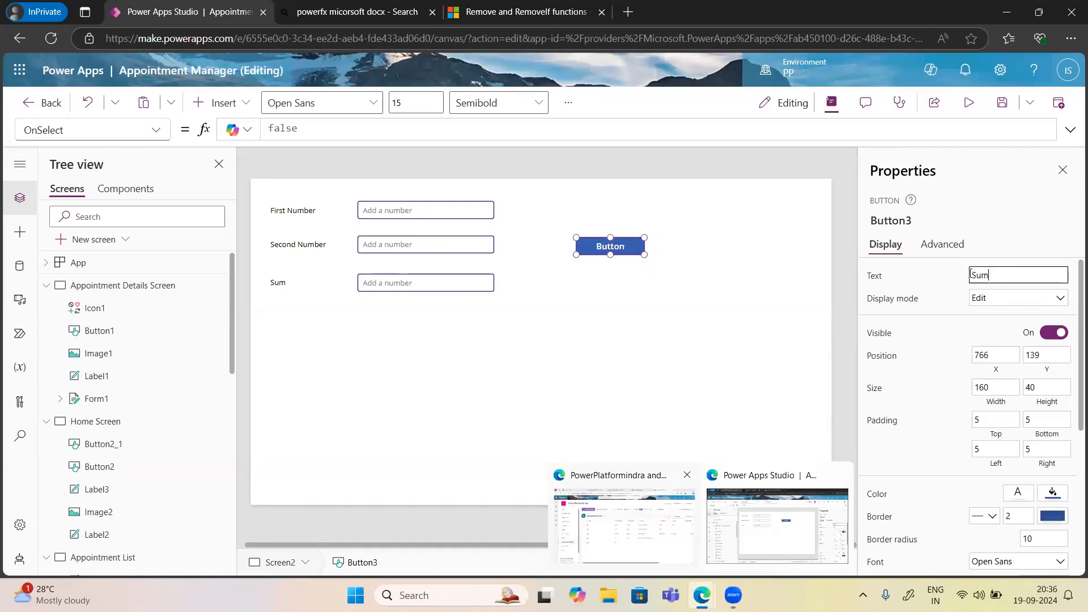
click(897, 302)
Clear the button's OnSelect formula by deleting false.
click(157, 131)
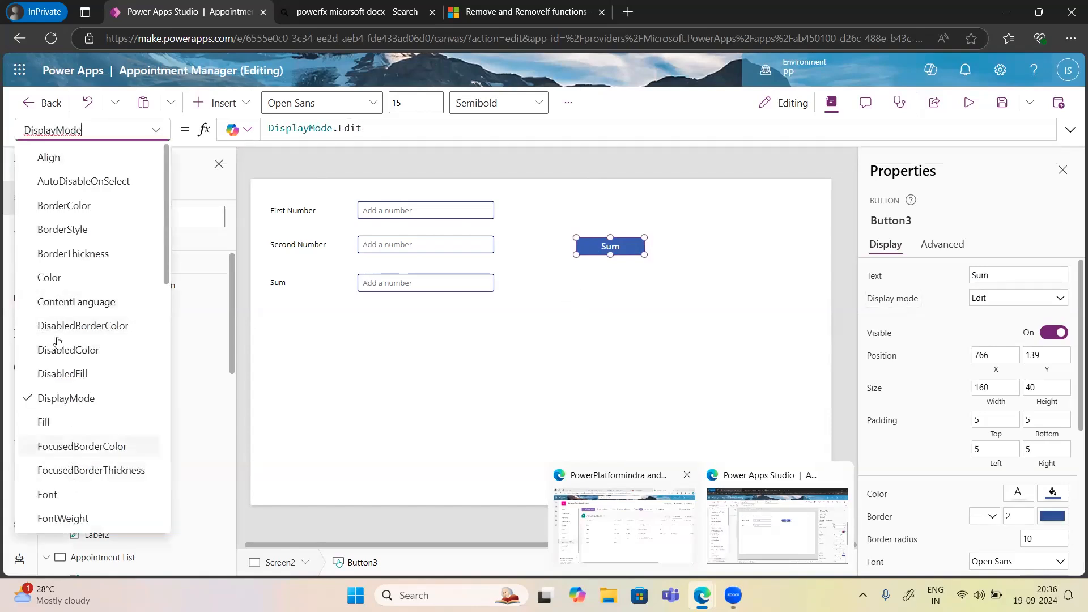
scroll(54, 384, down, 4)
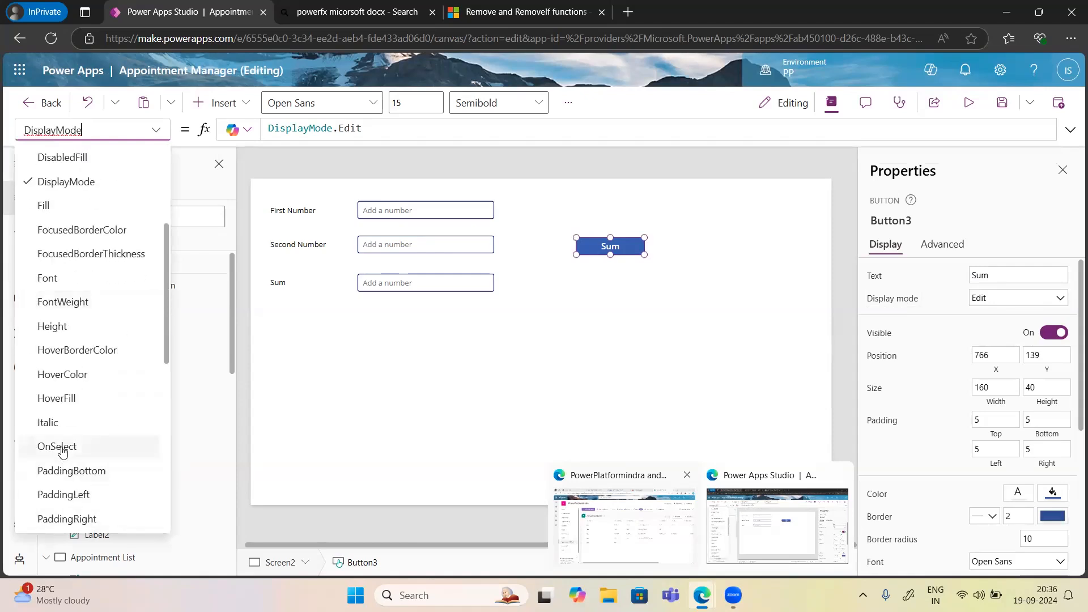
click(63, 447)
click(299, 129)
drag(298, 129, 264, 132)
key(BackSpace)
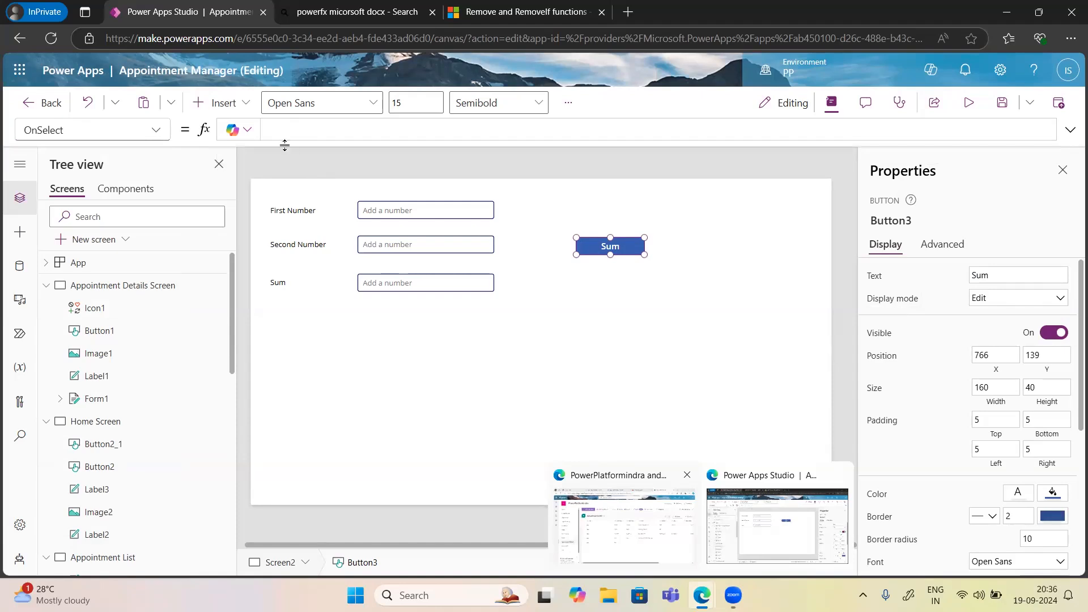
click(374, 212)
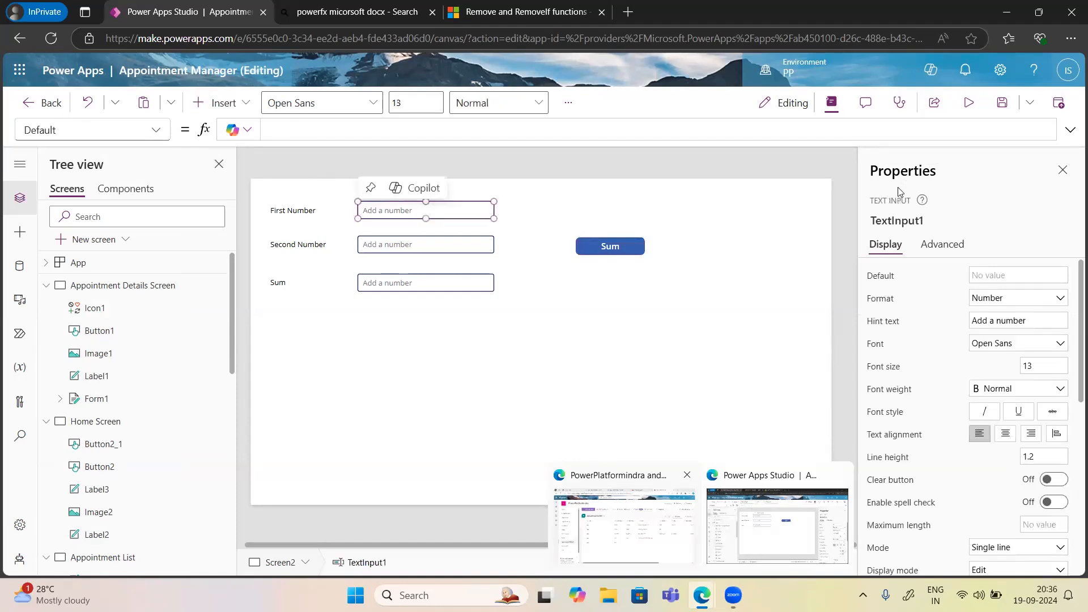
Start a Default formula referencing TextInput1.Text for First Number, then erase it.
click(276, 126)
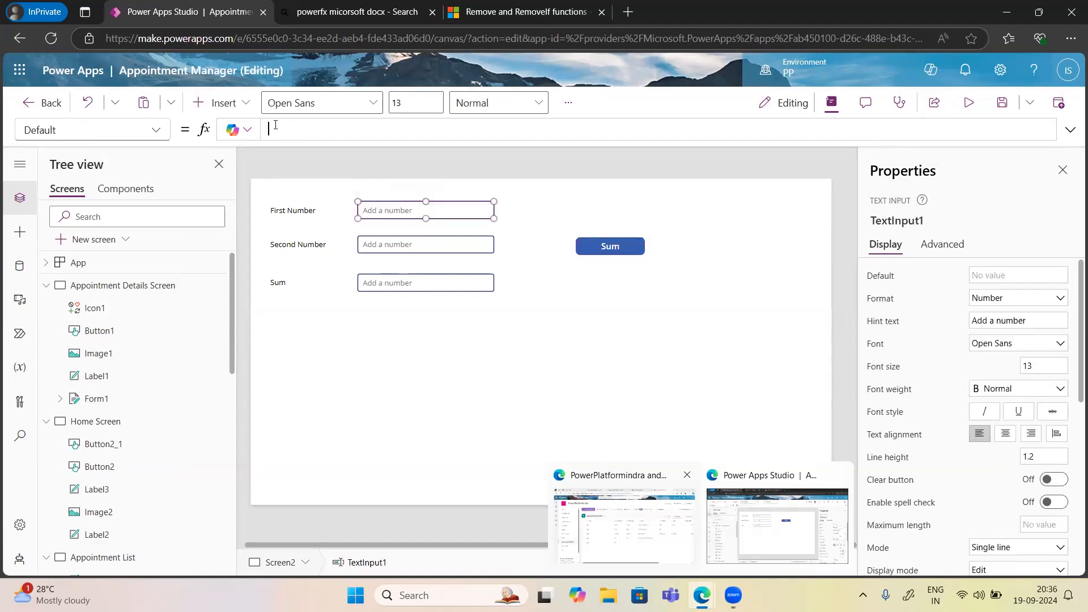
text(te)
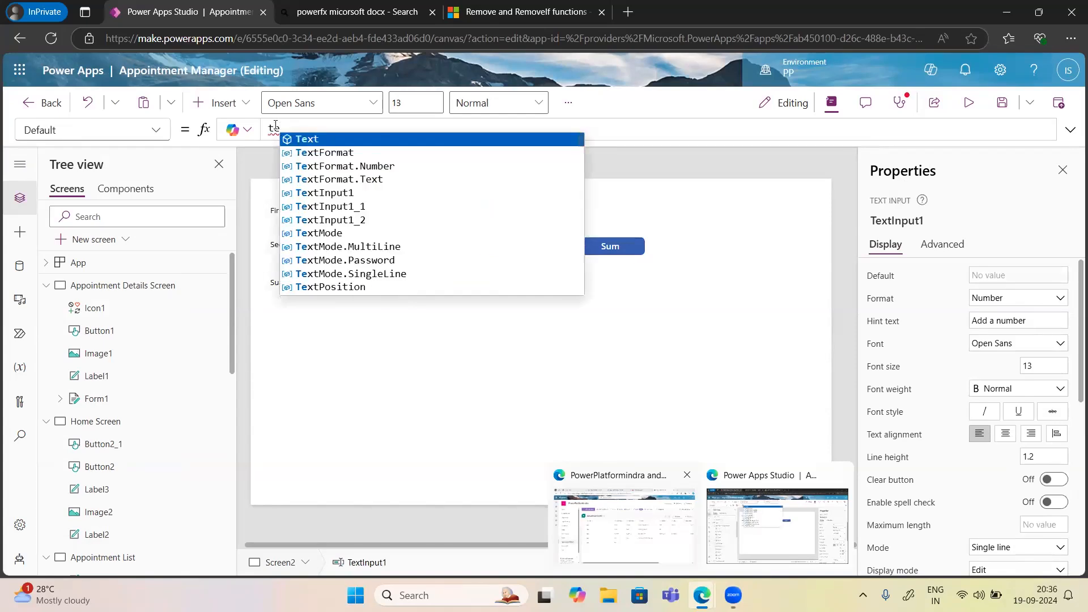
text(xtin)
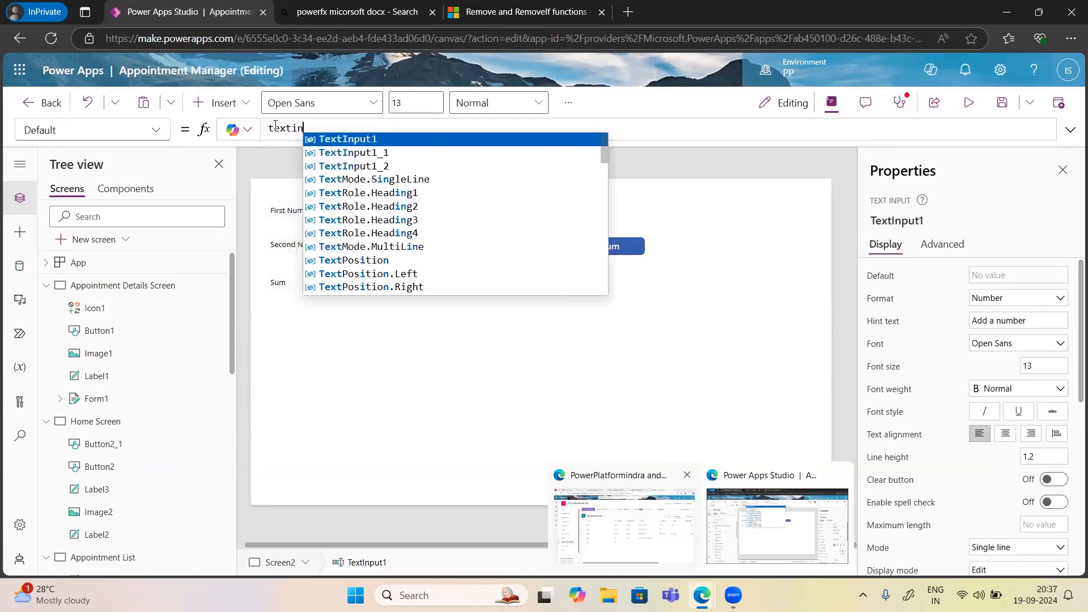
key(Tab)
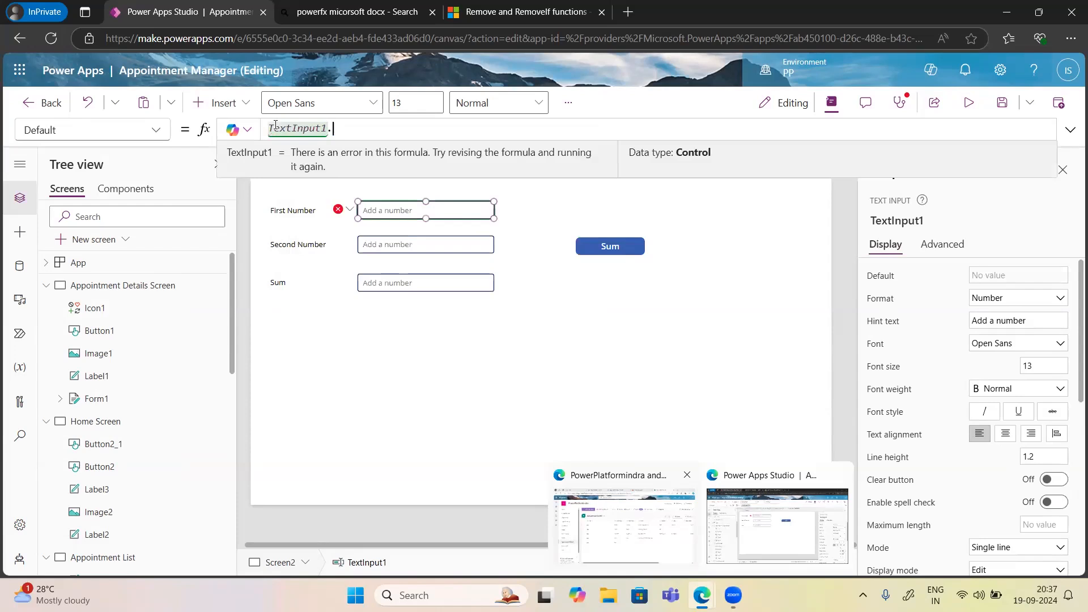
text(.)
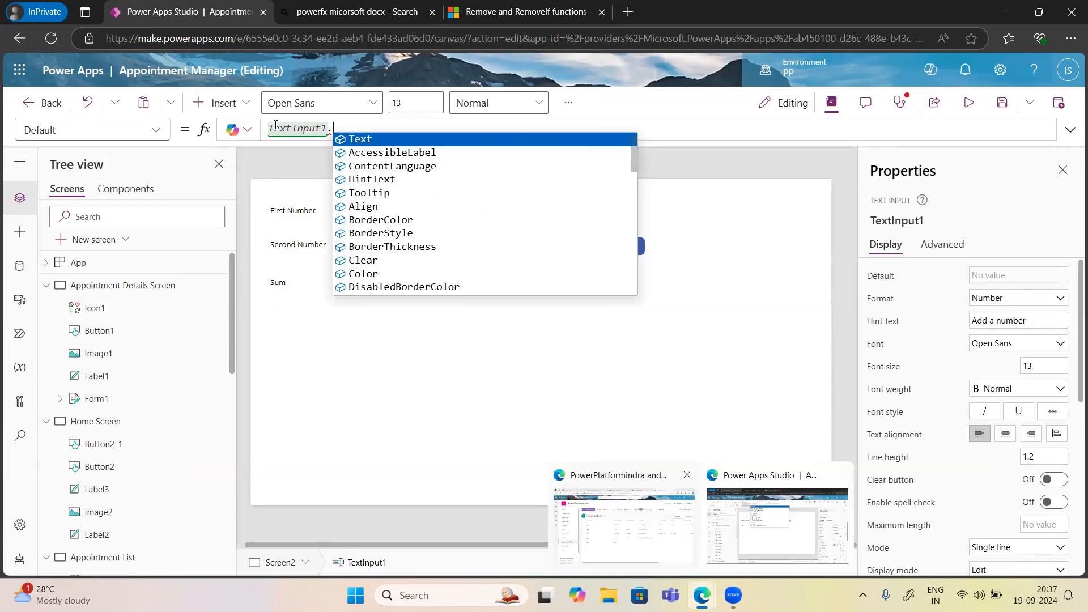
key(Tab)
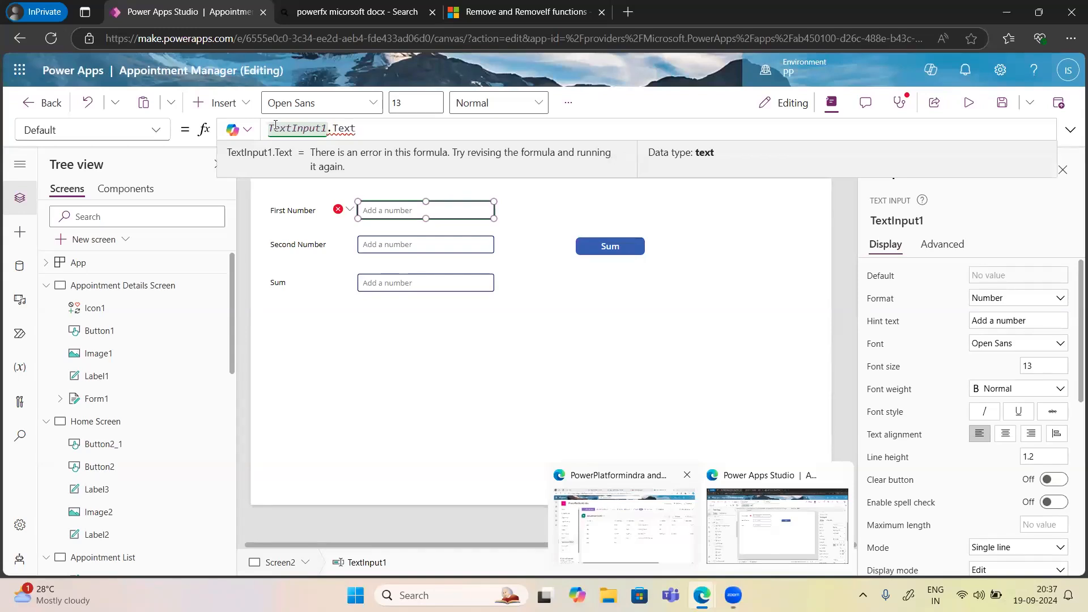
key(BackSpace)
key(BackSpace)
key(BackSpace)
key(BackSpace)
text(Va)
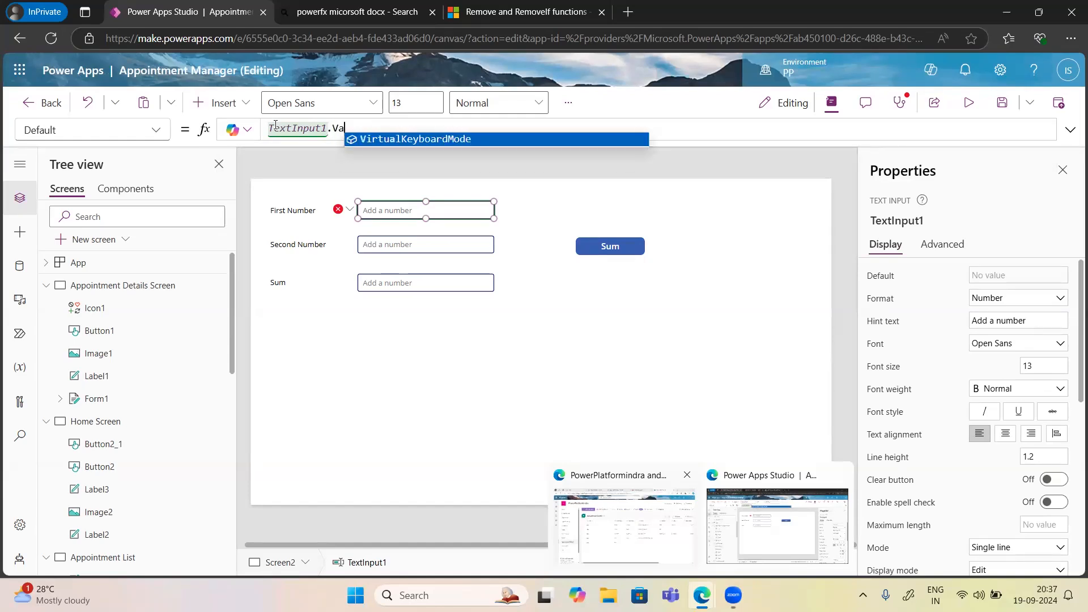
key(BackSpace)
key(BackSpace)
key(BackSpace)
key(BackSpace)
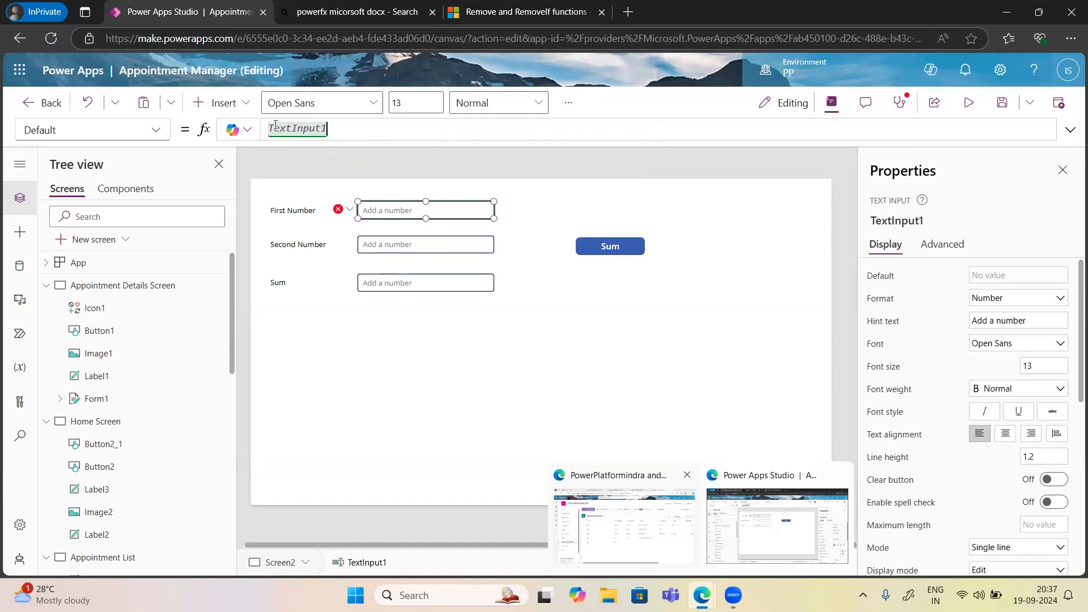
key(BackSpace)
key(BackSpace)
key(BackSpace)
key(BackSpace)
key(BackSpace)
key(BackSpace)
key(BackSpace)
key(BackSpace)
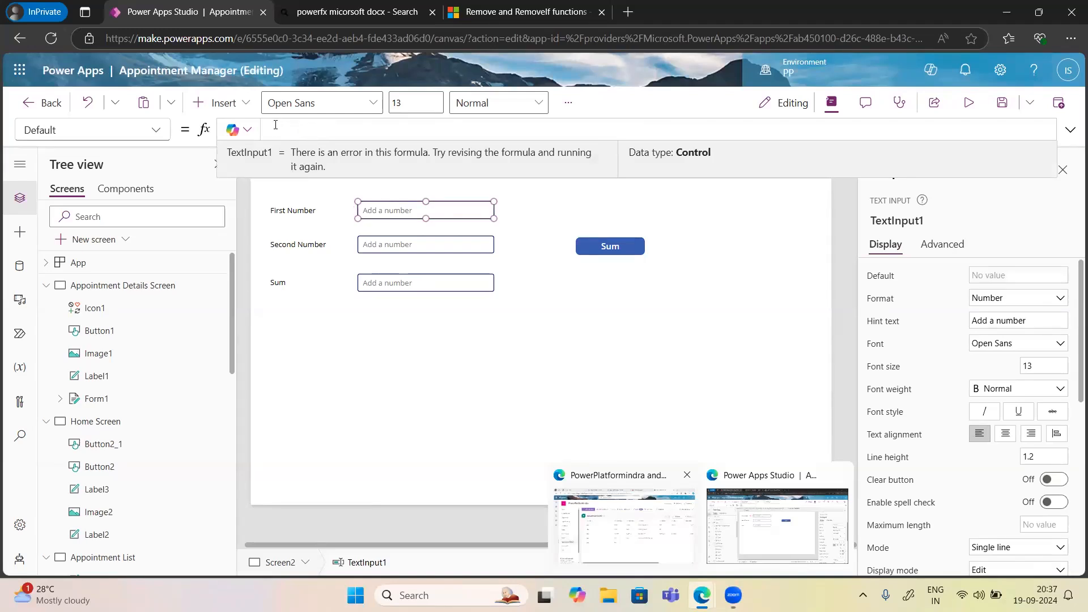
Write First Number's Default formula as TextFormat.Number(TextInput1.Text).
text(ext)
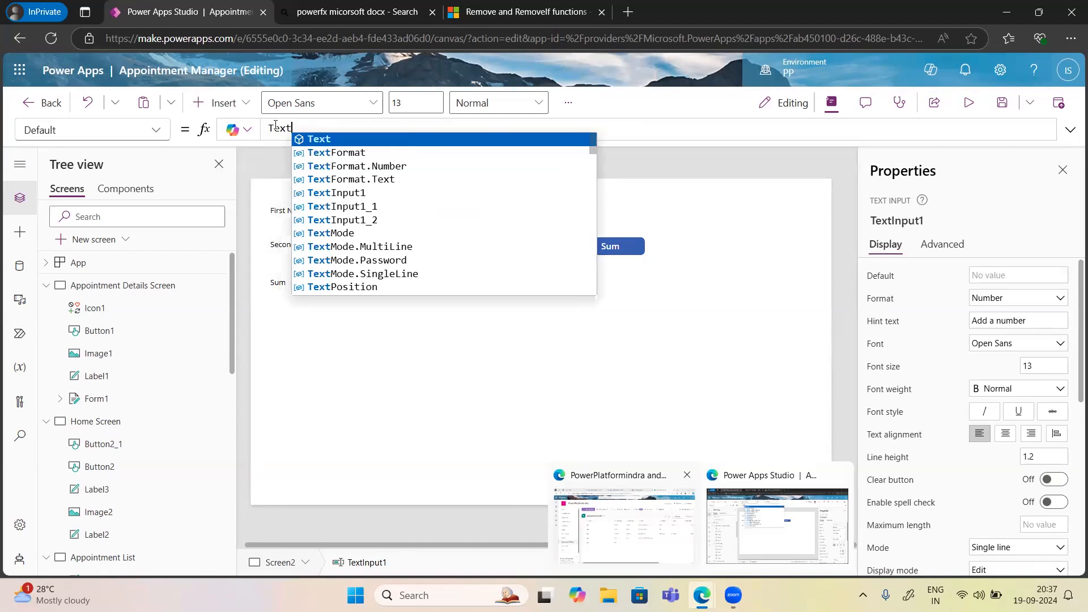
key(Down)
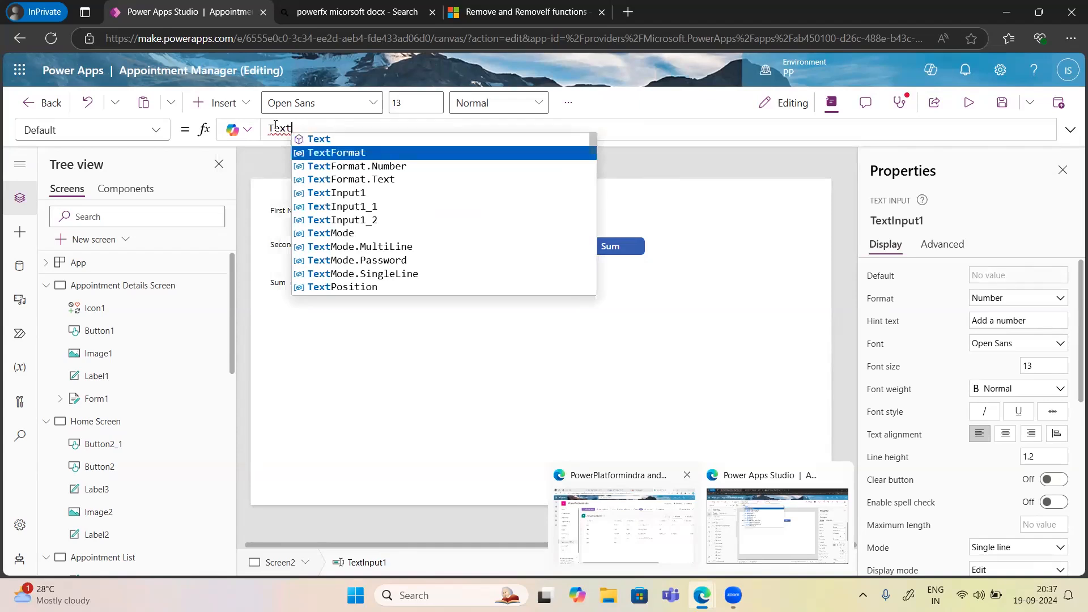
key(Down)
key(Tab)
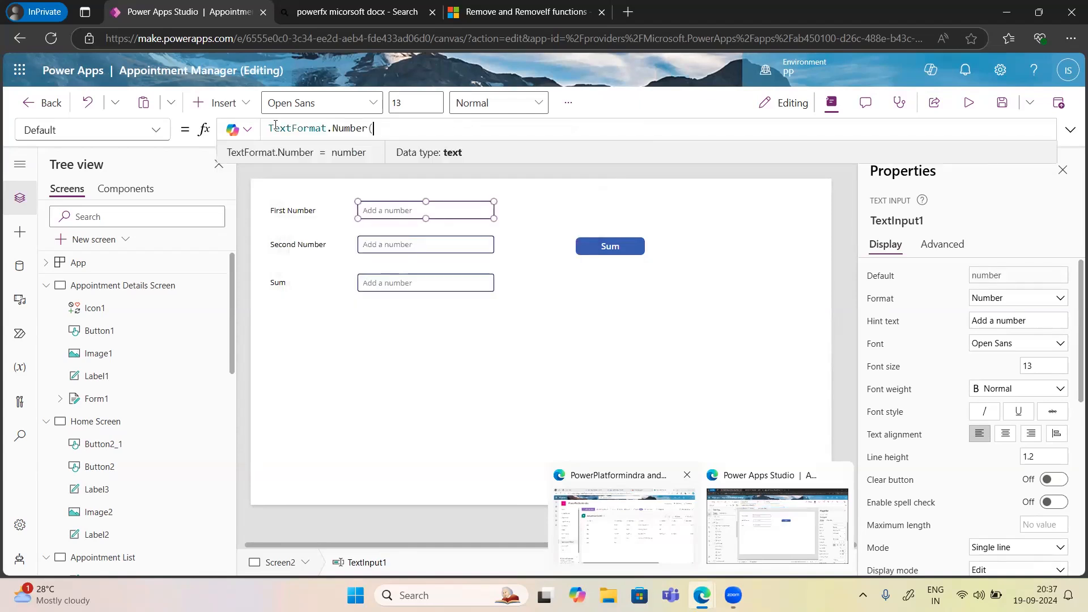
text((Text)
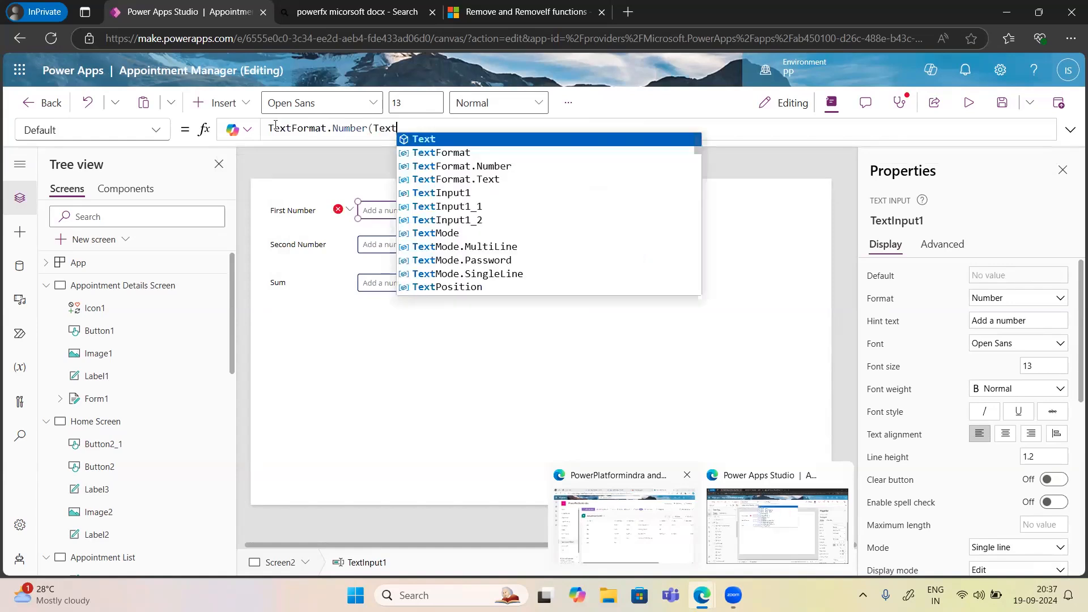
key(Down)
key(Down)
key(Down)
key(Down)
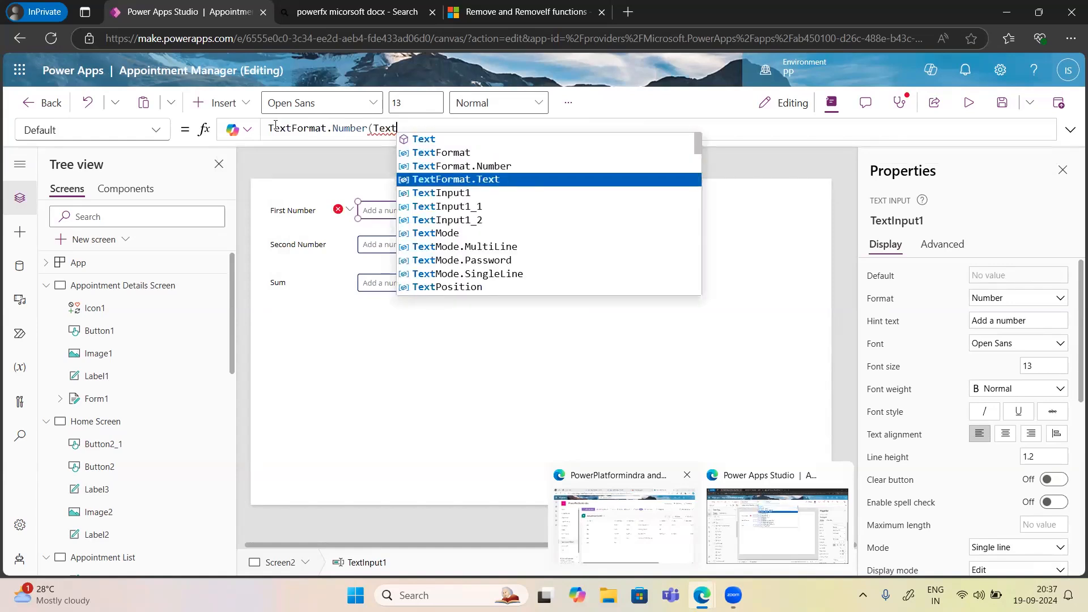
key(Tab)
text(.)
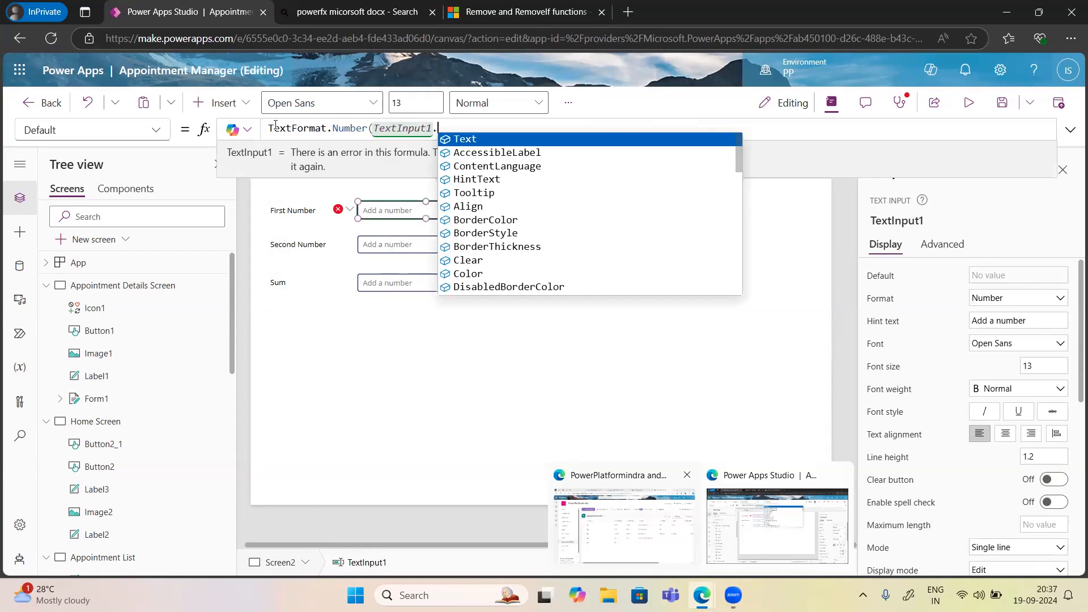
key(Tab)
text())
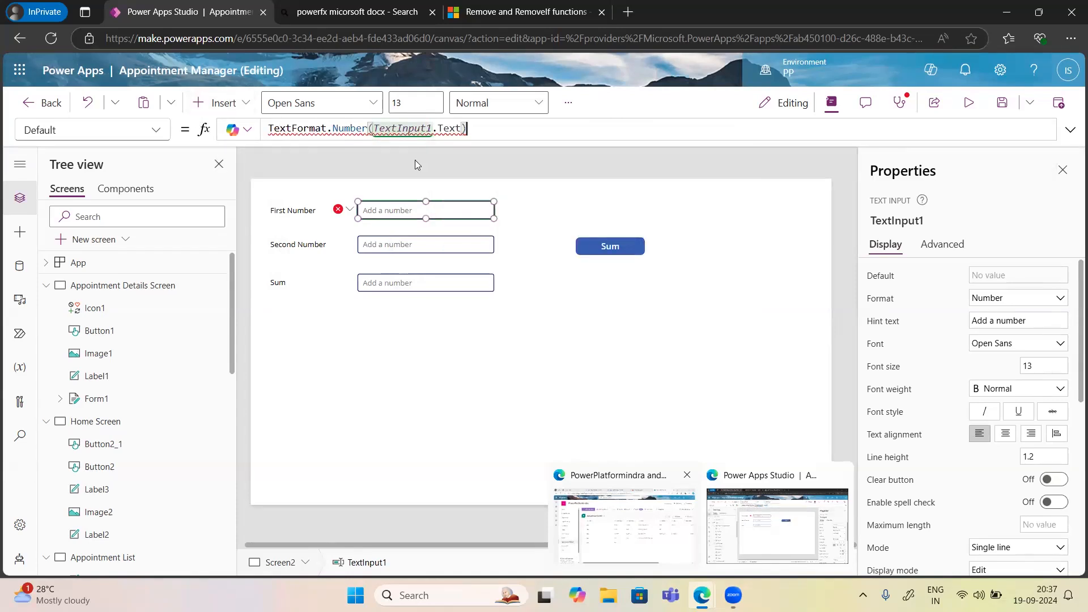
Have Copilot explain the formula error, then dismiss the explanation.
click(246, 134)
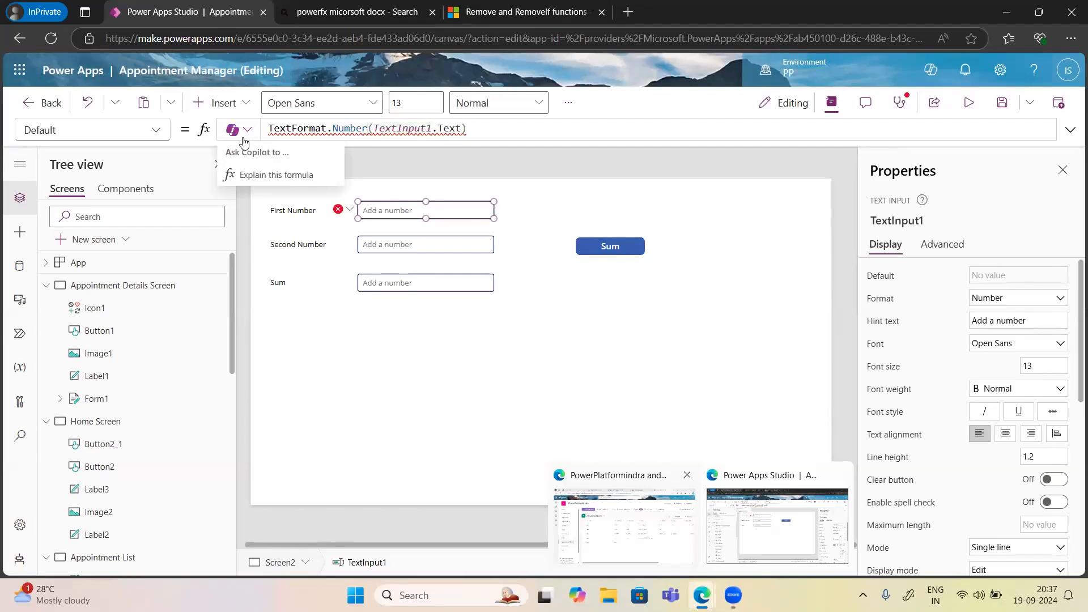
click(270, 176)
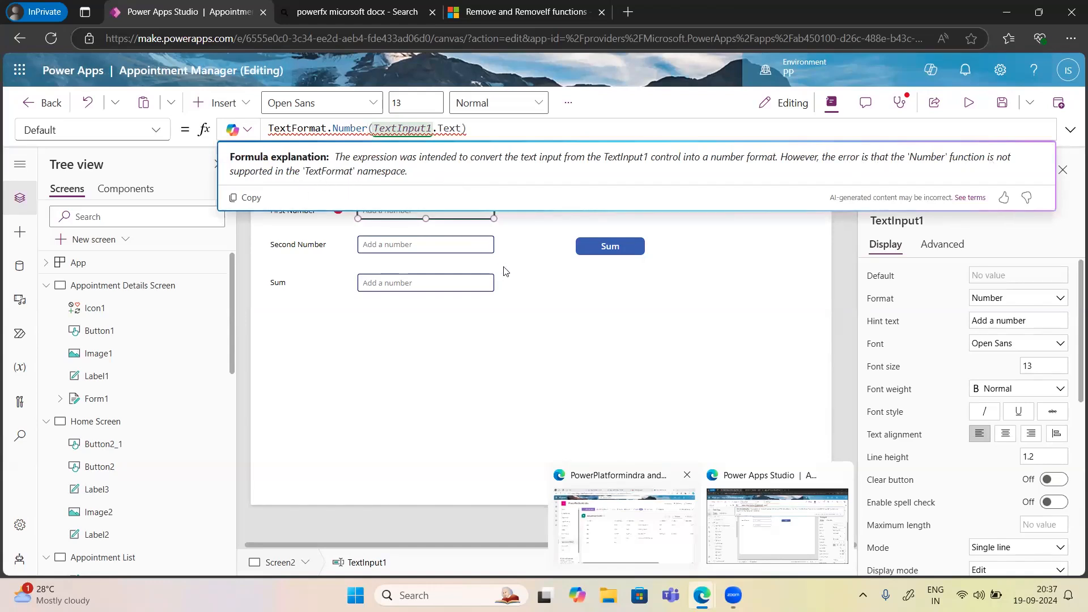
click(444, 261)
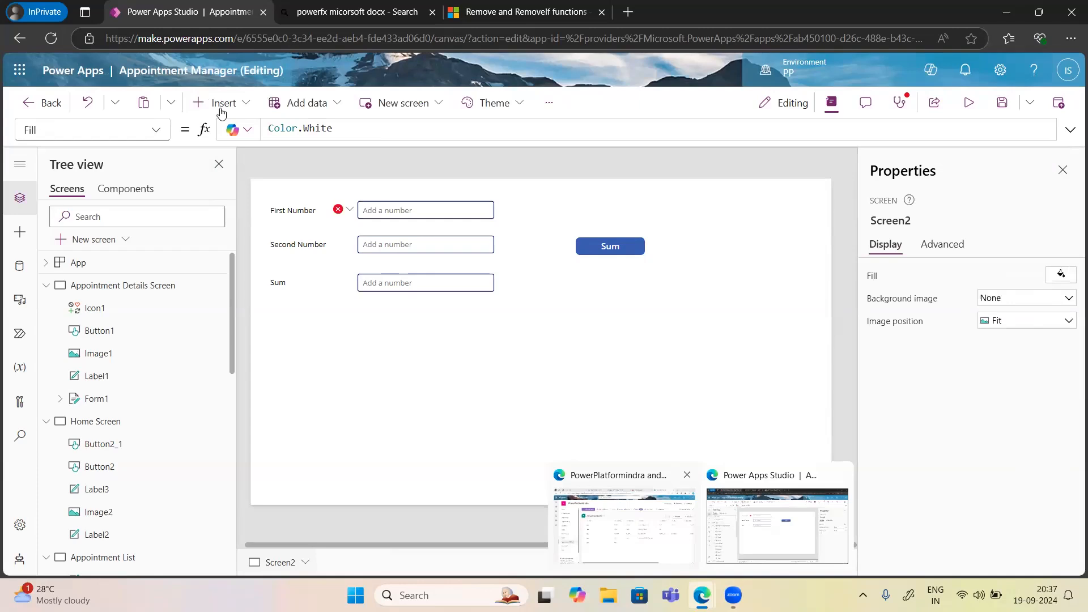
Switch the First Number input's format from Number to Text.
click(437, 213)
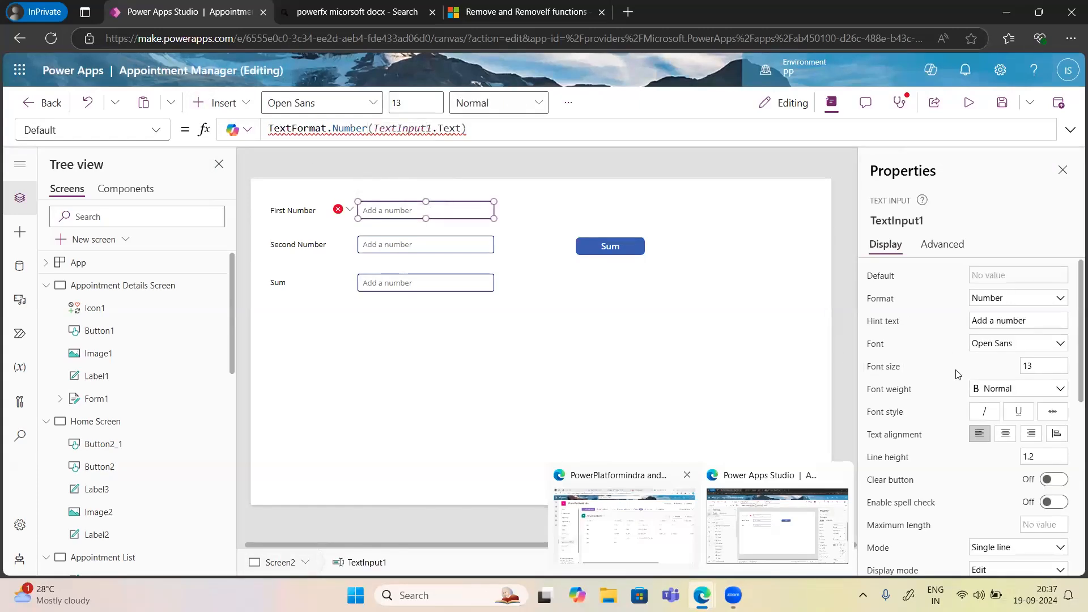
click(993, 301)
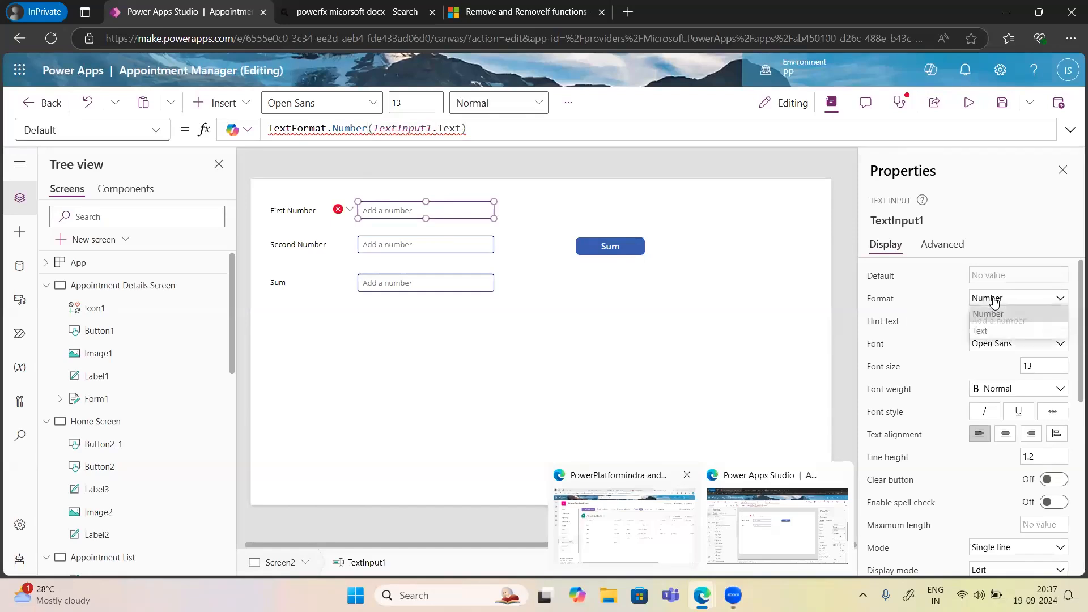
click(991, 320)
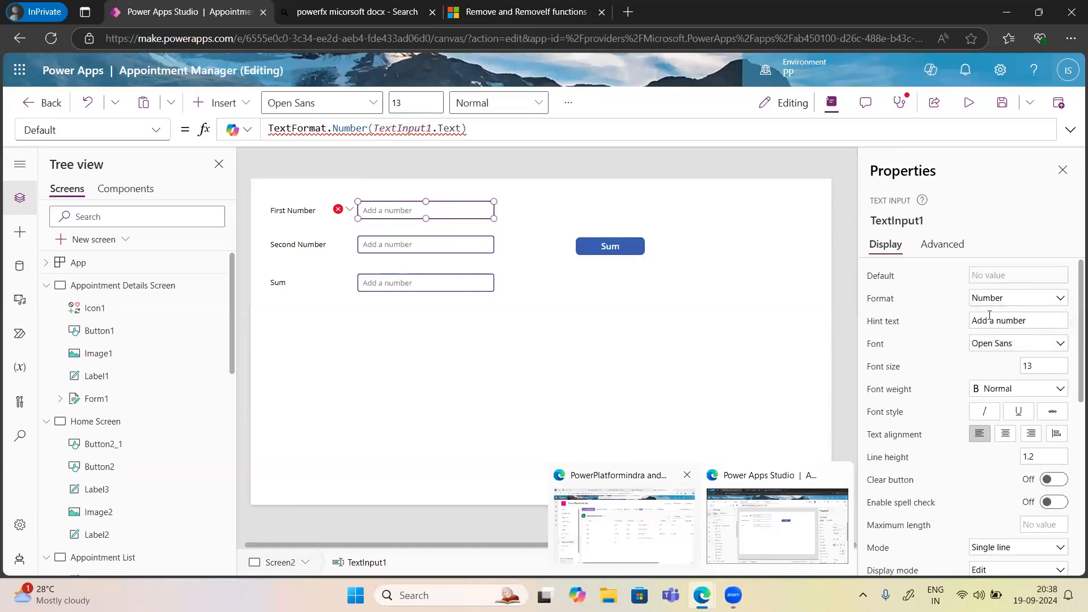
click(987, 303)
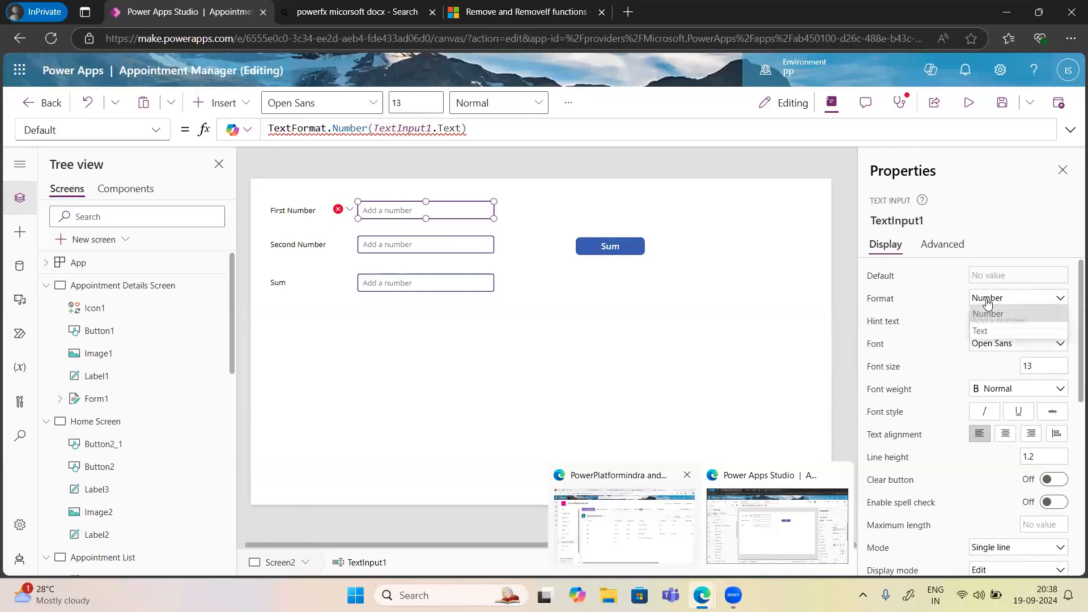
click(994, 331)
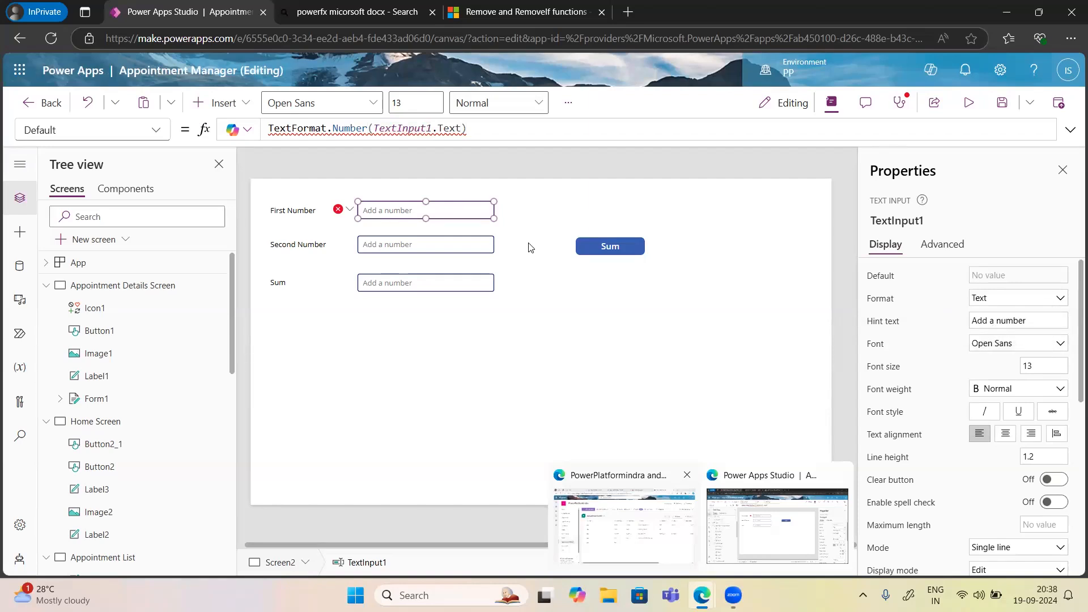
click(442, 241)
click(467, 208)
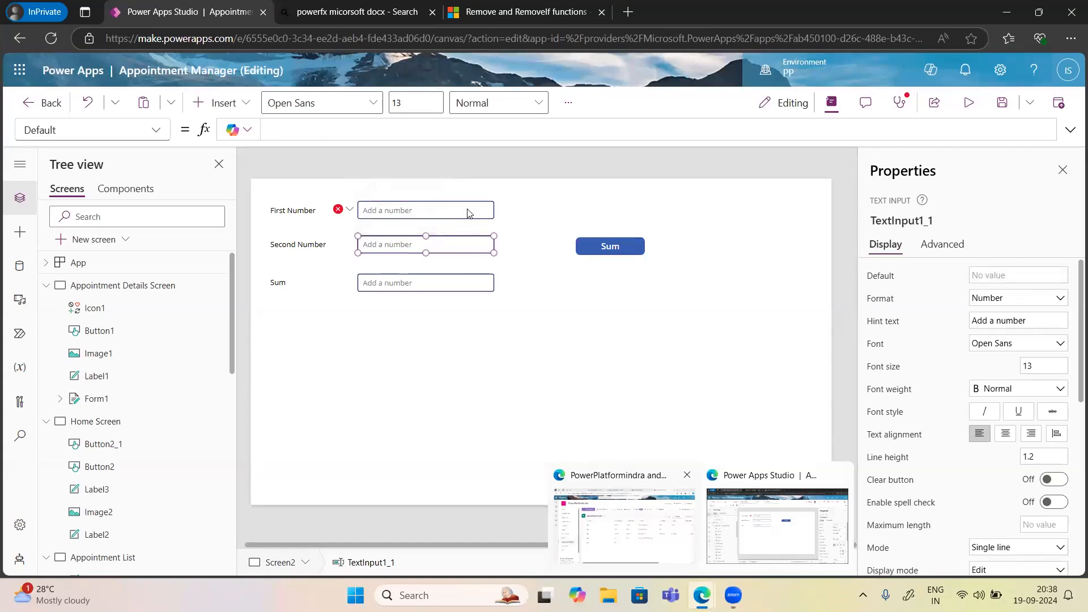
Copy First Number's Default formula into Second Number and set its format to Text.
click(489, 126)
key(ctrl+a)
key(ctrl+c)
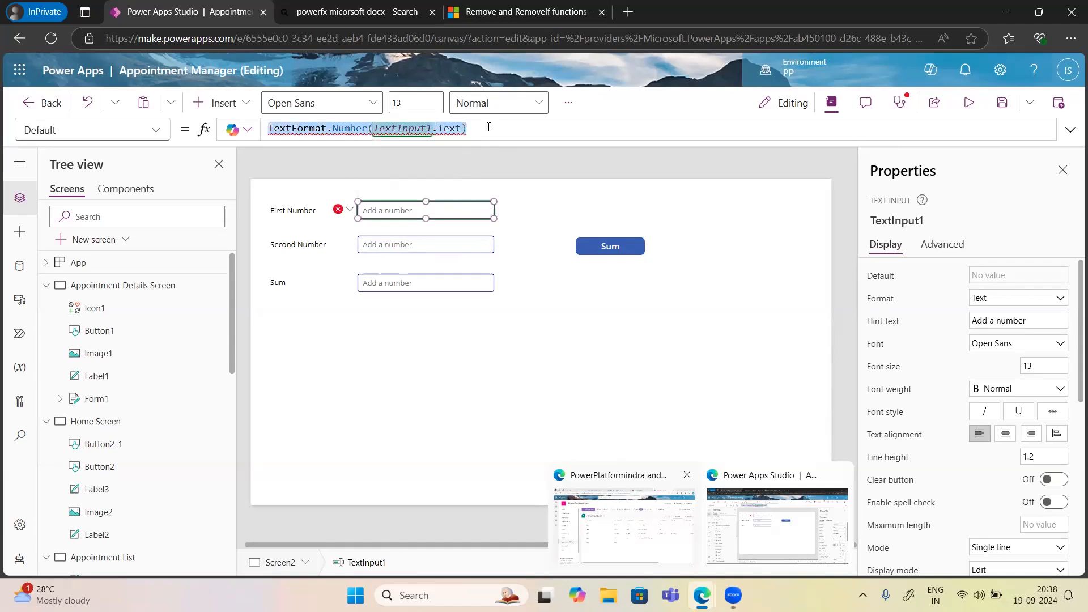
click(453, 247)
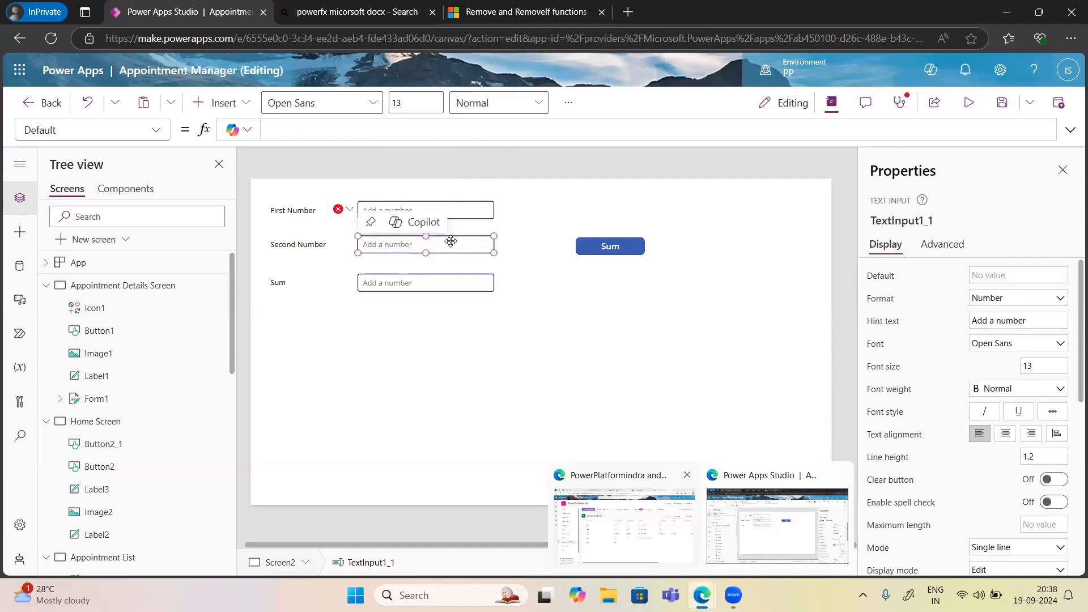
click(302, 129)
key(ctrl+v)
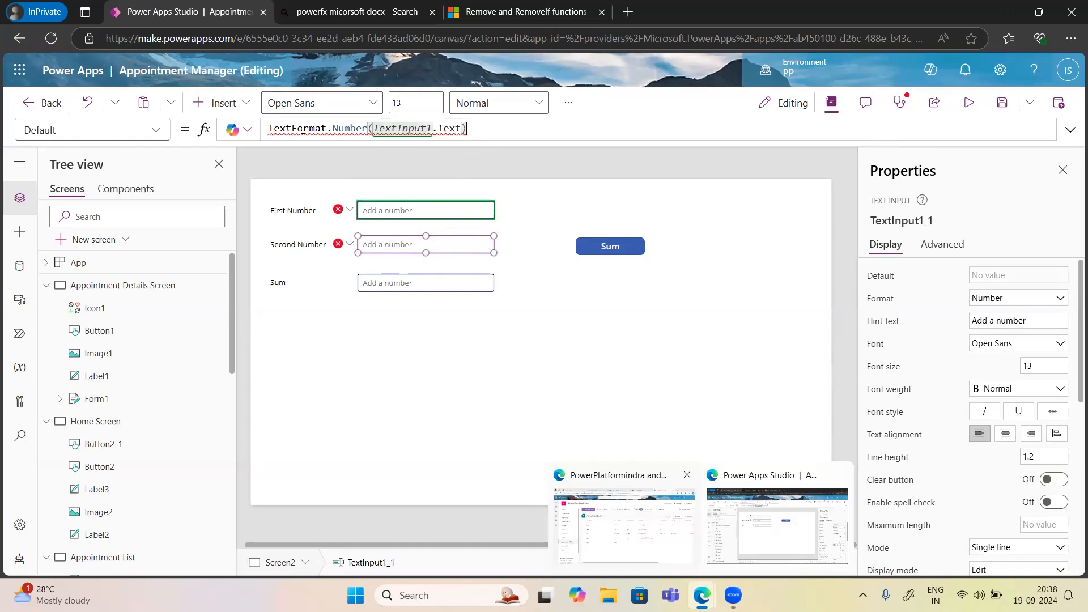
click(1009, 299)
click(990, 332)
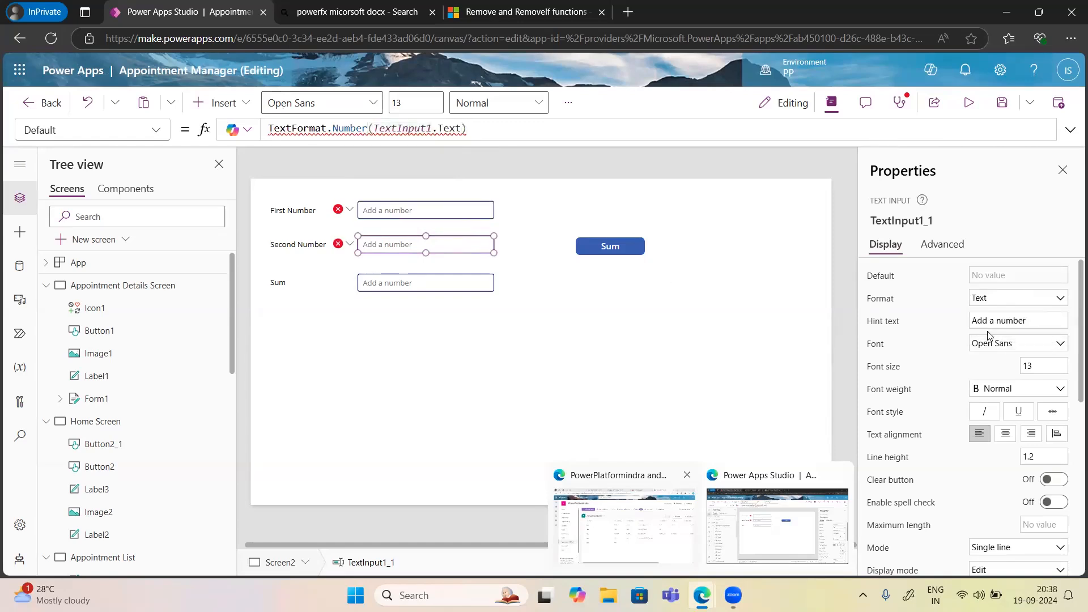
Change the Second Number formula's control reference to TextInput1_1.
click(647, 265)
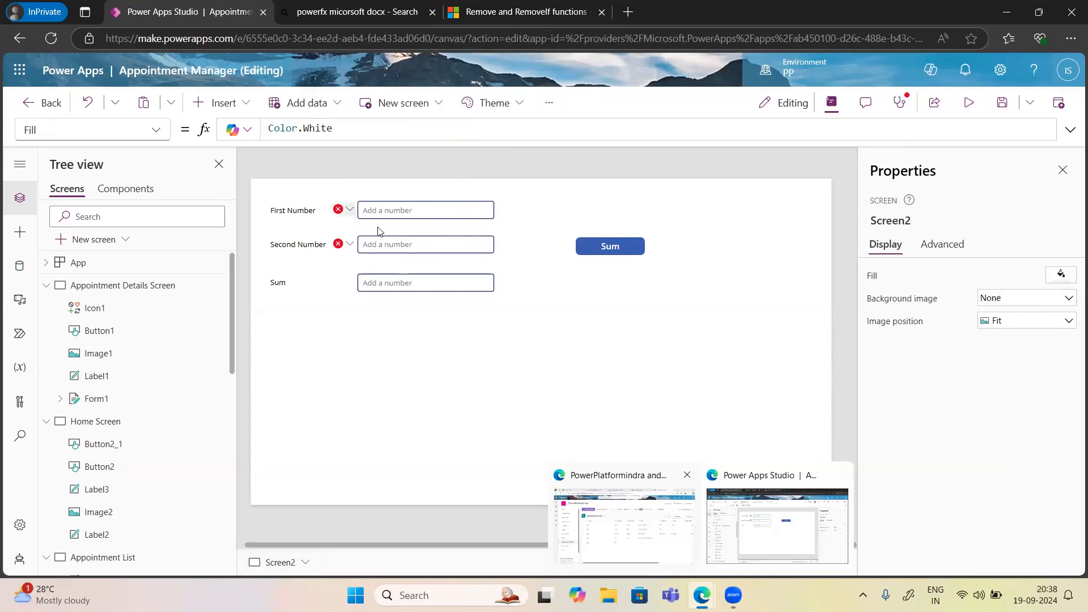
click(397, 245)
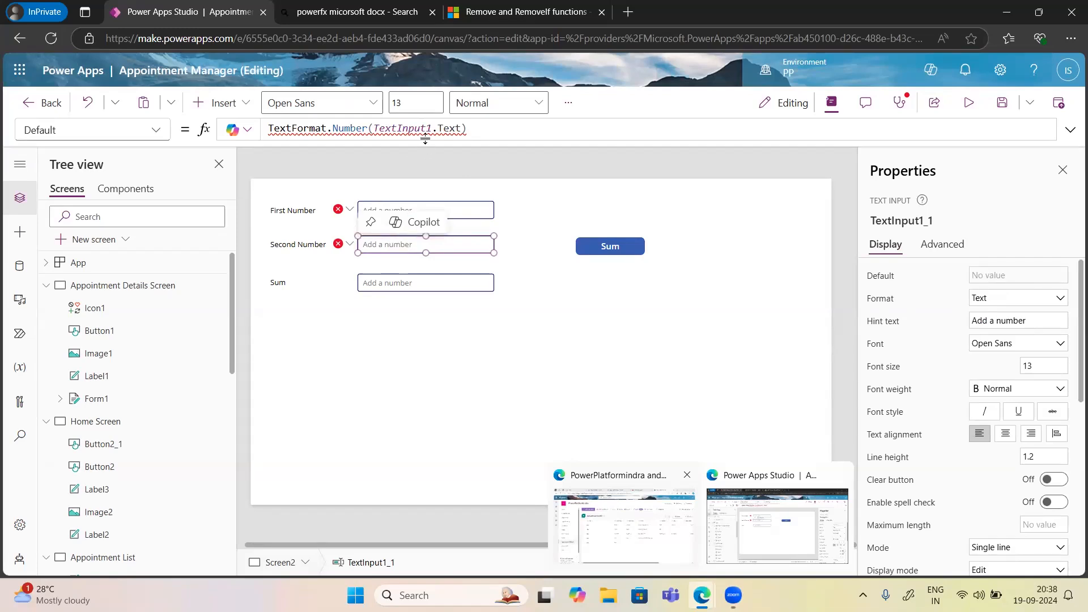
mouse_move(430, 128)
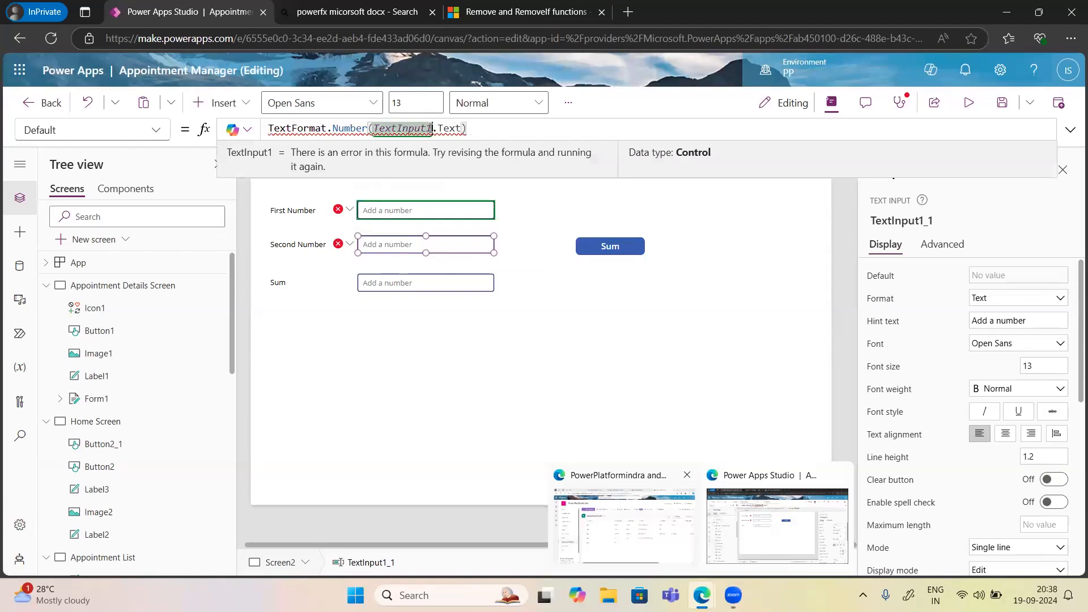
click(430, 128)
text(_1)
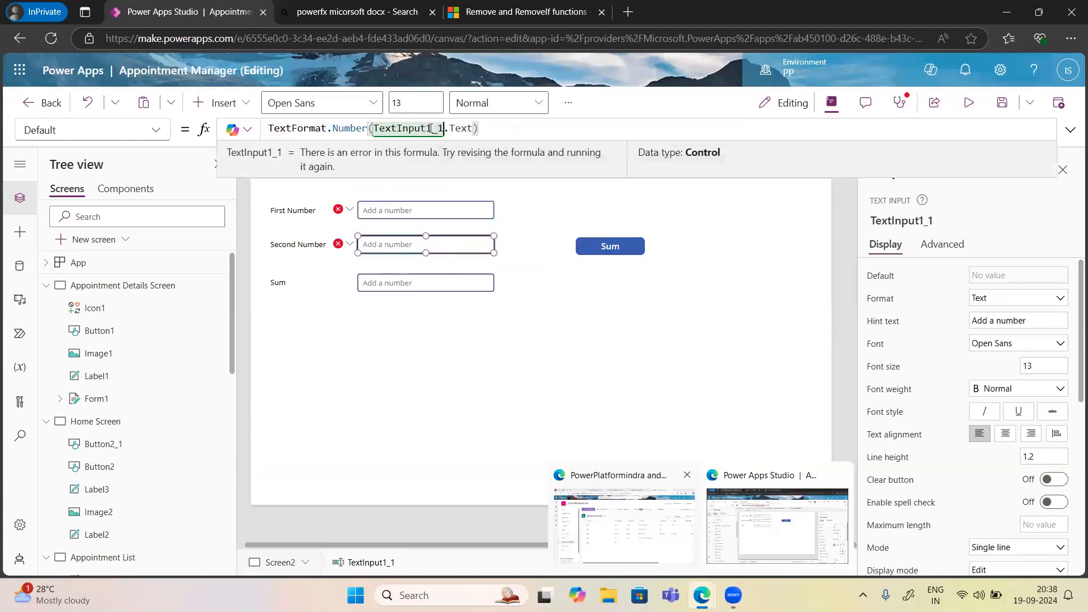
Set First Number back to Number format and strip the TextFormat.Number wrapper from its formula.
click(393, 210)
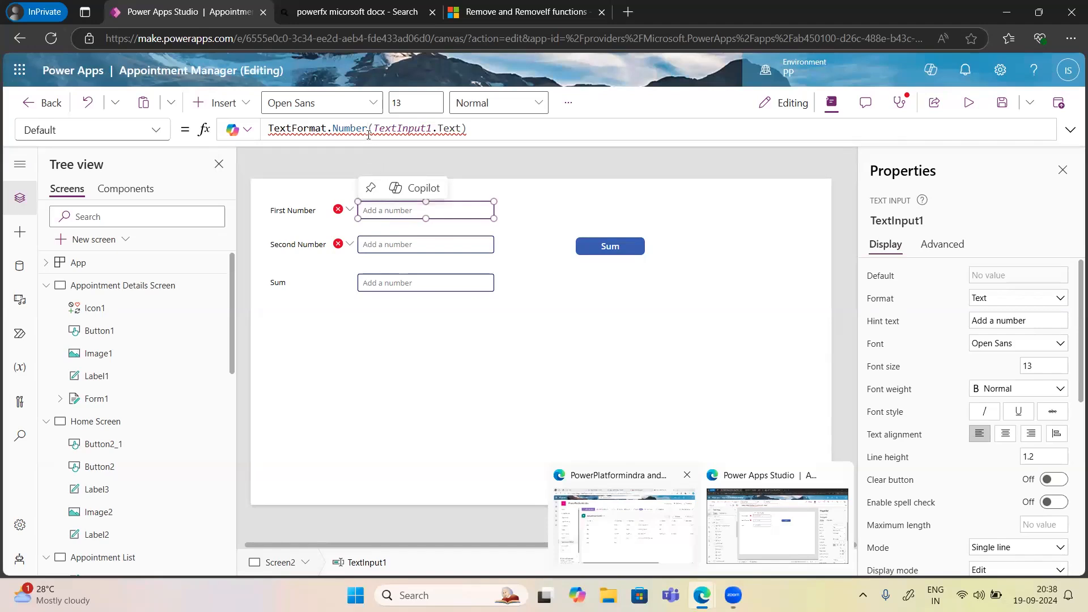
mouse_move(373, 128)
click(1023, 308)
click(990, 316)
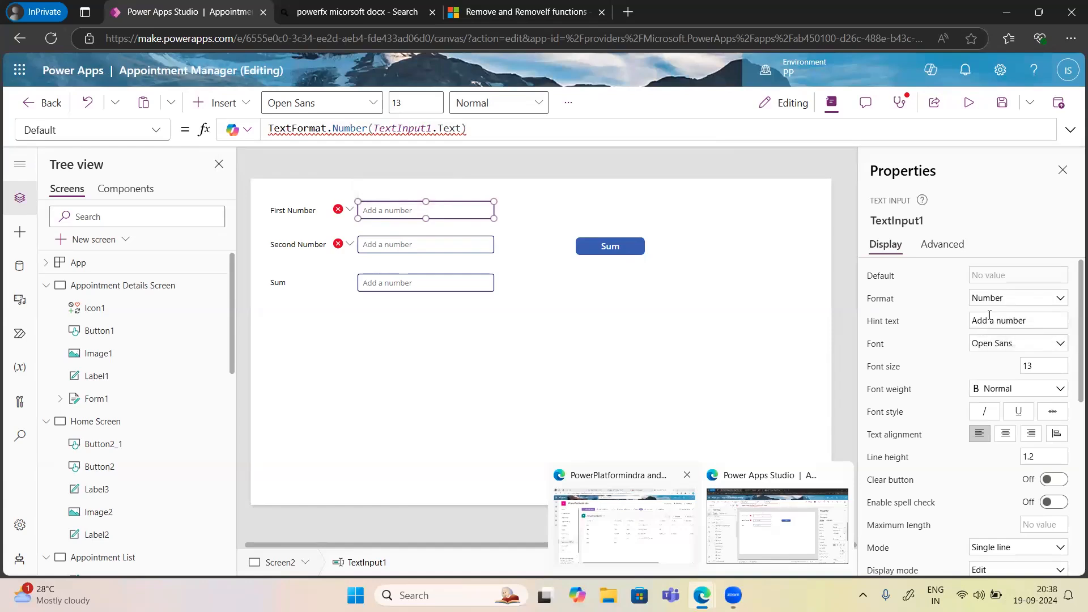
click(375, 128)
key(shift+Home)
key(BackSpace)
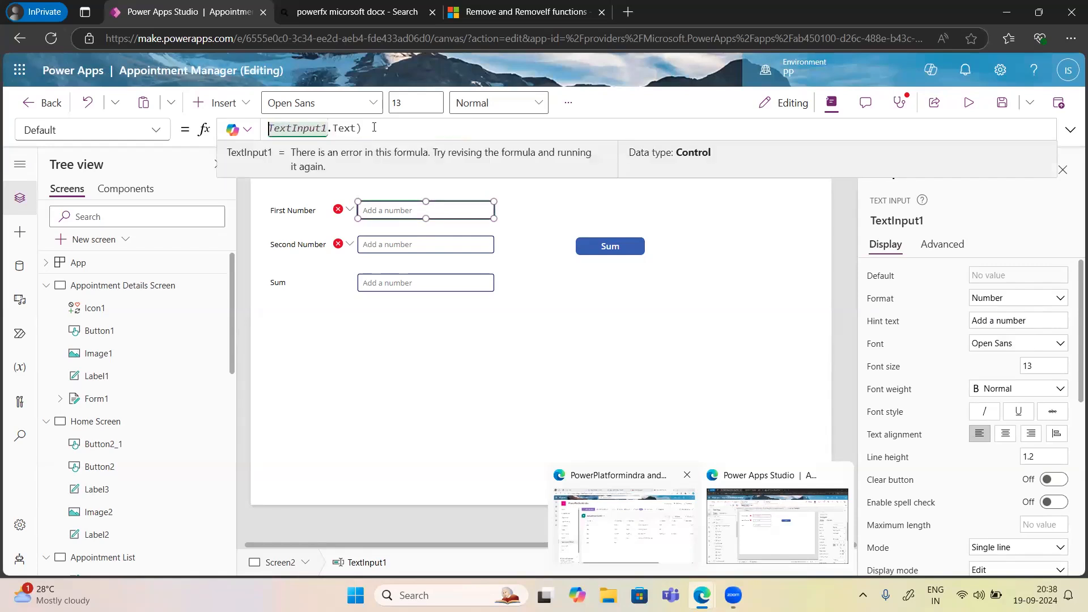
key(End)
key(BackSpace)
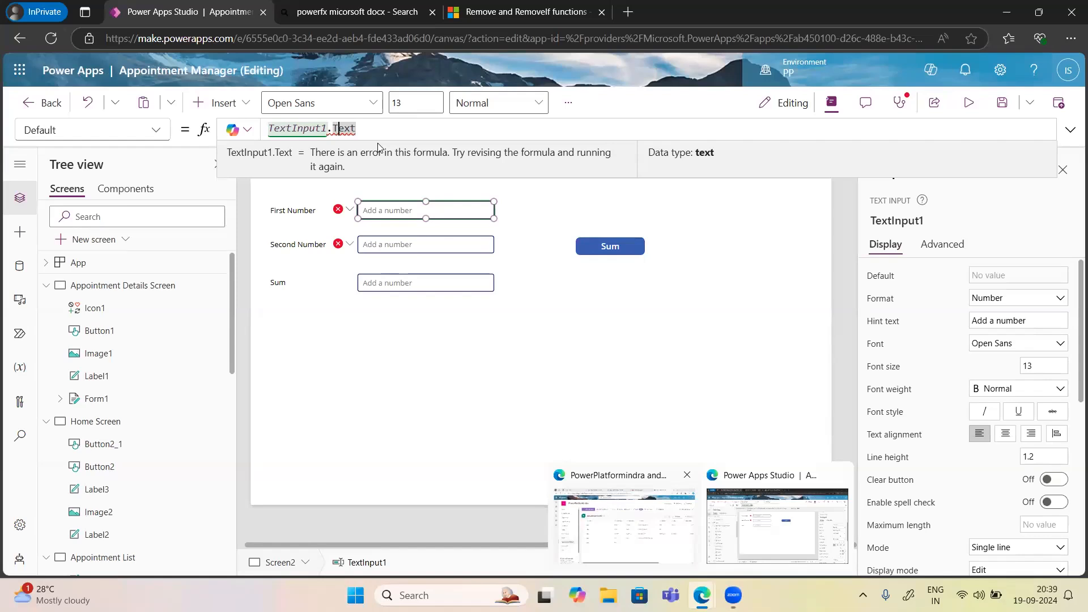
Clear the failing Default formulas of both First Number and Second Number.
click(621, 247)
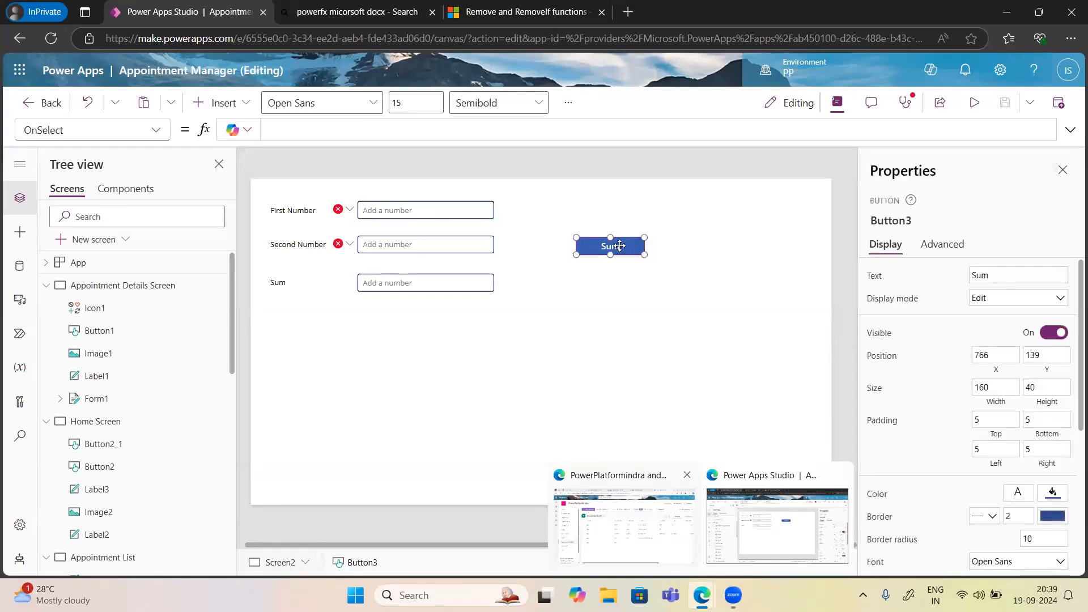
click(350, 209)
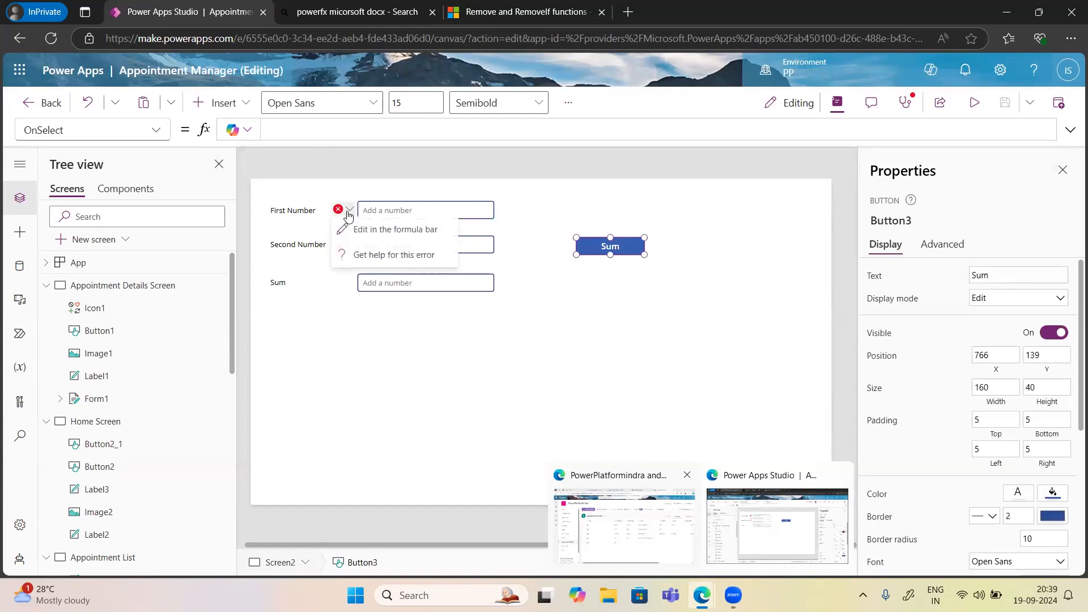
click(372, 235)
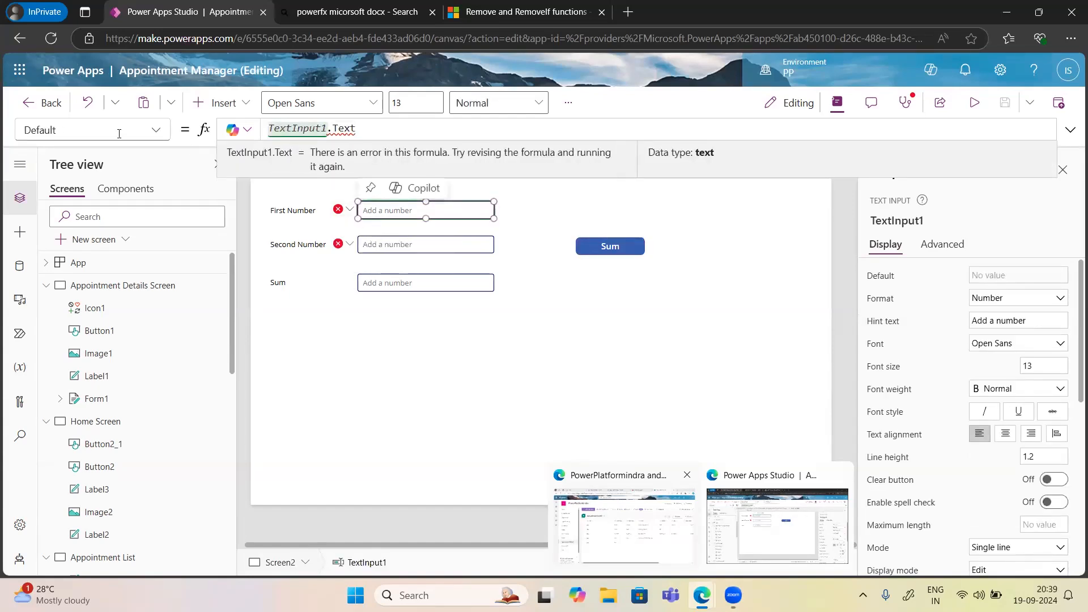
key(ctrl+a)
key(BackSpace)
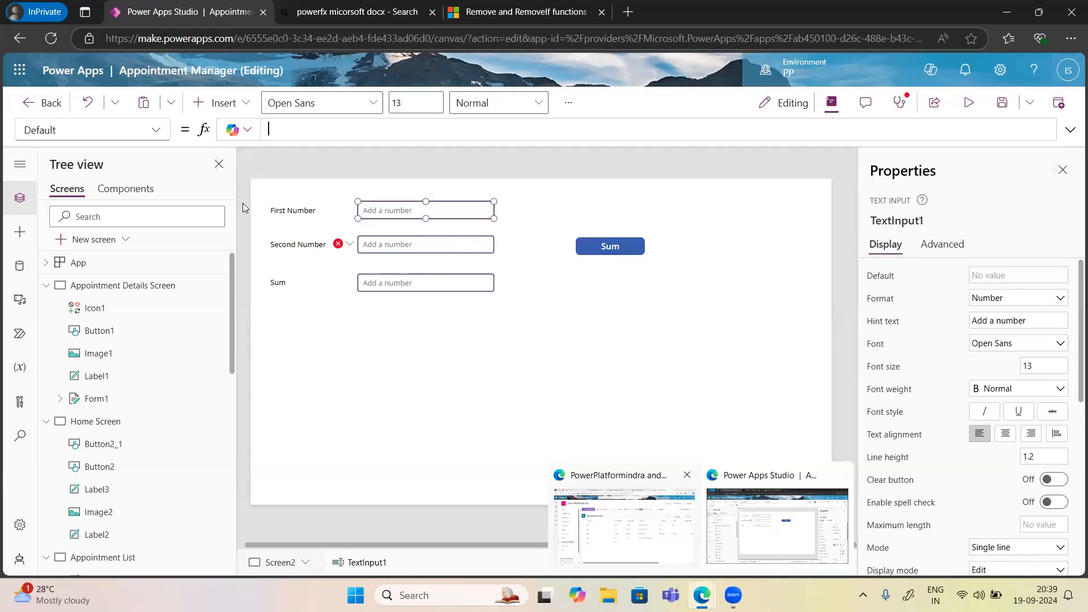
click(343, 243)
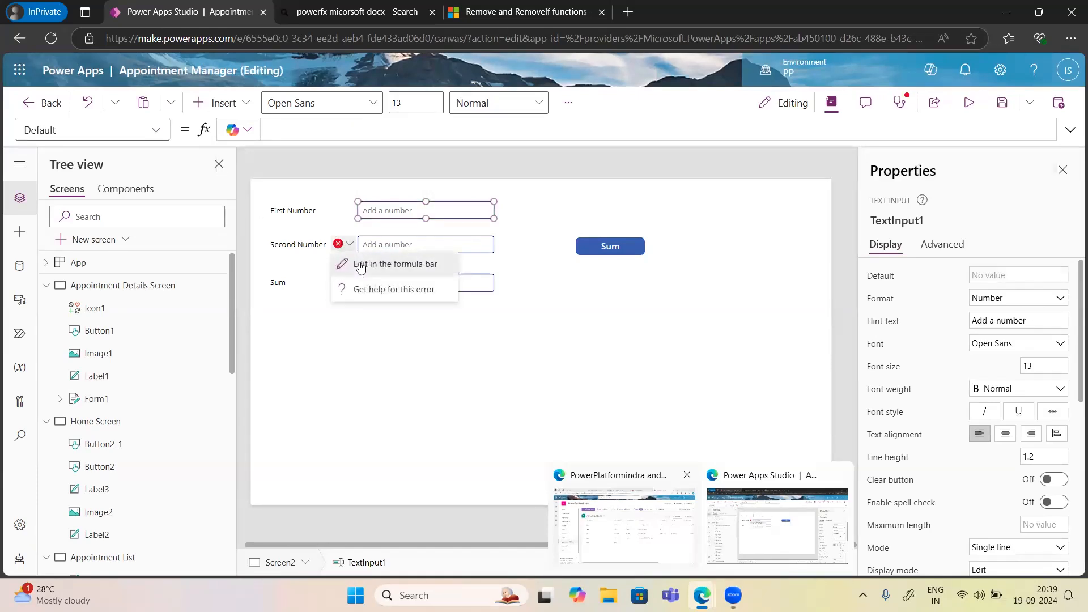
click(361, 265)
key(ctrl+a)
key(BackSpace)
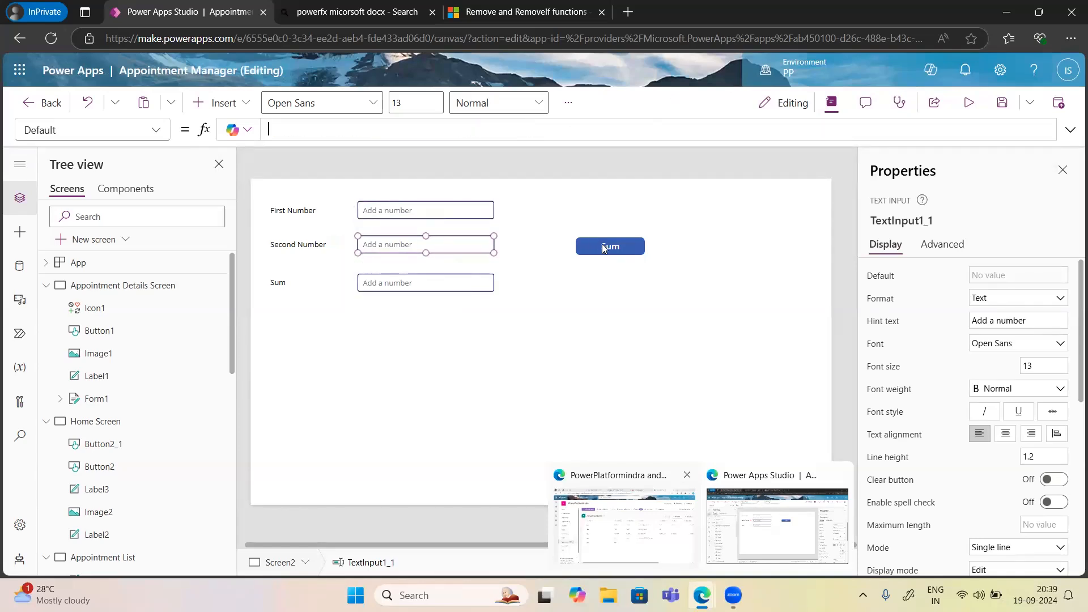
Start the Sum button's OnSelect formula with TextInput1.Text.
click(604, 248)
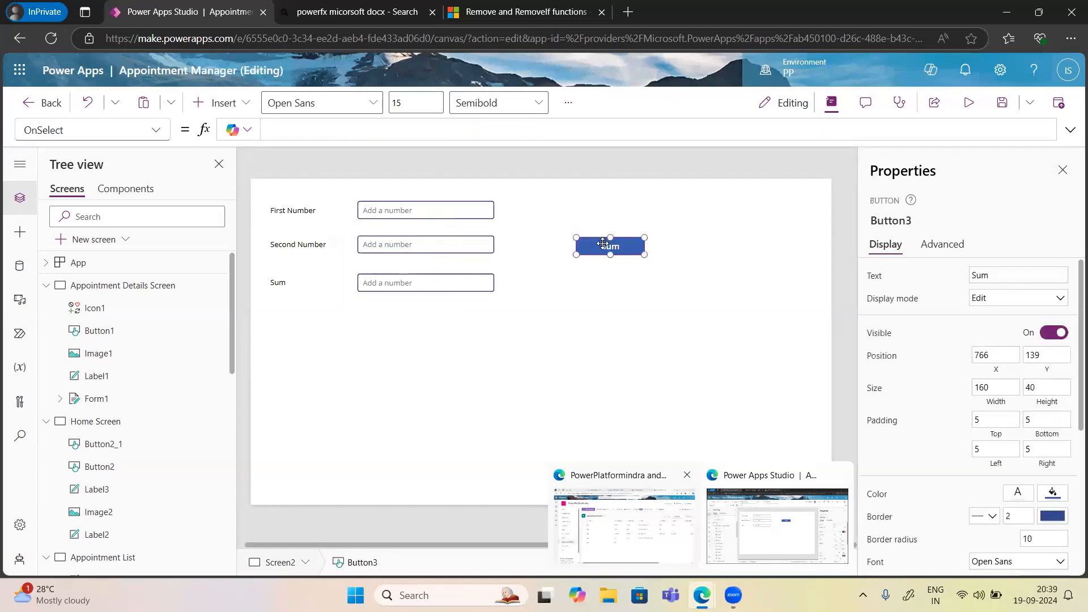
click(278, 131)
text(Text)
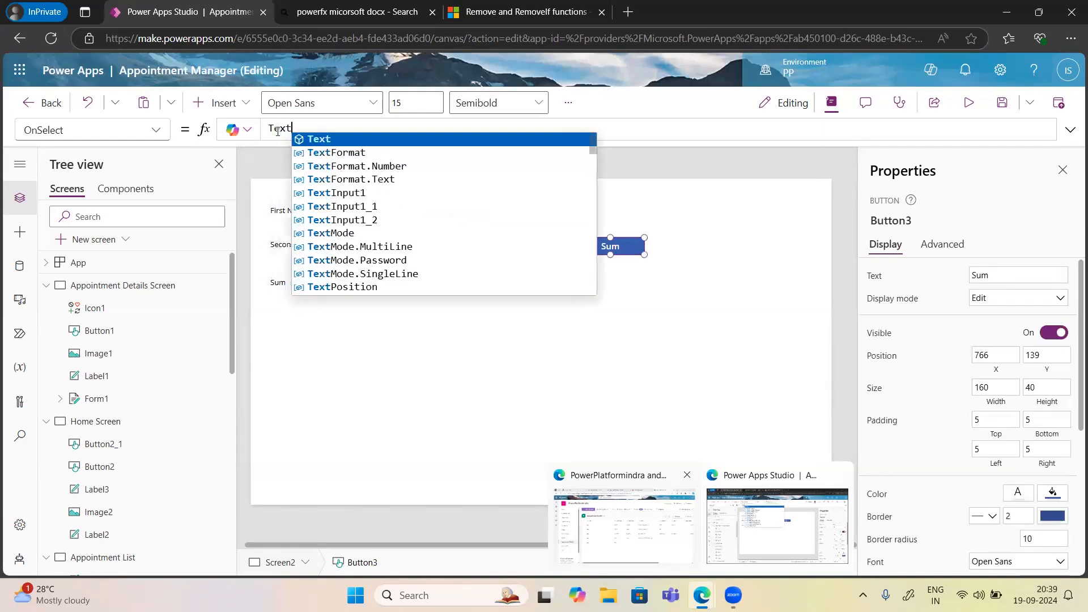
key(Down)
key(Down)
key(Down)
key(Down)
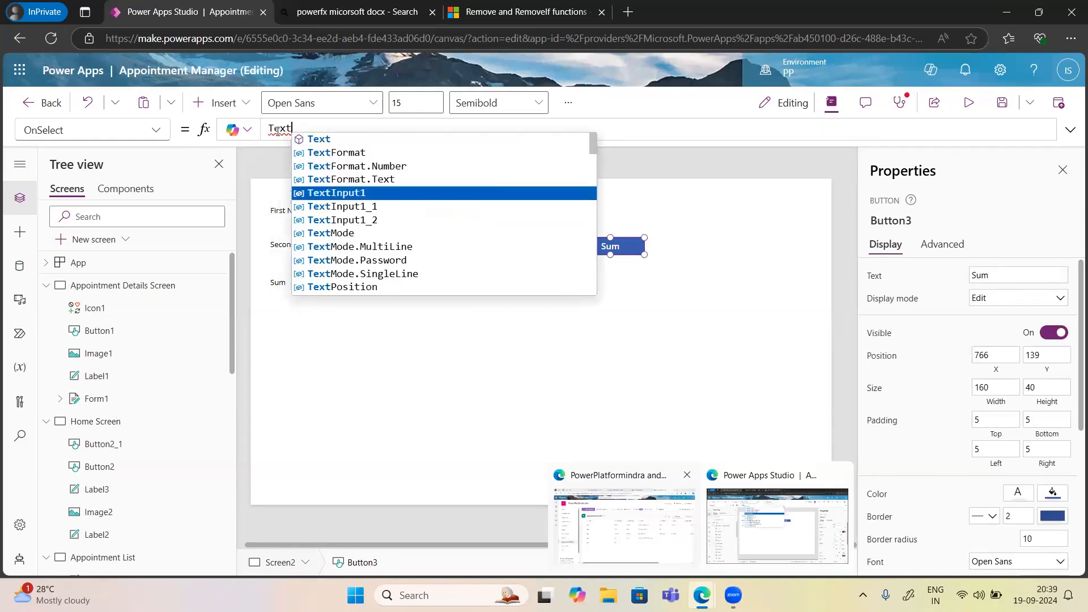
key(Tab)
text(.)
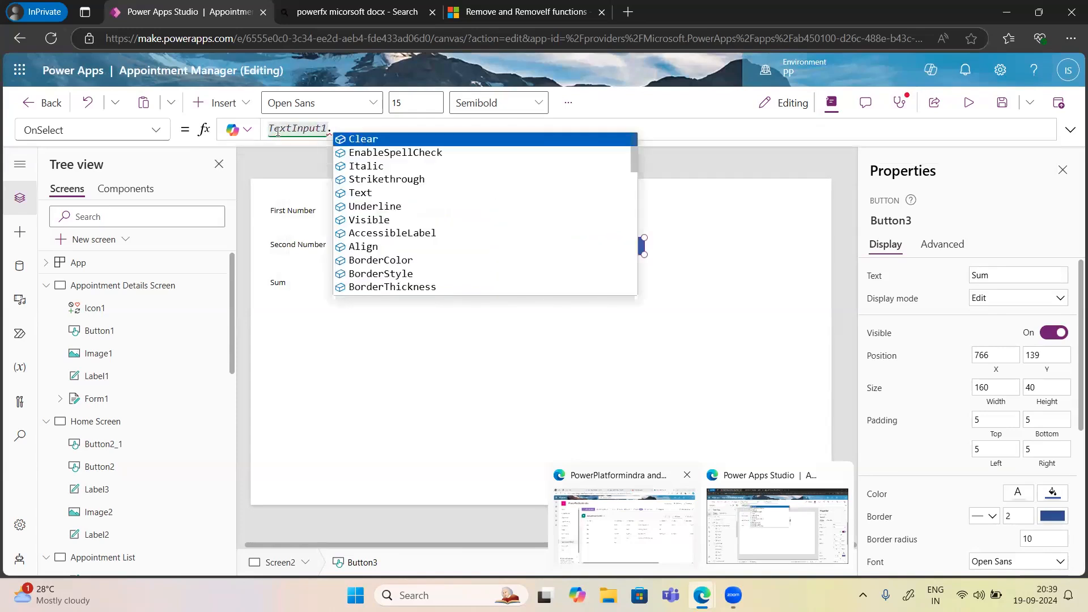
key(Down)
key(Down)
key(Down)
key(Down)
key(Tab)
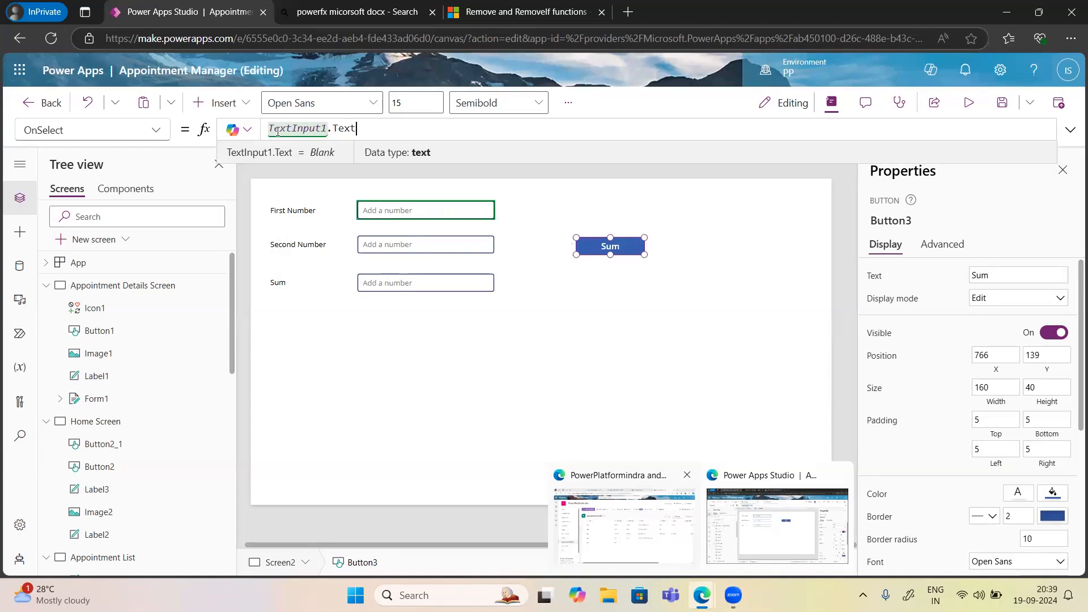
Append +TextInput1_1.Text to complete the OnSelect formula.
text(+)
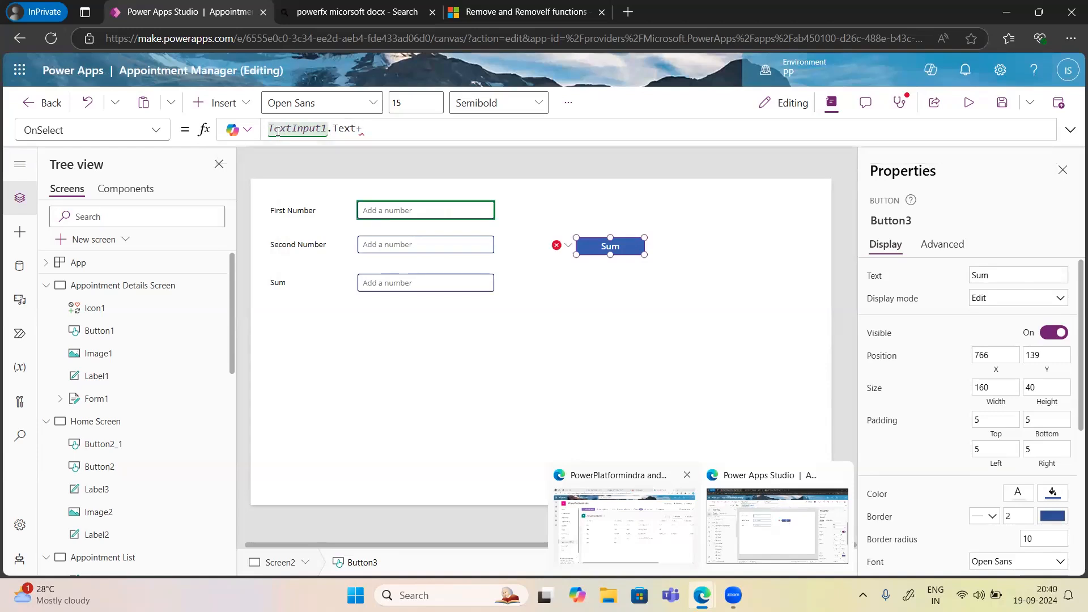
text(Text)
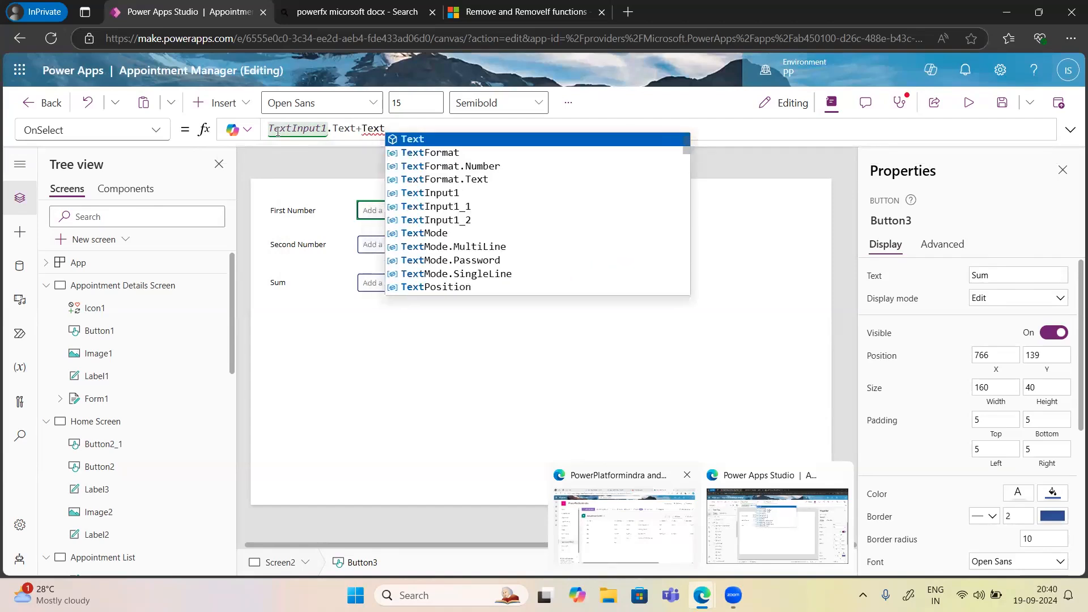
key(Down)
key(Down)
key(Down)
key(Down)
key(Down)
key(Tab)
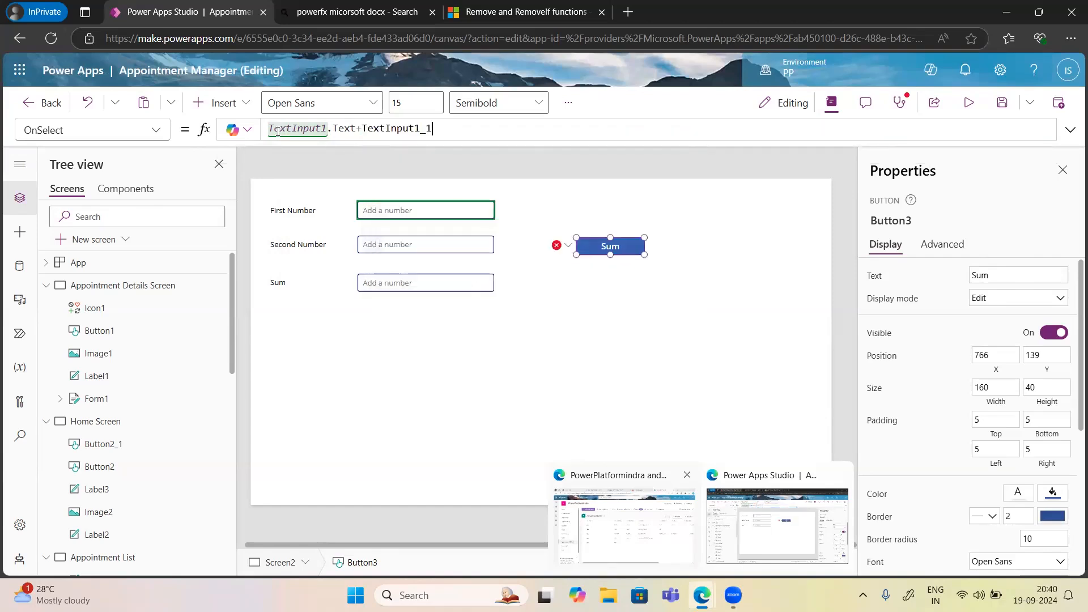
text(.)
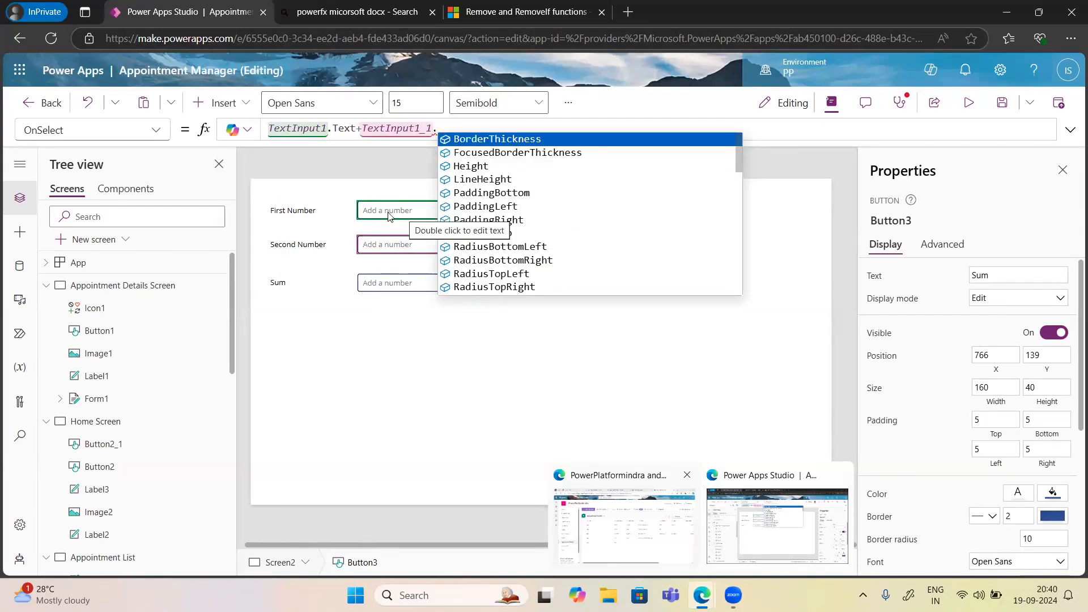
text(Tex)
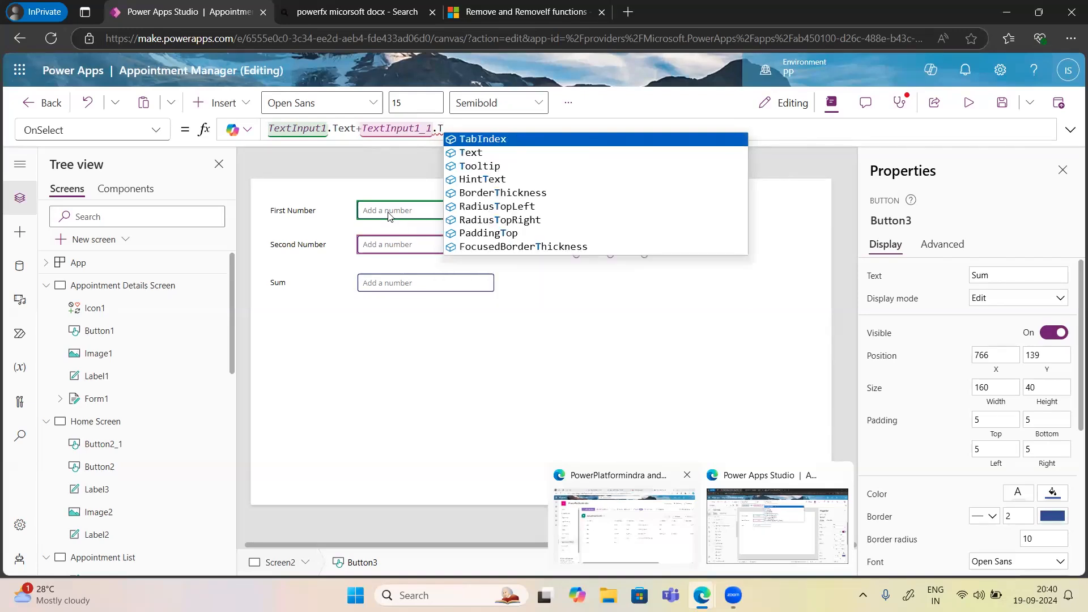
text(t)
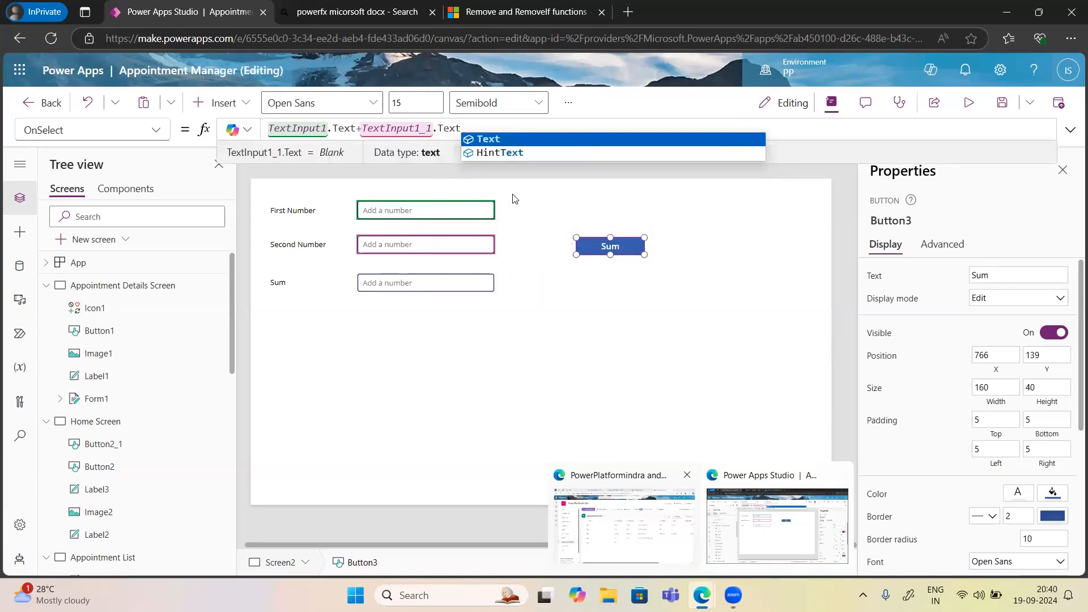
click(476, 142)
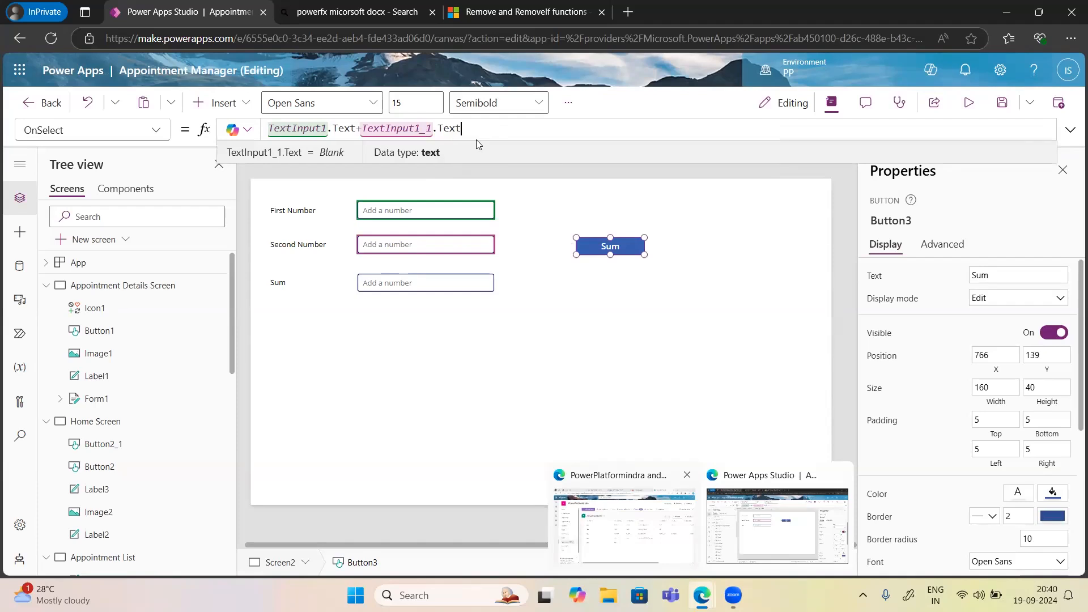
click(406, 286)
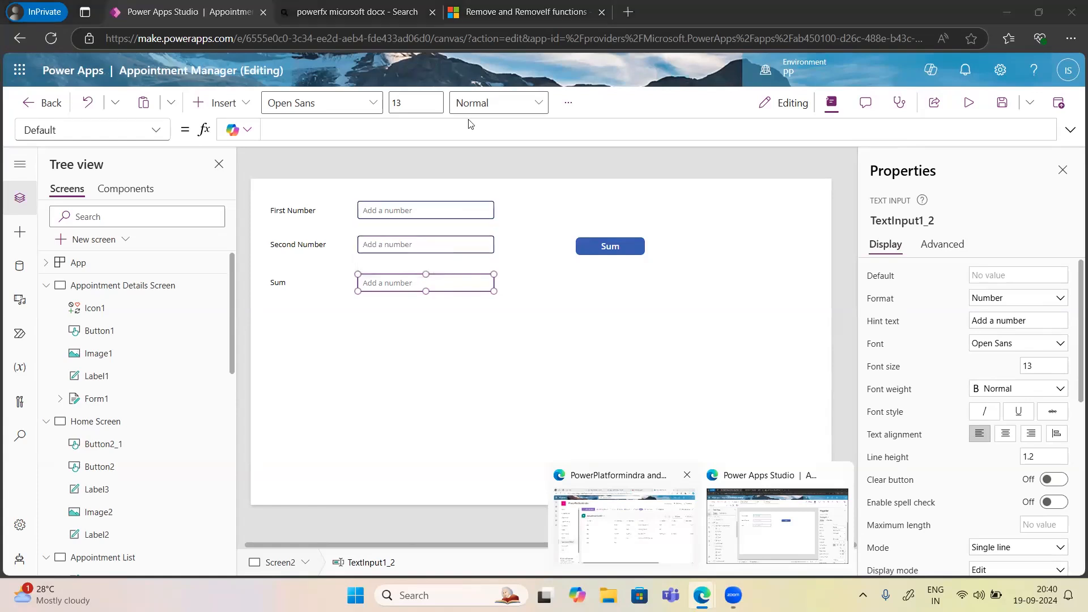
Preview the app, enter 34 and 45, and press Sum to test it.
click(967, 105)
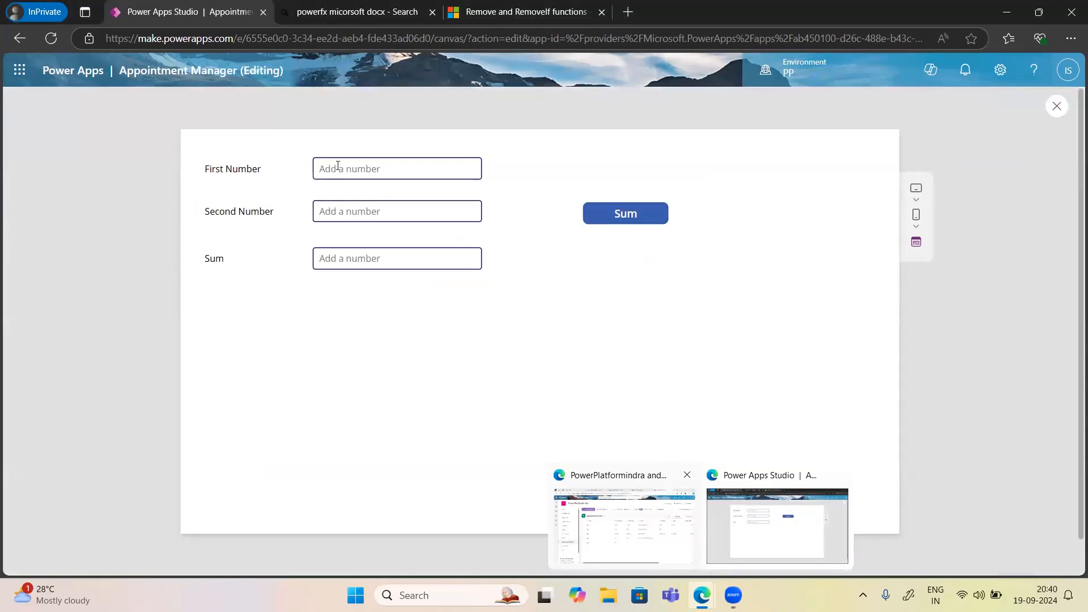
click(338, 166)
text(34)
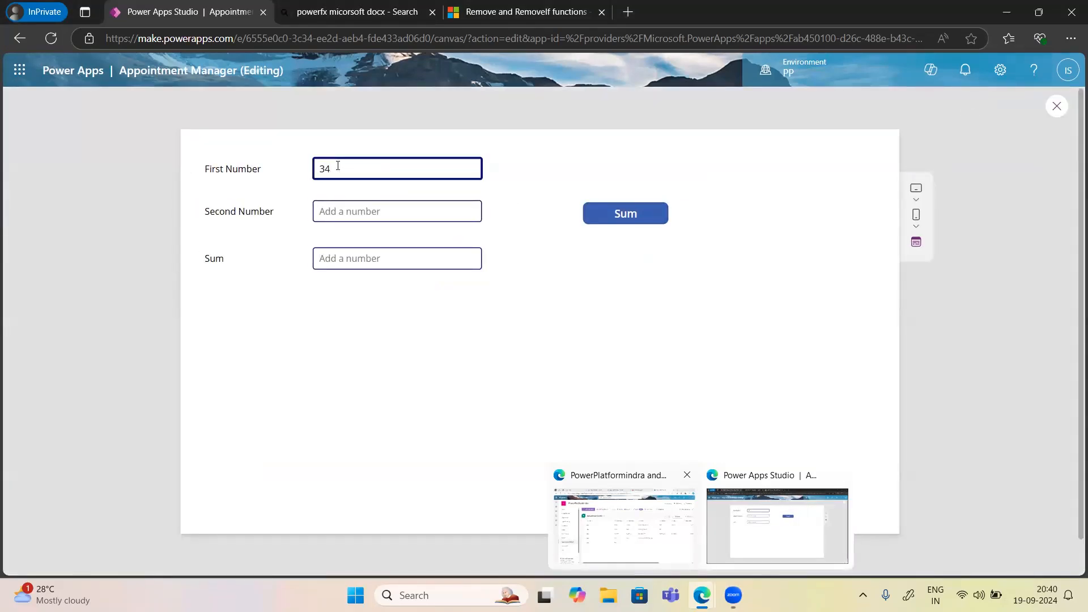
click(360, 213)
text(45)
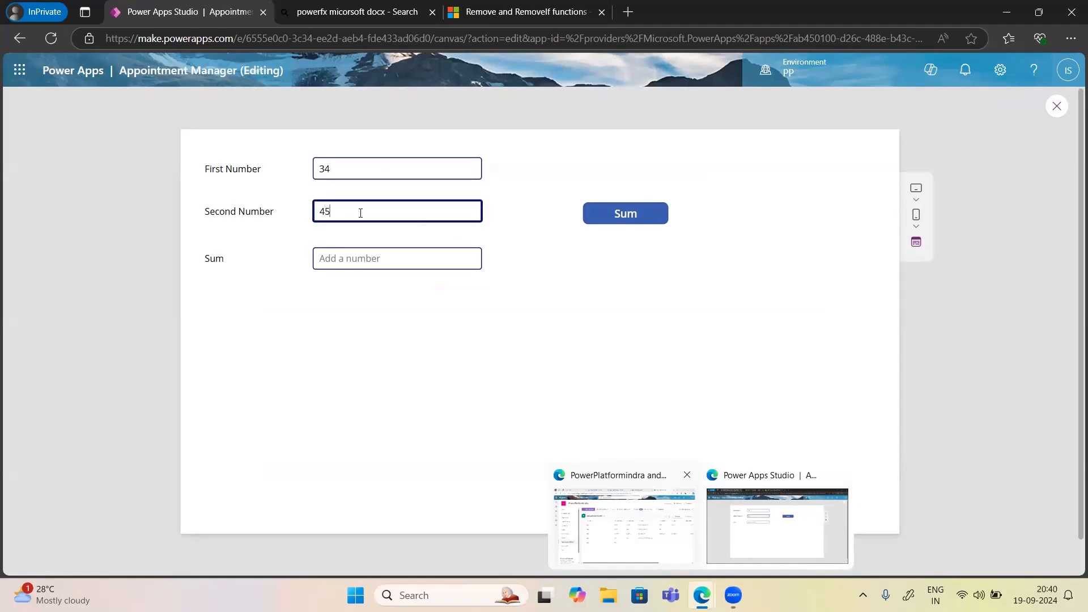
click(634, 221)
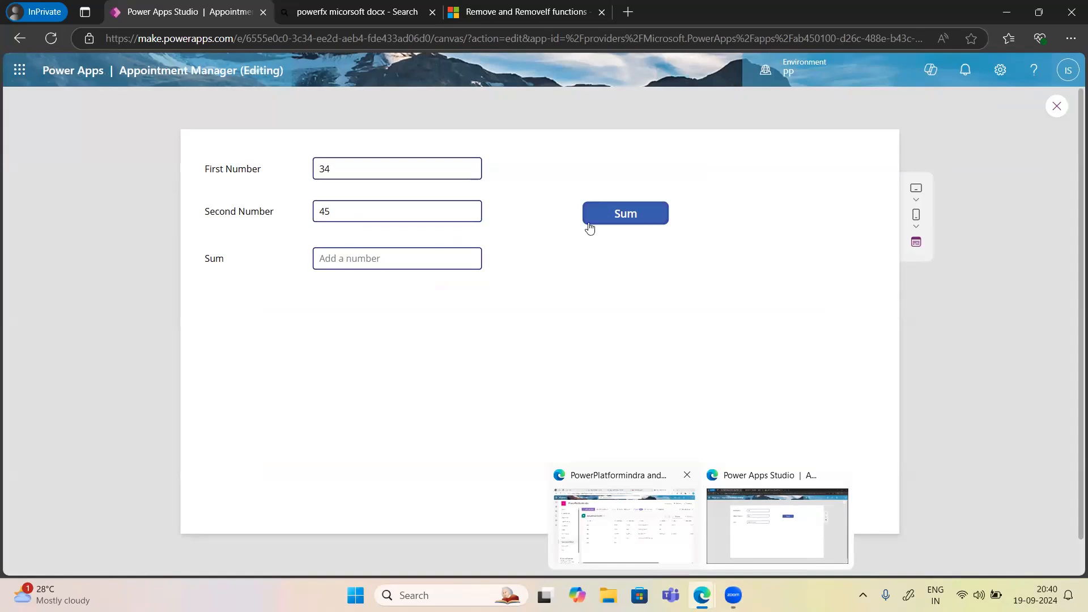
click(1057, 107)
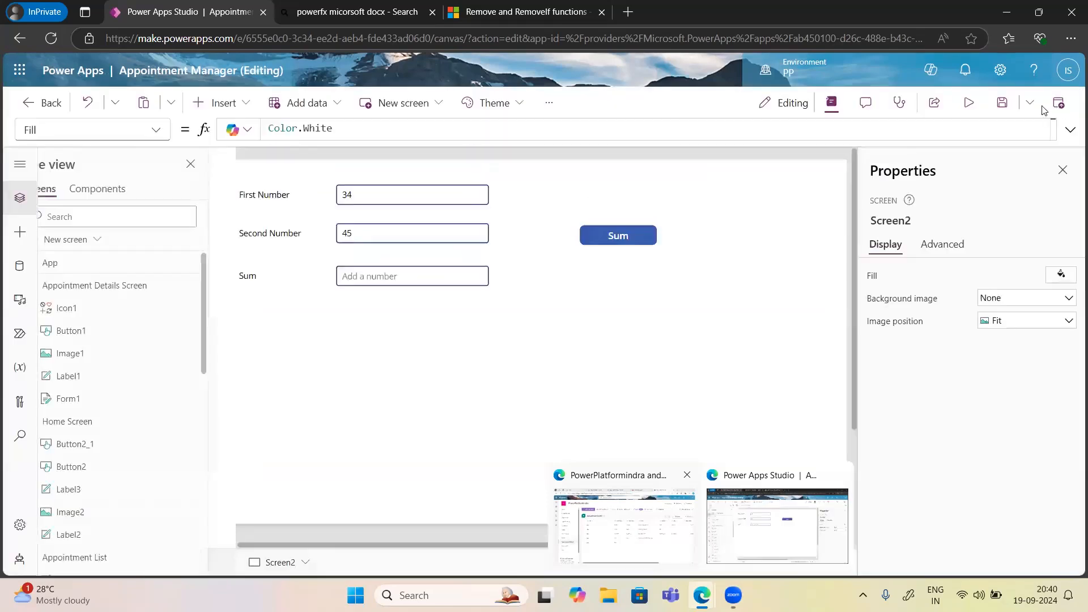
Recheck the Sum button, then start the PowerApps.pptx slide show on slide 4.
click(675, 385)
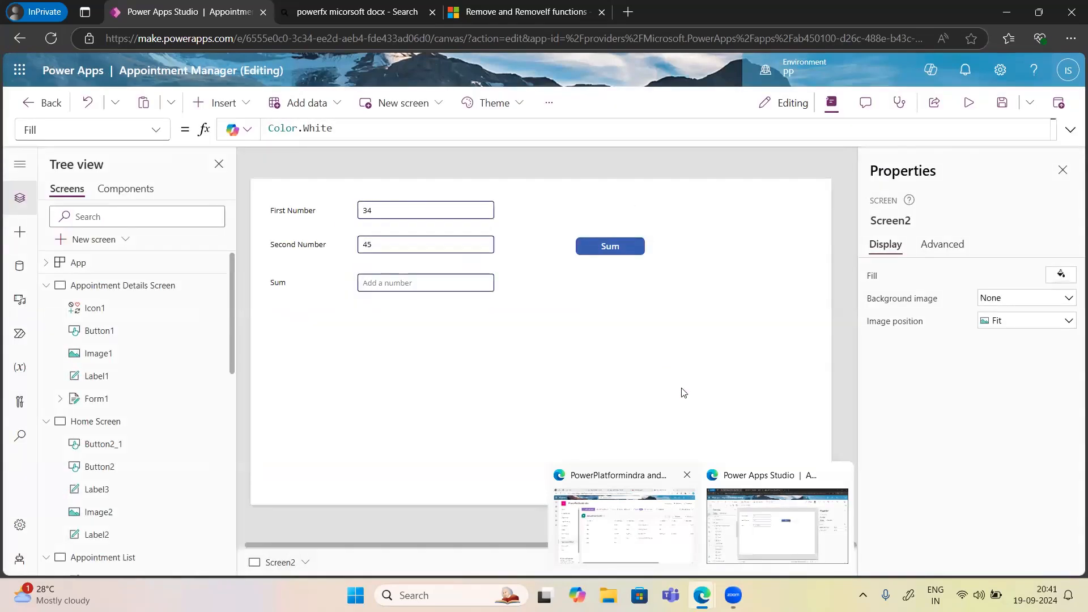
click(597, 250)
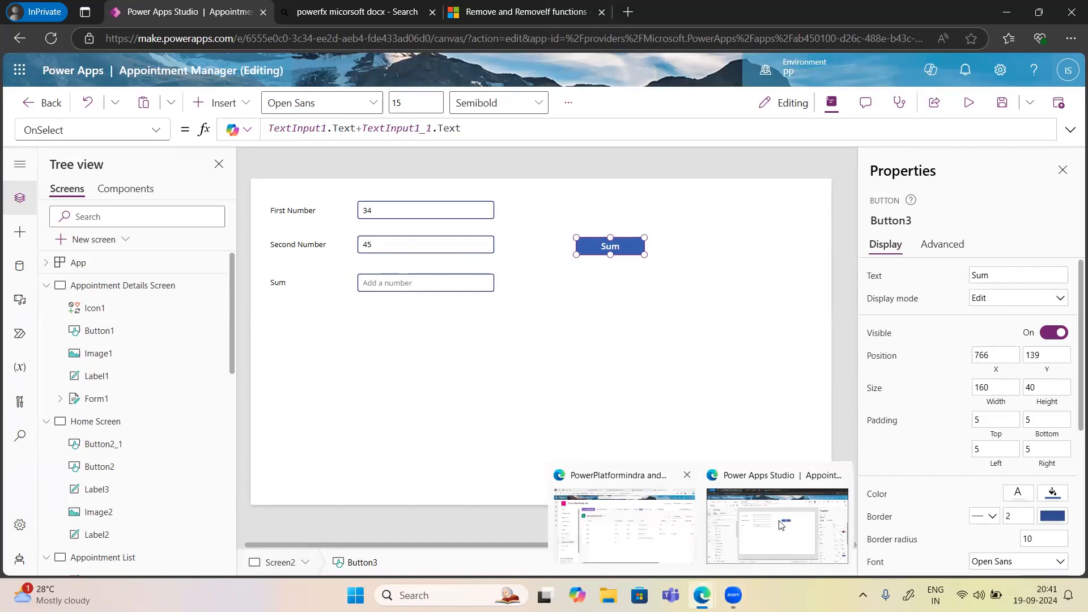
click(657, 519)
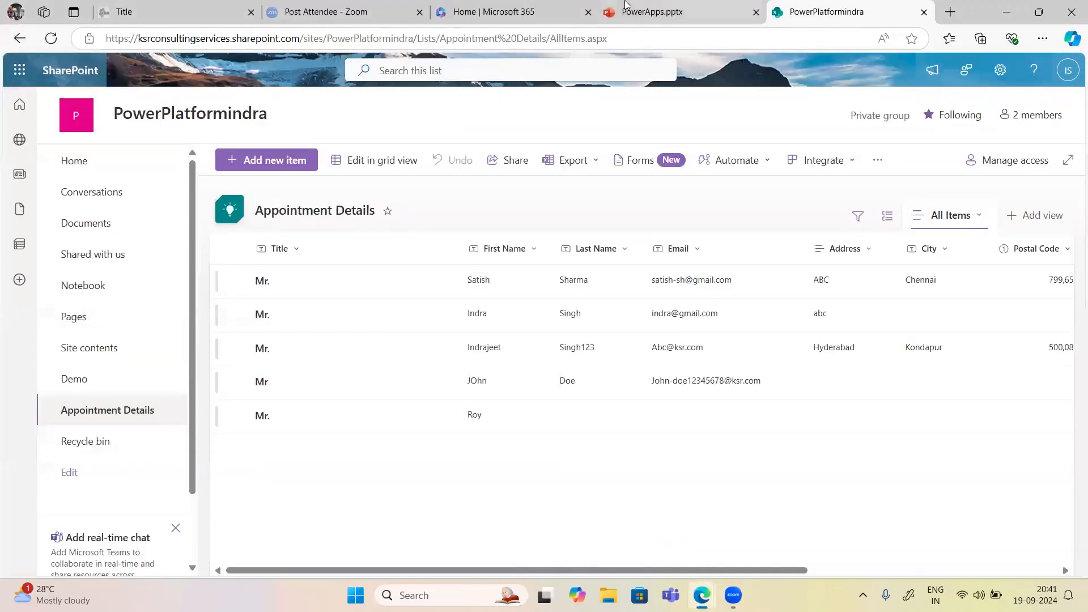
click(654, 20)
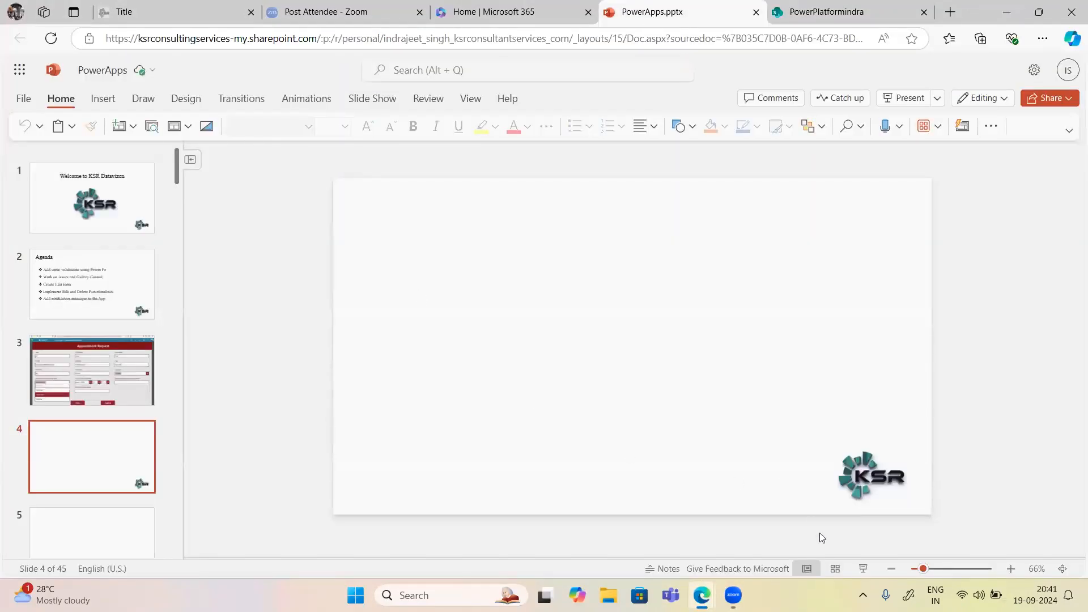
click(862, 568)
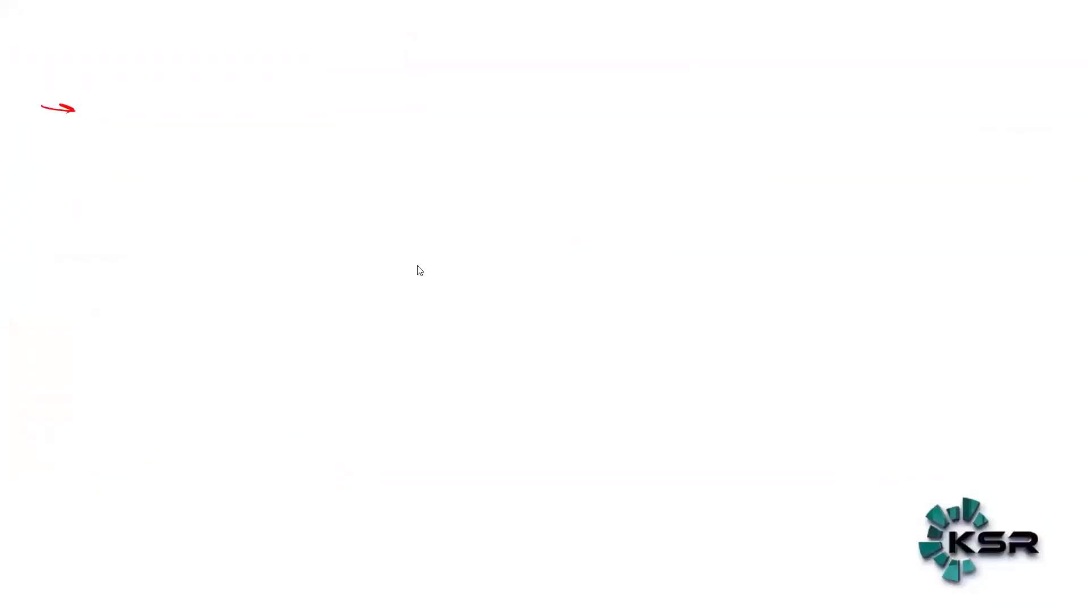